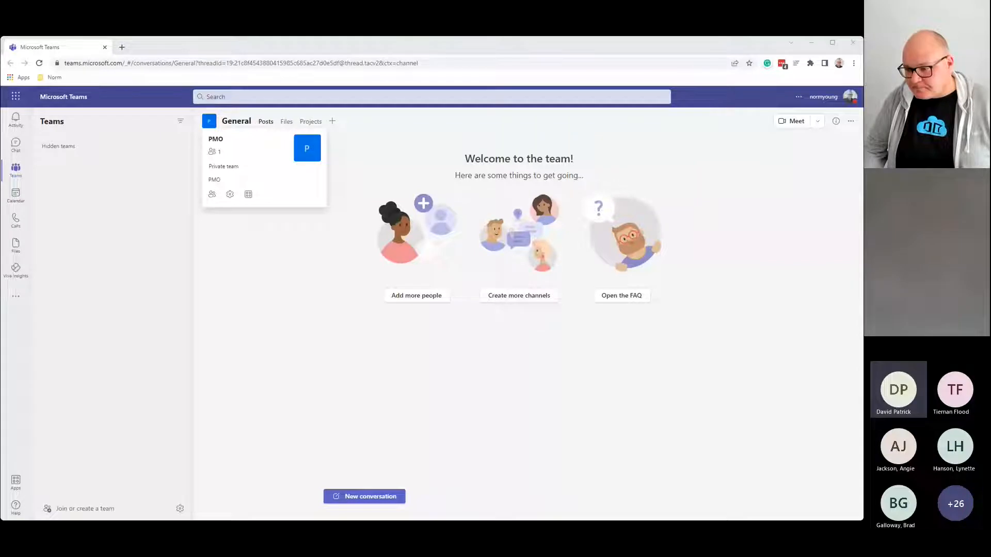
Step: Create a private team from scratch named 'MN365 Adaptive Cards'
left_click(710, 49)
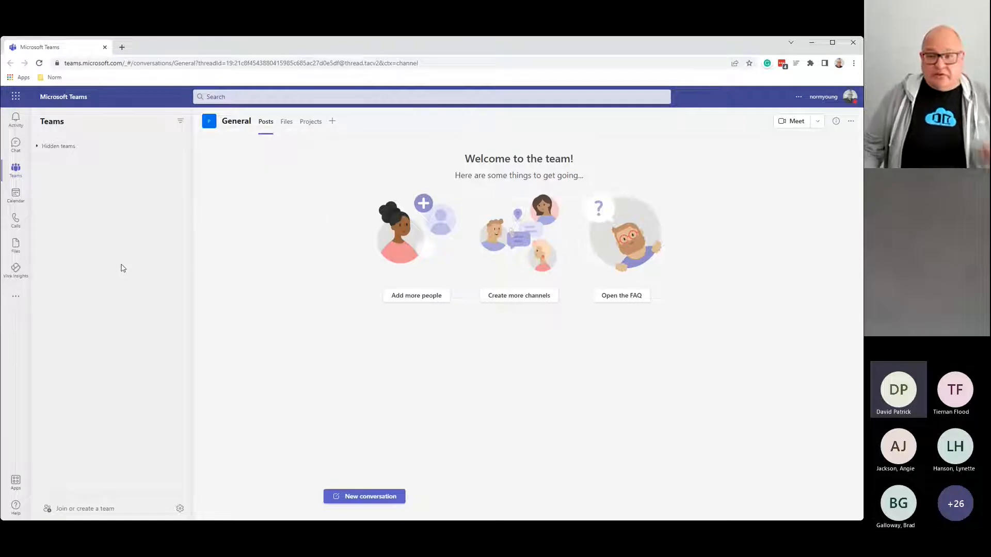
left_click(85, 510)
left_click(273, 233)
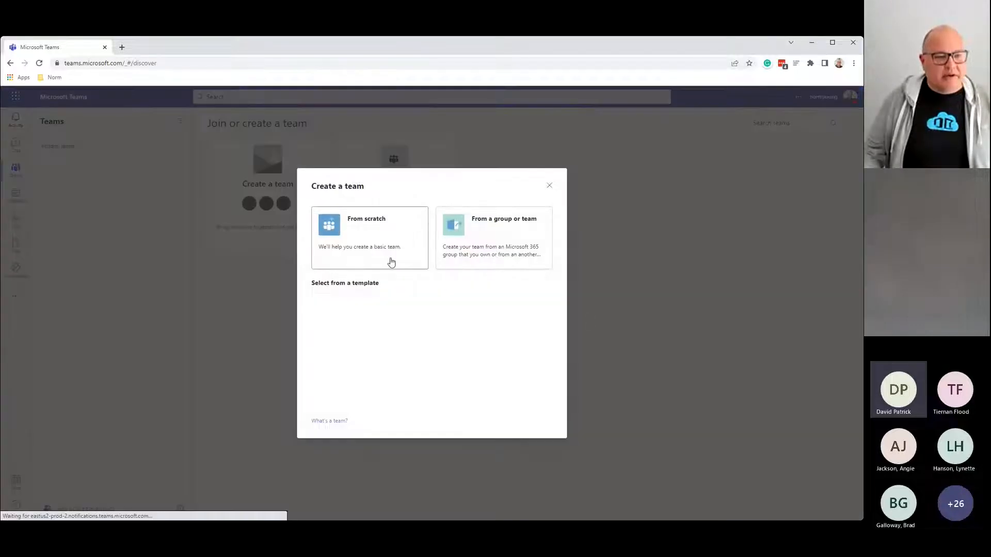
left_click(391, 262)
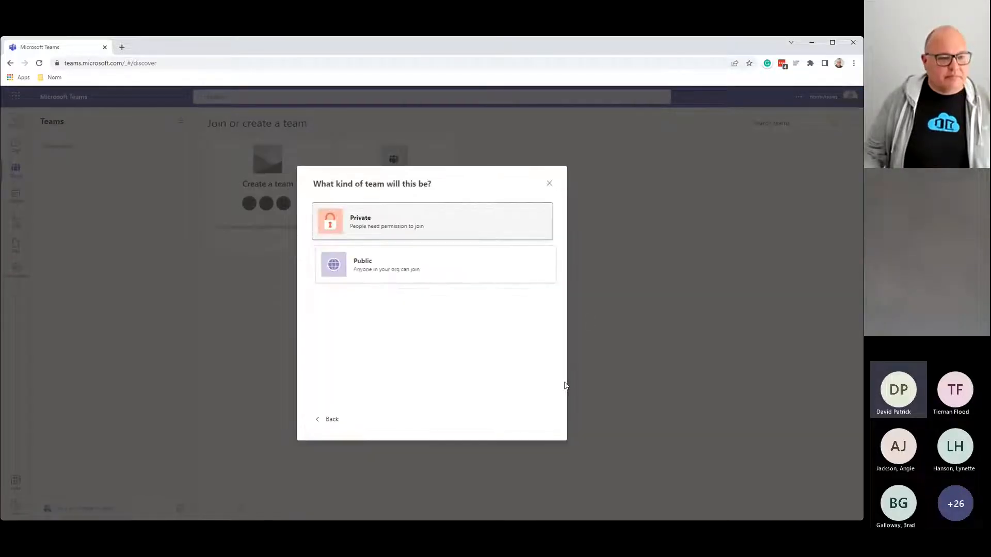
left_click(409, 226)
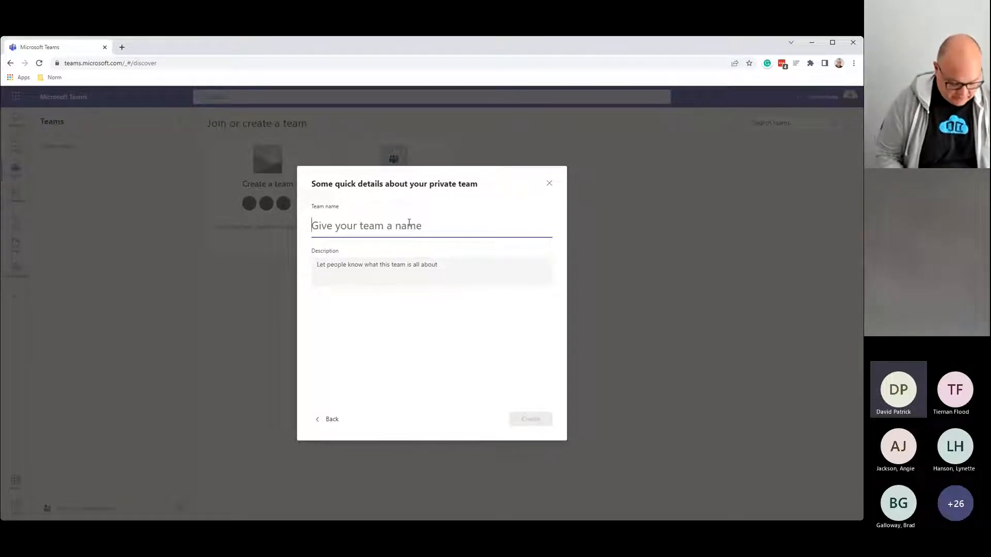
type("MN3")
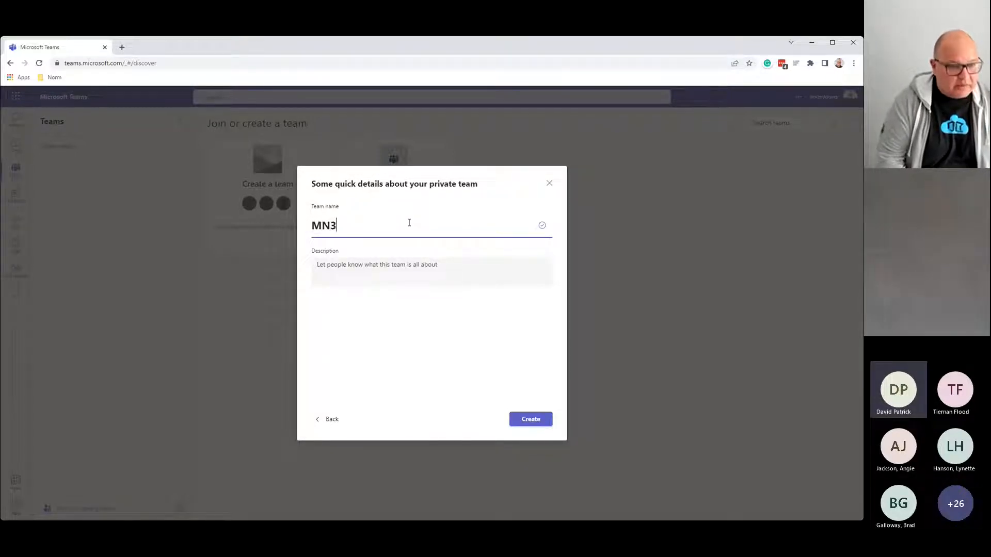
type("65 Adap")
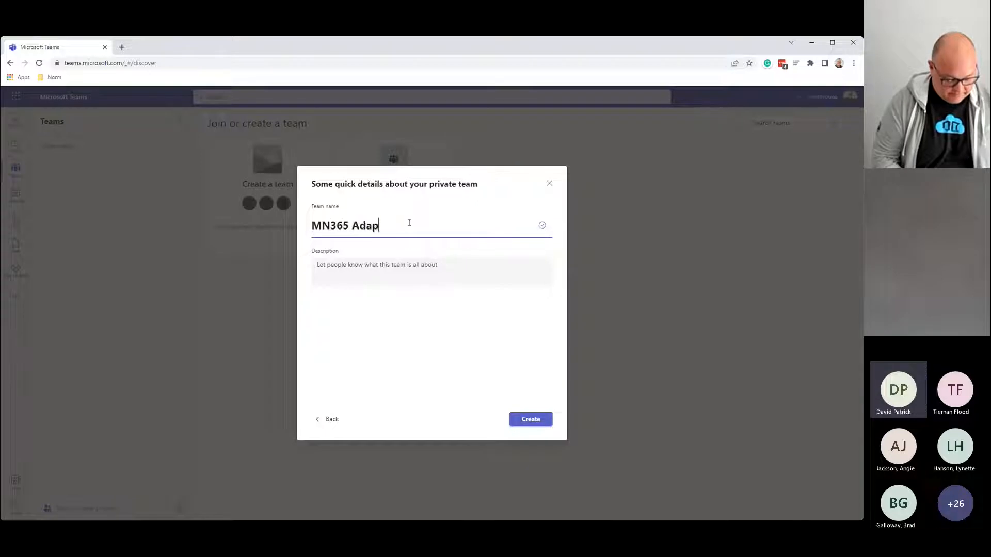
type("tive Cards")
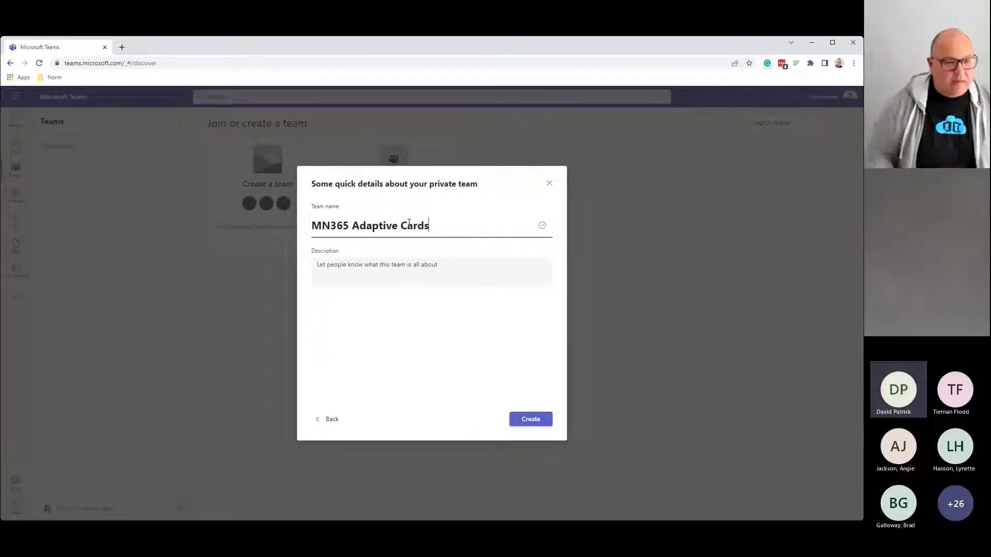
left_click(525, 420)
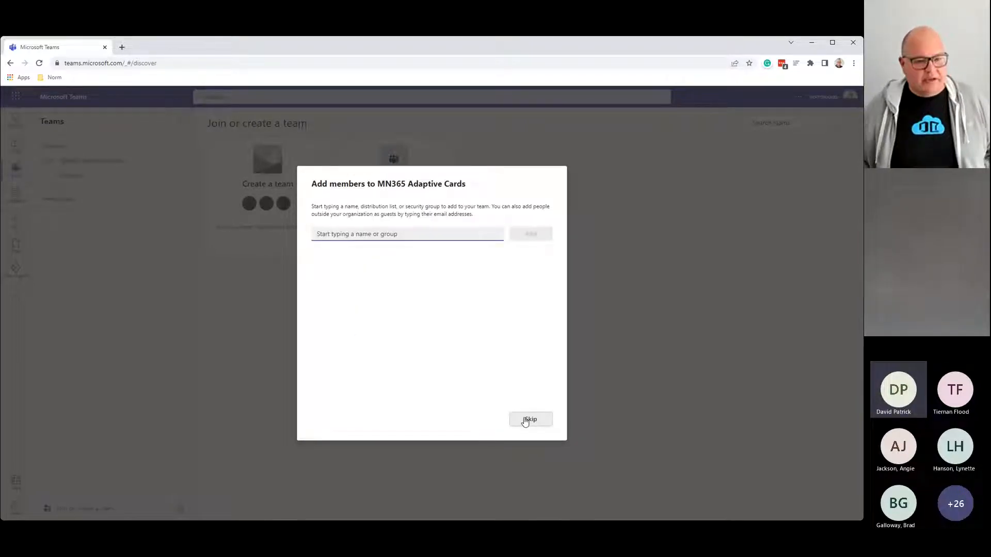
Step: Skip adding members, add a Lists tab to the General channel, and begin a new list
left_click(540, 419)
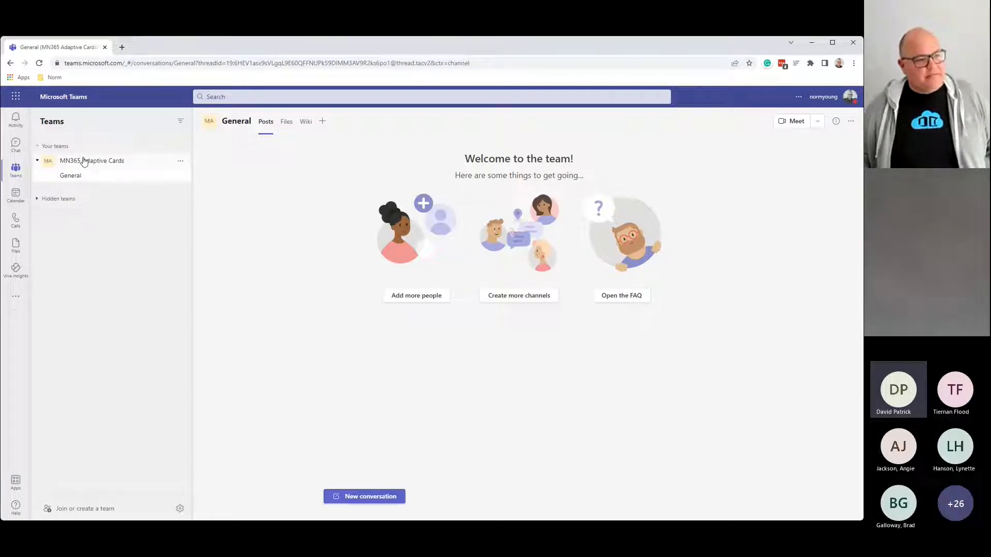
left_click(323, 124)
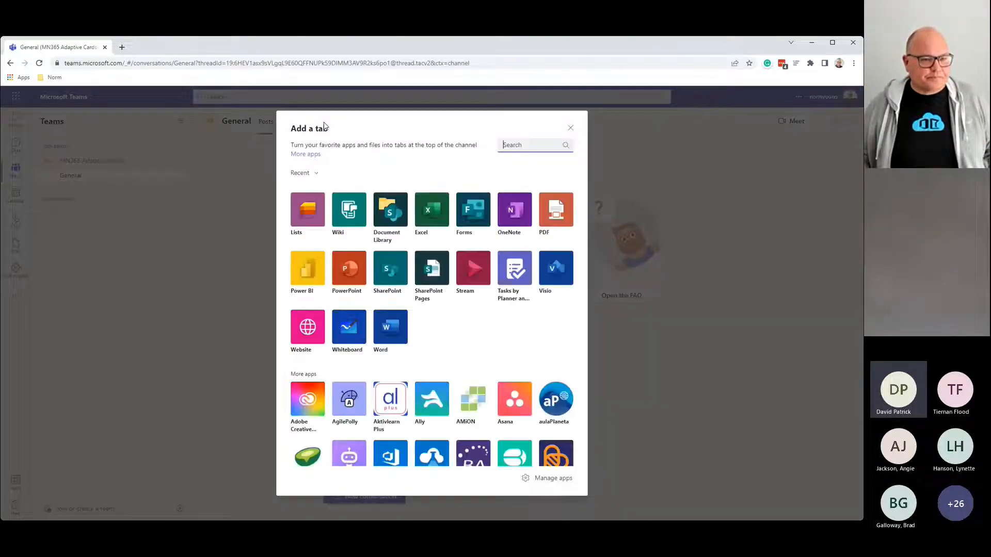
left_click(312, 199)
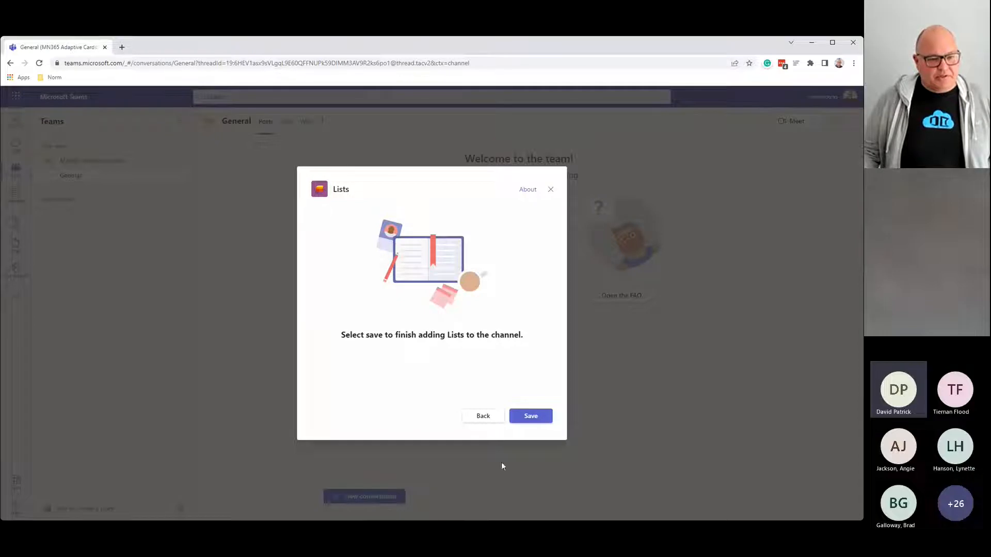
left_click(530, 416)
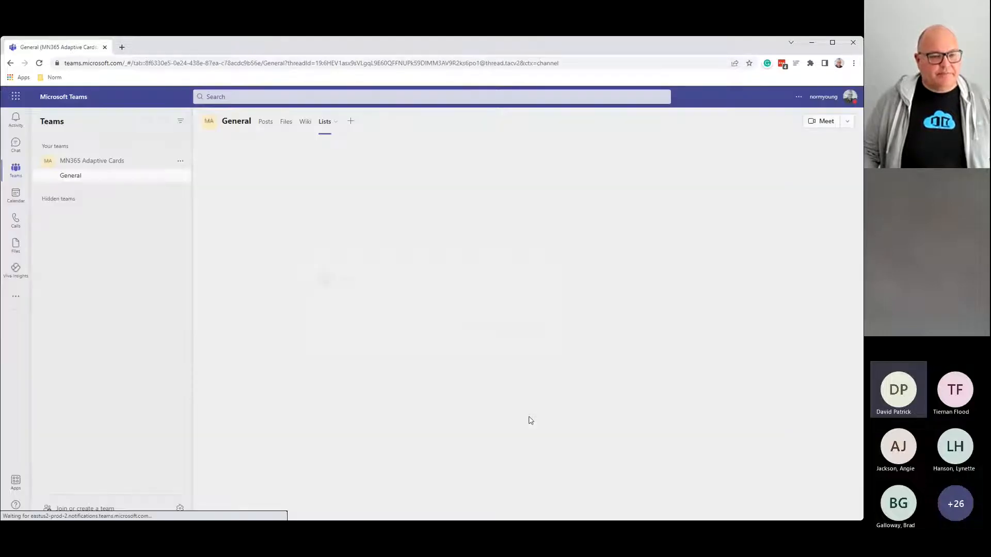
left_click(474, 360)
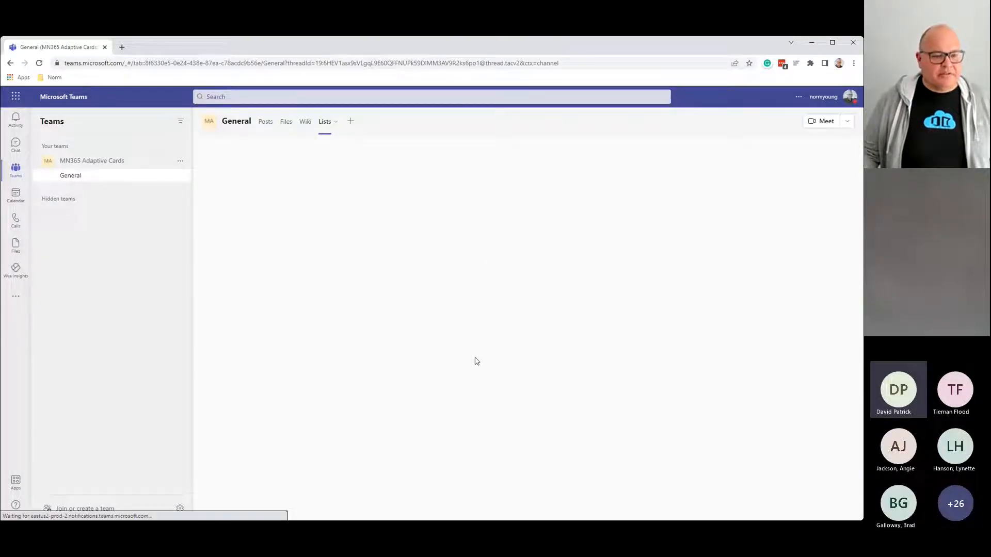
Step: Create a blank list named 'Adaptive Cards'
left_click(229, 206)
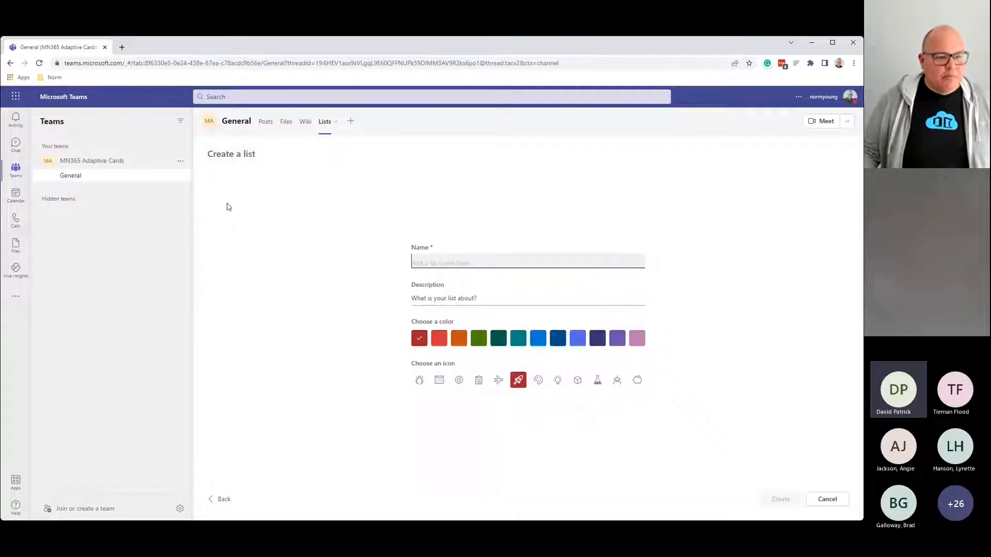
type("Ad")
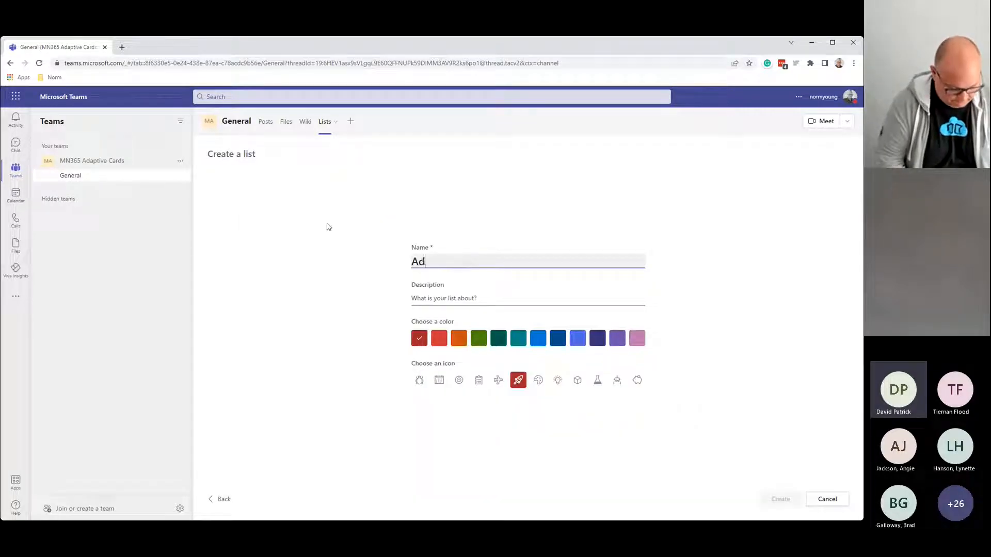
type("aptive Cards")
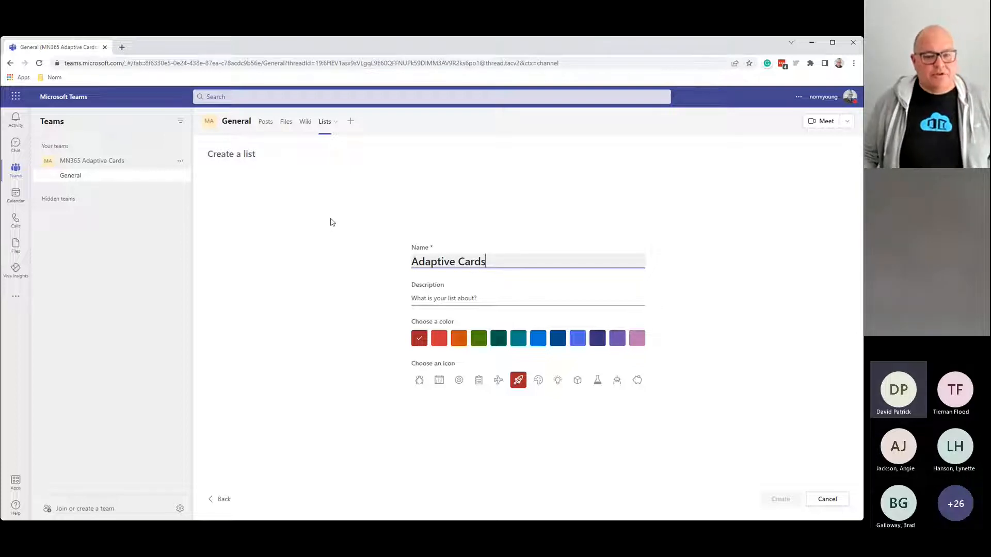
left_click(775, 500)
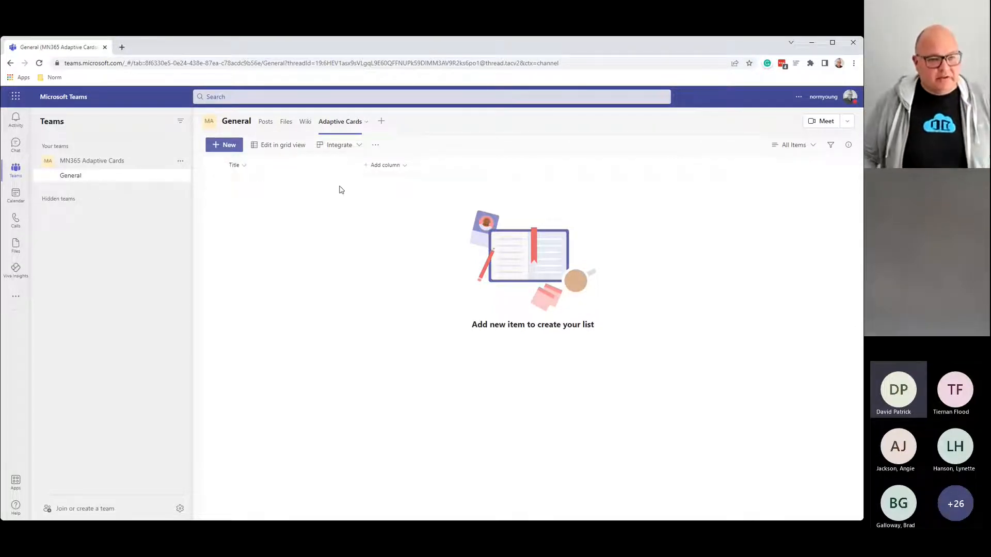
Step: Add an 'Owner' person column with profile photos shown
left_click(389, 165)
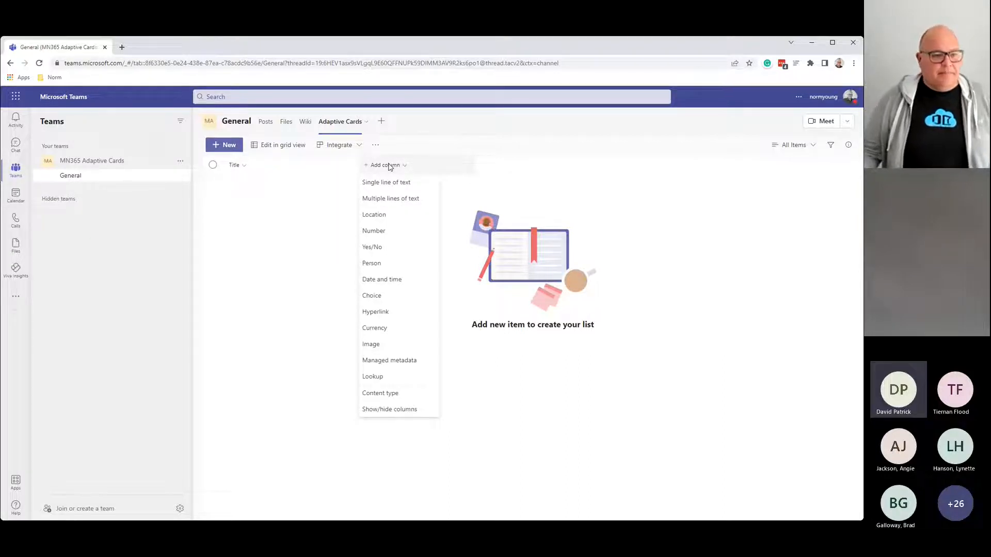
left_click(400, 263)
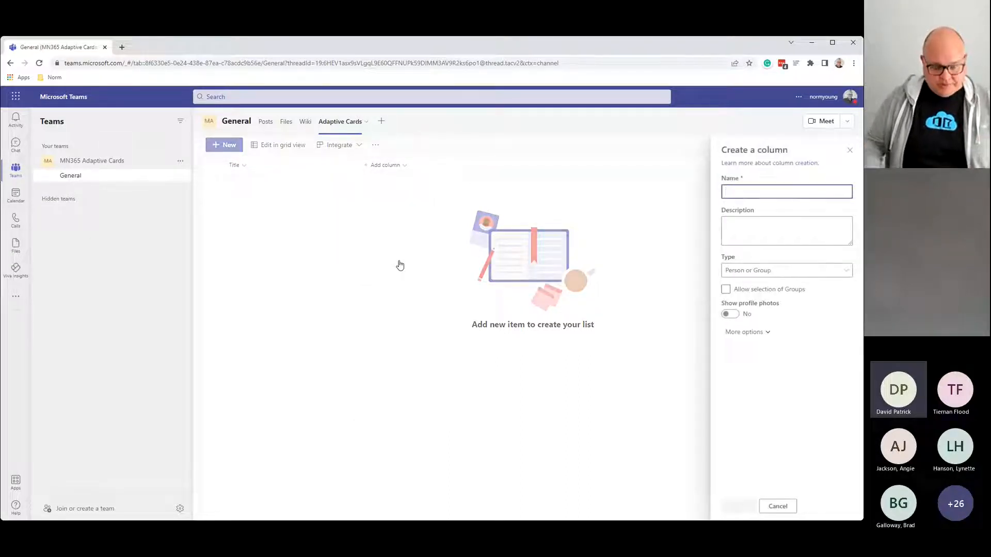
type("Owner")
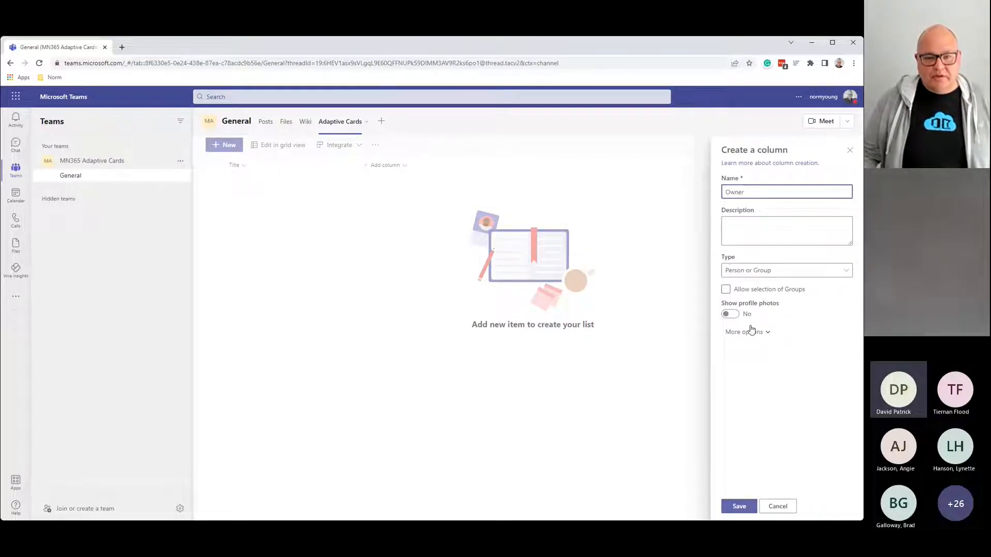
left_click(731, 314)
left_click(738, 507)
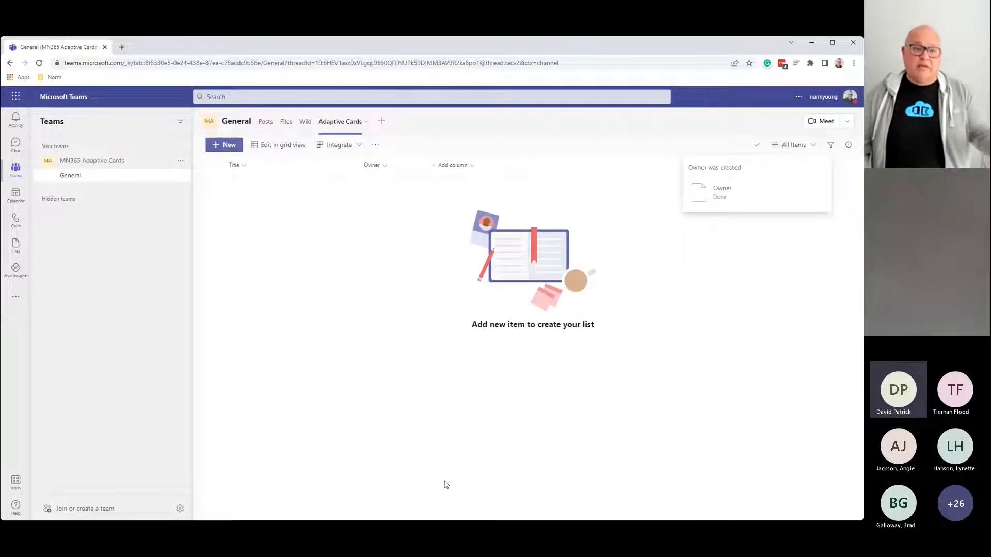
Step: Add a 'Due Date' date-and-time column
left_click(434, 170)
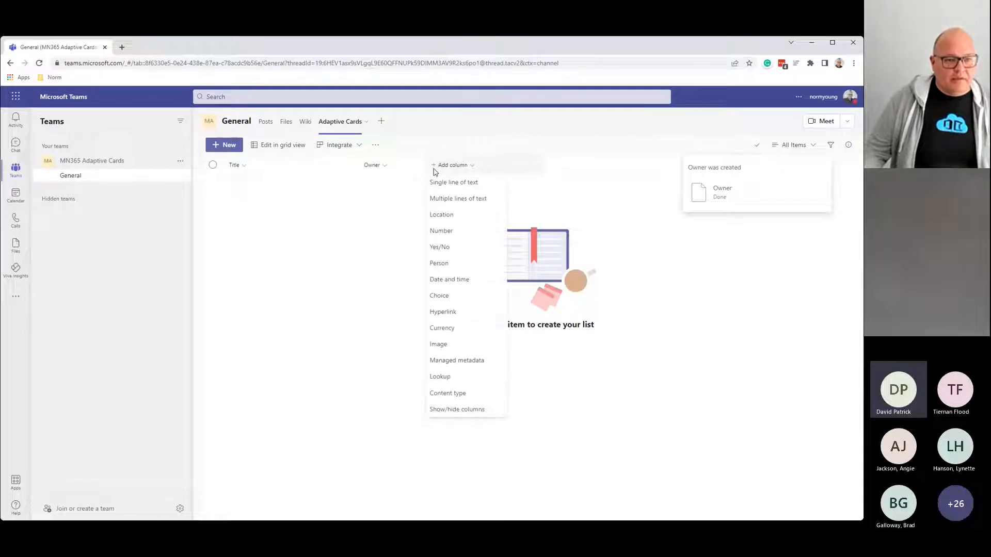
left_click(457, 279)
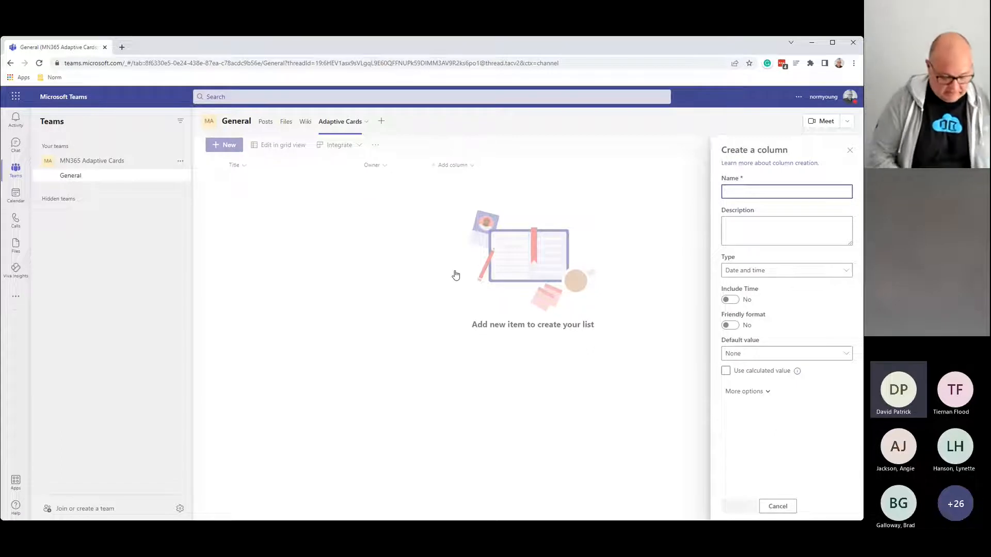
type("Due")
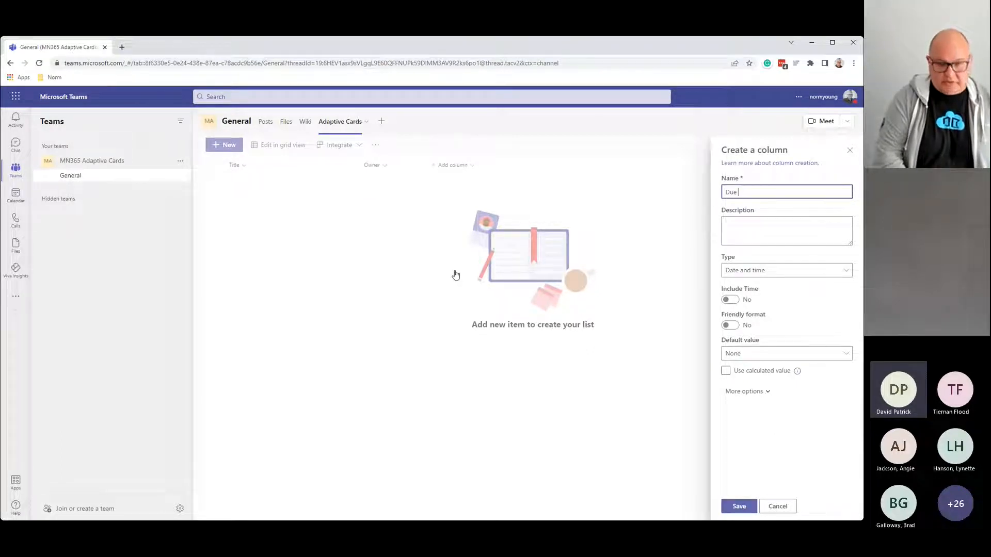
type(" Date")
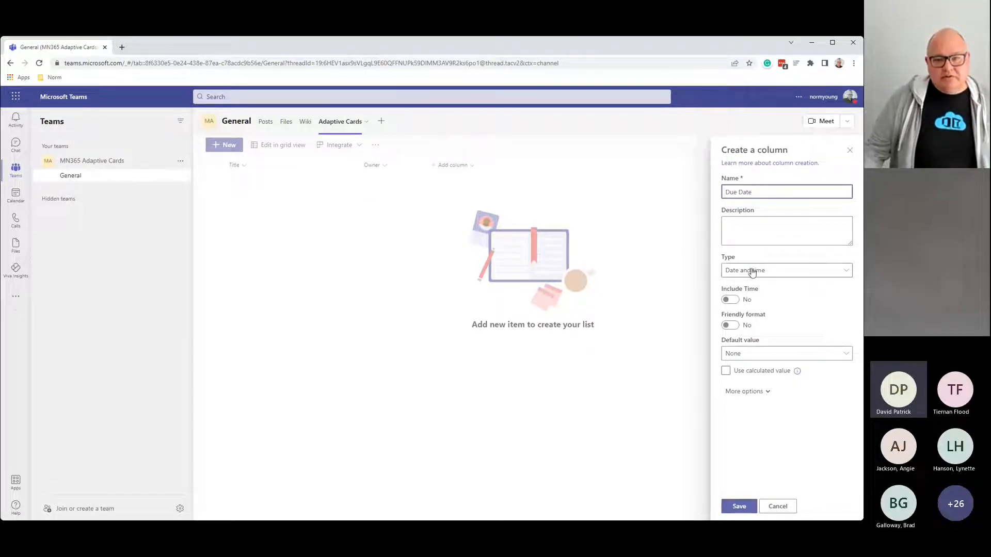
left_click(738, 505)
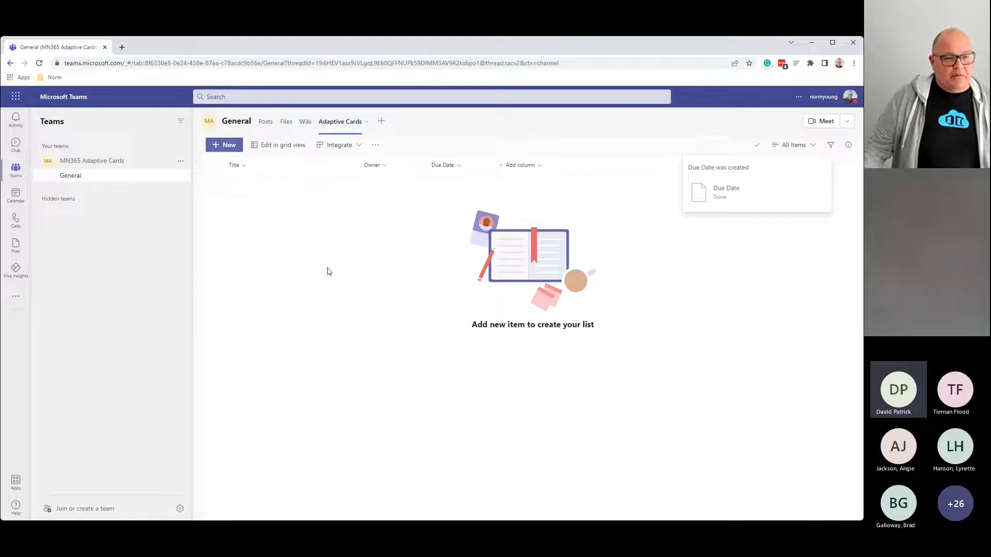
left_click(531, 171)
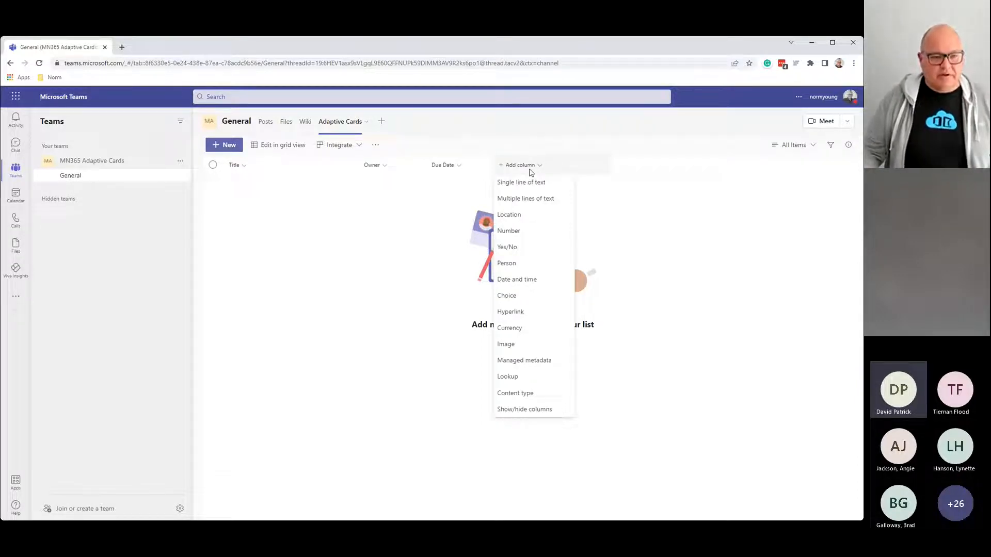
Step: Start a choice column named 'Status' with New as the first choice
left_click(533, 299)
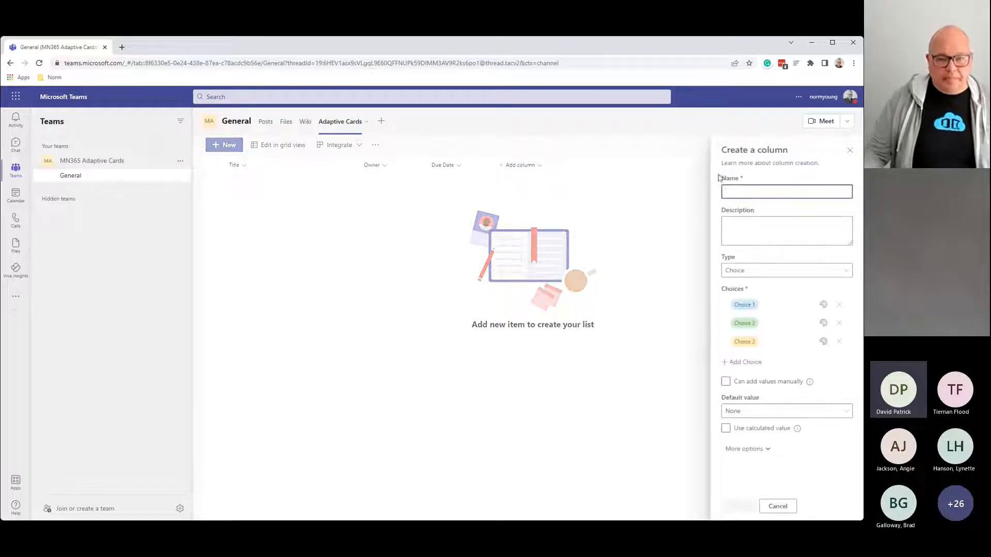
type("Statu")
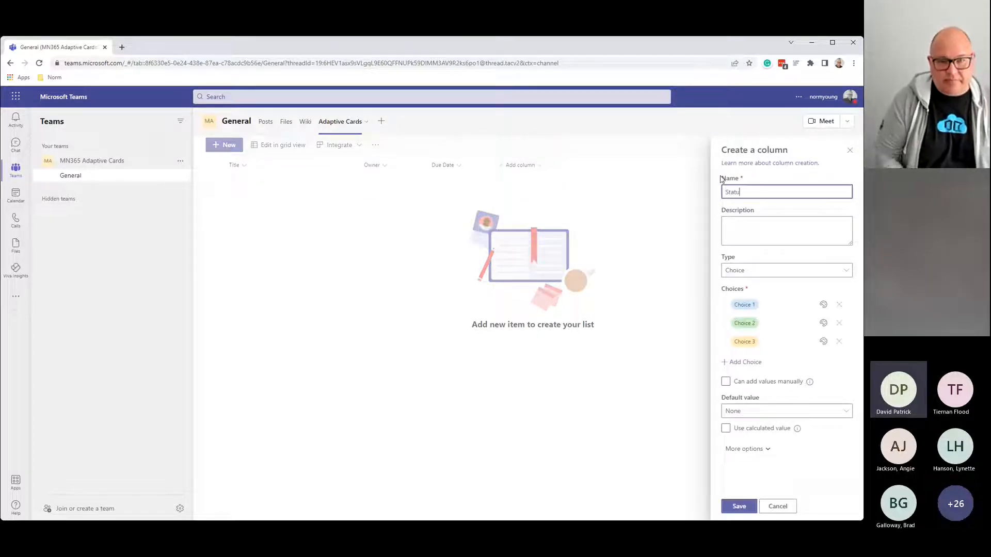
type("s")
left_click(776, 305)
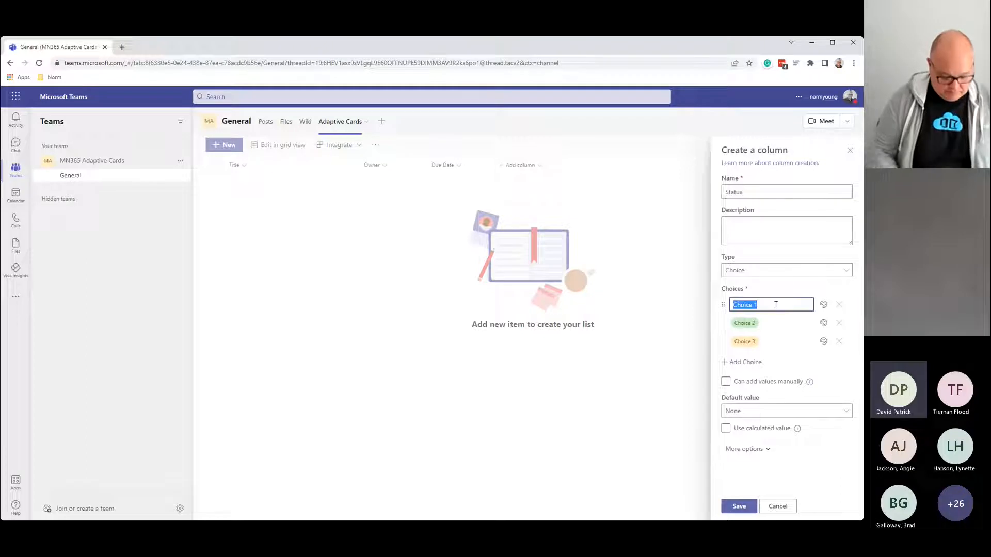
type("New")
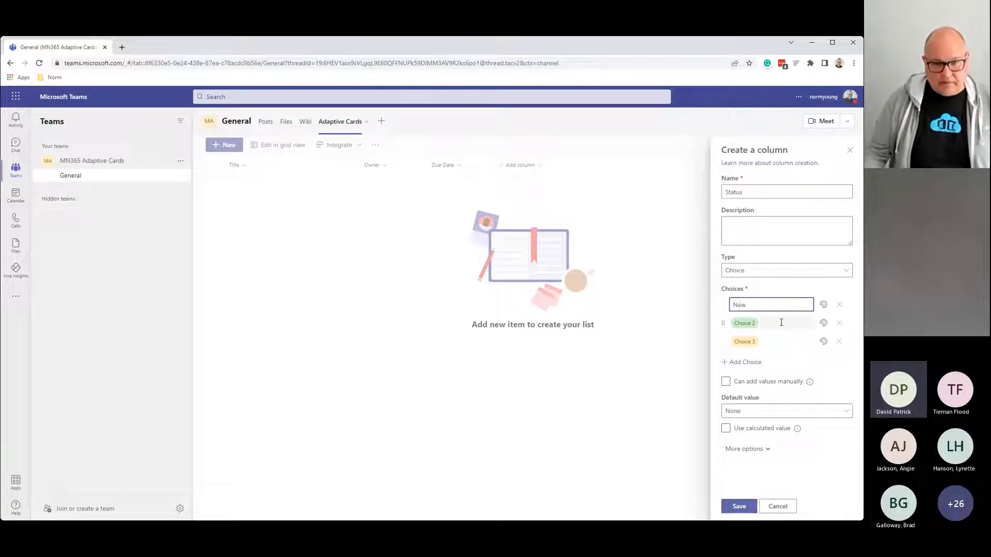
Step: Make the second and third choices Completed and In-progress
left_click(781, 323)
type("In-progress")
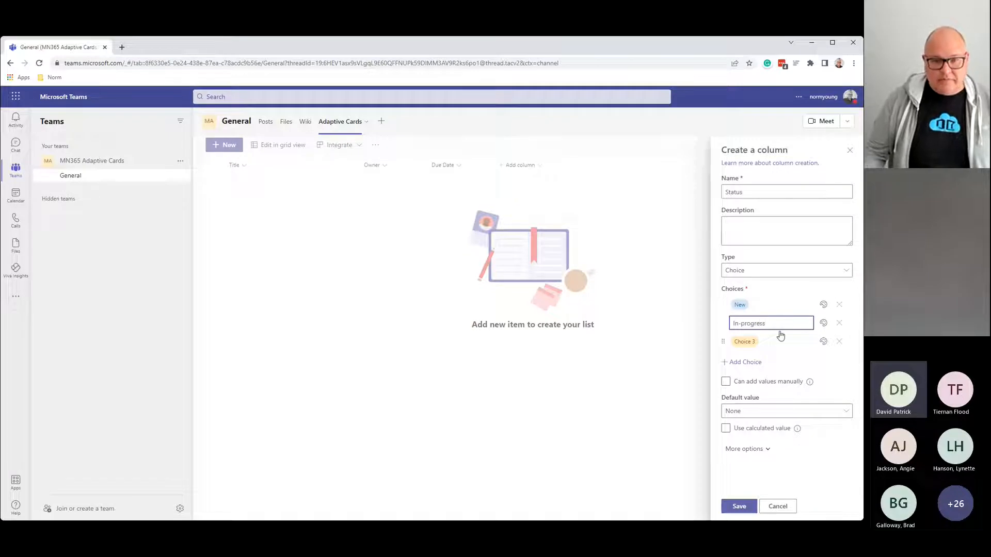
left_click(775, 340)
left_click(776, 322)
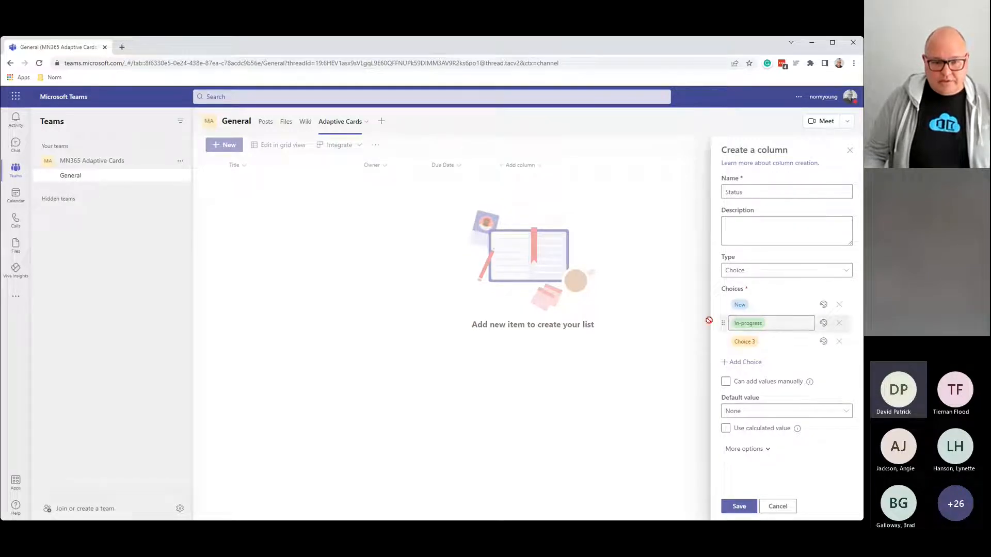
left_click(776, 340)
type("In-progress")
left_click(777, 322)
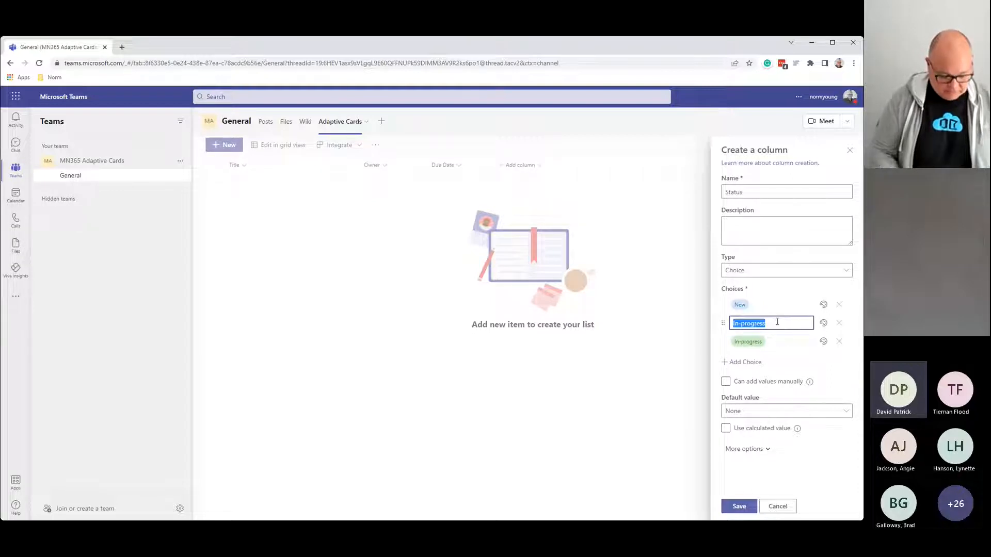
type("Completed")
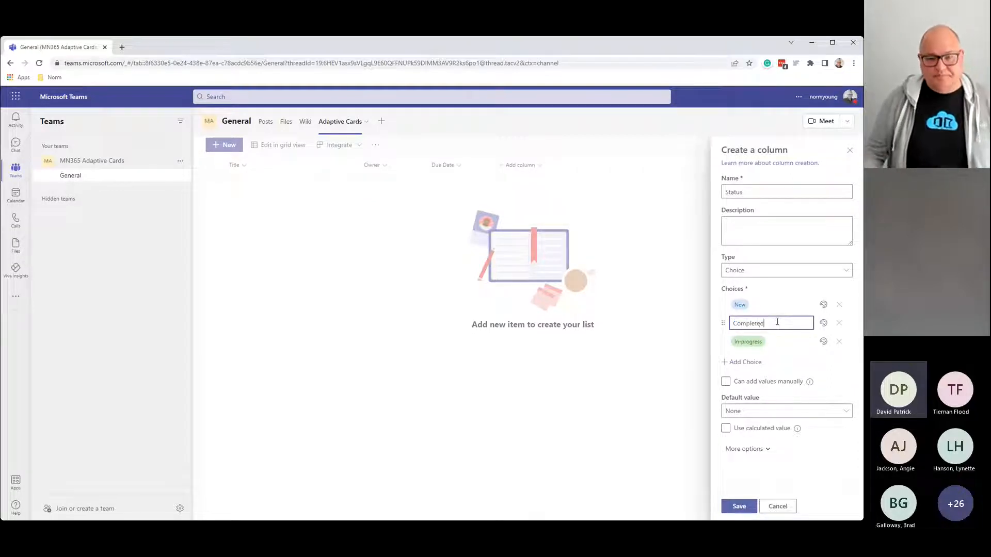
Step: Set the Status default value to New and save the column
left_click(761, 411)
left_click(741, 442)
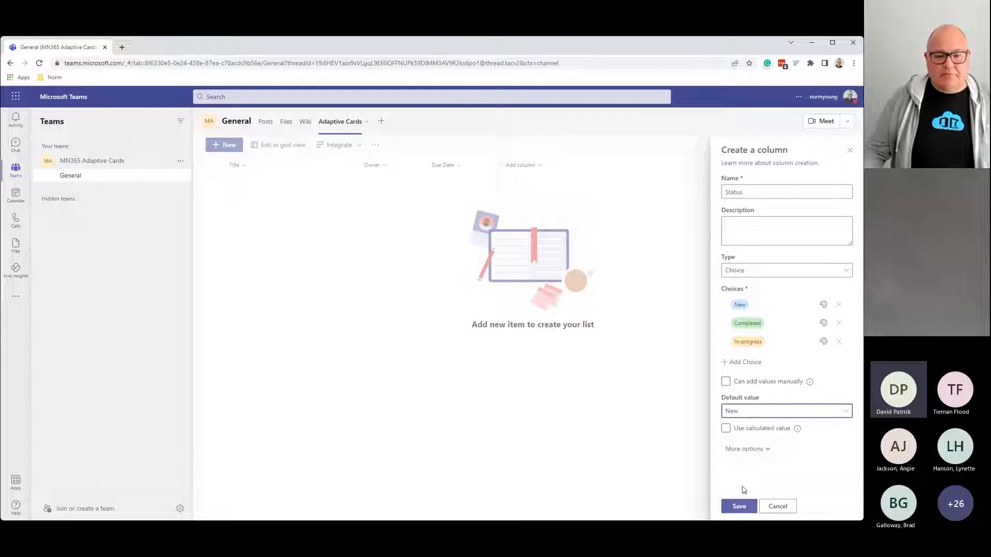
left_click(739, 506)
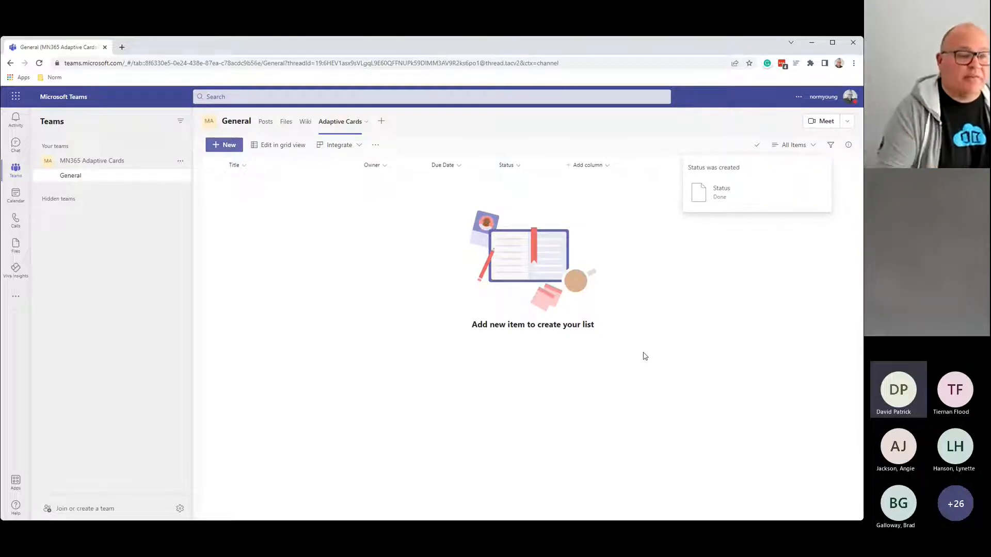
Step: Start a new item titled 'M365 E5 License Upgrade' and pick its owner from suggestions
left_click(234, 148)
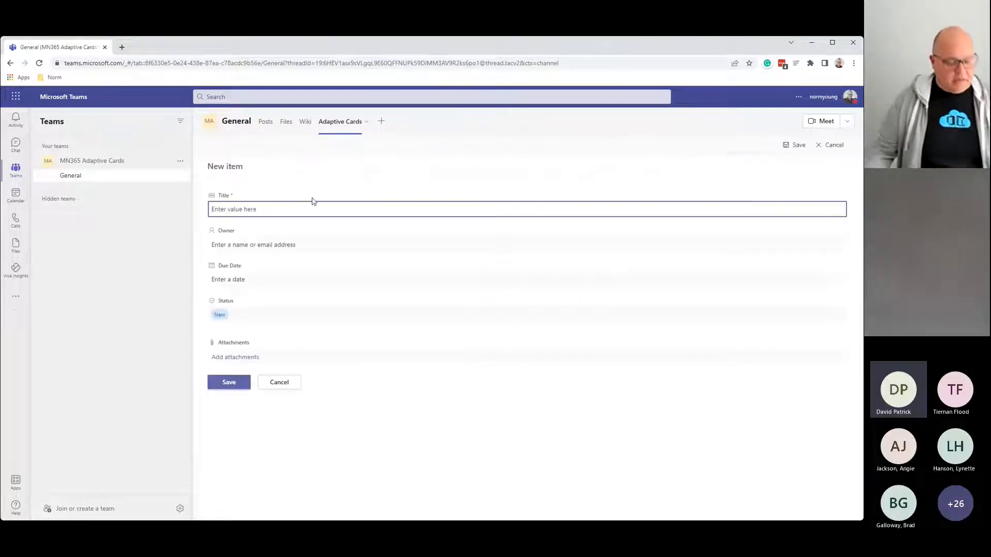
type("M")
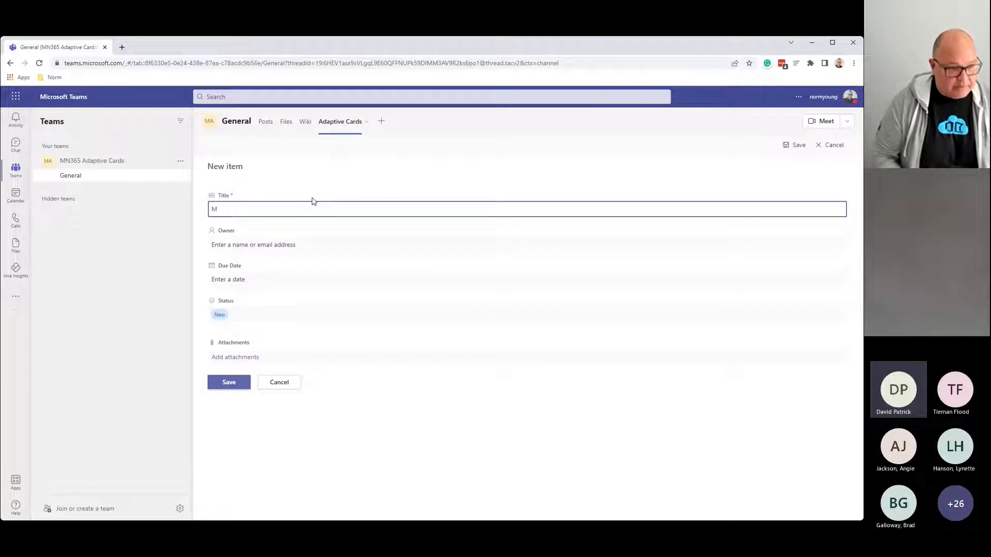
type("365 ")
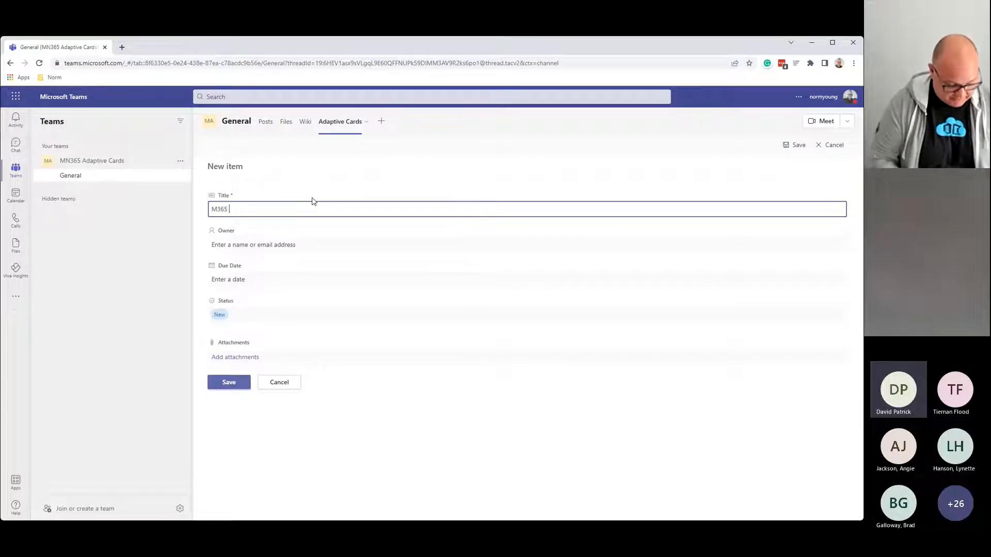
type("E5 Licen")
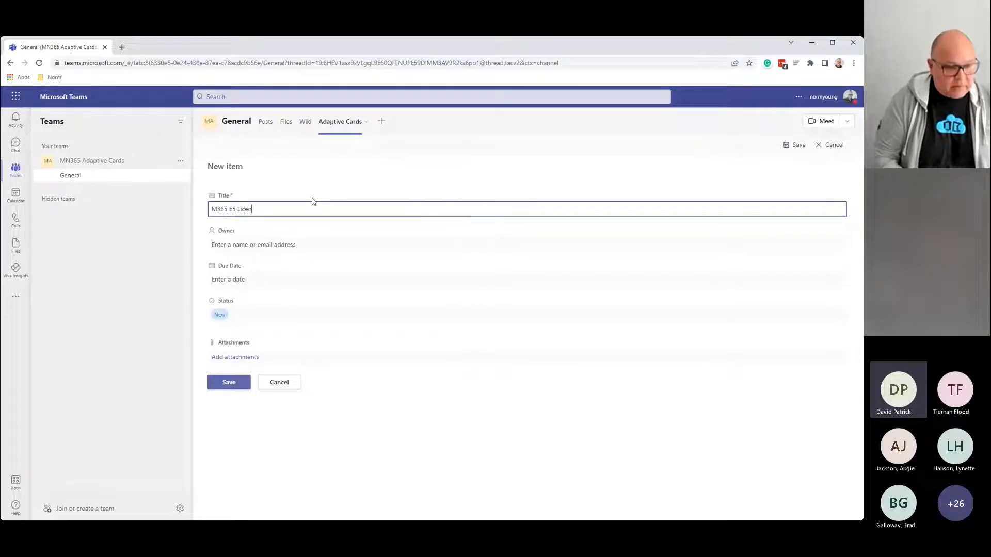
type("se Upgrade")
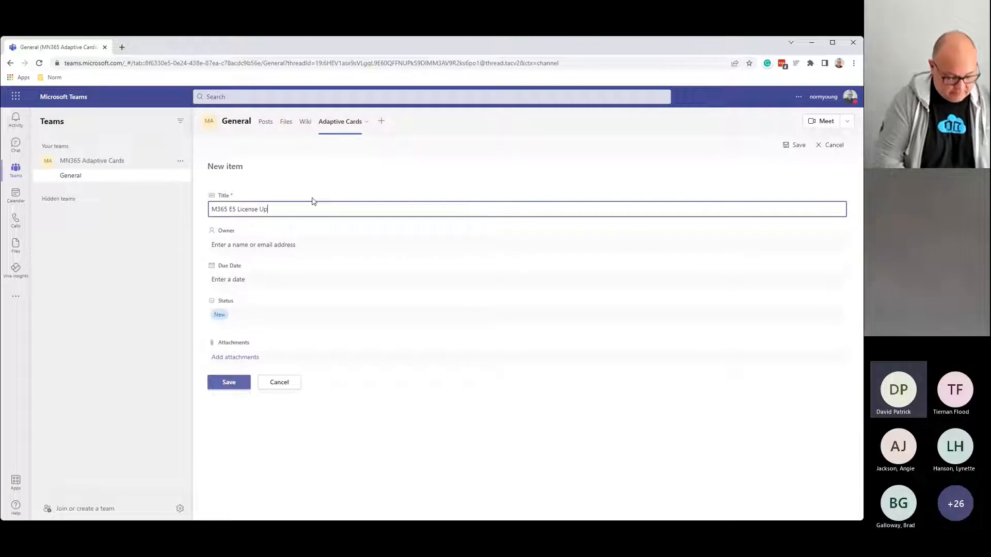
left_click(279, 247)
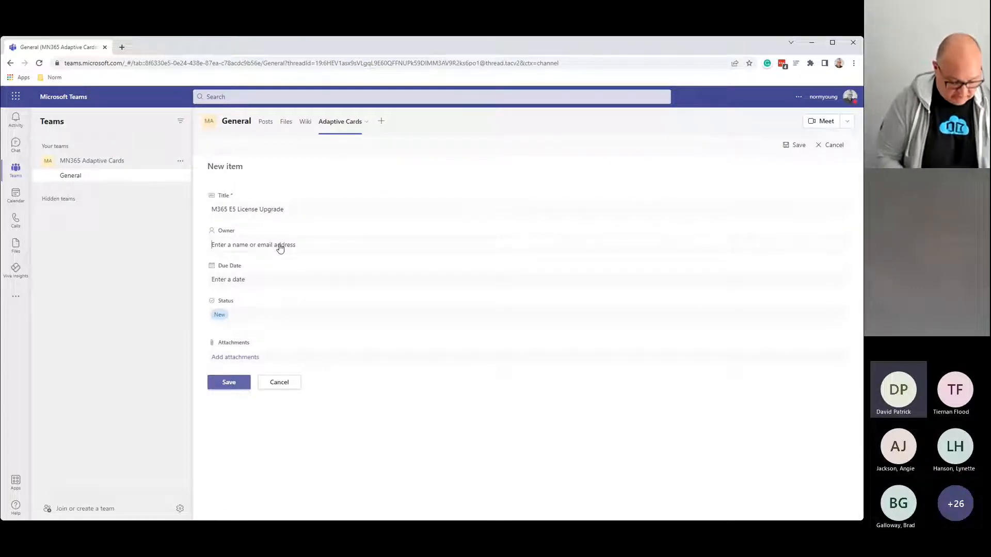
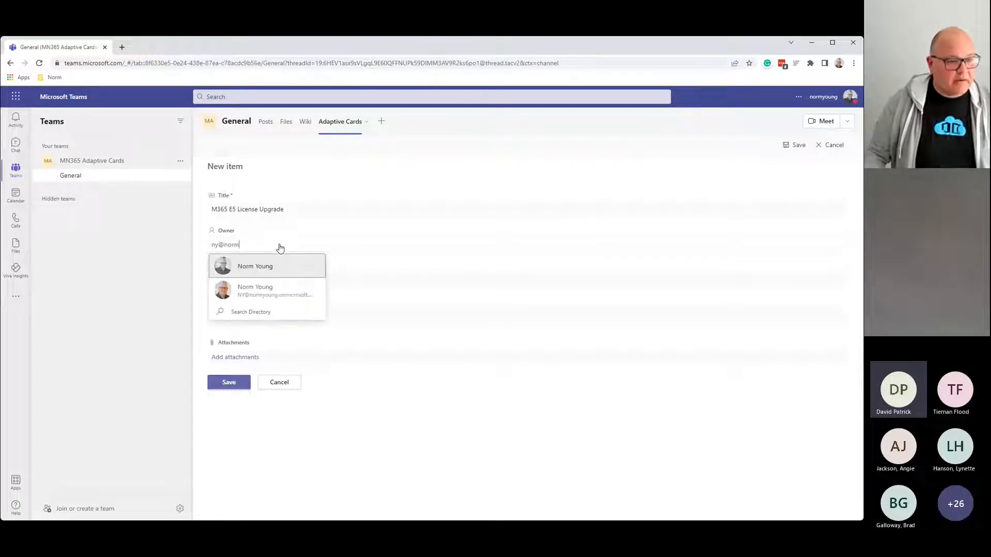
left_click(256, 266)
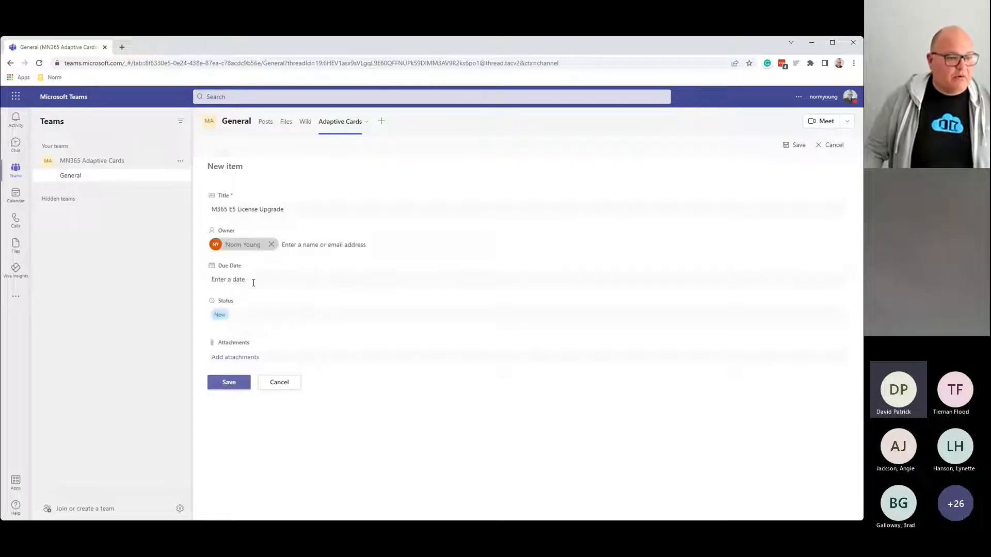
Step: Set the item's due date to 6 May 2022
left_click(253, 283)
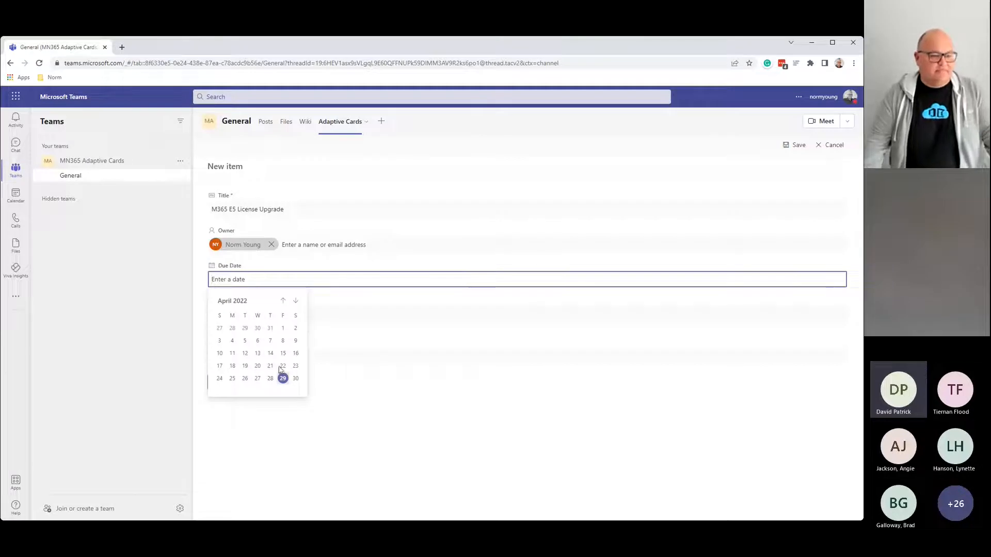
left_click(296, 302)
left_click(284, 333)
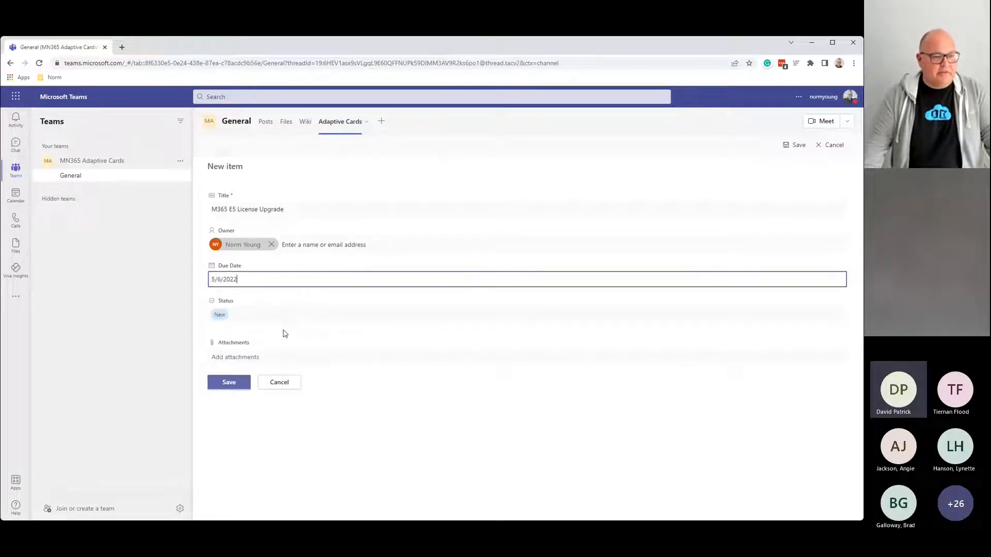
Step: Save the 'M365 E5 License Upgrade' item, due 5/6/2022
left_click(228, 382)
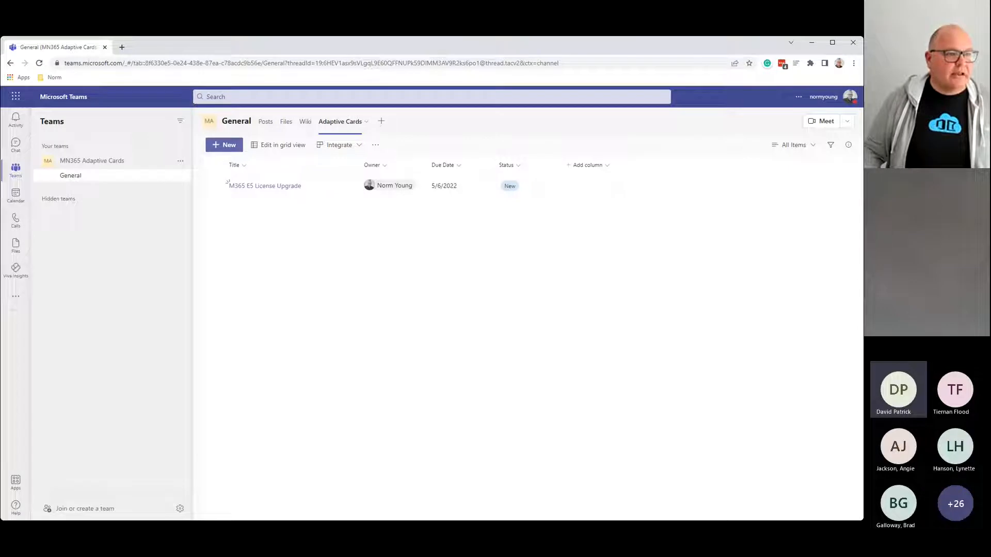
Step: Open the adaptivecards.io designer in a new browser tab and zoom the page in twice
left_click(122, 48)
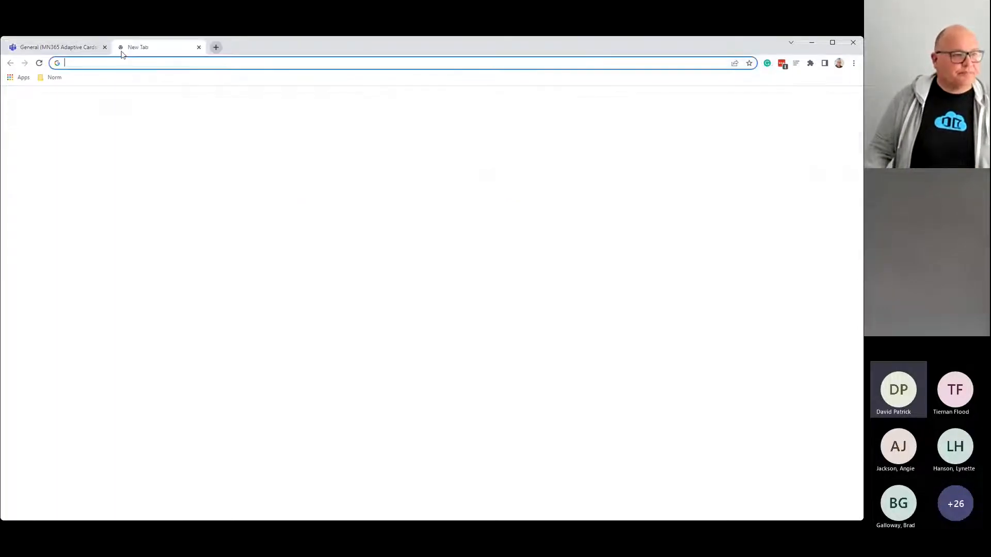
type("adaptivecards")
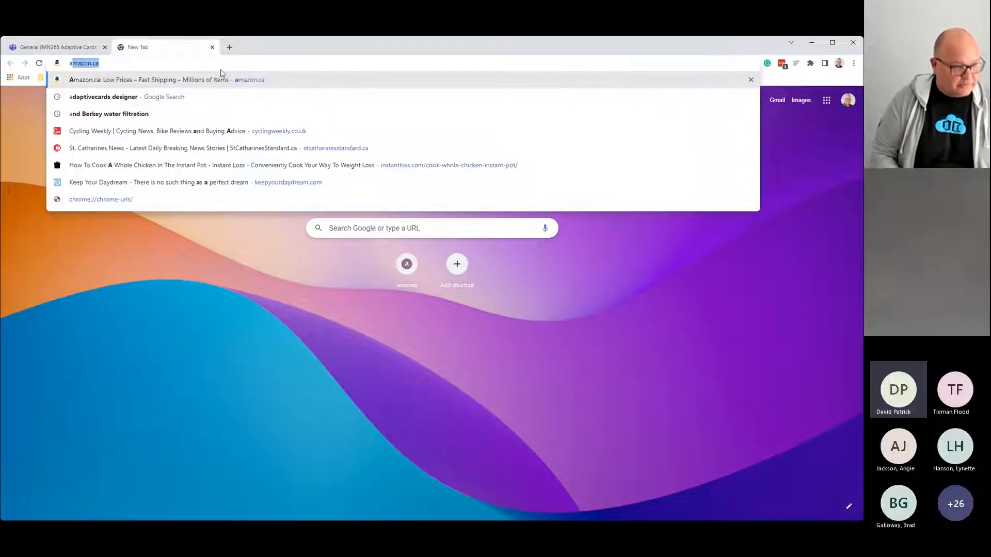
key("Return")
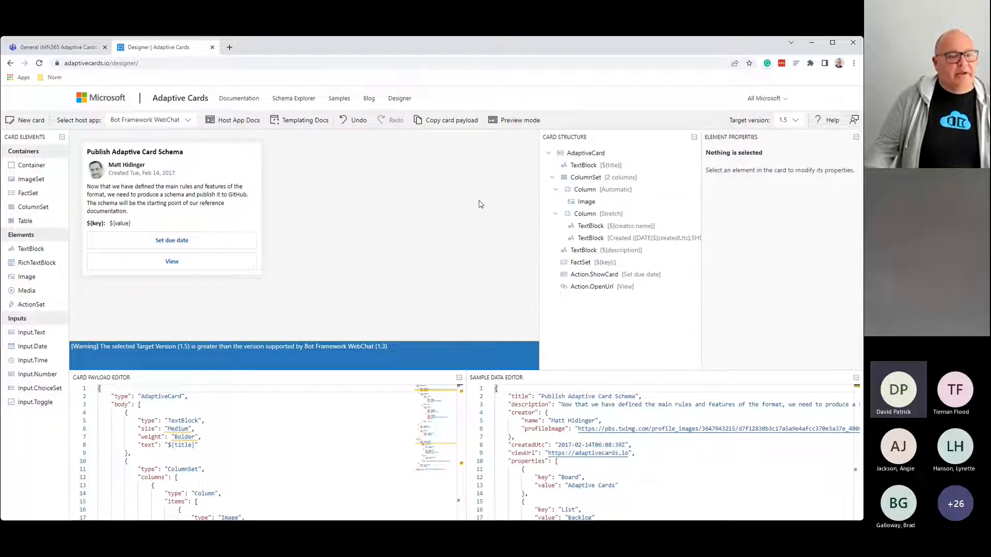
key("ctrl+plus")
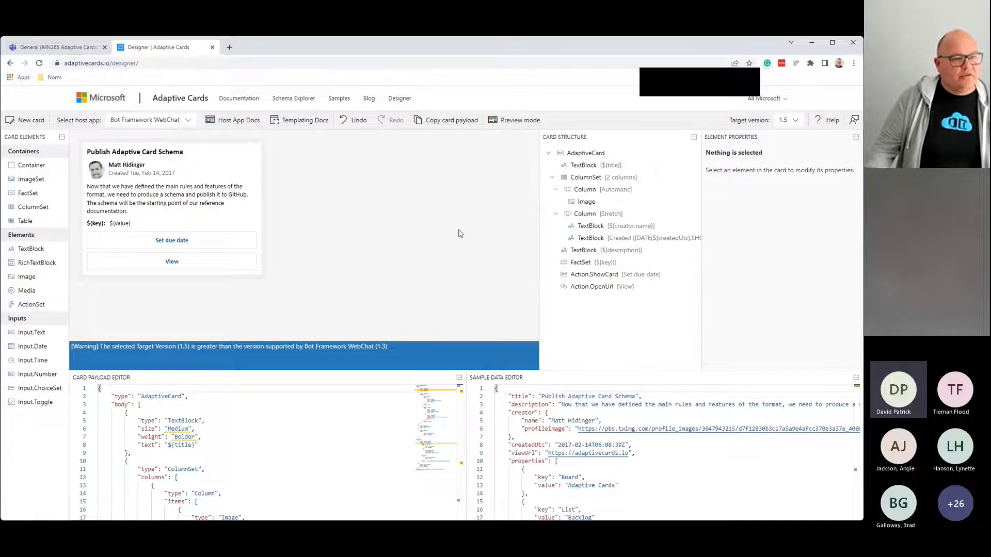
key("ctrl+plus")
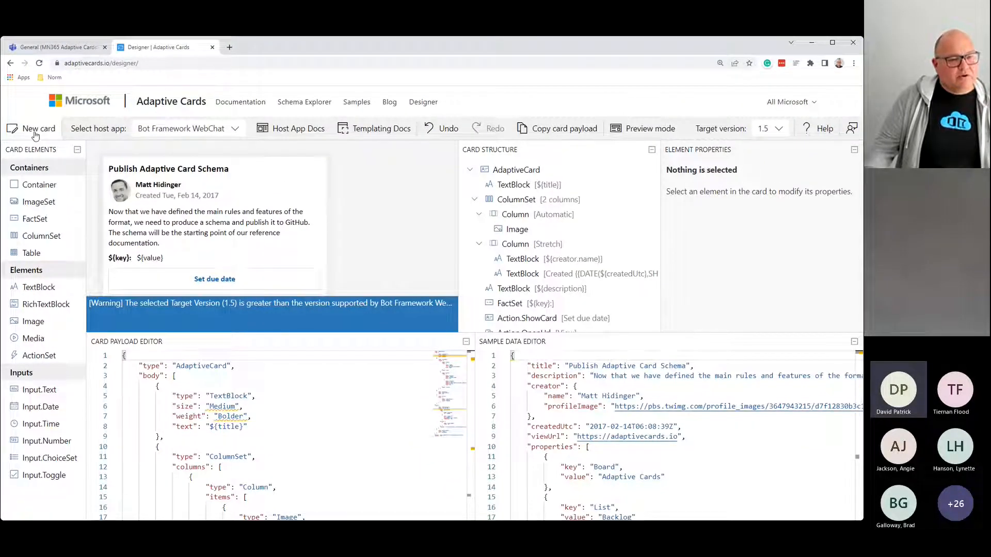
Step: Start a new card and browse the sample gallery, loading the Order delivery sample
left_click(36, 133)
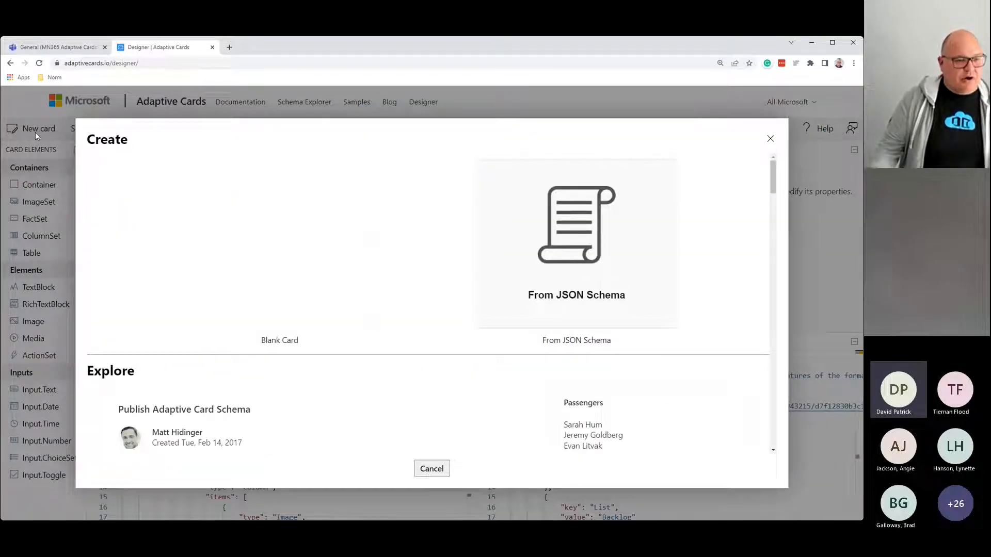
key("ctrl+minus")
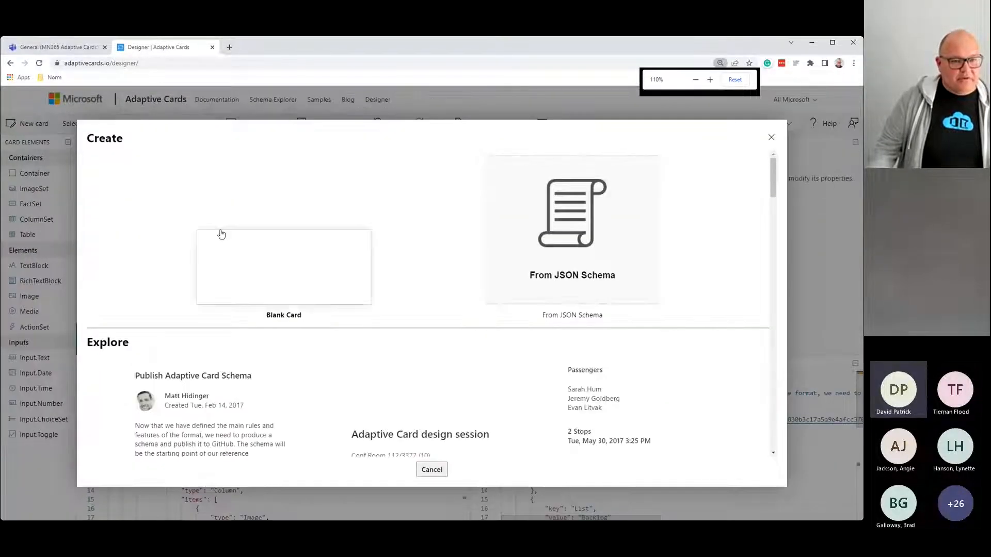
scroll(220, 233, "down", 3)
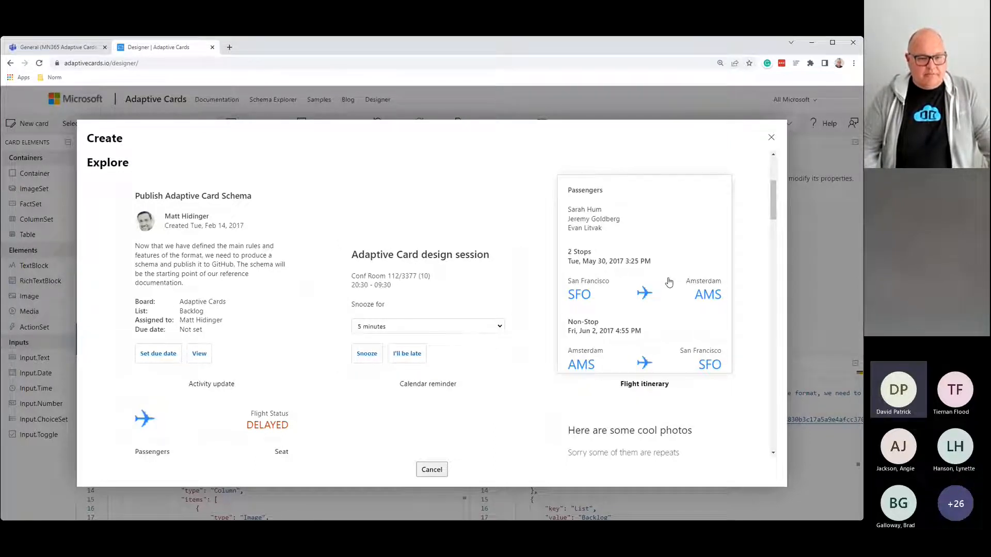
scroll(668, 283, "down", 4)
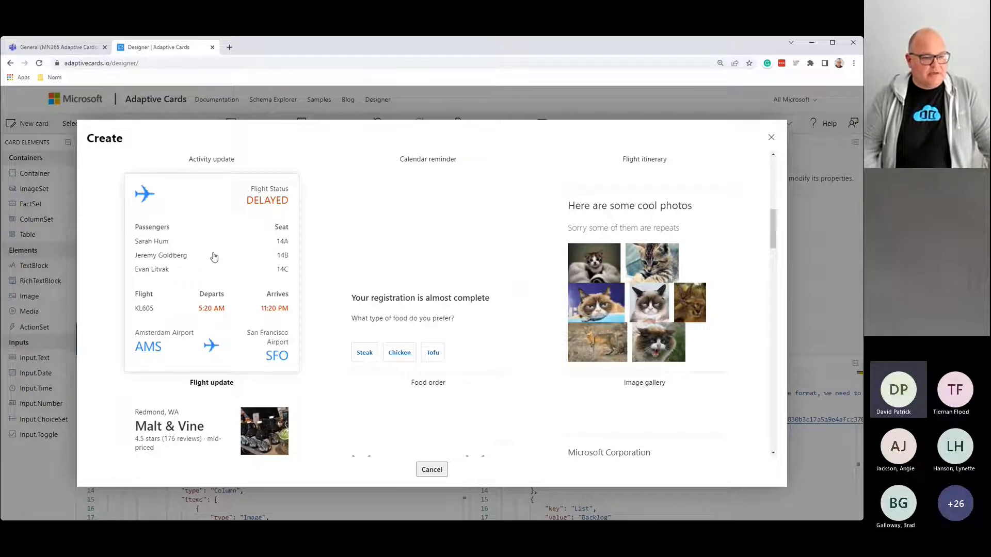
scroll(214, 256, "down", 3)
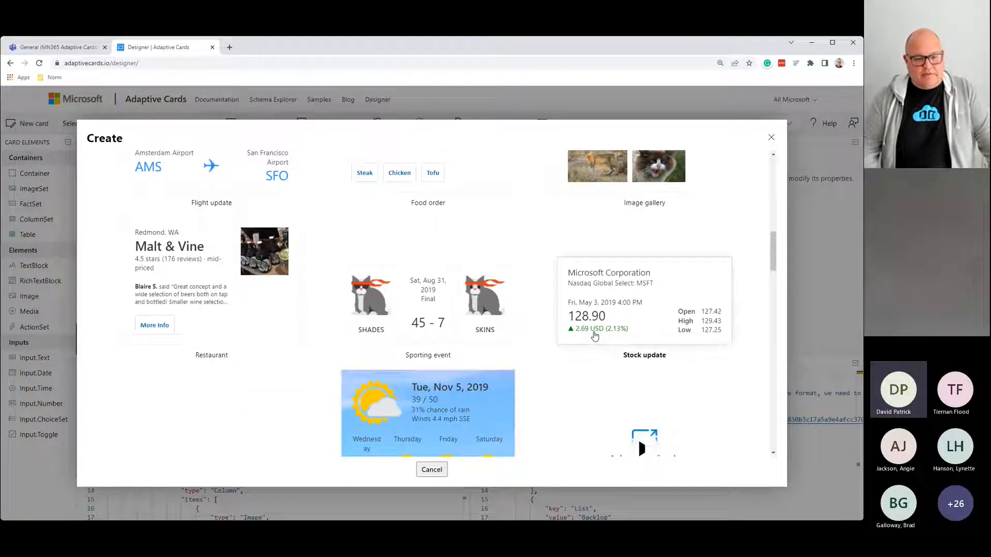
scroll(594, 333, "down", 3)
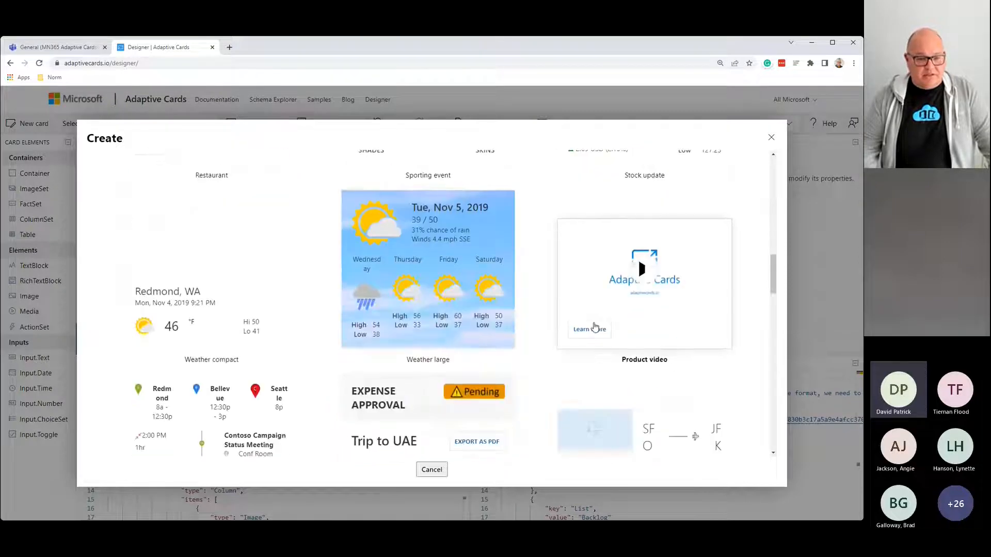
scroll(405, 336, "down", 2)
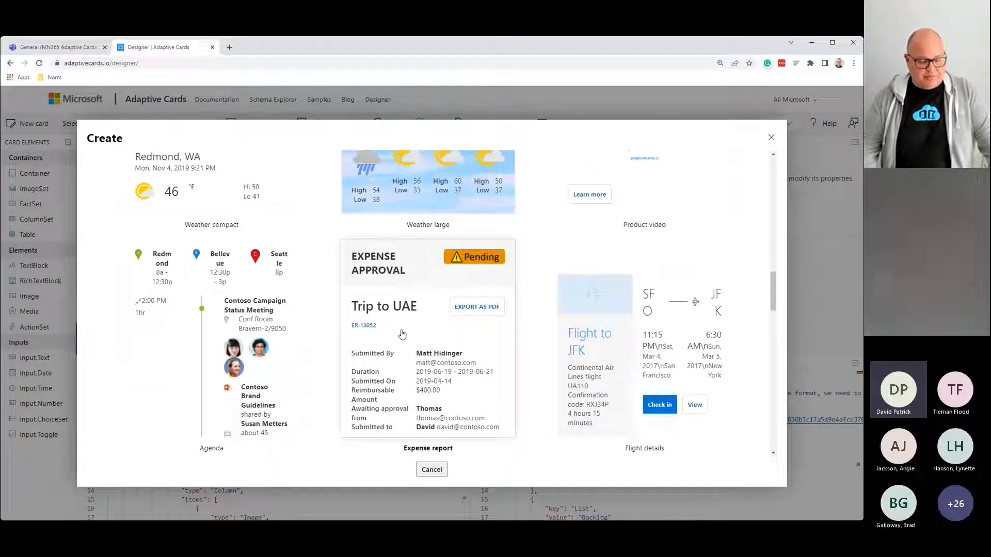
scroll(402, 334, "down", 1)
scroll(402, 335, "down", 4)
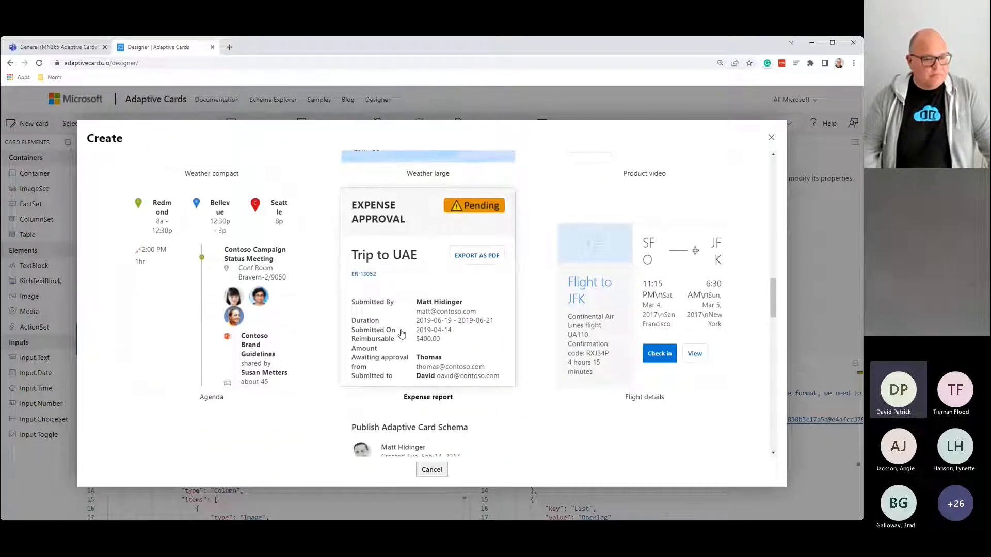
scroll(402, 335, "down", 3)
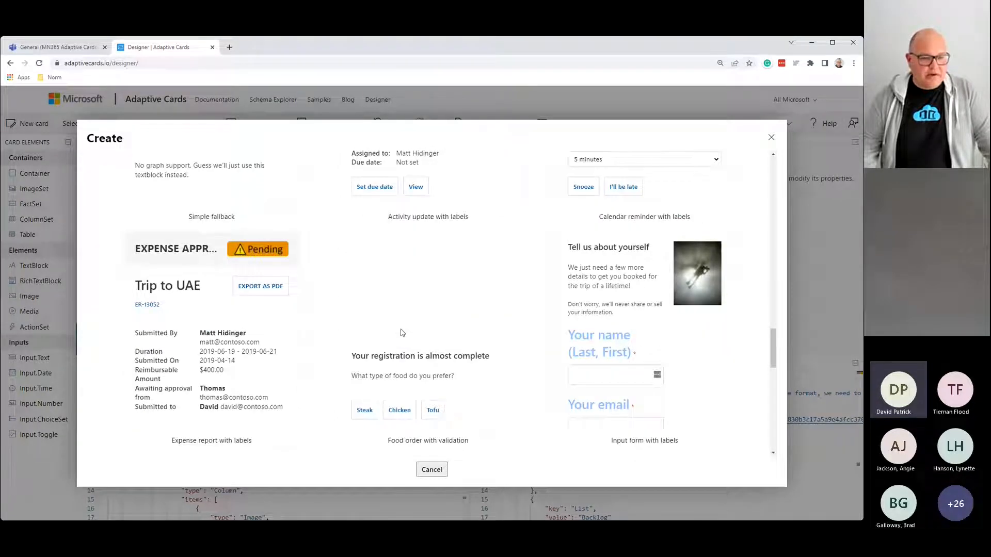
scroll(401, 333, "down", 2)
scroll(402, 333, "down", 6)
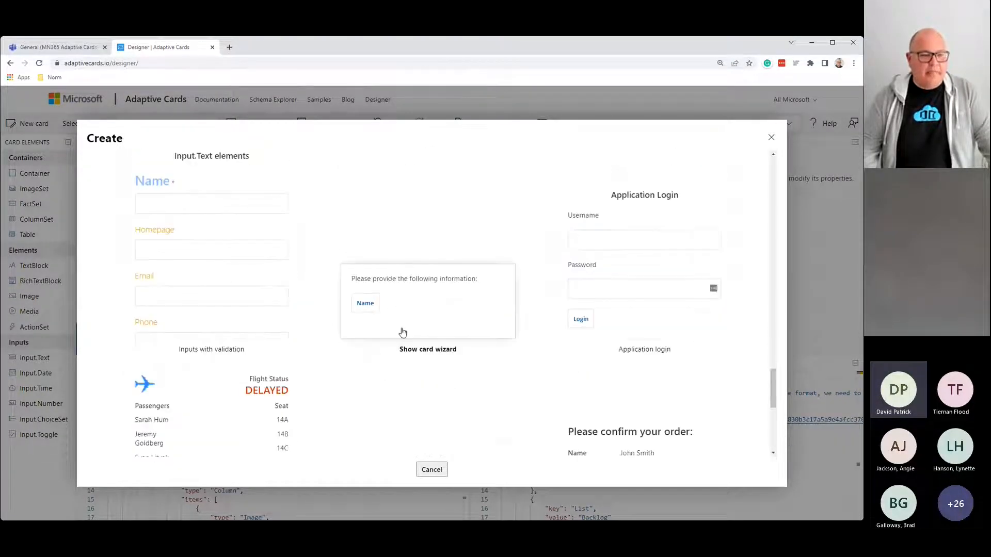
scroll(404, 332, "down", 3)
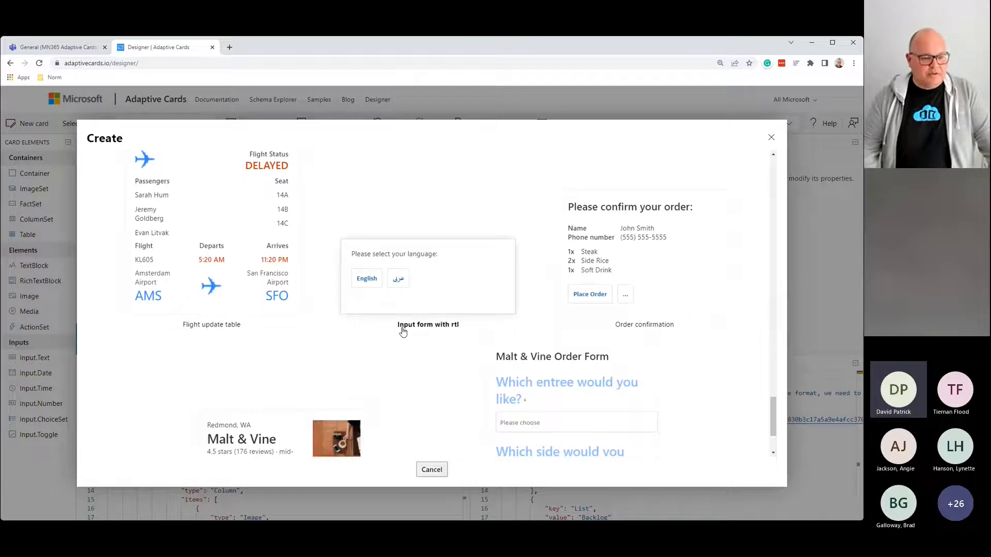
scroll(403, 331, "down", 2)
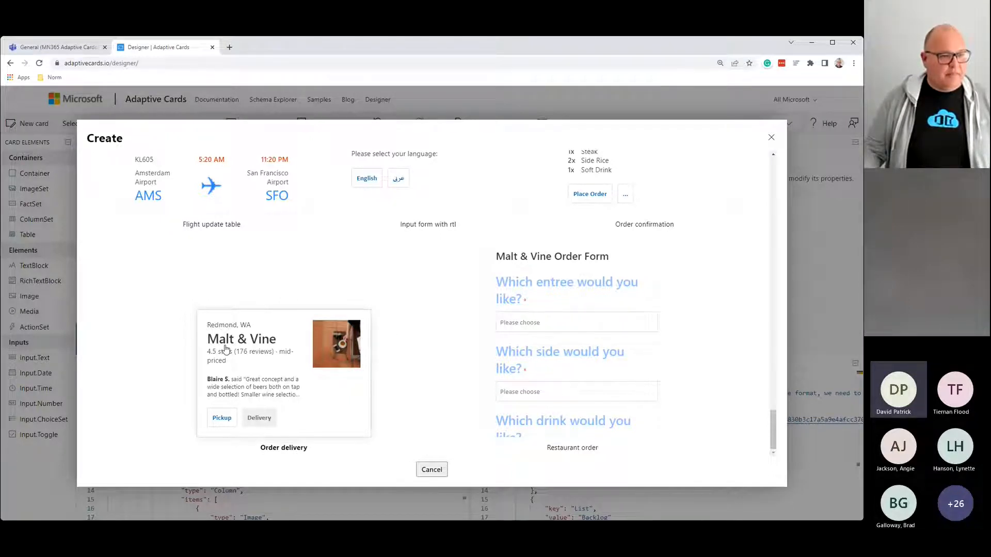
left_click(225, 348)
Step: Reopen the sample gallery and load the Malt & Vine restaurant card
left_click(27, 123)
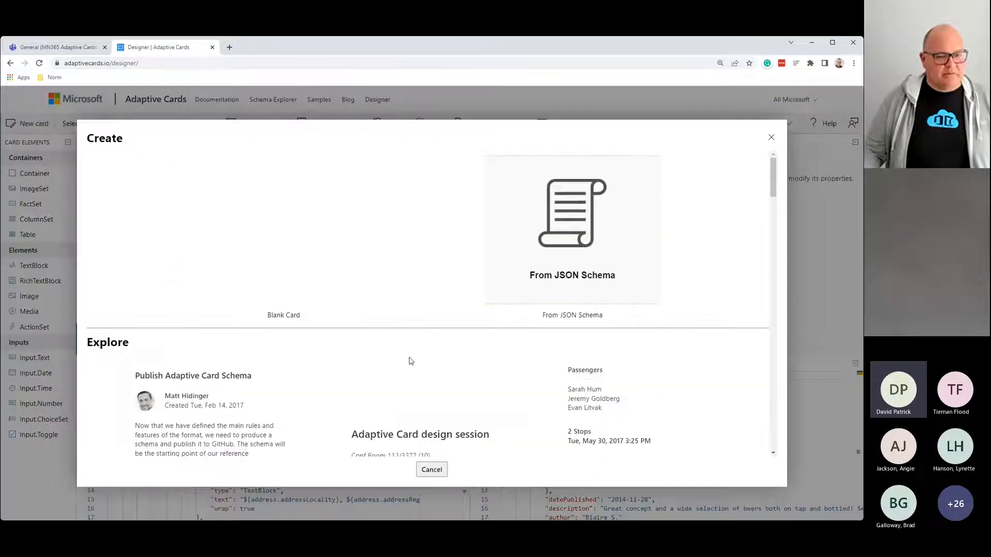
scroll(410, 361, "down", 9)
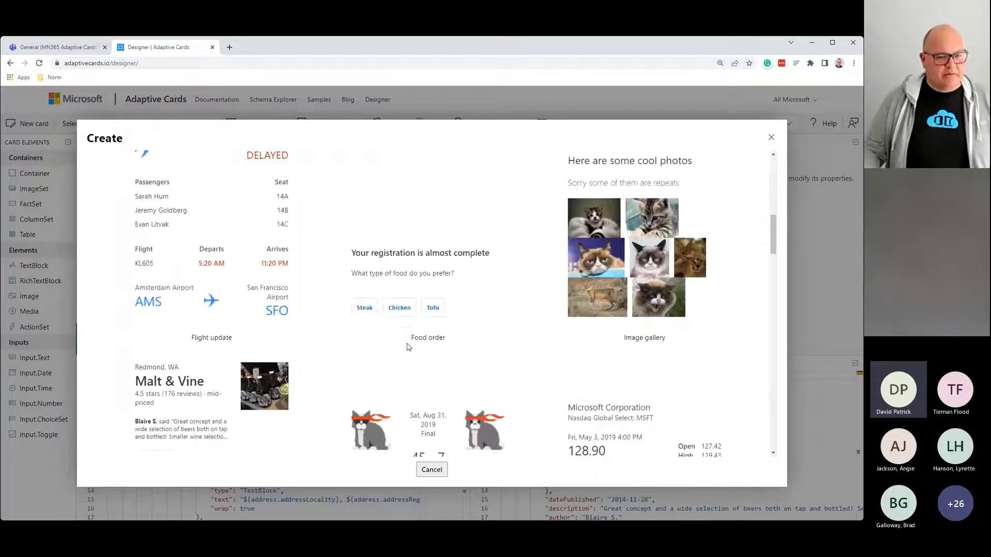
scroll(408, 347, "down", 2)
left_click(158, 308)
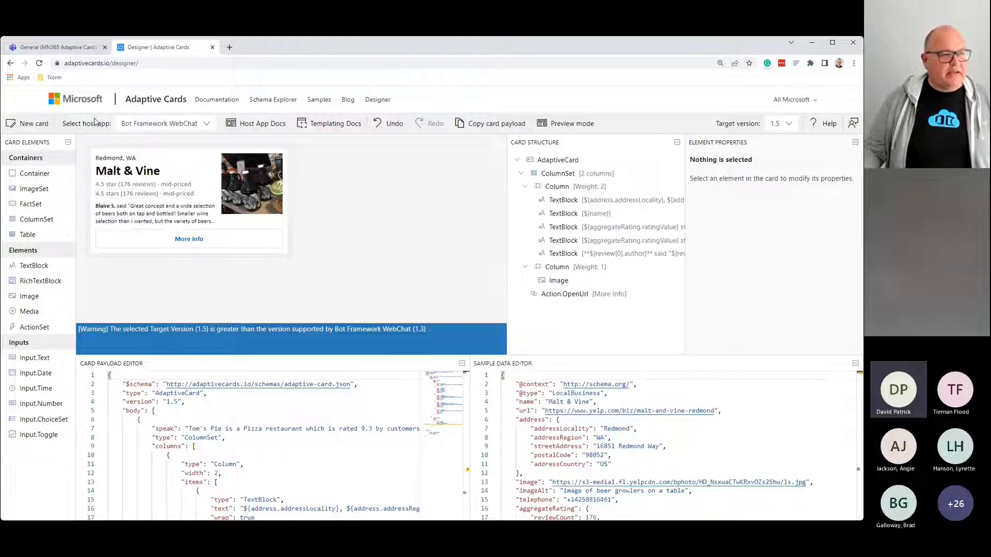
Step: Open the Select host app dropdown to see the available preview hosts
double_click(67, 123)
left_click_drag(88, 121, 113, 123)
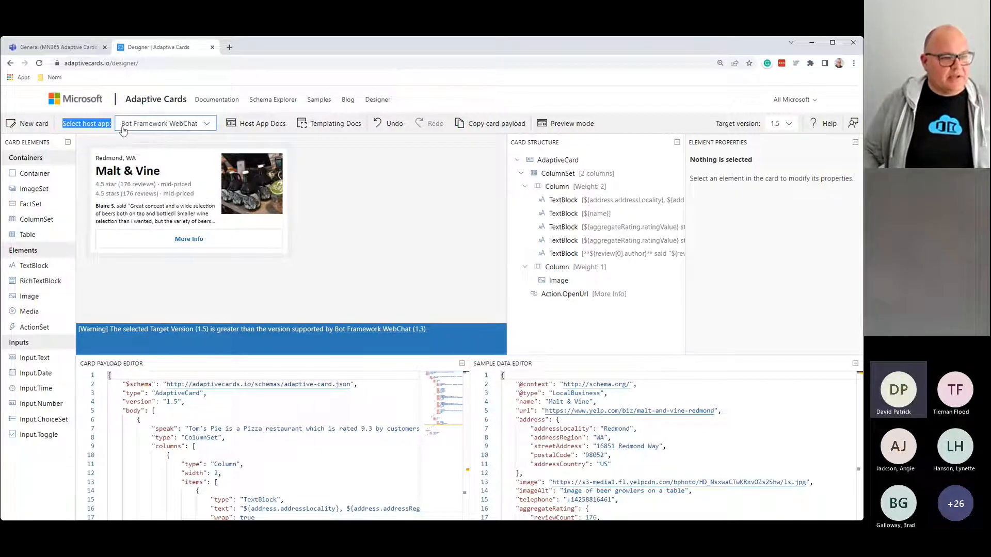
left_click(207, 126)
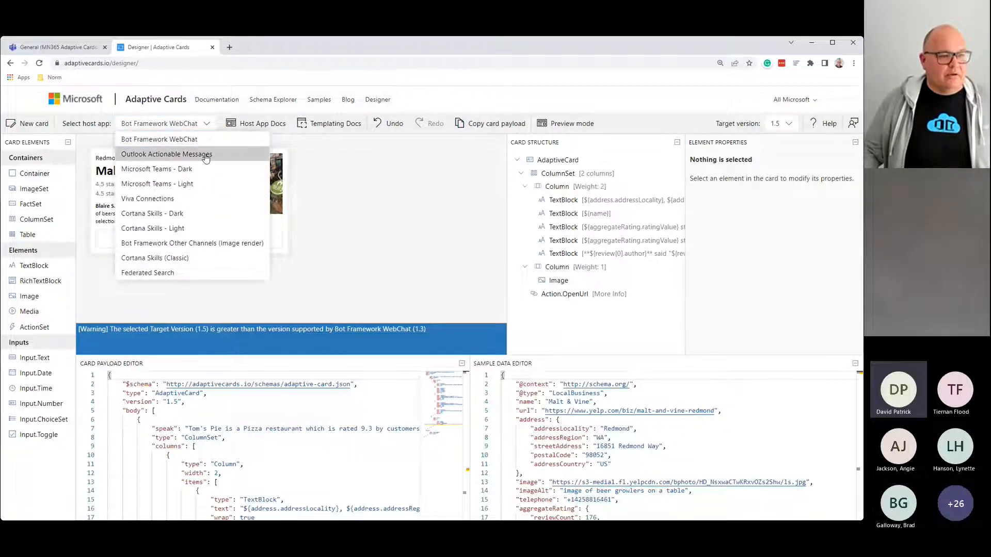
Step: Preview the card in the Outlook Actionable Message, Microsoft Teams Dark and Light, and Viva Connections hosts
left_click(206, 156)
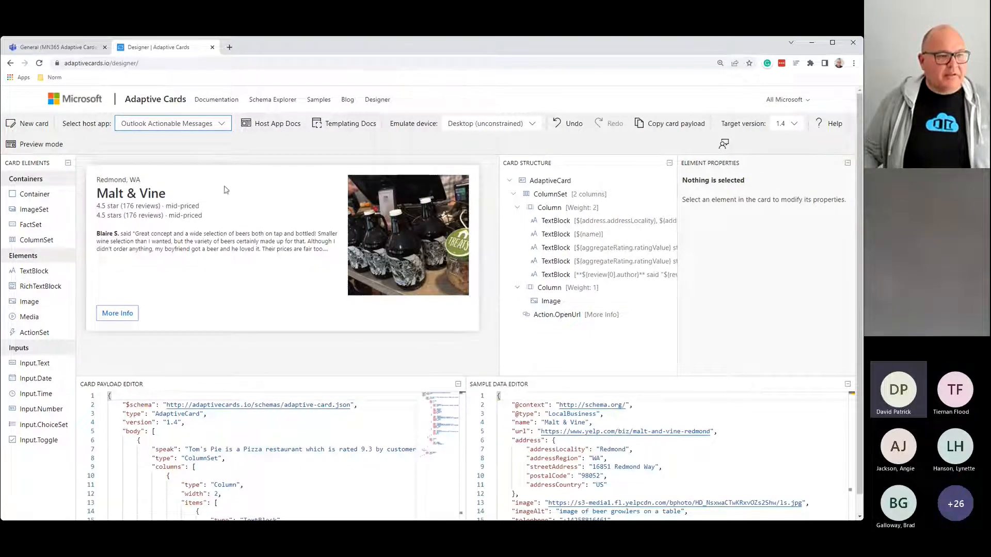
left_click(222, 126)
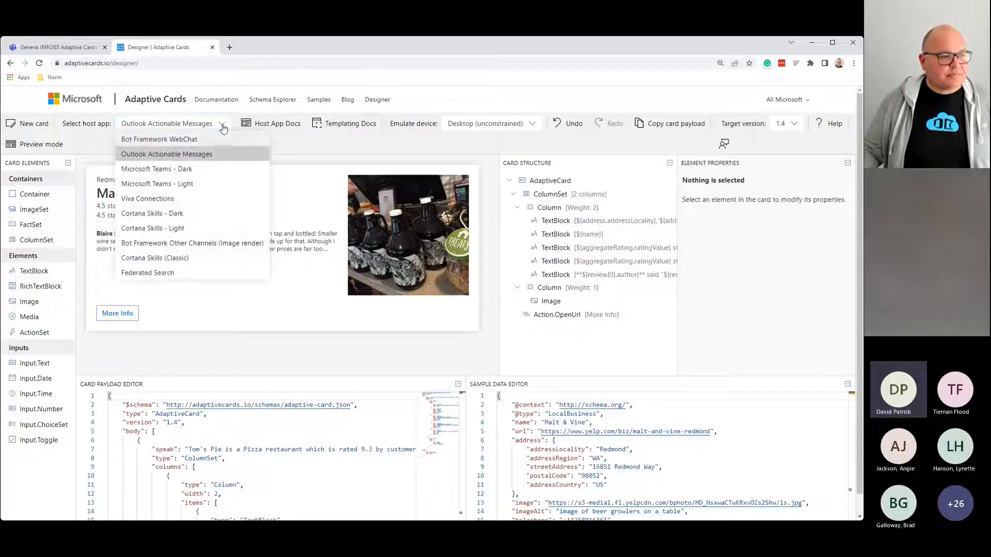
left_click(203, 168)
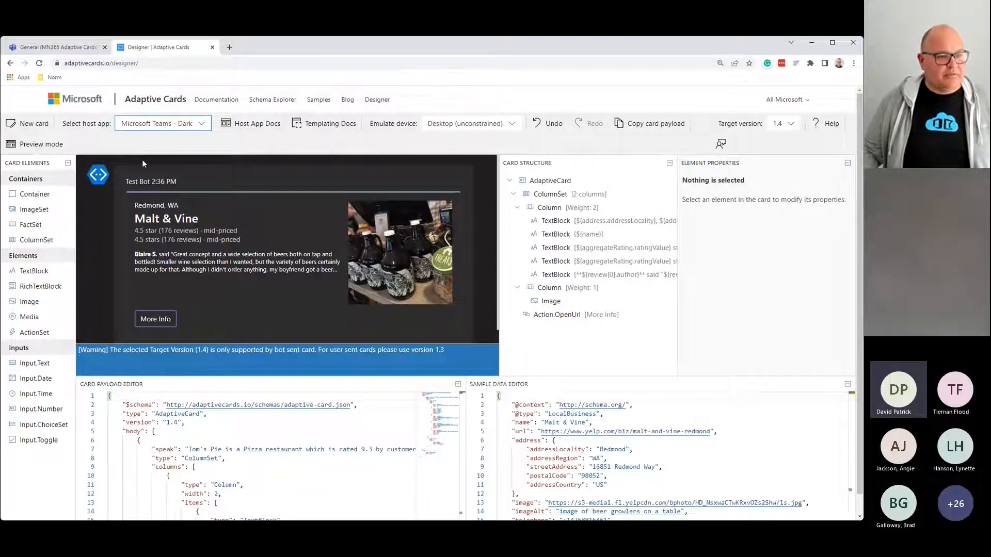
left_click(178, 126)
left_click(189, 183)
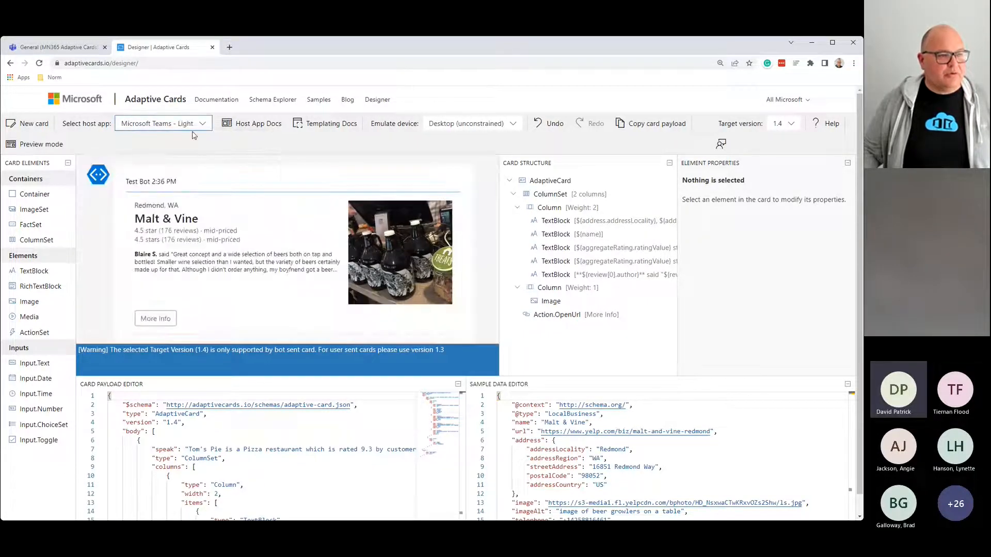
left_click(188, 126)
left_click(177, 199)
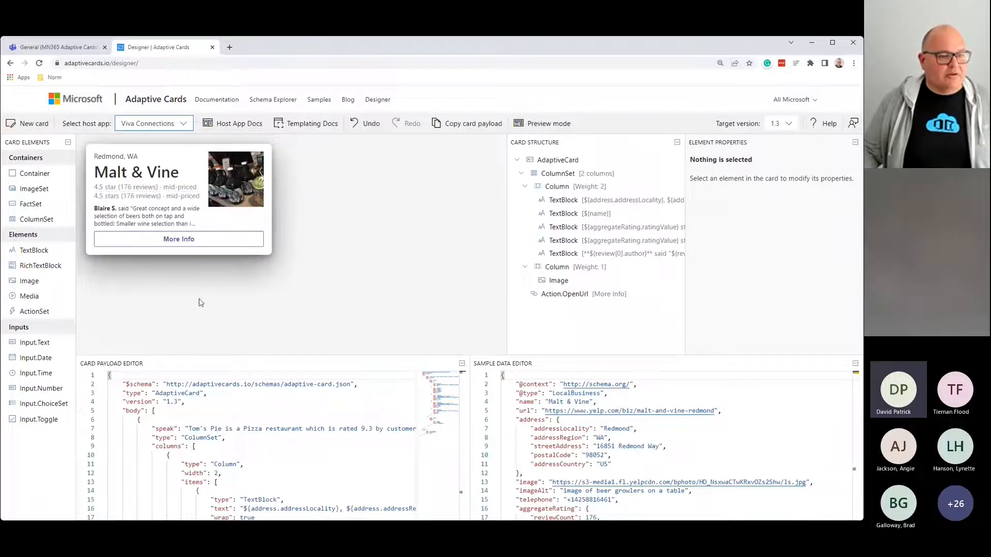
Step: Preview it in Cortana Skills - Light and Bot Framework image render, then return to Microsoft Teams - Light
left_click(181, 126)
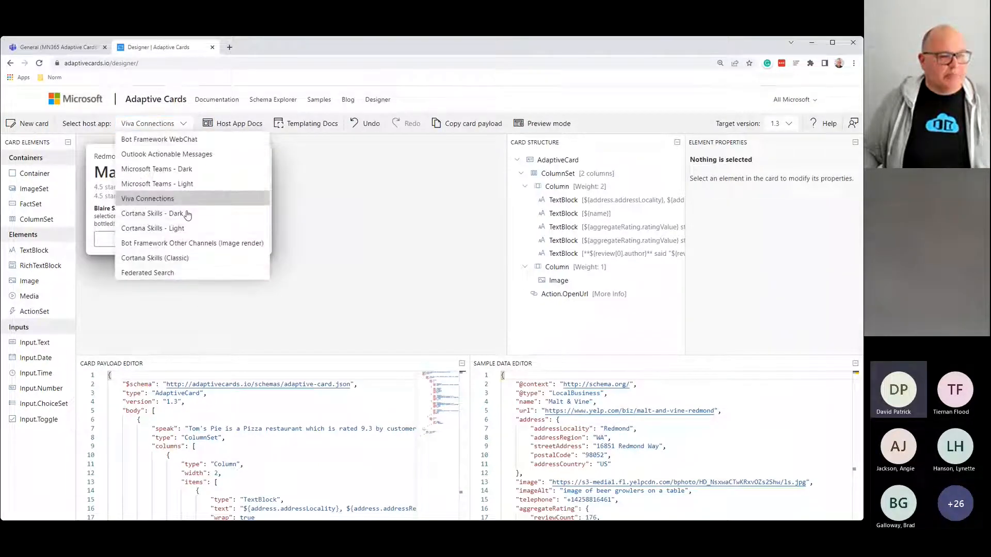
left_click(180, 227)
left_click(192, 127)
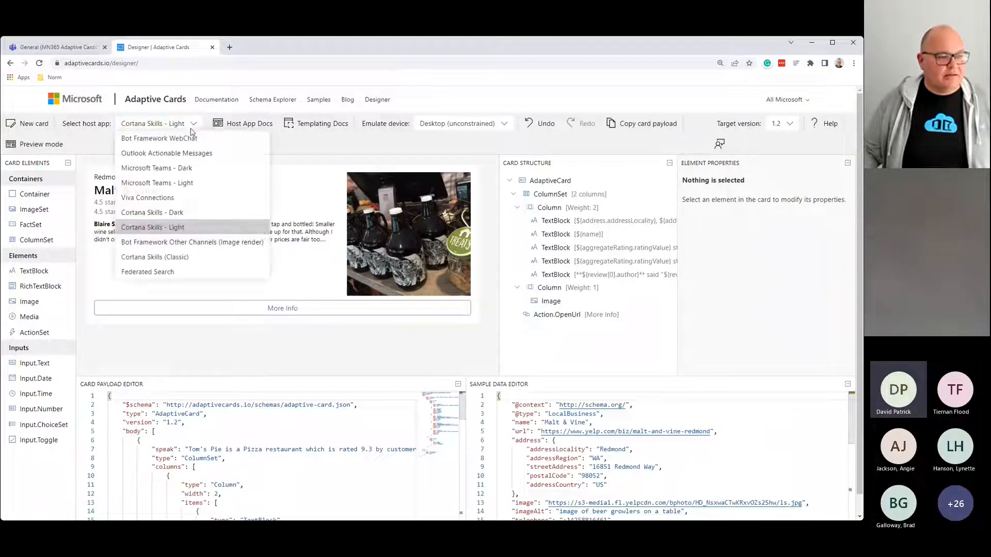
left_click(183, 244)
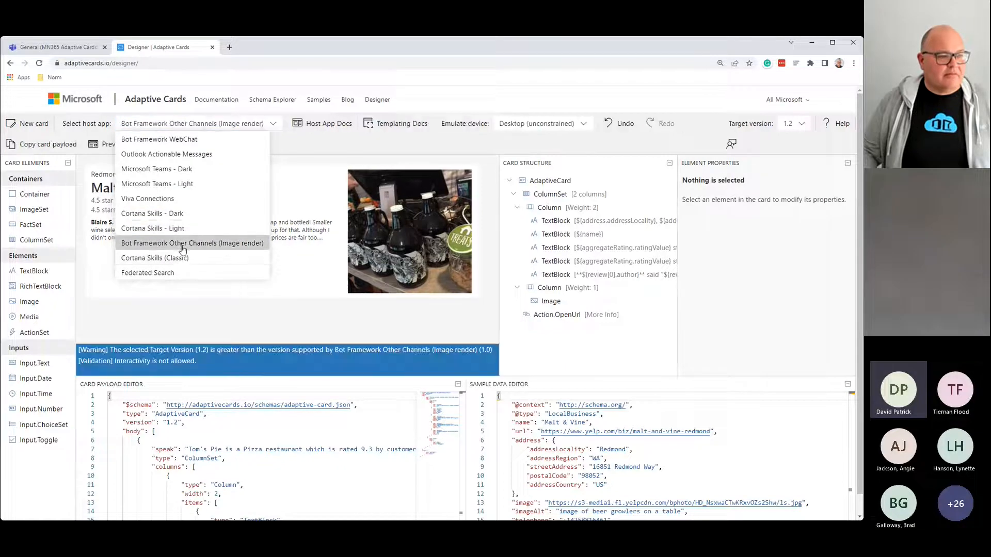
left_click(236, 314)
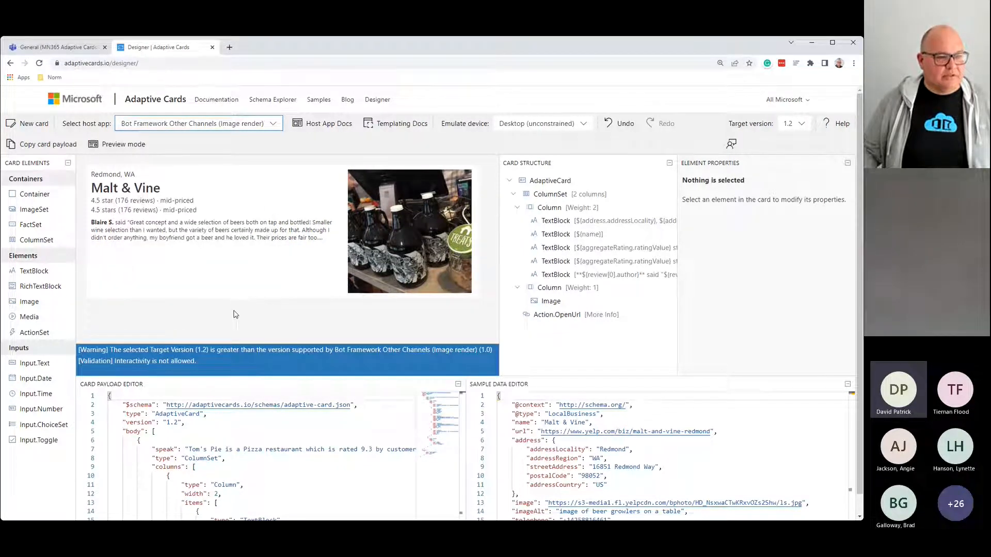
left_click(232, 124)
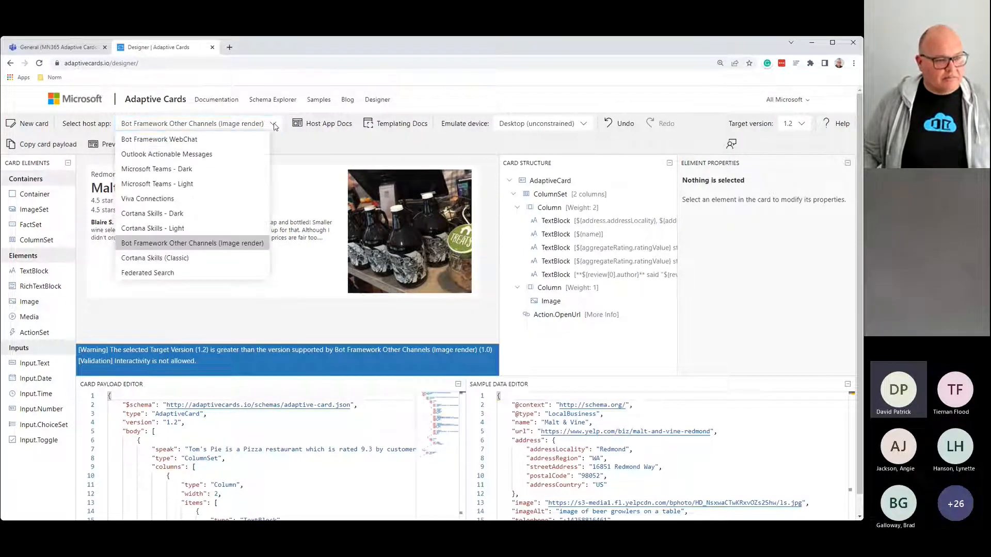
left_click(214, 187)
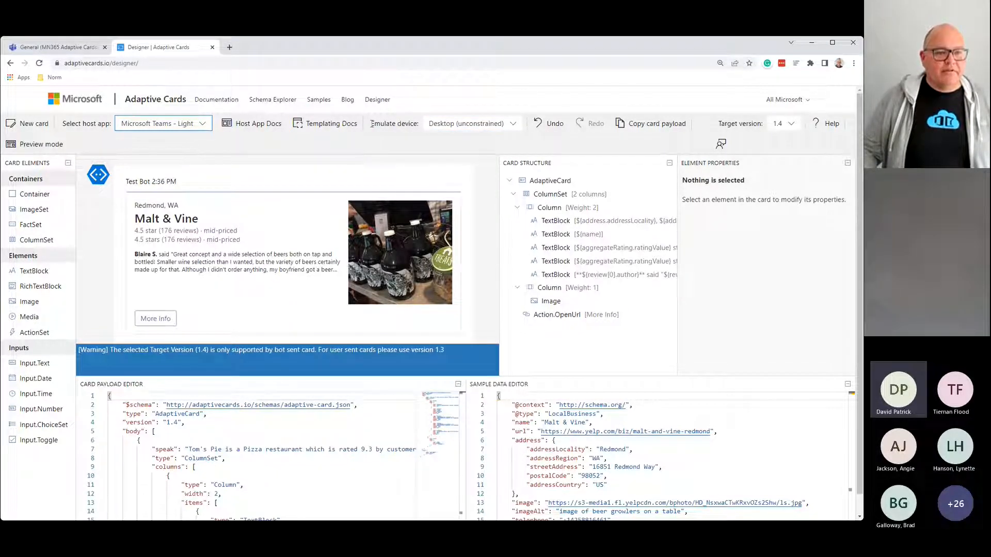
left_click(513, 124)
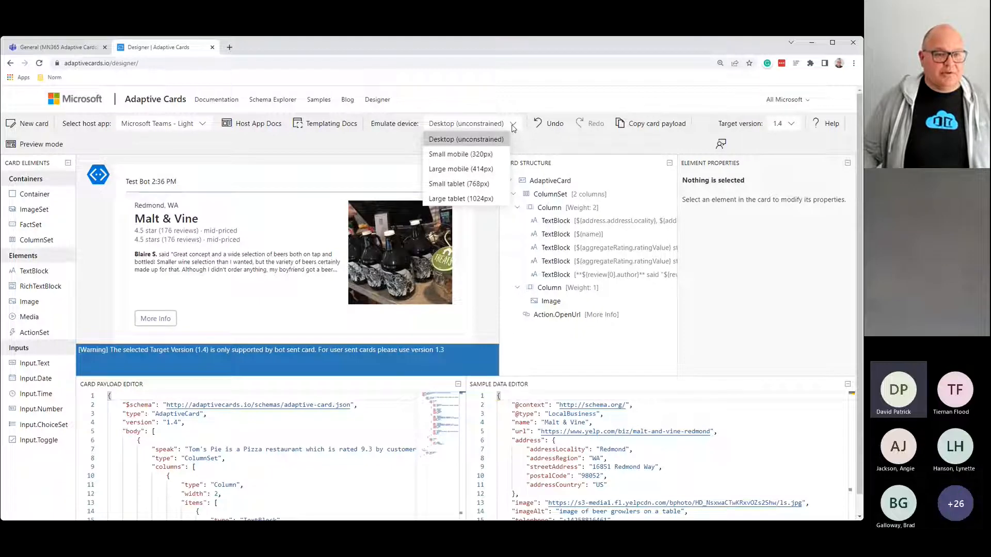
left_click(460, 154)
left_click(494, 127)
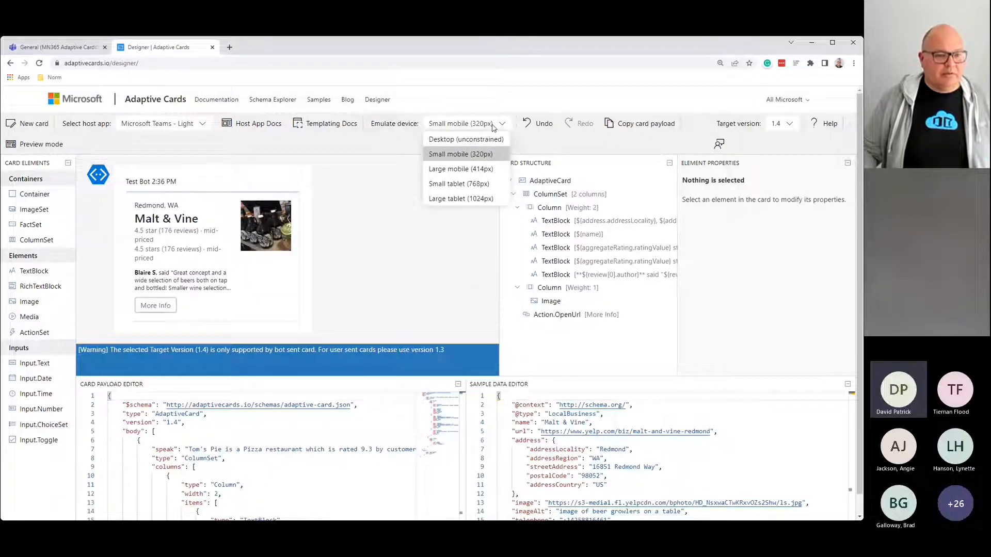
left_click(462, 184)
left_click(474, 124)
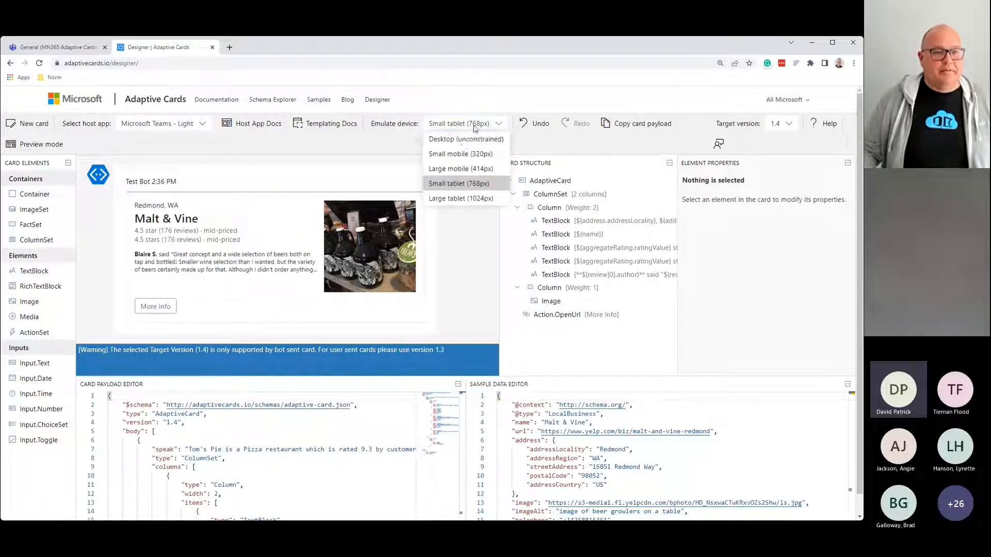
left_click(465, 140)
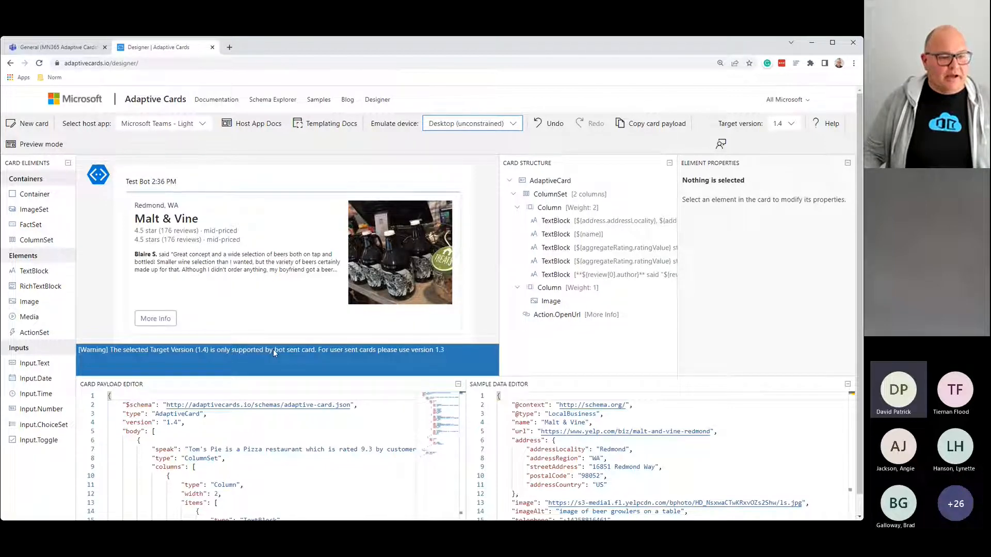
Step: Target card schema version 1.3 and select the beer-growler photo in the card
left_click(795, 129)
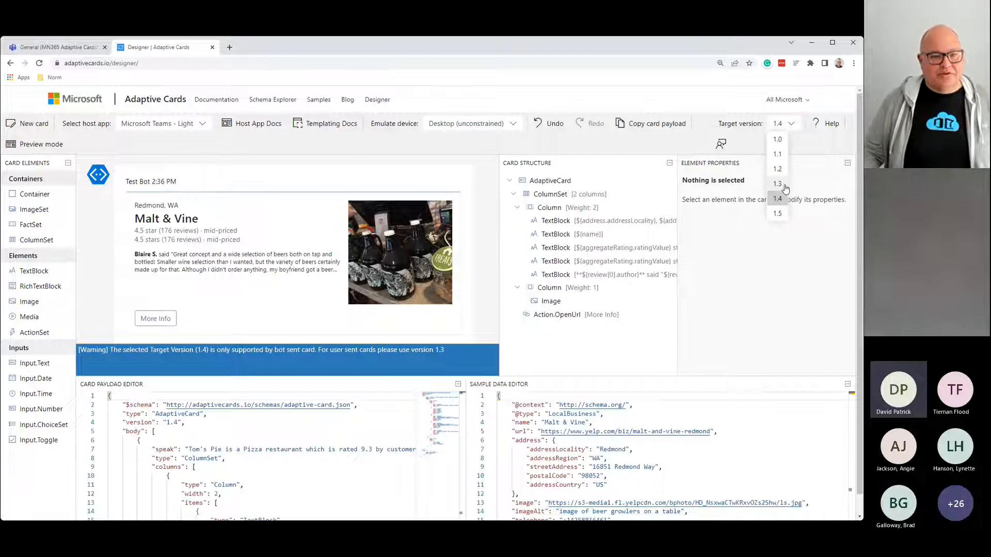
left_click(777, 184)
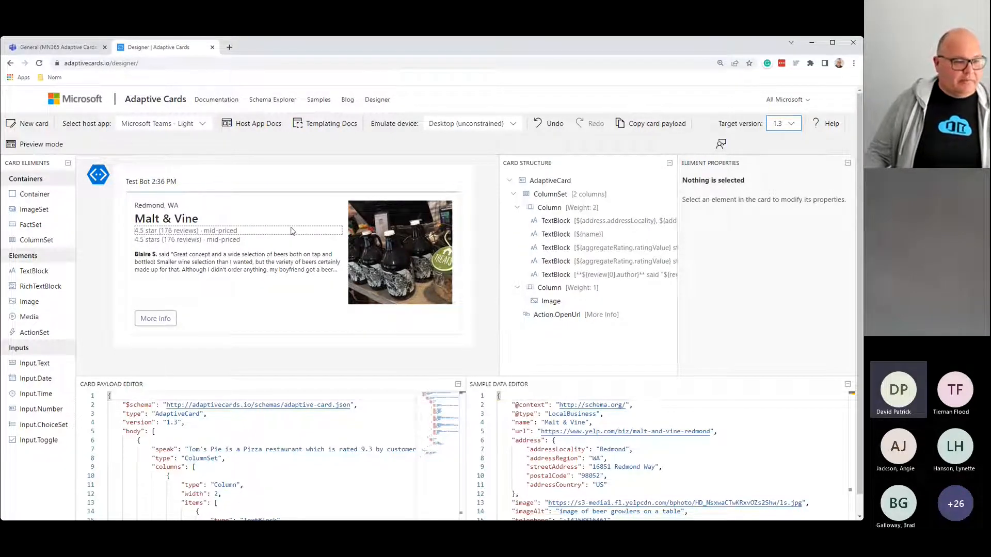
left_click(392, 249)
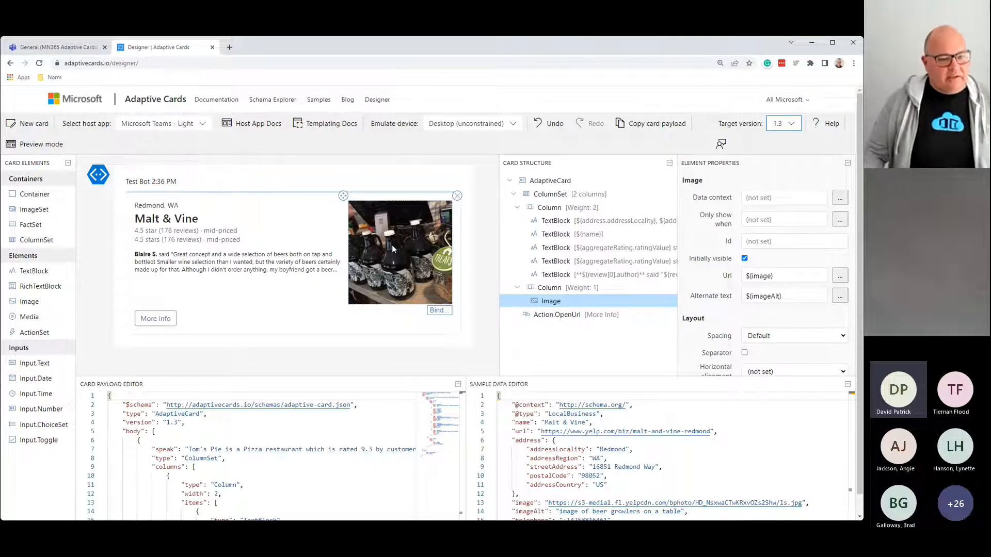
Step: Delete the photo, its empty column and the duplicate 4.5 star line, then glance at Teams
left_click(457, 197)
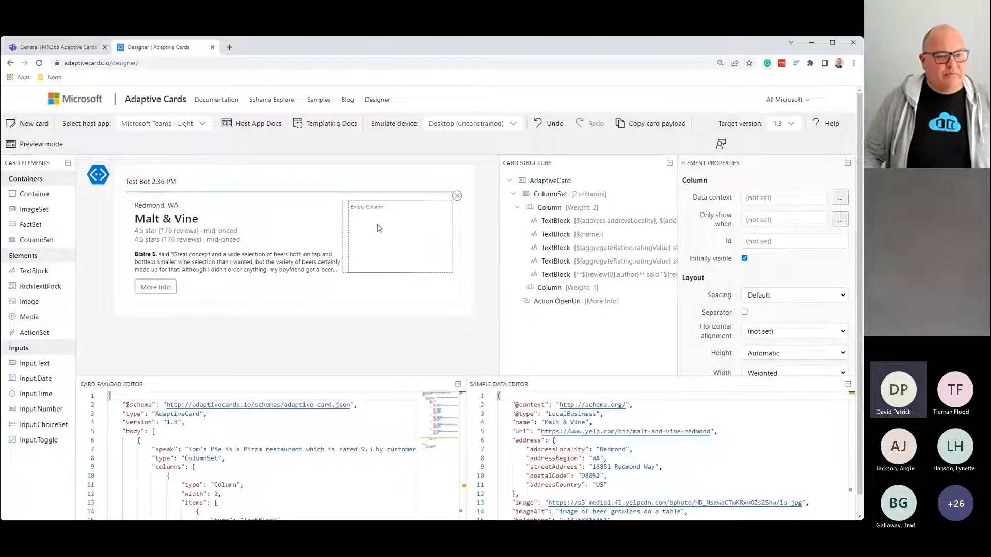
left_click(457, 197)
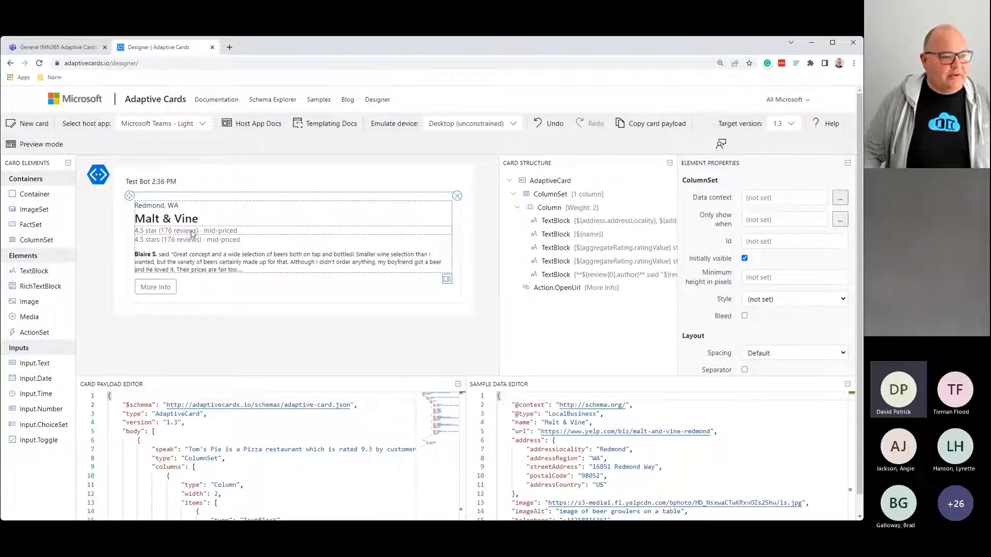
left_click(191, 234)
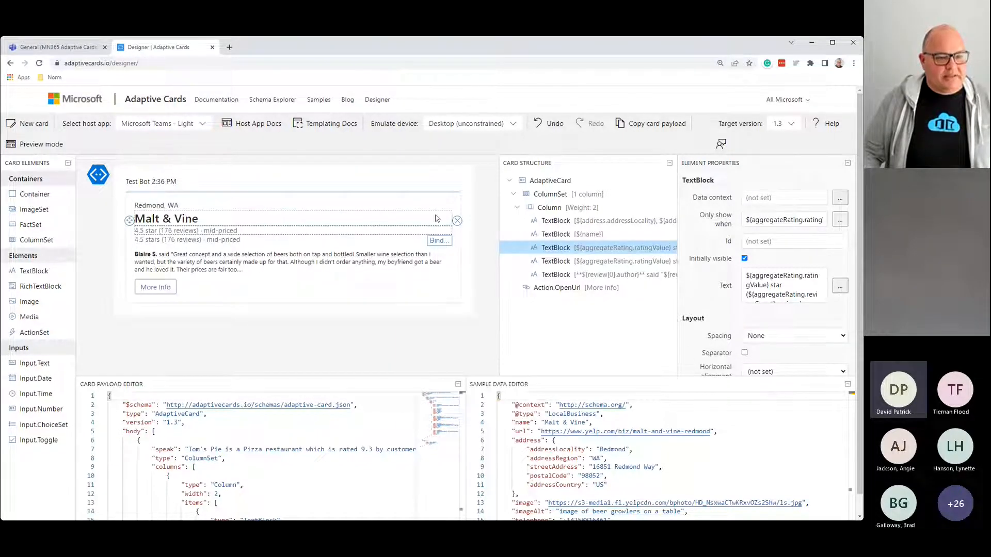
left_click(456, 221)
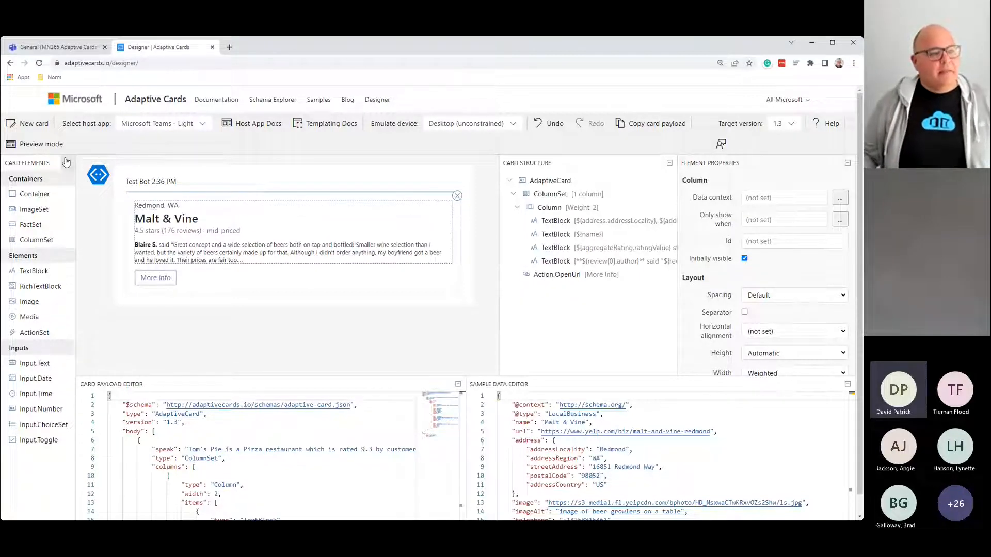
left_click(67, 47)
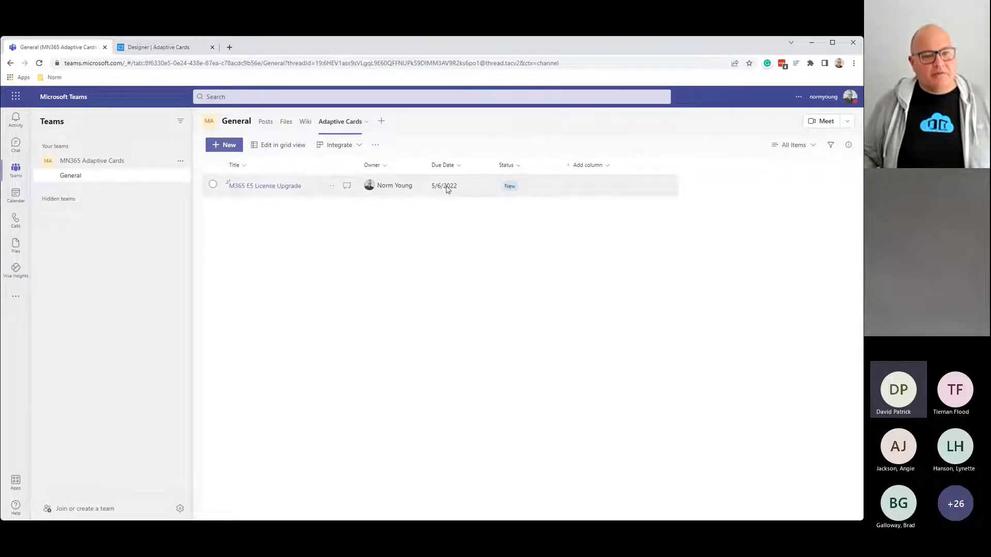
left_click(167, 47)
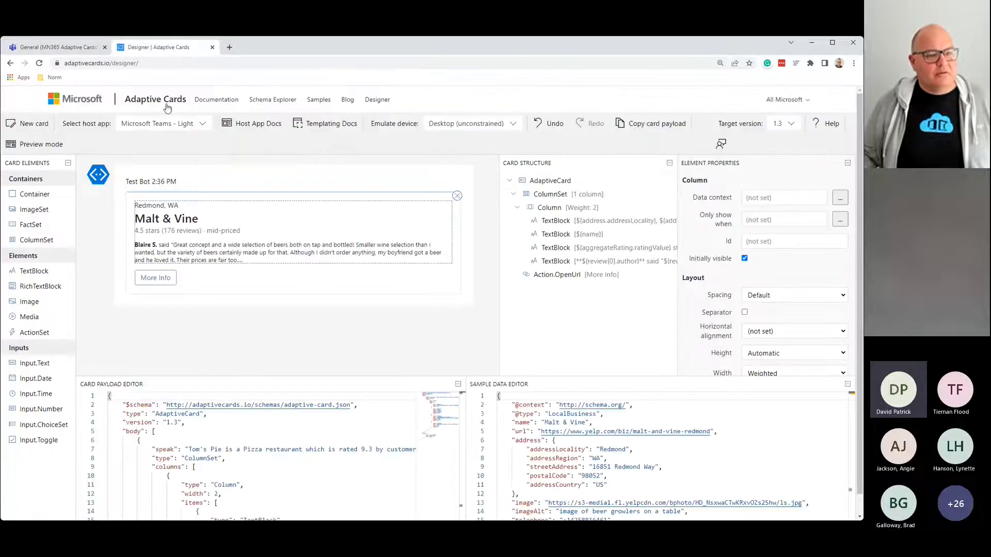
Step: Replace the 'Redmond, WA' TextBlock's text with 'List Reminder'
left_click(161, 208)
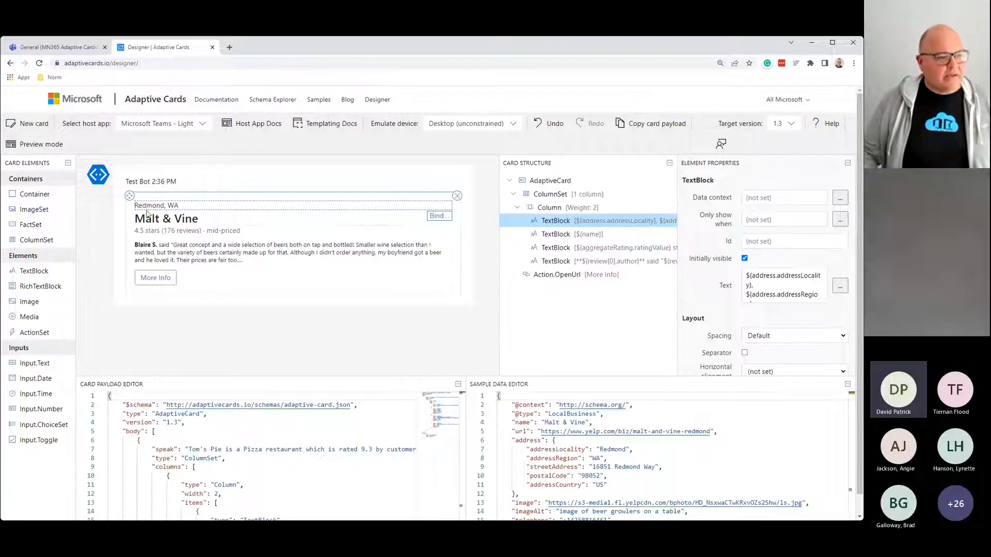
left_click(745, 279)
key("ctrl+a")
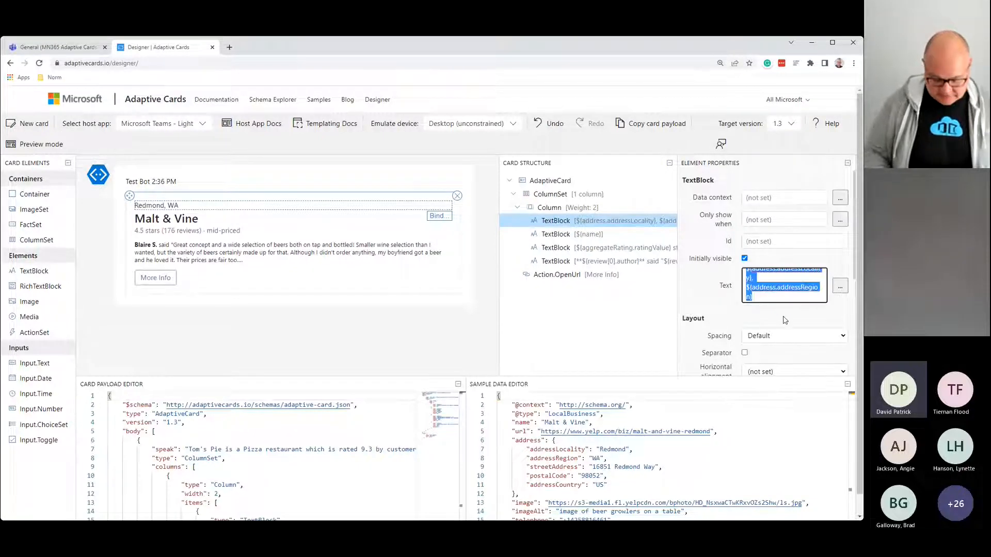
key("BackSpace")
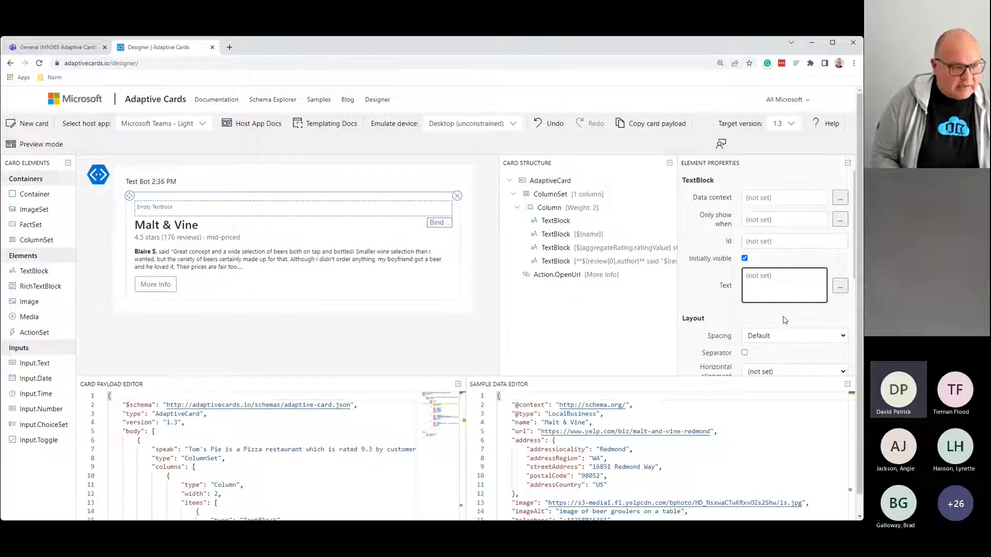
type("List")
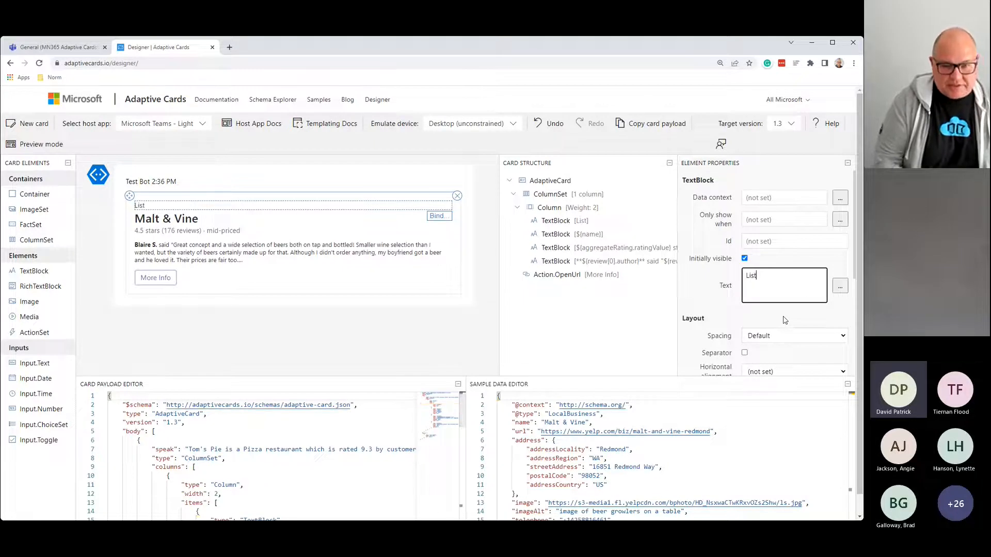
type(" Remin")
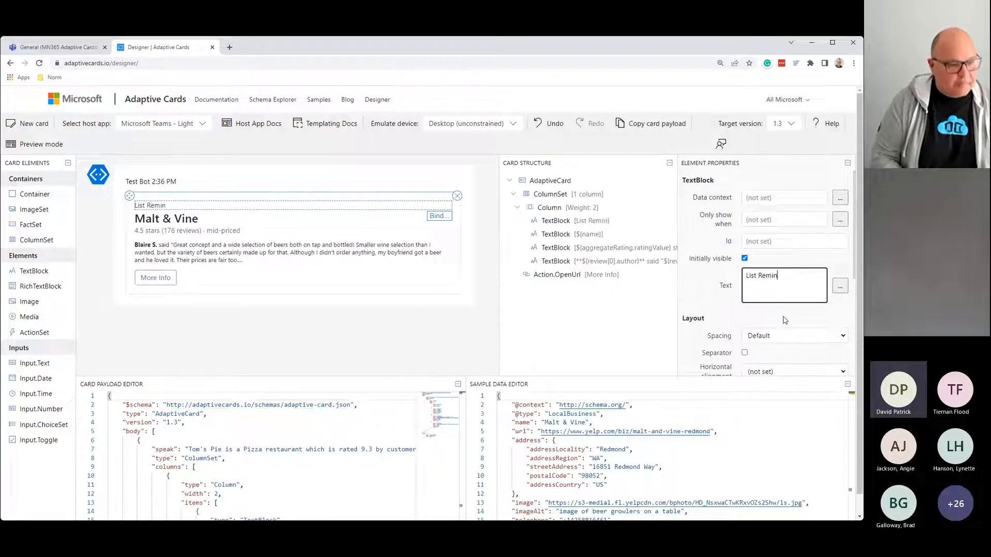
type("der")
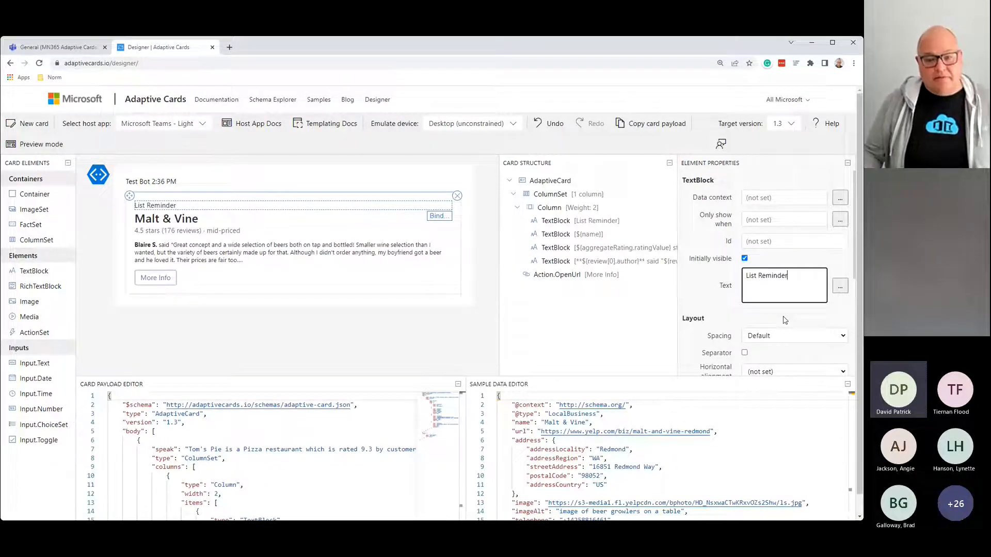
scroll(728, 309, "down", 1)
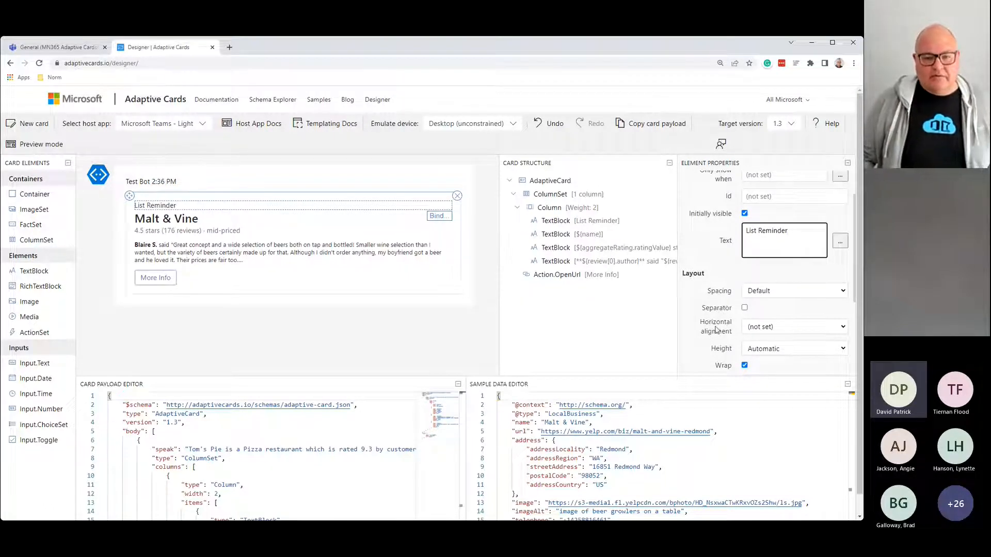
scroll(705, 341, "down", 1)
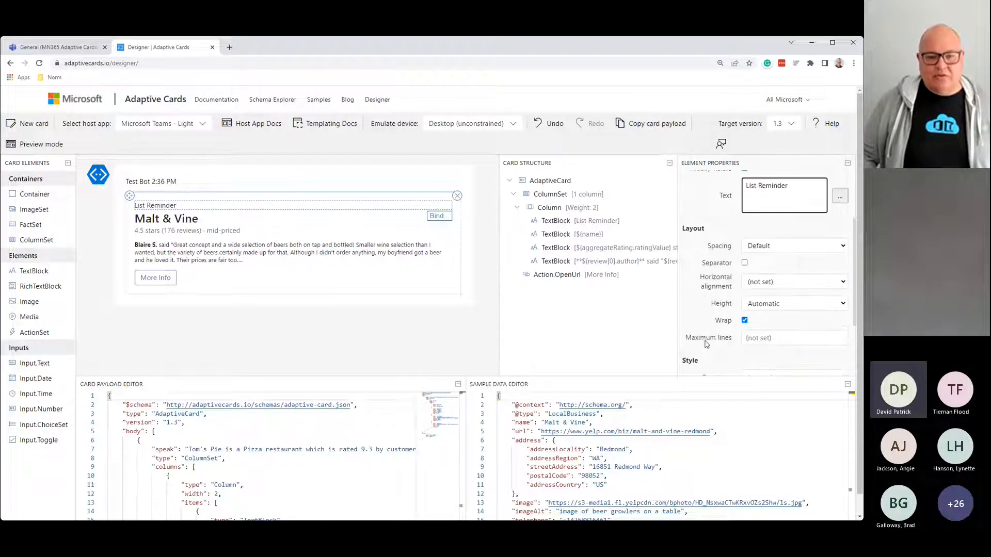
scroll(696, 313, "down", 3)
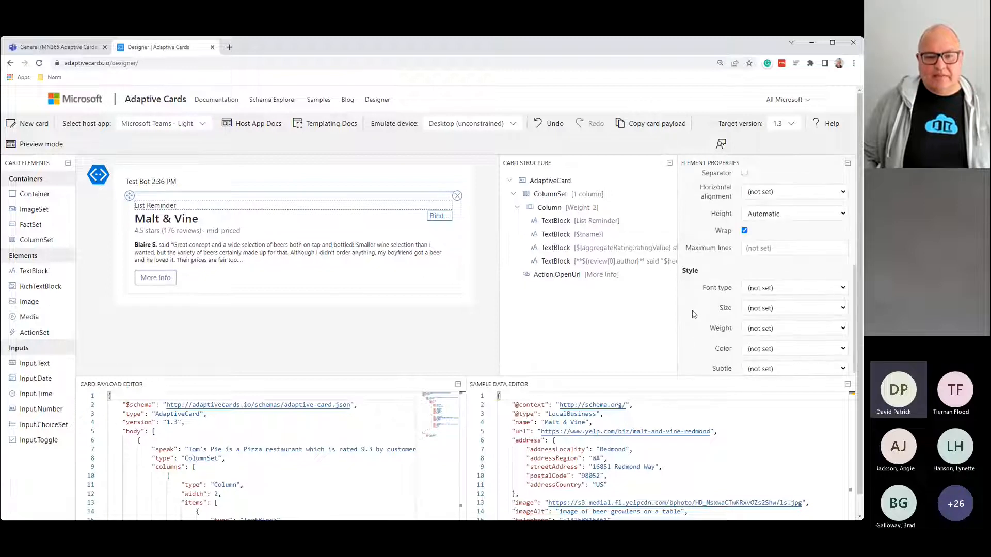
Step: Give the List Reminder heading Bolder weight and Accent color, with the font type left at Default
left_click(778, 313)
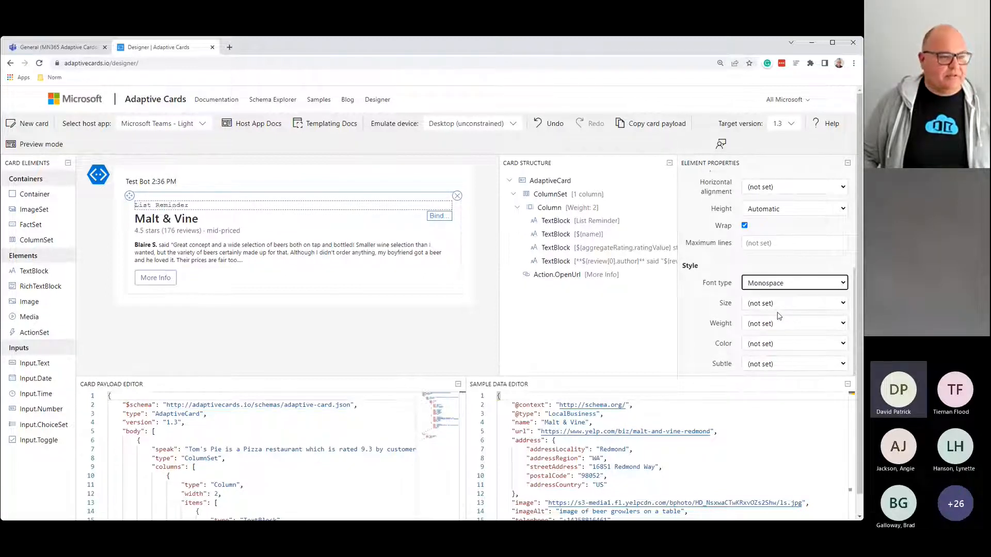
left_click(778, 303)
left_click(779, 307)
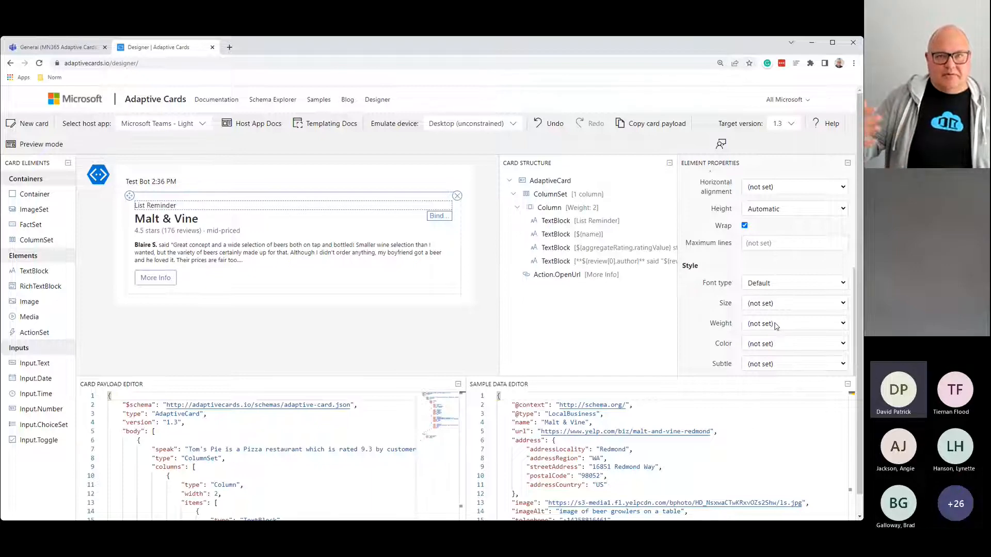
left_click(752, 366)
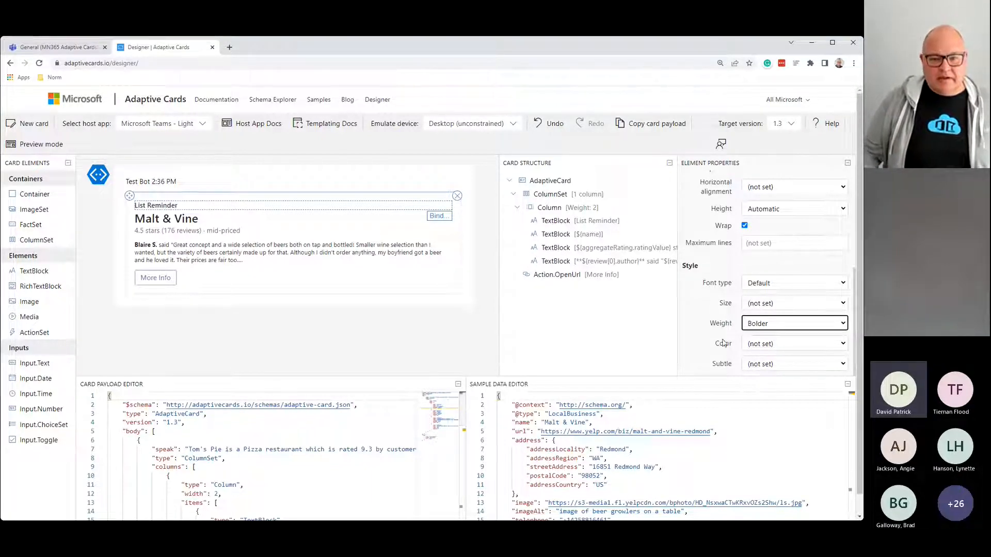
scroll(752, 341, "down", 1)
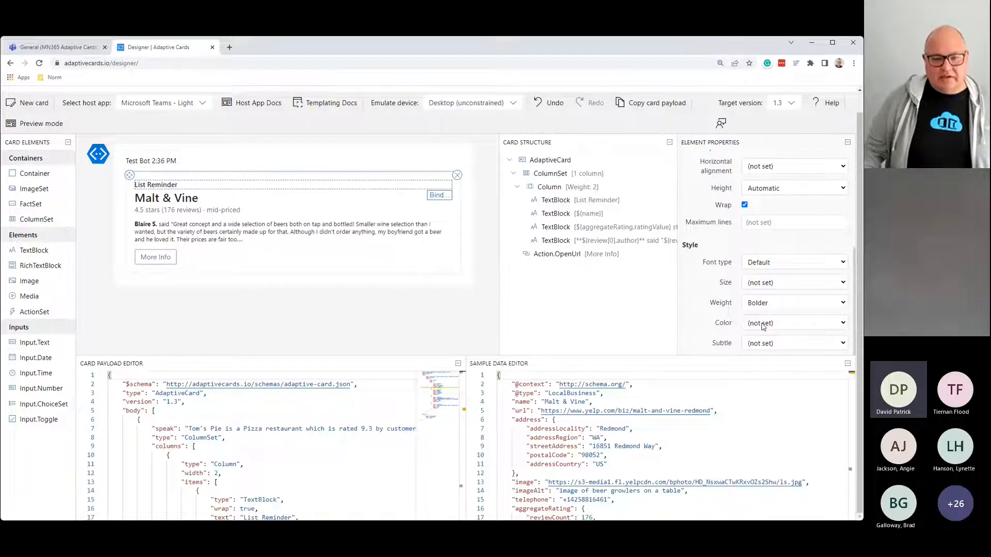
left_click(772, 379)
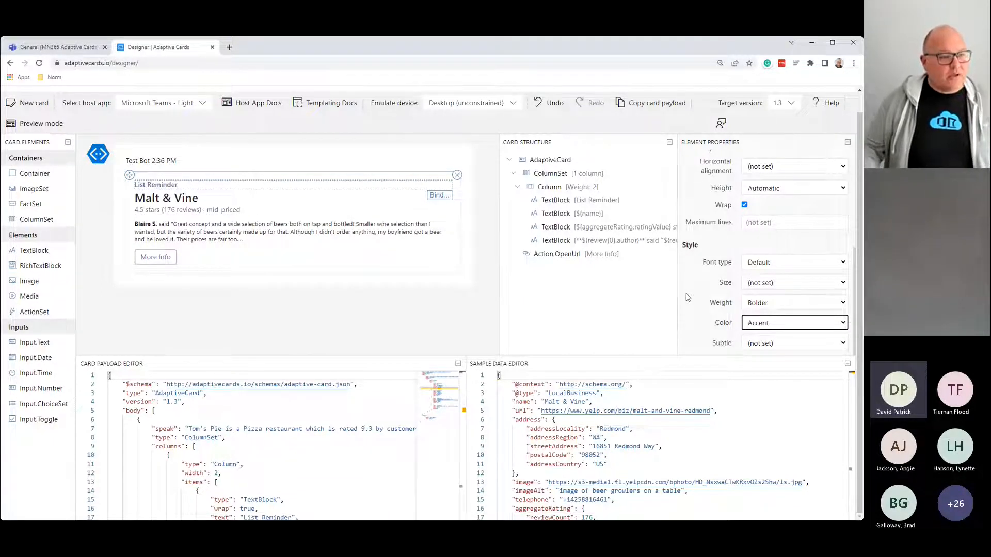
left_click(177, 201)
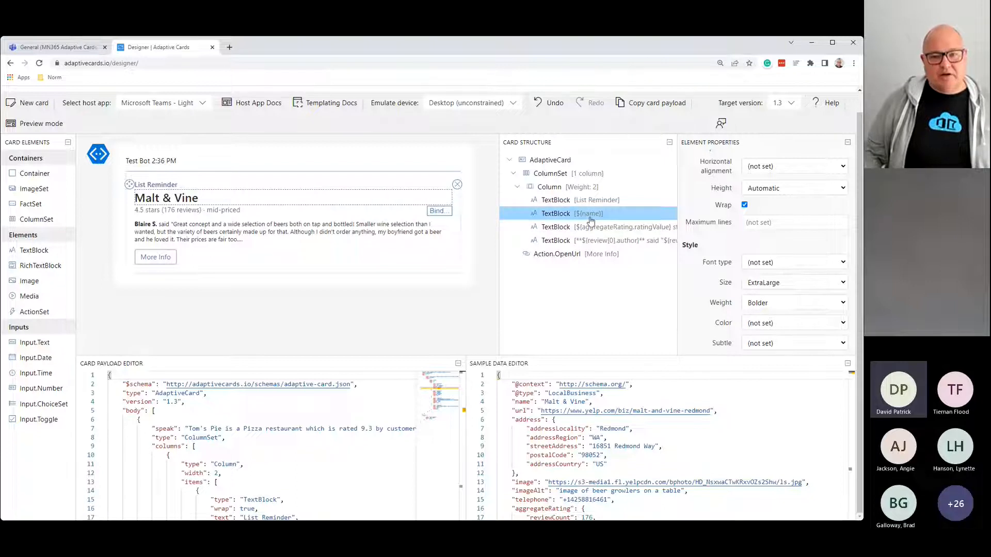
scroll(822, 286, "up", 1)
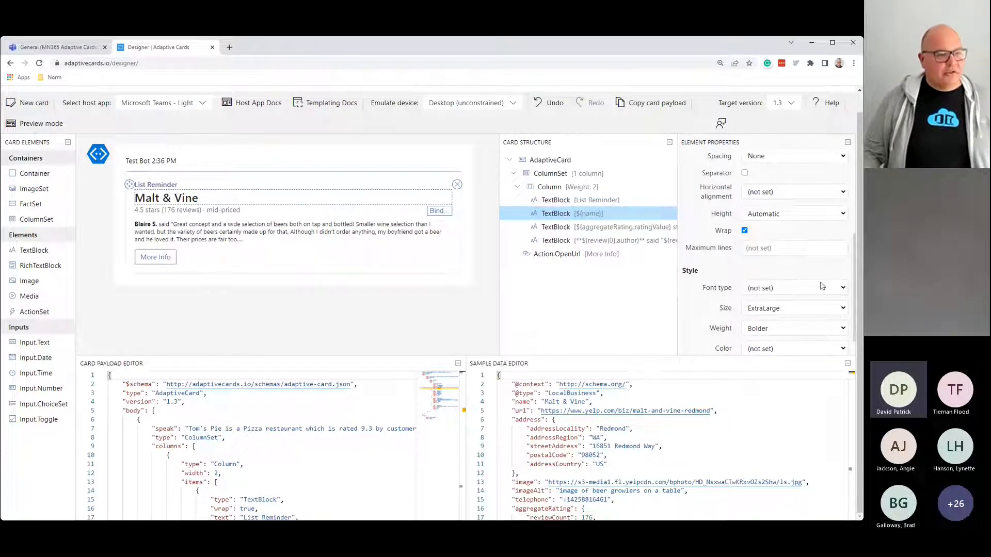
scroll(822, 286, "up", 3)
triple_click(759, 255)
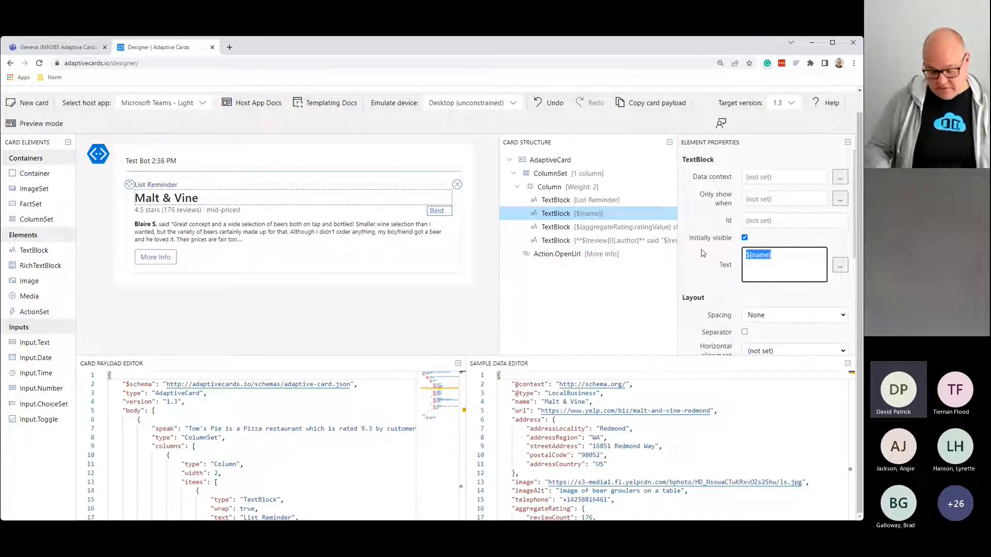
key("BackSpace")
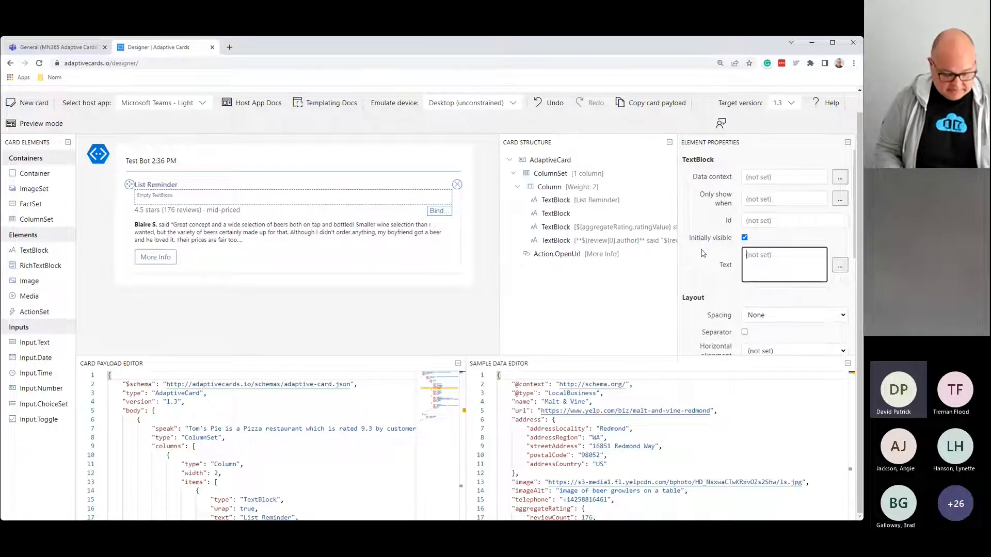
type("@")
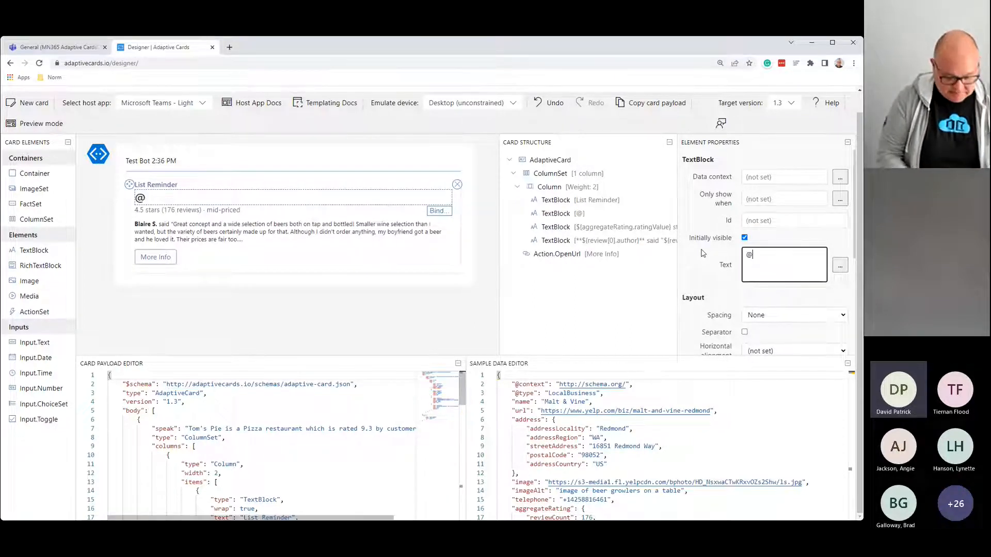
type("Title")
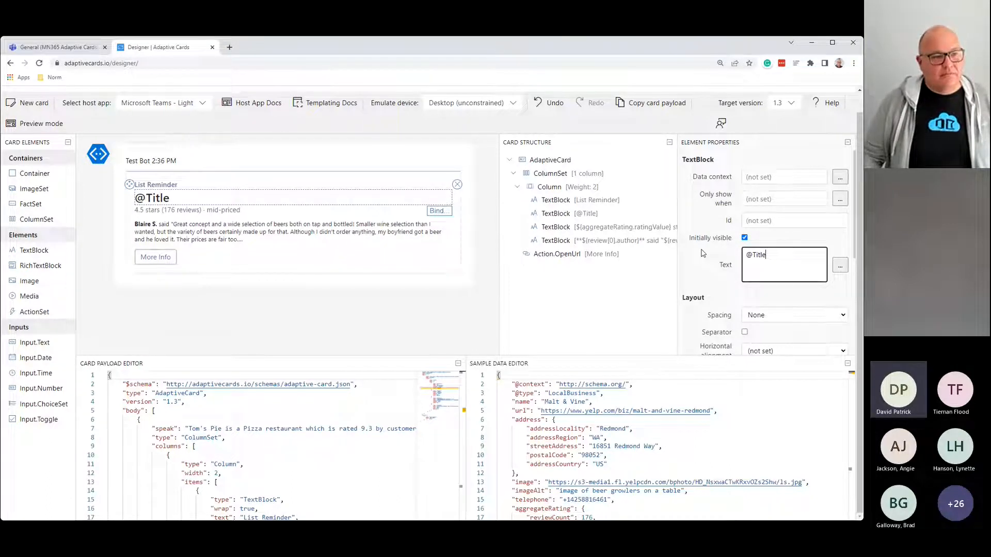
scroll(765, 292, "down", 2)
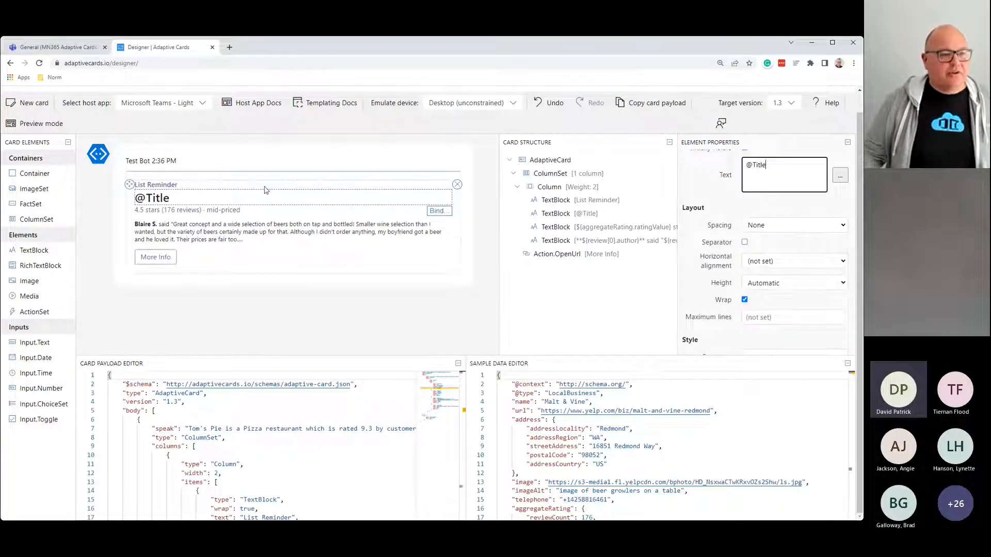
scroll(756, 276, "down", 2)
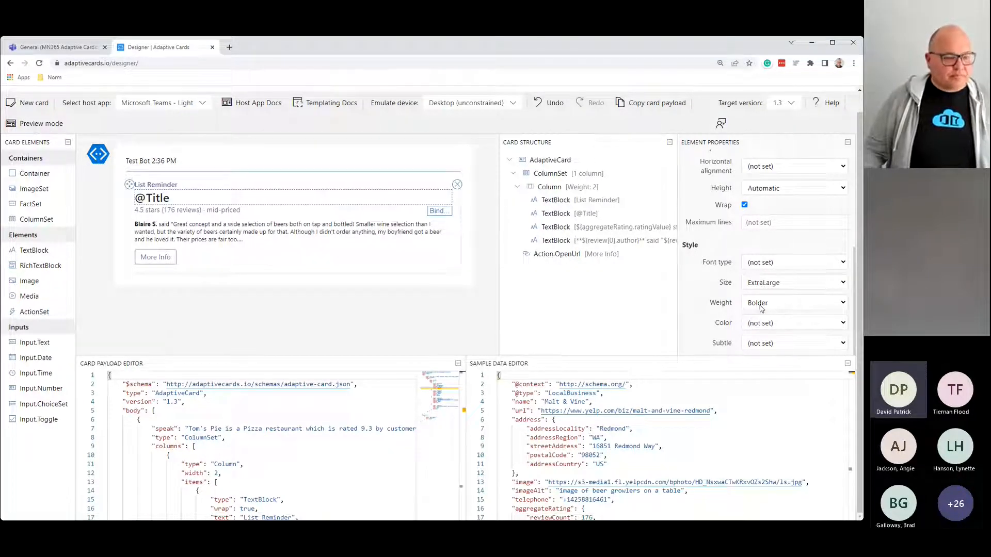
Step: Select the rating line and clear its 'Only show when' visibility condition
left_click(196, 213)
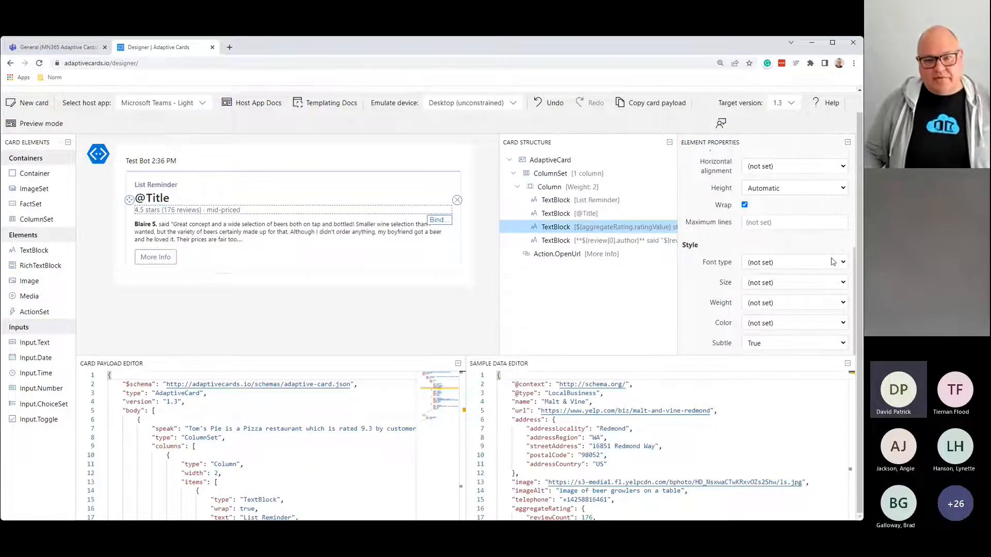
scroll(832, 262, "up", 4)
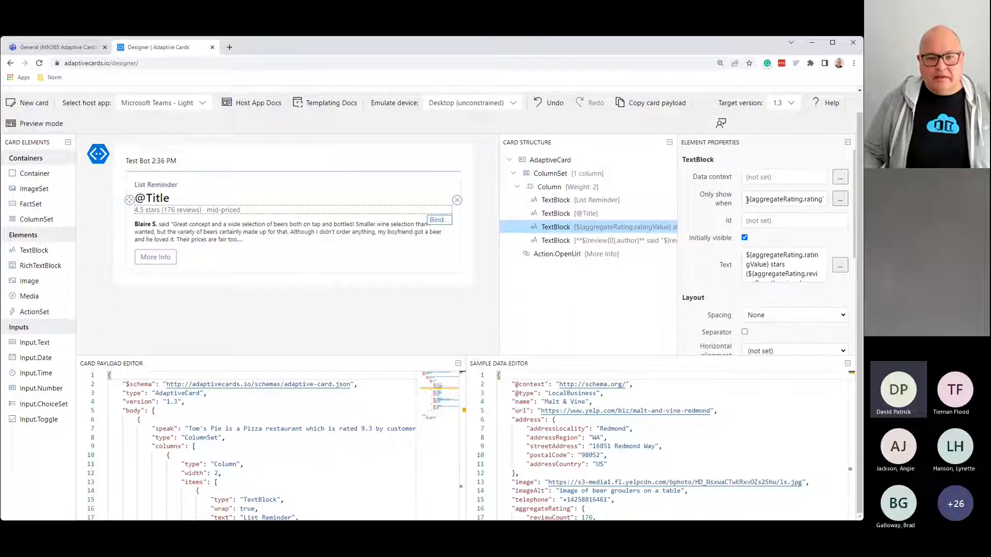
triple_click(752, 199)
key("Delete")
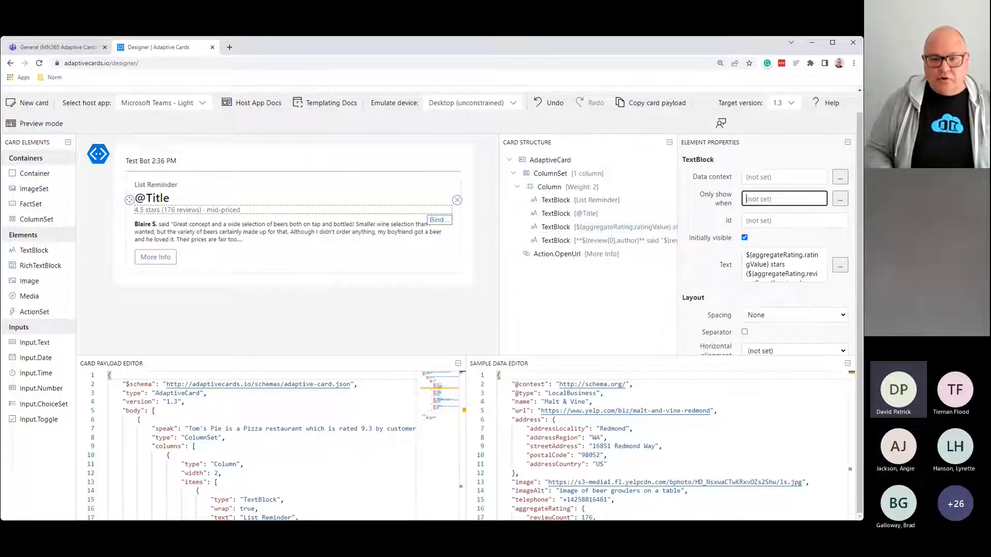
left_click_drag(747, 254, 856, 315)
type("Current S")
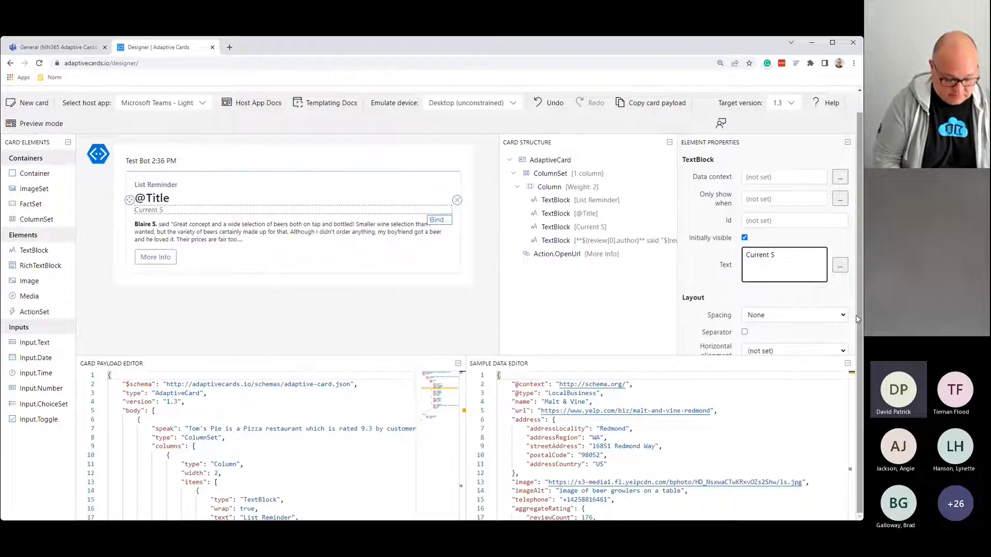
type("tatus: @")
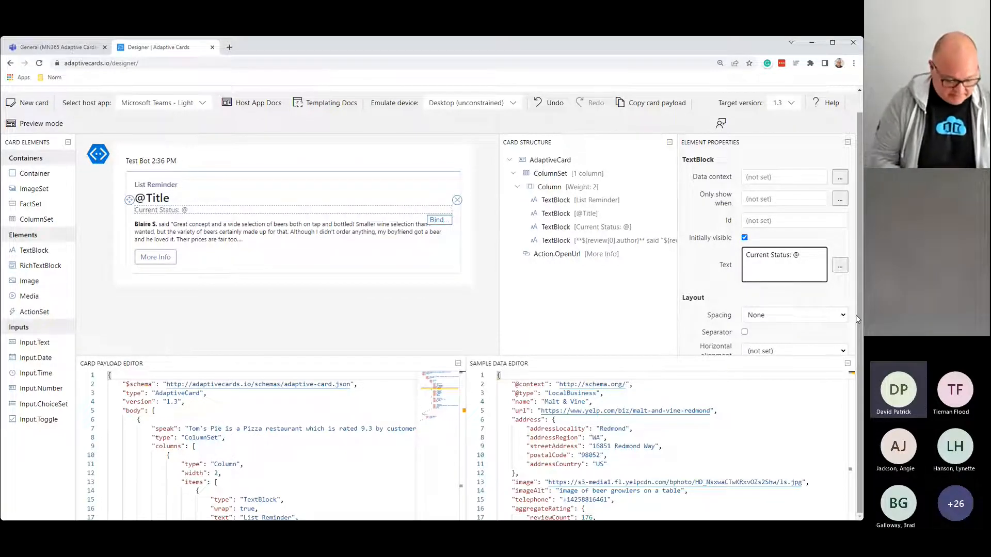
type("Status")
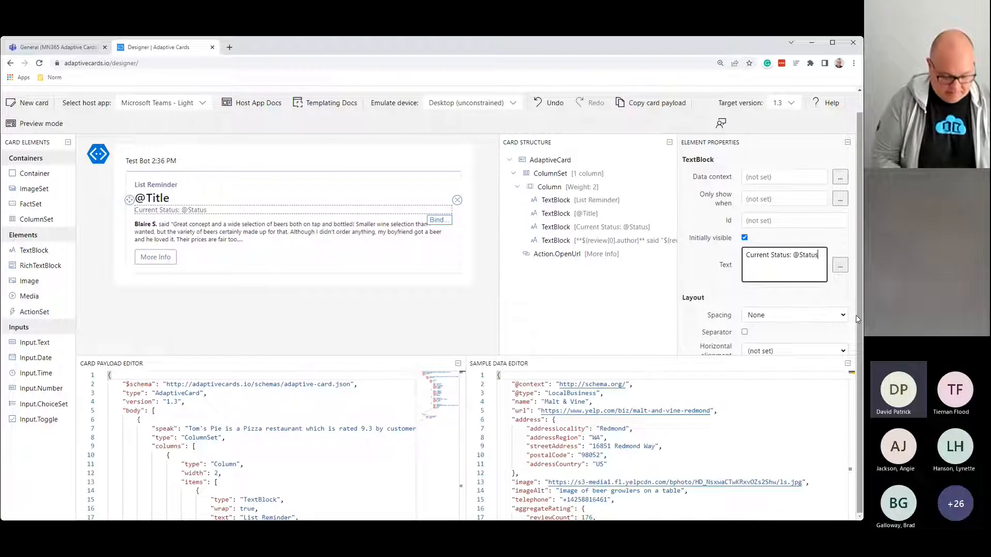
type("Value")
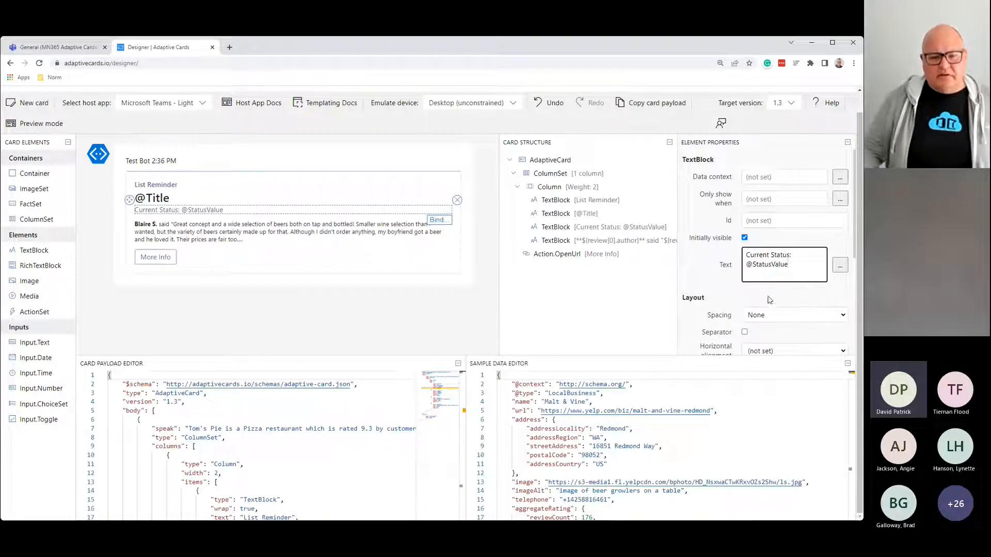
scroll(765, 293, "down", 3)
scroll(766, 294, "down", 1)
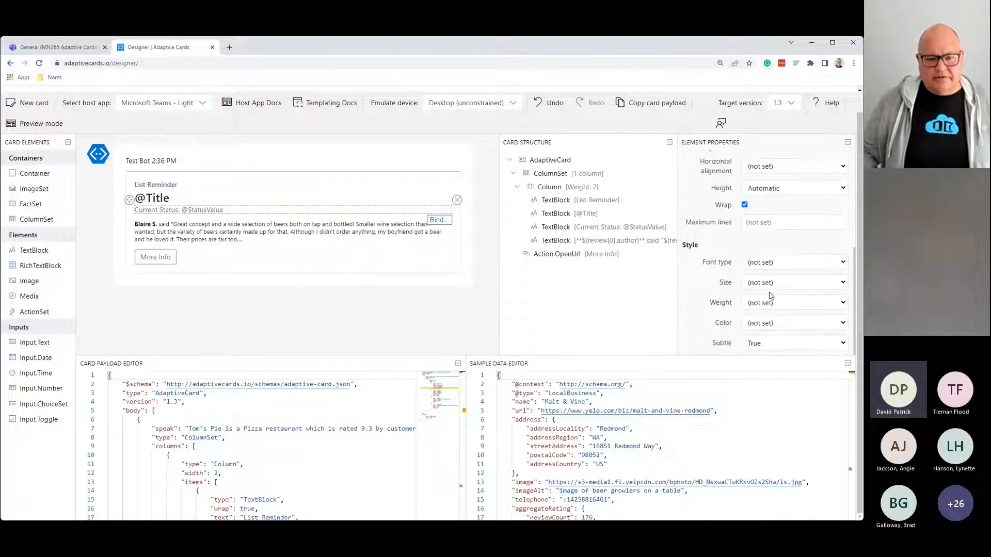
left_click(771, 361)
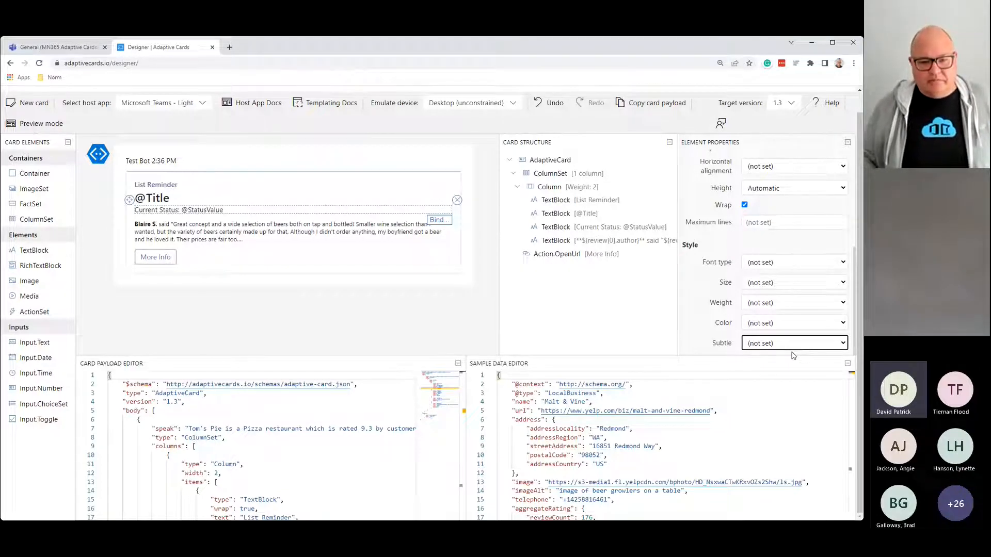
Step: Give the Current Status line Accent color, Bolder weight and Default spacing
left_click(767, 328)
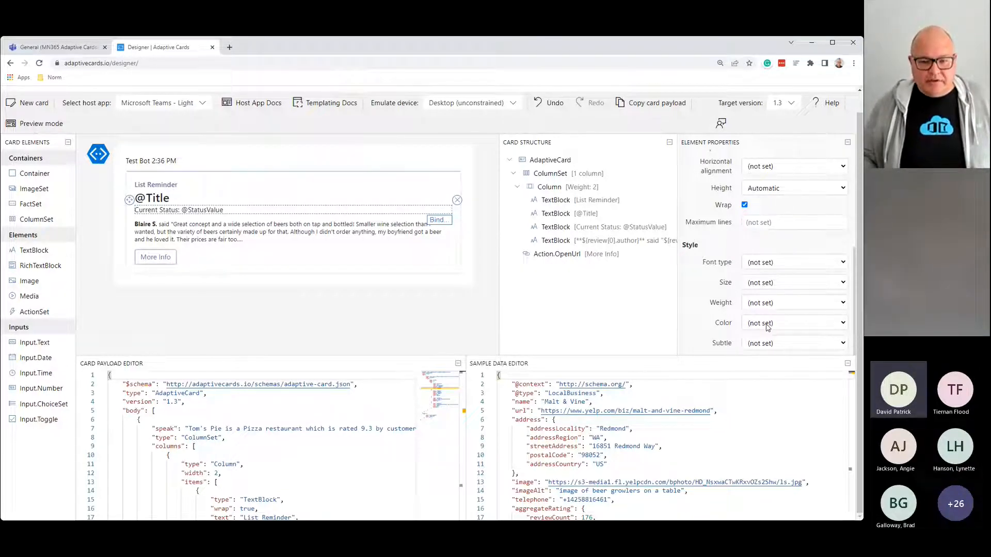
left_click(781, 379)
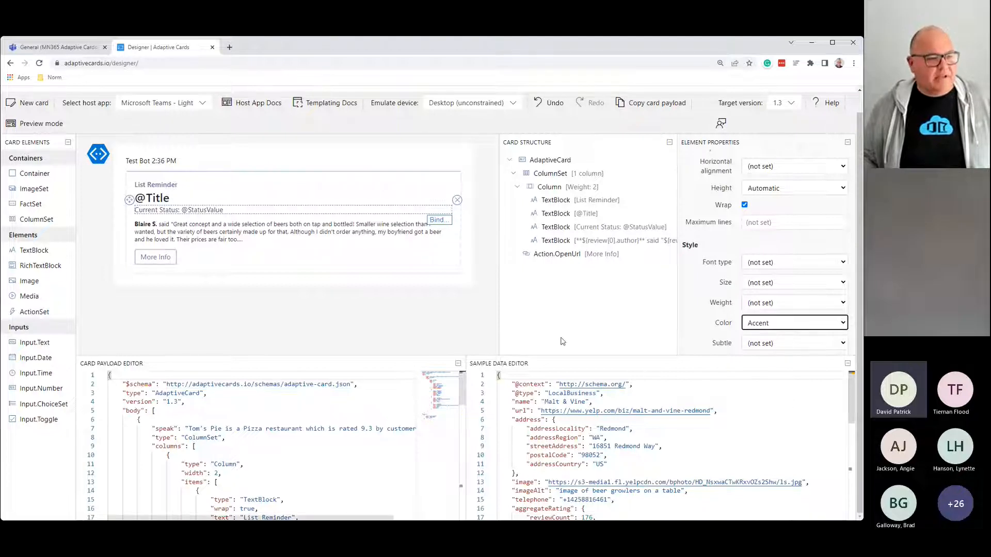
left_click(777, 304)
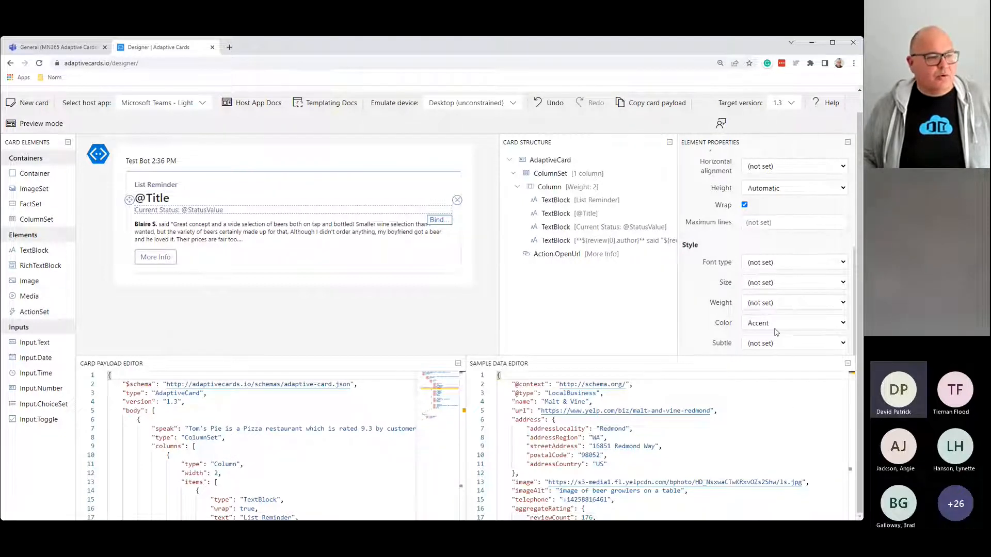
left_click(777, 332)
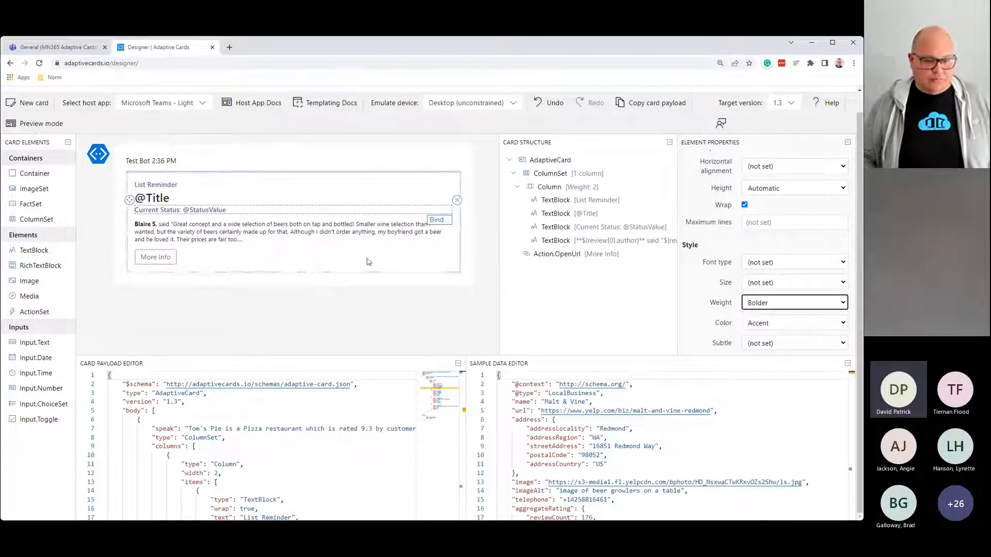
left_click(331, 212)
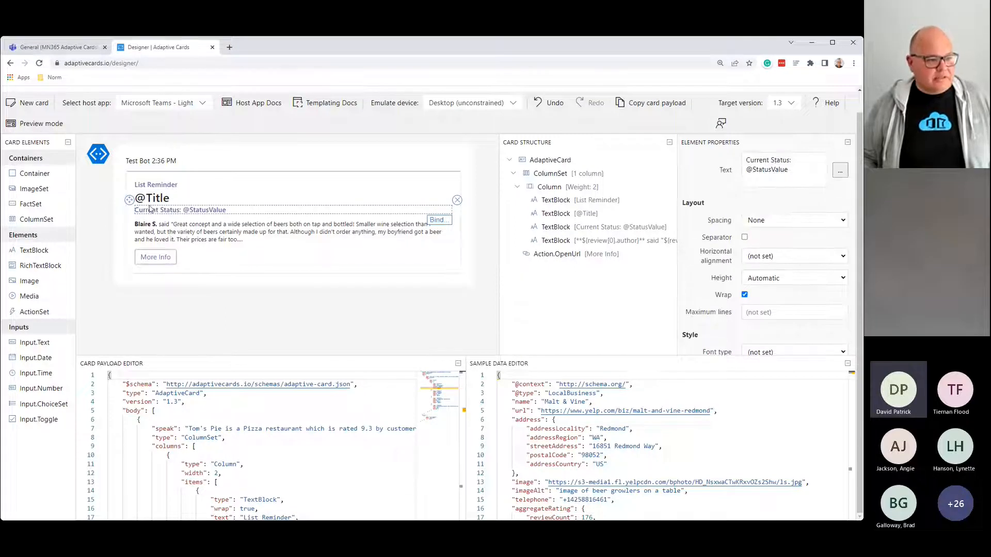
left_click(784, 255)
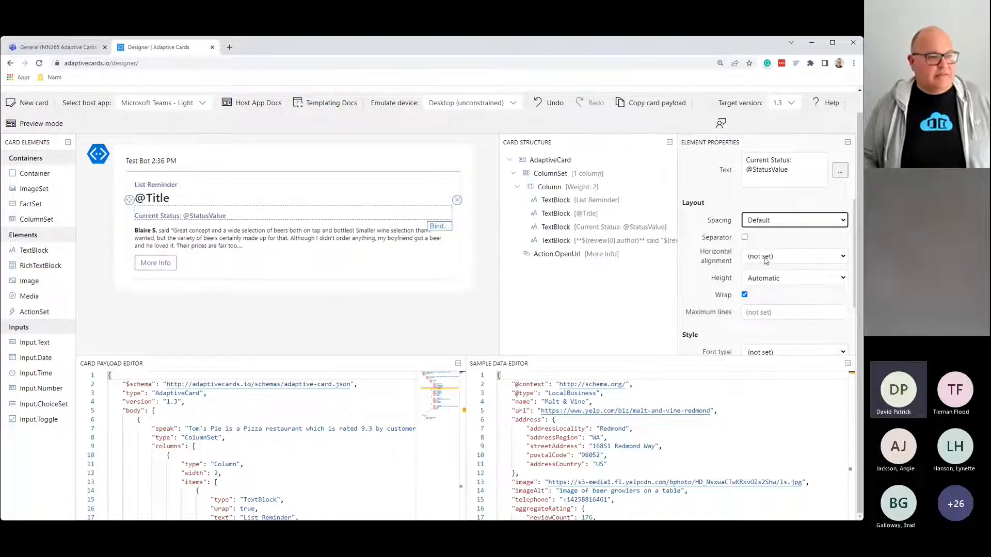
left_click(177, 244)
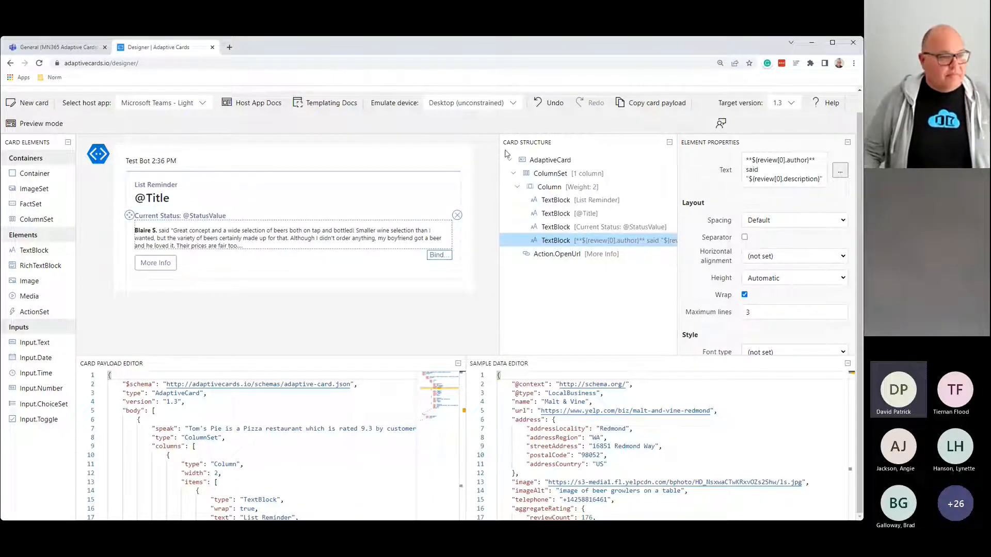
scroll(758, 153, "up", 2)
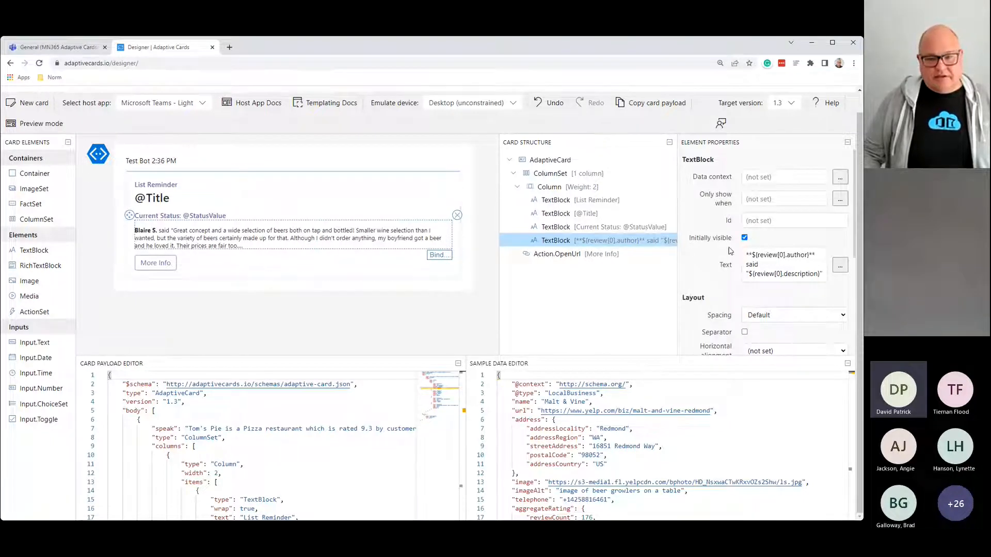
left_click_drag(745, 254, 828, 298)
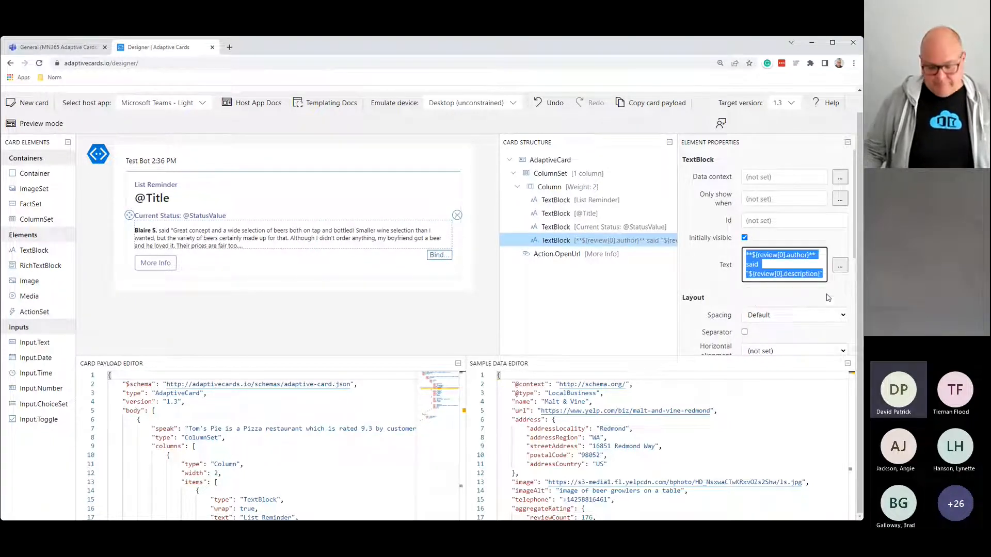
key("BackSpace")
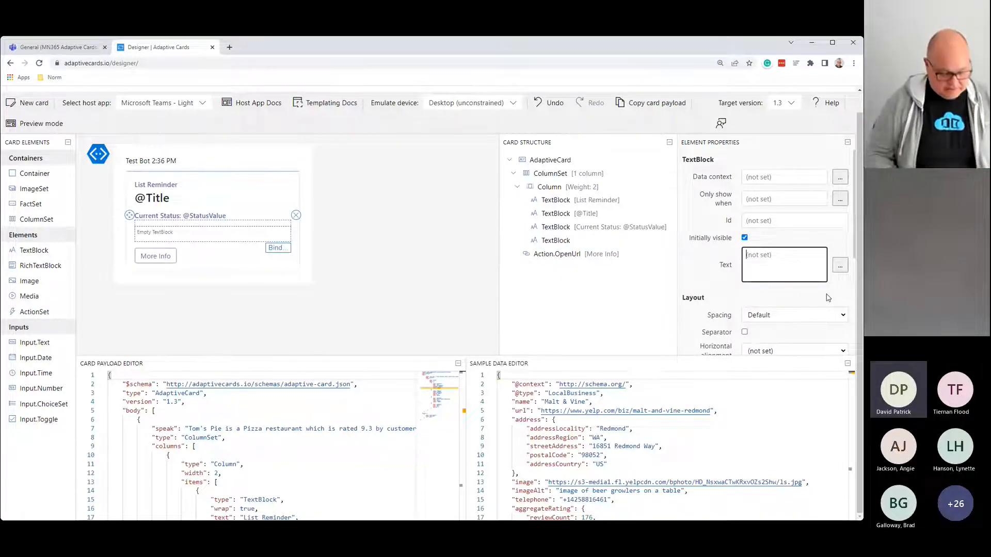
type("Re")
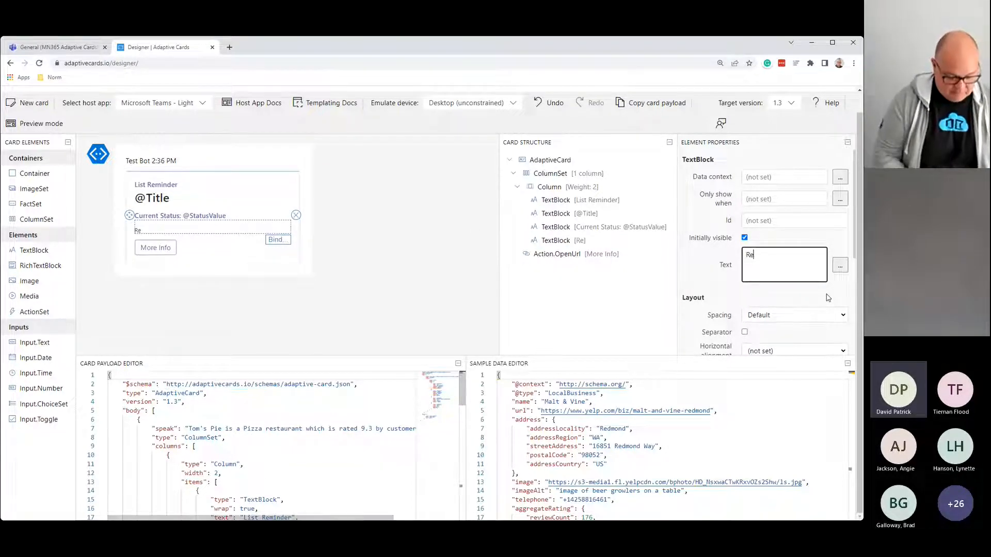
type("minder:")
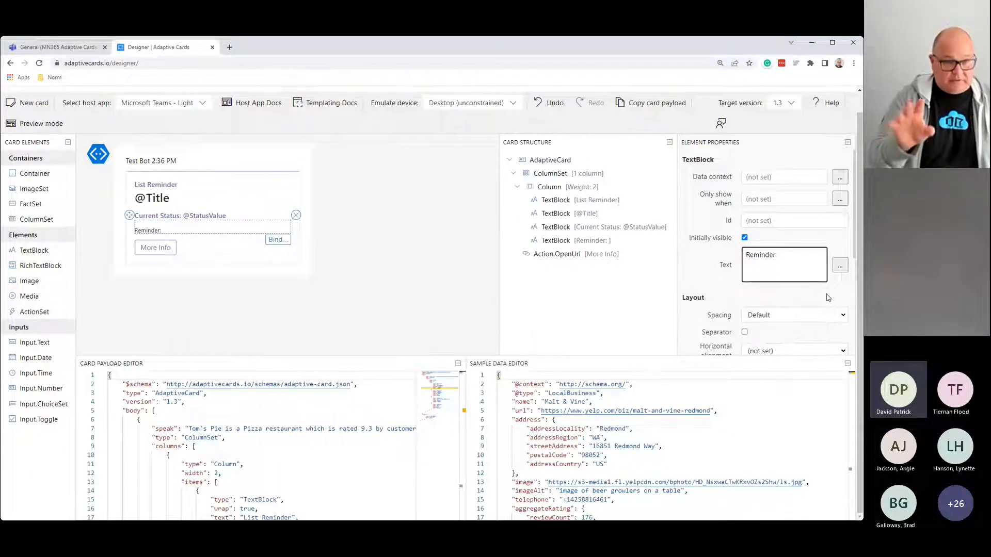
type(" @")
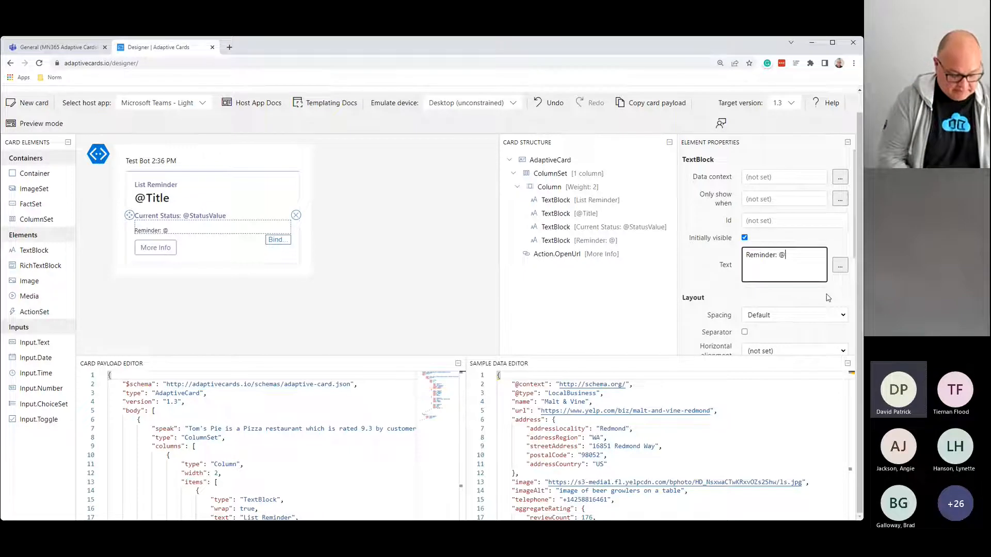
type("Title,")
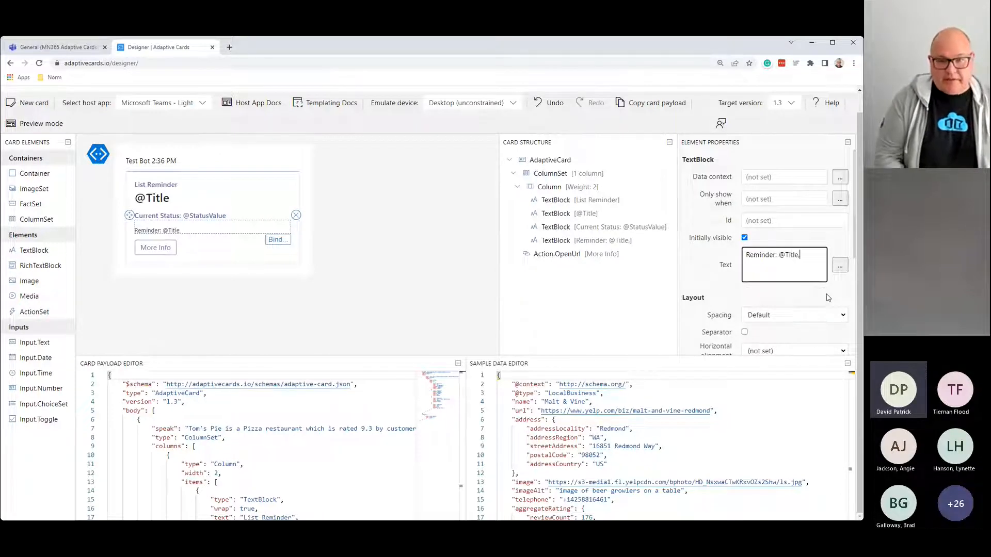
type(" is due")
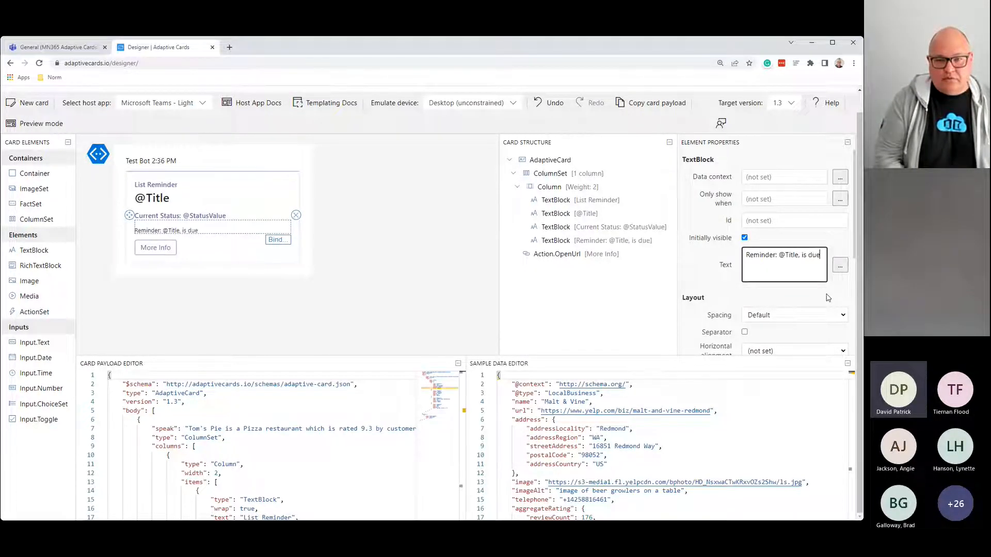
type(" on ")
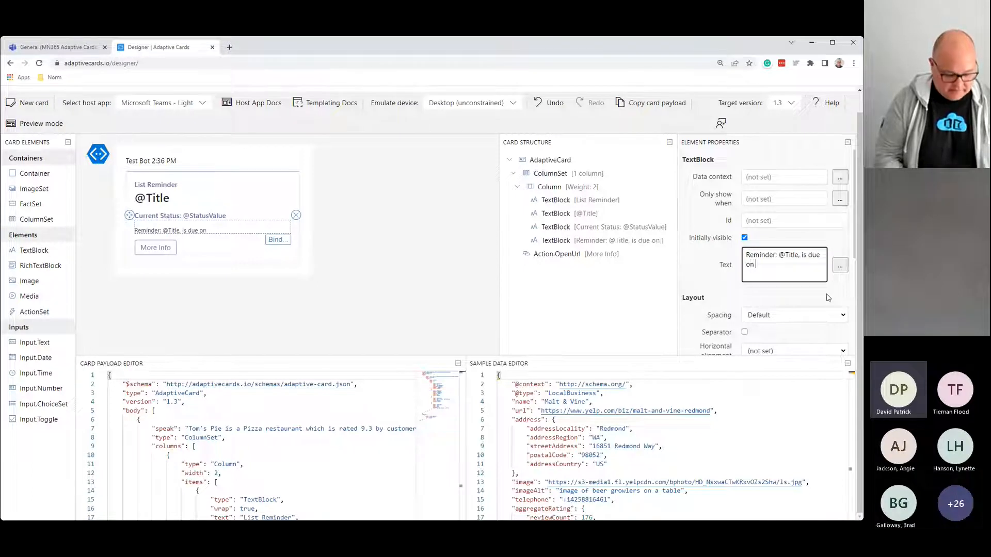
type("@DueDate")
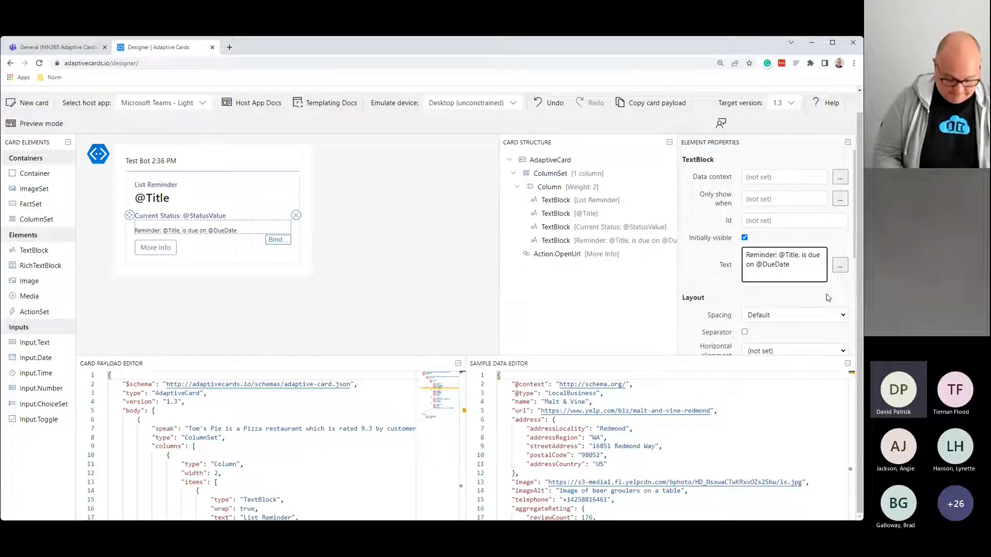
type(". Click ")
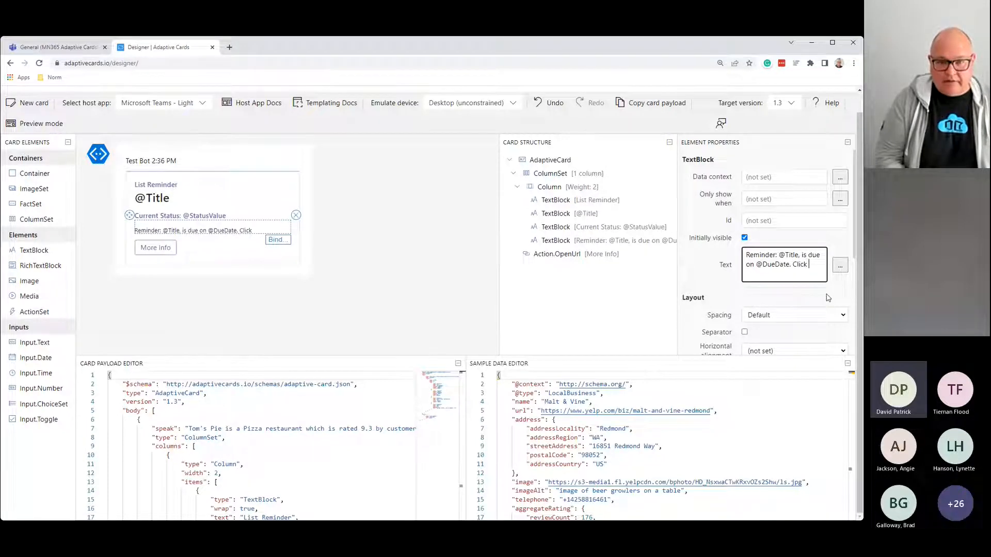
type("on Mor")
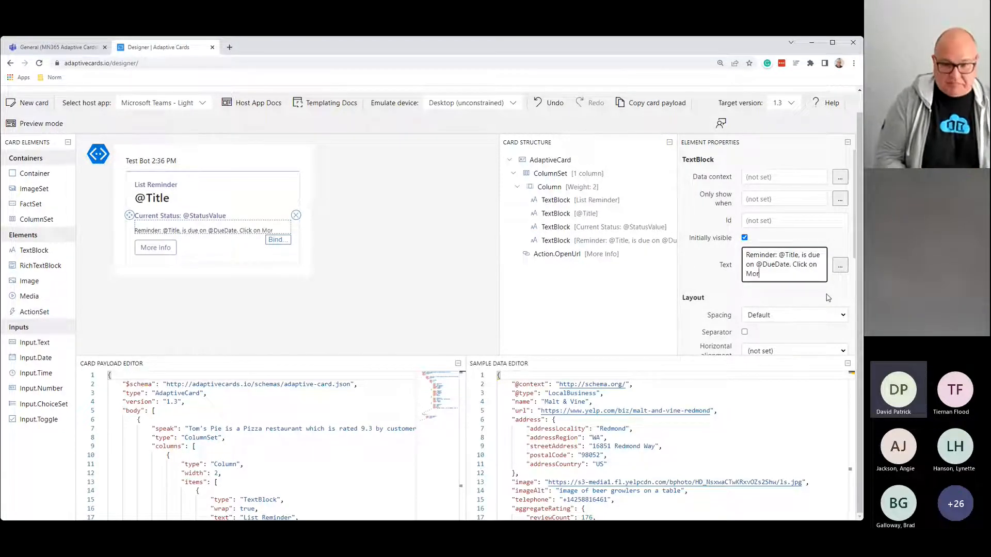
type("e Info")
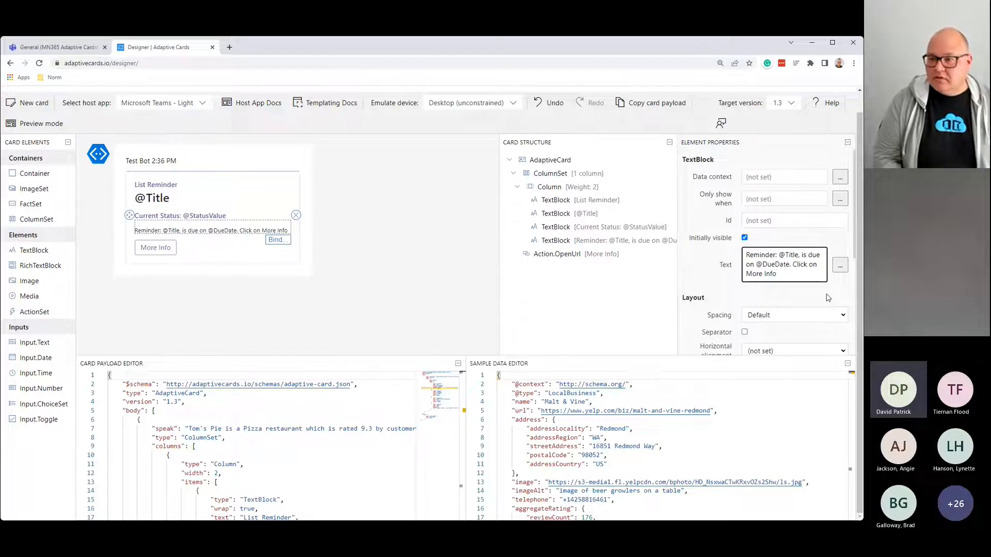
type(" to ")
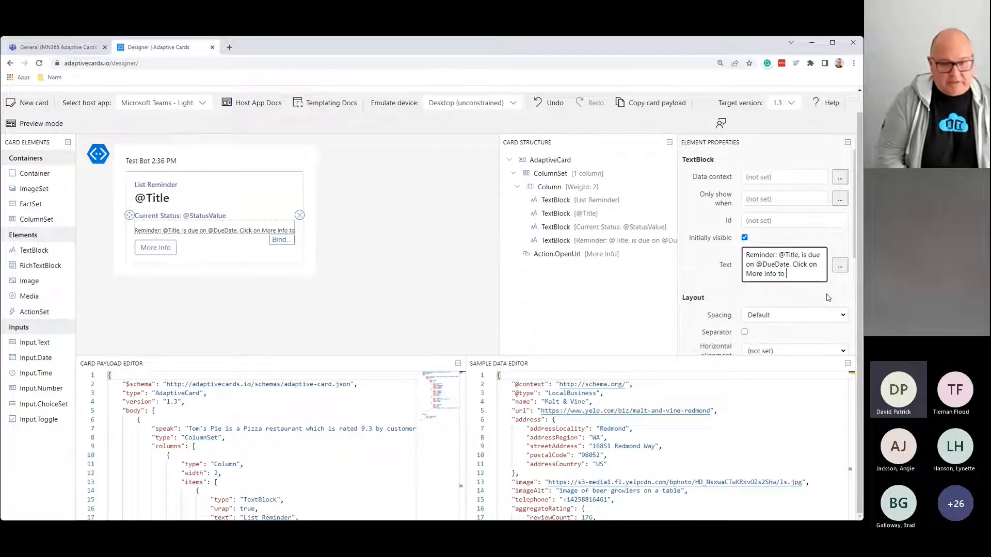
type("see the Lis")
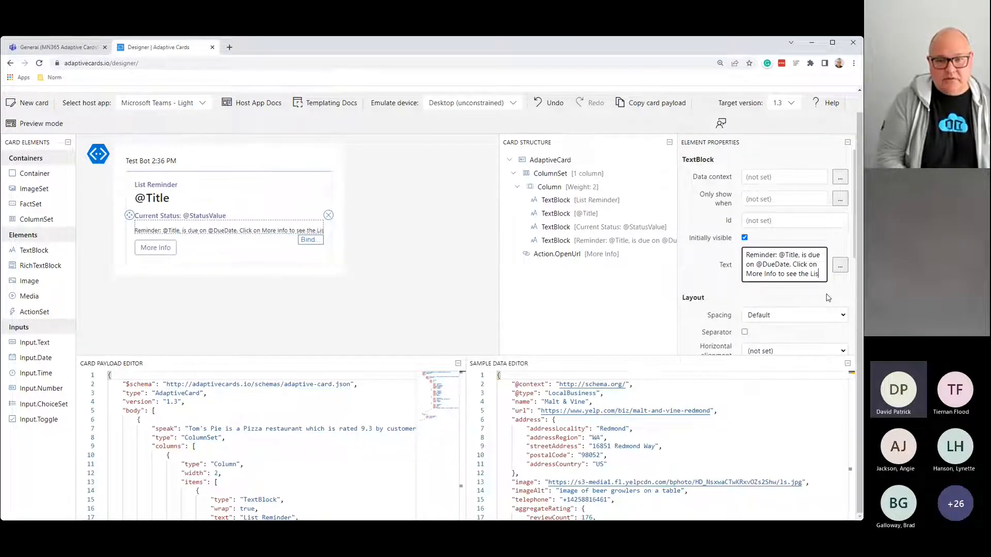
type("t ite")
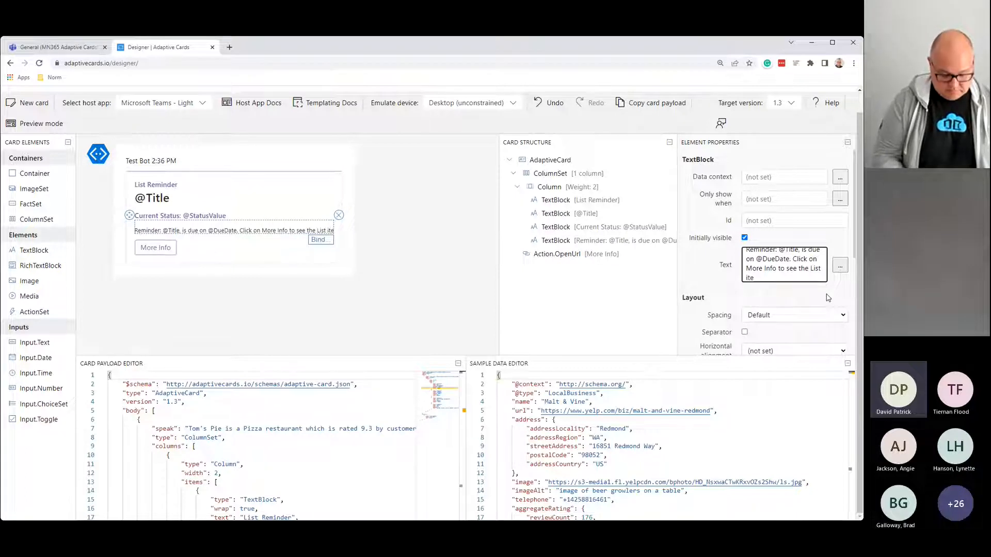
type("m.")
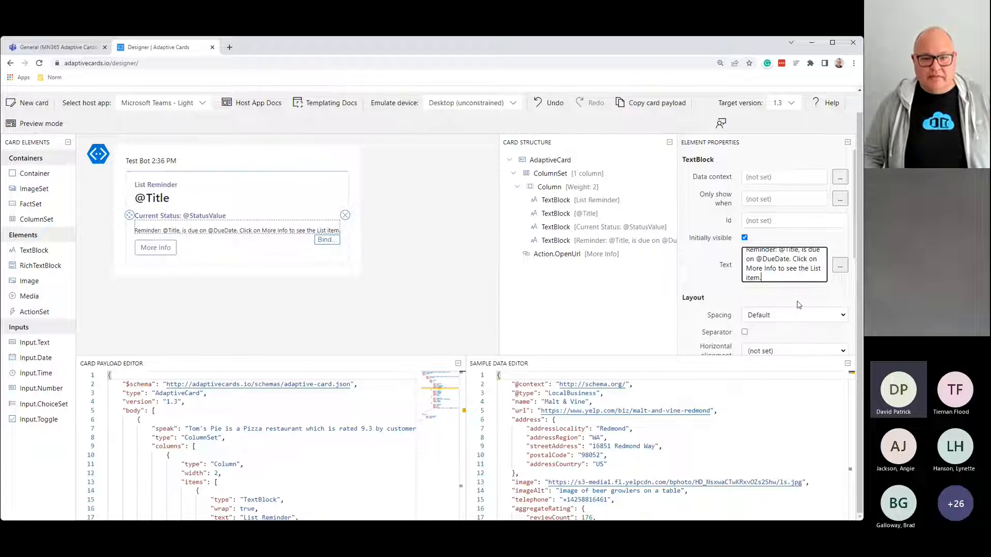
Step: Change the reminder line's Size from Small to Default
scroll(798, 304, "down", 3)
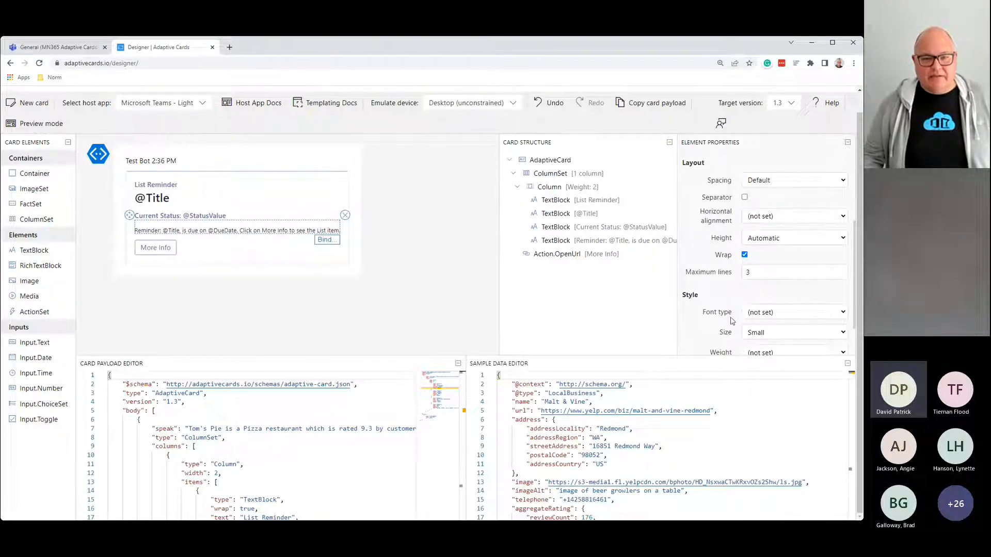
scroll(729, 320, "down", 1)
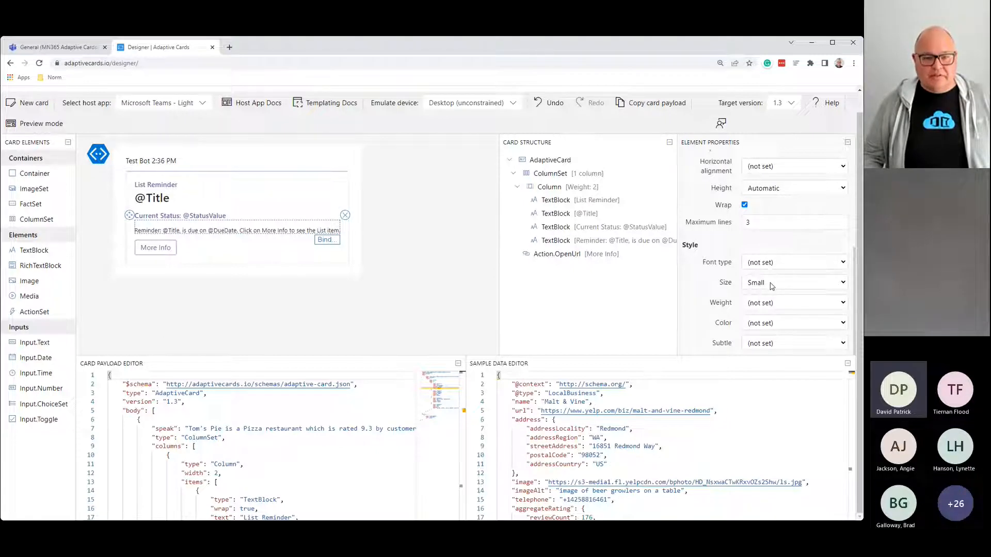
left_click(772, 286)
left_click(768, 315)
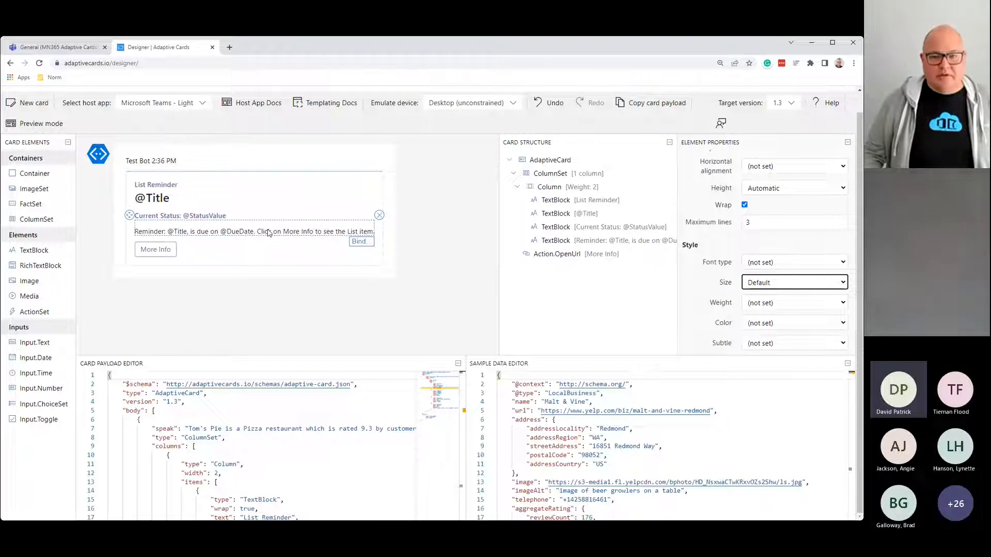
scroll(748, 257, "up", 4)
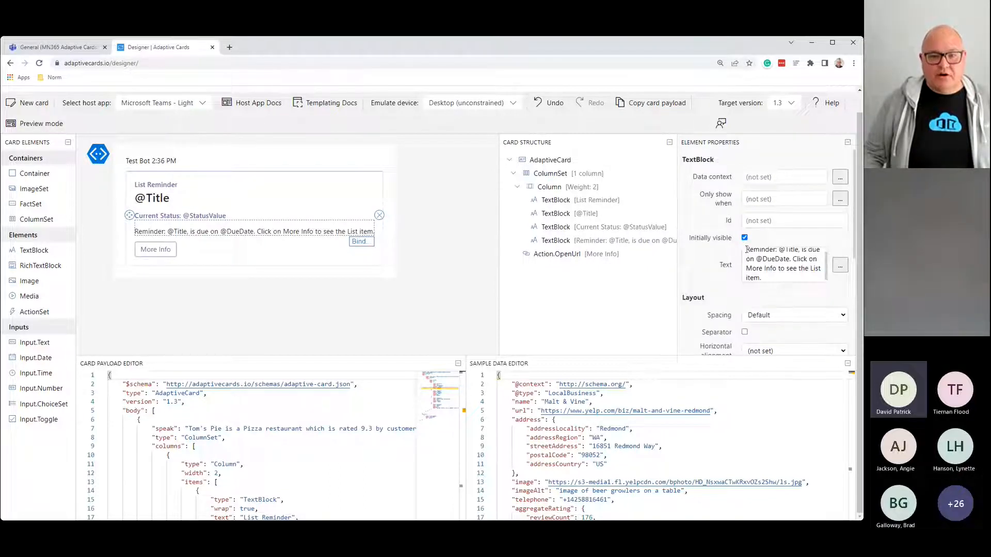
Step: Paste the reminder sentence over the Tom's Pie "speak" value on payload line 7
left_click_drag(745, 250, 763, 283)
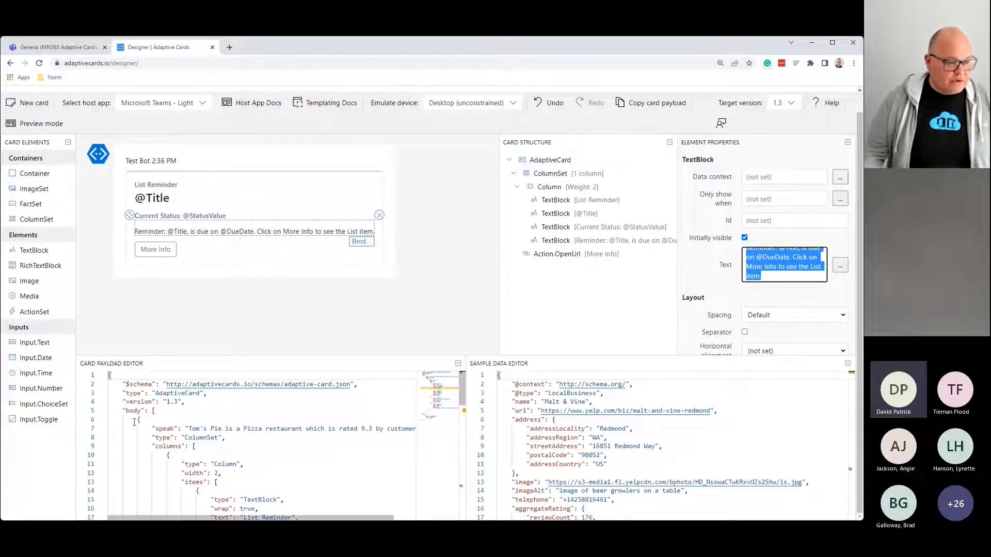
left_click_drag(155, 429, 174, 429)
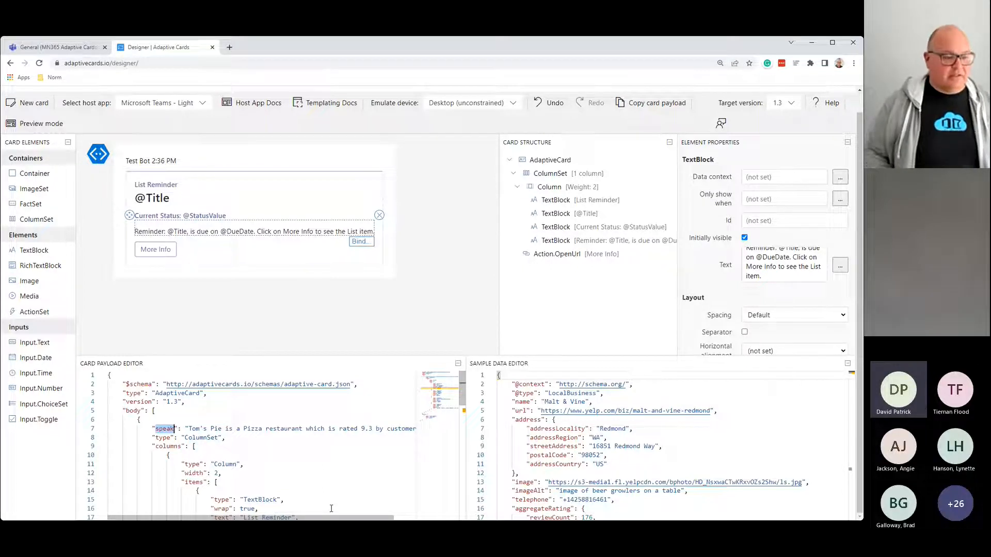
key("Right")
key("Right")
key("Right")
key("Right")
key("Right")
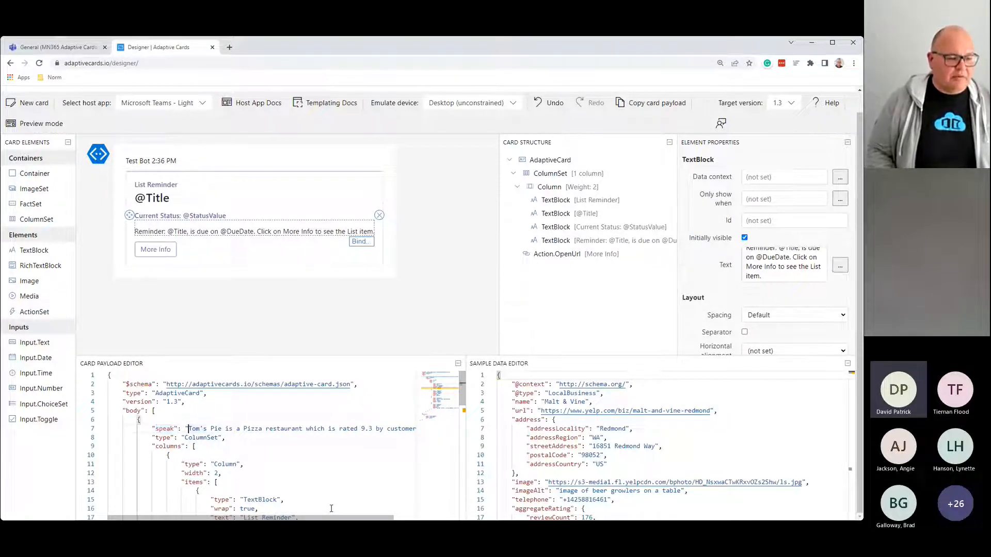
key("shift+End")
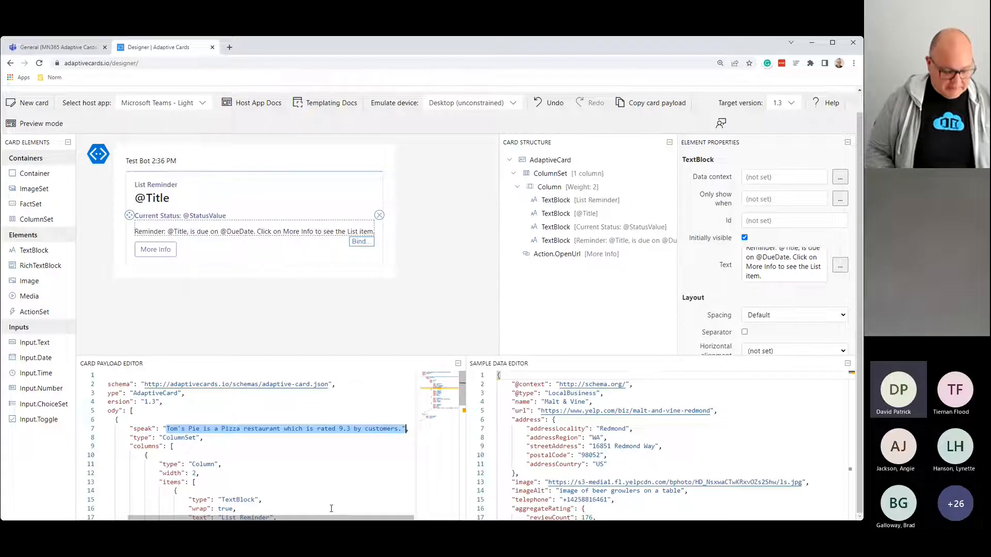
type("Reminder: @Title, is due on @DueDate. Click on More Info to see the List item.\",")
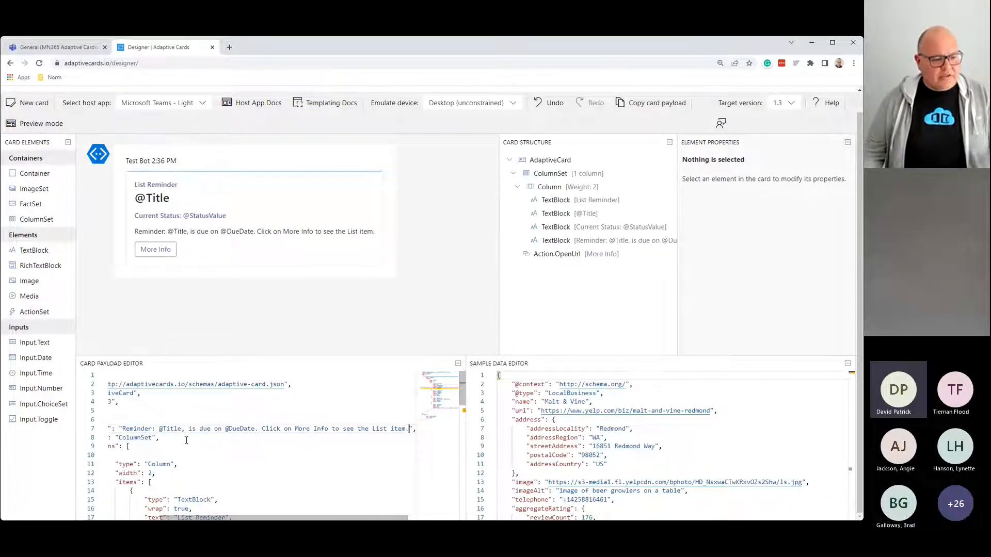
left_click_drag(243, 519, 191, 519)
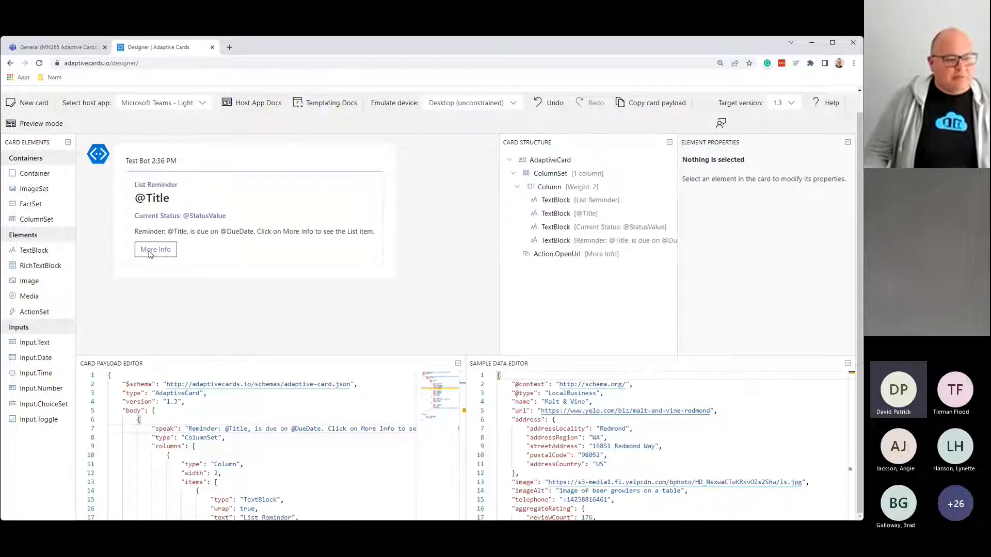
left_click(149, 253)
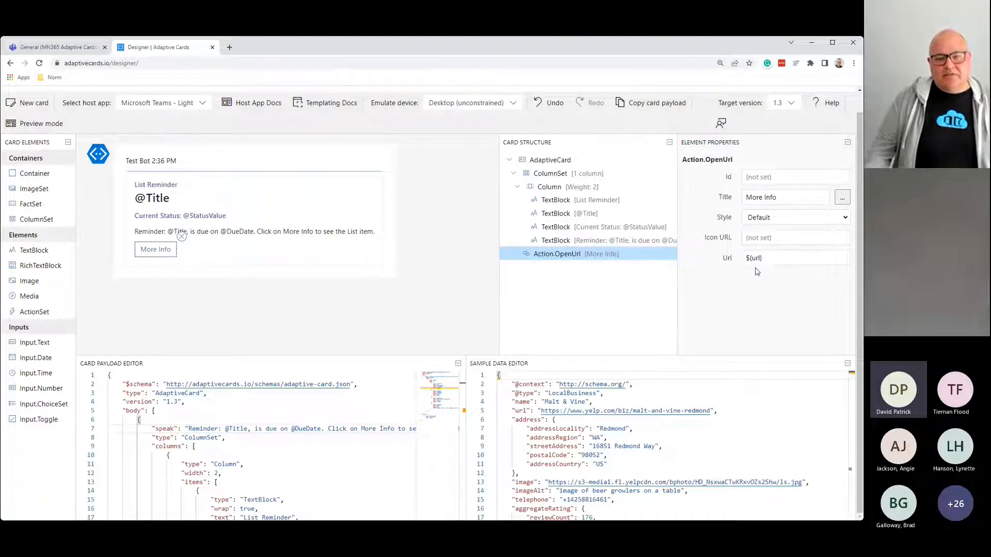
left_click(771, 257)
key("ctrl+a")
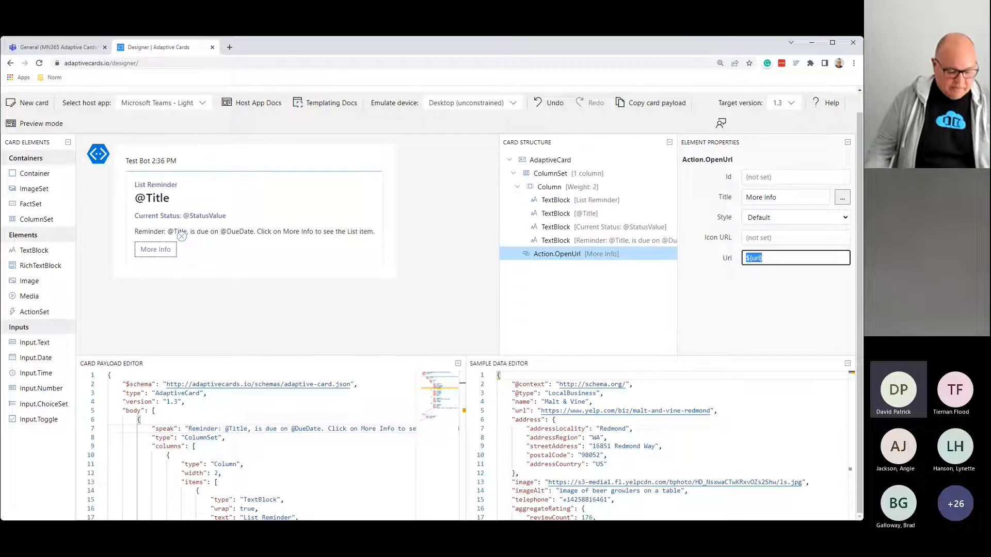
type("@")
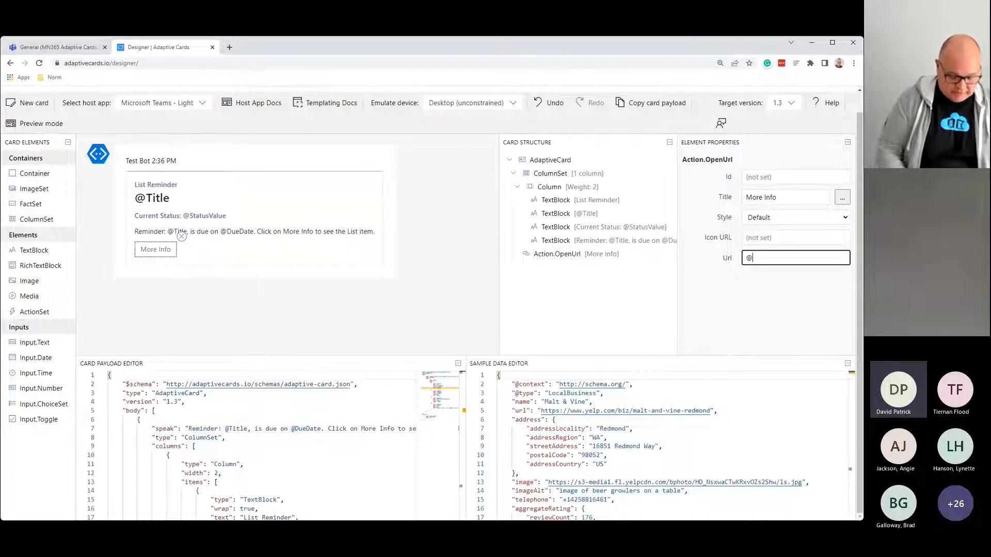
type("Url")
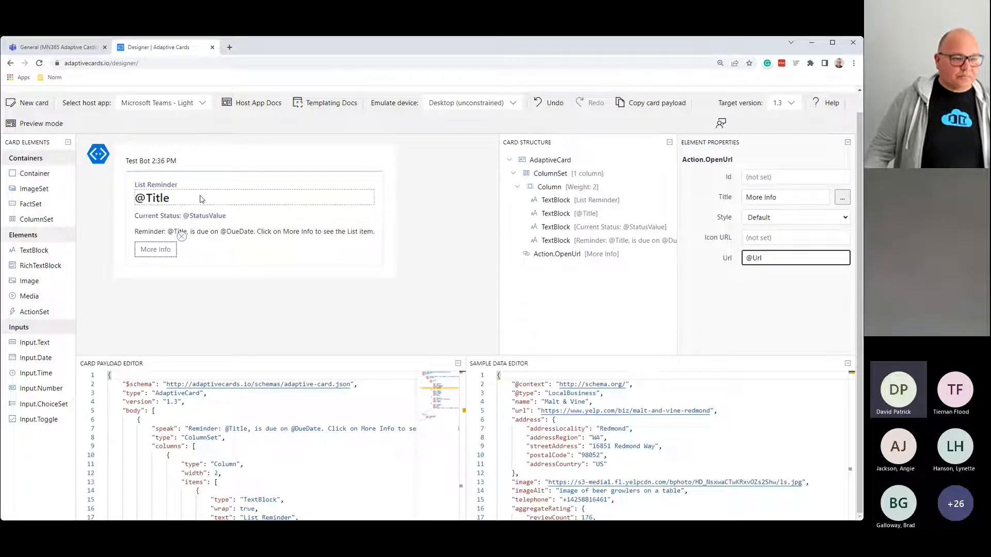
left_click(200, 199)
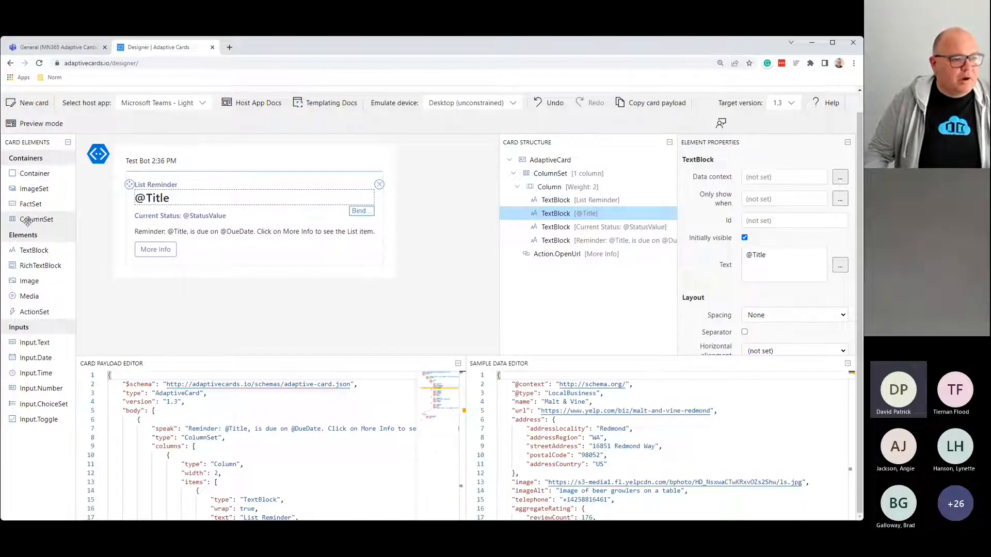
left_click_drag(28, 221, 27, 222)
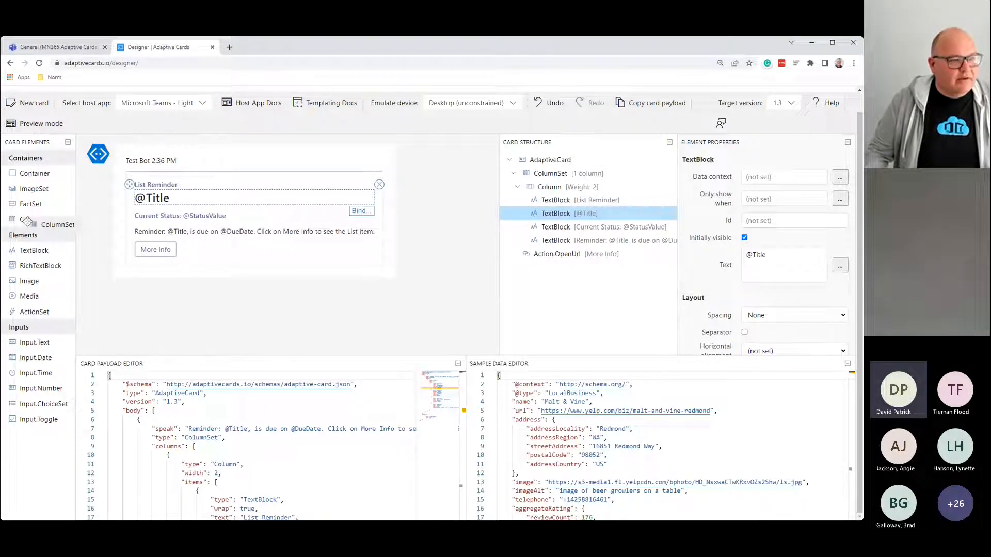
left_click_drag(27, 222, 151, 193)
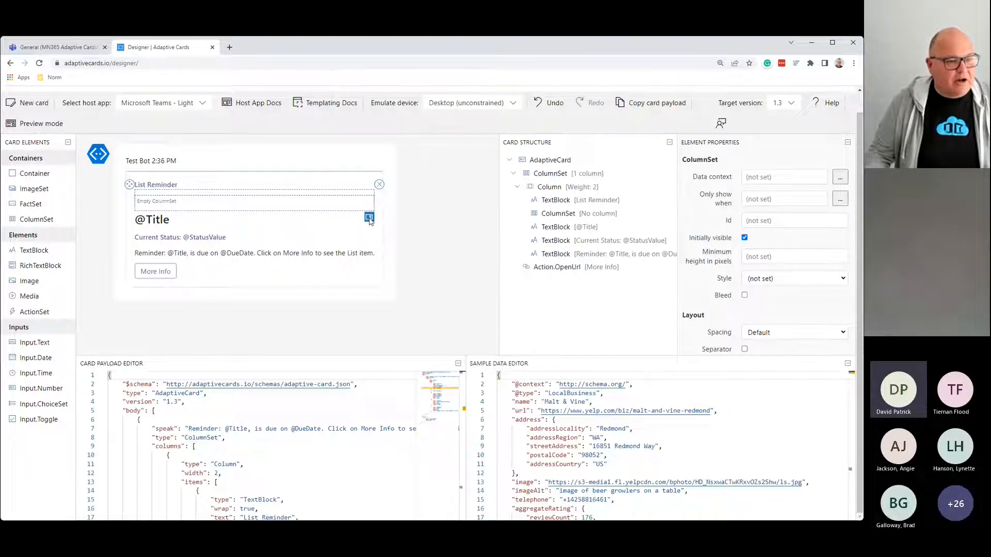
left_click(368, 217)
left_click(368, 218)
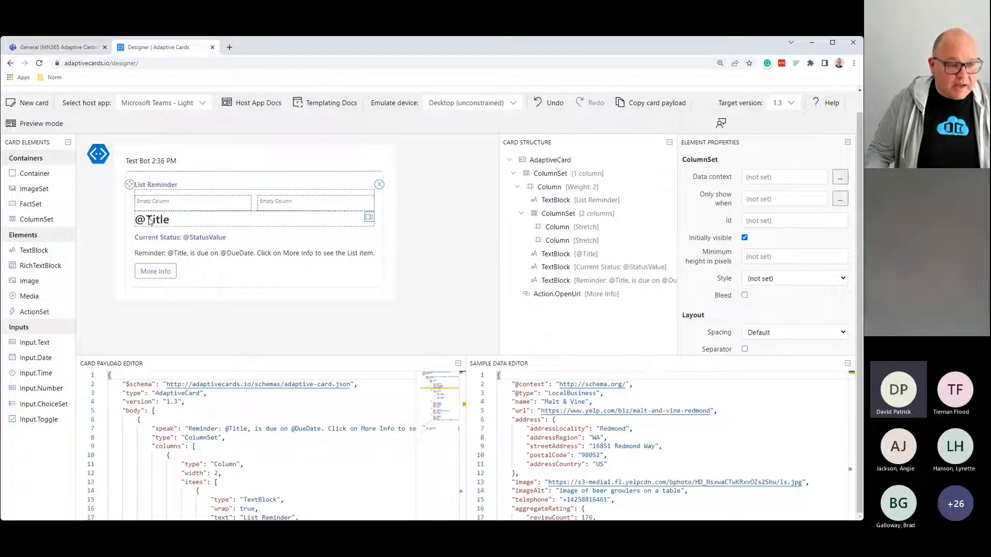
left_click_drag(150, 221, 284, 204)
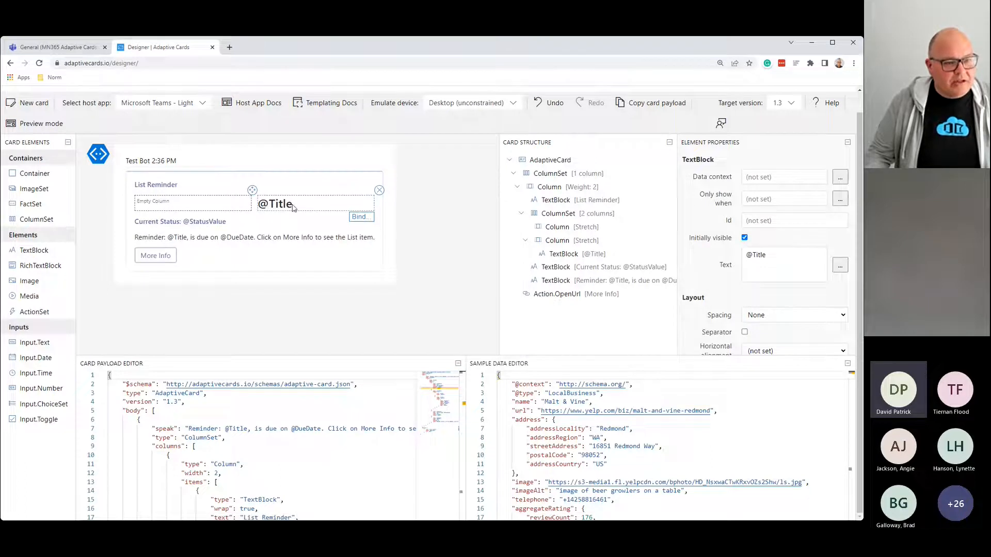
left_click(209, 211)
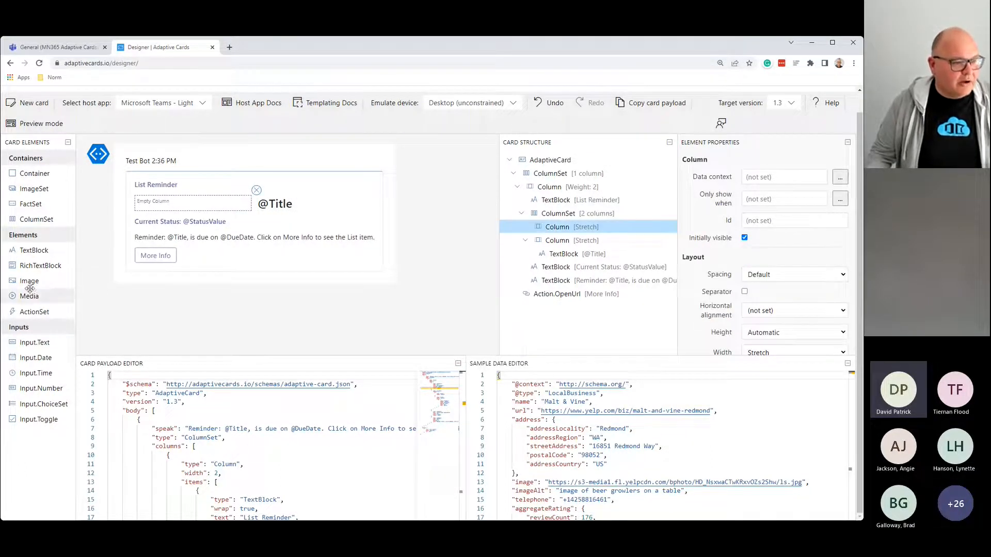
Step: Add an Image to the empty left column using the pasted Microsoft Lists image address
left_click_drag(29, 283, 154, 206)
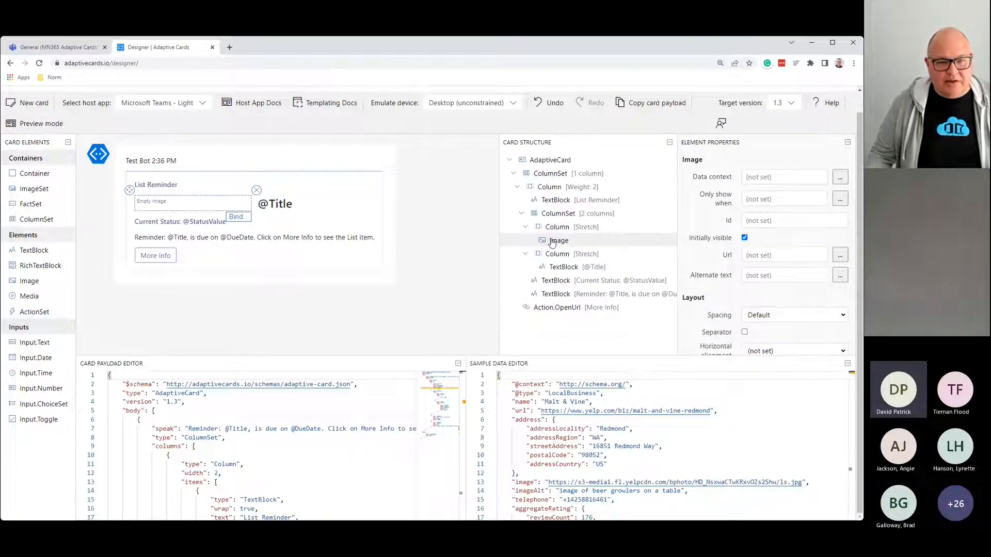
left_click(758, 255)
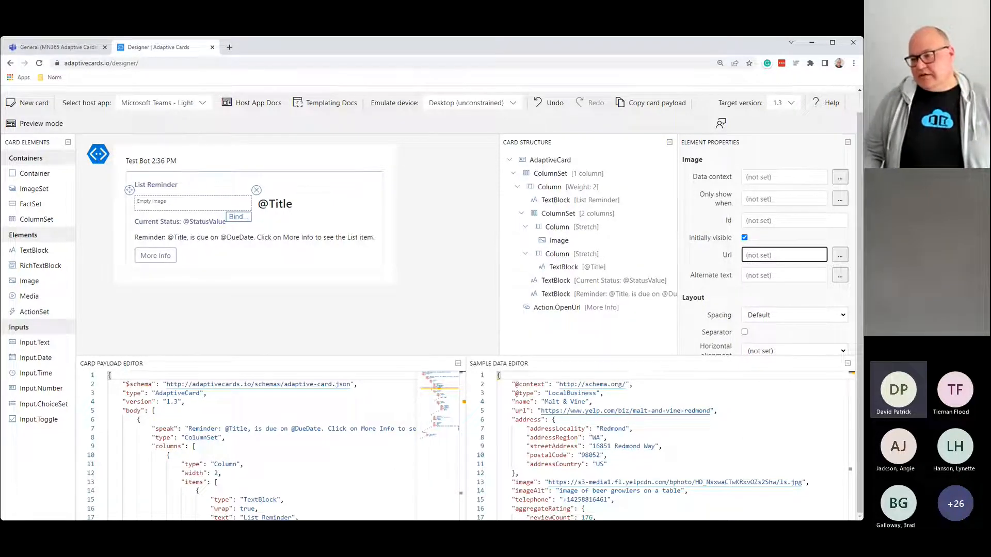
key("alt+Tab")
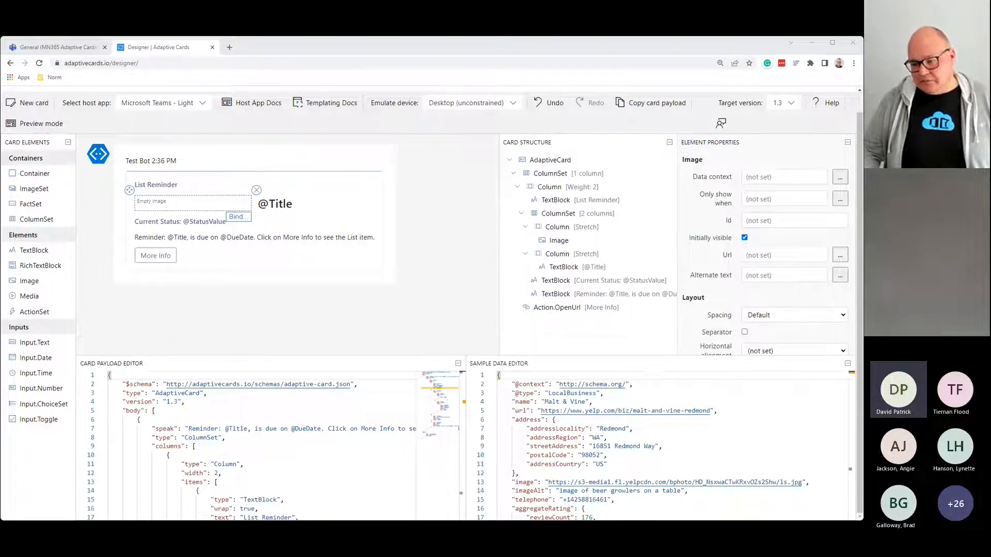
left_click(779, 258)
key("ctrl+v")
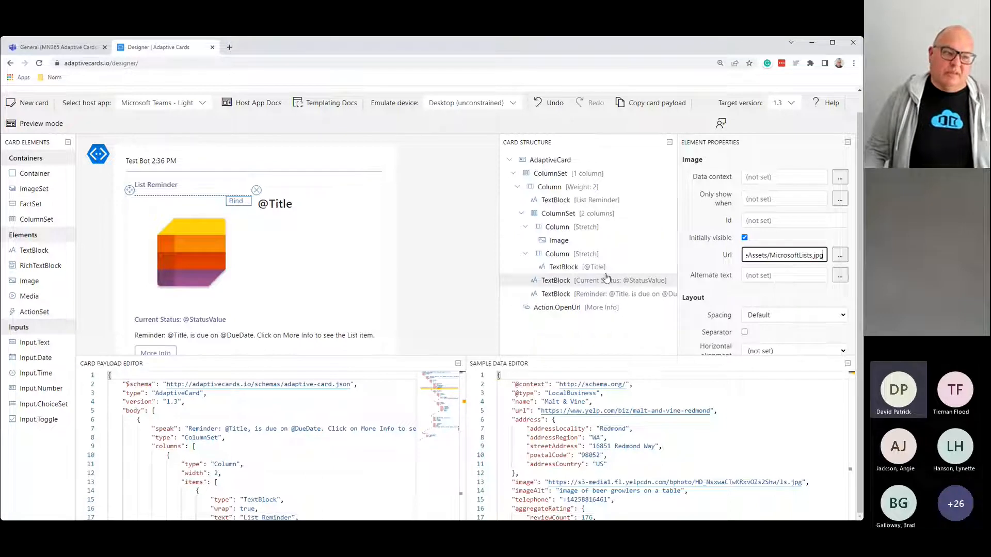
Step: Set the Lists image's Size to Medium
left_click(174, 247)
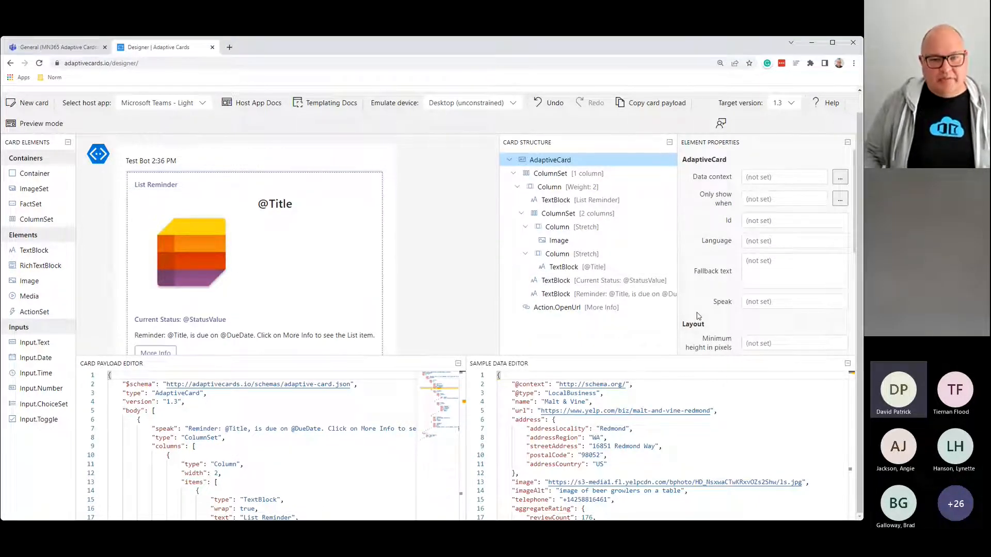
left_click(219, 240)
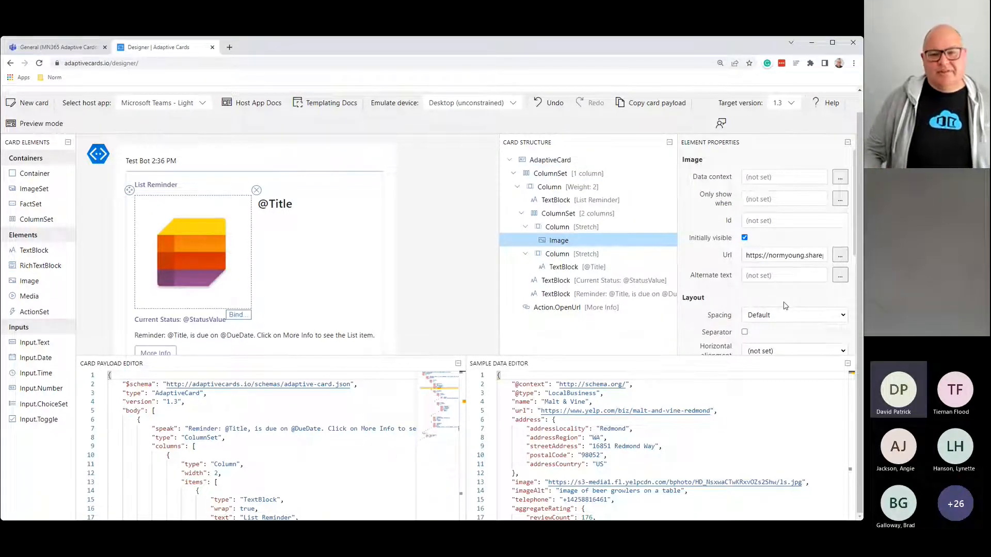
scroll(784, 305, "down", 2)
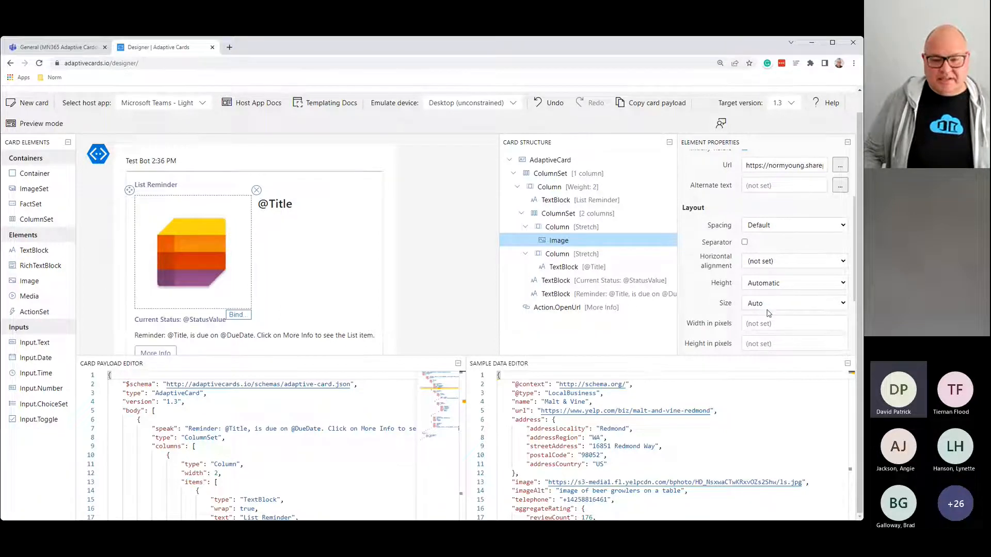
left_click(769, 345)
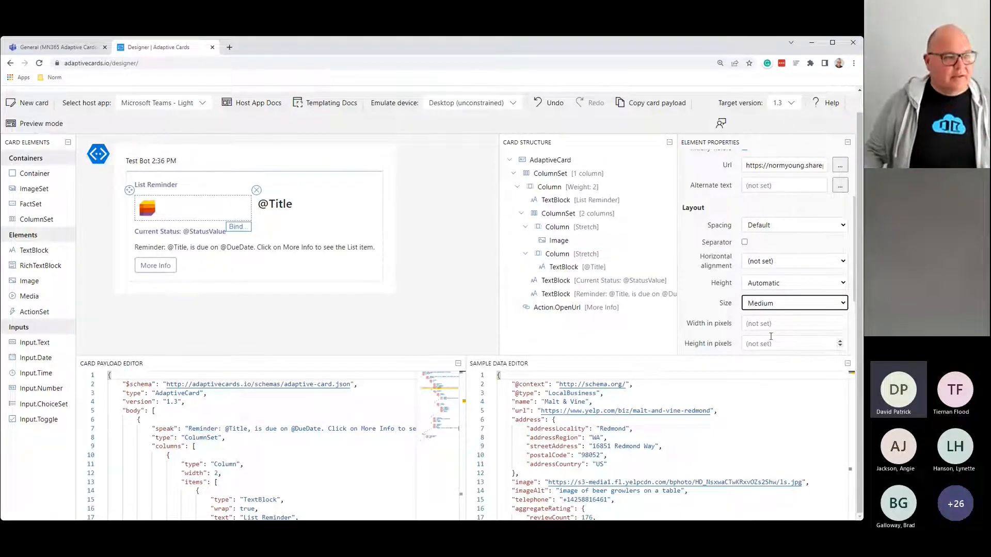
Step: Give the image's column a fixed width of 50 pixels
left_click(569, 215)
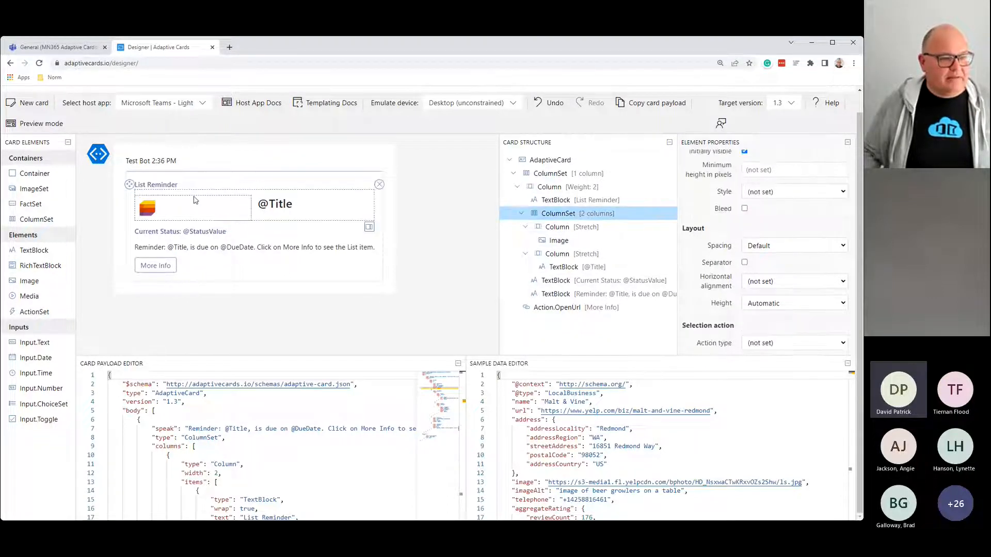
left_click(174, 208)
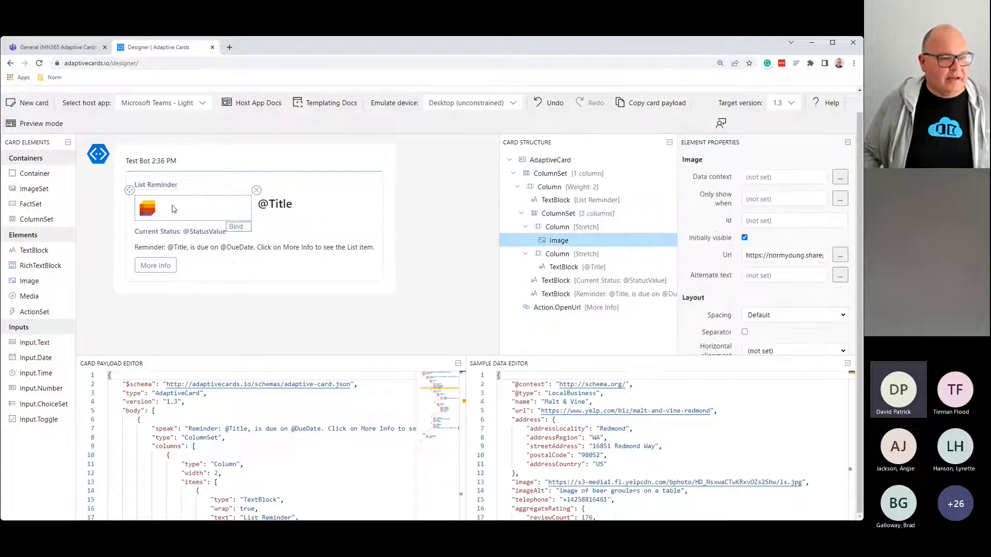
scroll(743, 257, "down", 3)
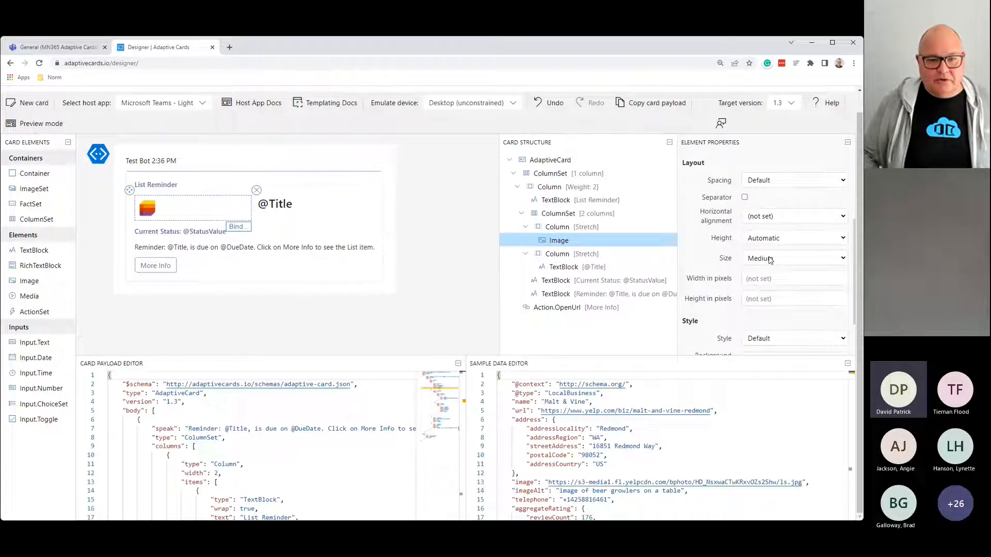
scroll(764, 280, "down", 1)
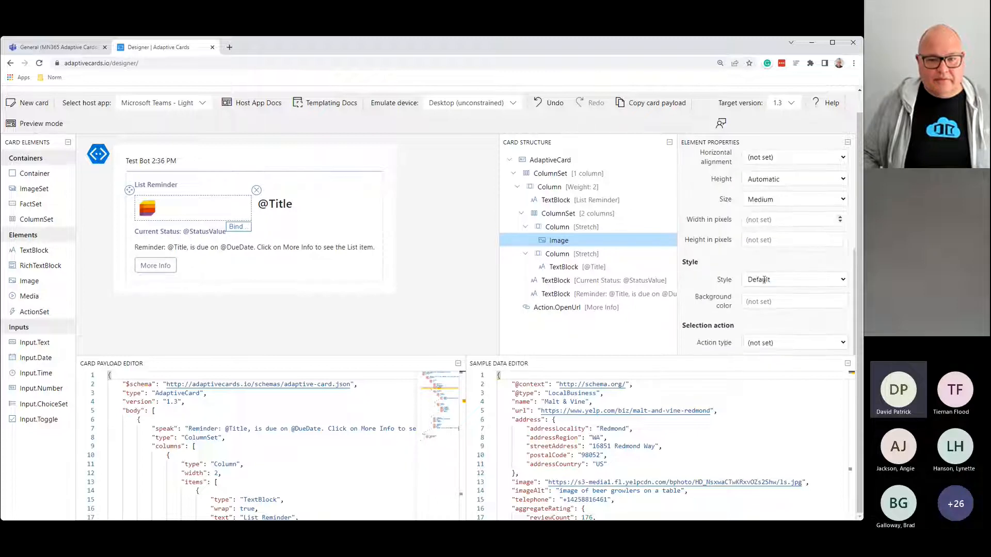
scroll(763, 280, "up", 2)
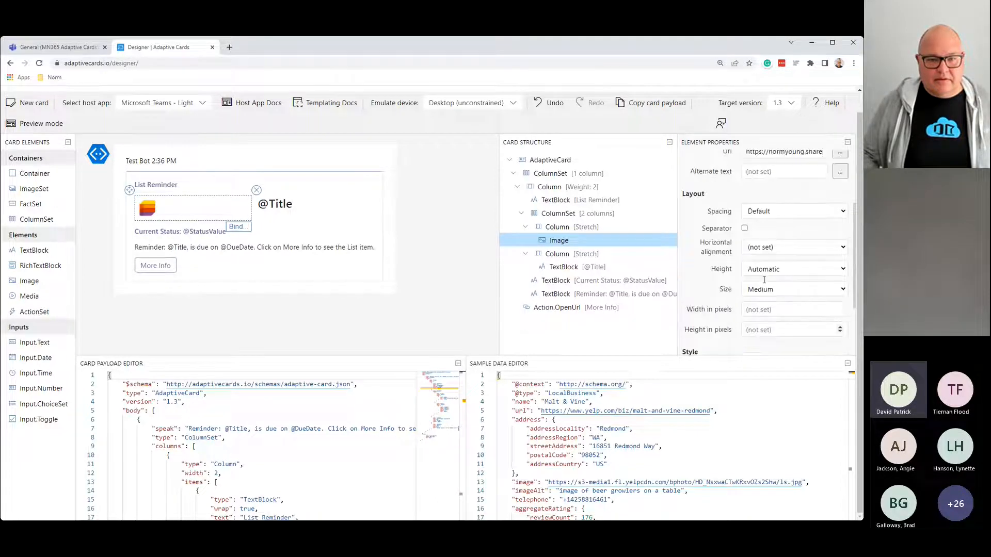
left_click(566, 228)
scroll(778, 265, "down", 1)
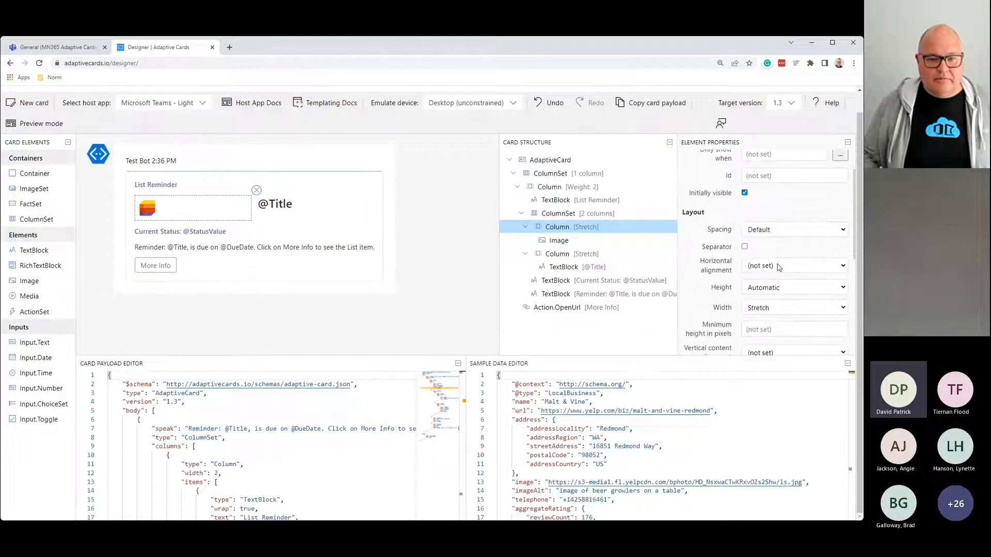
left_click(780, 308)
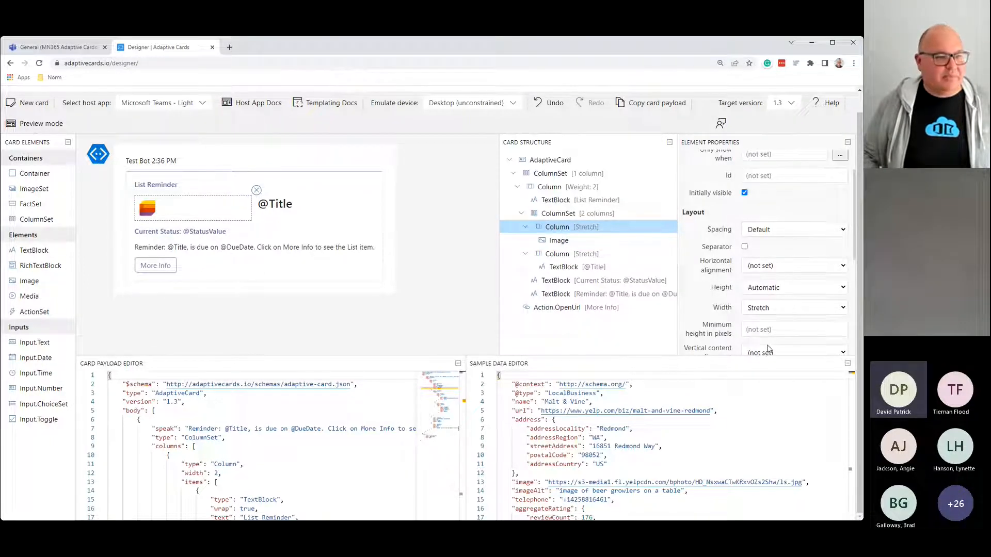
left_click(770, 344)
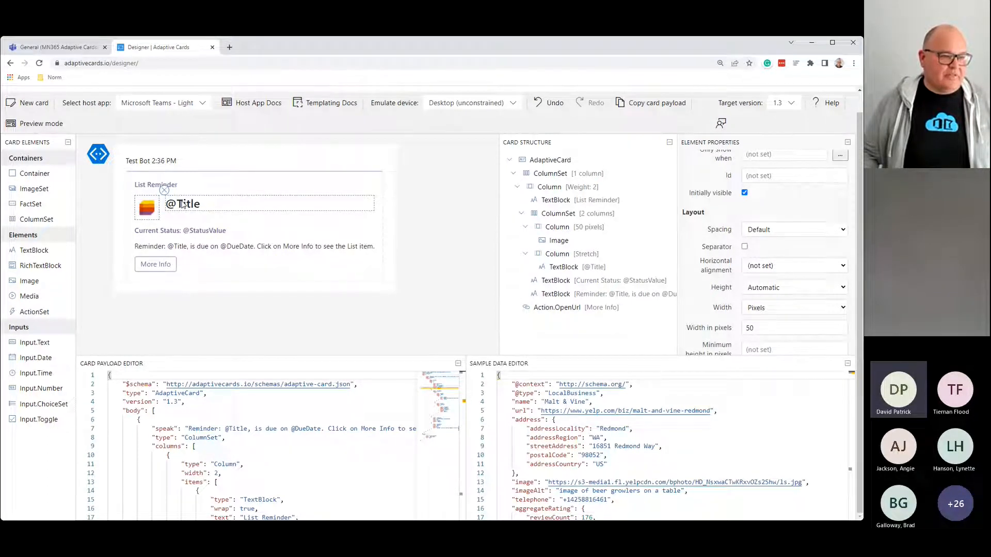
left_click(184, 219)
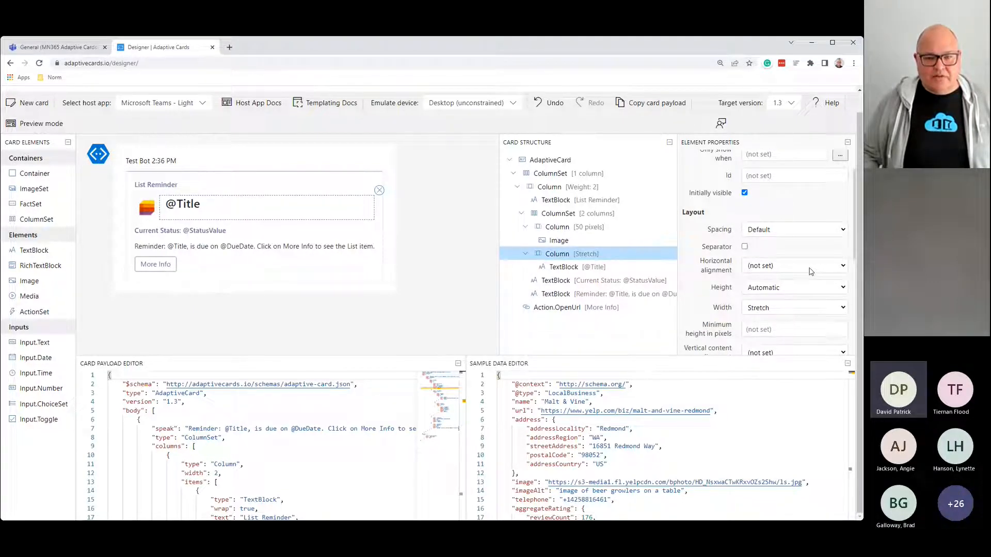
scroll(809, 272, "down", 1)
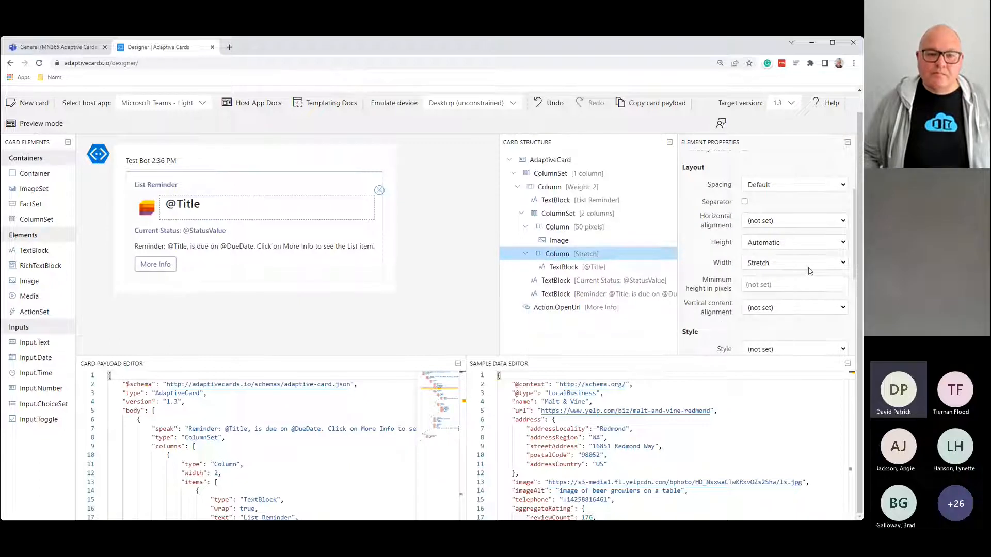
scroll(809, 272, "down", 1)
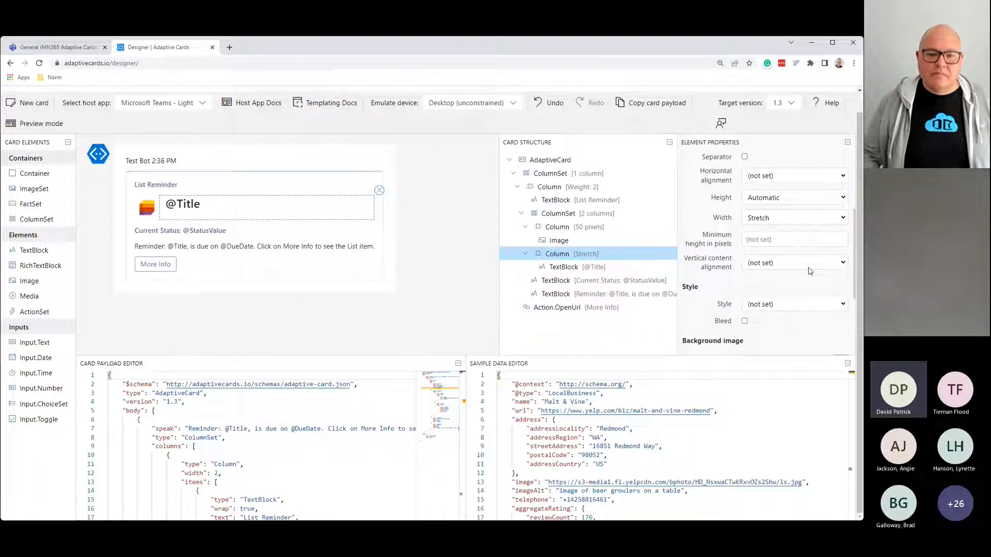
left_click(772, 267)
left_click(768, 288)
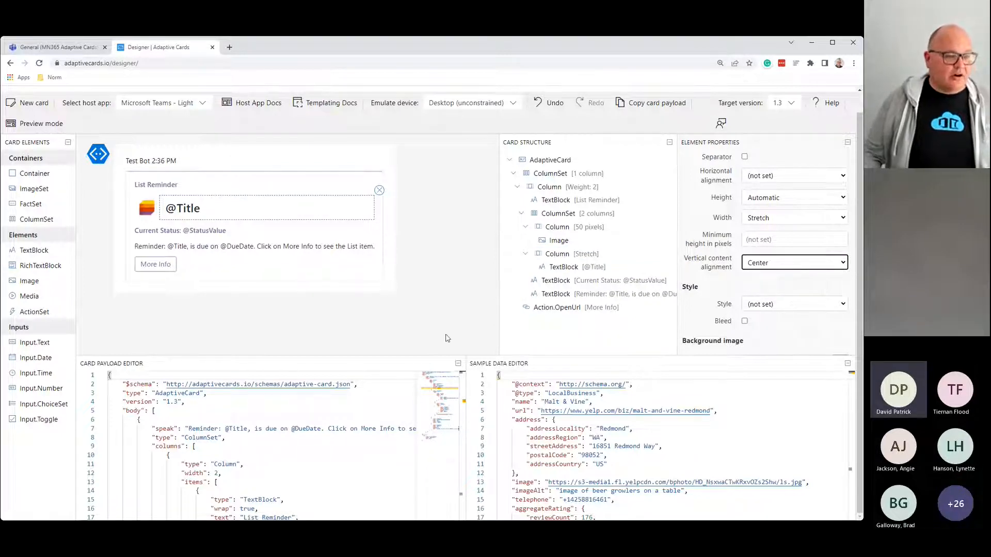
left_click(308, 315)
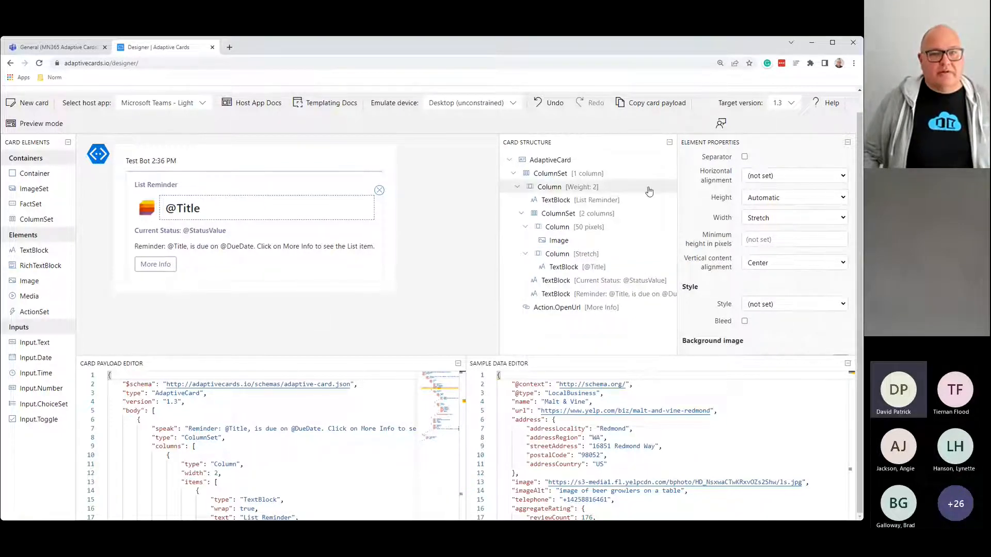
Step: Preview the card, trigger More Info, and dismiss its Action.OpenUrl alert
left_click(41, 123)
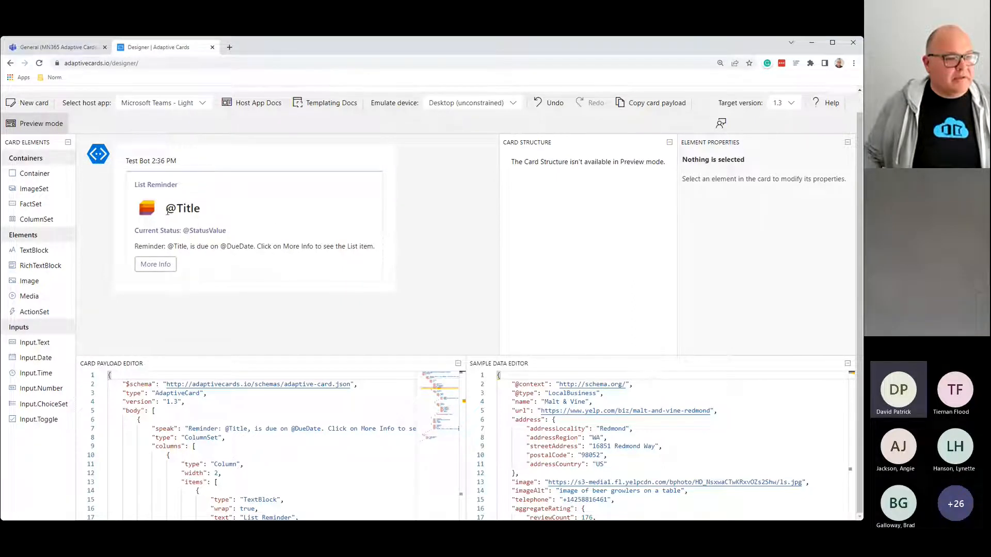
left_click_drag(167, 212, 225, 233)
left_click(228, 257)
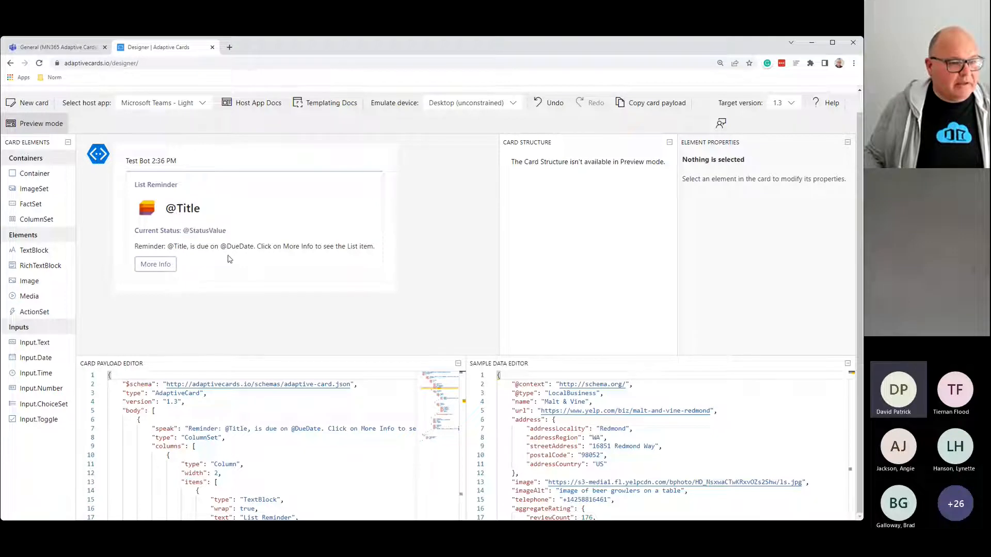
left_click(146, 271)
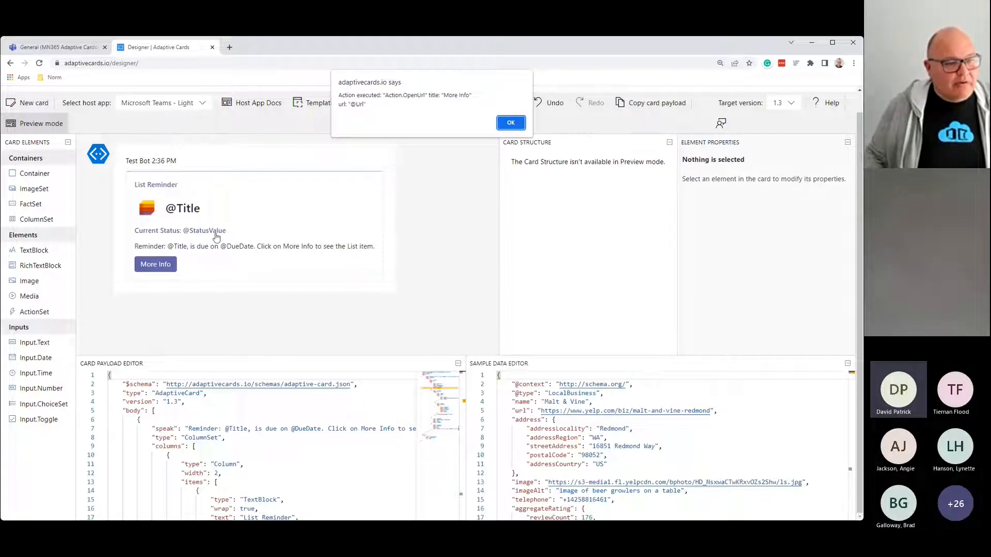
left_click(511, 123)
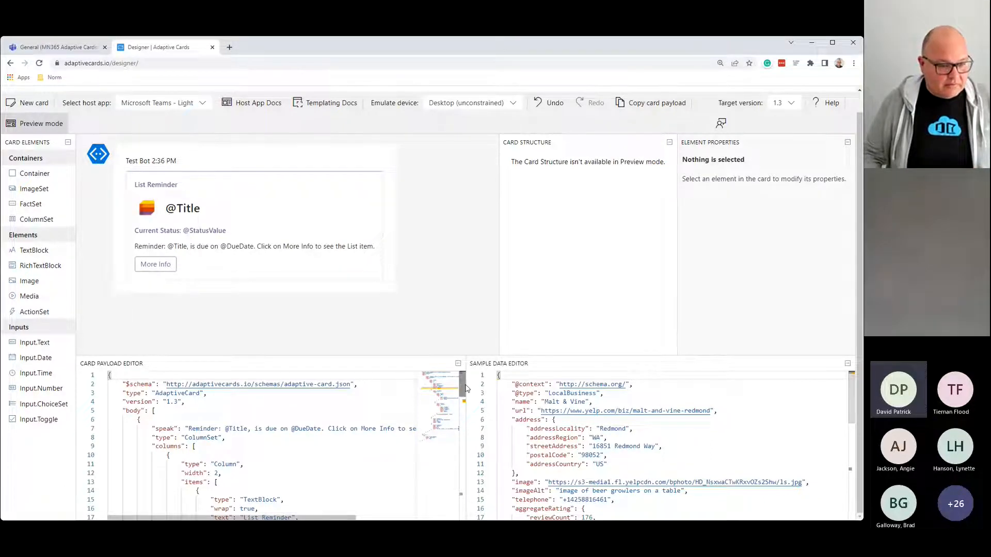
mouse_move(462, 388)
left_mouse_down()
mouse_move(461, 516)
mouse_move(462, 374)
left_mouse_up()
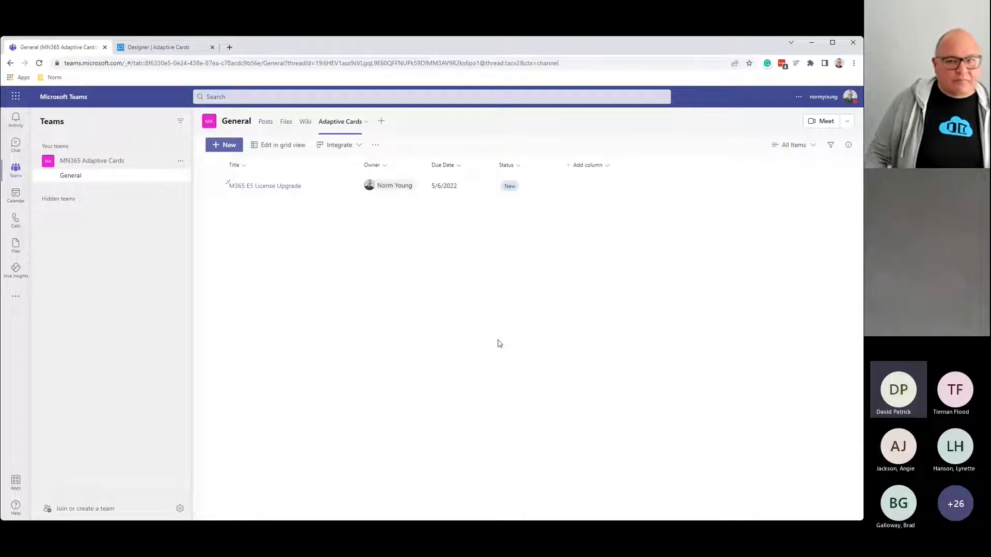
Step: Open the Adaptive Cards list in SharePoint via the tab's overflow menu
left_click(361, 147)
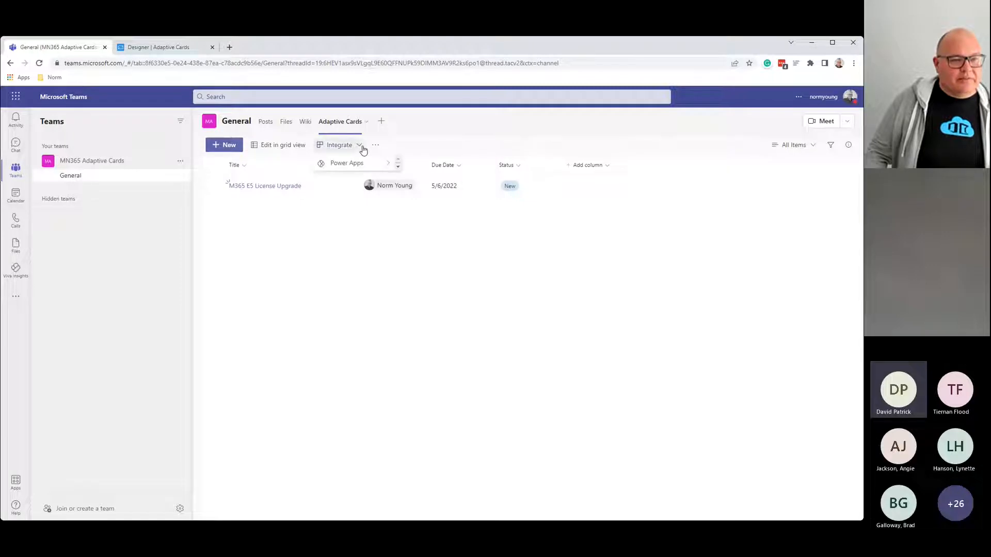
left_click(398, 168)
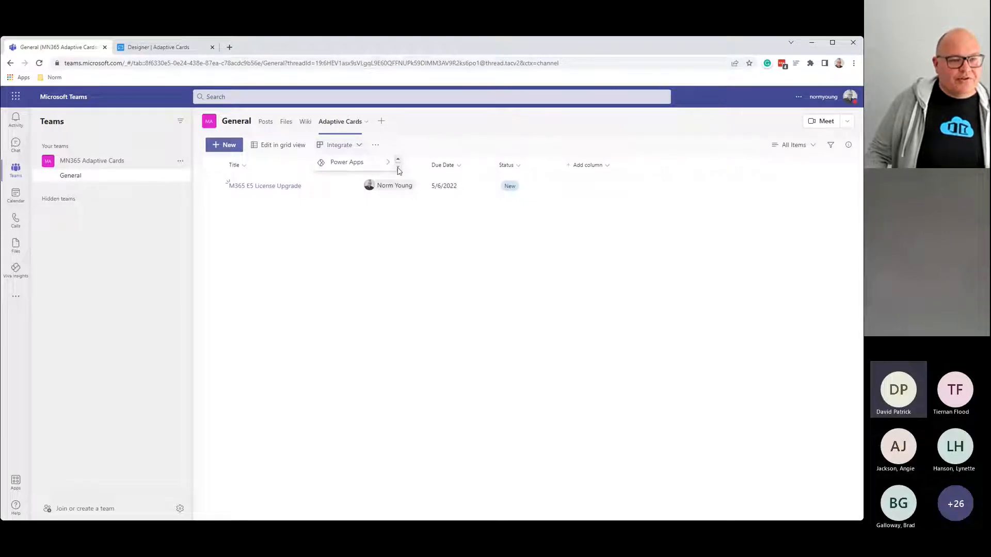
left_click(399, 159)
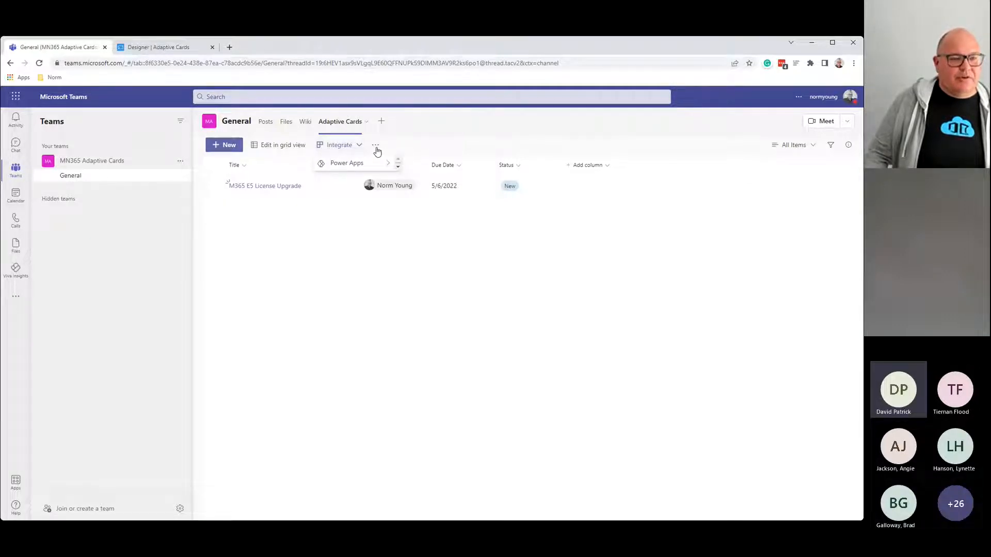
left_click(376, 146)
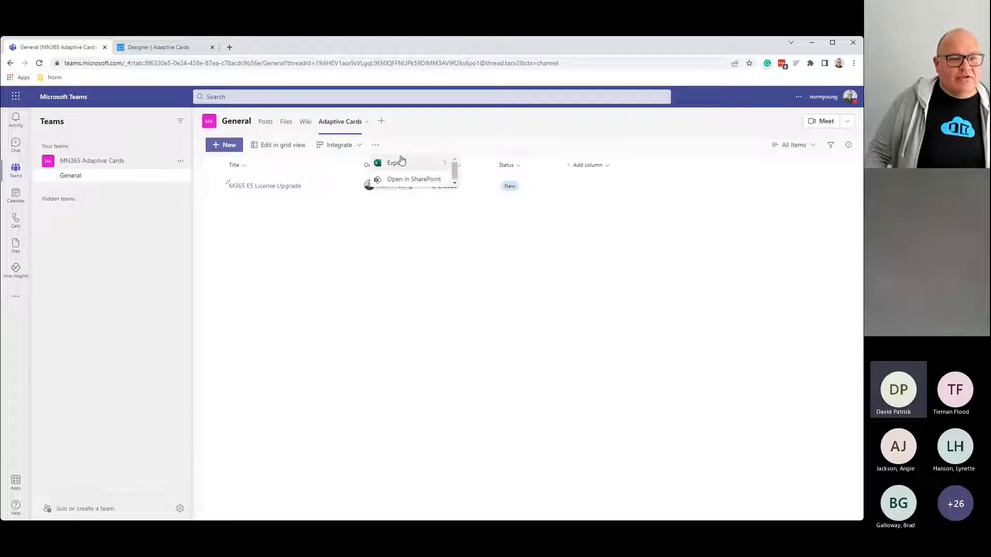
left_click(360, 147)
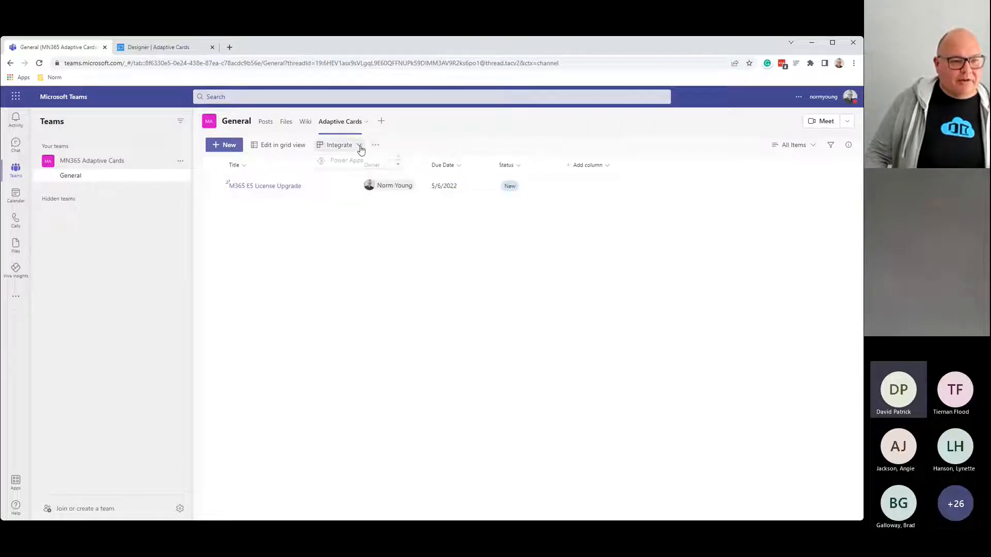
mouse_move(354, 163)
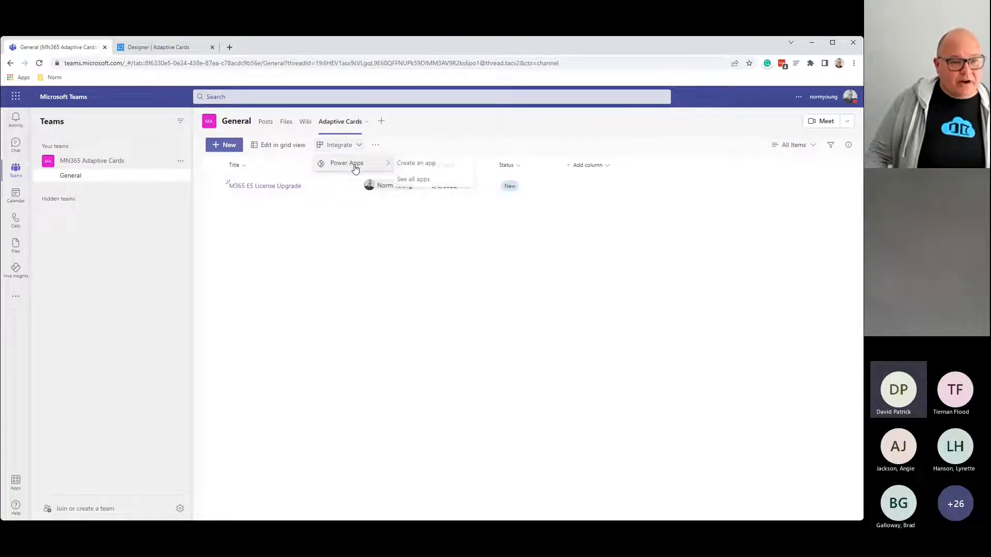
left_click(375, 147)
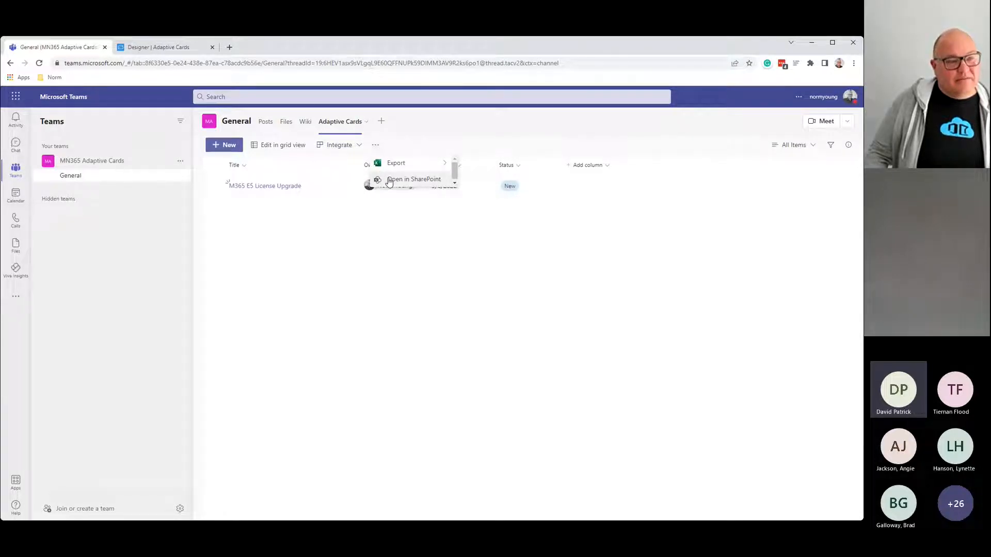
left_click(390, 182)
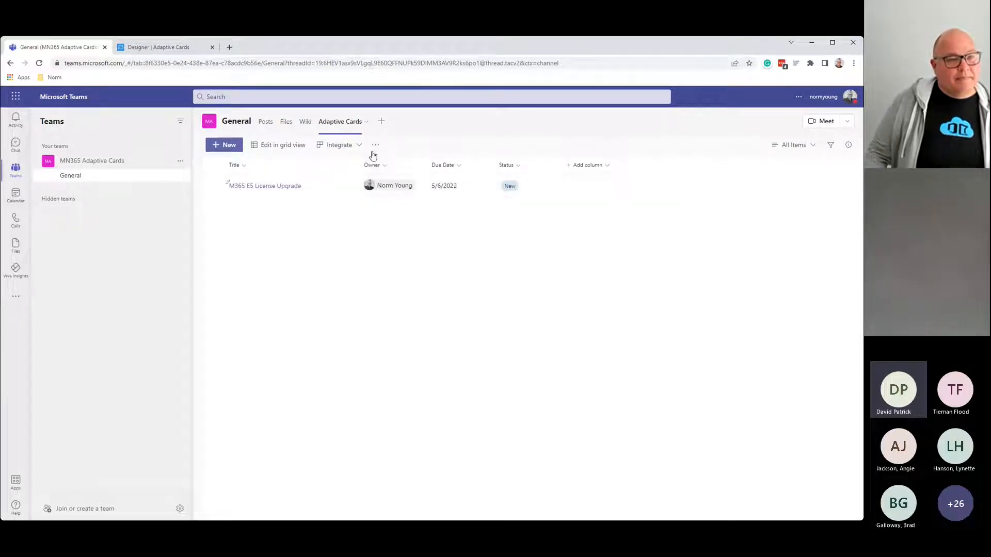
left_click(374, 146)
left_click(392, 180)
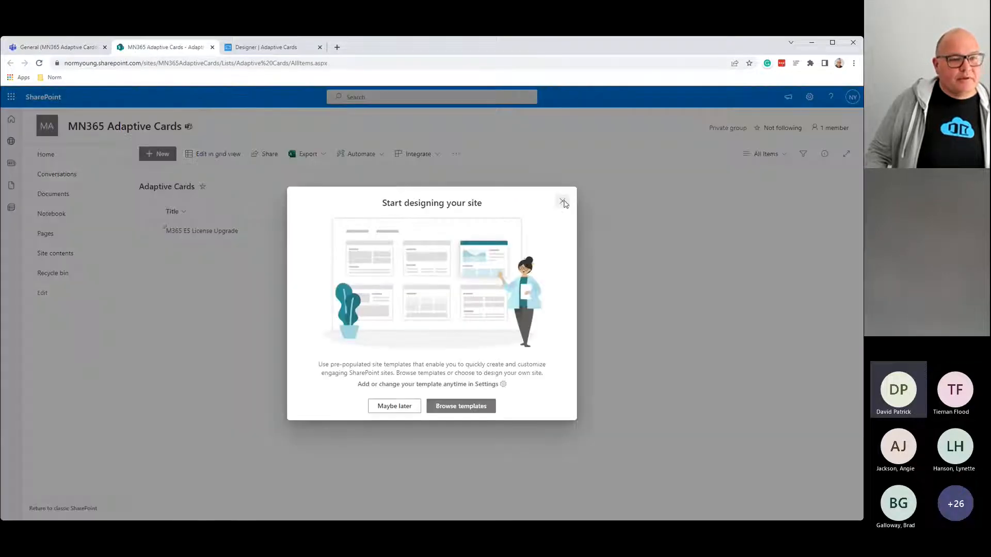
Step: Close the site-design prompt and go to Integrate > Power Automate > See your flows
left_click(562, 201)
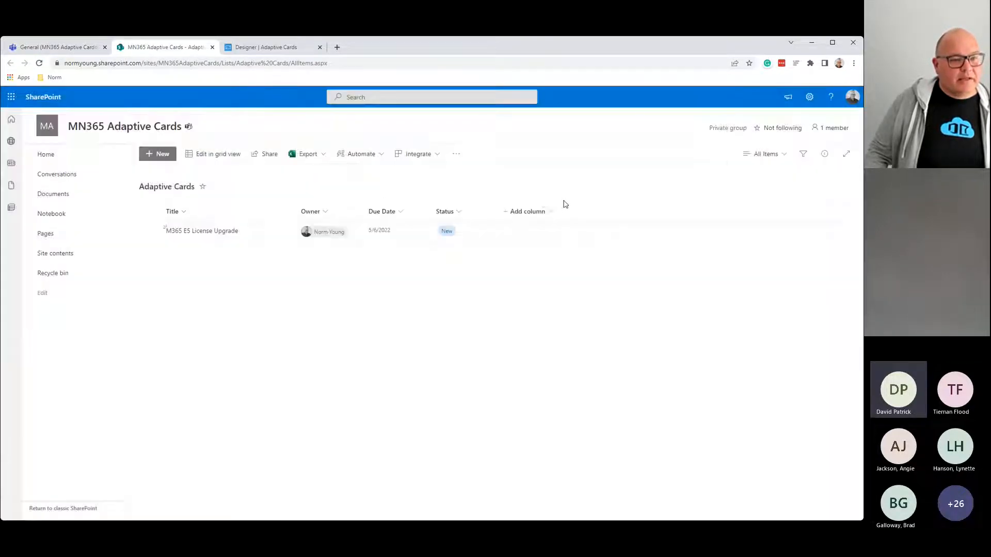
left_click(436, 153)
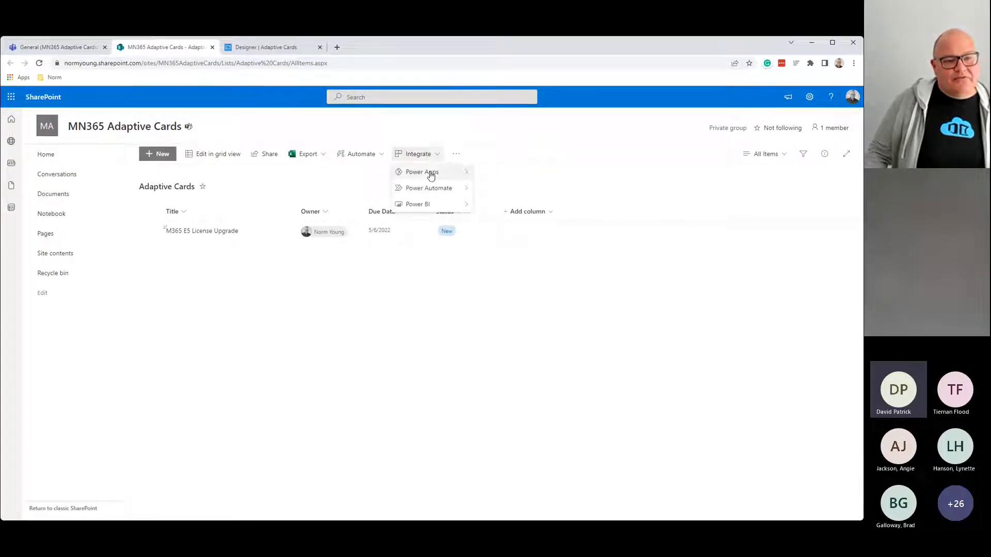
mouse_move(432, 171)
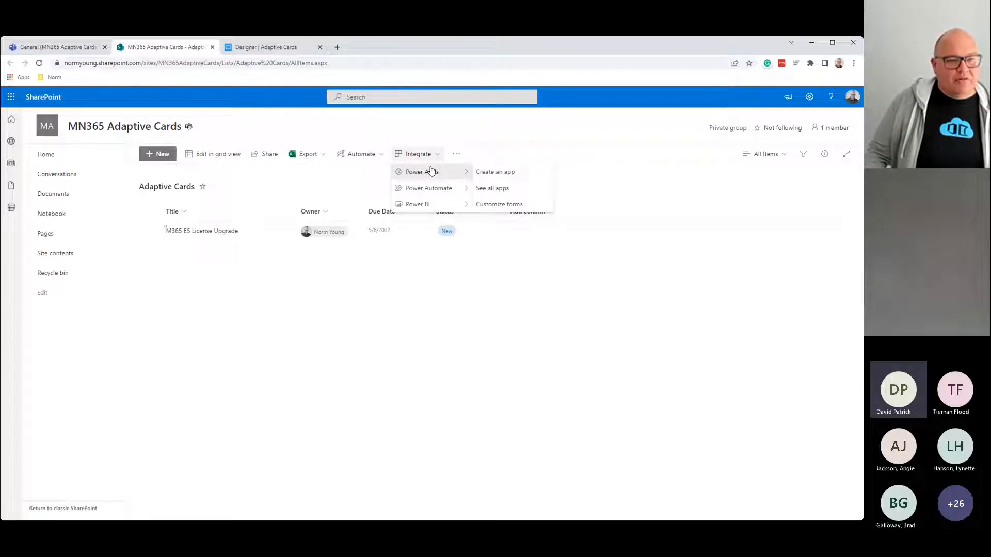
mouse_move(427, 190)
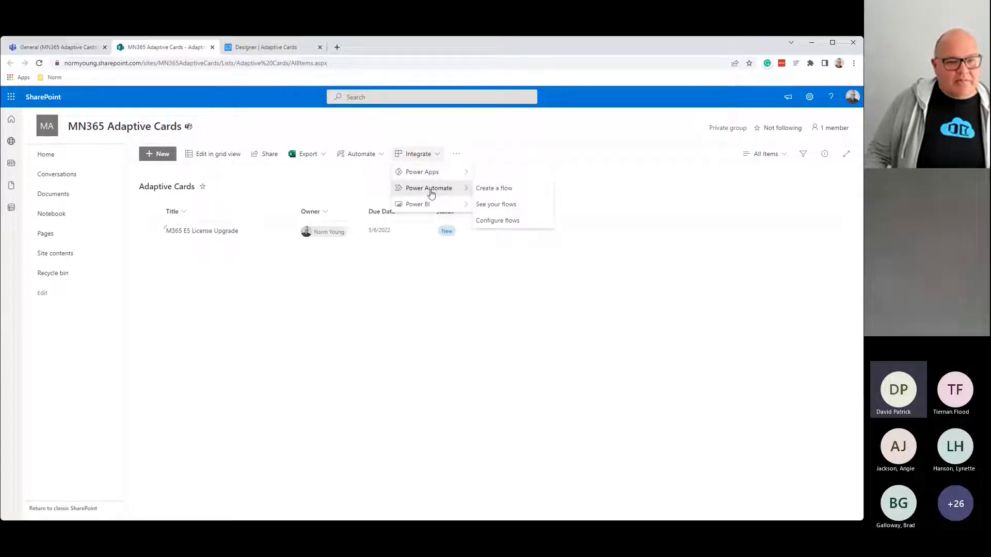
left_click(511, 206)
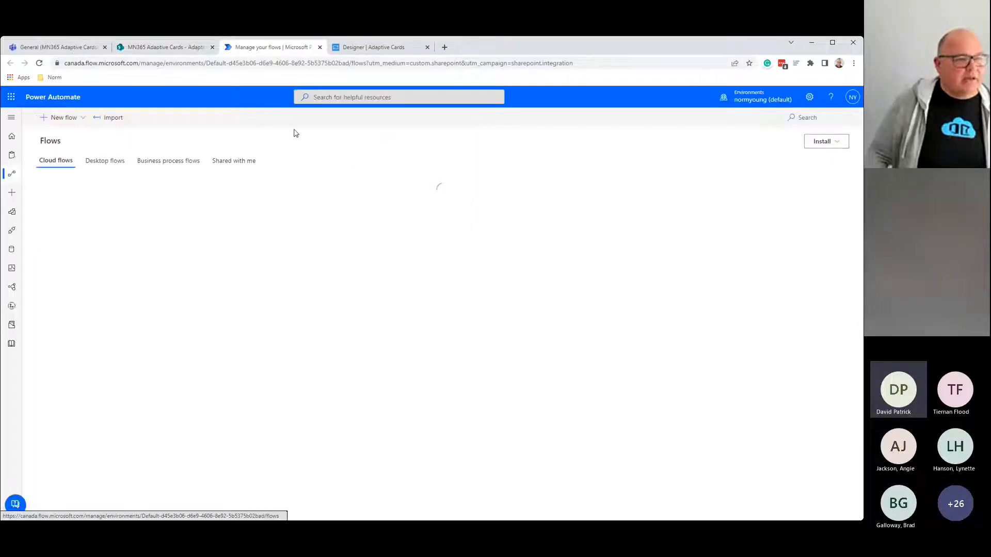
left_click(61, 119)
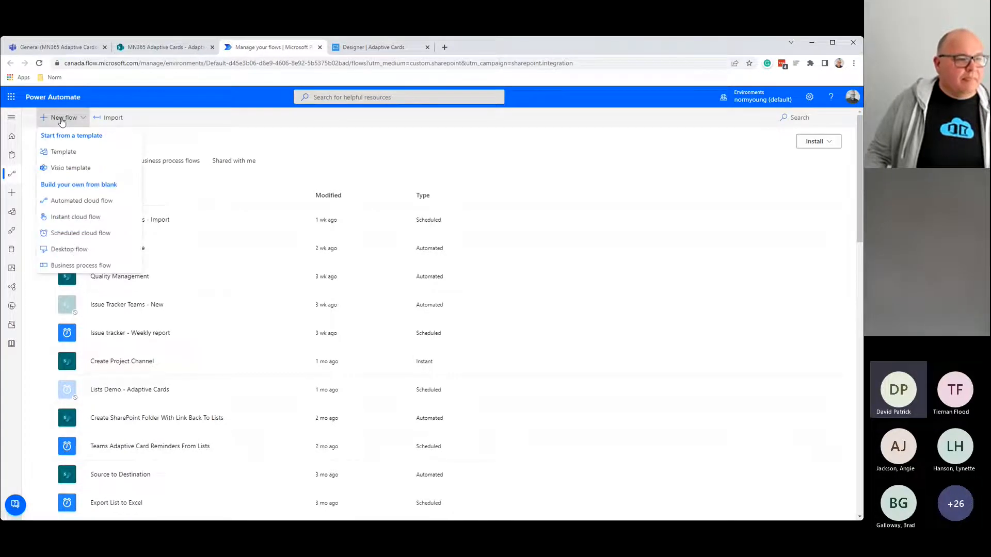
Step: Create a scheduled cloud flow named MN365 Demo that repeats every 1 day
left_click(81, 233)
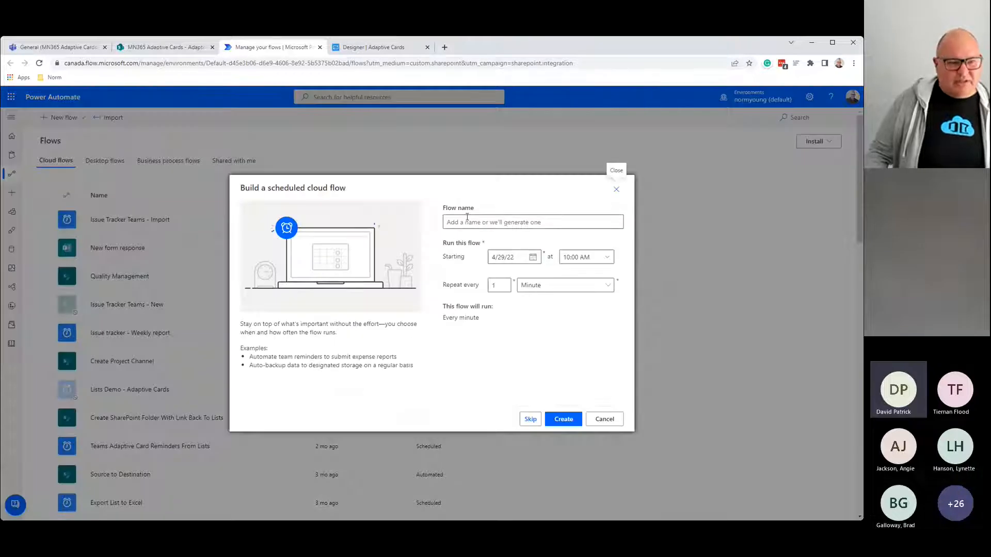
type("MN365")
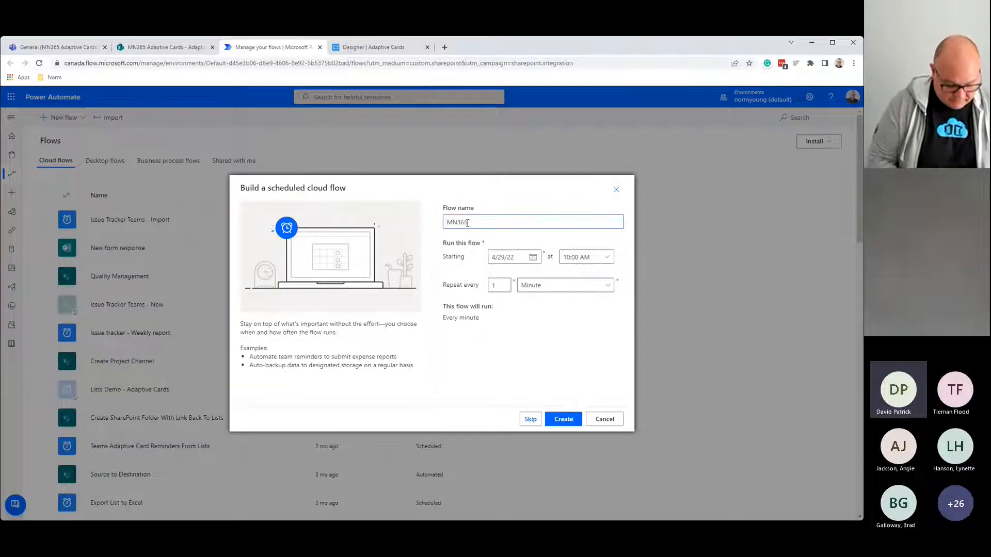
type(" Demo")
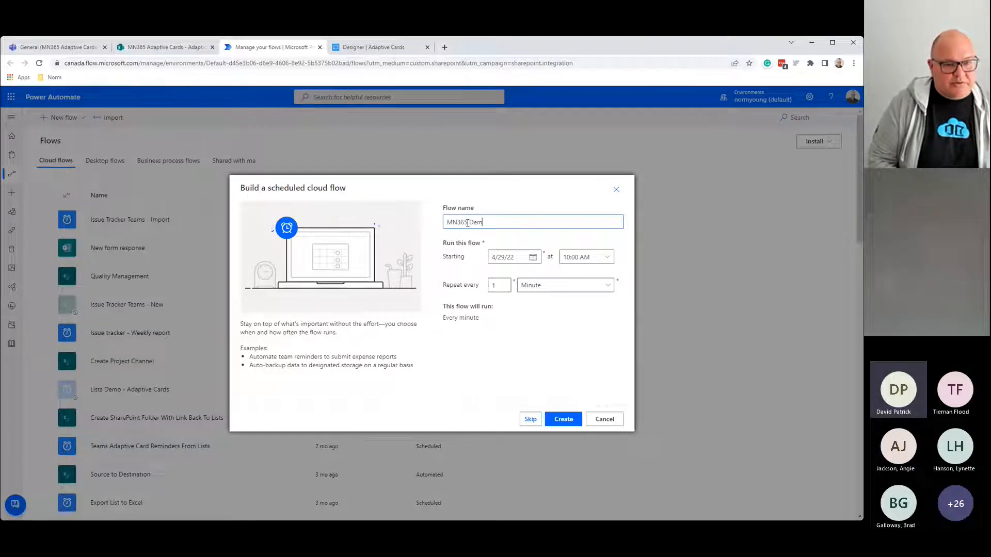
left_click(556, 288)
left_click(549, 334)
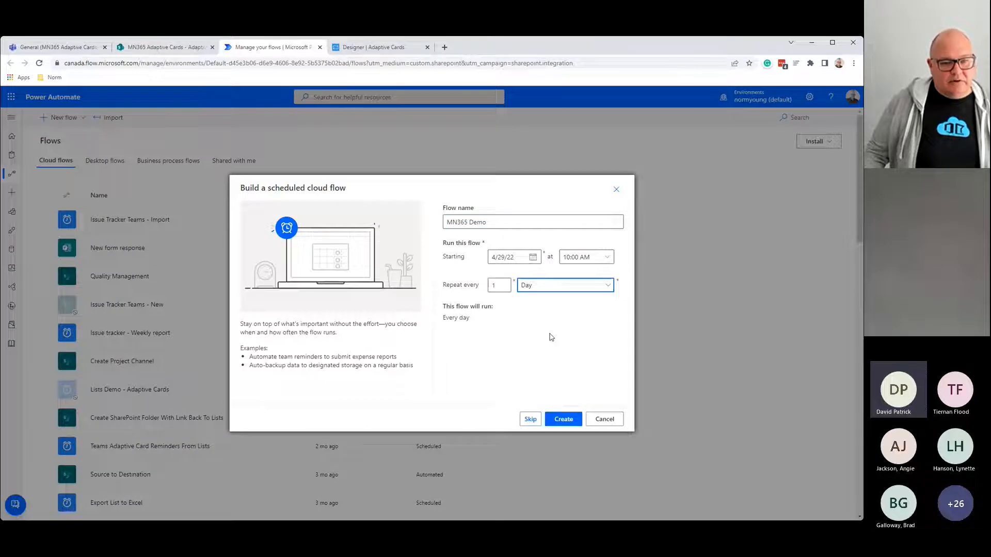
left_click(562, 421)
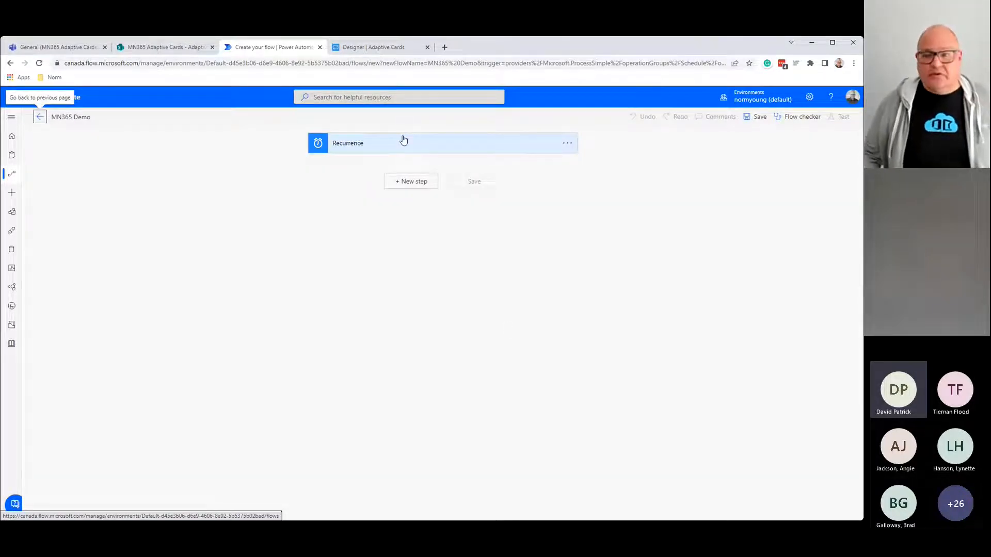
left_click(420, 183)
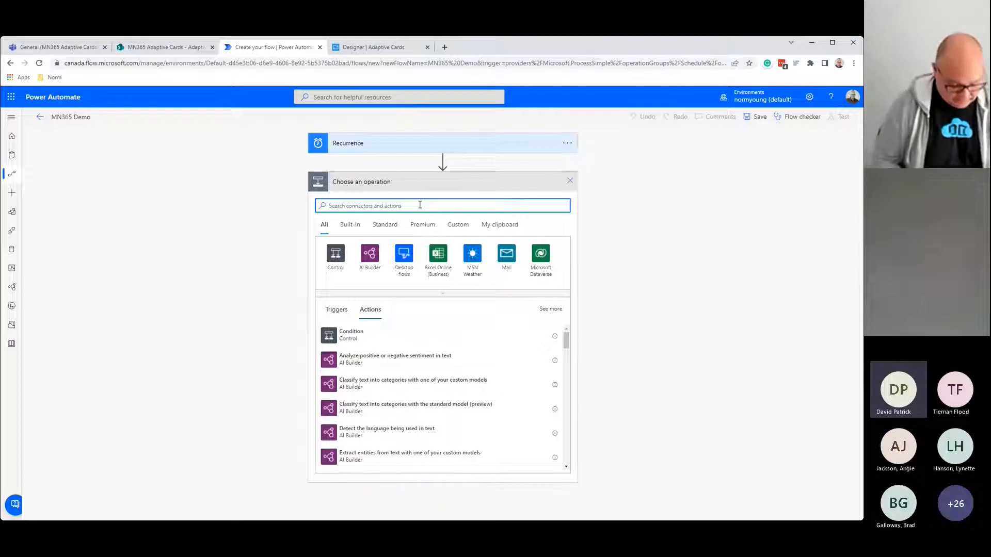
Step: Search 'variable' and add an Initialize variable action after Recurrence
type("variabl")
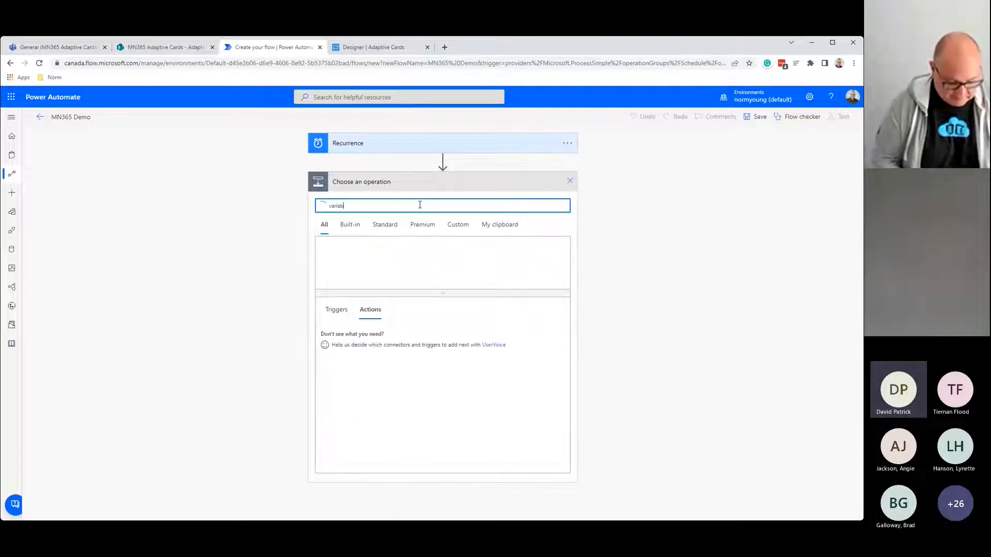
type("e")
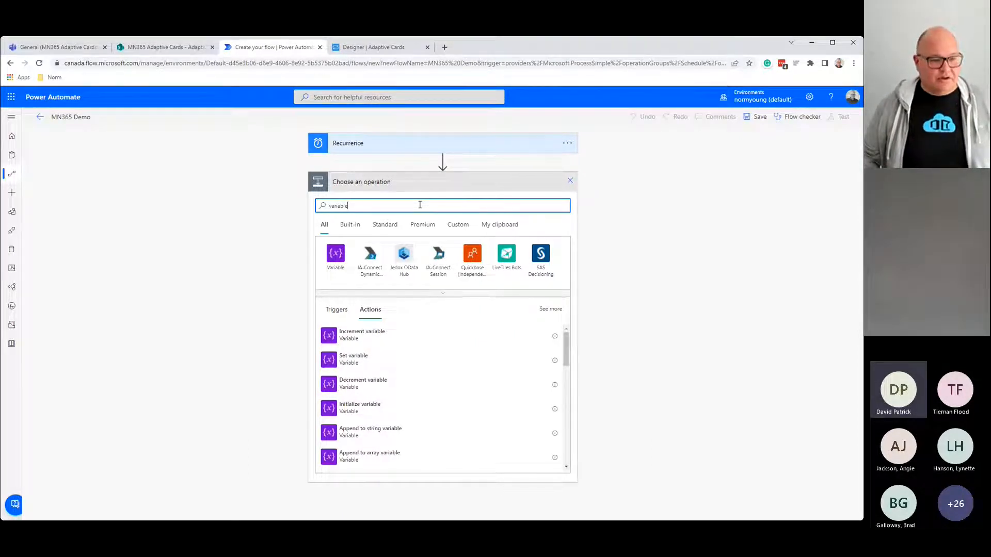
left_click(359, 408)
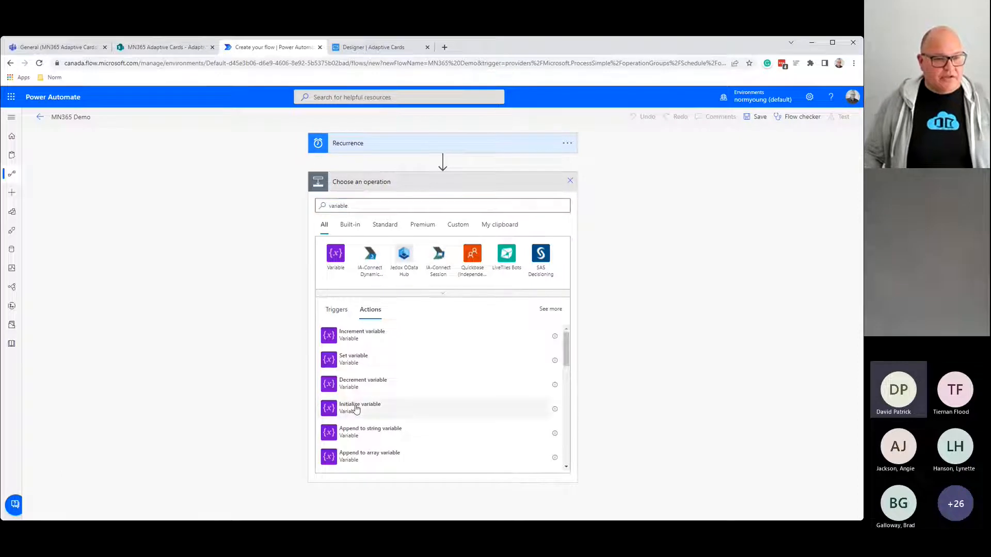
left_click(567, 182)
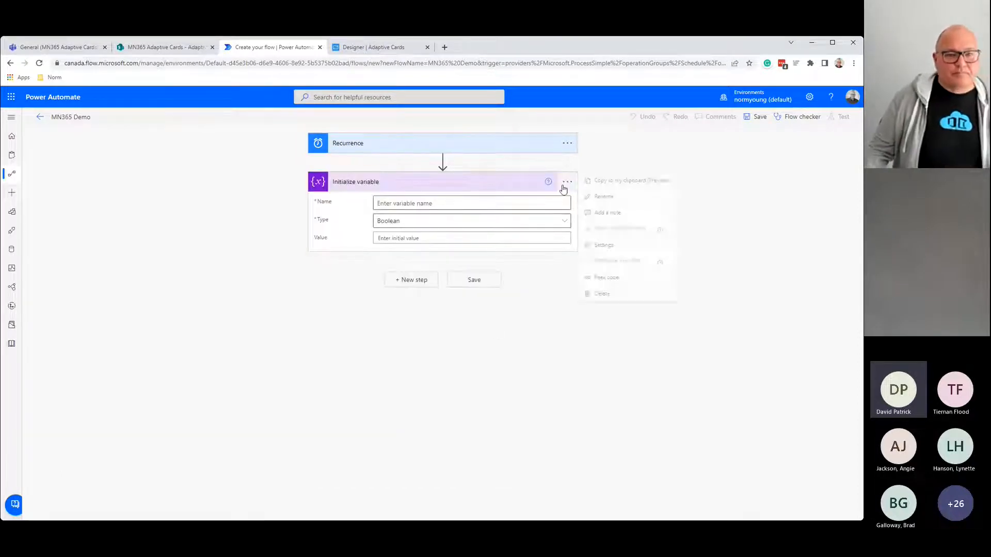
Step: Retitle the step 'Initialize variable - varDate' and define a String variable named varDate
left_click(591, 196)
left_click(416, 181)
type("- ")
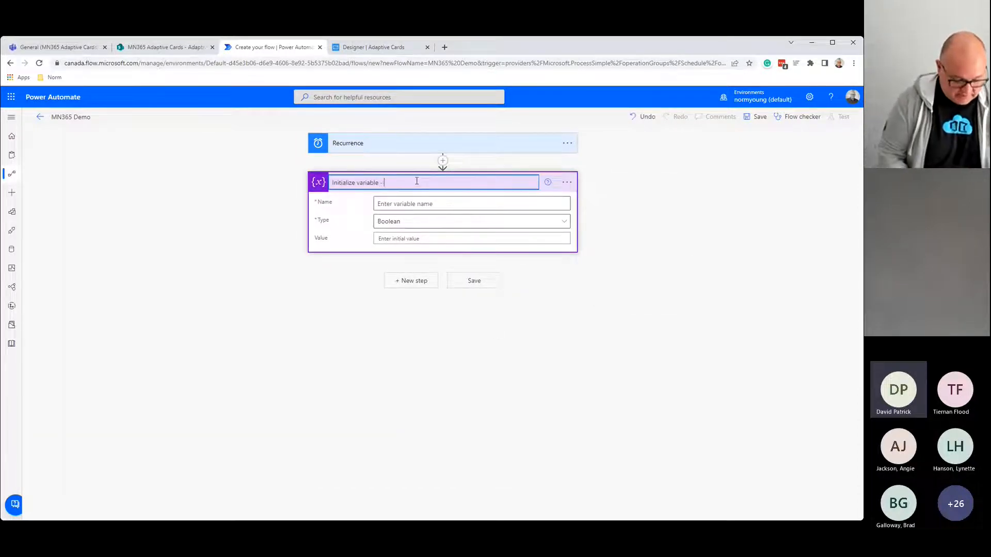
type("varDate")
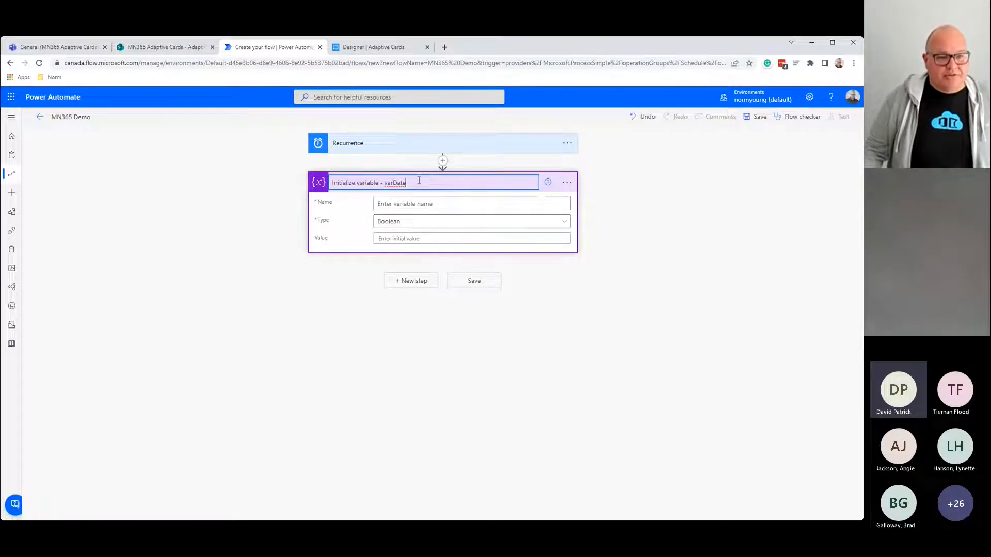
left_click(419, 203)
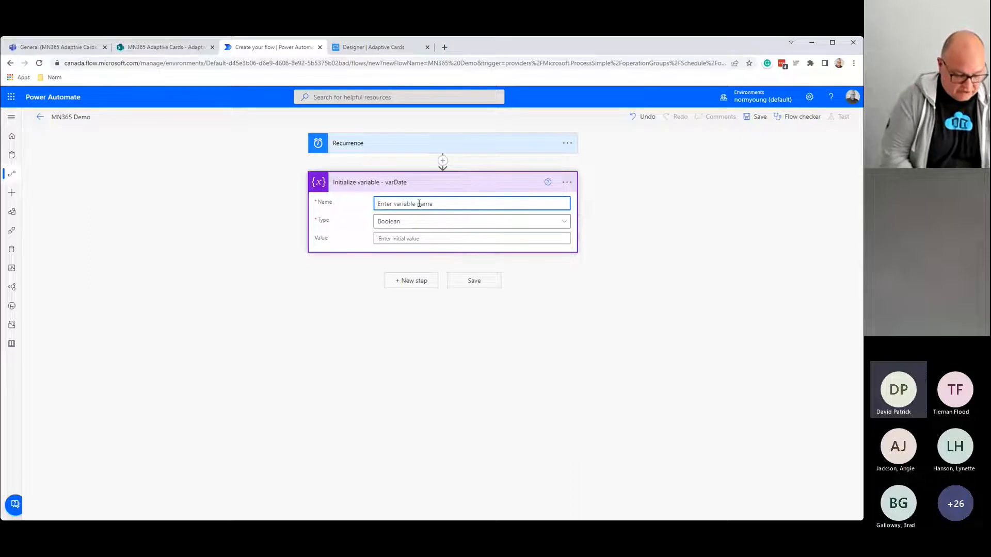
type("varDate")
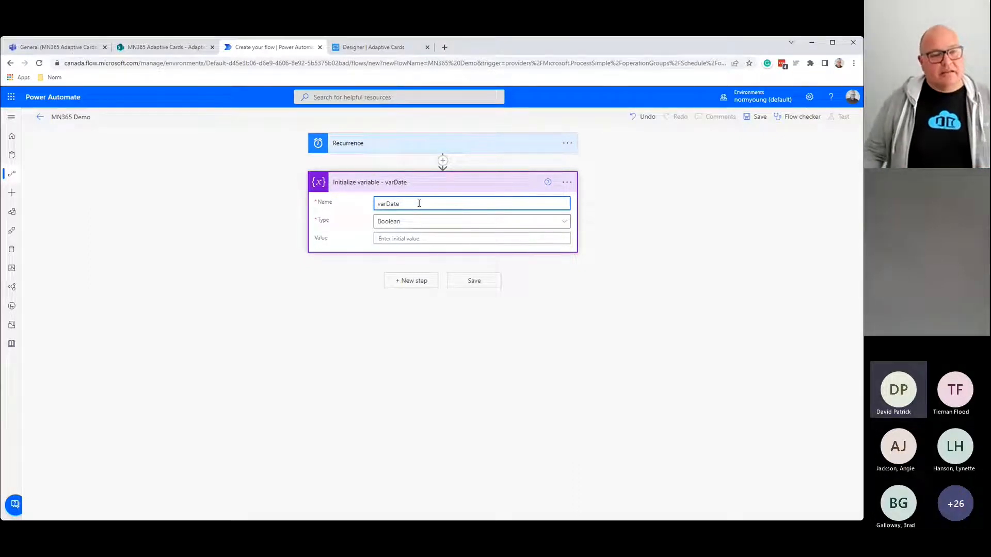
left_click(560, 224)
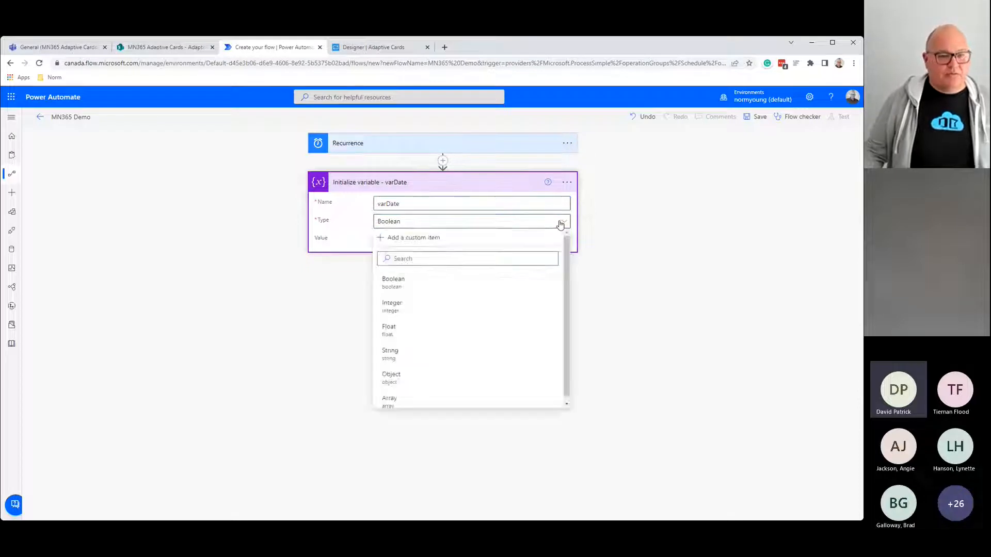
left_click(450, 356)
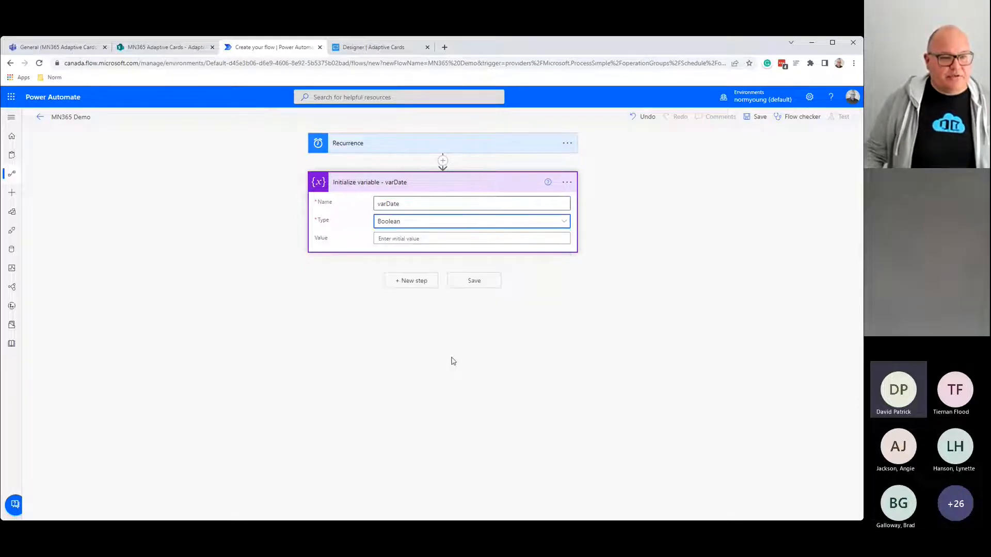
left_click(387, 240)
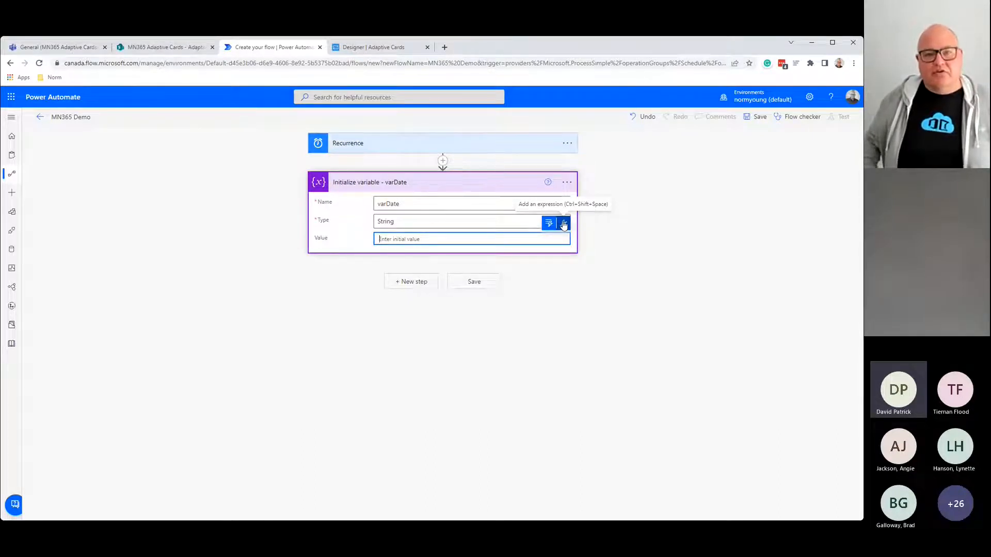
Step: Close the Power Automate settings without changes and return to varDate's empty initial value field
left_click(810, 97)
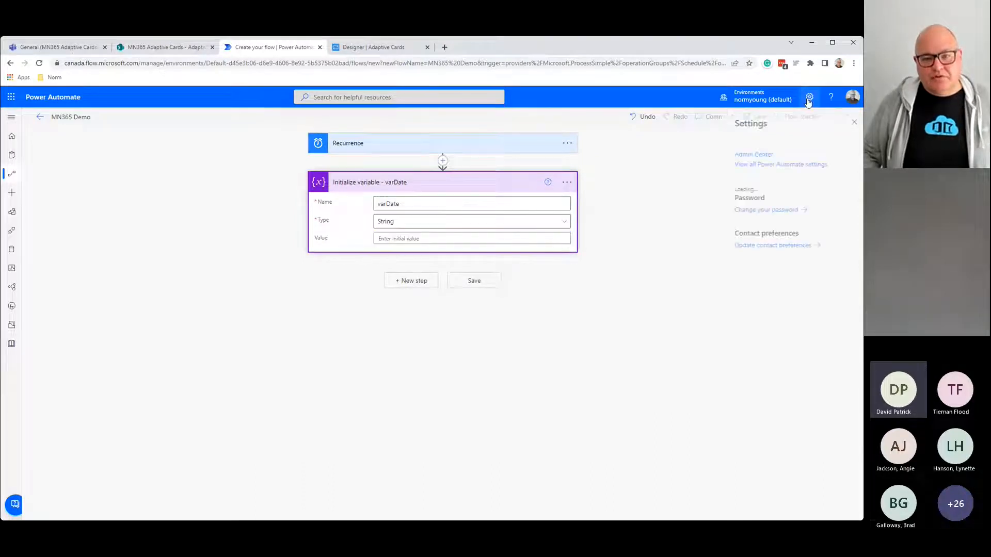
left_click(745, 165)
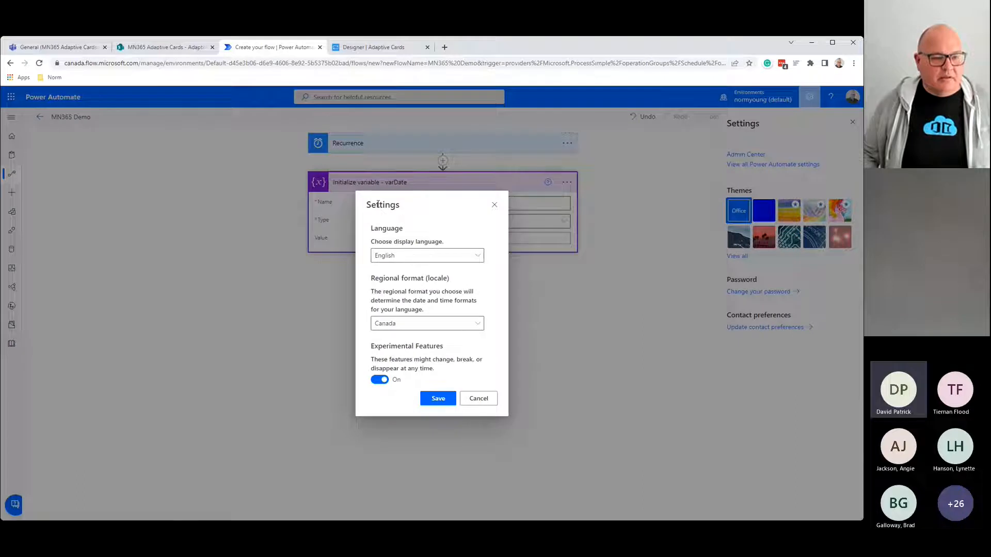
left_click(470, 398)
left_click(405, 239)
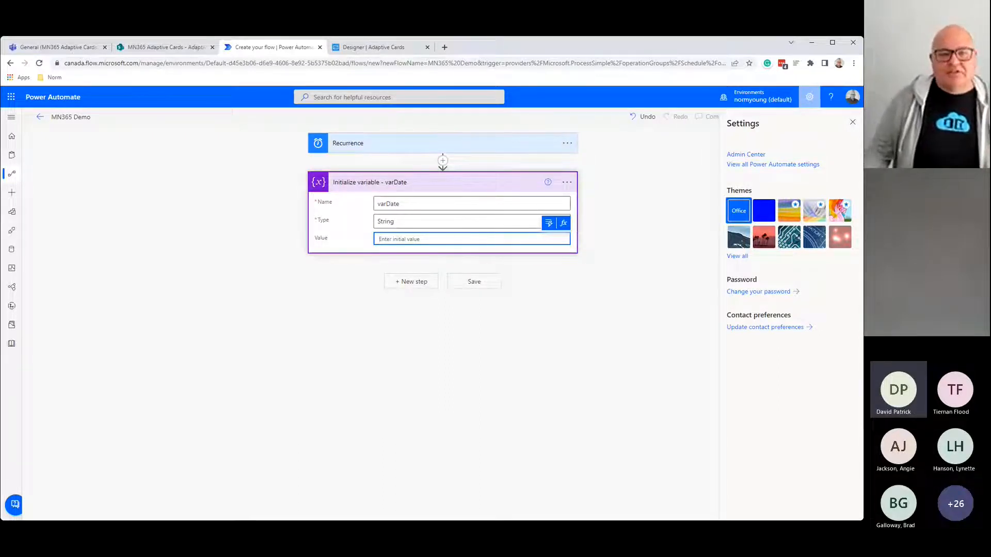
left_click(640, 235)
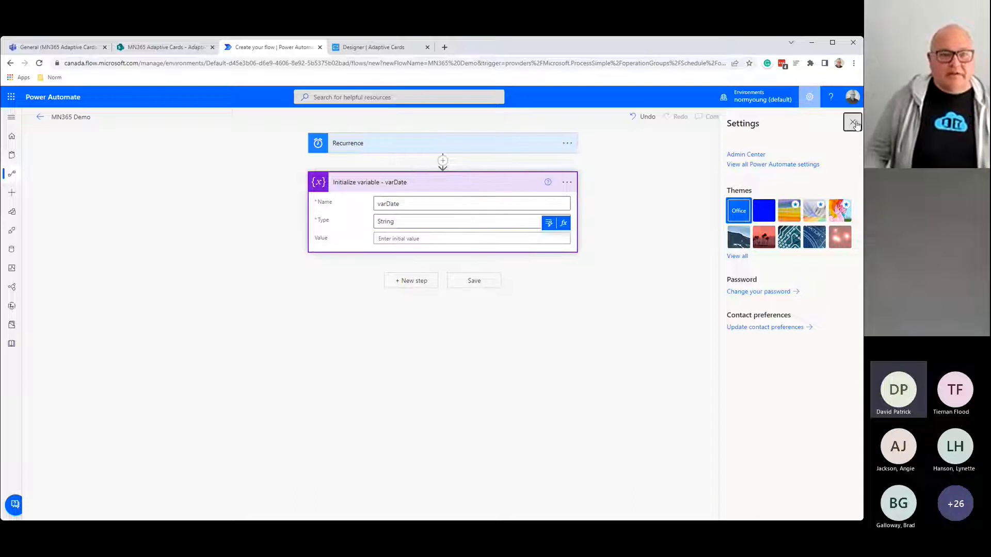
left_click(554, 236)
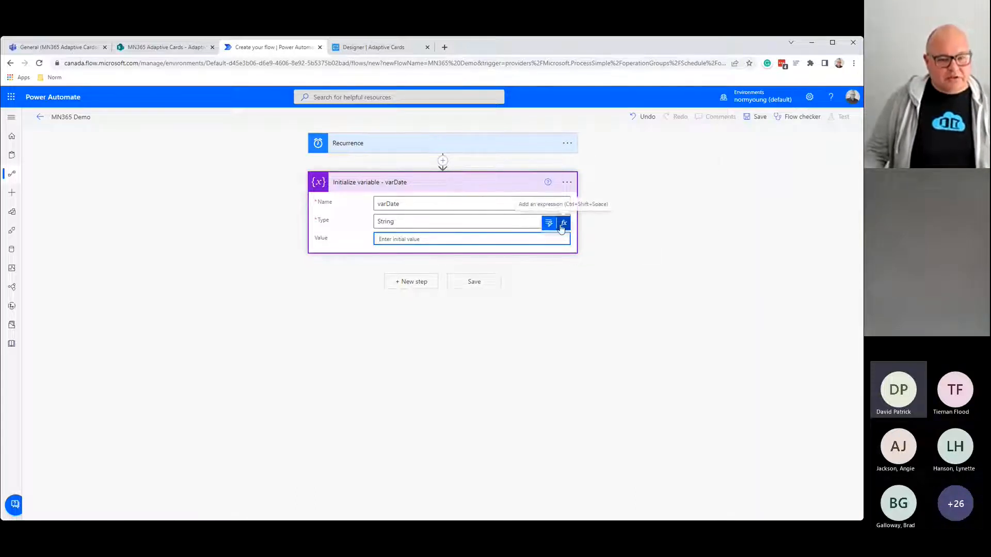
Step: Zoom the page in and clear stray text typed into the value field
left_click(562, 226)
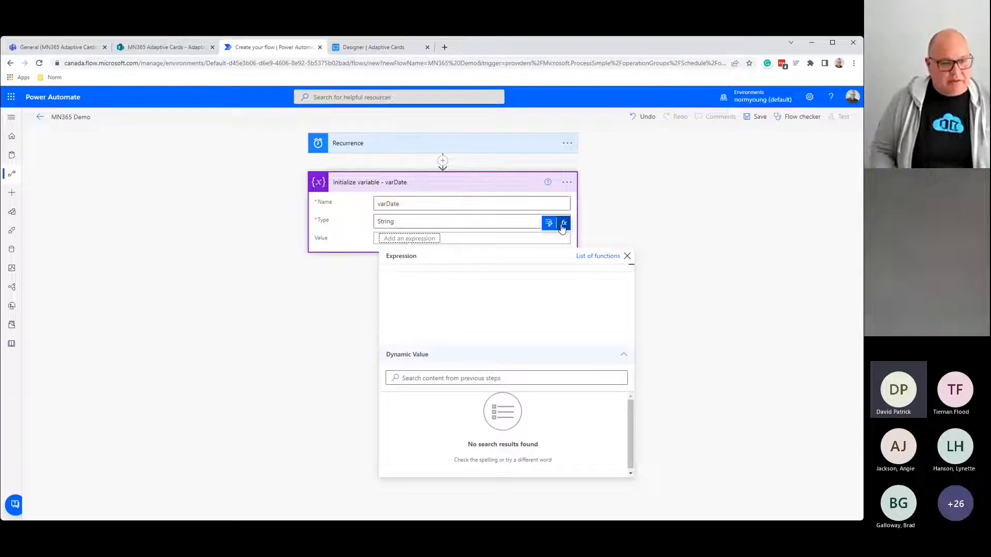
type("dd")
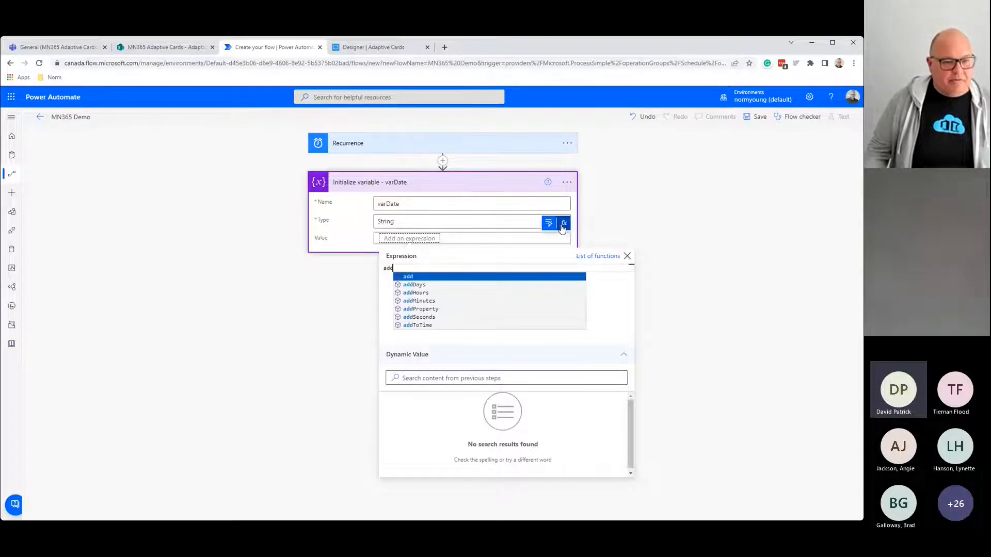
key("ctrl+plus")
key("ctrl+plus")
left_click(402, 280)
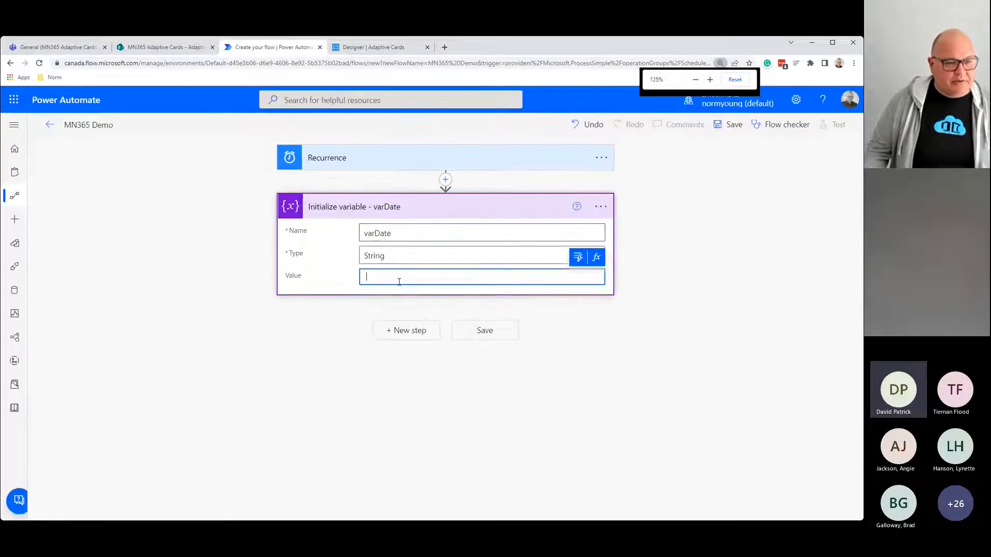
key("ctrl+plus")
type("add")
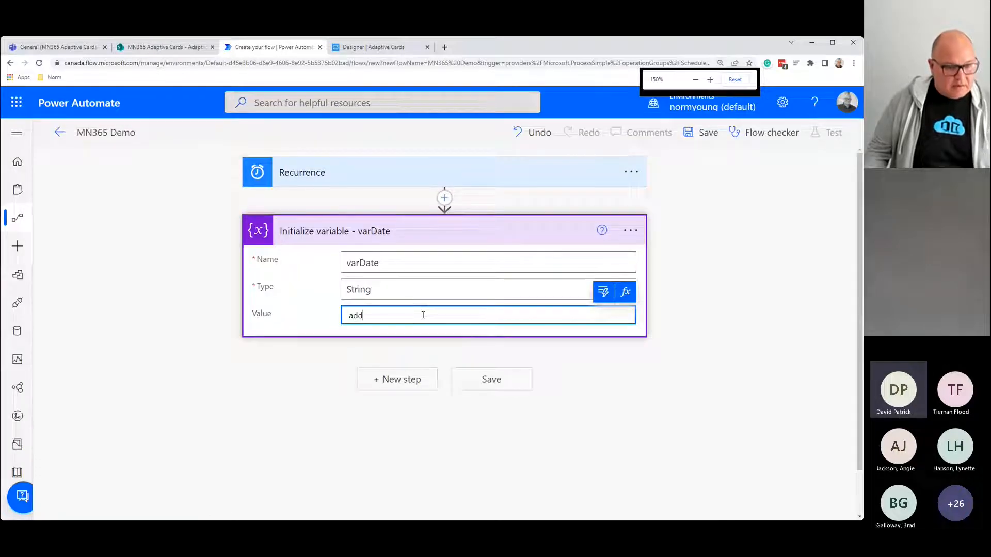
key("BackSpace")
key("BackSpace")
key("BackSpace")
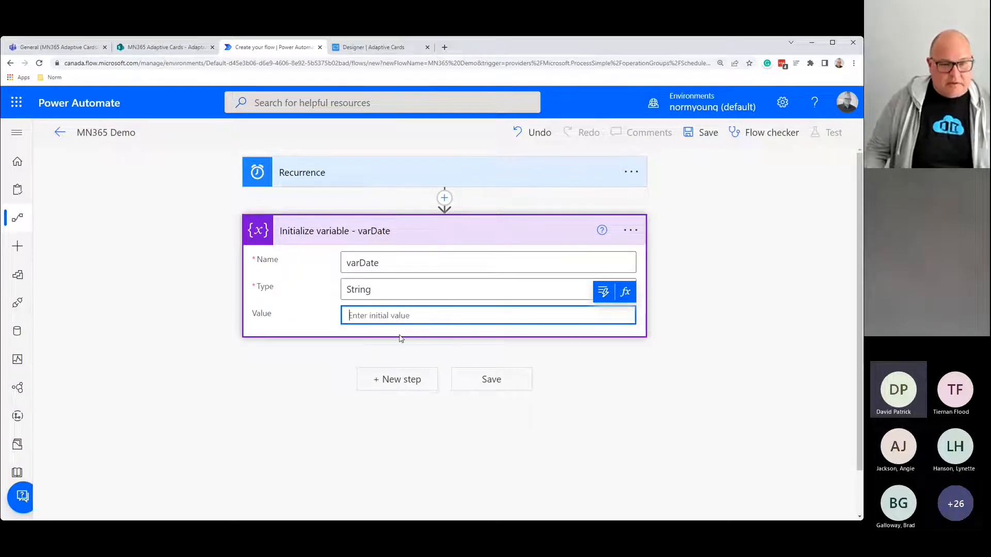
Step: Enter the expression addDays(utcNow(), 7, 'yyyy-MM-dd') as varDate's initial value
left_click(626, 292)
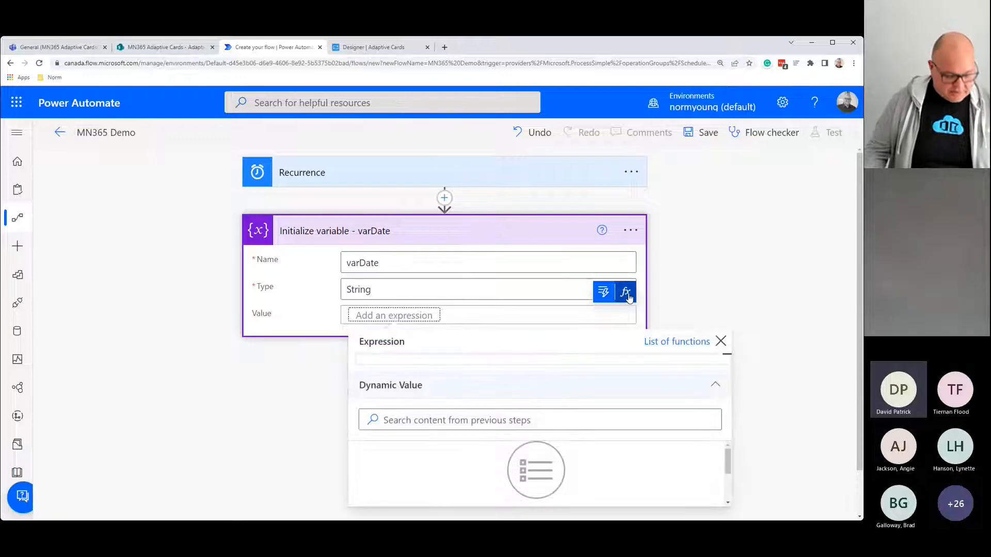
type("add")
key("Down")
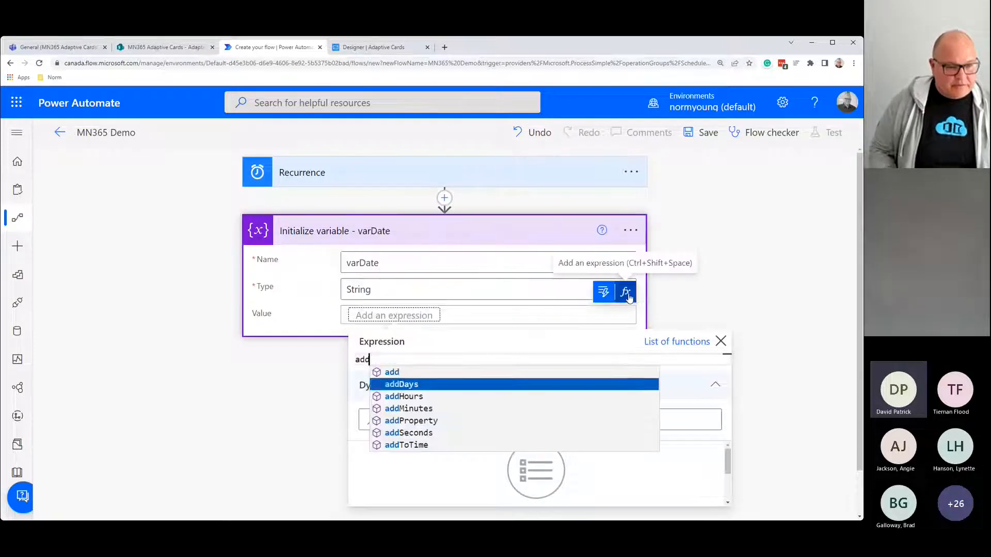
key("Return")
type("(")
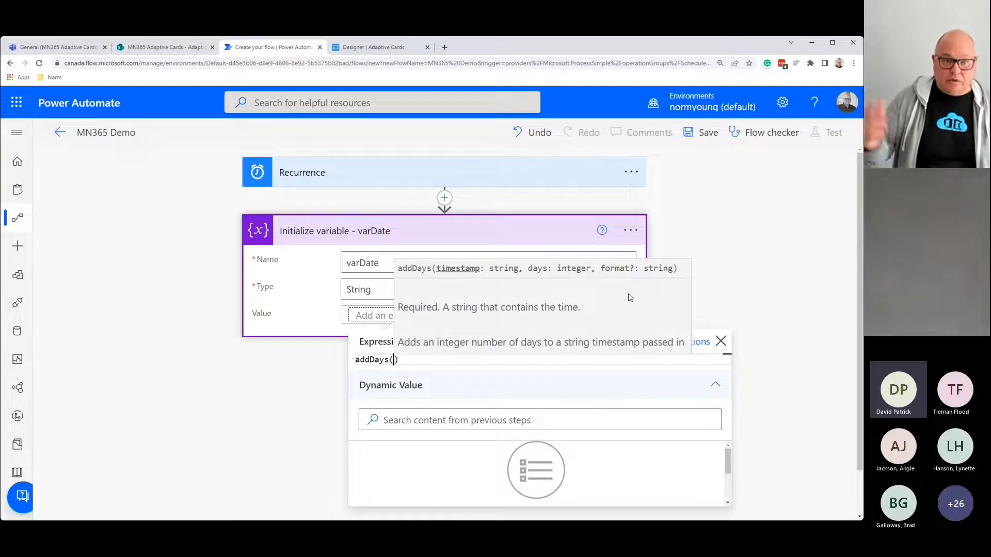
type("utc")
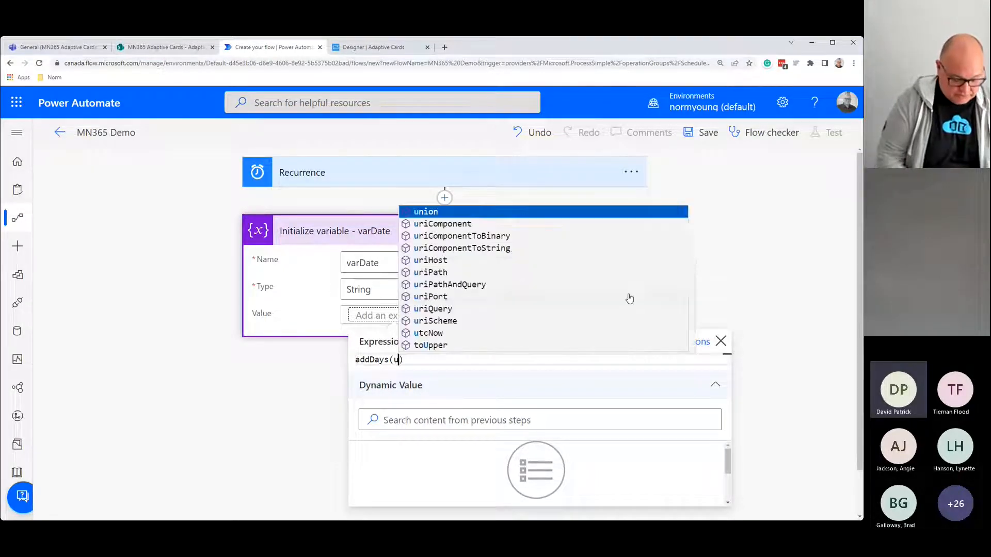
type("n")
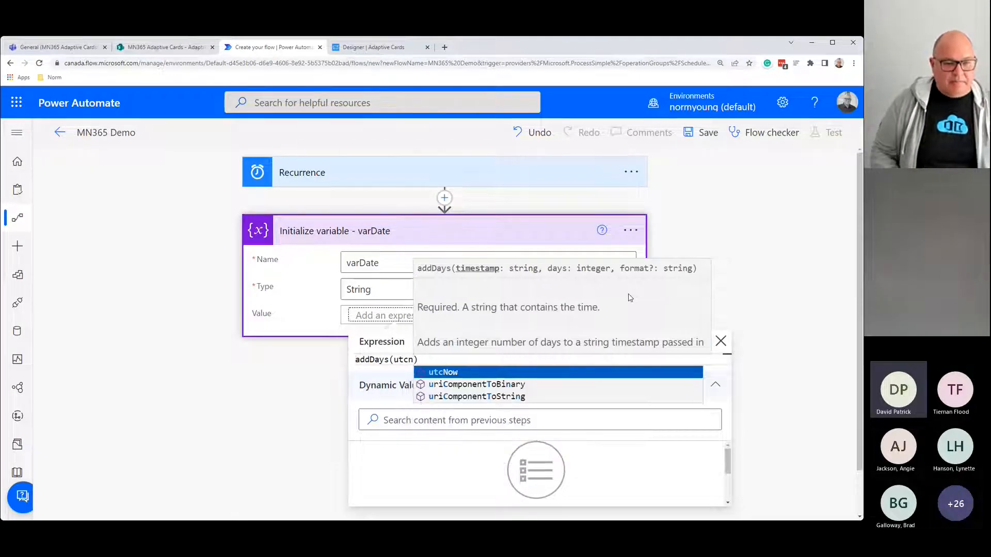
key("Tab")
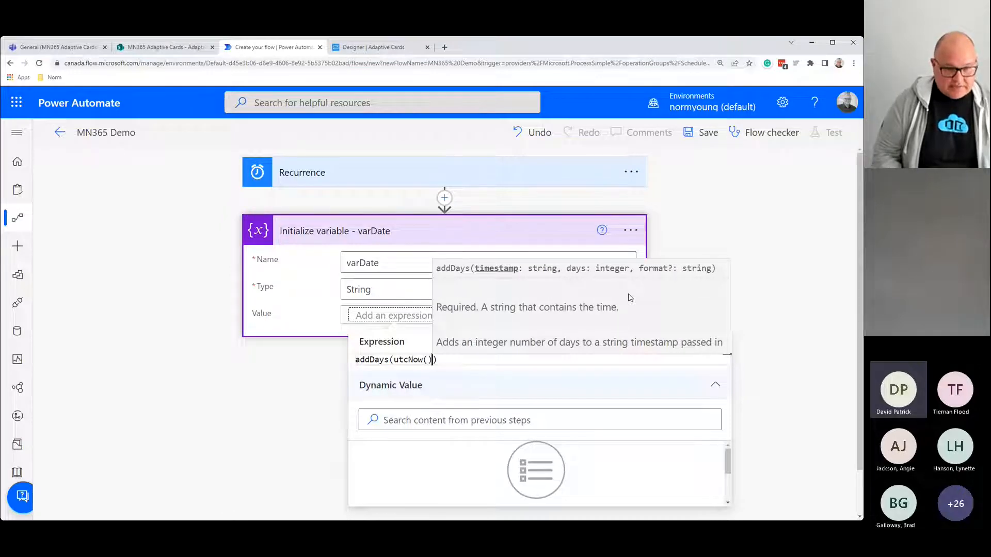
type(", ")
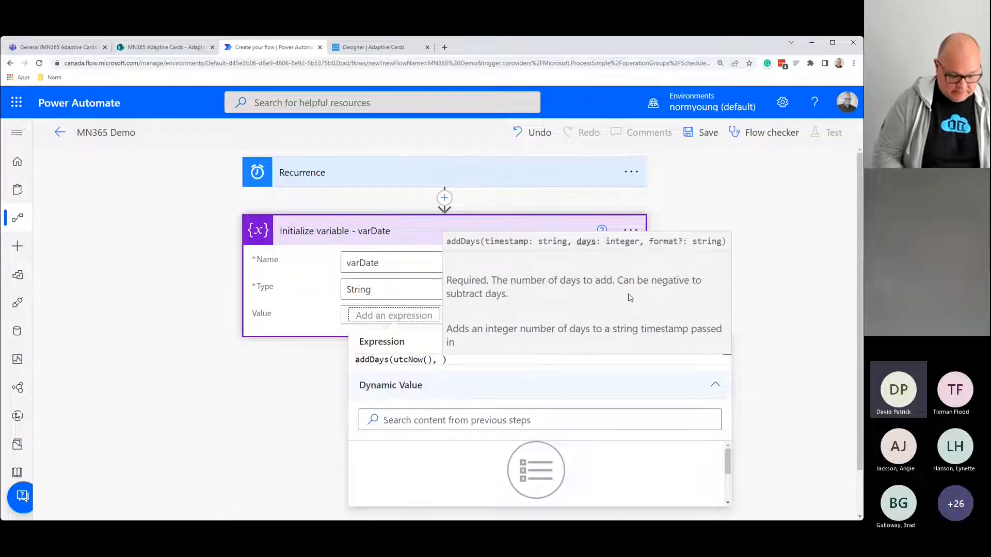
type("7")
type(", ")
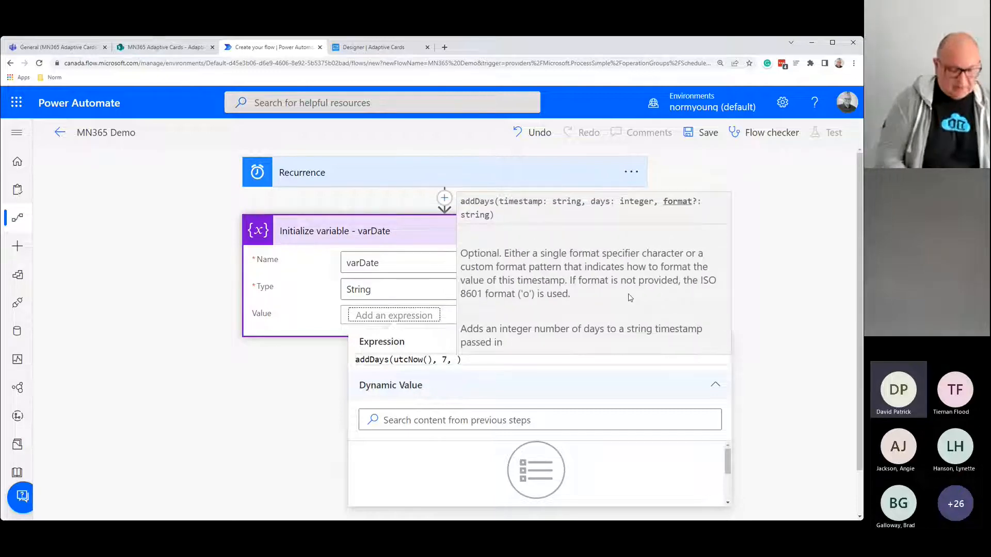
type("'yyyy-MM")
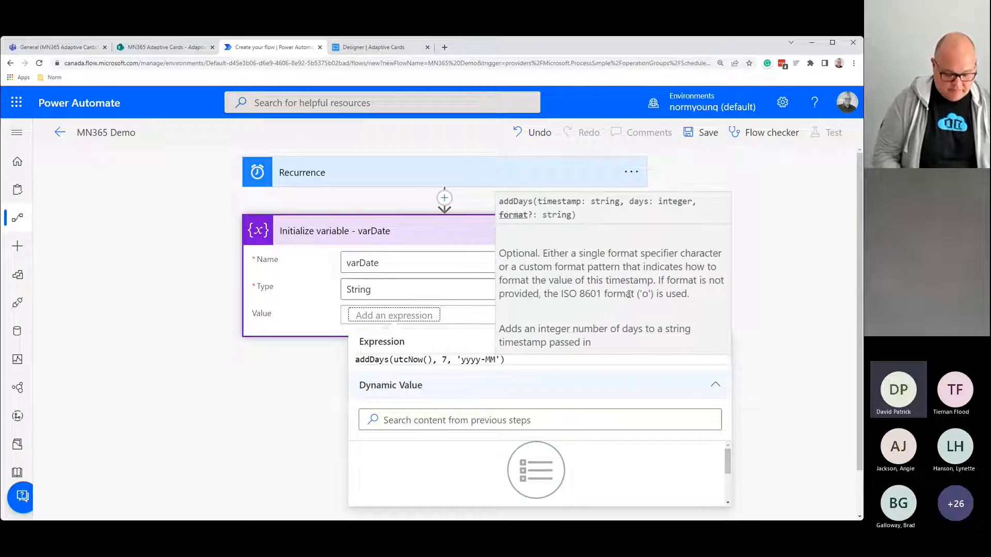
type("-dd")
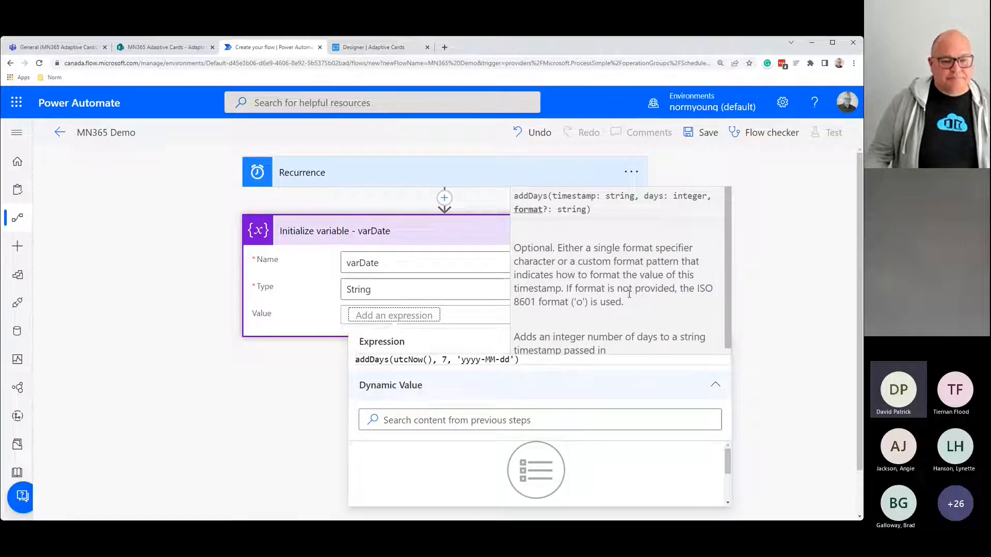
key("Return")
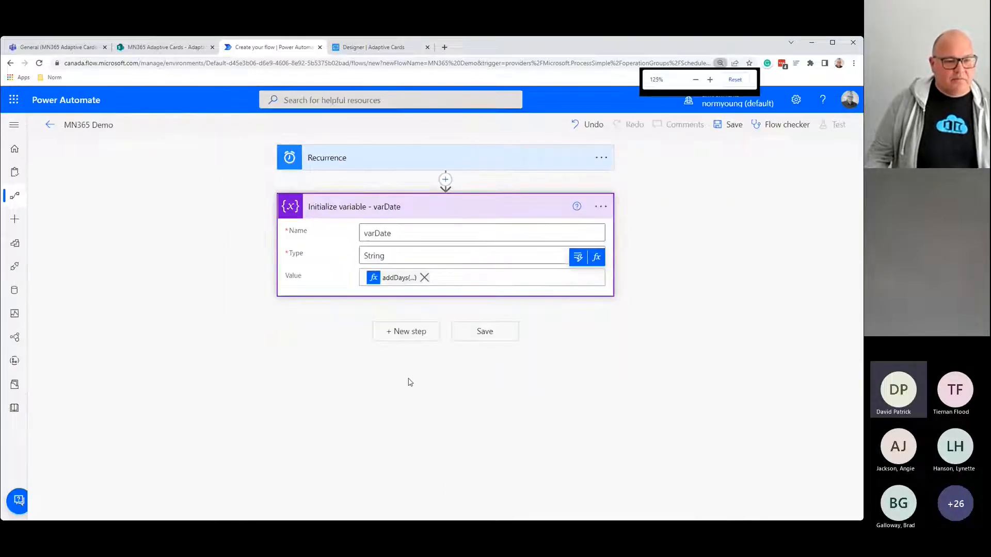
Step: Add a new step by searching 'sharepoint' and choosing the Get items action
left_click(407, 339)
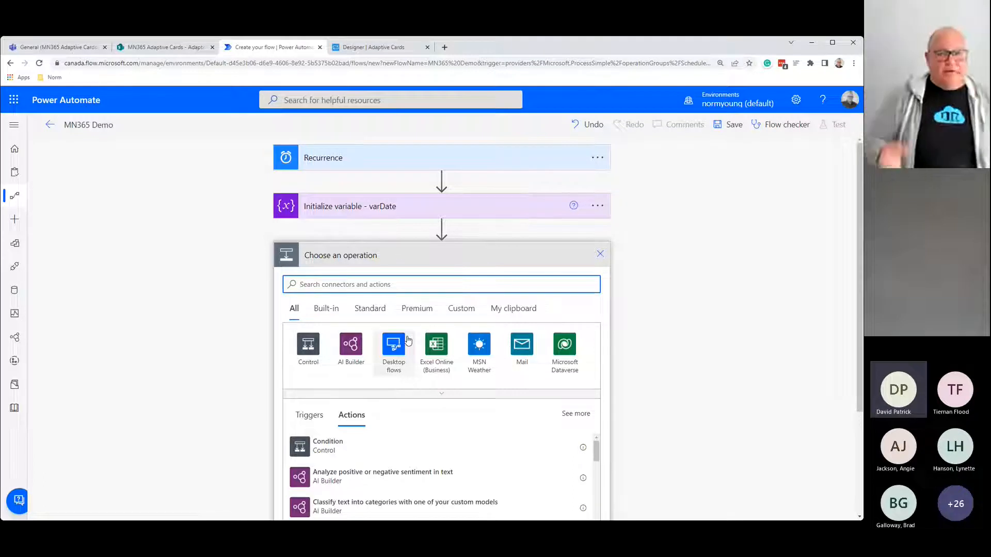
left_click(422, 289)
type("sharepoint")
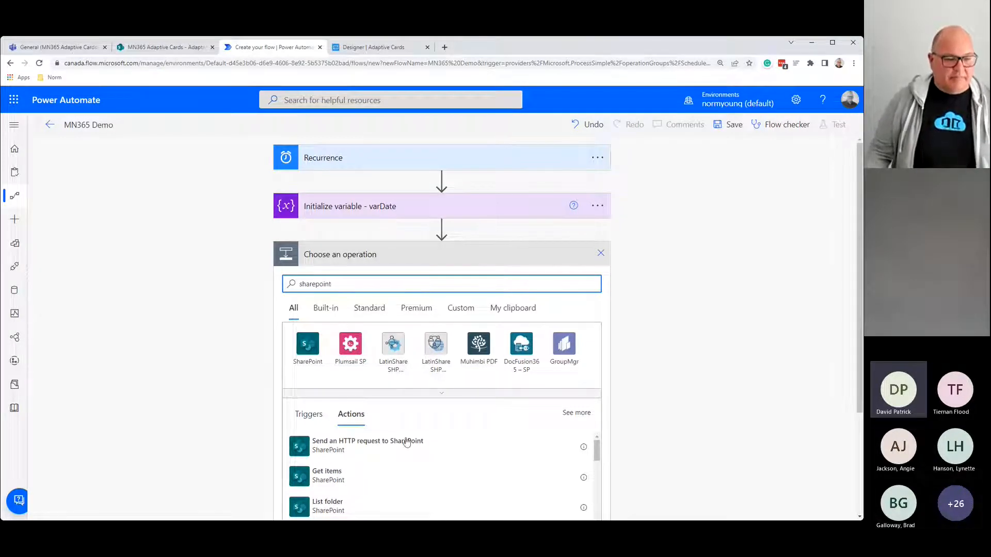
left_click(336, 478)
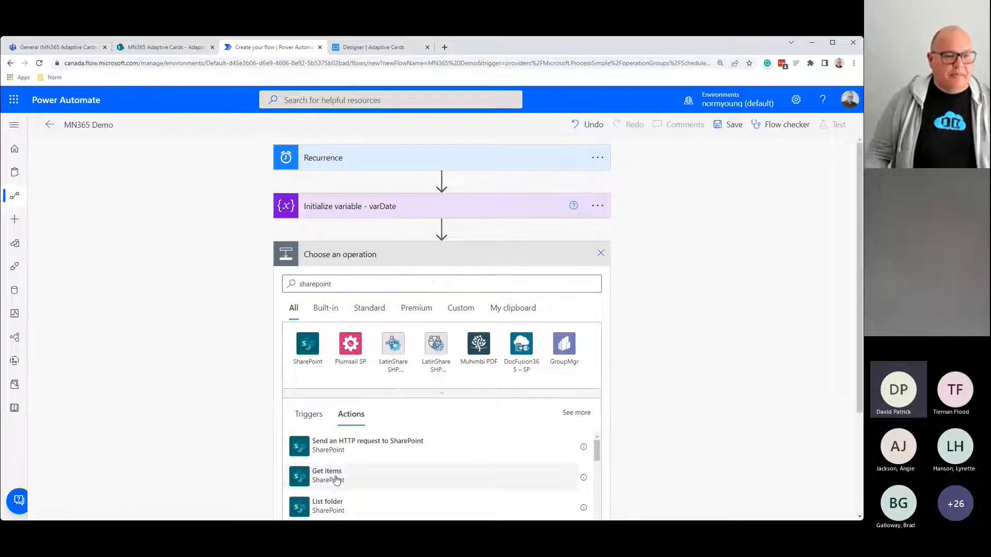
left_click(607, 260)
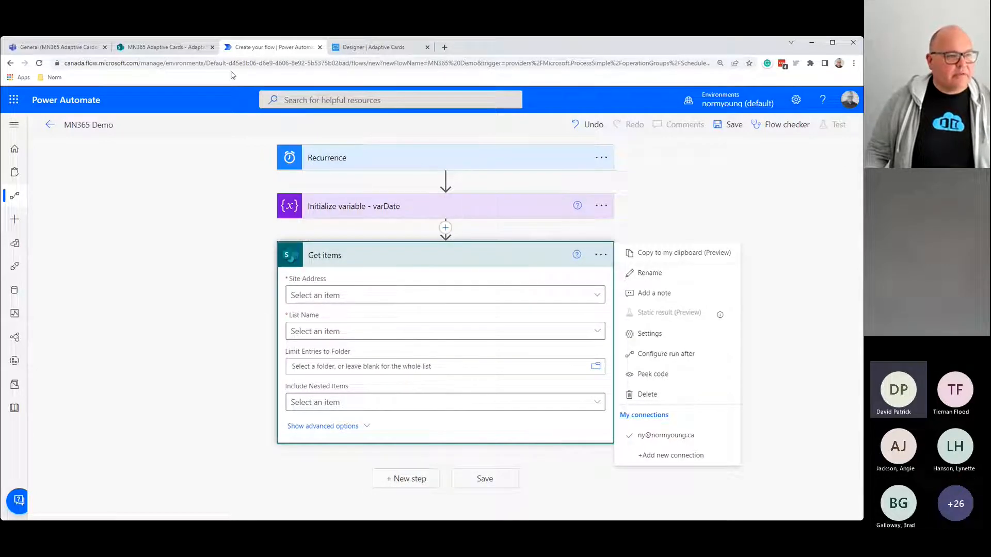
Step: Rename the Get items action to 'Get items - Adaptive Cards'
left_click(164, 47)
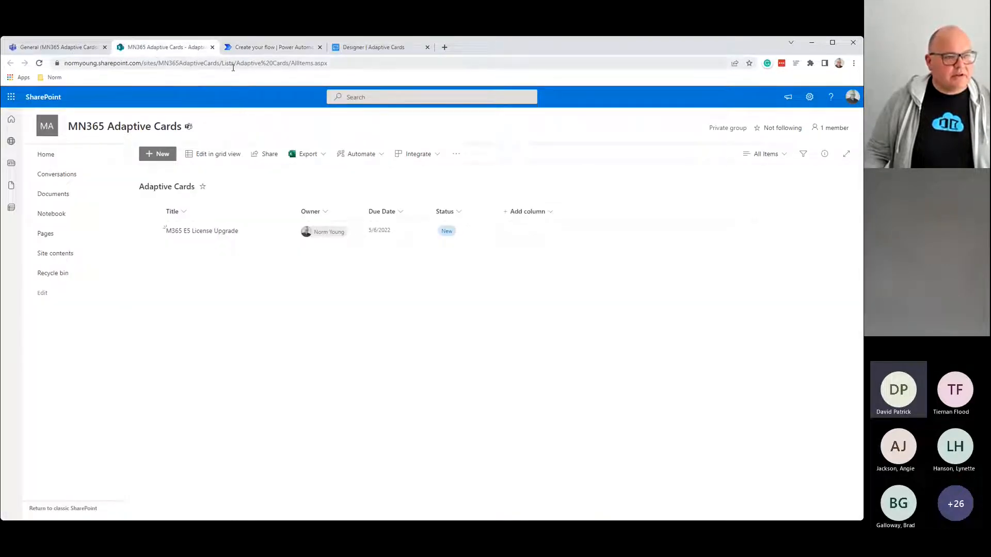
left_click(255, 46)
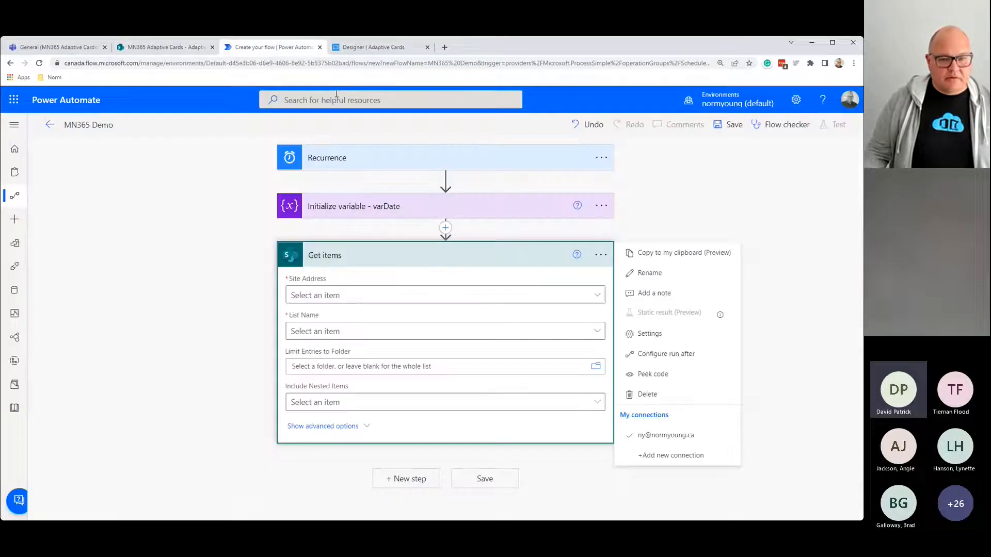
left_click(671, 274)
left_click(381, 254)
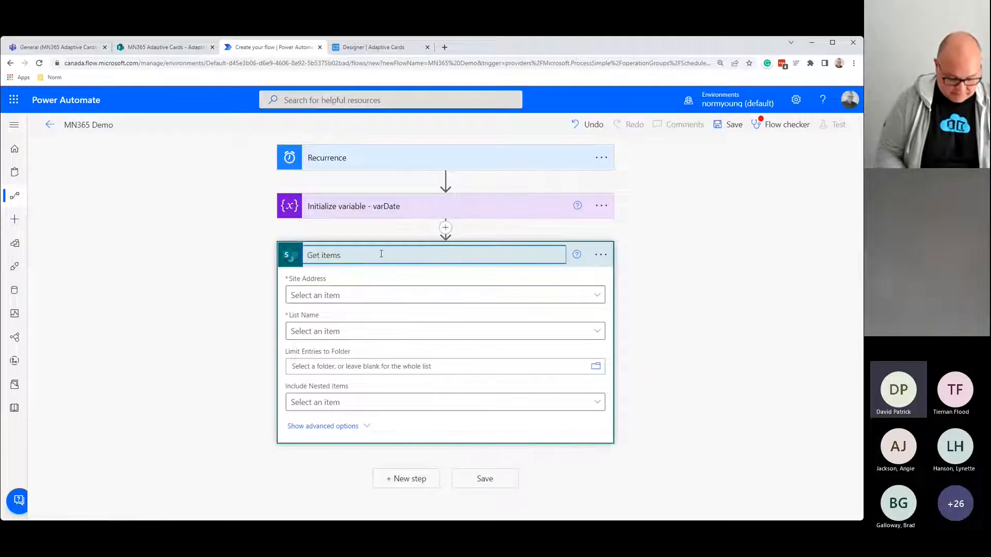
type("- Adapti")
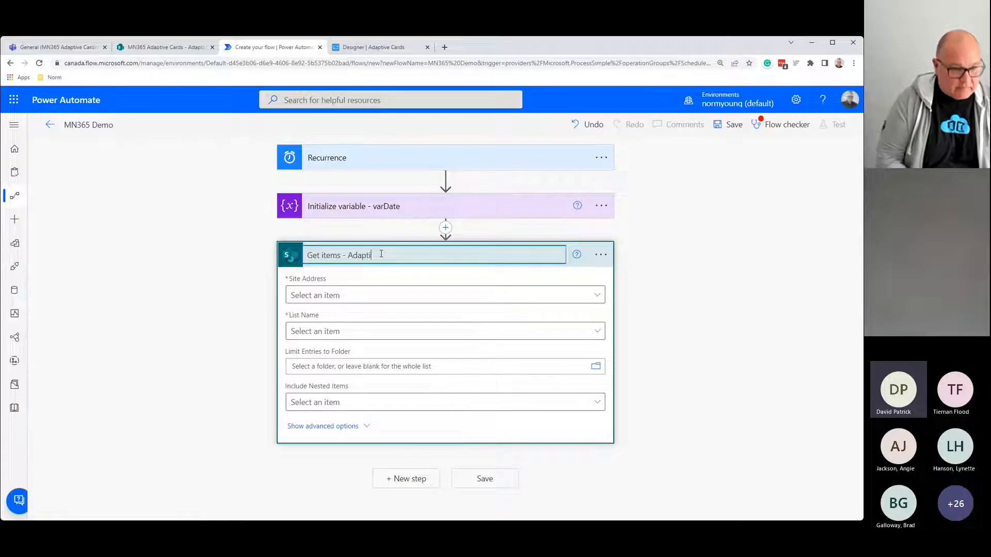
type("ve Cards")
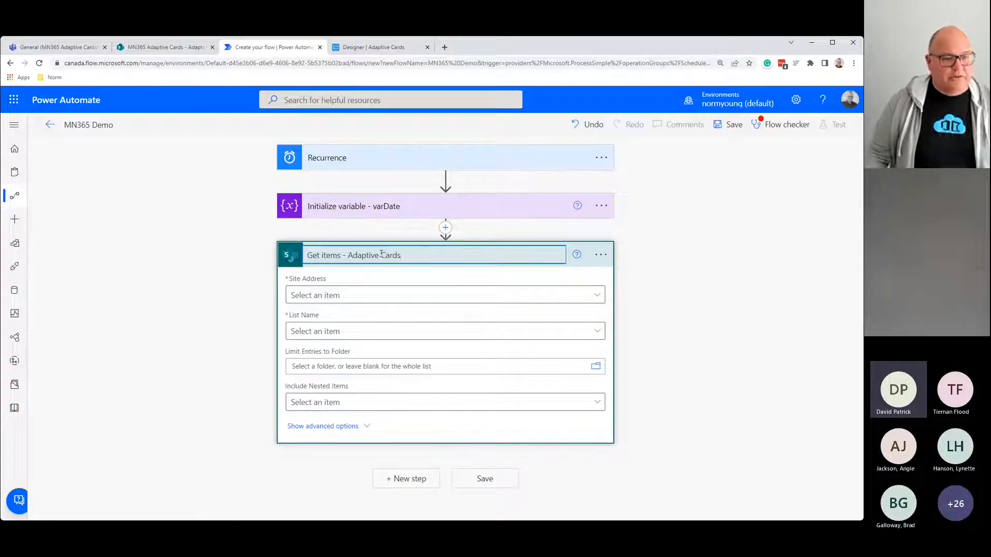
Step: Copy the MN365AdaptiveCards site address from the SharePoint list page
left_click(597, 296)
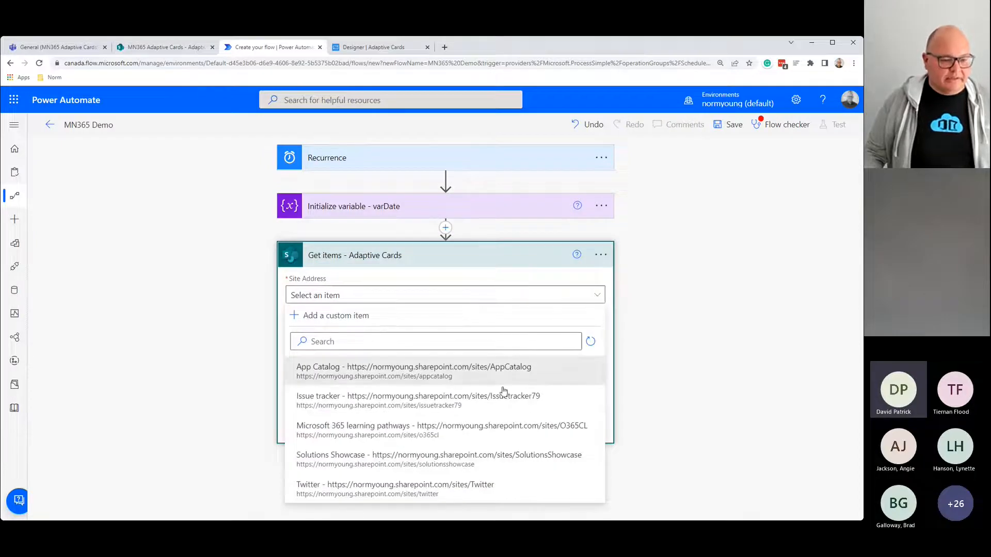
left_click(161, 48)
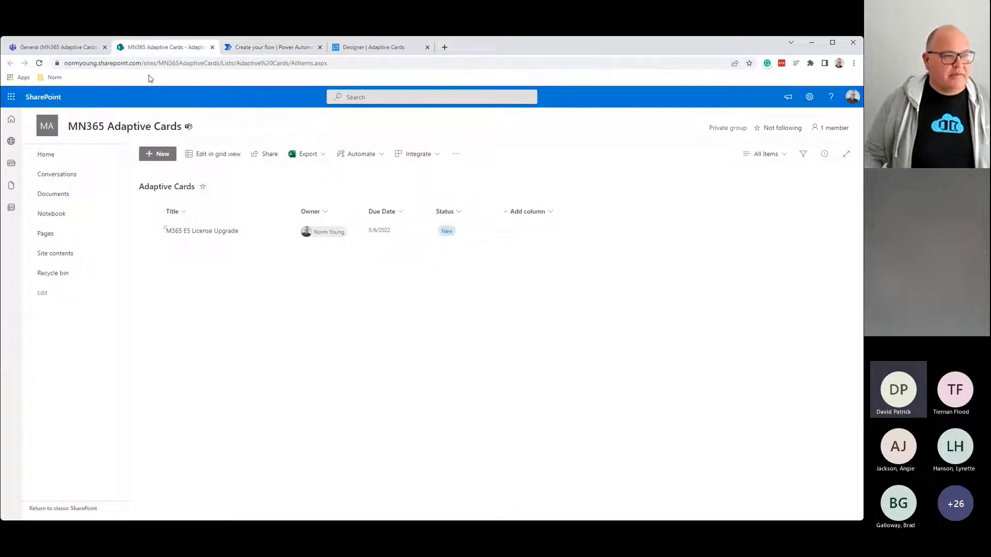
left_click(220, 63)
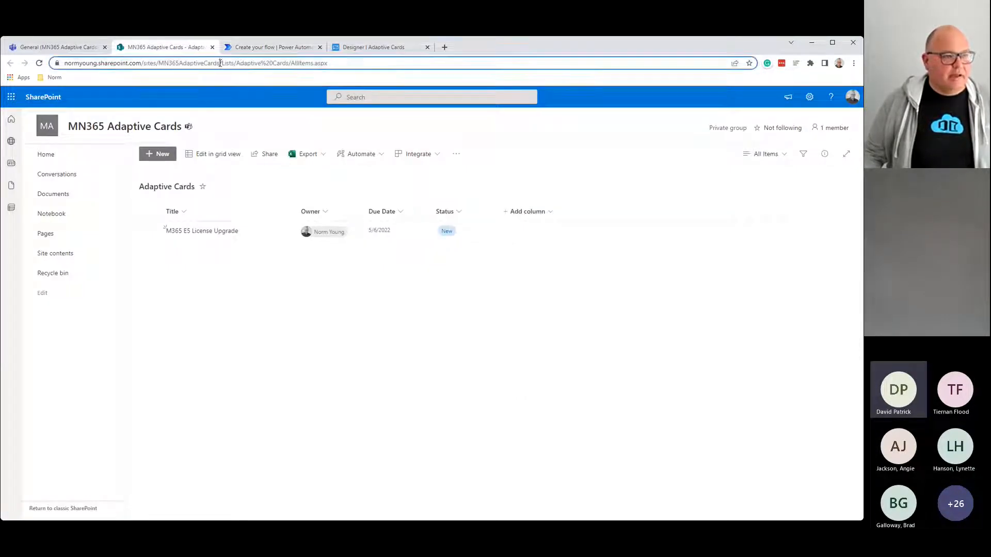
left_click_drag(220, 63, 23, 64)
key("ctrl+c")
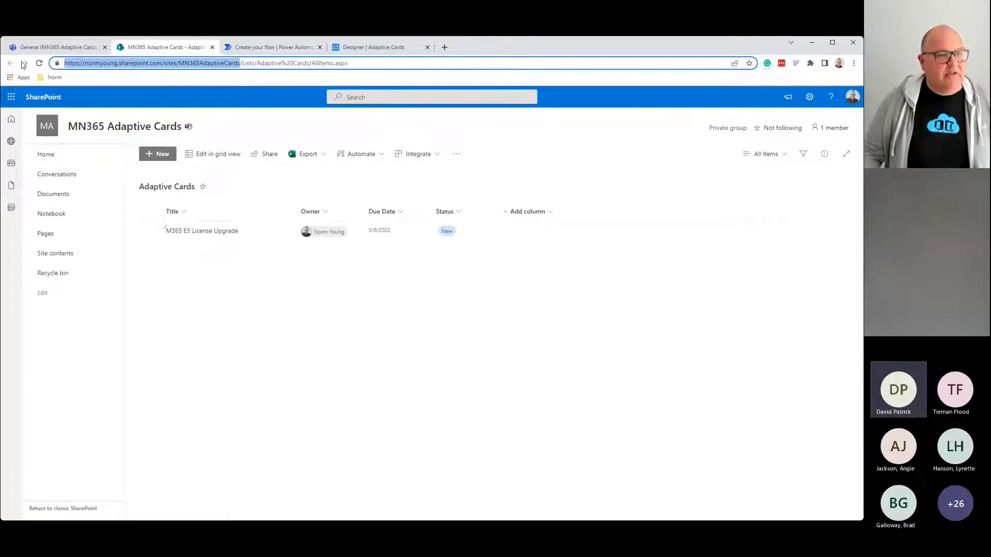
left_click(265, 50)
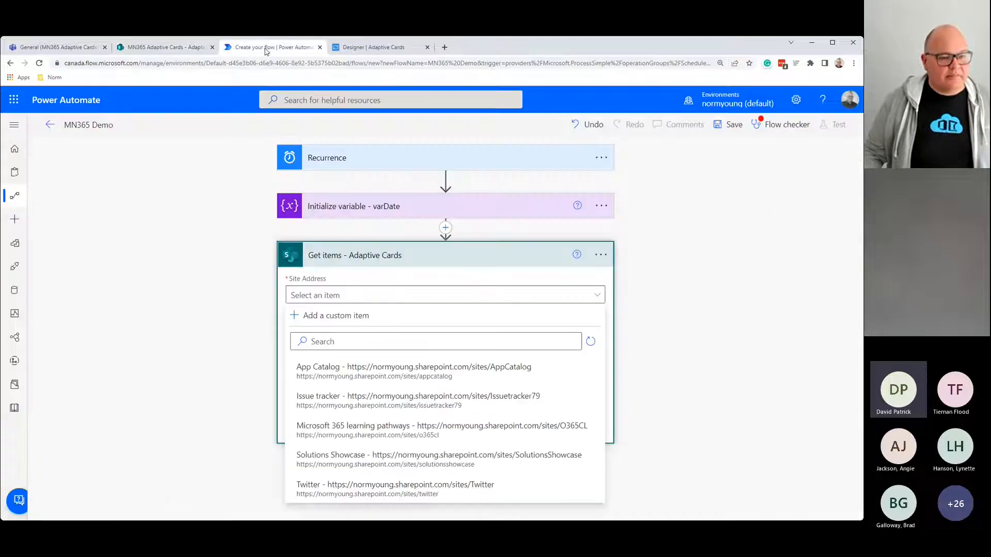
Step: Paste the site URL as a custom Site Address and choose the Adaptive Cards list
left_click(343, 318)
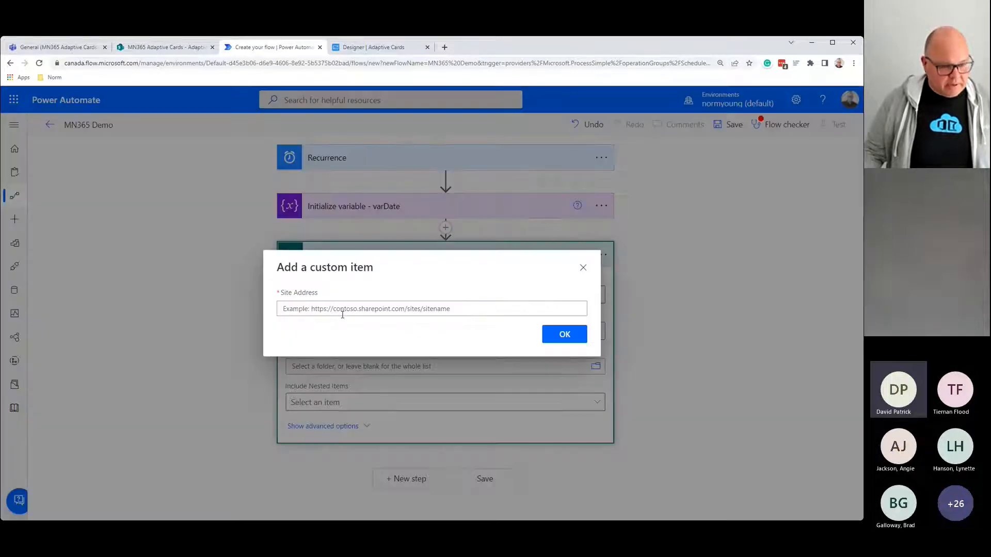
left_click(340, 308)
key("ctrl+v")
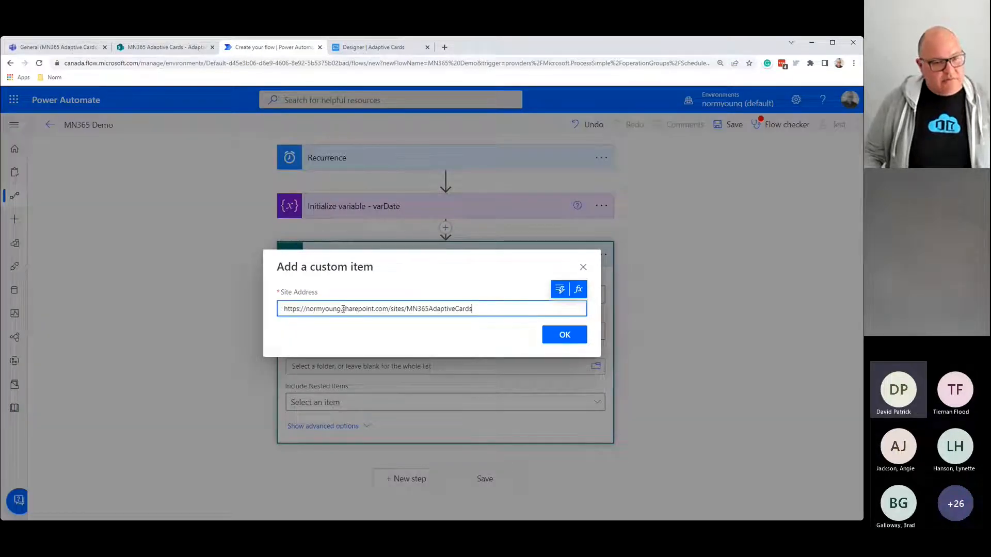
left_click(555, 337)
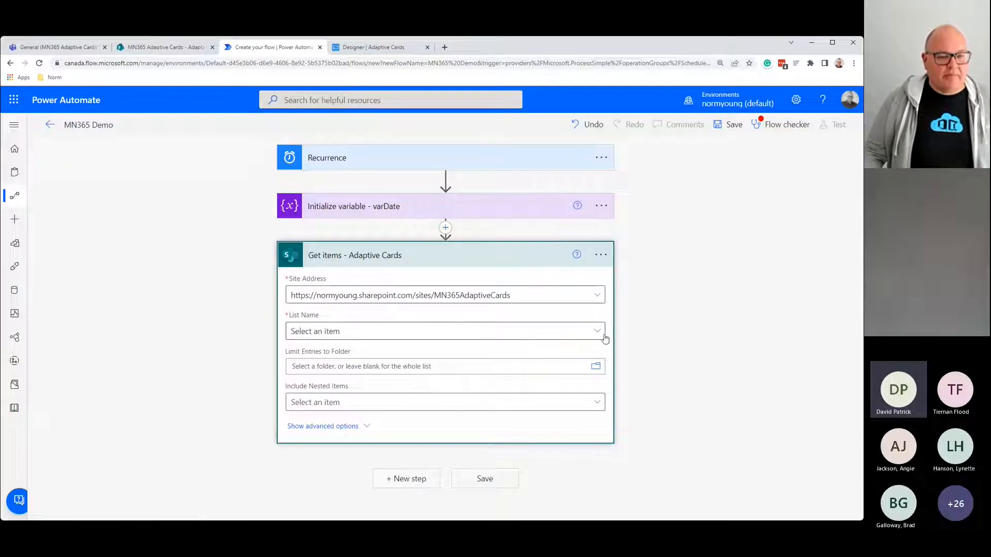
left_click(597, 332)
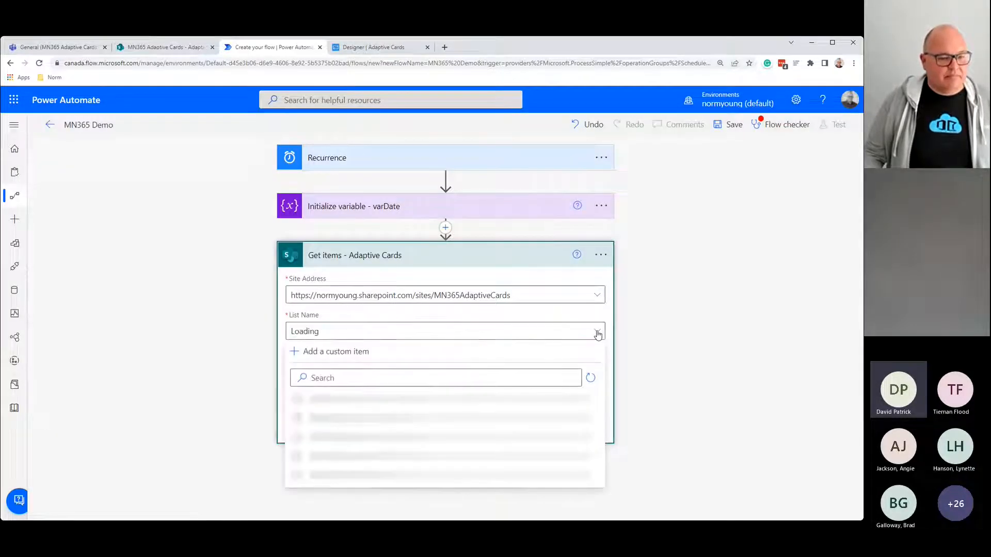
left_click(333, 409)
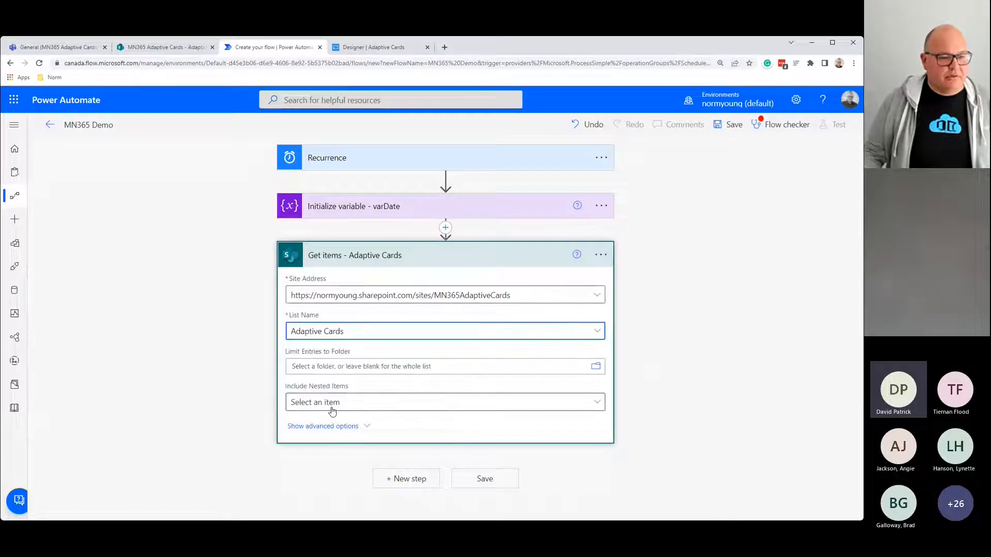
Step: Set the Filter Query to Due Date equals varDate, then collapse the Get items card
left_click(295, 426)
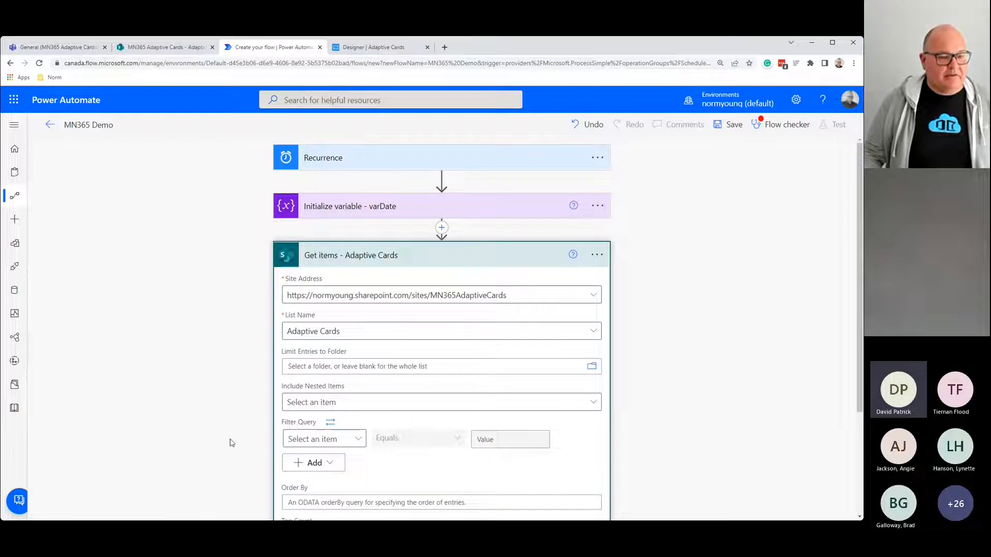
scroll(228, 443, "down", 2)
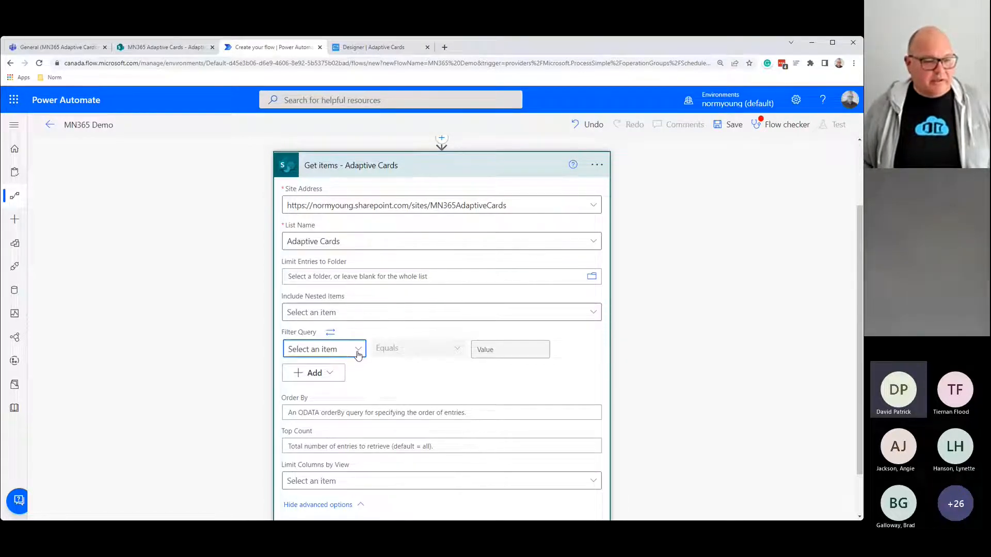
left_click(357, 351)
left_click(310, 262)
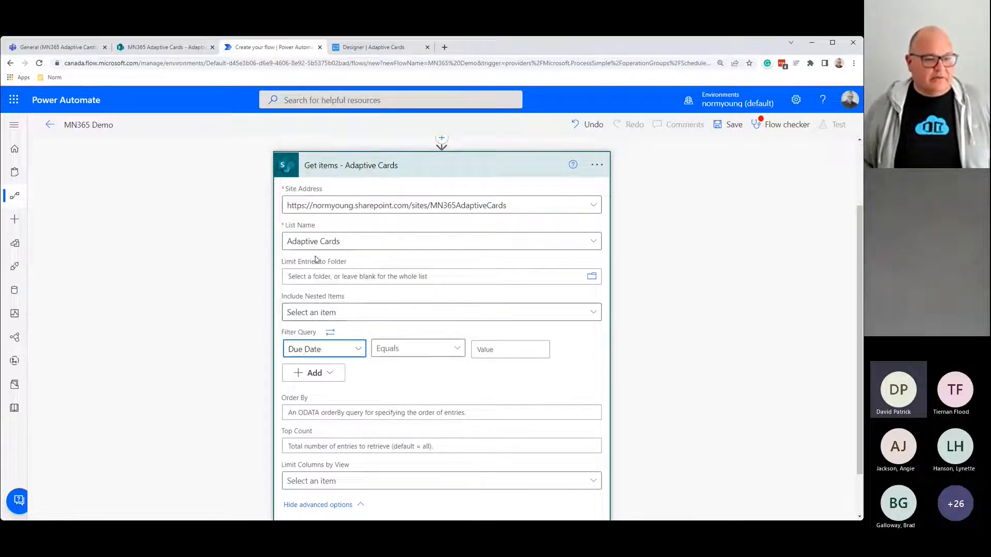
left_click(488, 347)
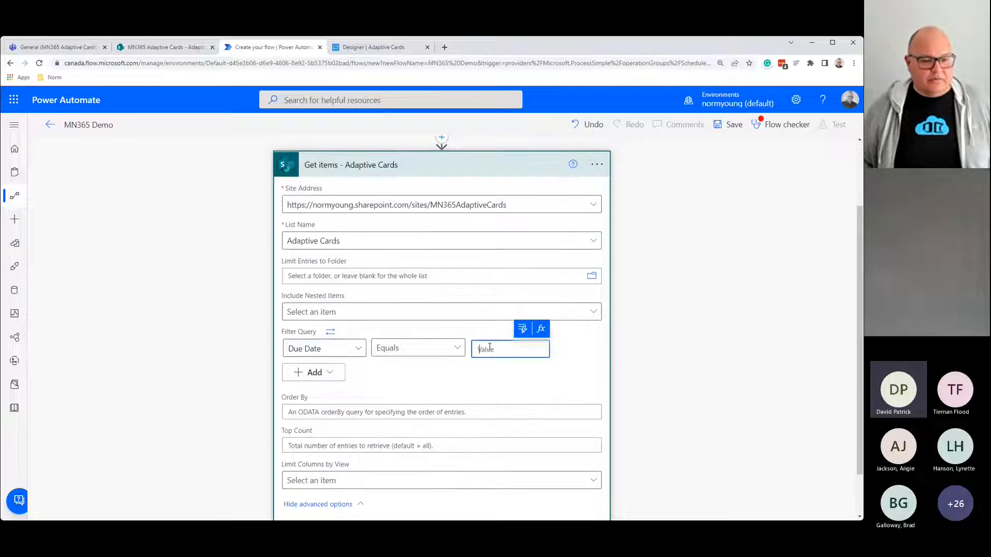
left_click(521, 331)
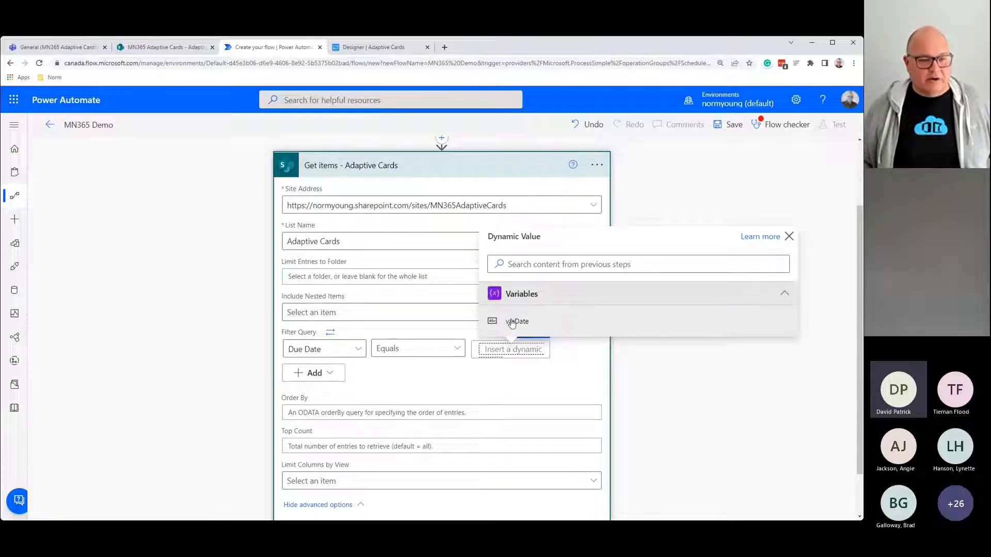
left_click(516, 321)
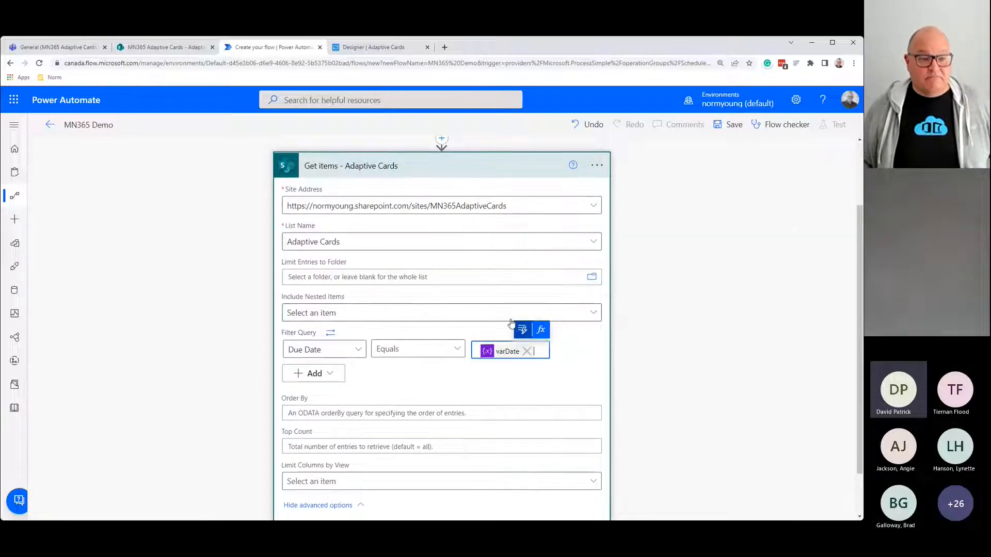
left_click(453, 165)
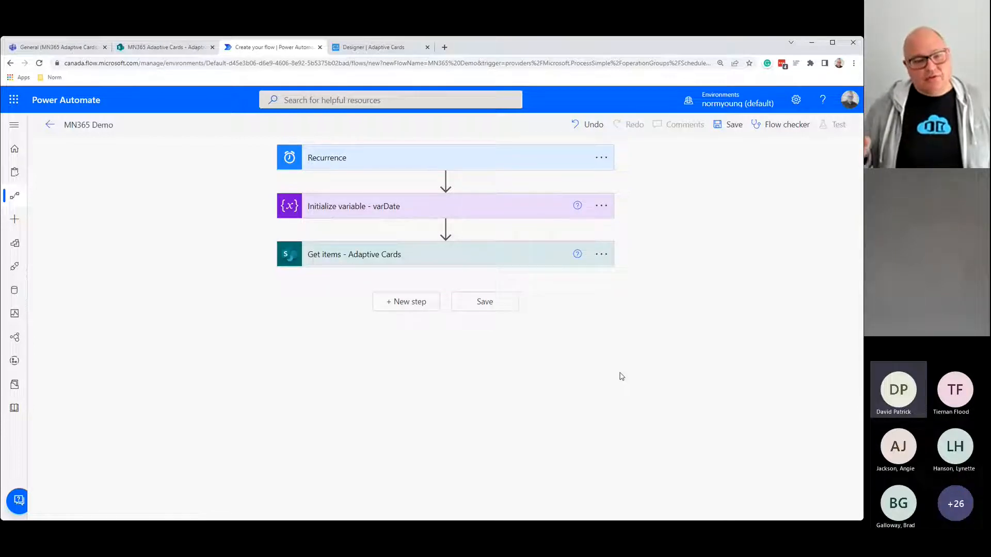
Step: Save the flow and run a manual test
left_click(722, 129)
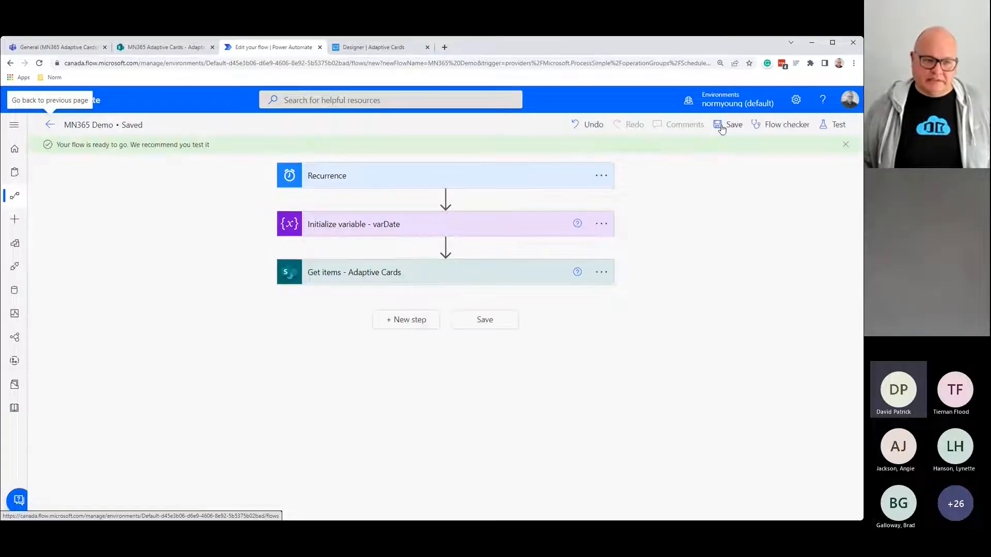
left_click(827, 126)
left_click(701, 152)
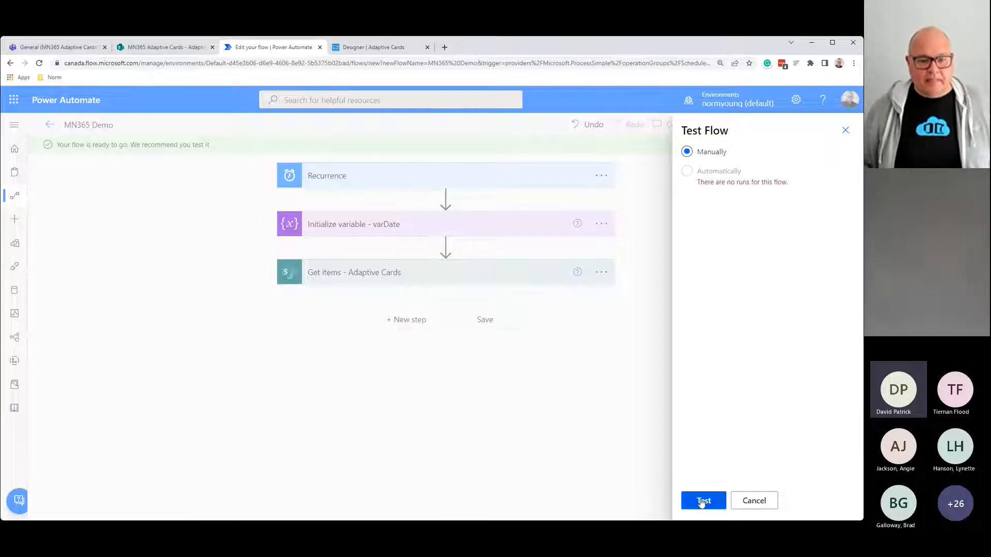
left_click(700, 501)
left_click(700, 500)
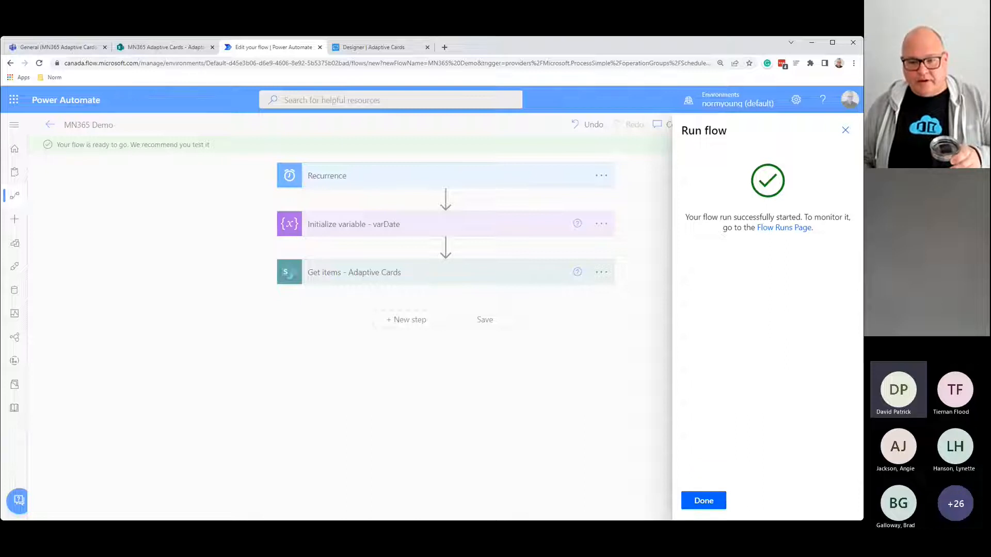
left_click(703, 501)
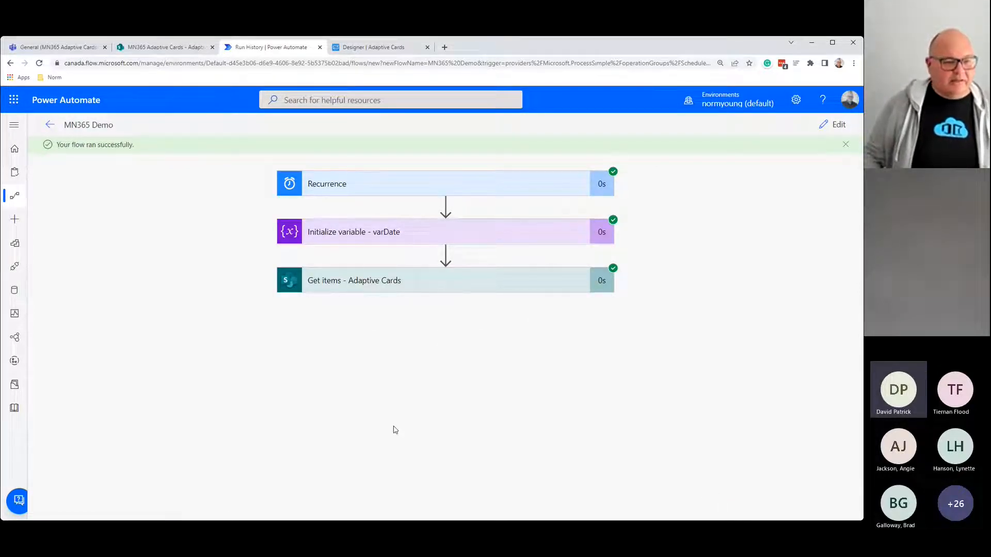
Step: Check Get items' raw output for the M365 E5 License Upgrade item, then resume editing
left_click(375, 282)
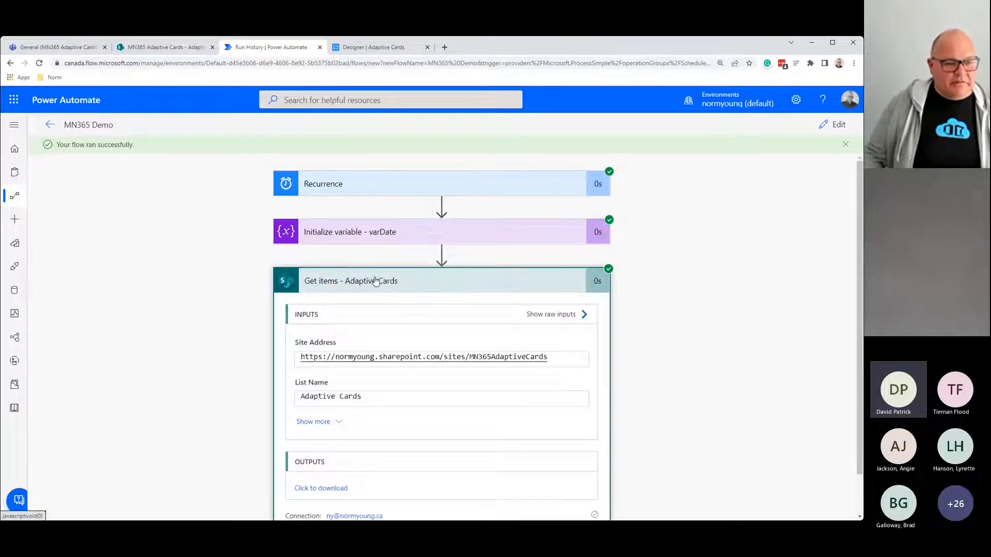
scroll(377, 281, "down", 1)
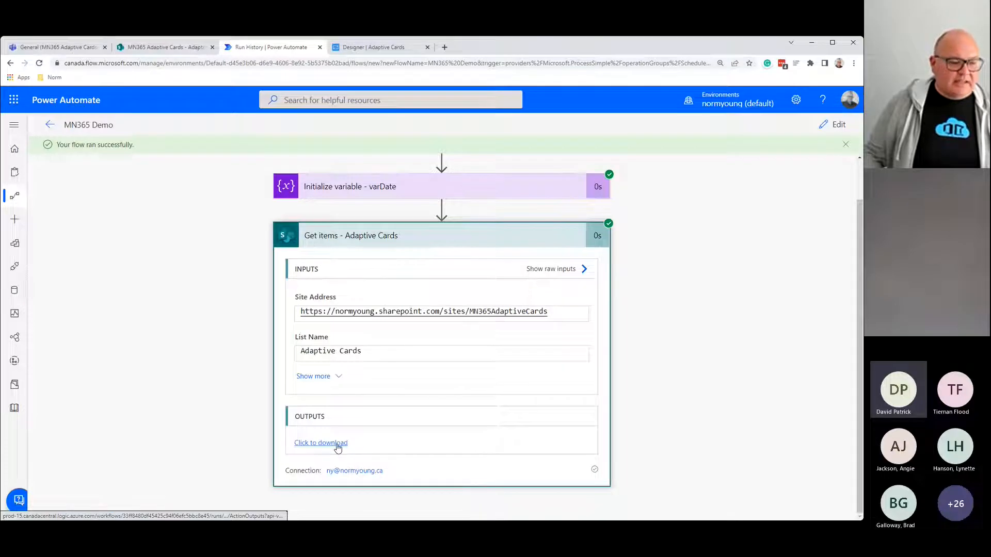
left_click(337, 446)
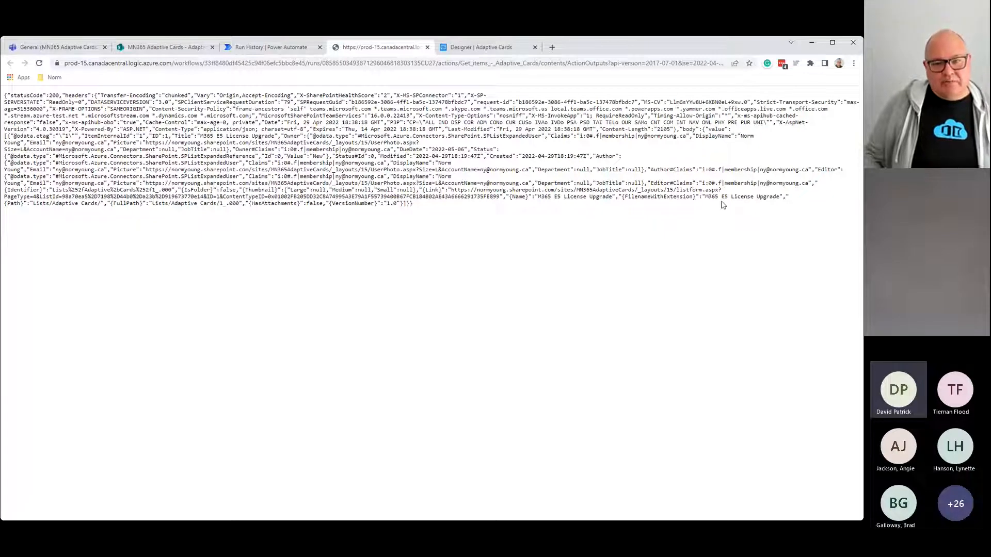
left_click_drag(704, 198, 775, 207)
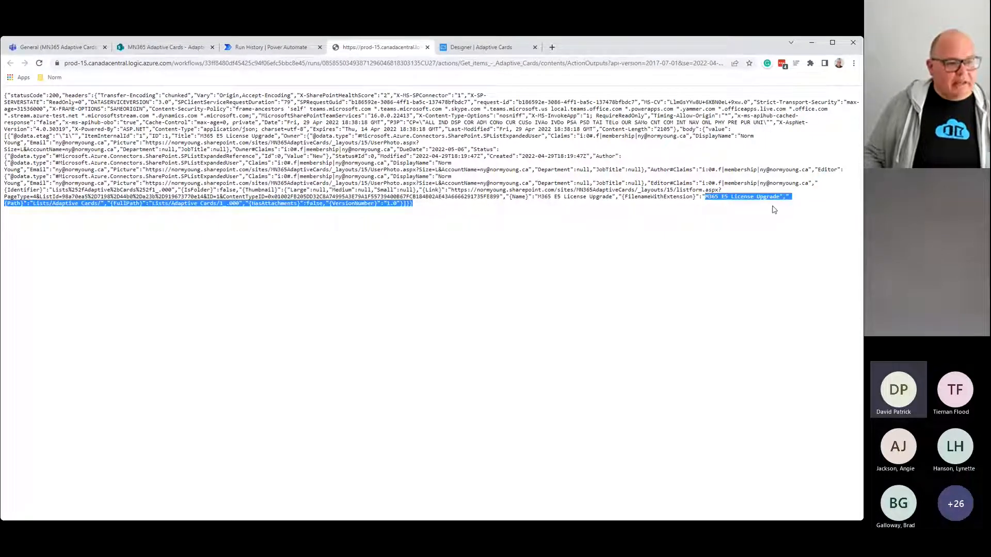
left_click(428, 48)
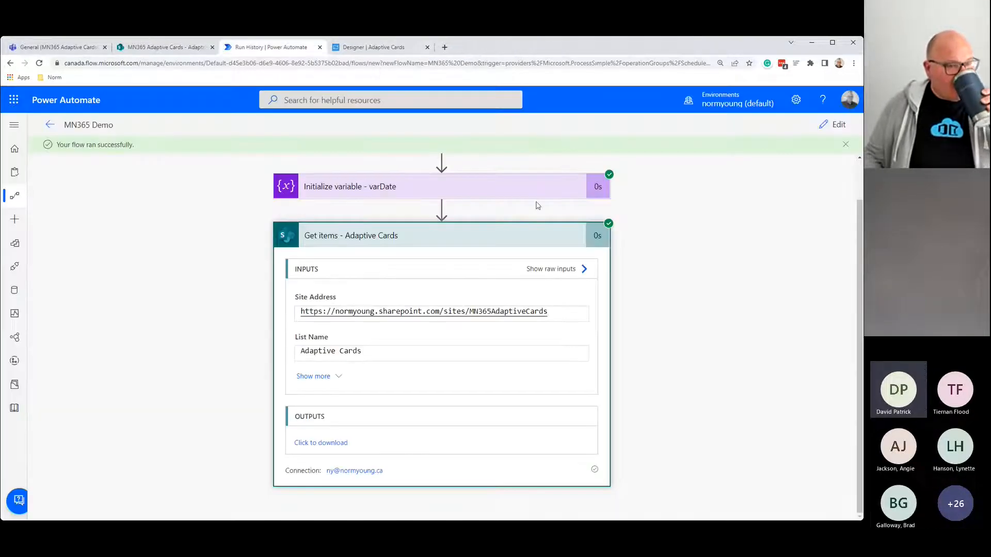
left_click(833, 125)
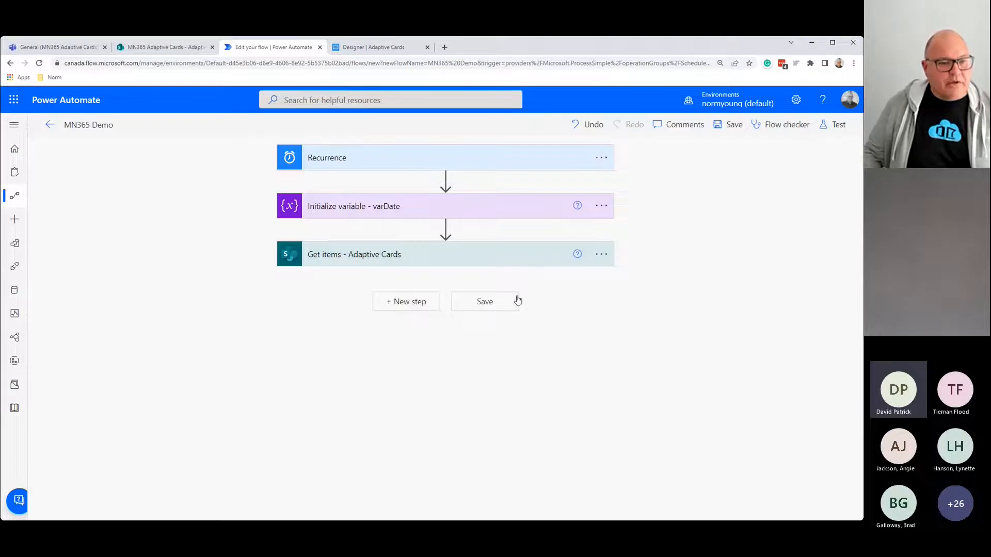
Step: Search 'teams post adapt' and add Teams' 'Post adaptive card in a chat or channel' action
left_click(418, 304)
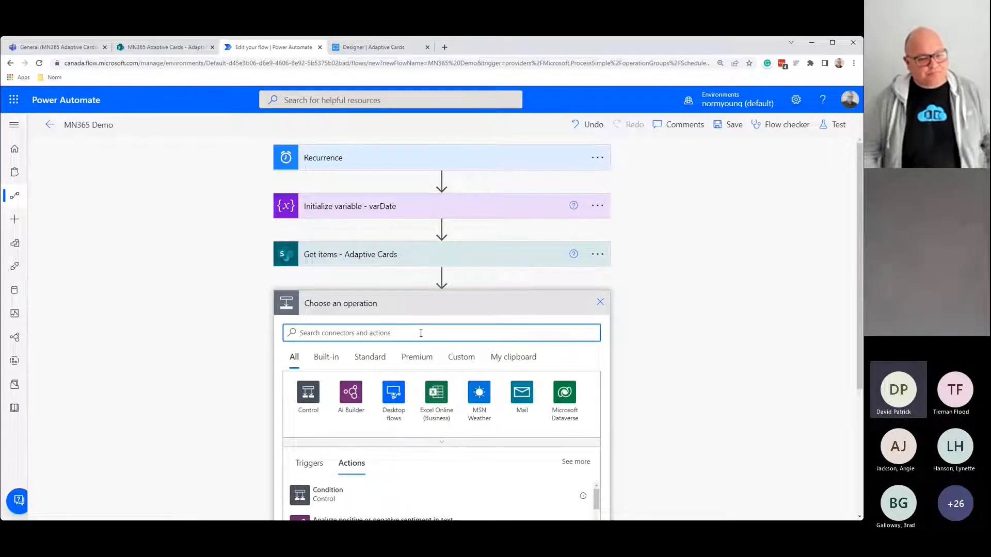
type("team")
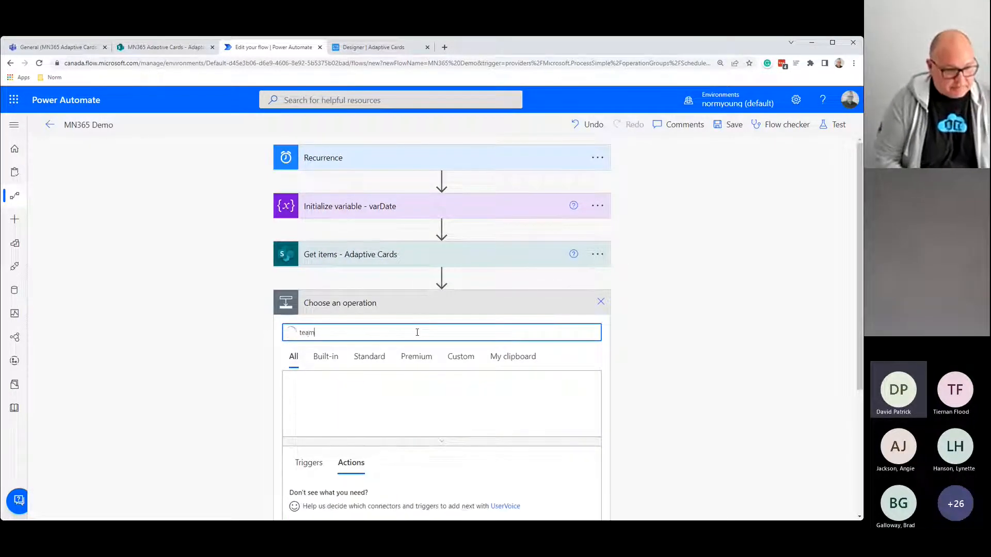
type("s post ad")
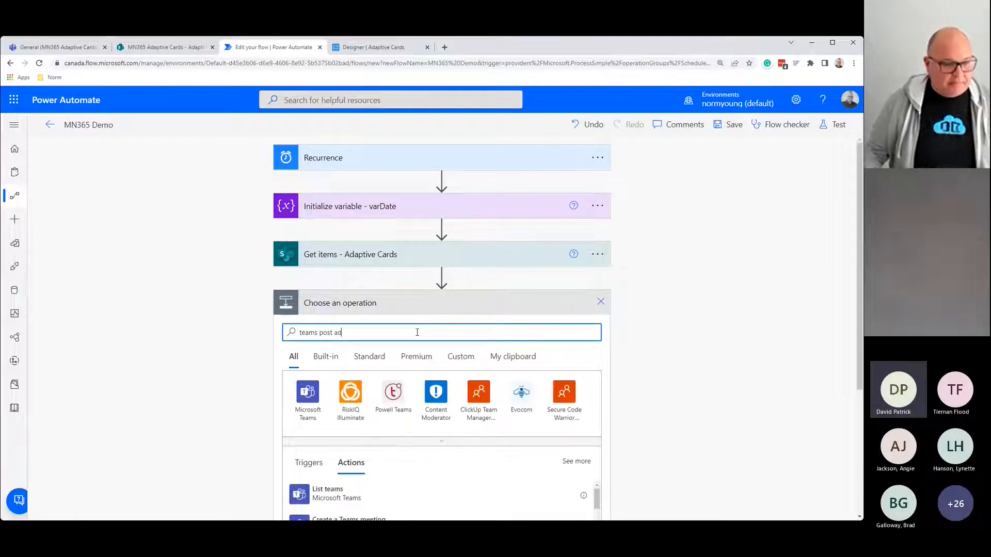
scroll(707, 354, "down", 2)
type("apt")
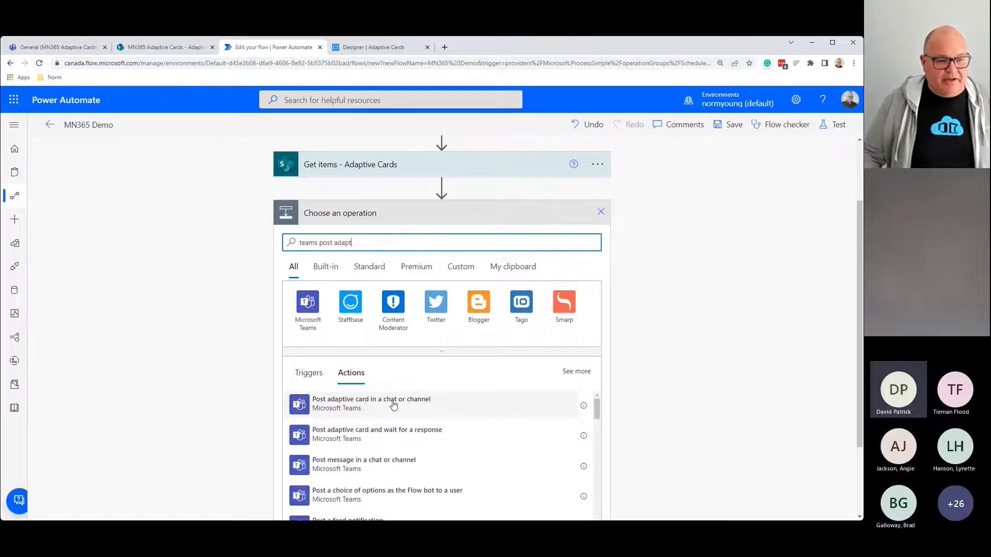
left_click(395, 404)
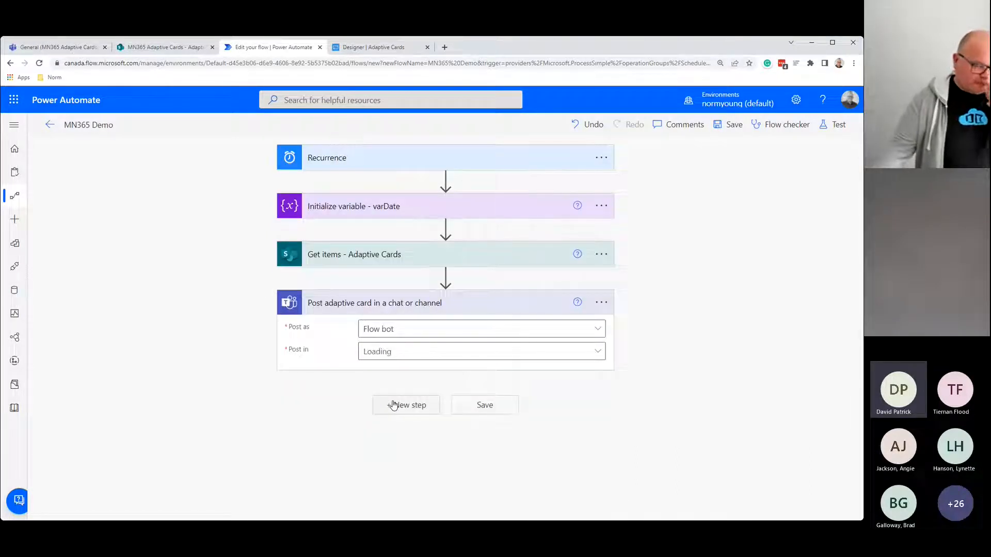
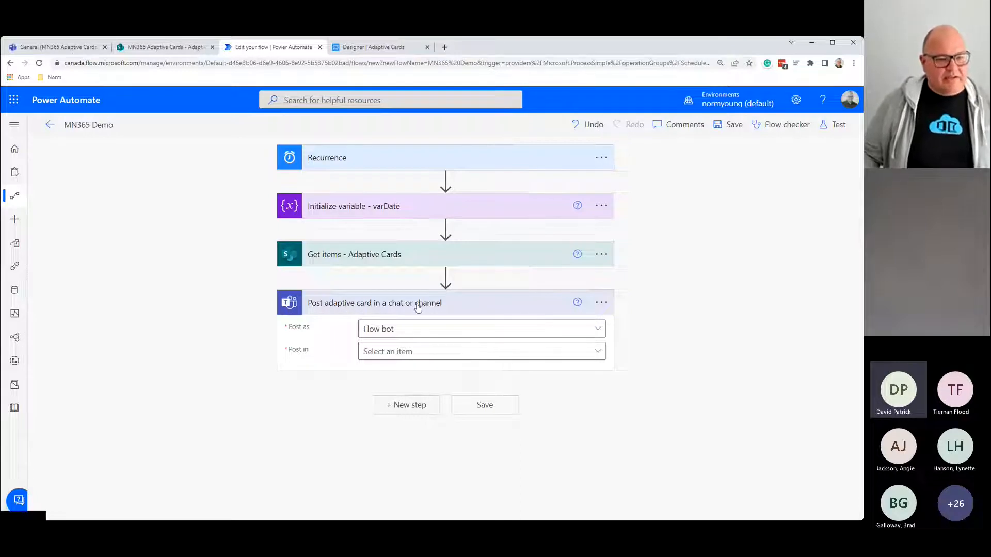
Step: Set the Teams card step to post to a Channel: team MN365 Adaptive Cards, channel General
left_click(34, 48)
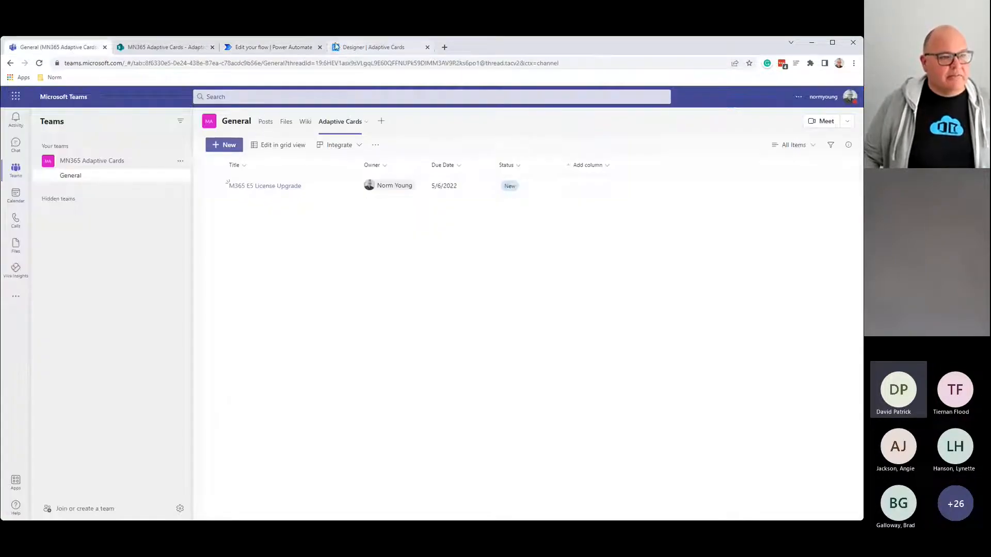
left_click(295, 48)
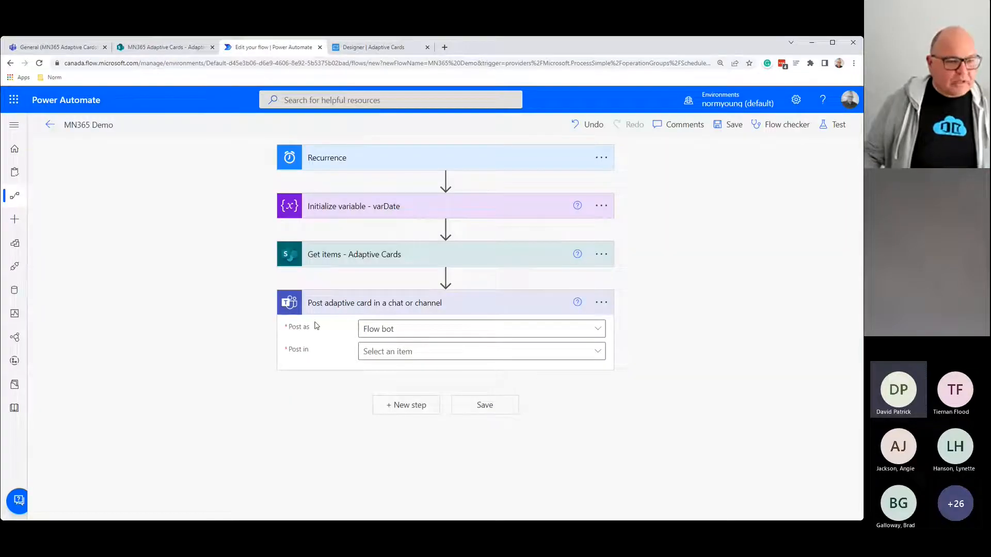
left_click(596, 355)
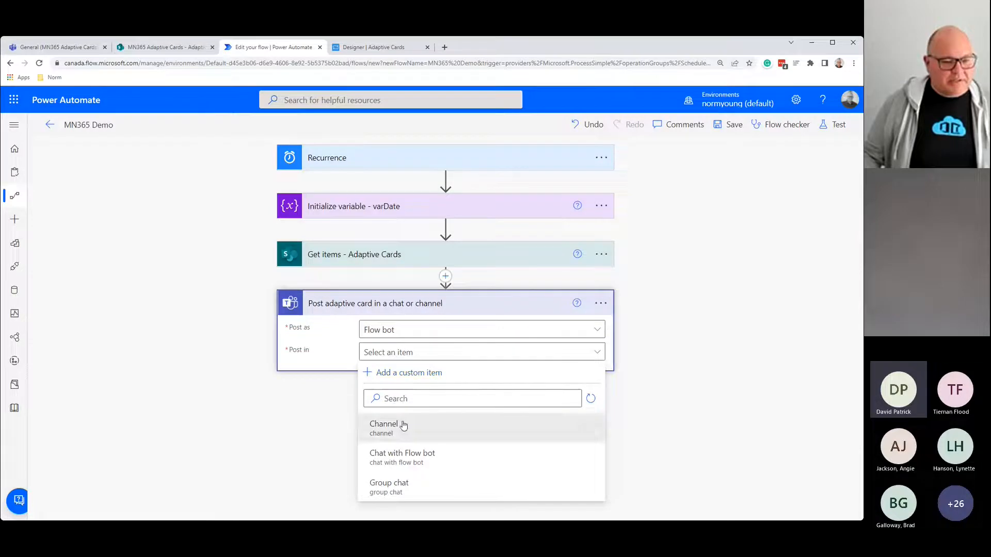
left_click(403, 424)
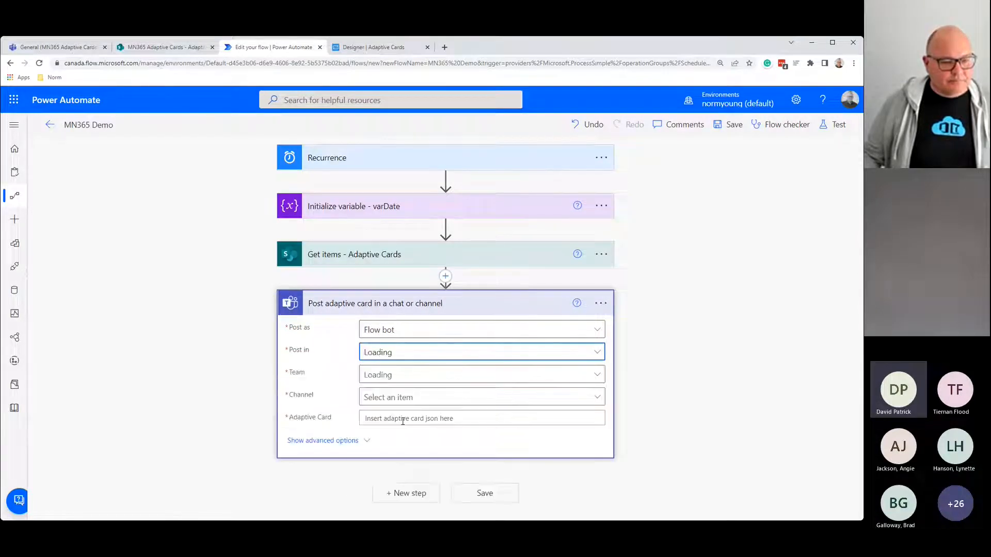
left_click(592, 377)
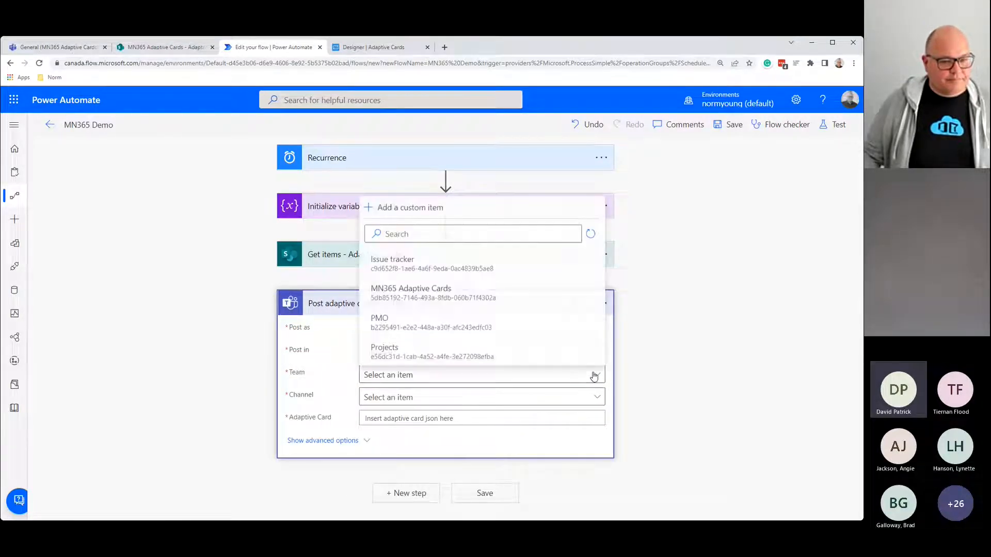
left_click(396, 292)
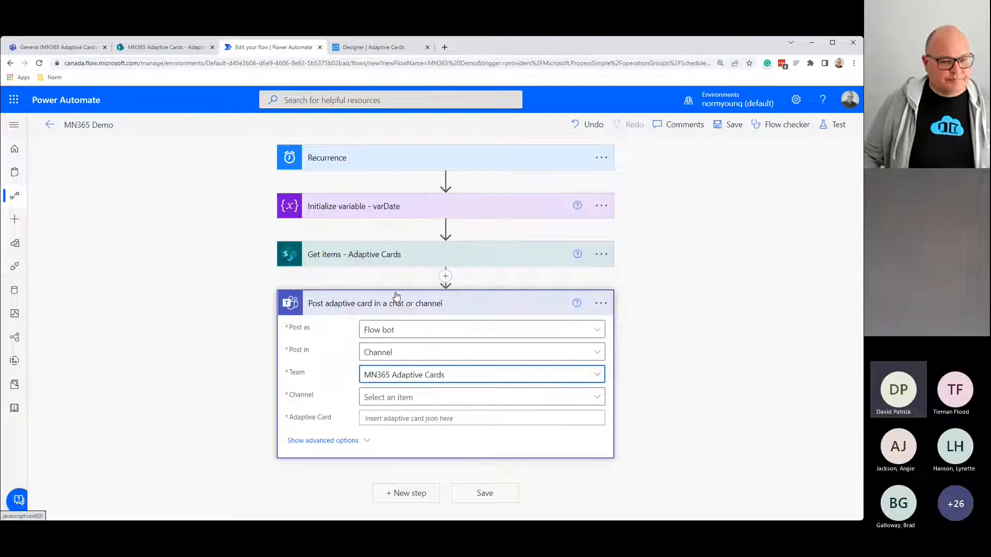
left_click(598, 398)
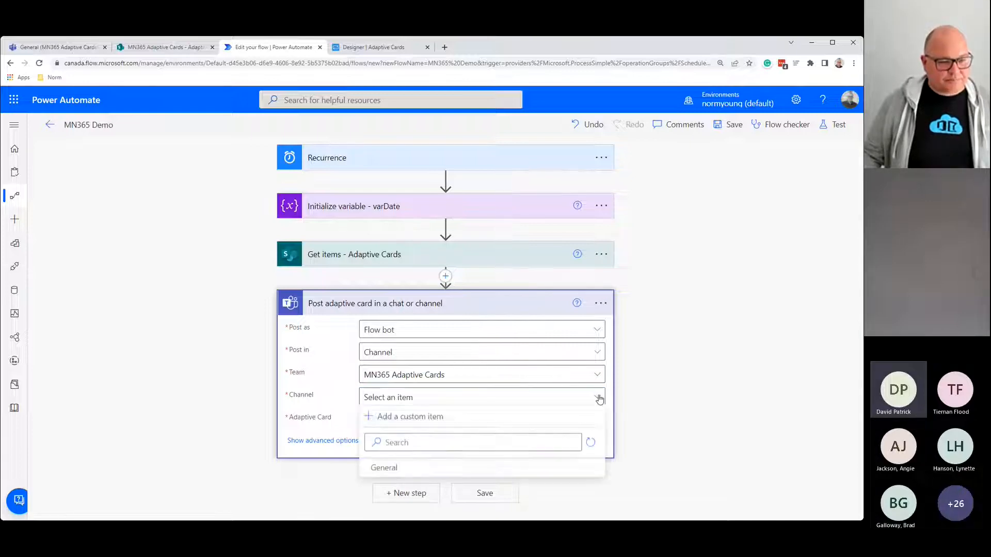
left_click(379, 470)
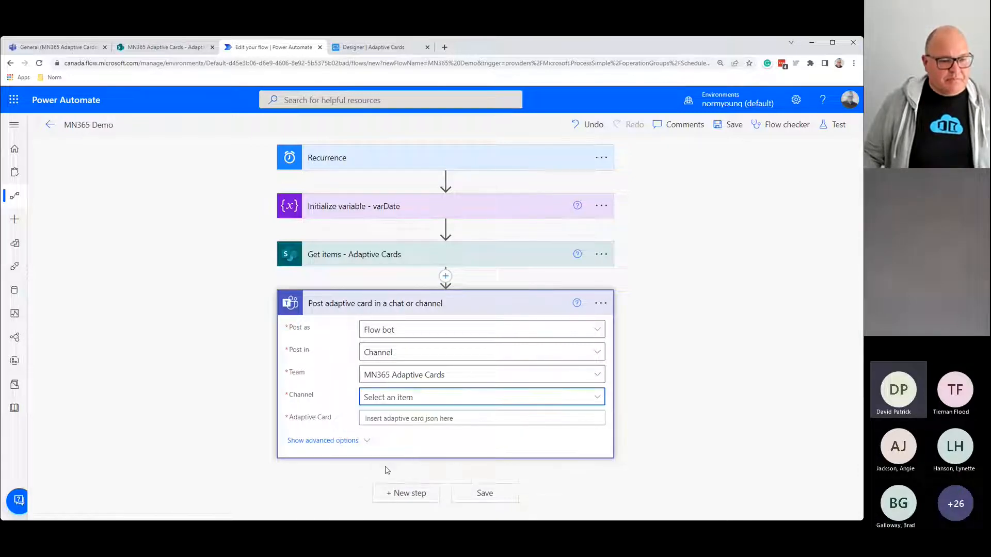
left_click(389, 417)
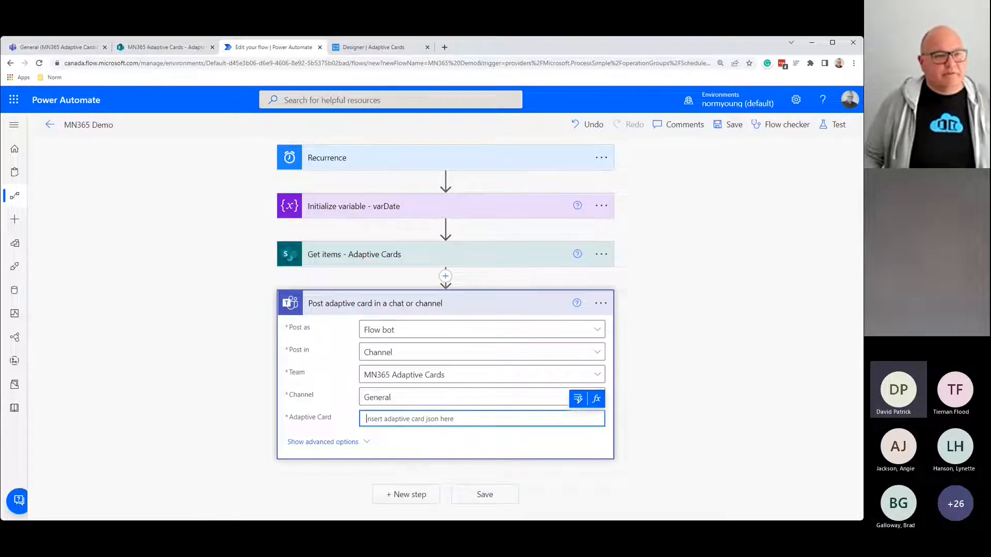
Step: Copy the card JSON from the Adaptive Cards Designer and paste it into the Adaptive Card field
left_click(393, 50)
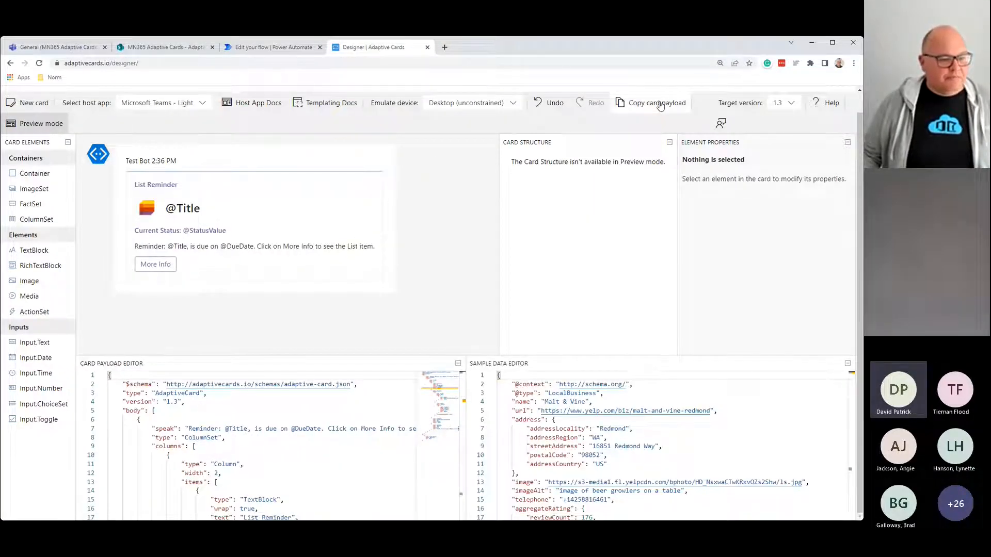
left_click(265, 50)
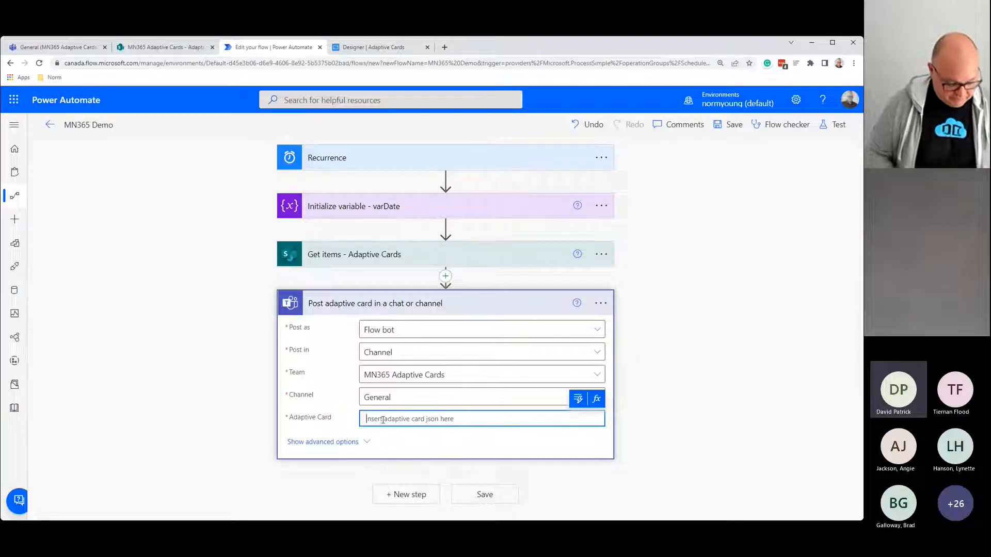
key("ctrl+v")
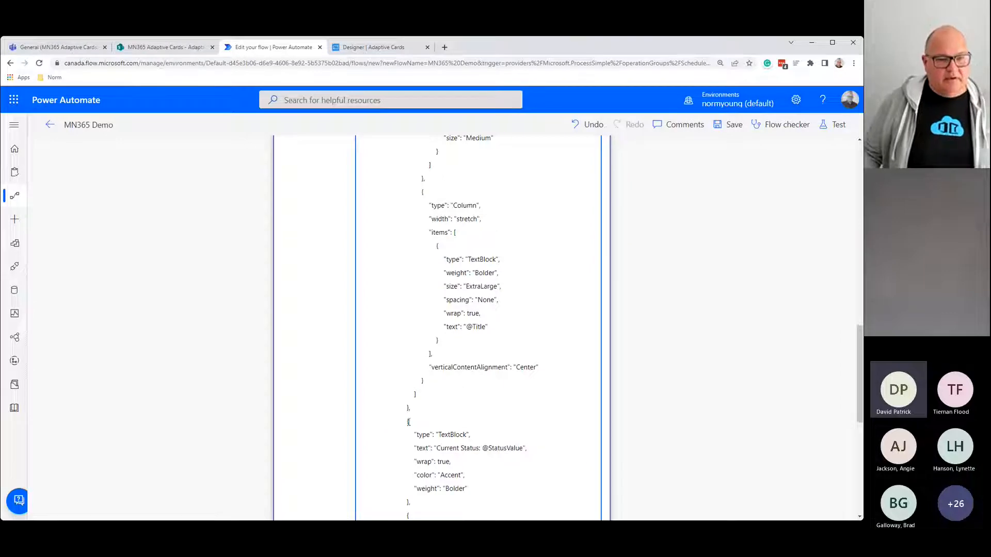
scroll(436, 440, "up", 3)
scroll(439, 442, "up", 4)
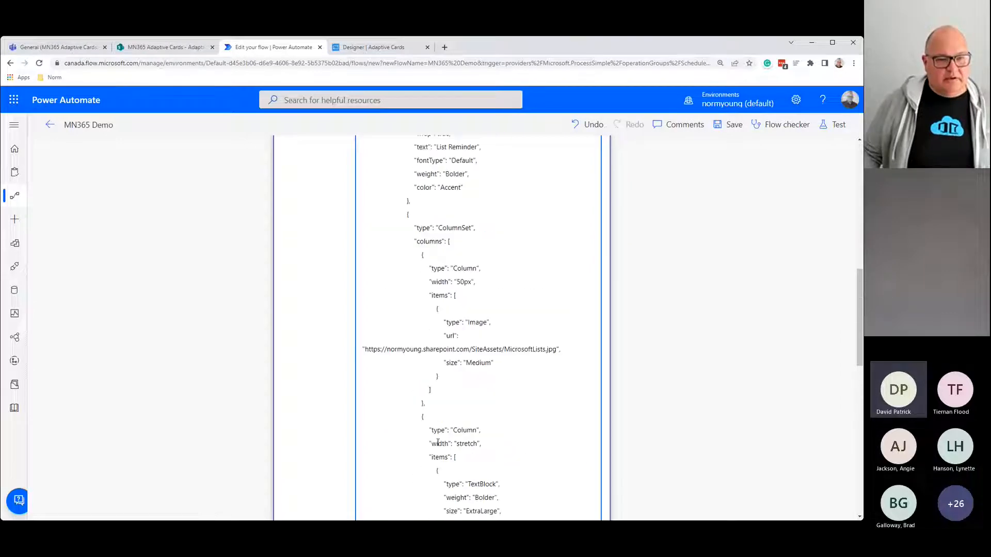
scroll(447, 461, "up", 3)
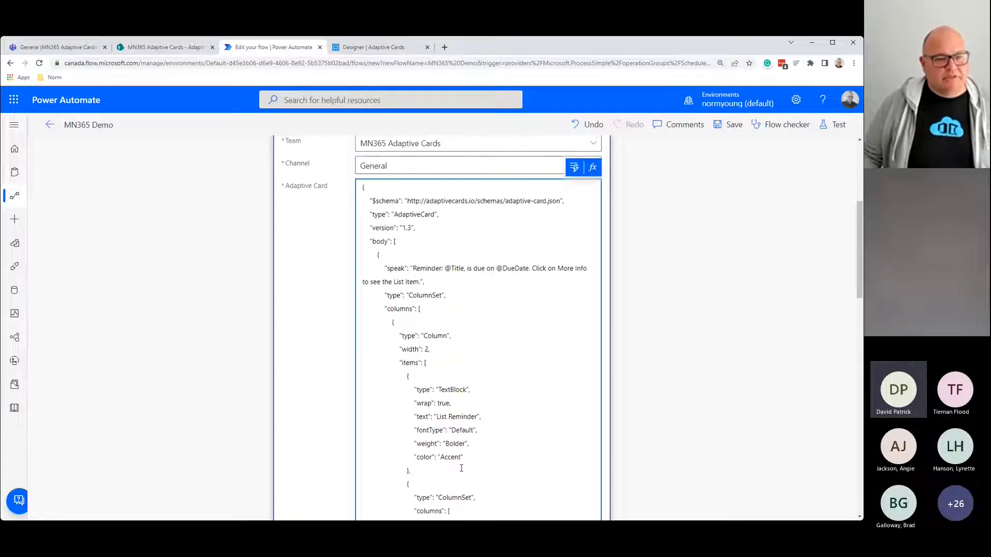
scroll(465, 468, "up", 2)
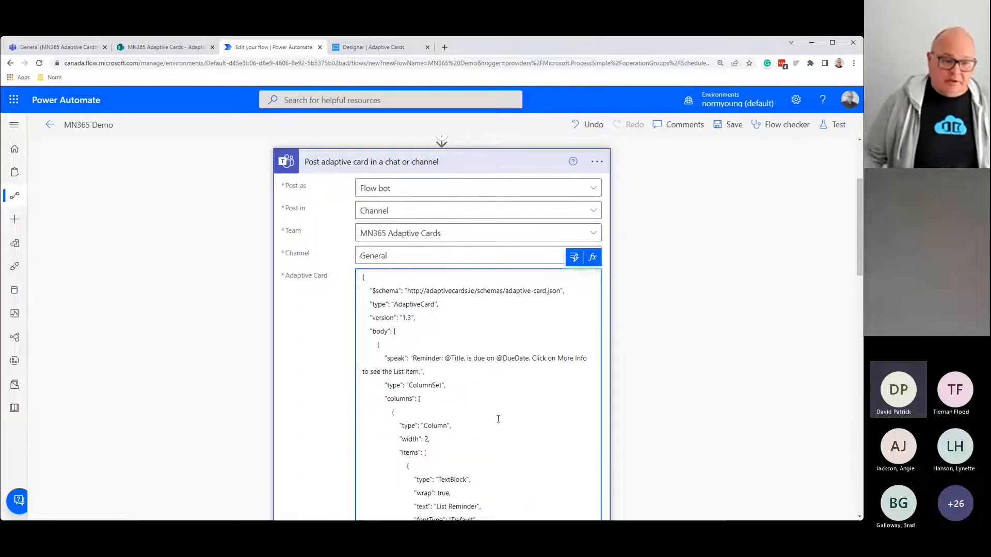
left_click_drag(445, 358, 464, 358)
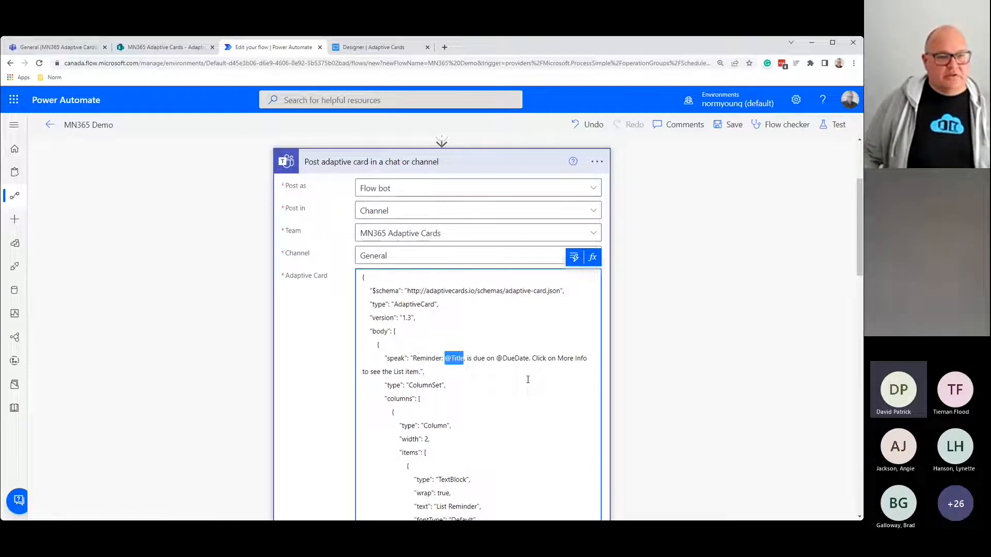
scroll(396, 268, "up", 2)
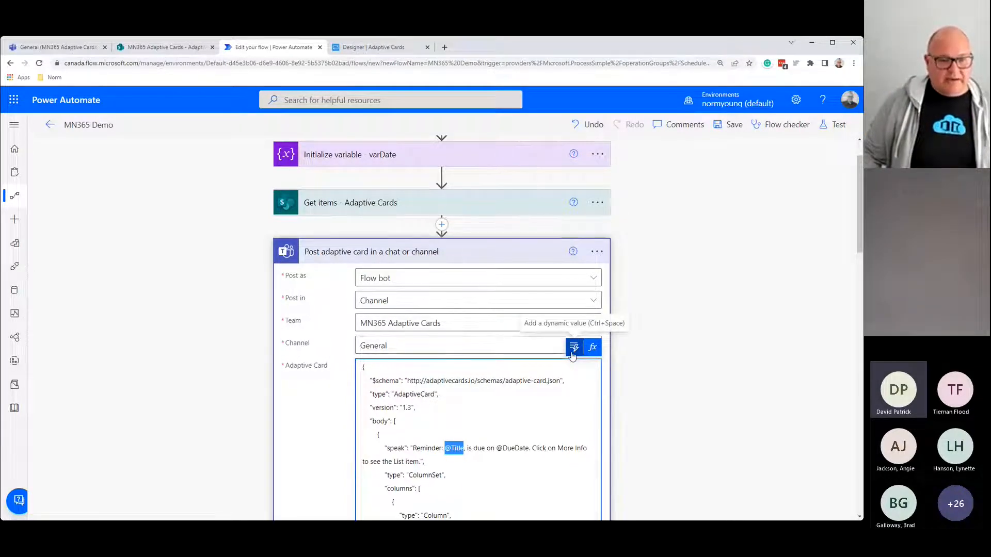
left_click(573, 349)
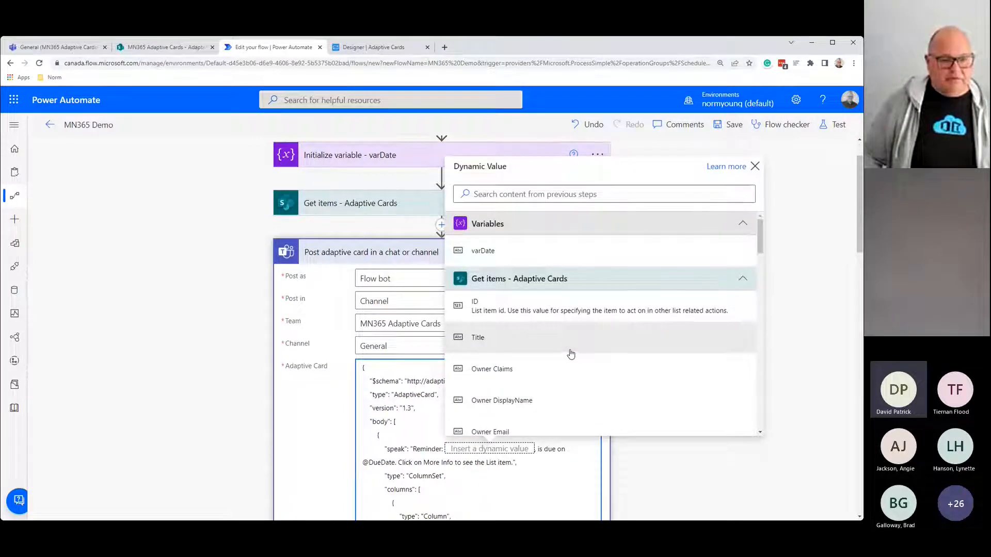
left_click(570, 354)
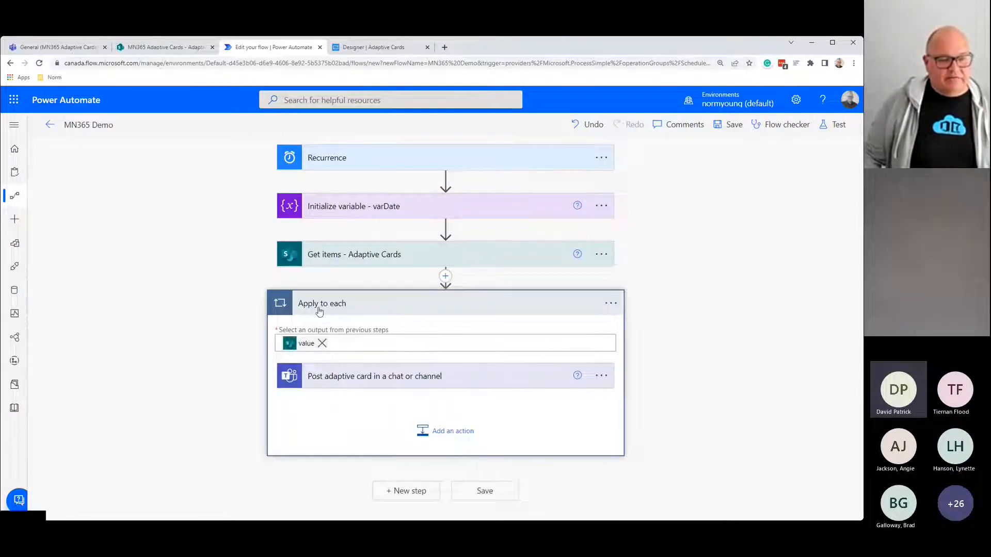
Step: Append ' - Reminders' to the loop name so it reads 'Apply to each - Reminders'
left_click(610, 303)
left_click(653, 339)
left_click(397, 303)
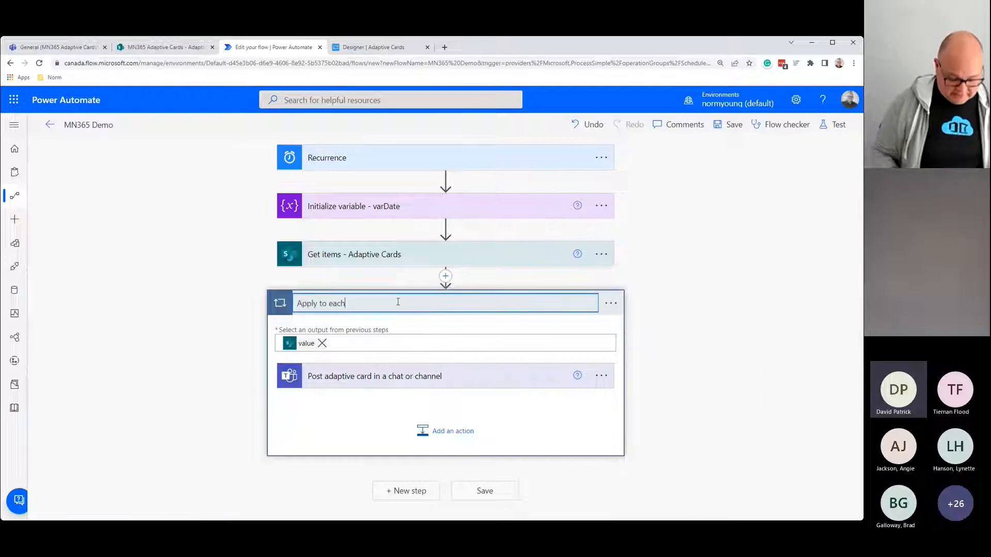
type("- Remnid")
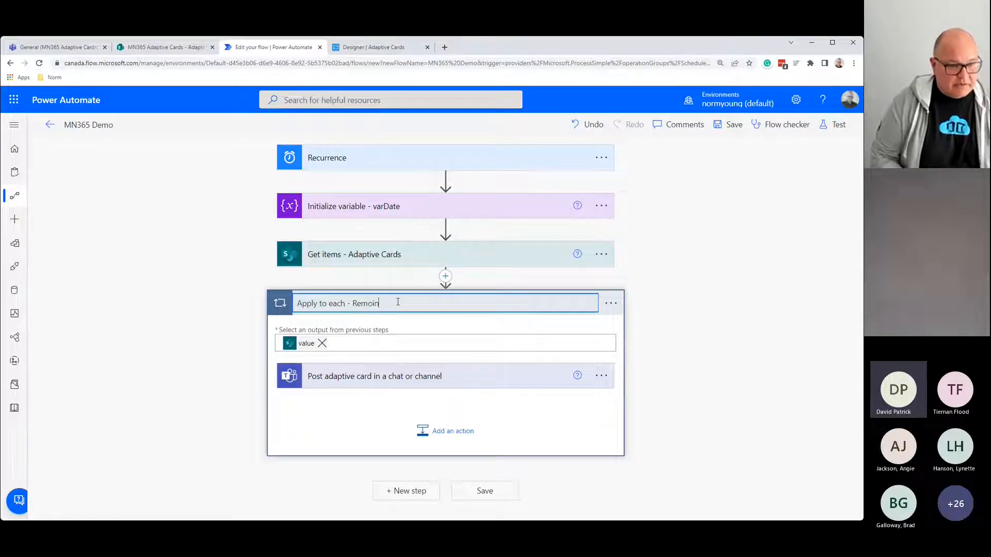
key("BackSpace")
key("BackSpace")
key("BackSpace")
type("inders")
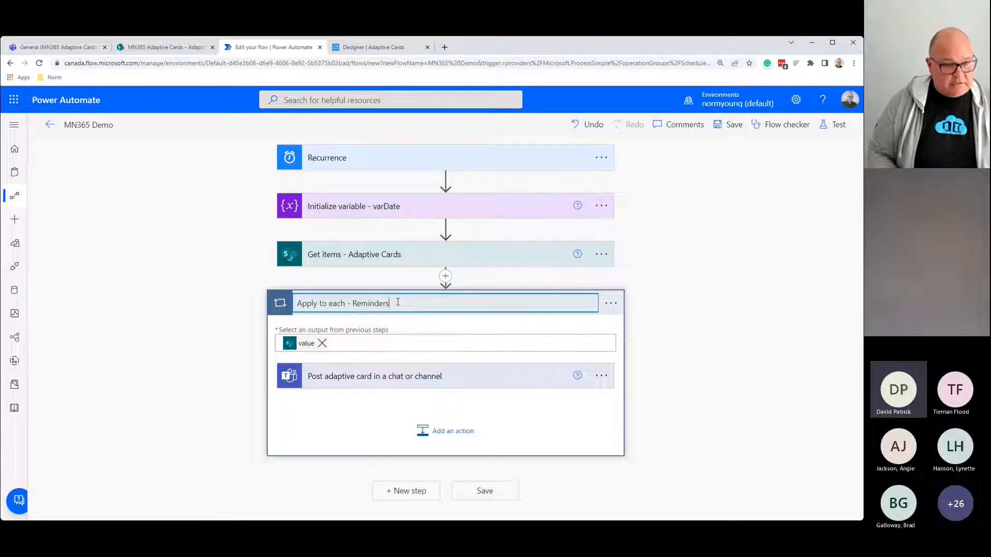
key("Return")
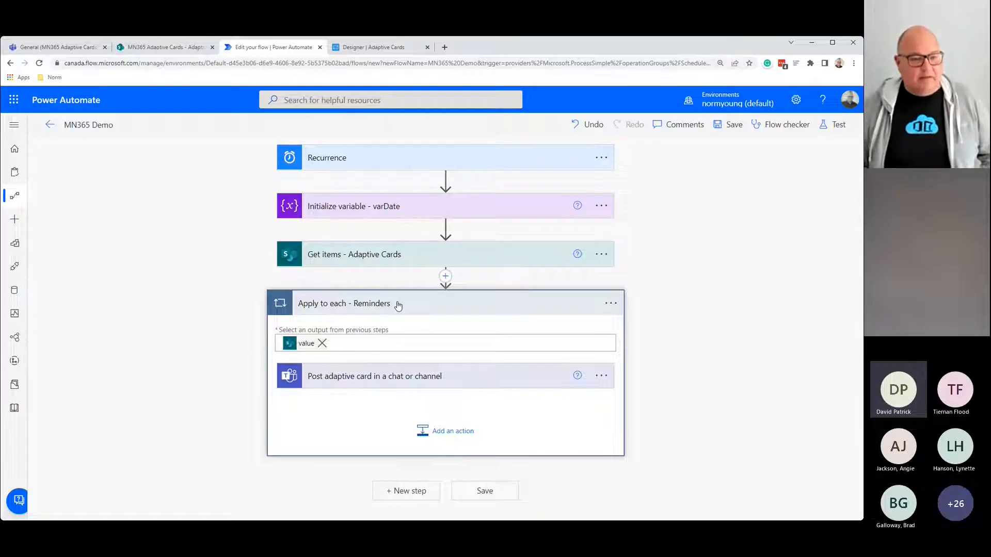
left_click(404, 378)
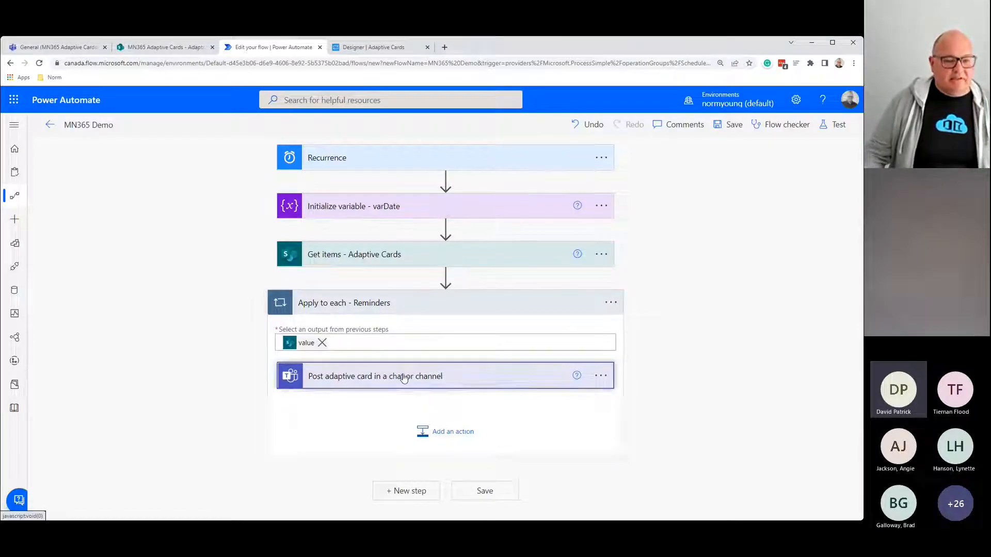
scroll(404, 378, "down", 4)
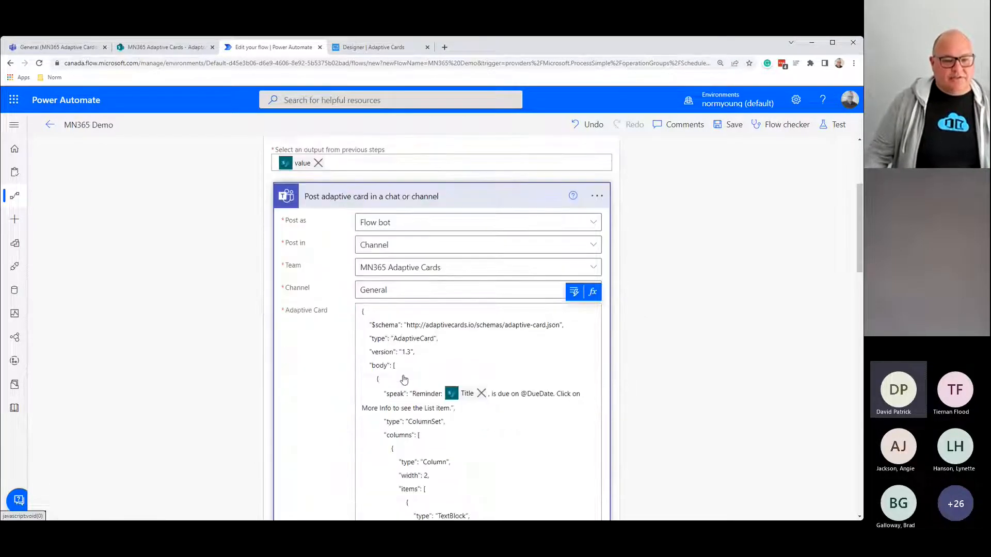
left_click_drag(520, 351, 554, 350)
left_click(574, 247)
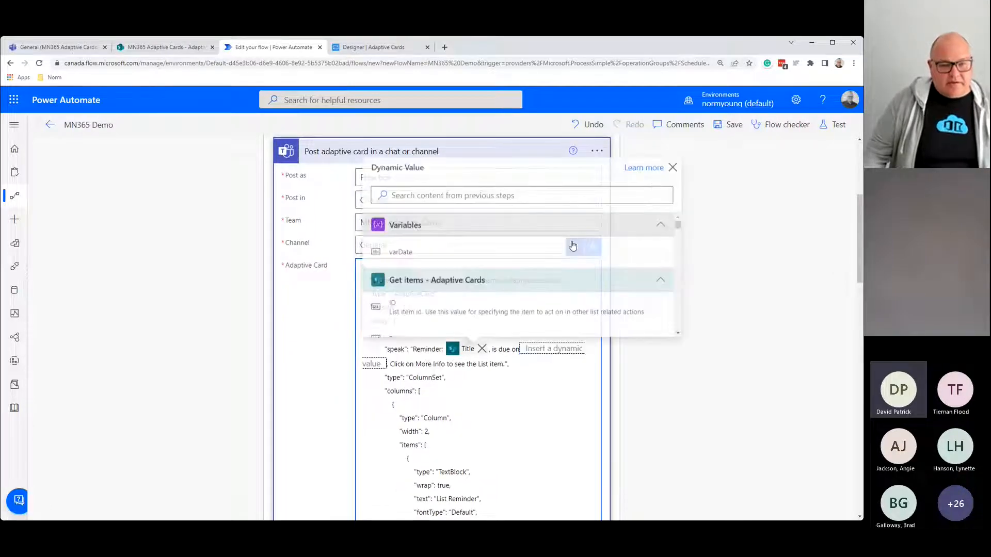
left_click(498, 194)
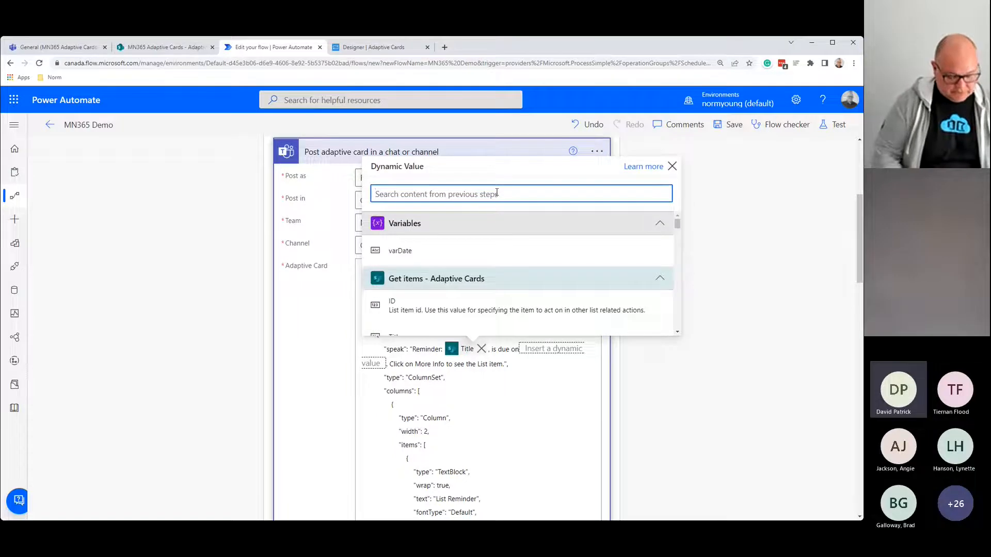
type("due")
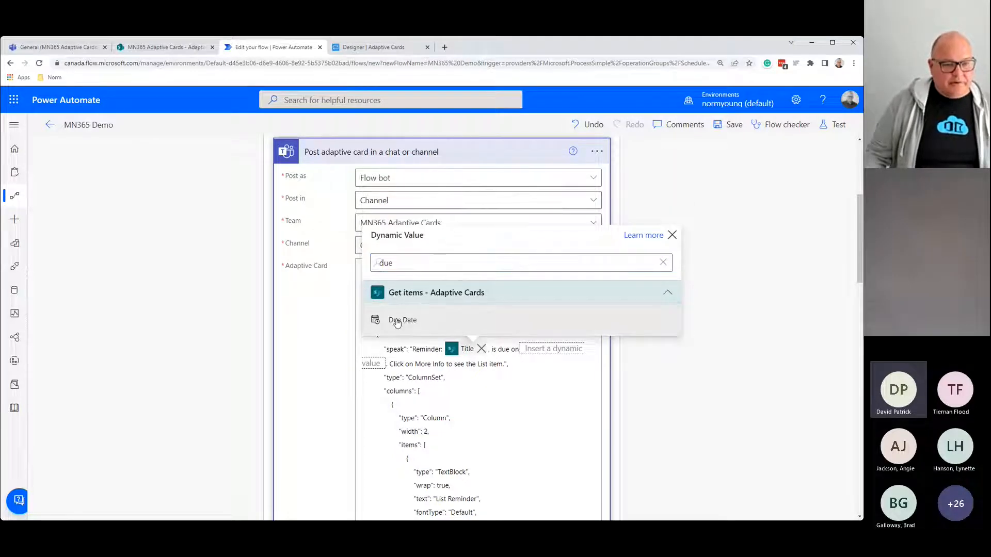
left_click(400, 332)
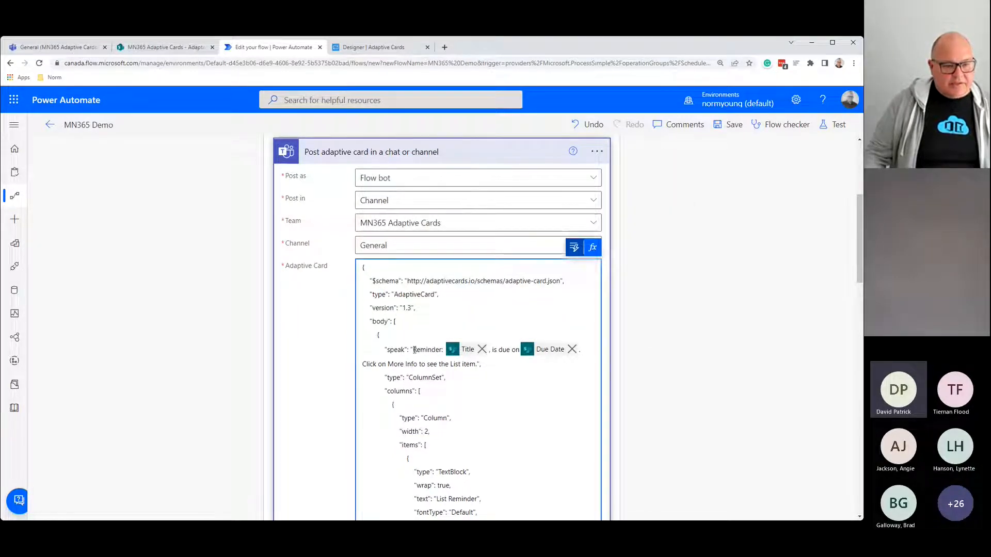
Step: Paste the reminder text containing the Title and Due Date values into the card
left_click_drag(413, 350, 477, 363)
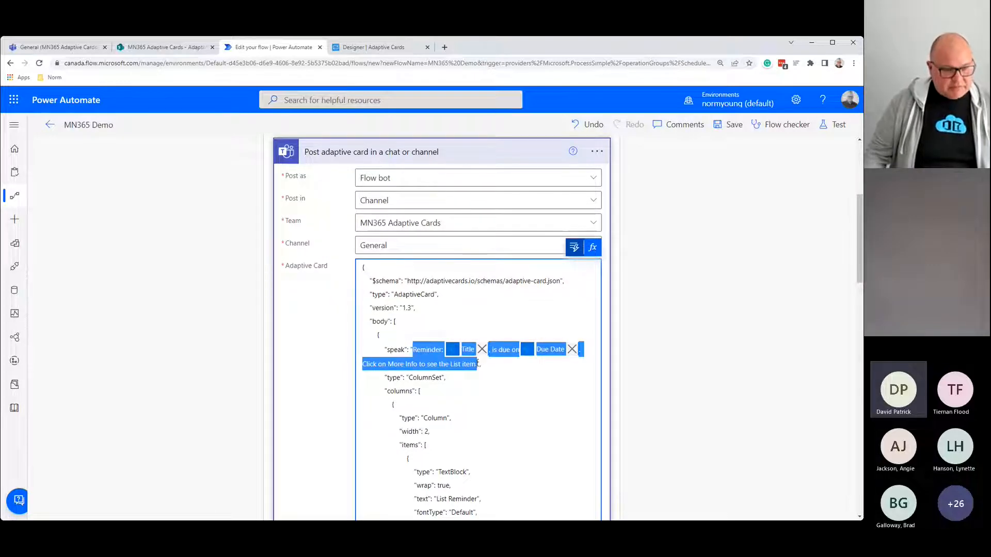
scroll(496, 414, "down", 2)
scroll(496, 414, "down", 2)
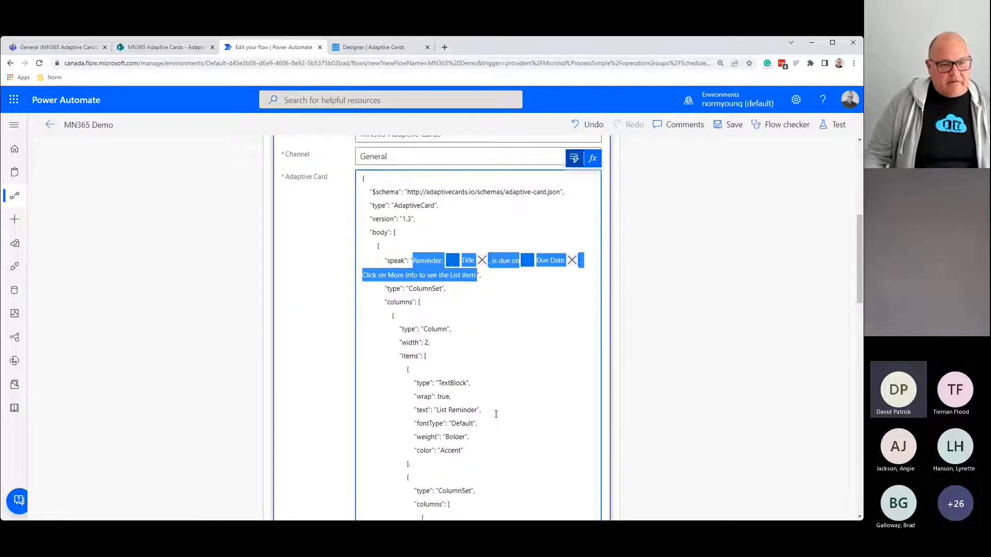
scroll(498, 409, "down", 3)
scroll(499, 406, "down", 3)
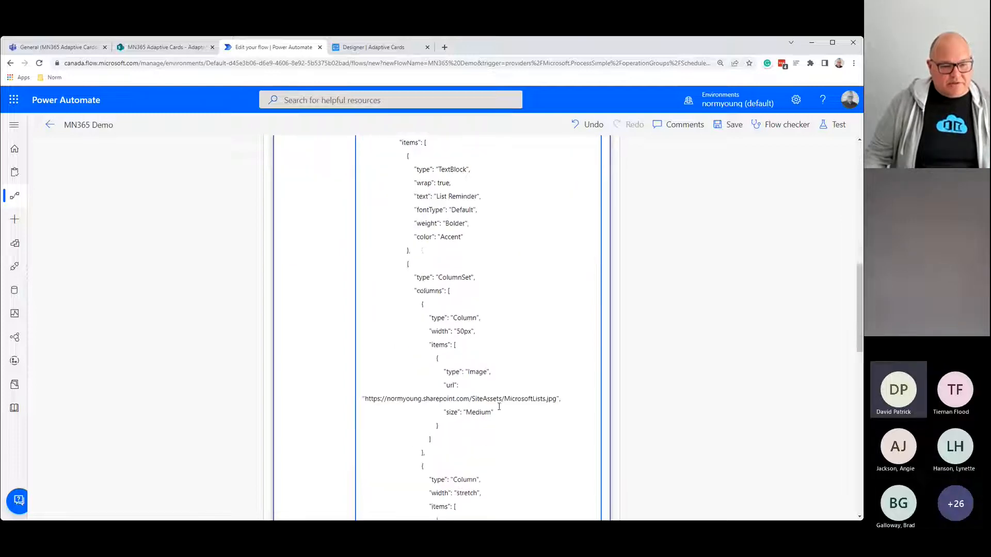
scroll(499, 406, "down", 3)
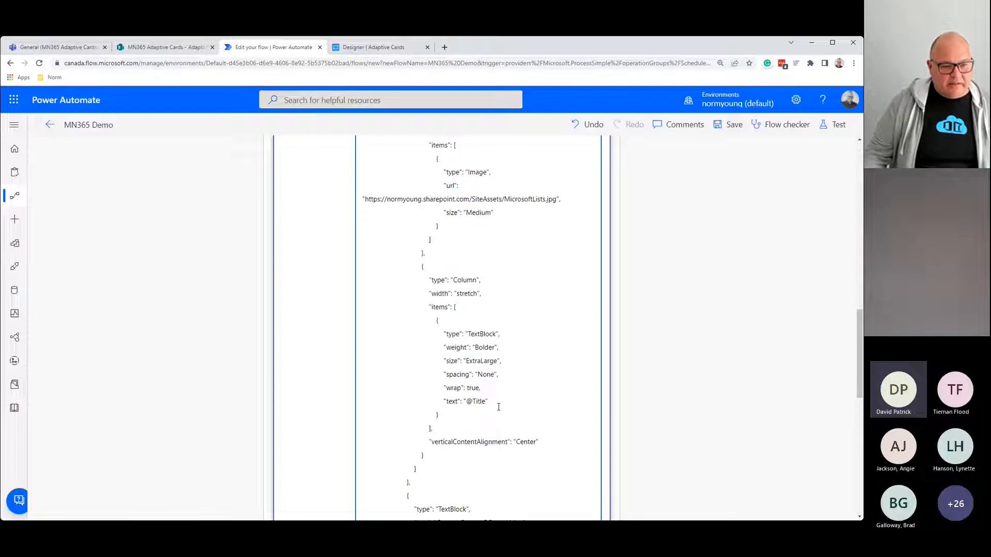
scroll(499, 407, "down", 6)
left_click_drag(436, 350, 451, 366)
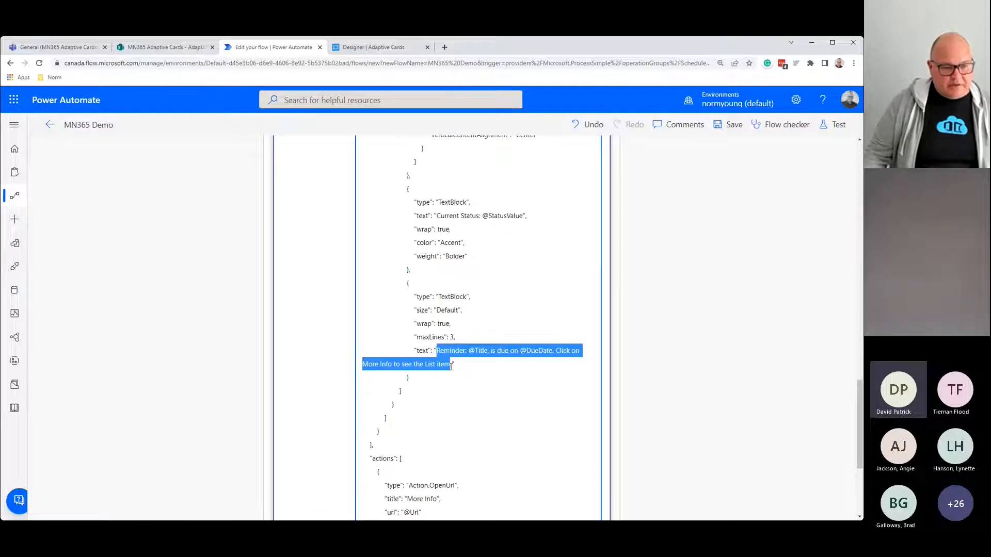
type("Reminder: Title, is due on Due Date. Click on More Info to see the List item.")
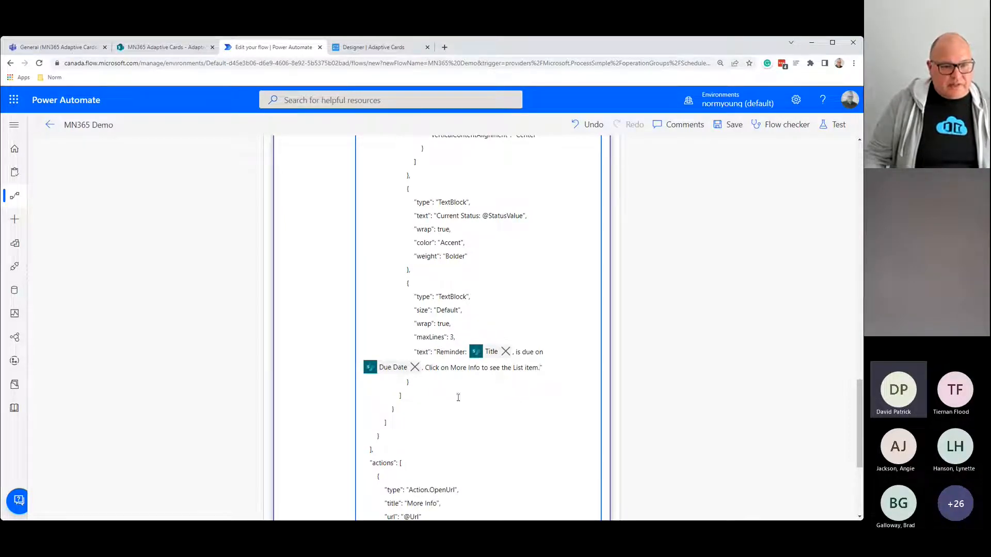
scroll(459, 397, "up", 15)
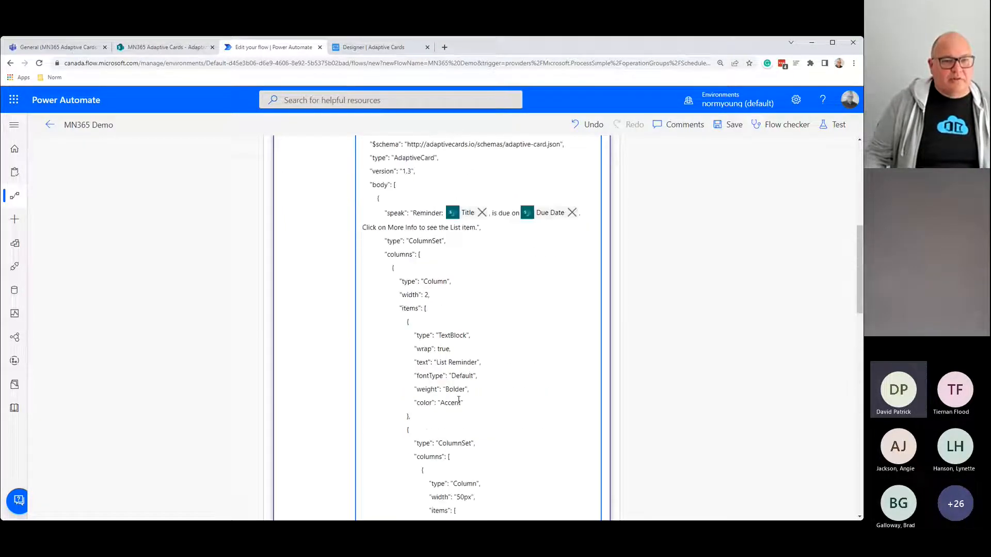
scroll(454, 399, "up", 4)
scroll(441, 398, "down", 2)
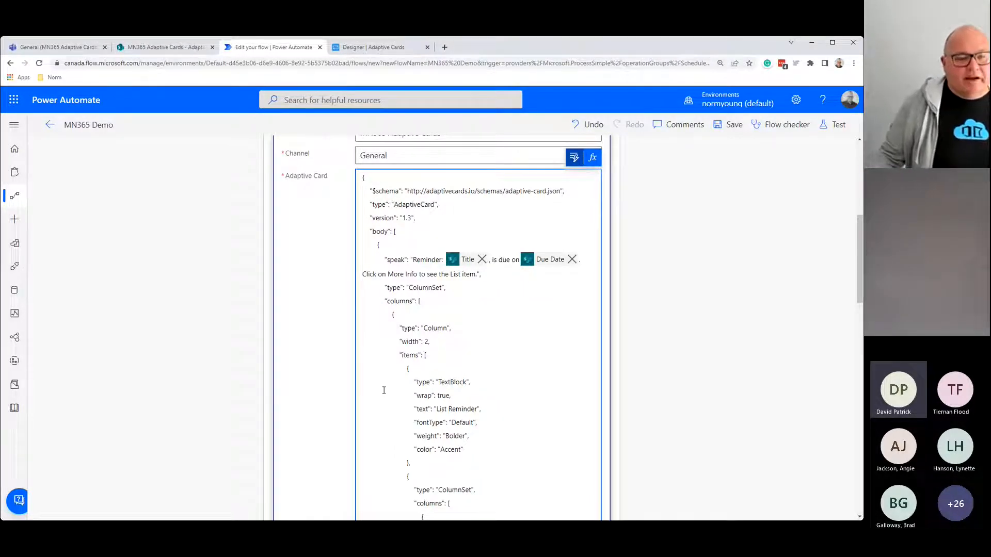
scroll(445, 382, "down", 3)
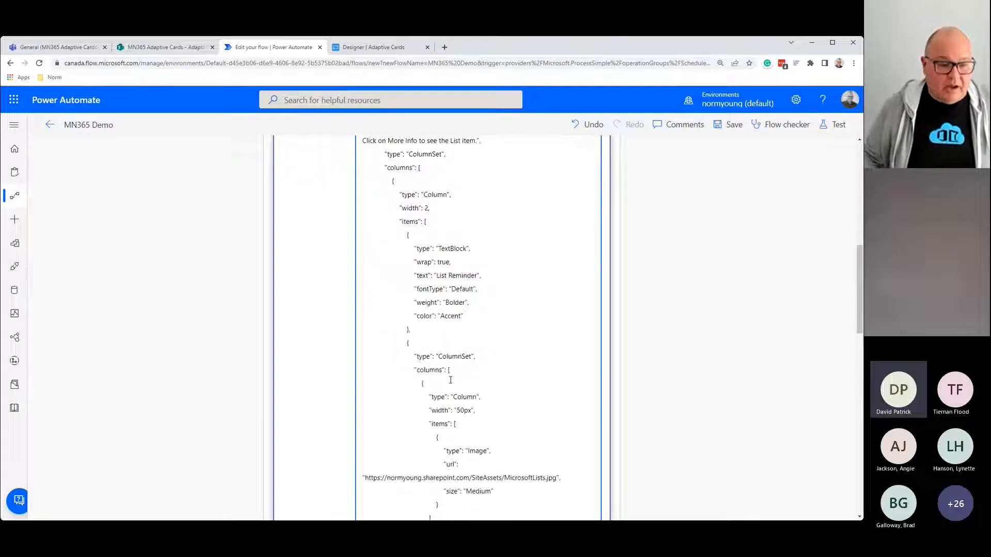
scroll(492, 386, "down", 1)
scroll(492, 385, "down", 5)
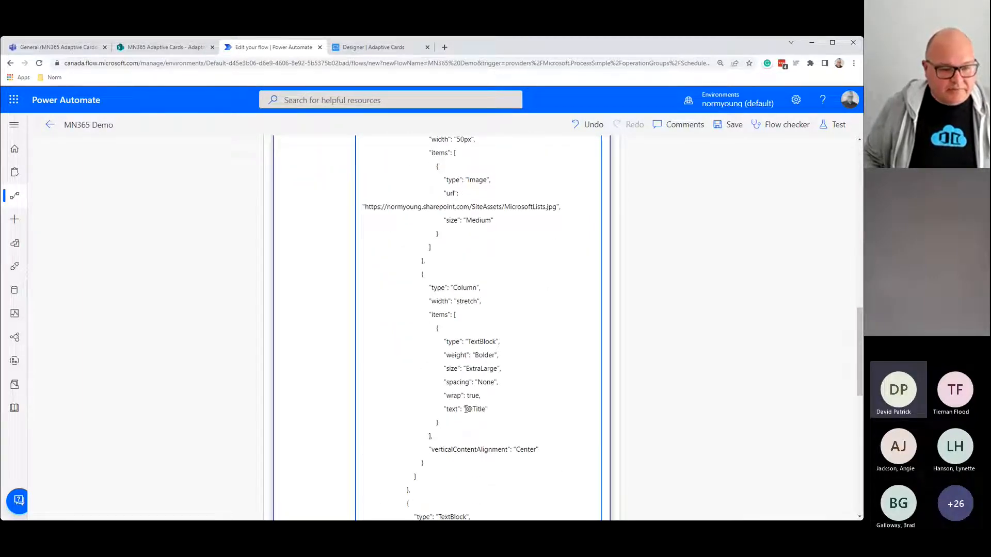
left_click_drag(466, 409, 487, 409)
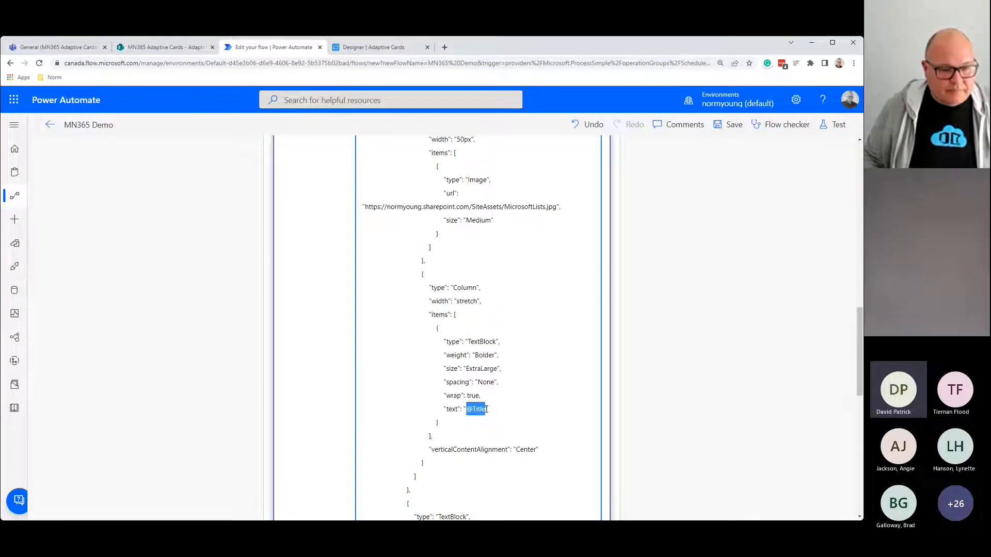
scroll(533, 414, "up", 10)
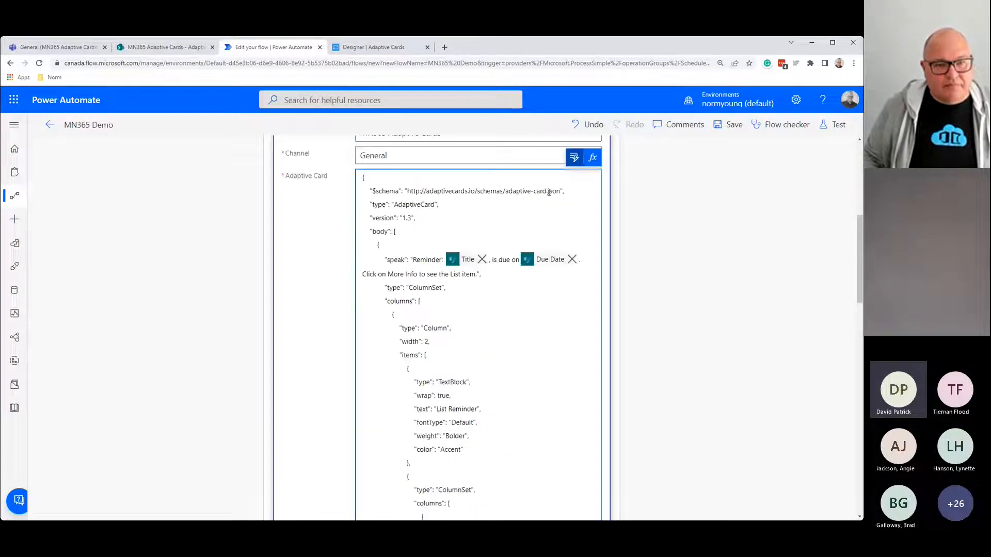
left_click(510, 402)
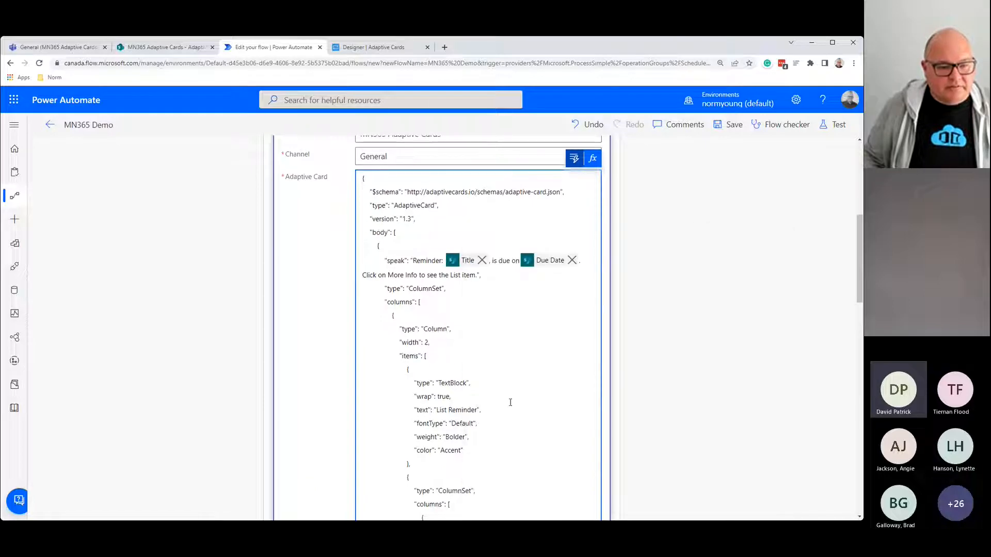
scroll(510, 403, "down", 15)
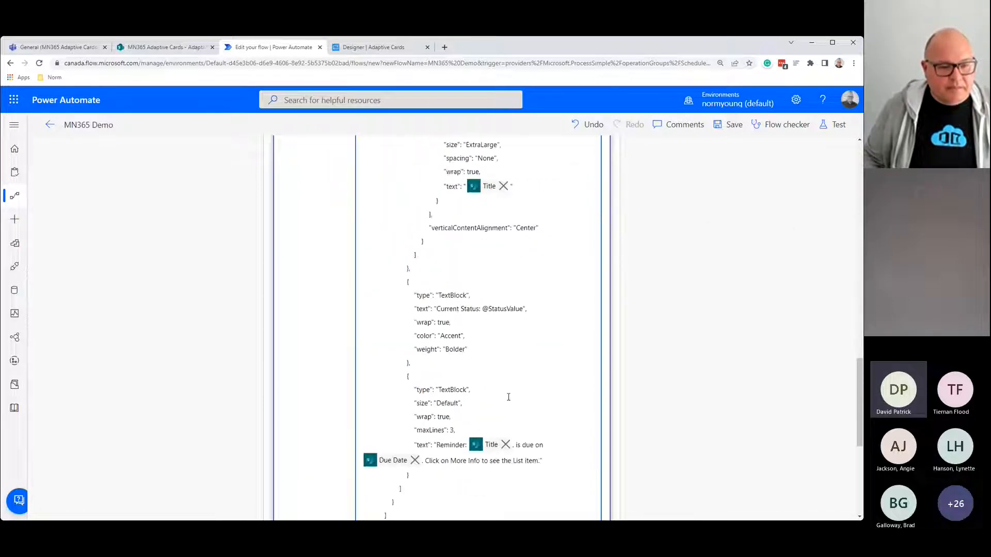
left_click_drag(484, 309, 525, 306)
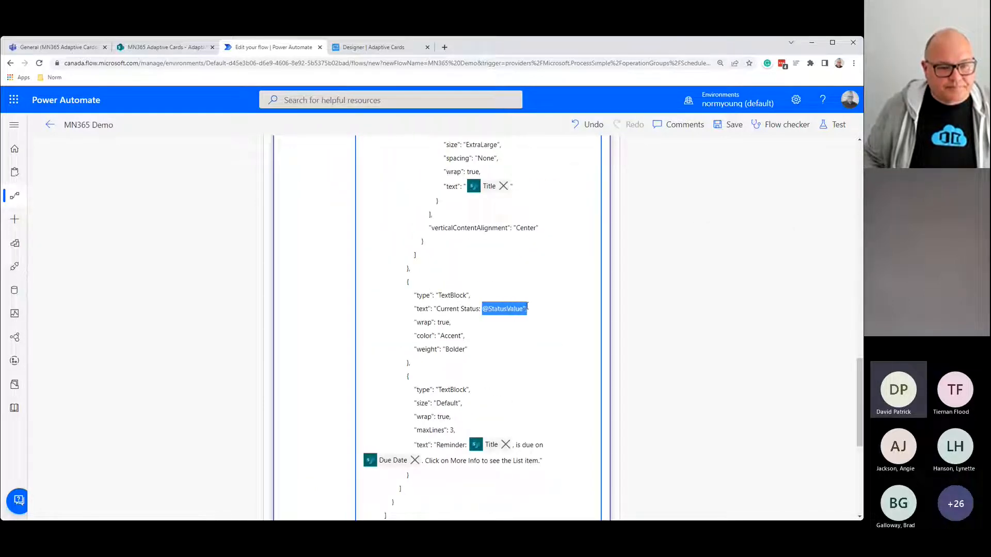
scroll(525, 361, "up", 10)
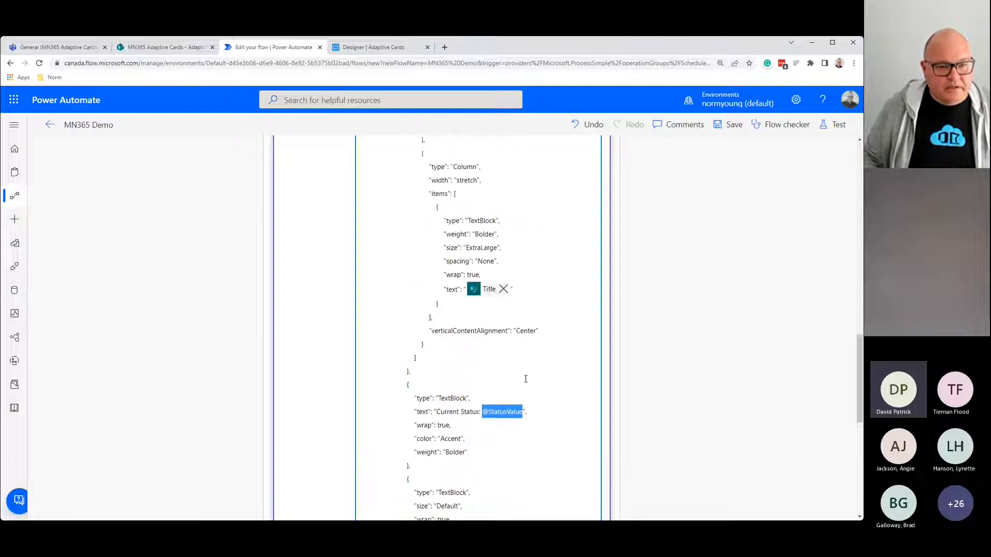
scroll(526, 380, "up", 3)
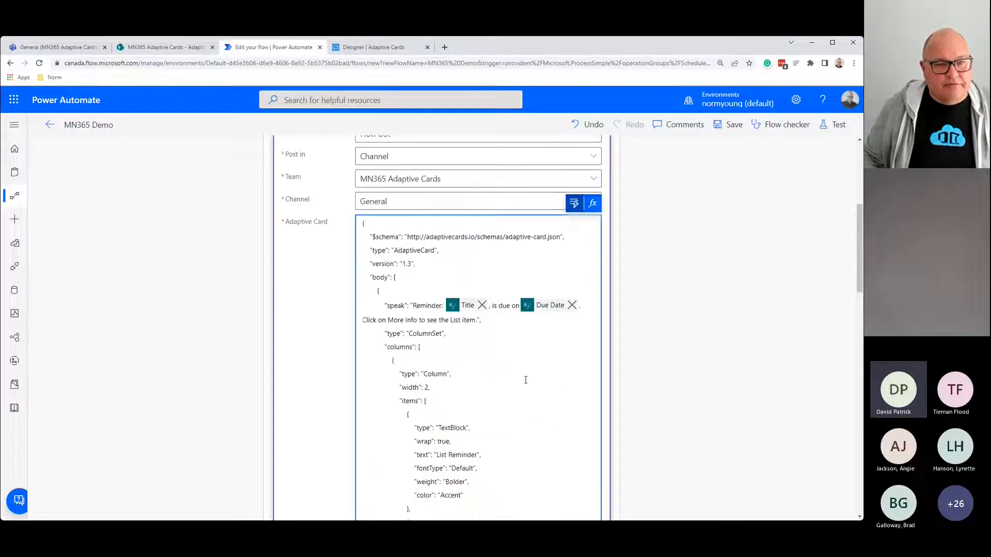
left_click(574, 203)
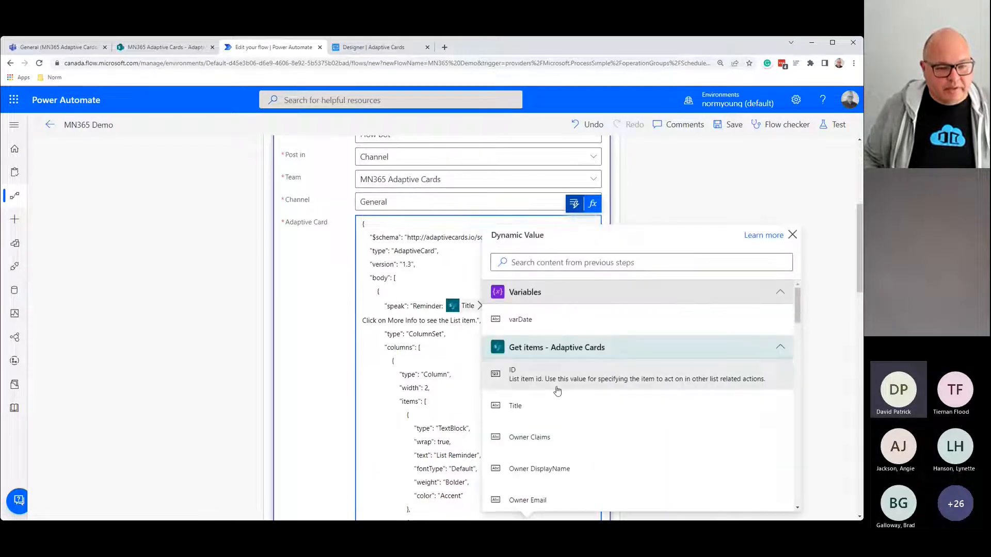
left_click(560, 264)
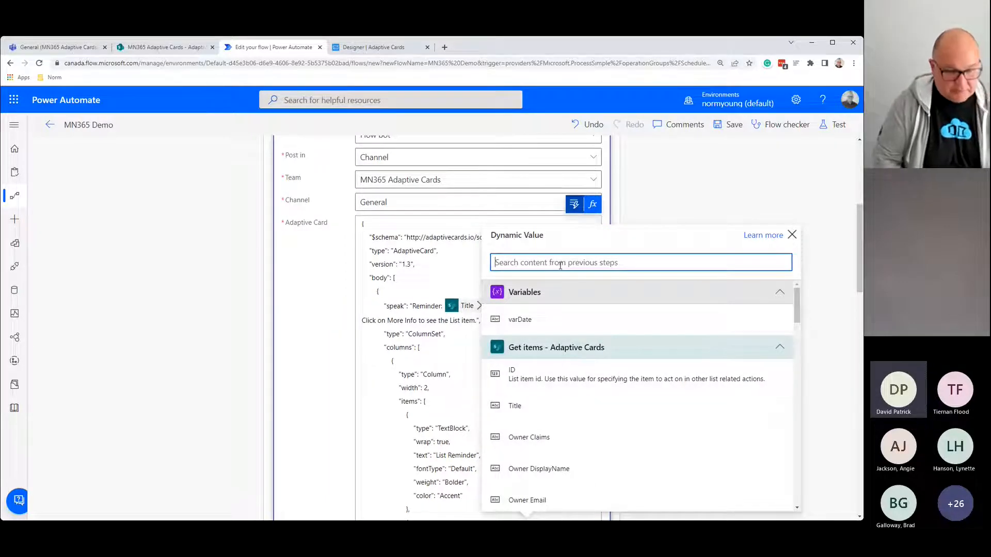
type("sta")
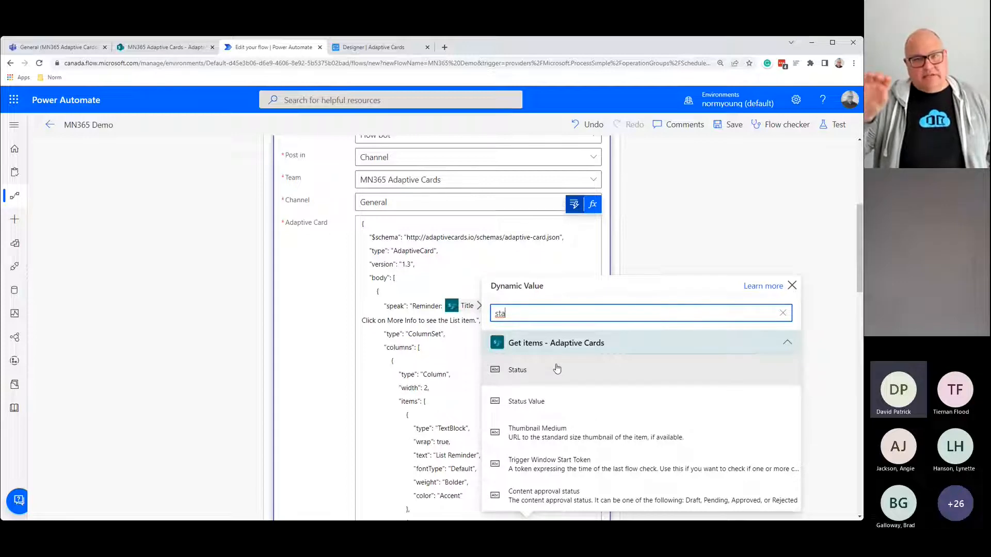
left_click(564, 400)
scroll(553, 386, "down", 6)
scroll(552, 386, "down", 5)
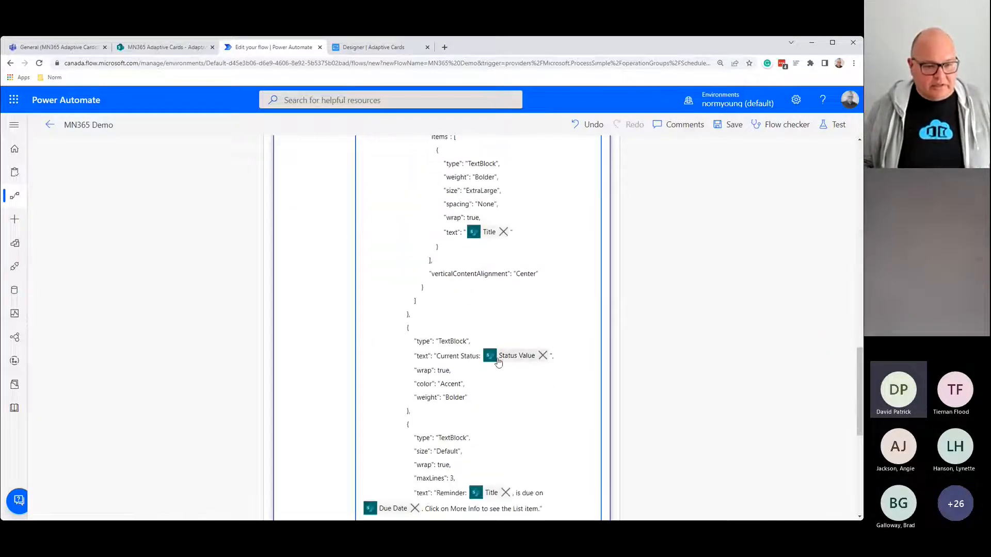
scroll(503, 365, "down", 3)
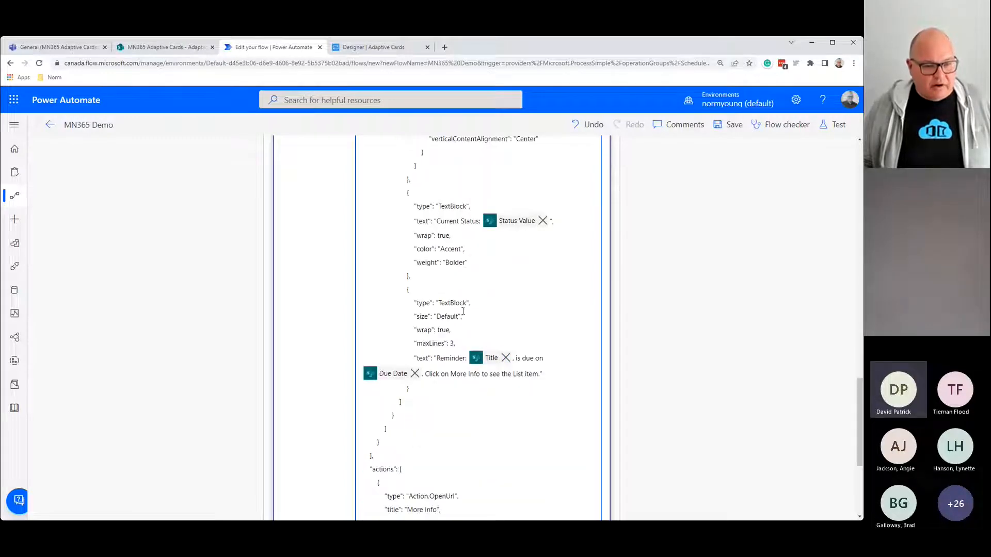
scroll(452, 344, "down", 4)
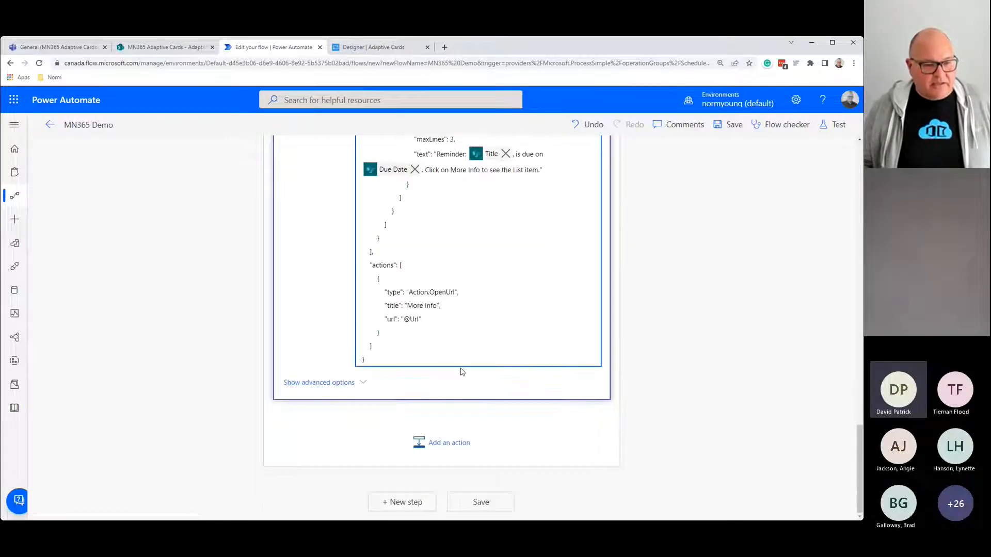
left_click_drag(403, 319, 419, 319)
scroll(505, 343, "up", 15)
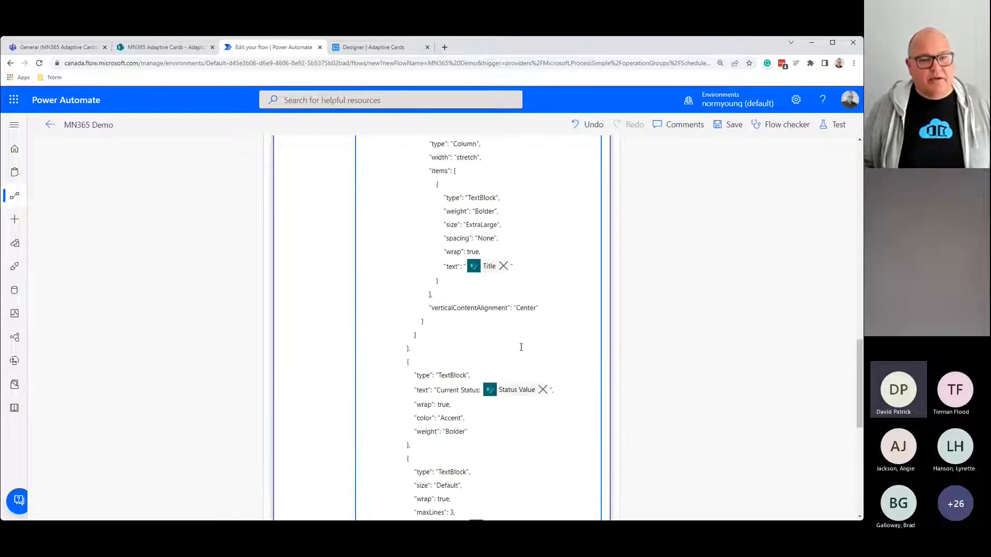
scroll(523, 350, "up", 1)
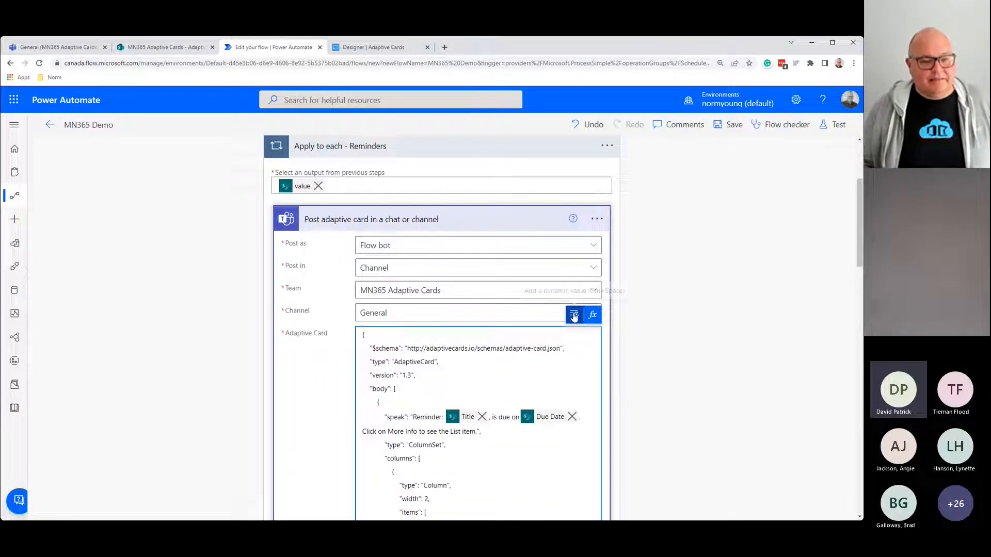
left_click(573, 316)
left_click(480, 258)
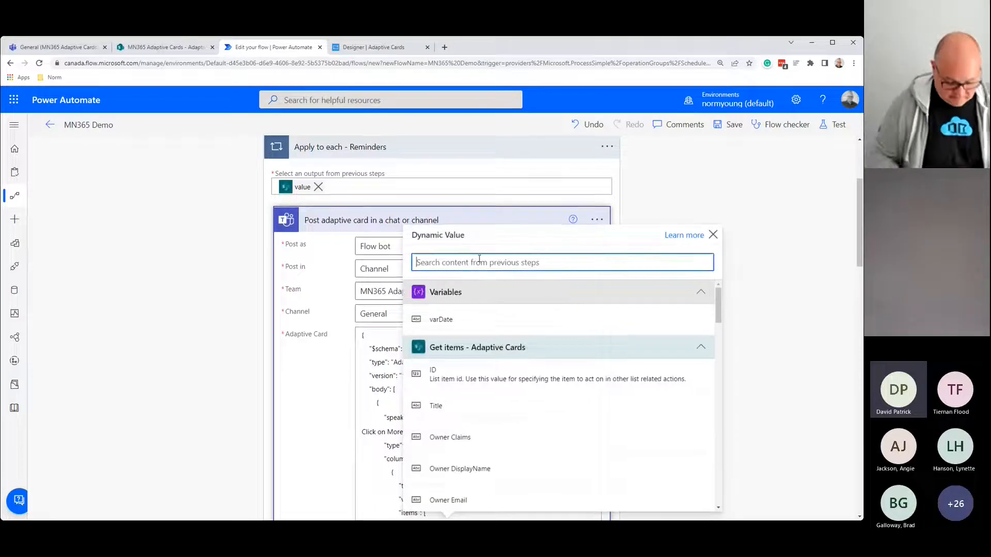
type("l")
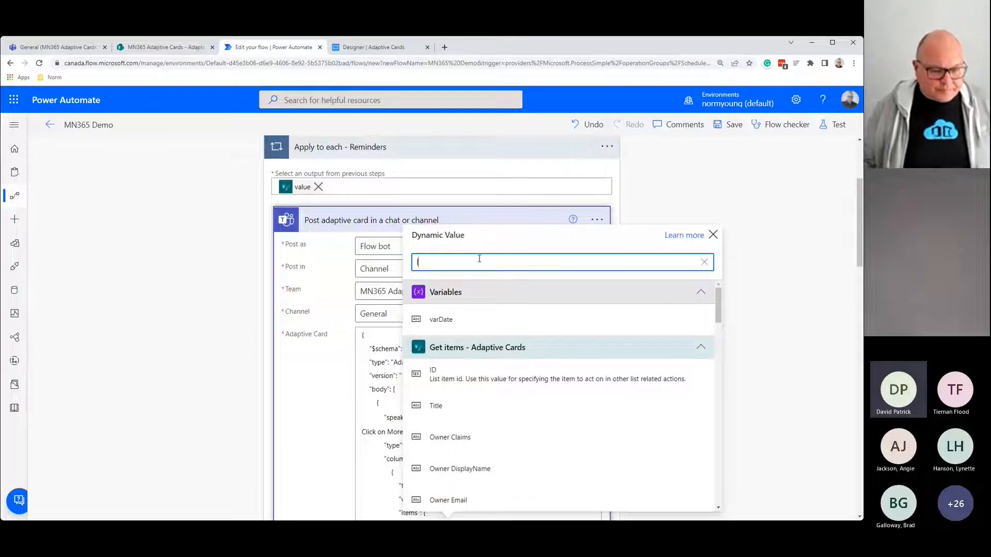
type("ink")
left_click(459, 430)
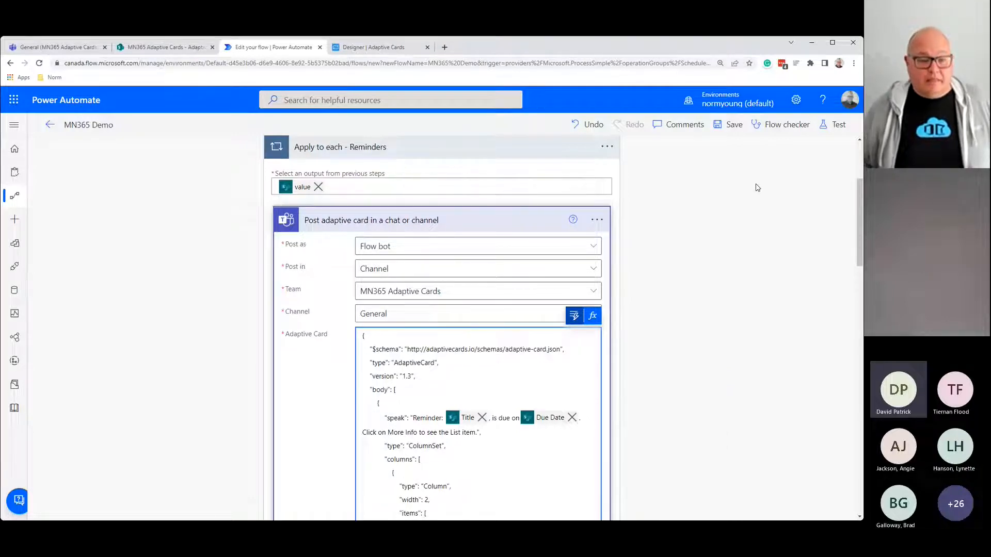
scroll(509, 350, "down", 12)
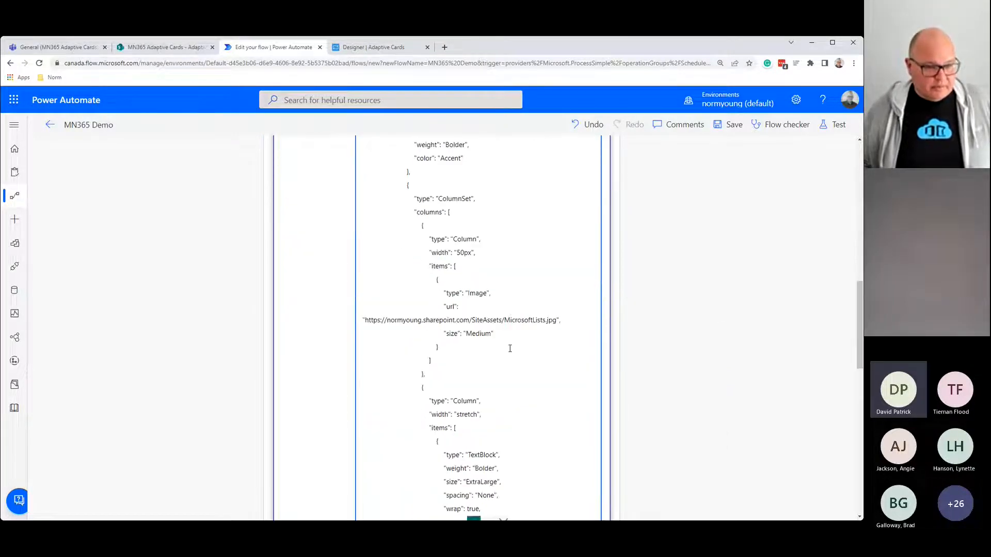
scroll(510, 349, "down", 5)
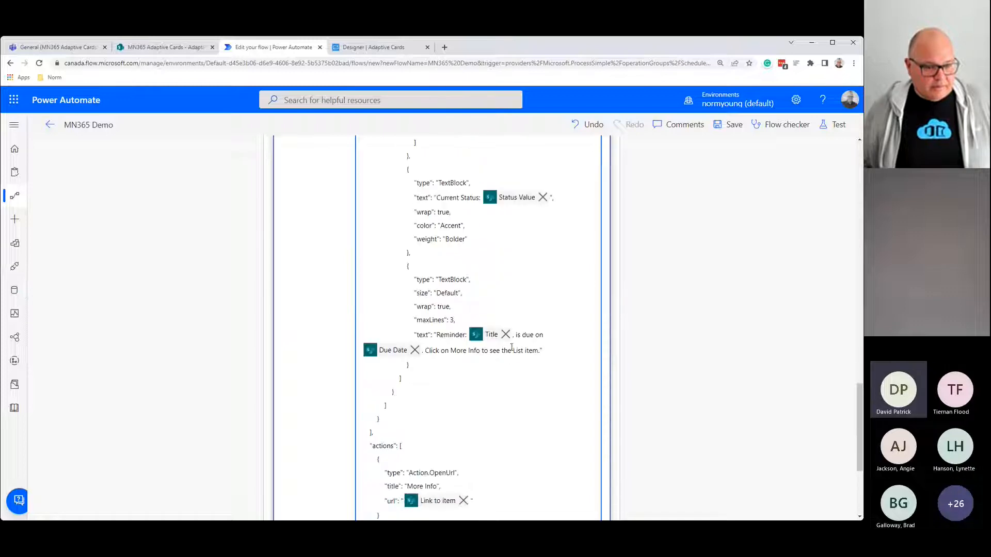
scroll(512, 347, "down", 1)
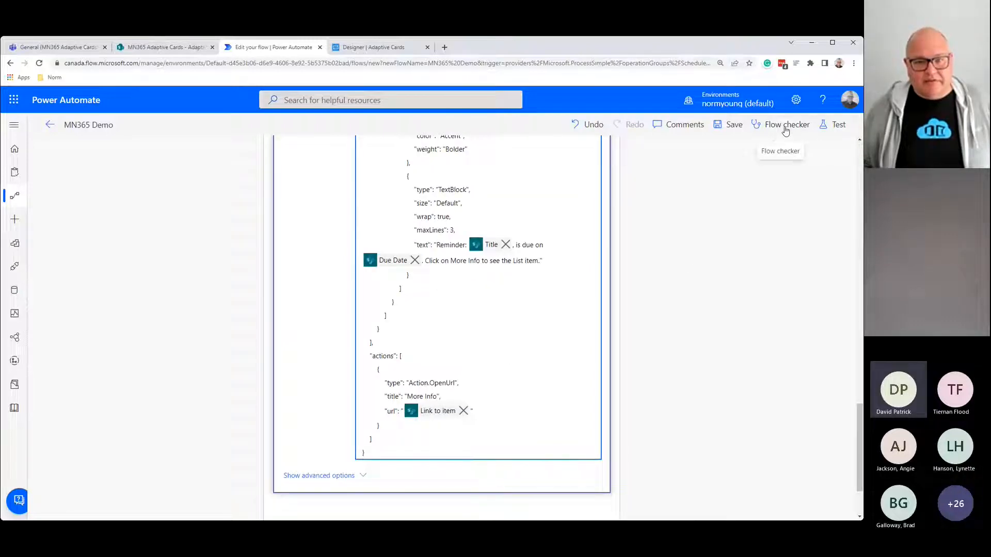
Step: Run the flow checker, then save and manually test-run the MN365 Demo flow
left_click(785, 129)
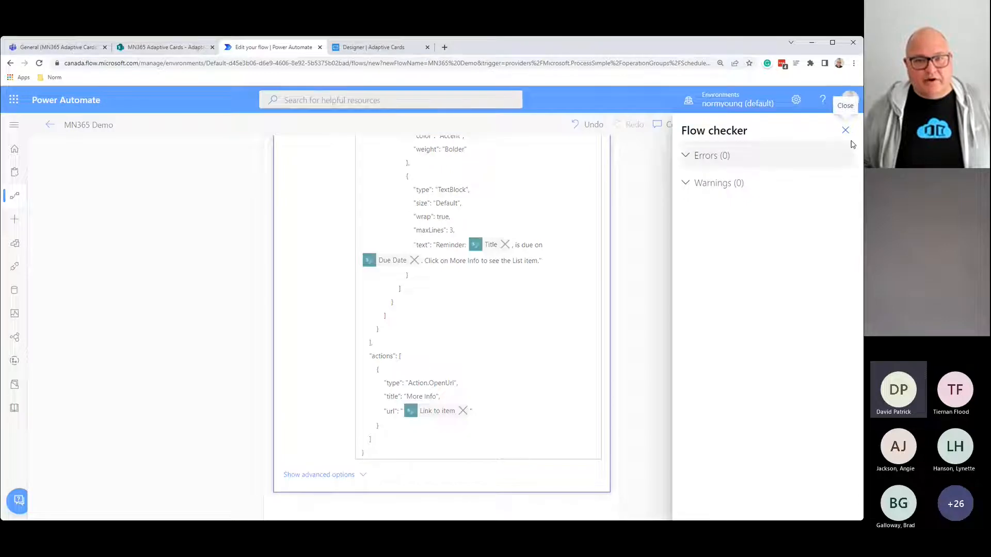
left_click(846, 130)
left_click(834, 125)
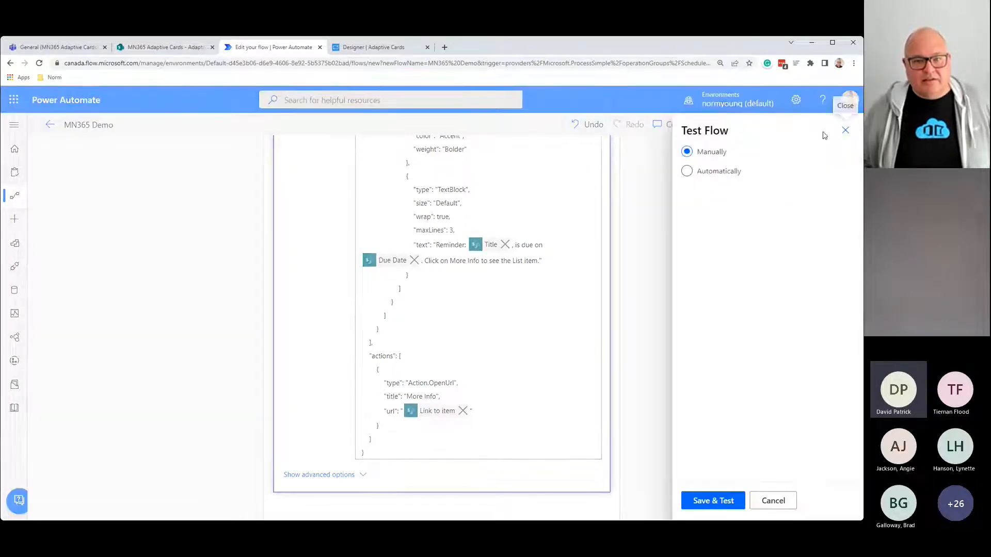
left_click(711, 500)
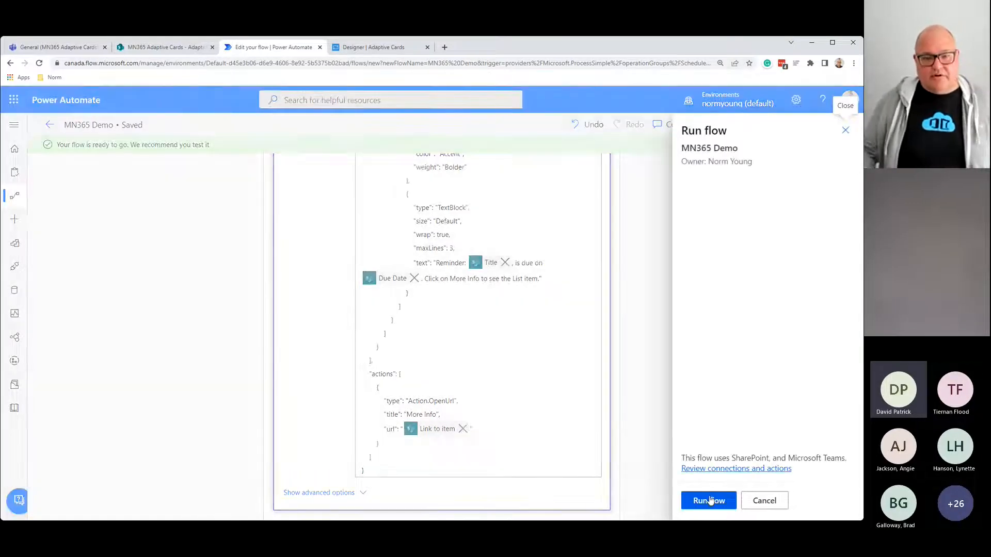
left_click(710, 500)
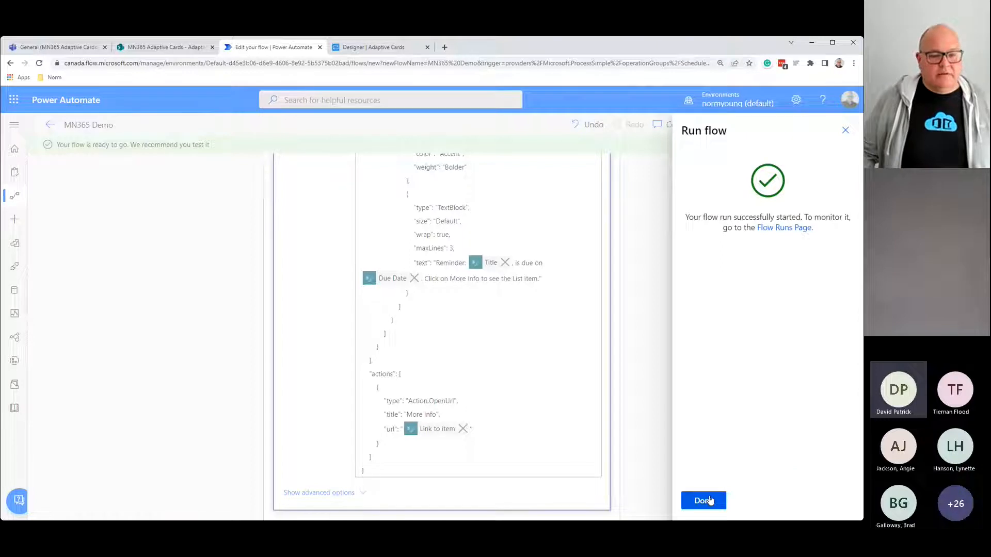
left_click(706, 500)
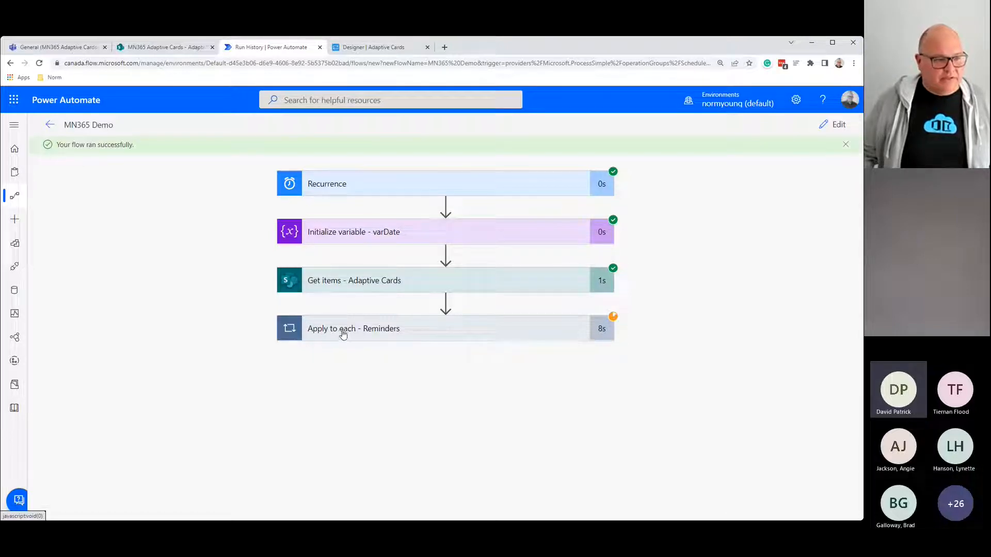
Step: Review the Post adaptive card run inputs: the Flow bot poster and the resolved reminder speak text
left_click(343, 334)
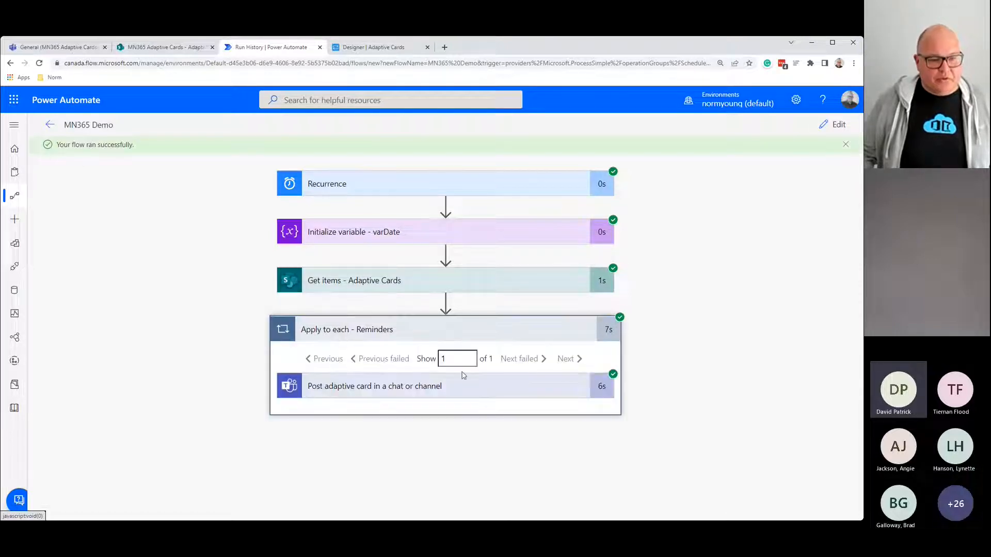
left_click(446, 357)
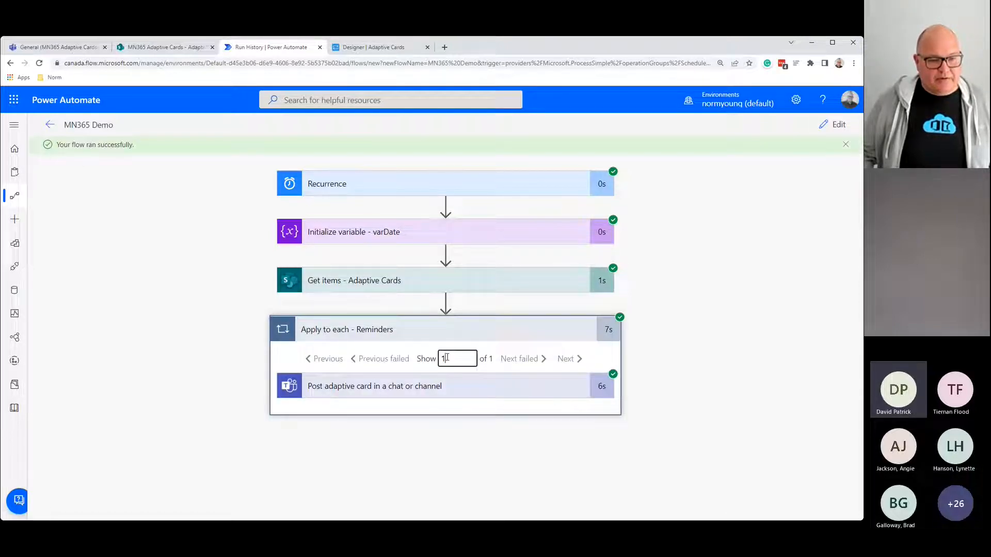
left_click(380, 387)
scroll(356, 470, "down", 5)
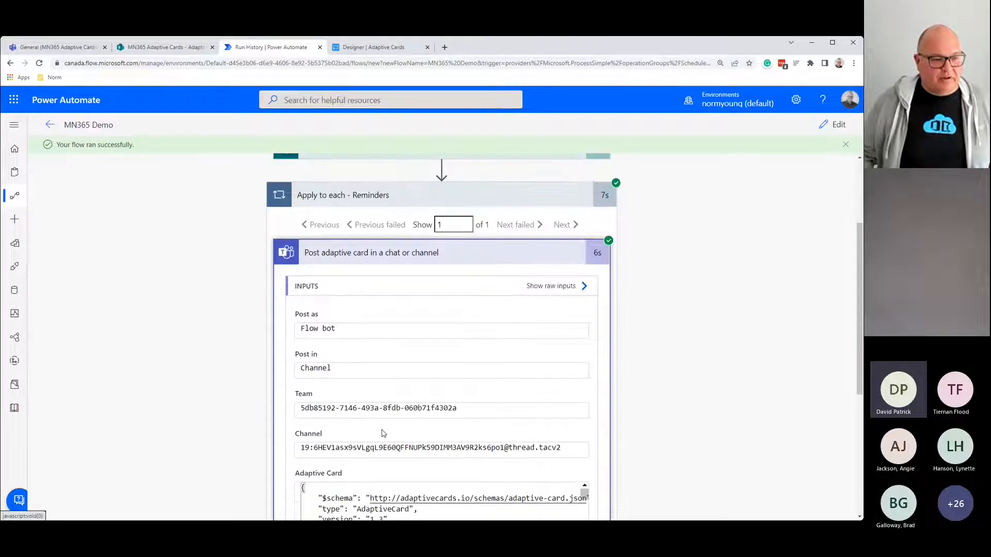
left_click_drag(339, 192, 301, 192)
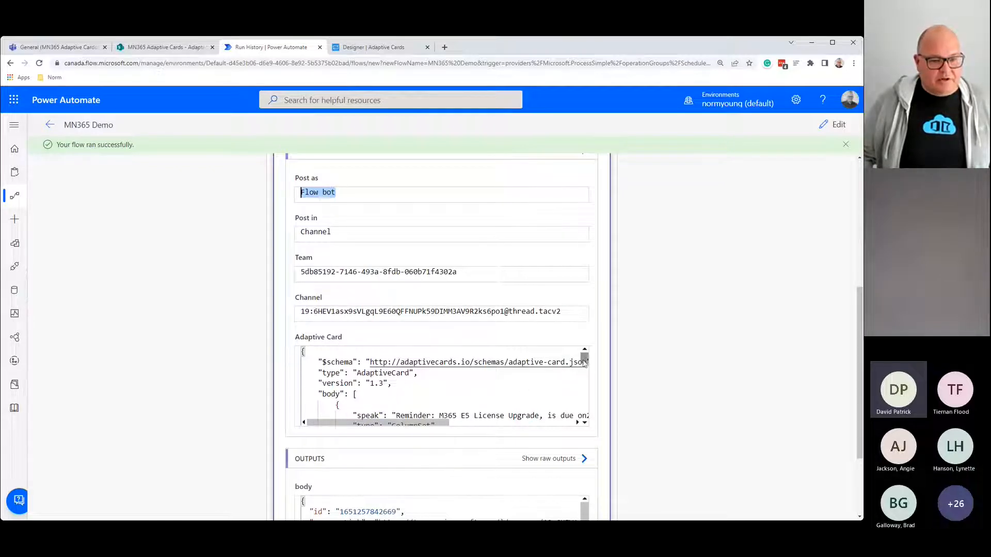
scroll(585, 360, "down", 1)
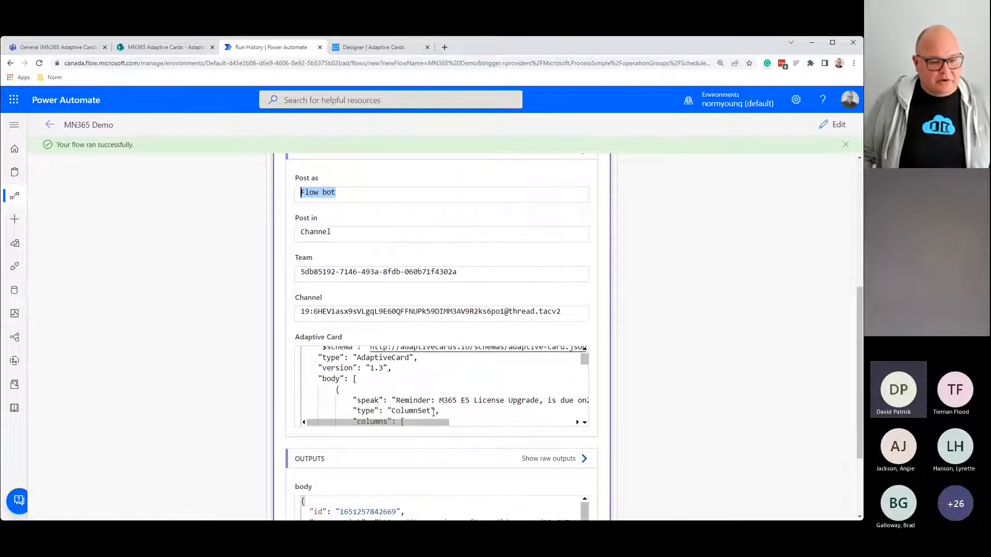
left_click_drag(425, 426, 444, 426)
double_click(328, 401)
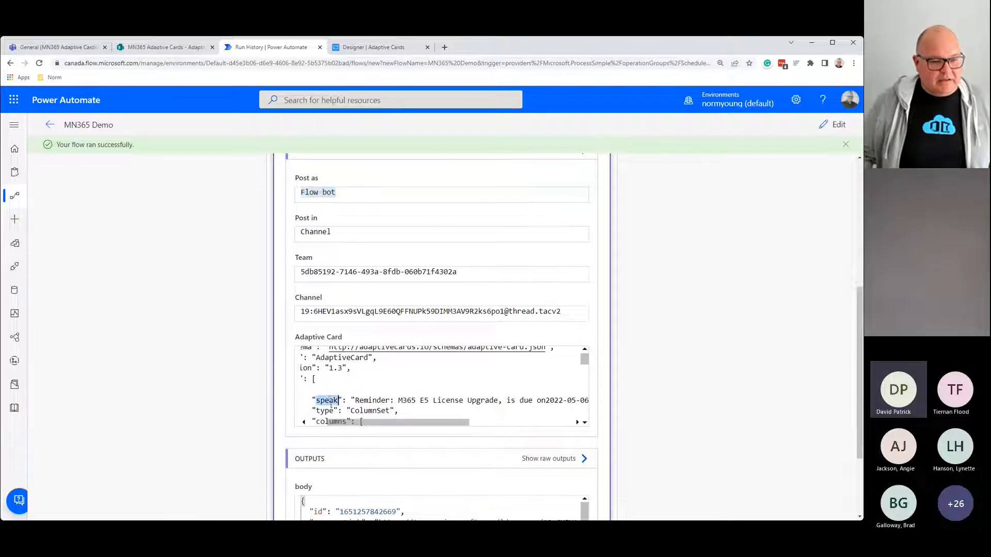
left_click_drag(354, 401, 498, 405)
scroll(549, 404, "down", 5)
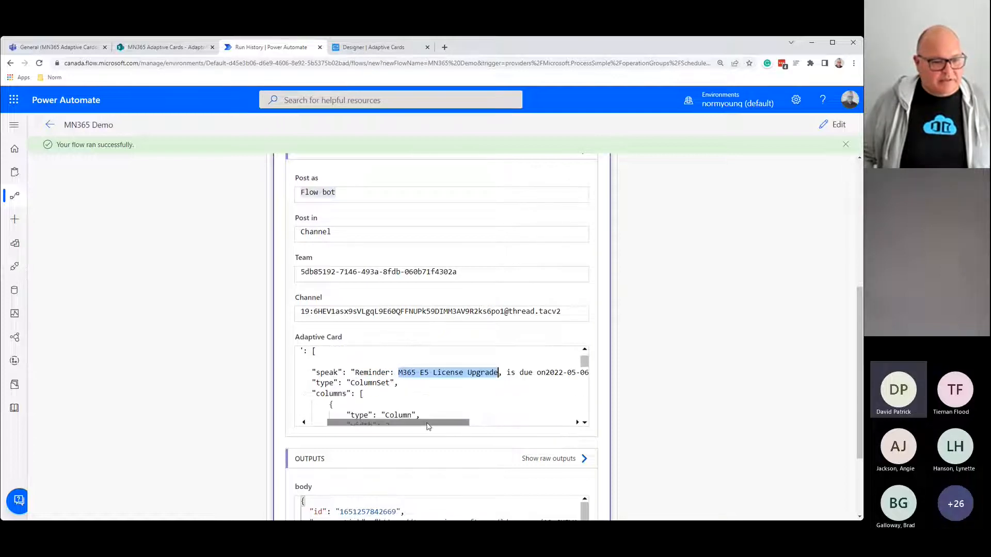
scroll(418, 452, "down", 2)
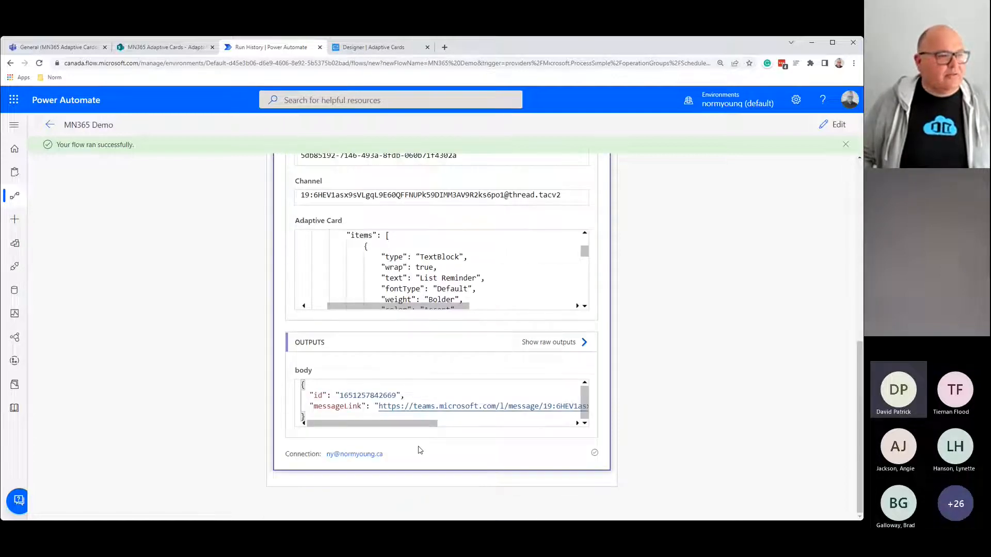
scroll(420, 451, "up", 4)
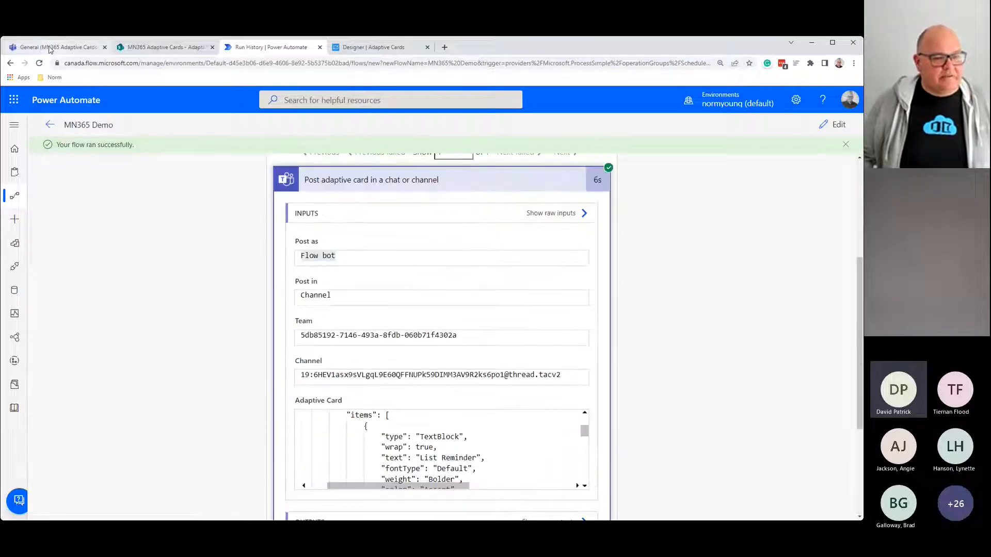
left_click(50, 49)
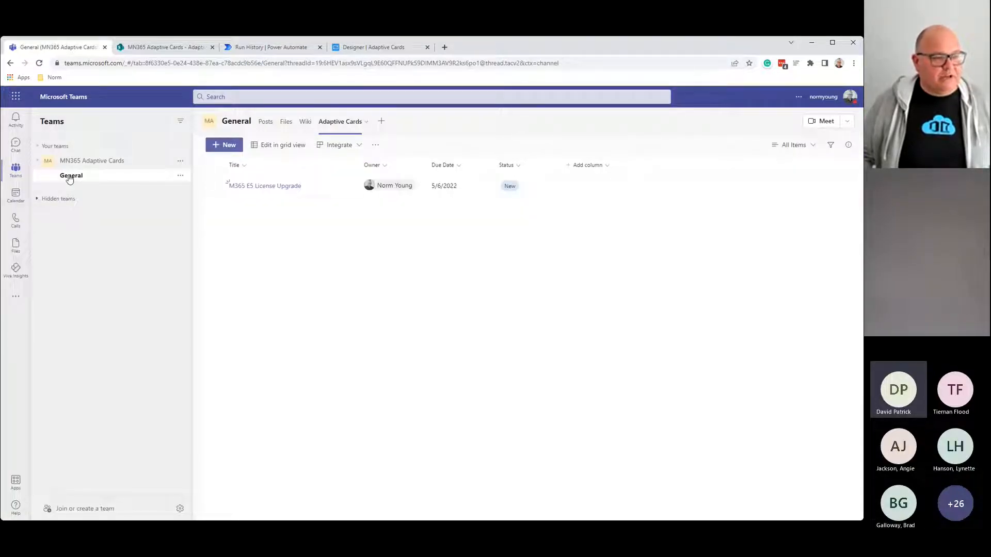
Step: View the posted M365 E5 License Upgrade card in Posts and open its linked list item
left_click(266, 123)
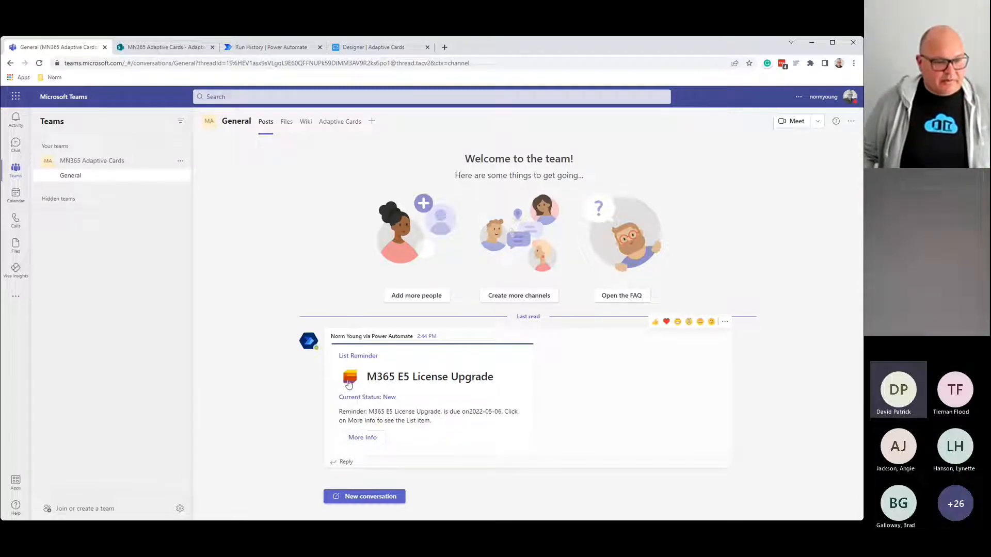
left_click_drag(368, 381, 498, 388)
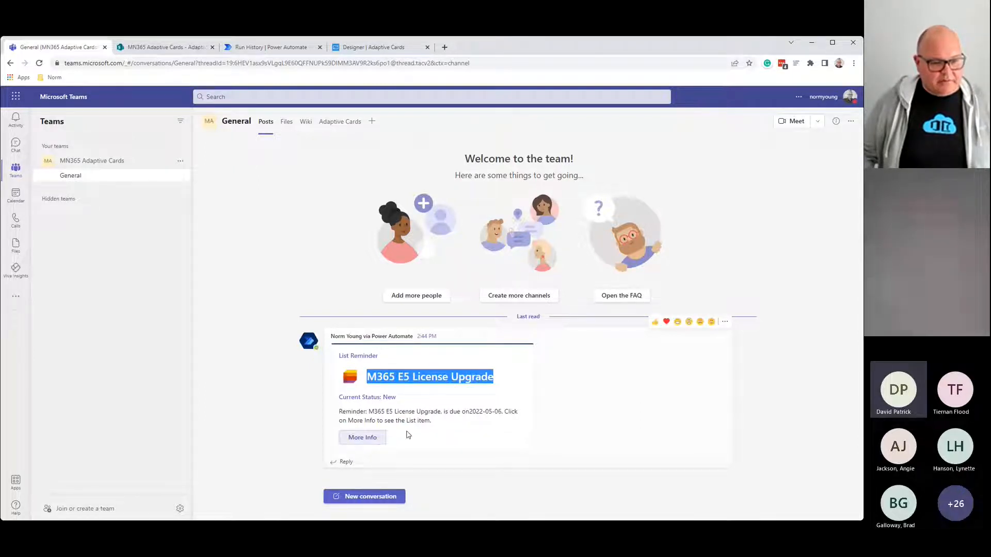
left_click(468, 411)
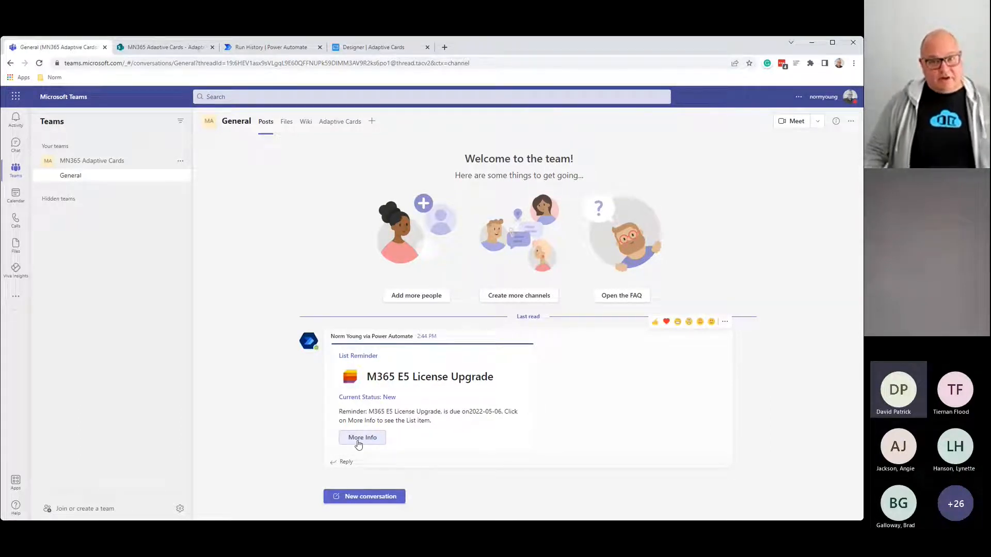
left_click(358, 442)
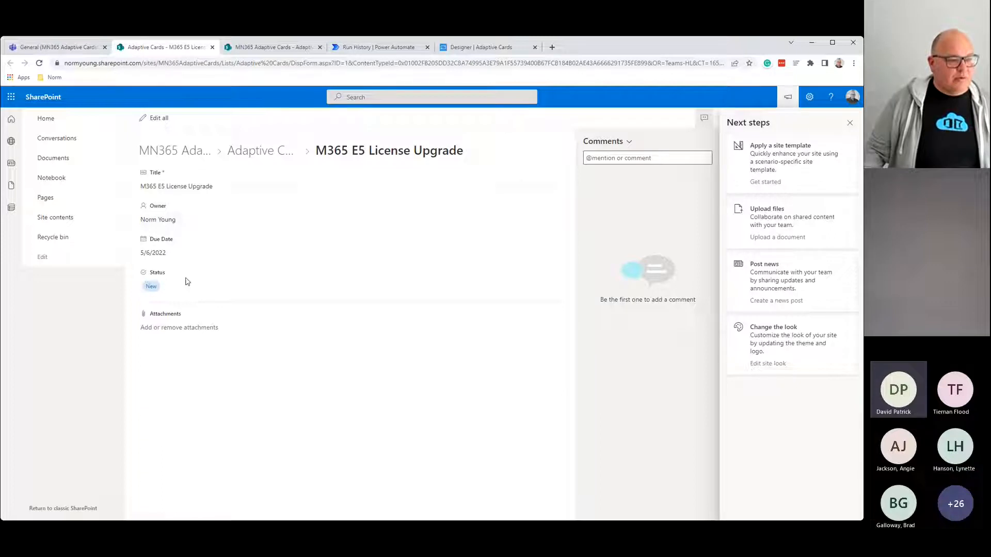
left_click(212, 48)
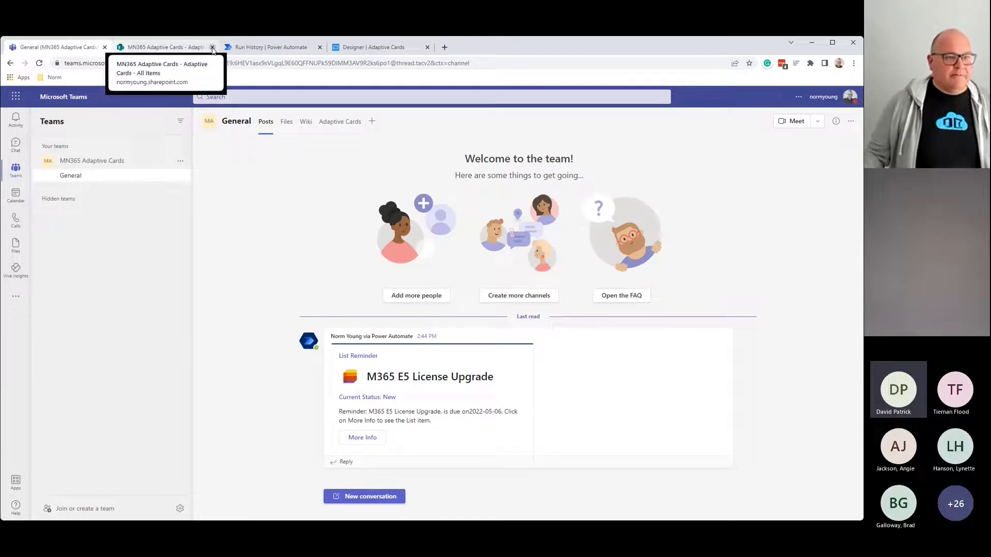
left_click(258, 47)
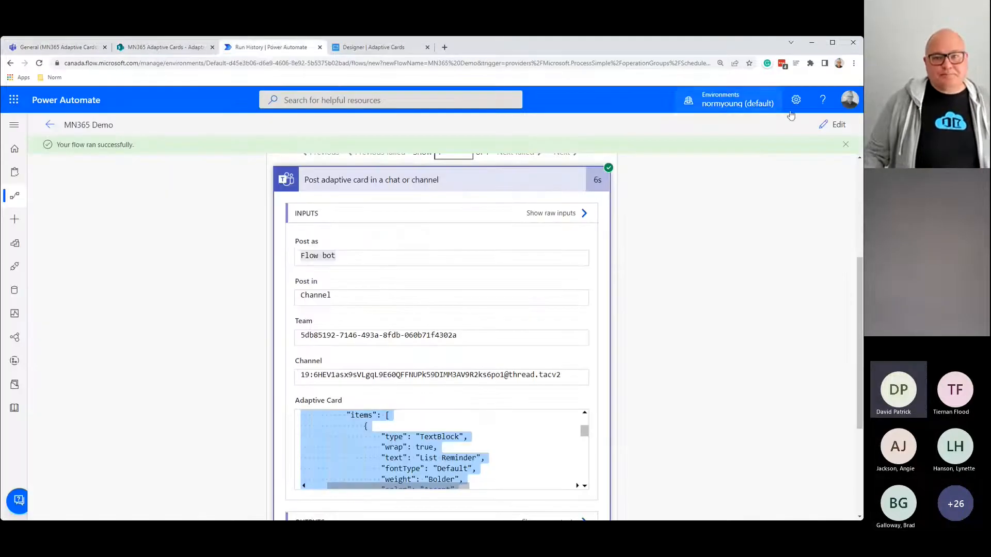
Step: Review the card JSON in edit mode, then view the M365 E5 License Upgrade entry in the Adaptive Cards list
left_click(836, 128)
scroll(516, 356, "down", 8)
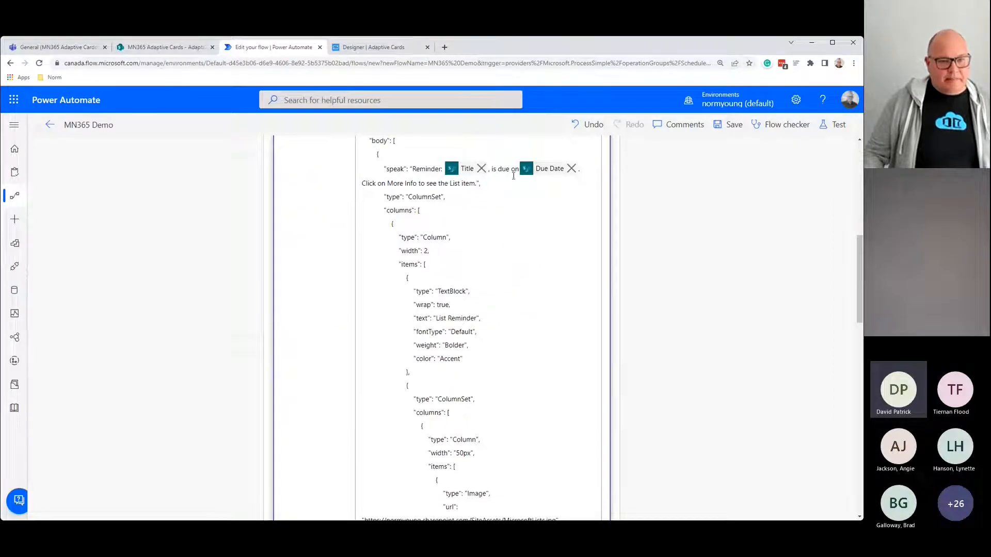
left_click(515, 170)
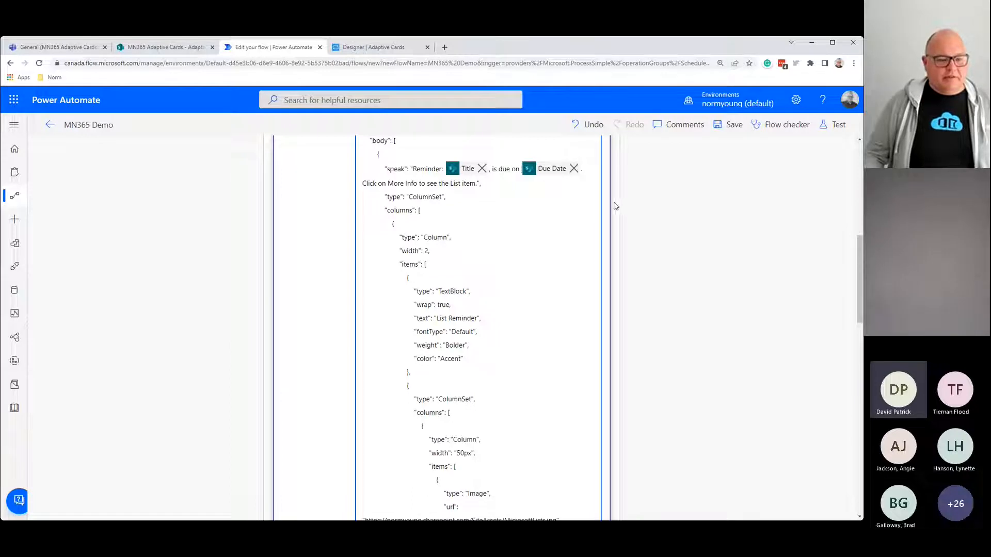
scroll(550, 294, "down", 6)
scroll(544, 310, "down", 6)
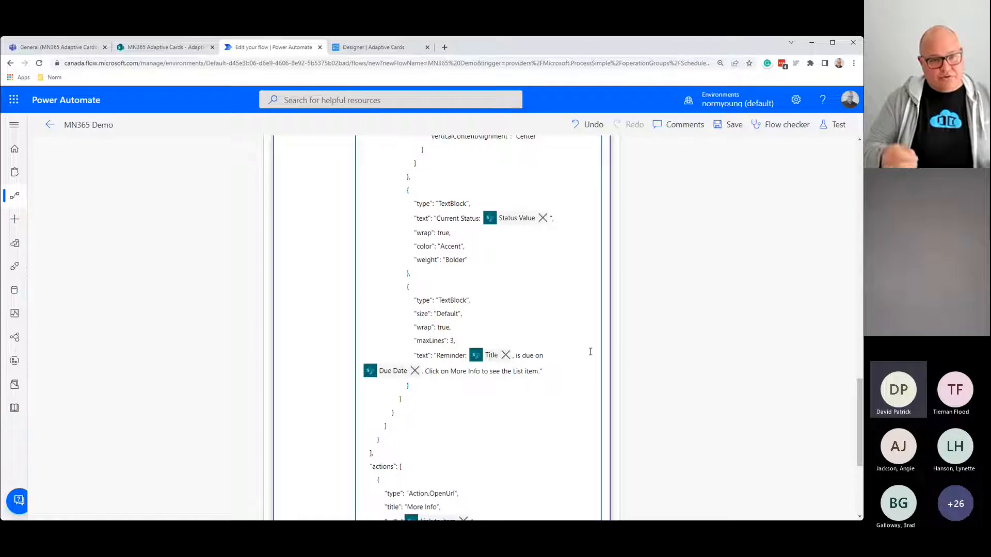
left_click(44, 48)
left_click(340, 122)
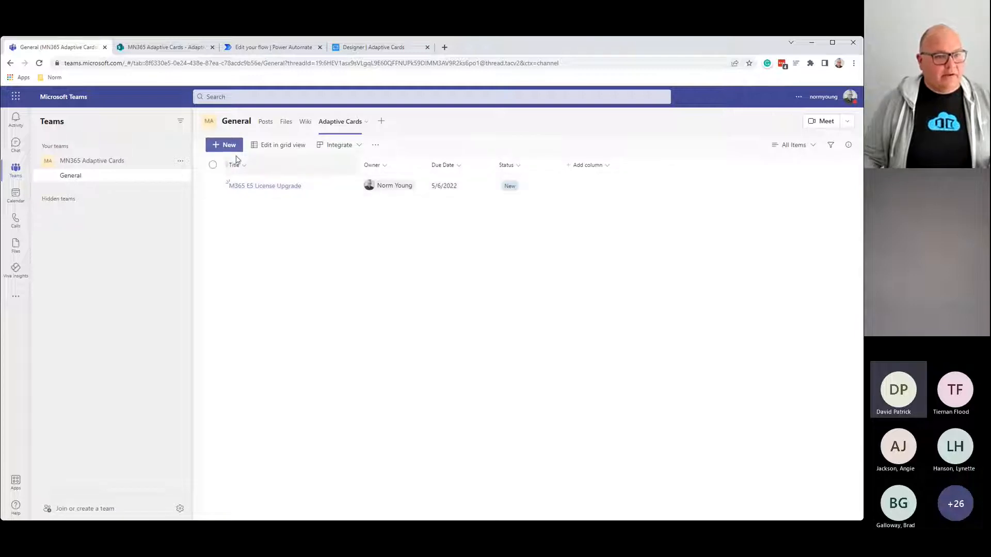
left_click(235, 150)
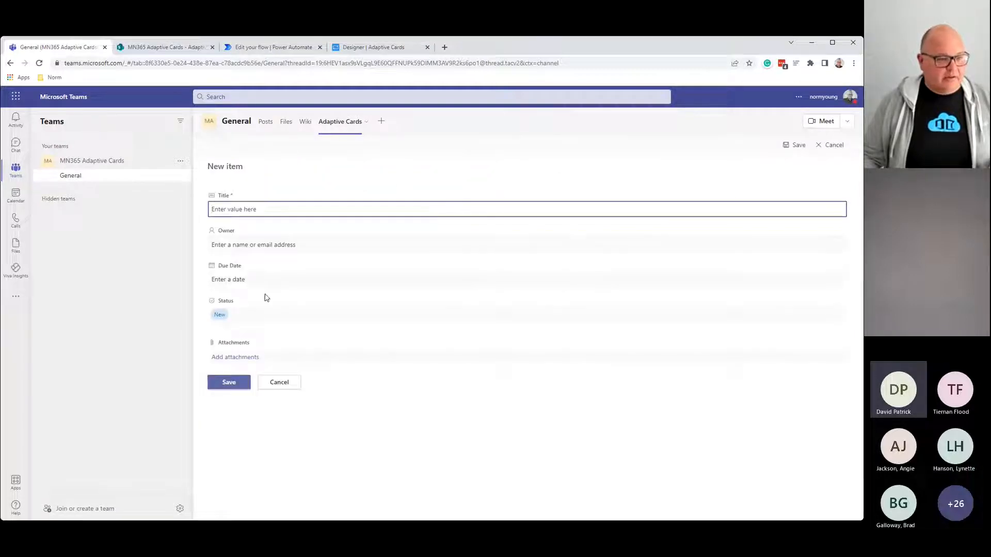
left_click(260, 316)
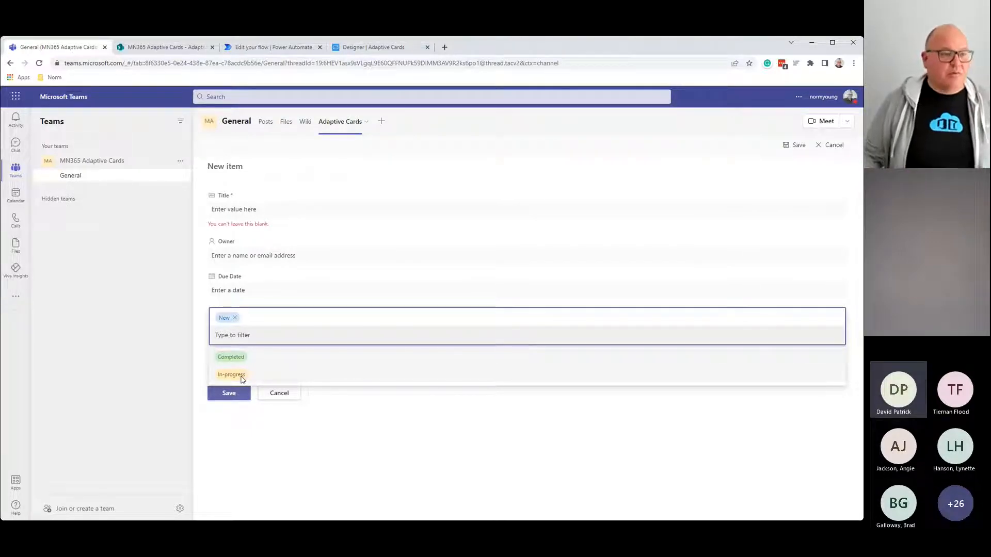
left_click(279, 395)
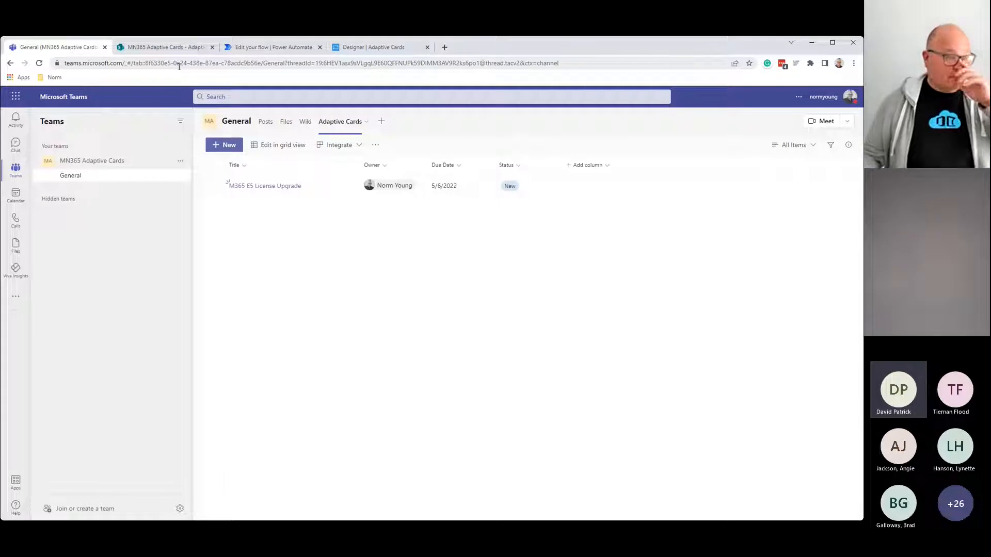
Step: Scroll to the card step's Adaptive Card field and drag-select its full JSON
left_click(253, 49)
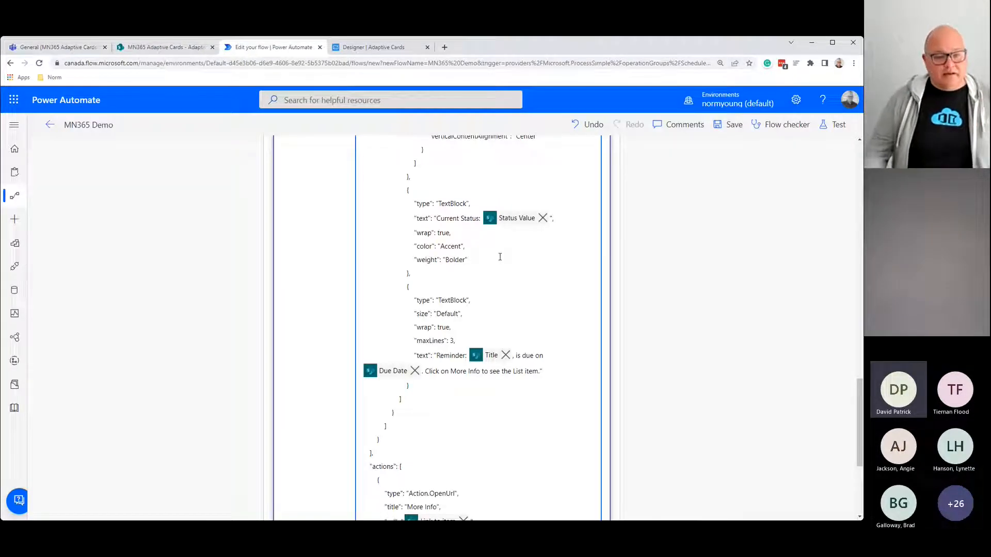
scroll(515, 424, "down", 4)
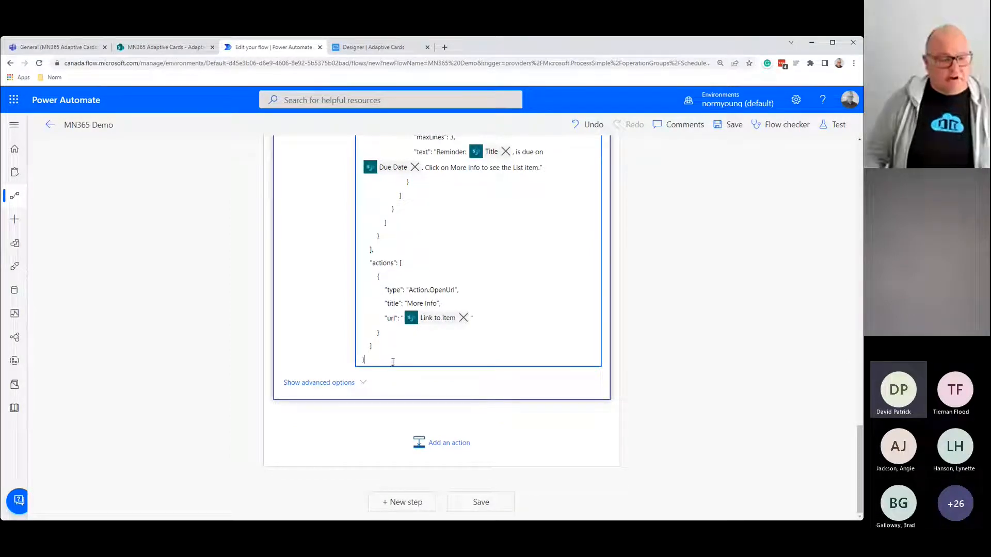
left_click_drag(384, 362, 362, 493)
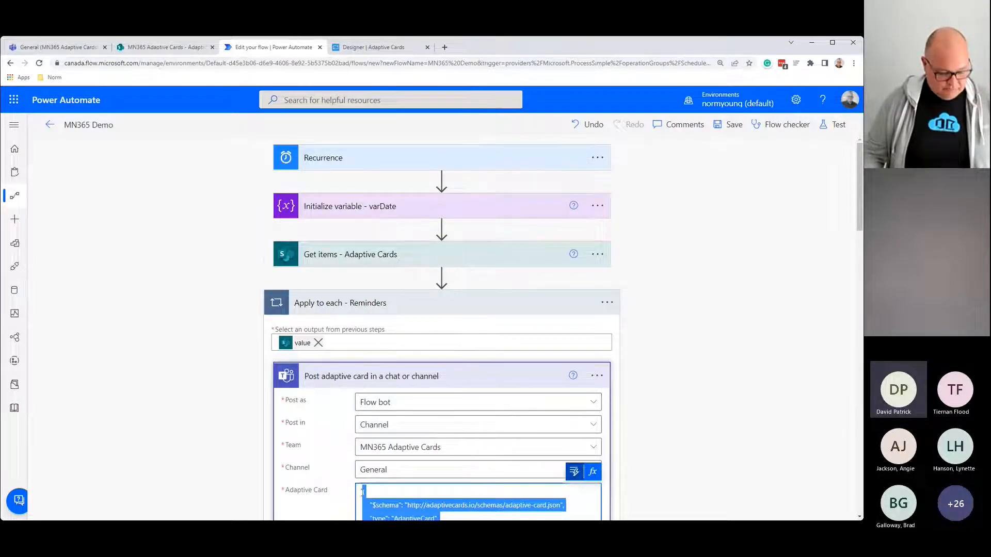
scroll(363, 493, "down", 3)
Step: Paste the List Reminder card JSON with Apply_to_each_-_Reminders expressions into the designer and exit Preview mode
left_click(547, 507)
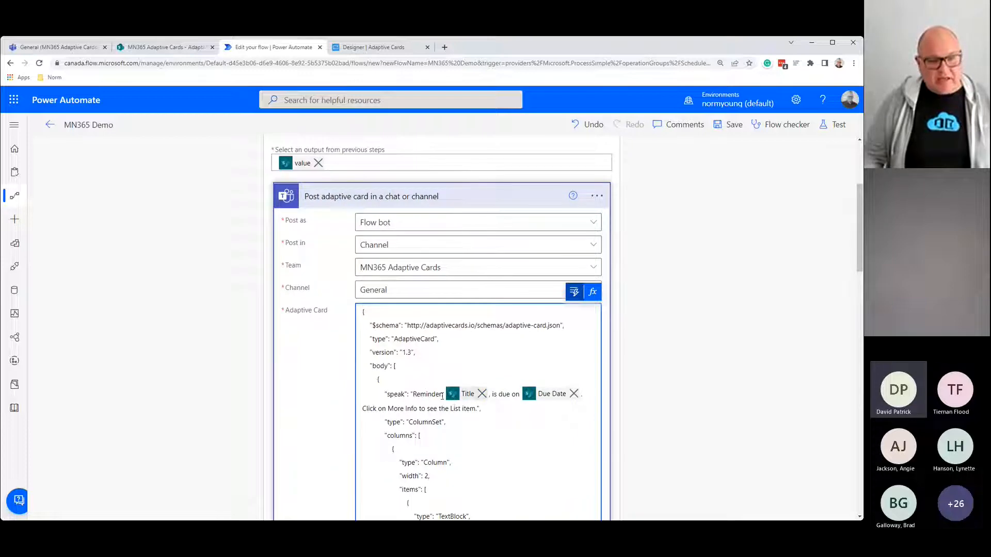
left_click(396, 51)
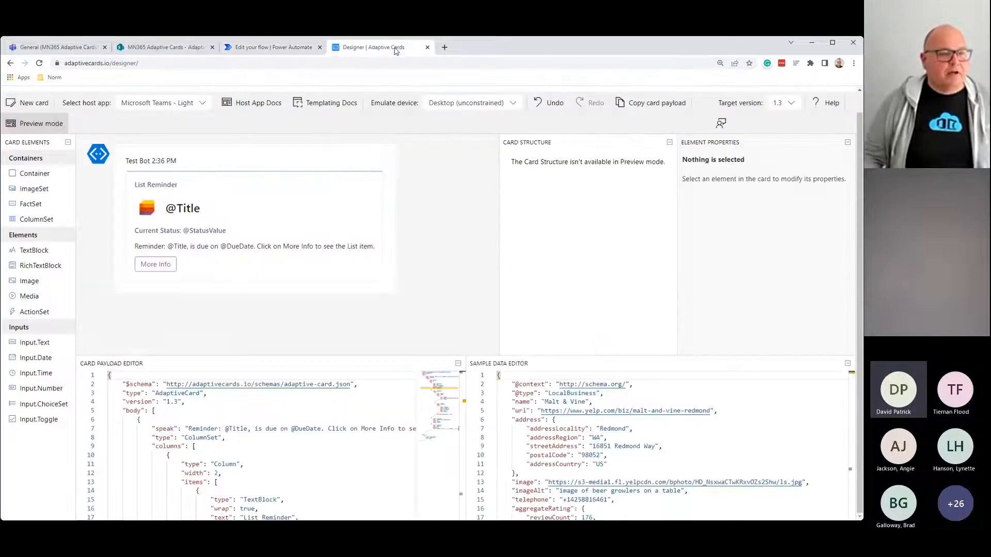
left_click(259, 444)
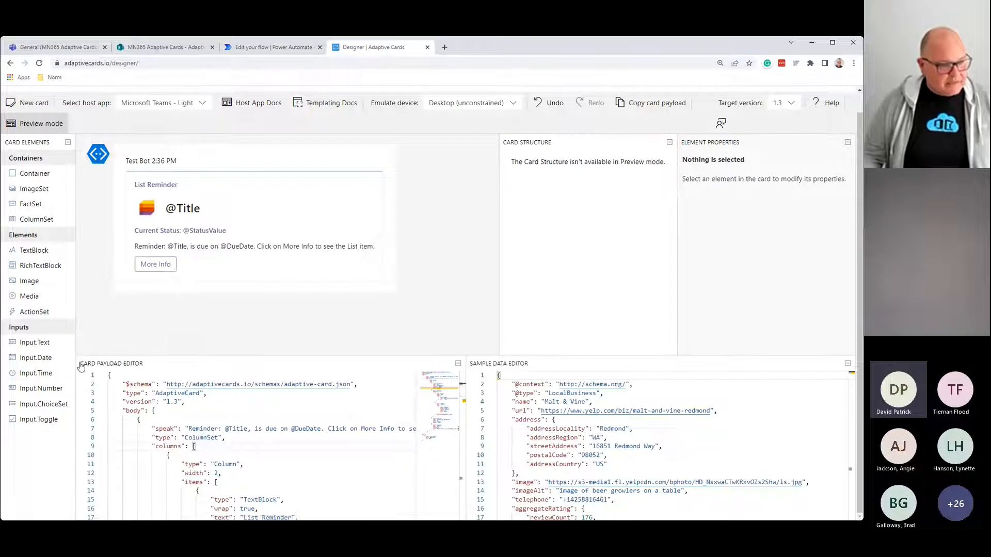
left_click(275, 438)
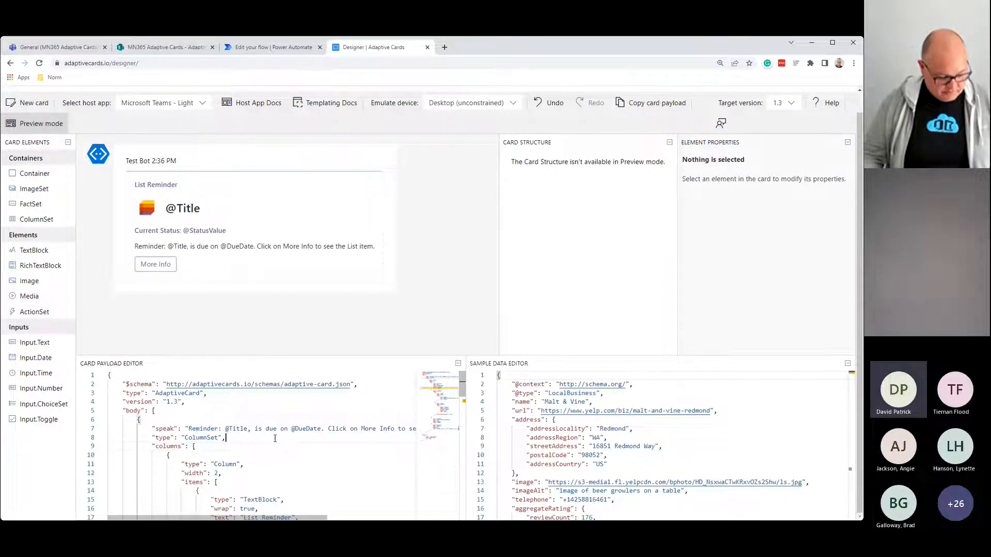
key("ctrl+a")
key("ctrl+v")
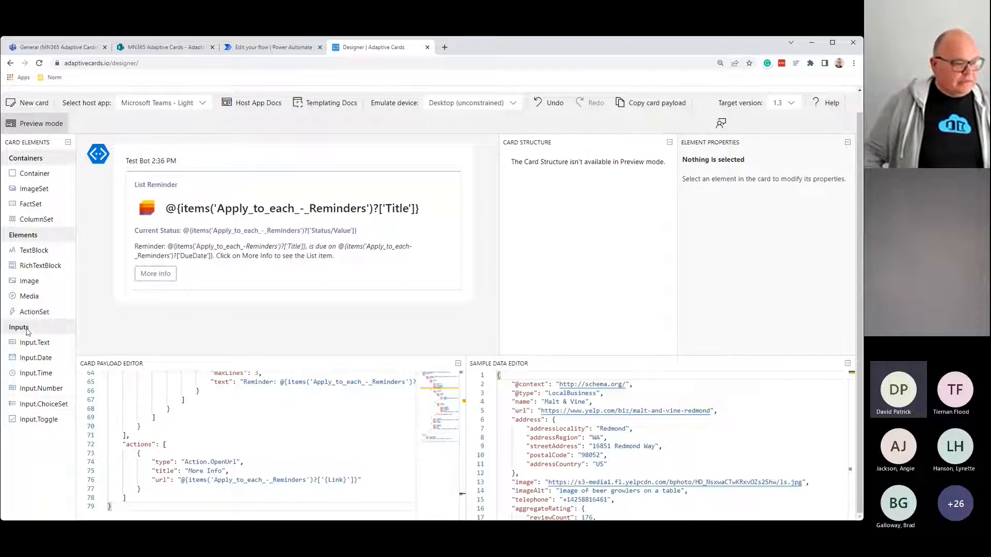
left_click_drag(26, 404, 153, 249)
left_click(40, 127)
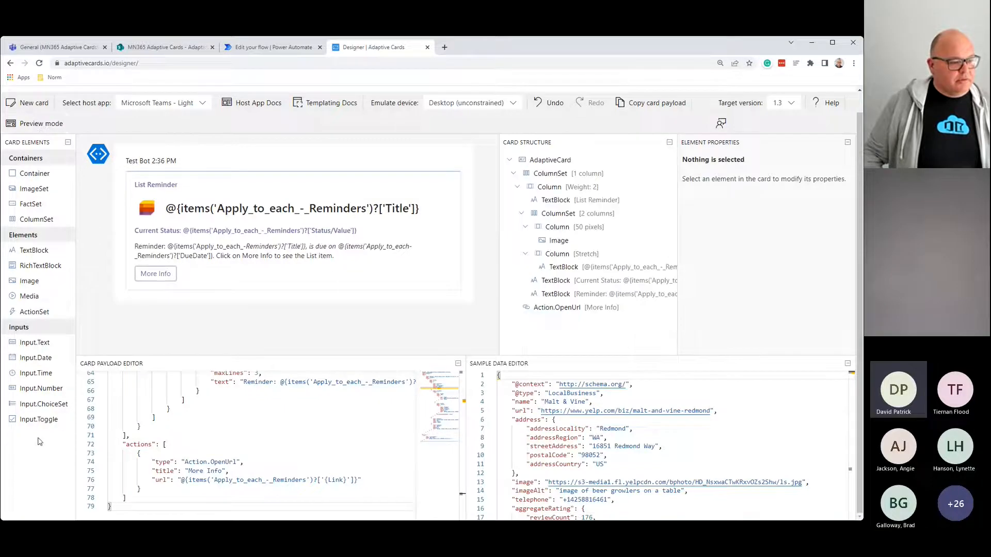
Step: Add an Input.ChoiceSet below the reminder text and set its Id to UserChoice
left_click_drag(34, 404, 135, 281)
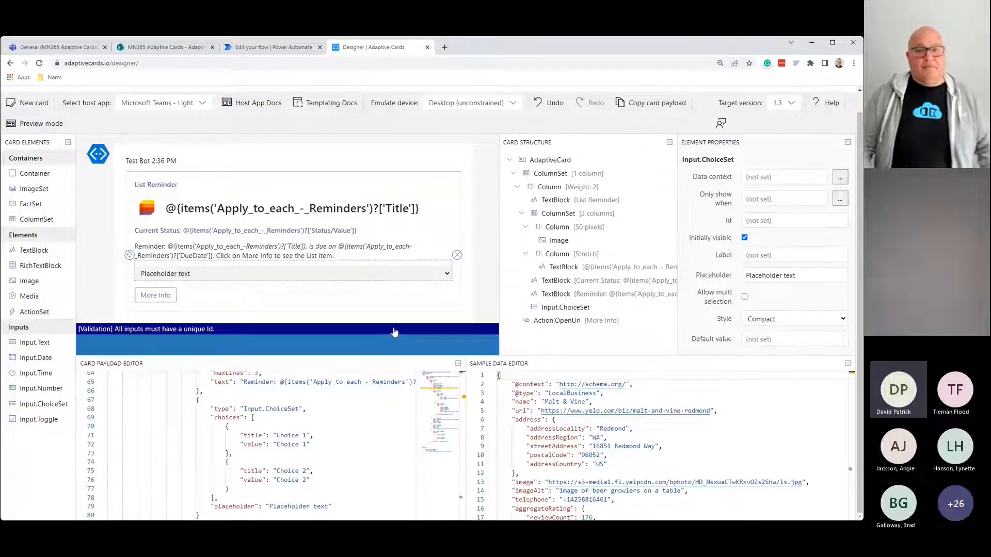
scroll(394, 331, "up", 1)
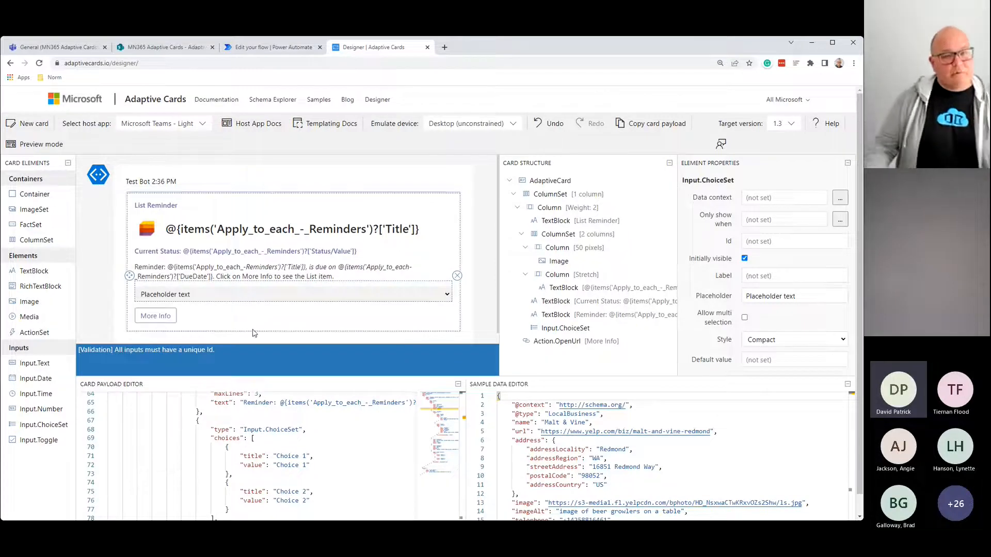
left_click(761, 241)
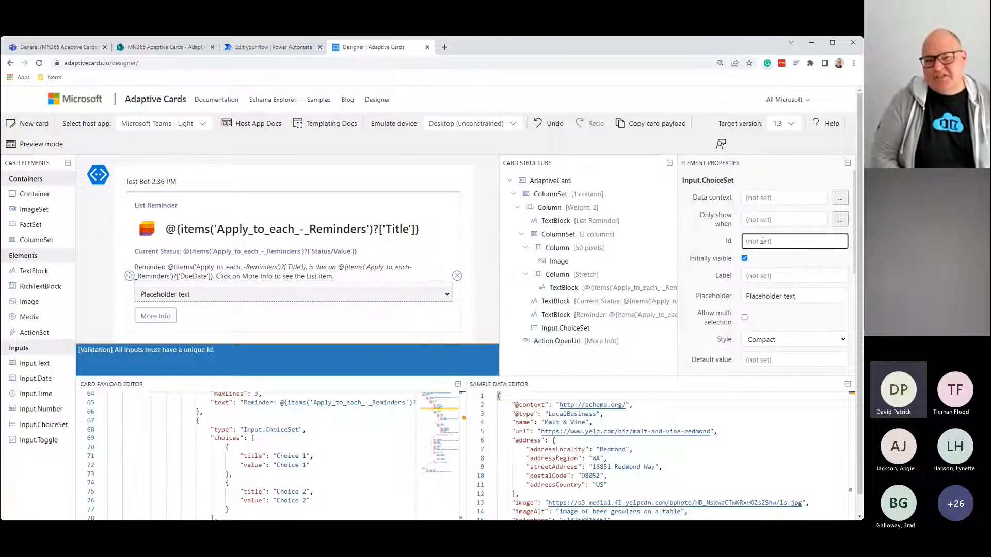
type("User")
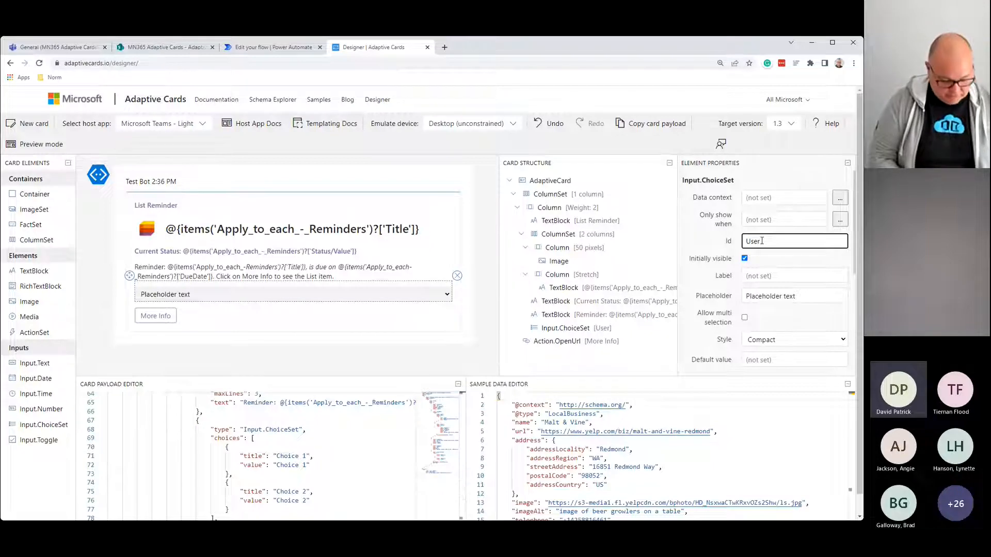
type("Choice")
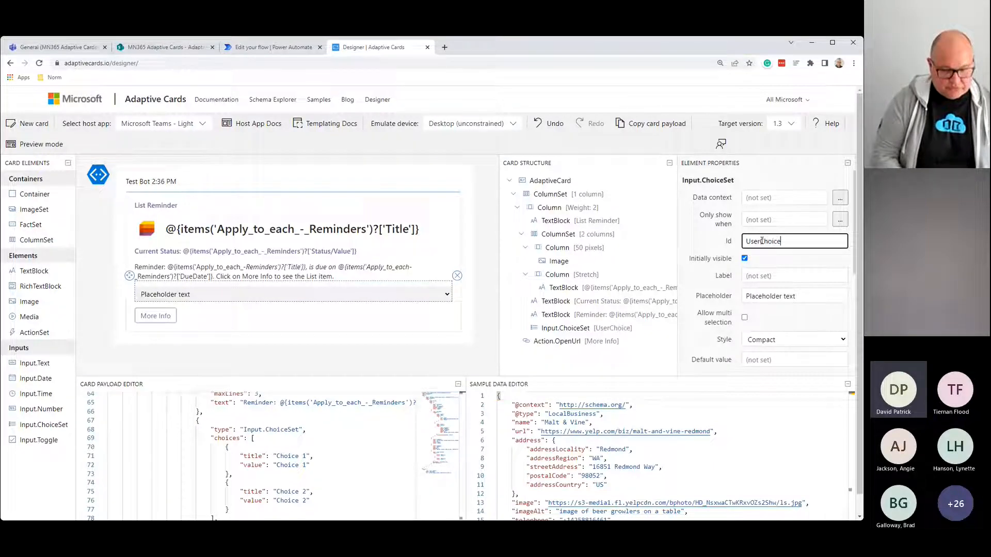
Step: Change the first two choices to New/New and In-progress/In-progress
scroll(783, 291, "down", 4)
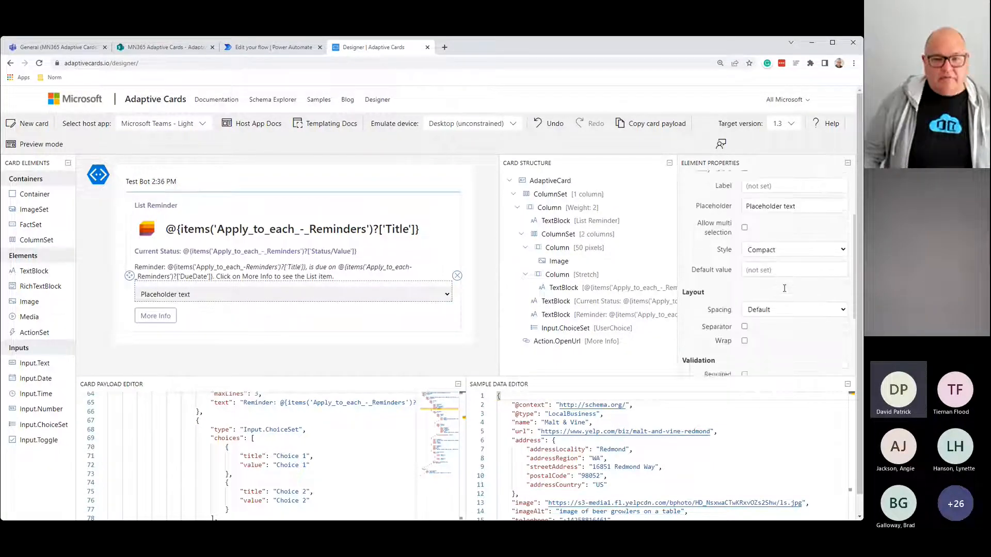
scroll(789, 294, "down", 1)
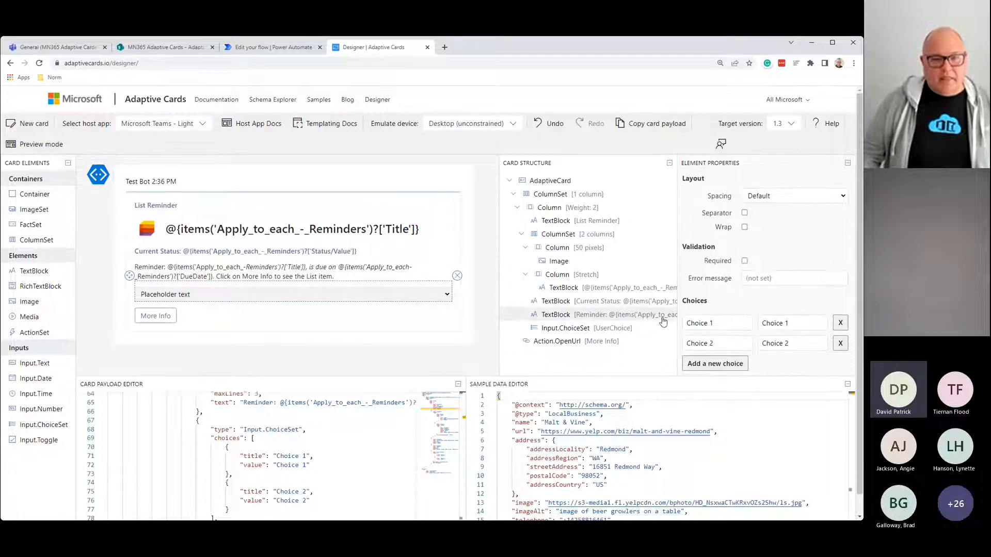
left_click(722, 324)
left_click_drag(722, 324, 681, 323)
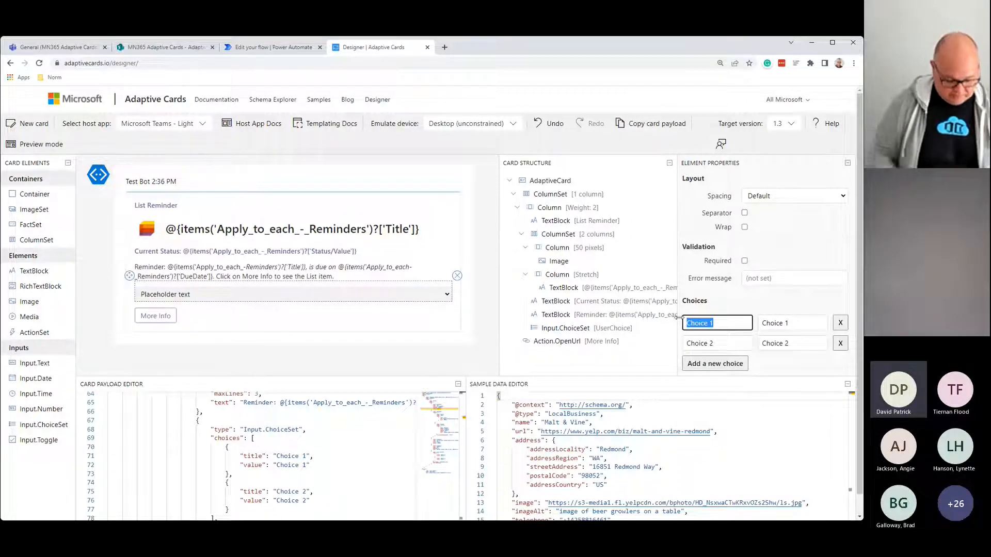
type("New")
key("Tab")
type("Nrwe")
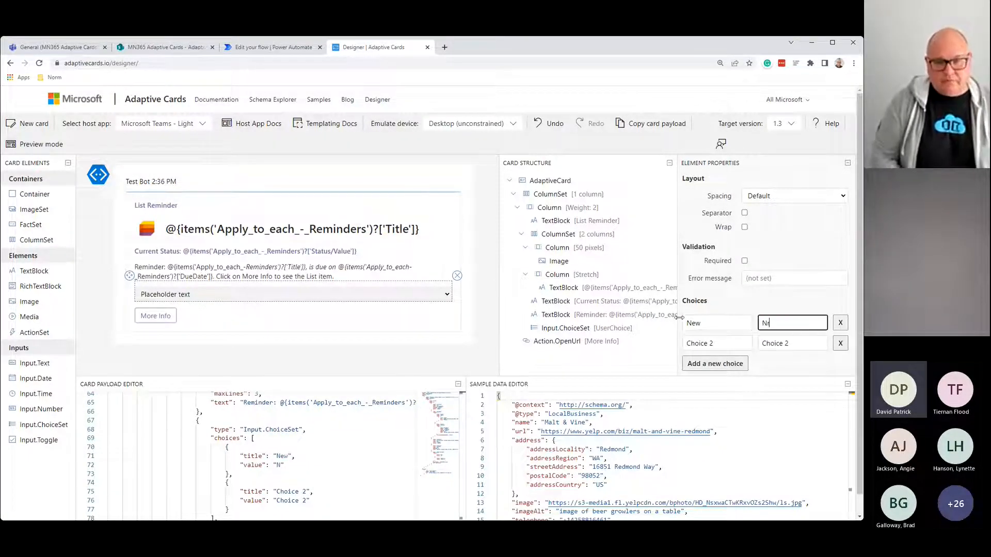
key("BackSpace")
key("BackSpace")
key("BackSpace")
type("ew")
key("Tab")
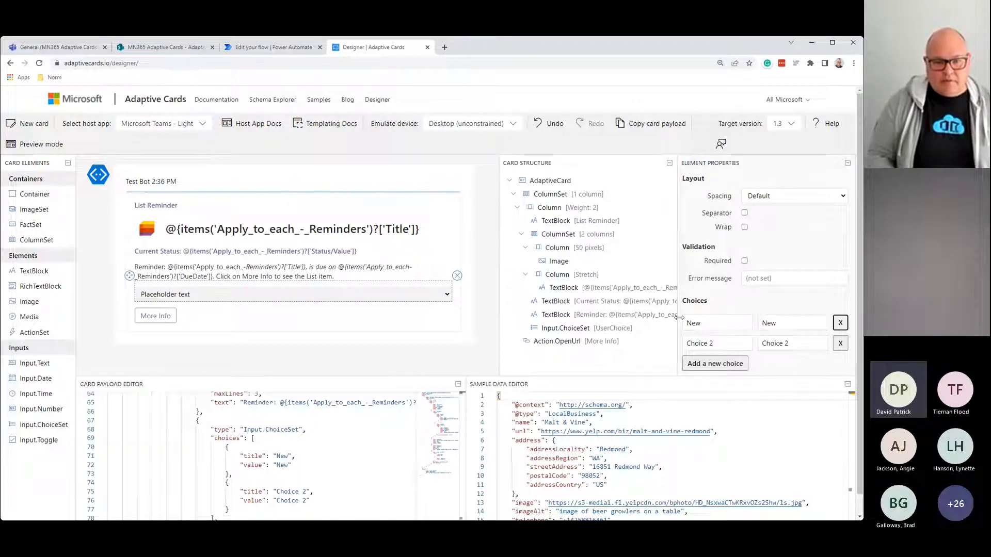
key("Tab")
type("In-")
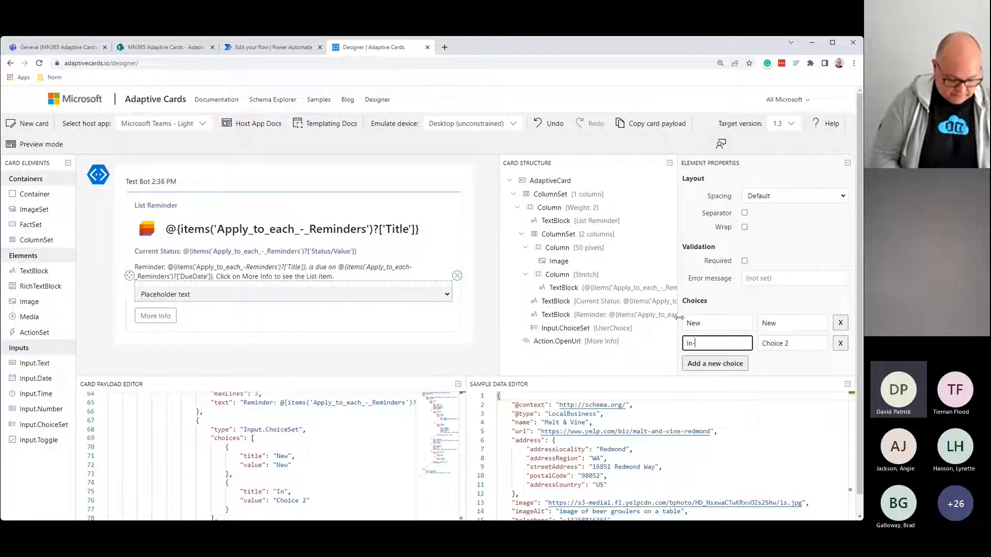
type("progress")
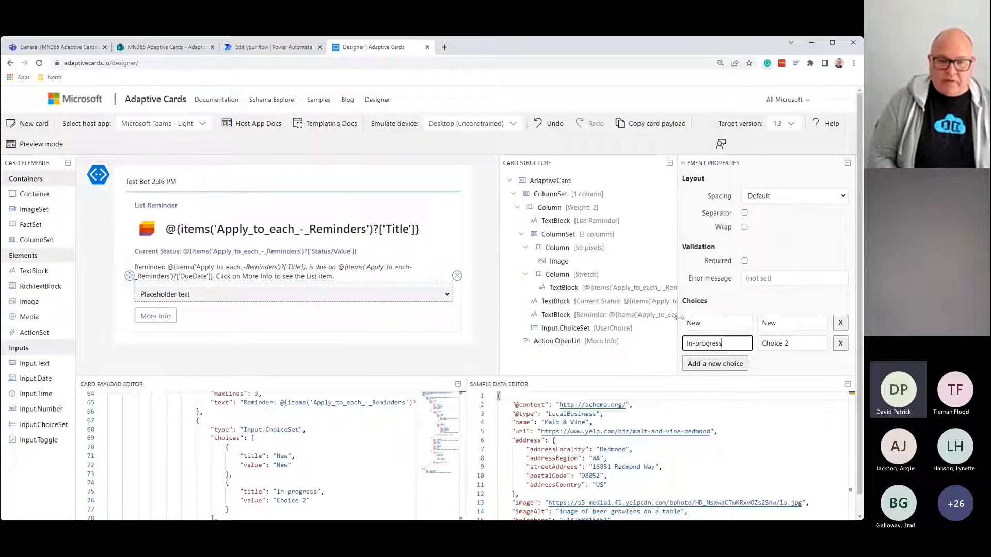
key("Tab")
type("In-p")
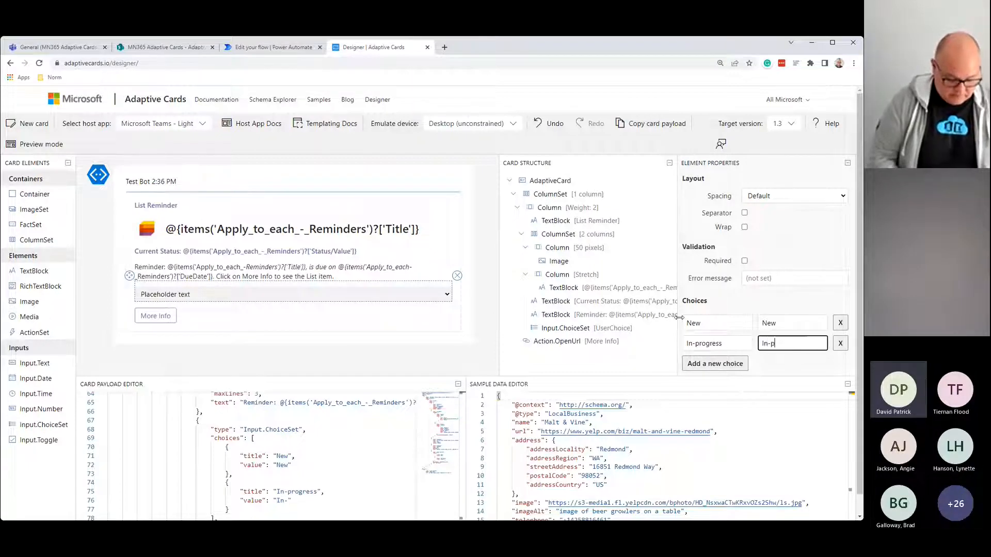
type("rogress")
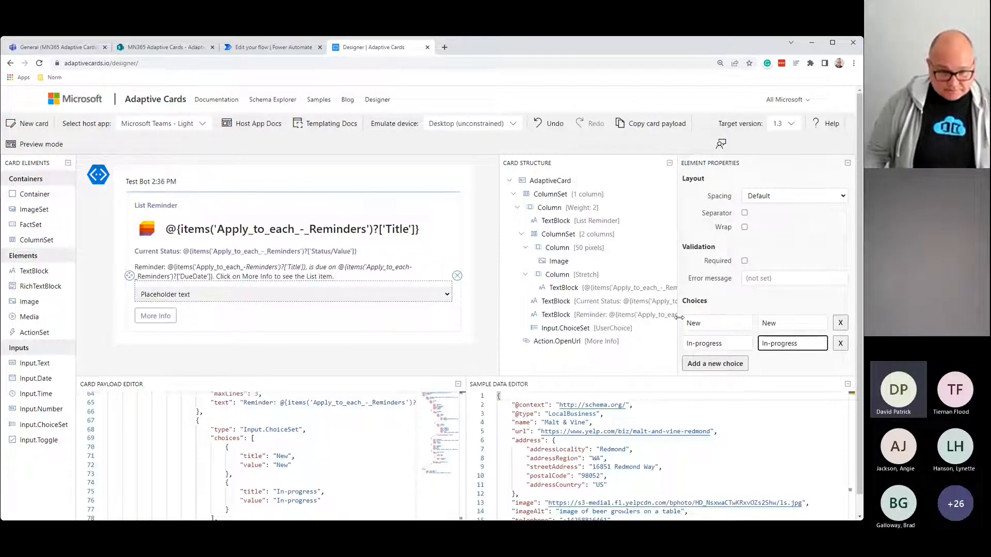
Step: Add a third choice Completed with value Completed, then preview the card
left_click(709, 365)
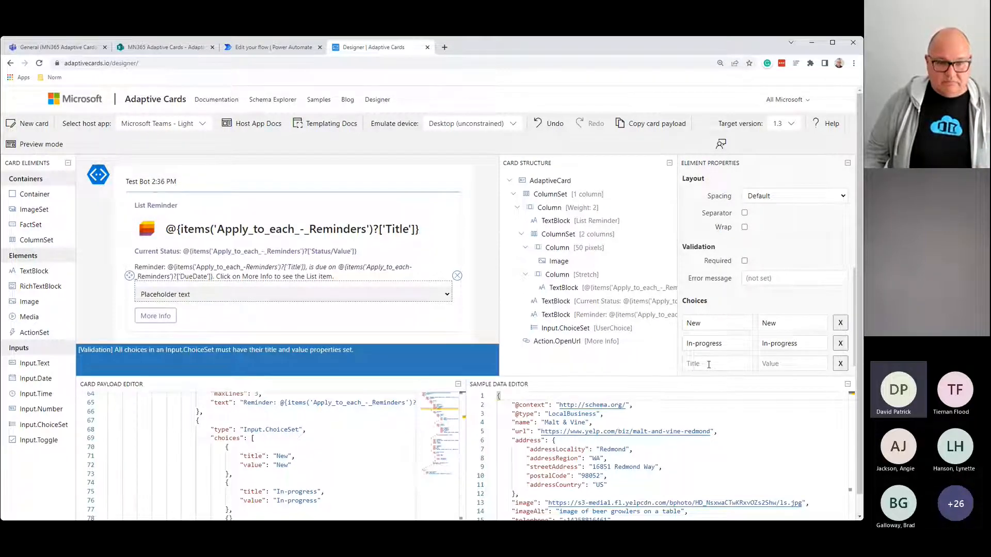
left_click(709, 364)
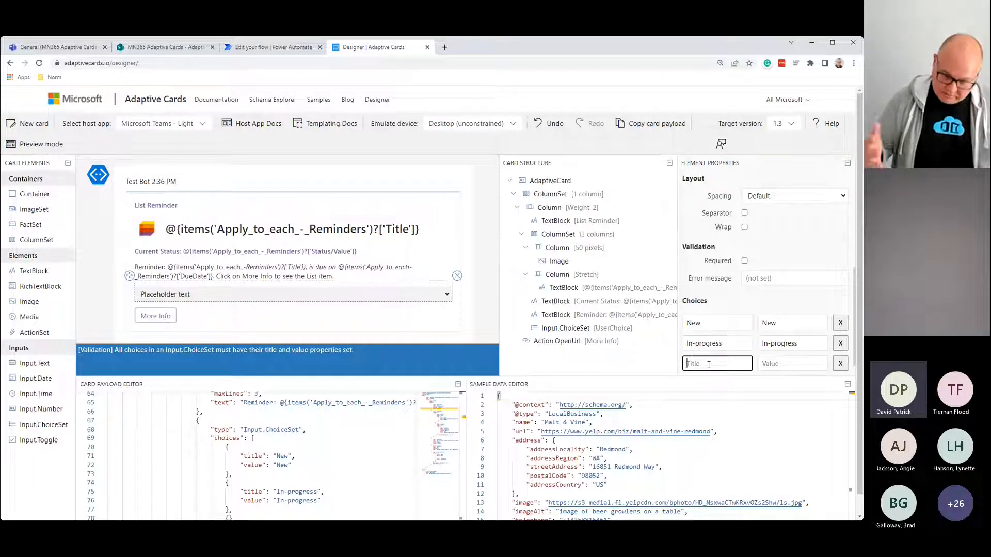
type("Completed")
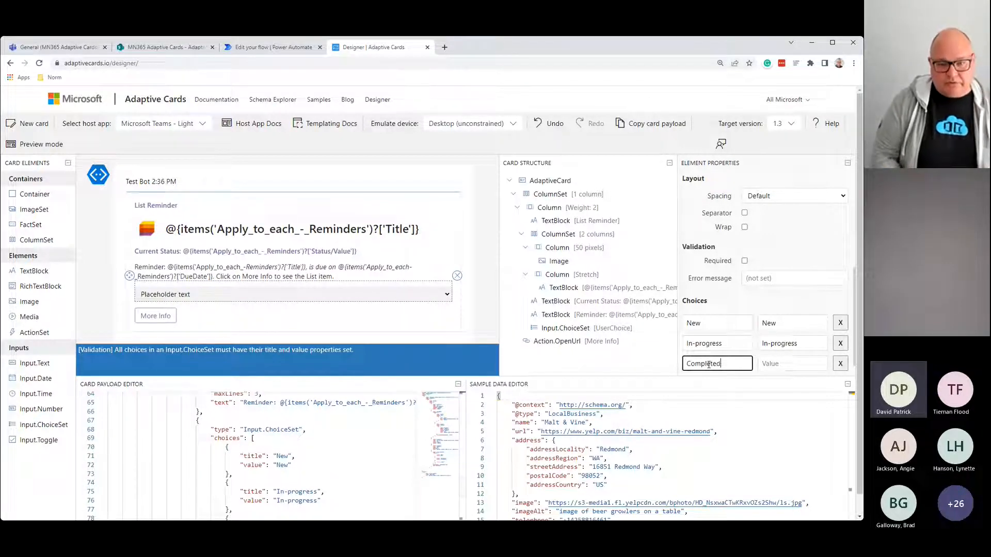
key("Tab")
type("Completed")
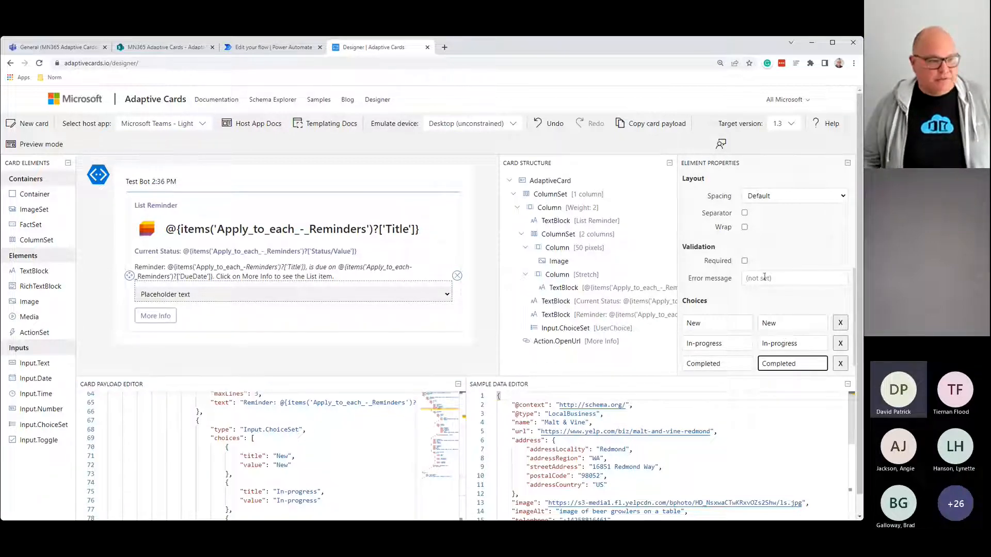
left_click(50, 146)
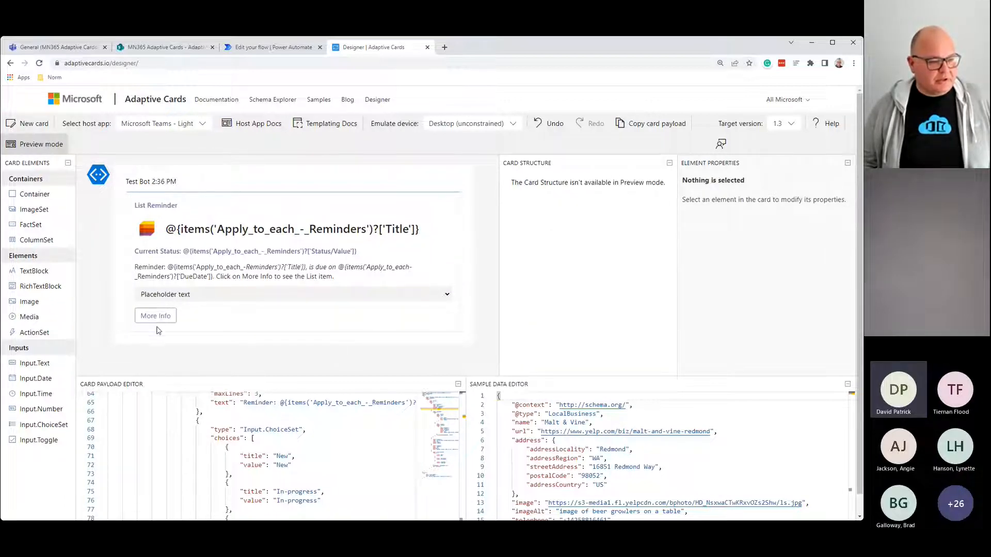
Step: Replace the status dropdown's placeholder text with 'Set Status'
left_click(40, 145)
left_click(177, 293)
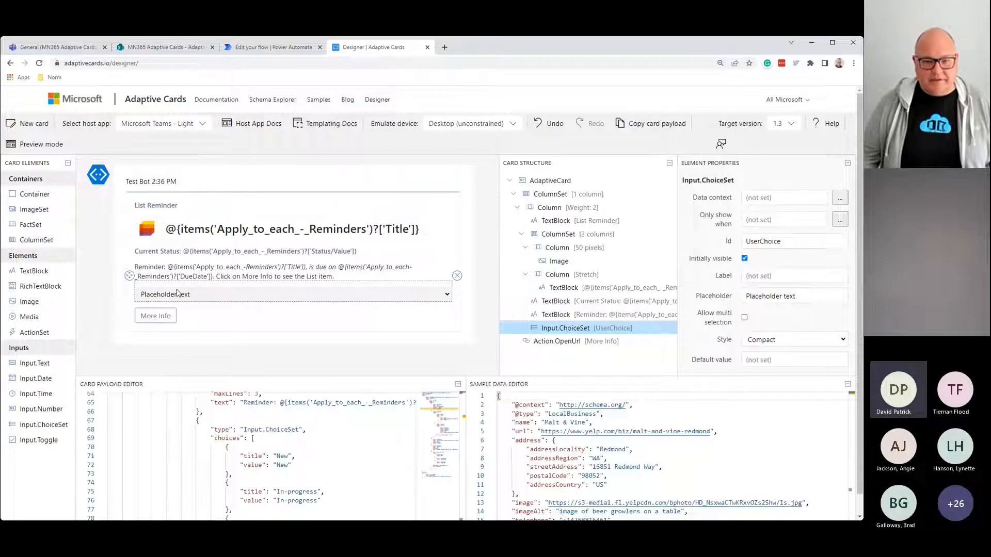
left_click_drag(803, 296, 654, 301)
type("Set")
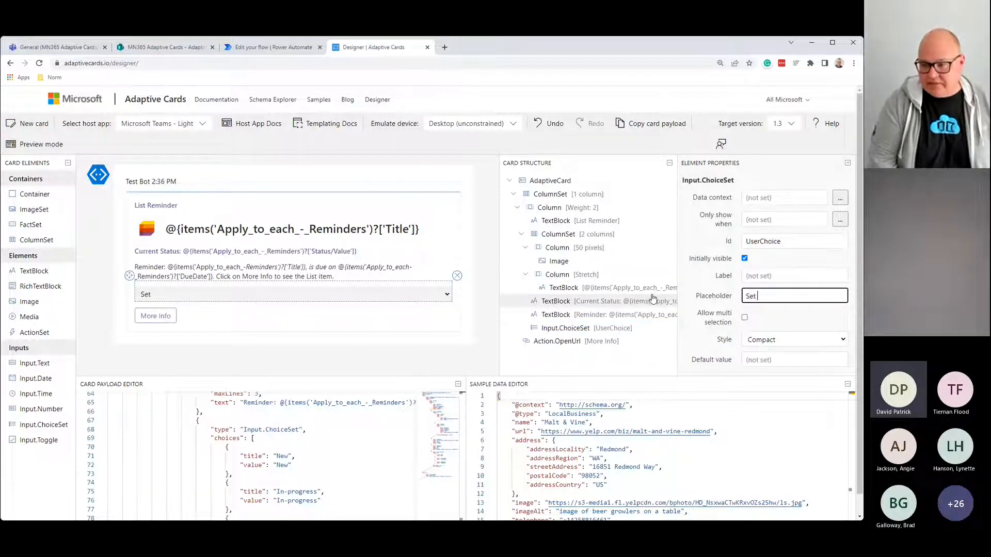
type(" Stat")
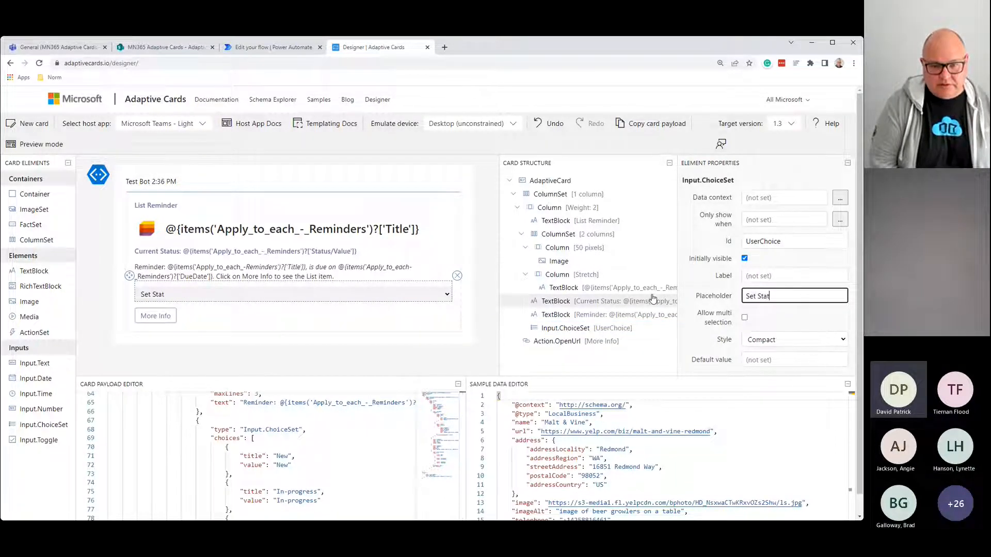
type("us")
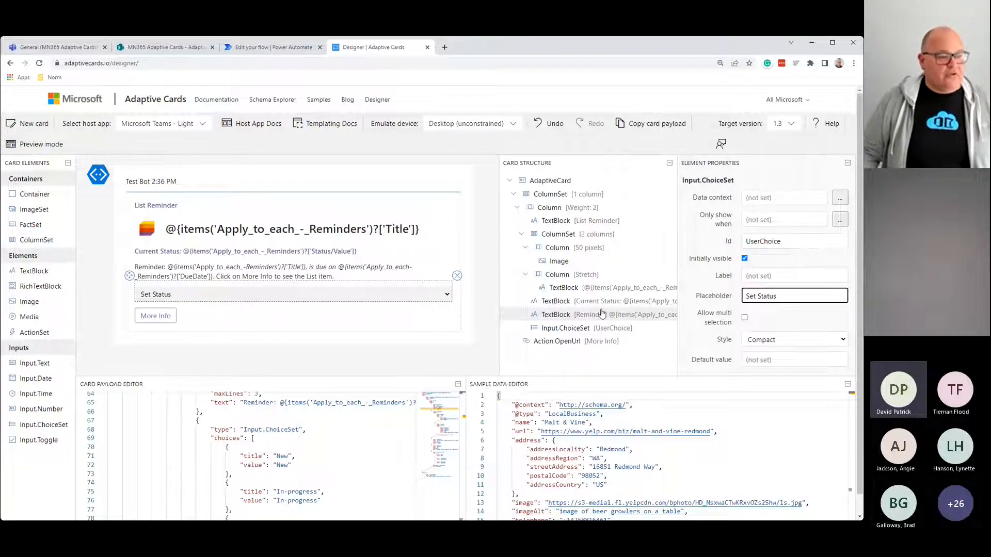
left_click(203, 328)
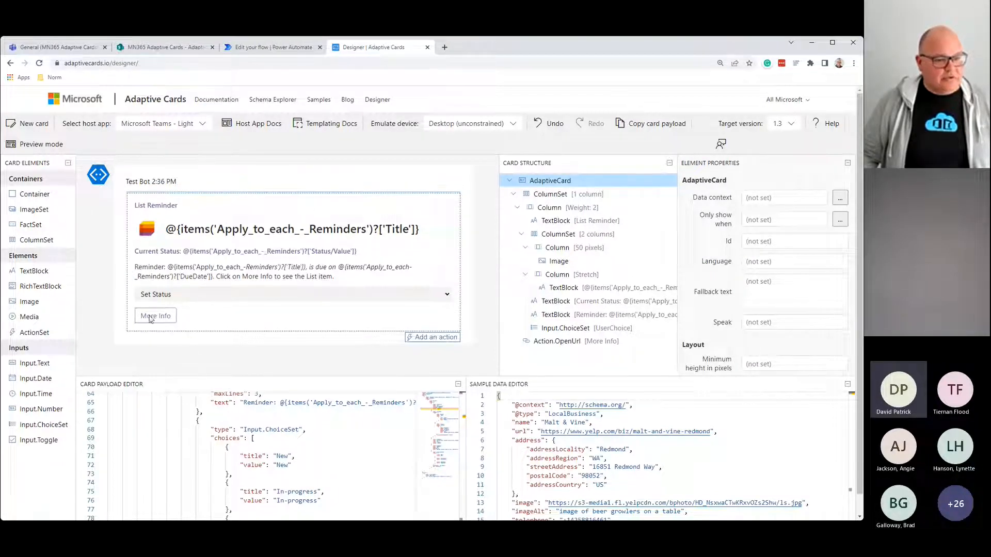
Step: Add an Action.Submit to the card and retitle it Update
left_click(426, 338)
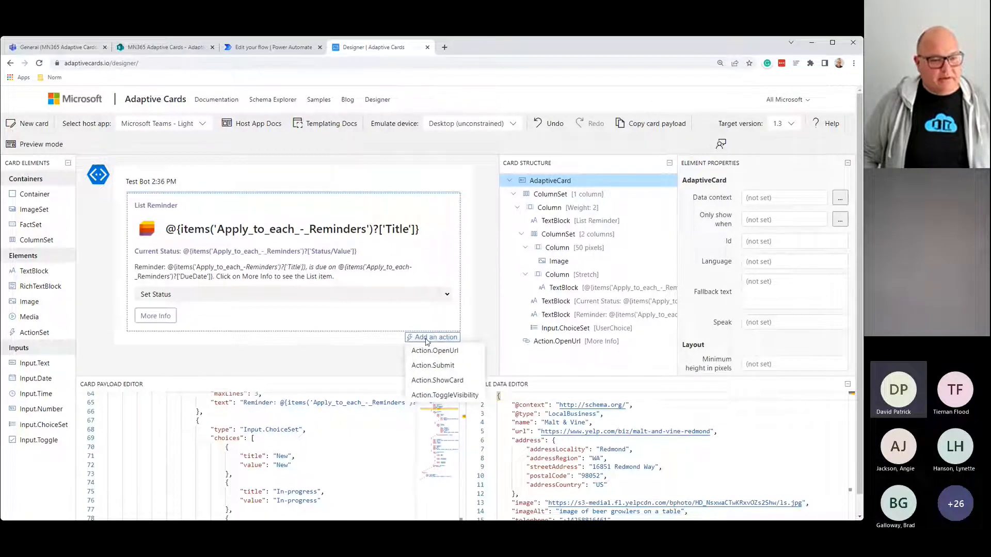
left_click(437, 367)
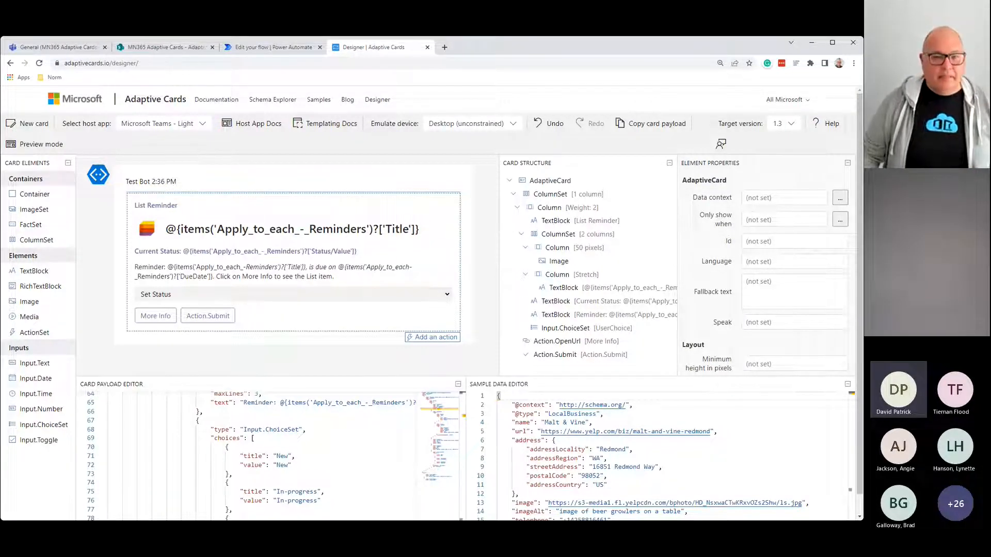
left_click(208, 315)
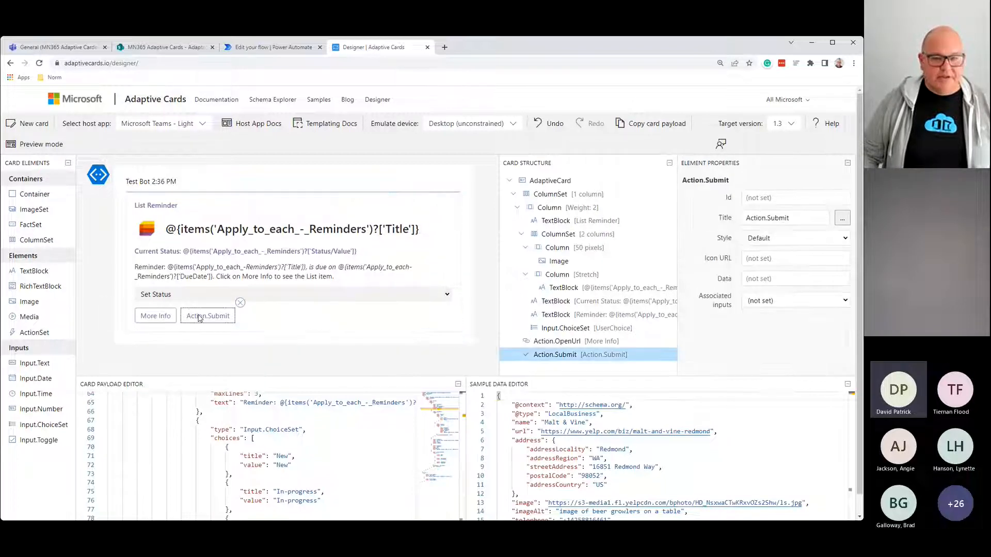
left_click_drag(803, 220, 712, 226)
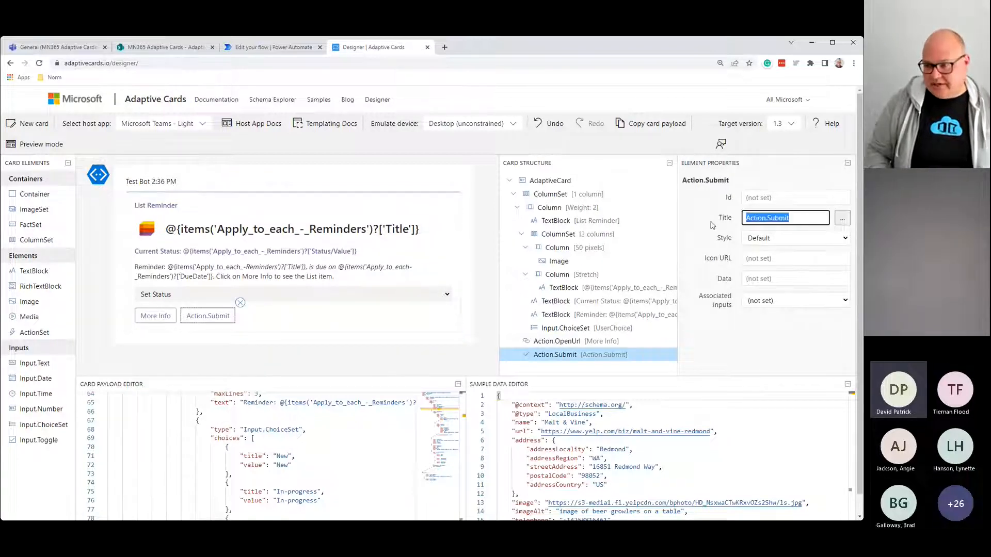
type("Upd")
type("ate")
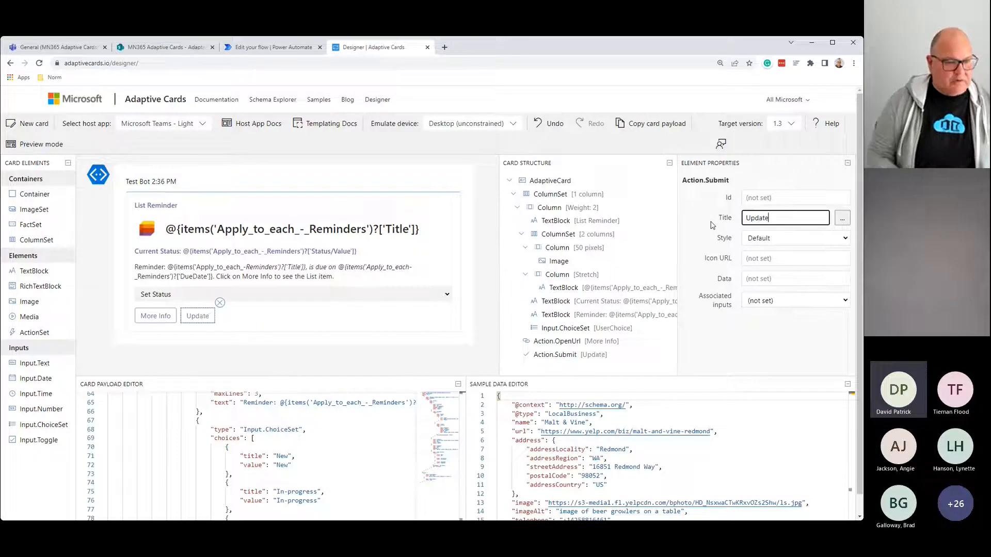
Step: Set the submit action's Data to {"UserAction":"Updated"} and verify the quoting
left_click(772, 274)
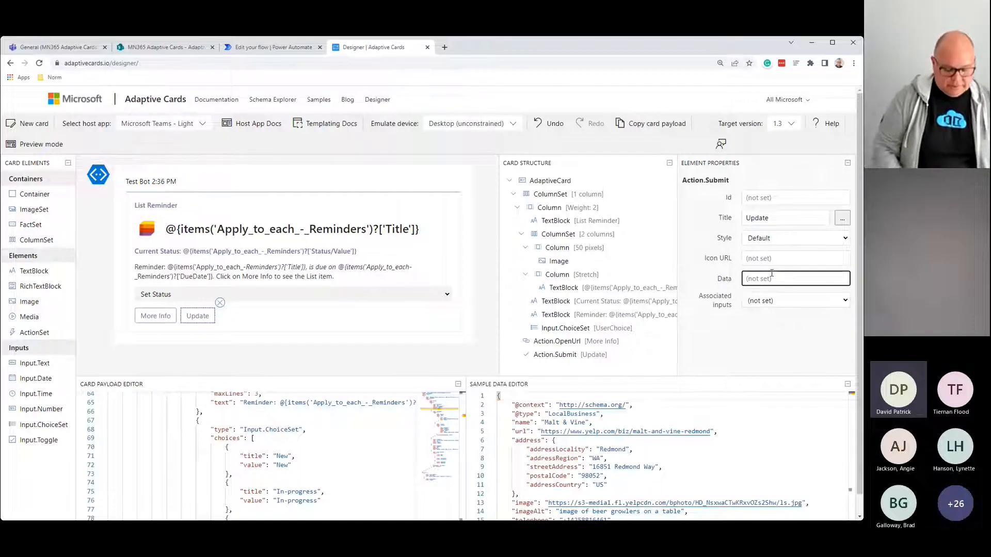
type("{")
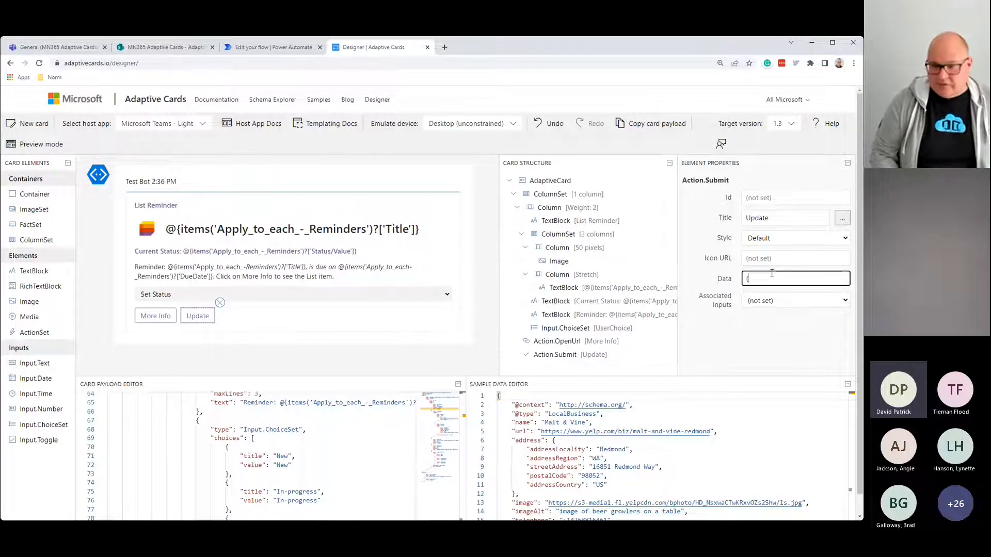
type("\"")
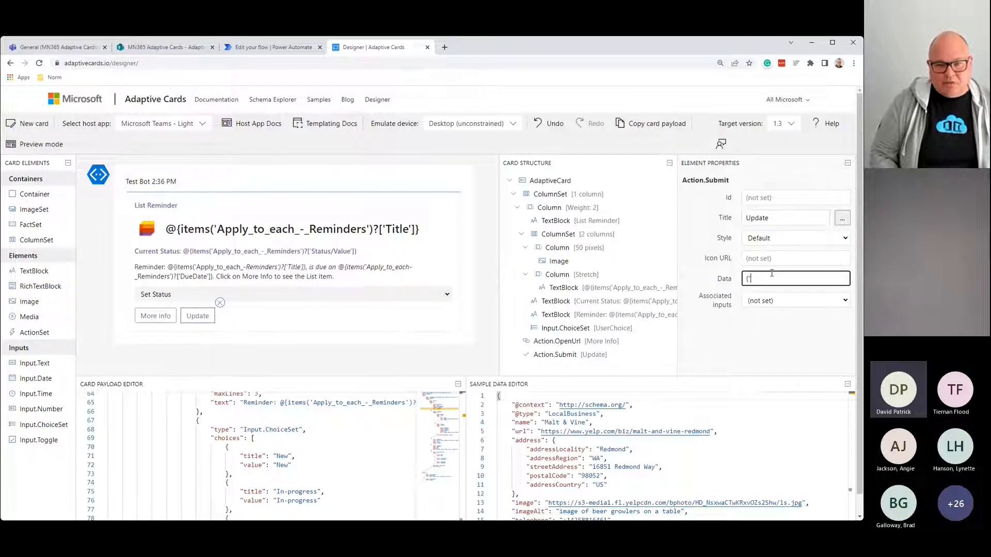
type("UserAct")
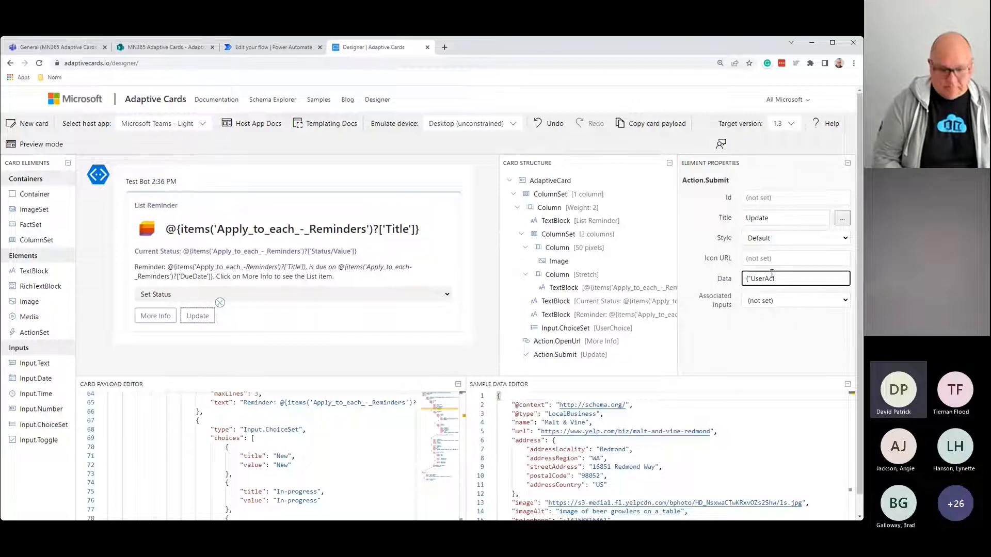
type("ion")
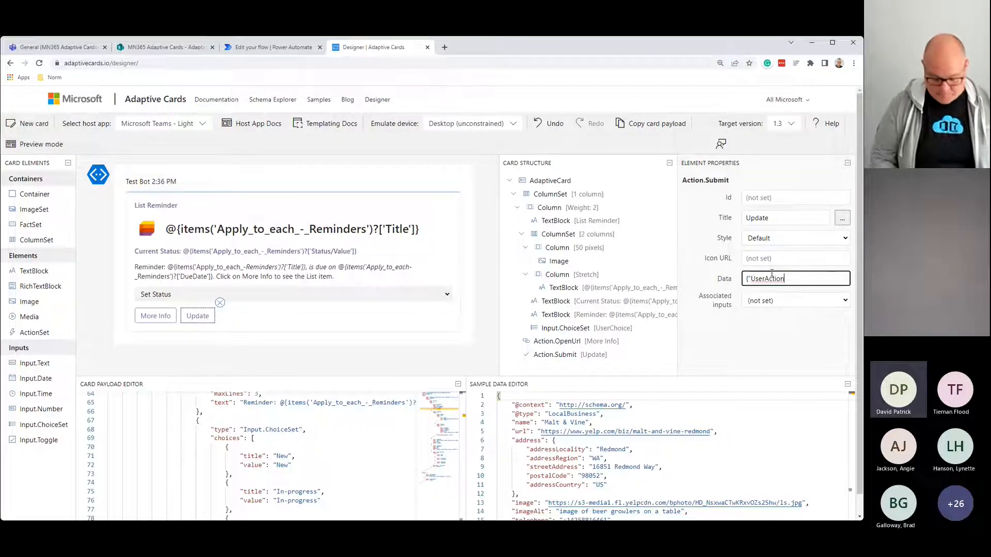
type("\":\"")
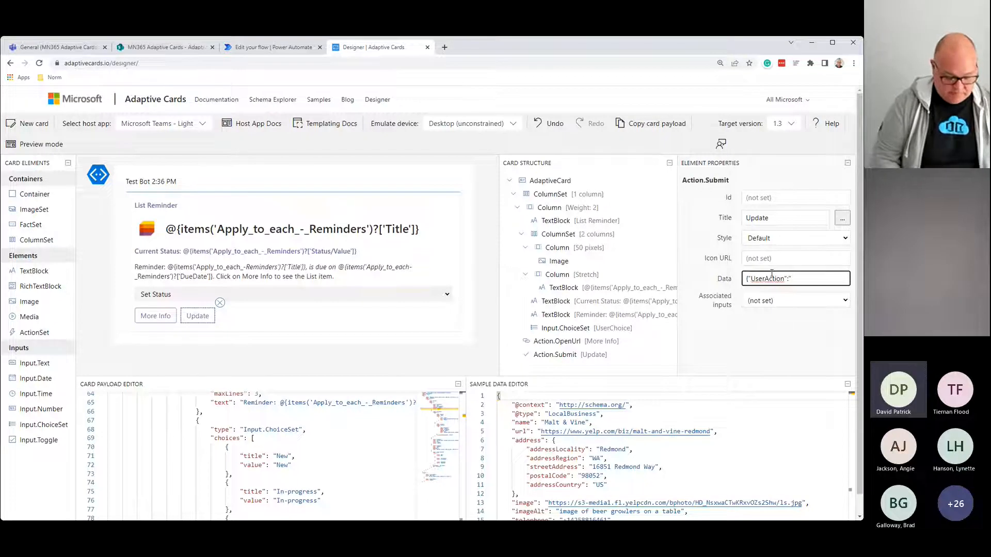
type("Updated")
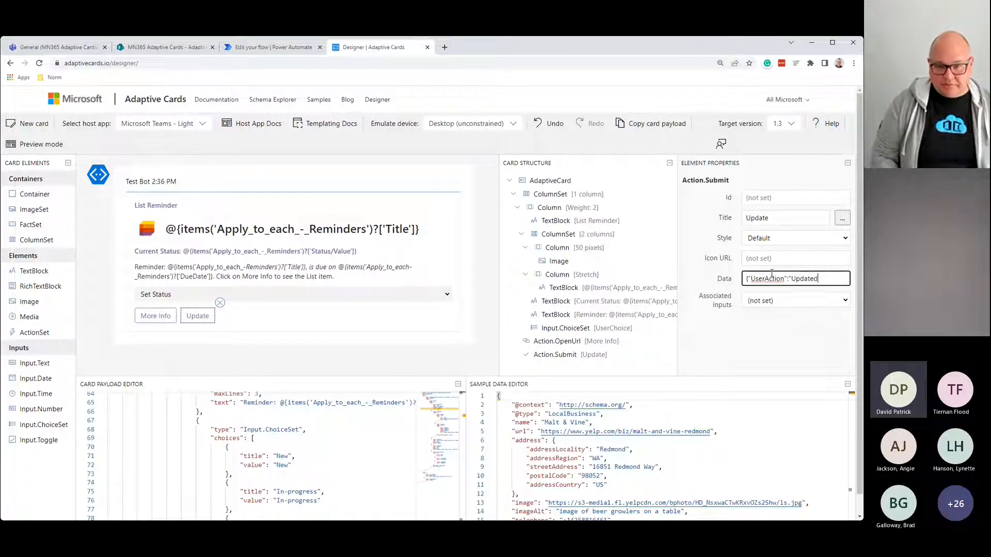
type("\"}")
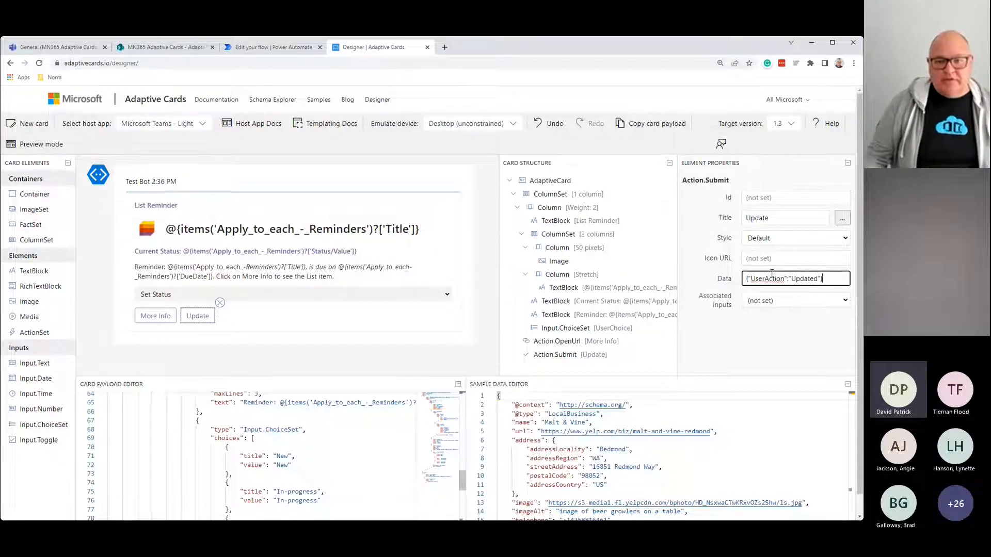
key("ctrl+plus")
key("ctrl+plus")
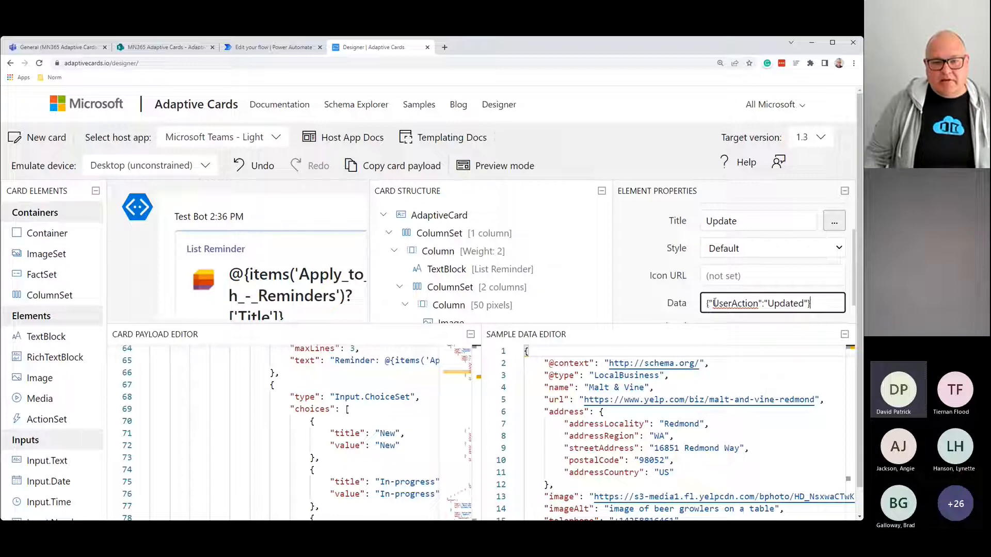
left_click(762, 305)
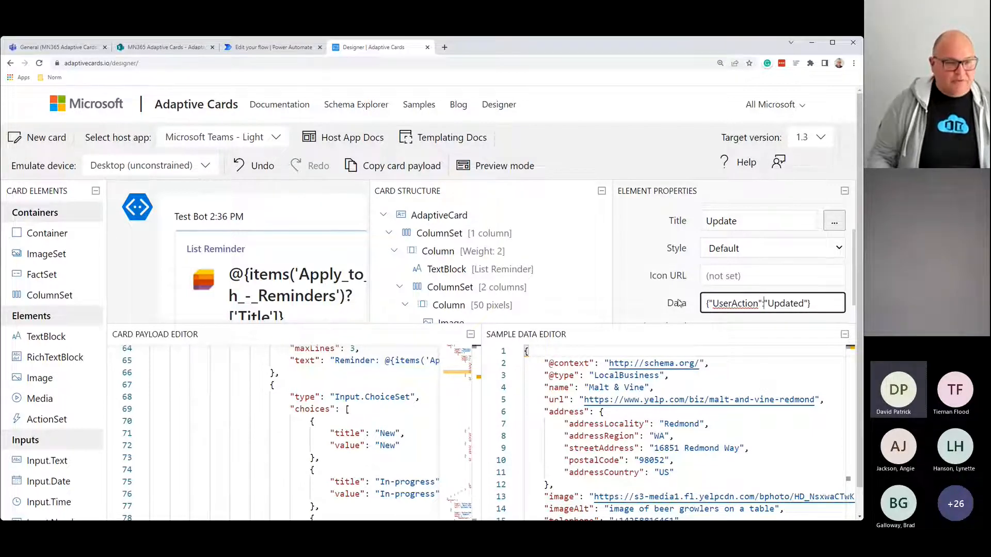
key("ctrl+0")
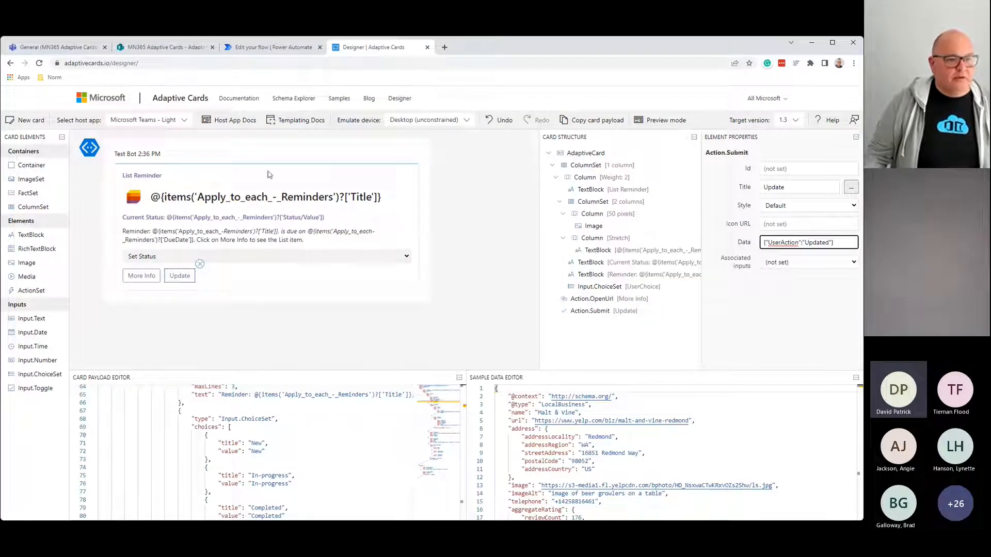
Step: Test the card in preview by submitting In-progress with Update, then copy the card payload
left_click(668, 122)
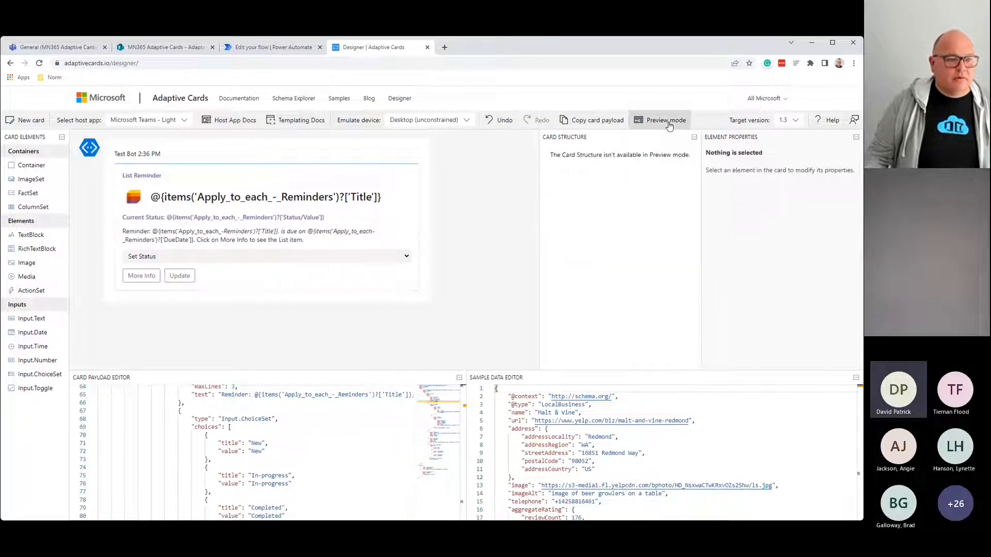
left_click(152, 281)
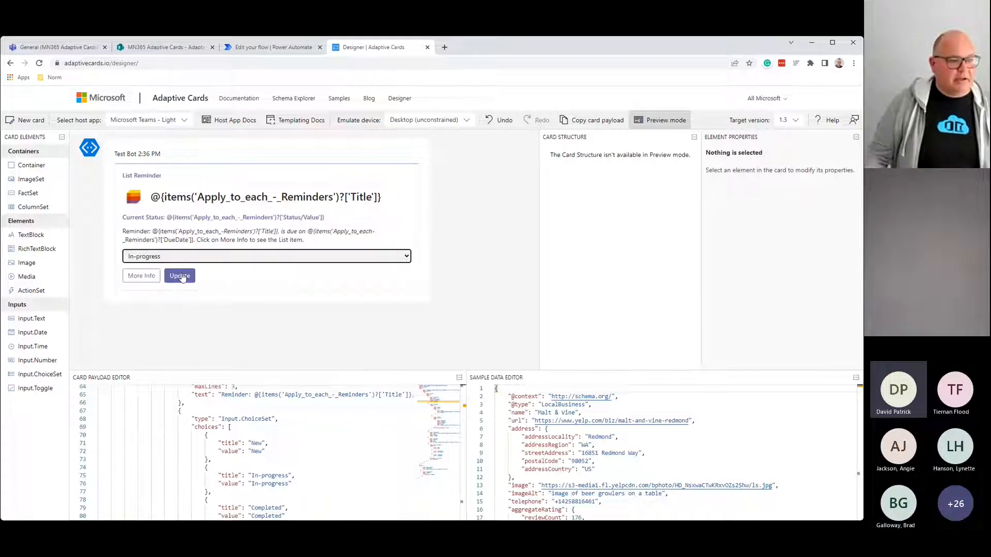
left_click(181, 277)
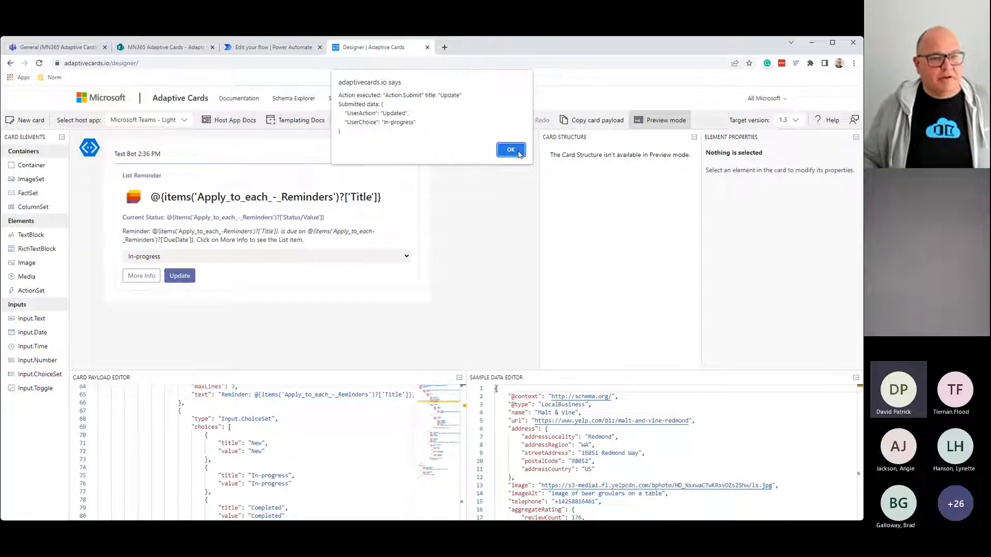
left_click(517, 152)
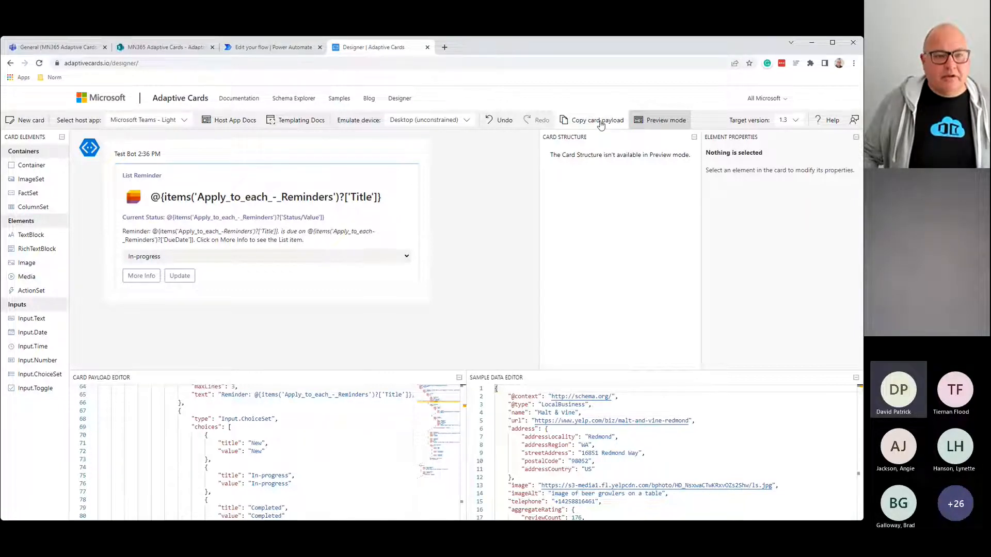
left_click(600, 124)
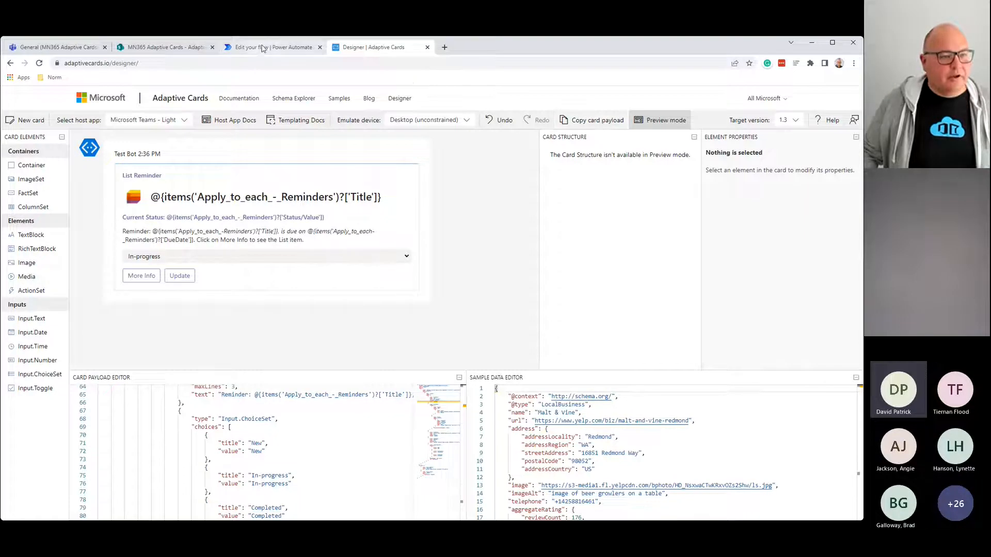
Step: Delete the existing Post adaptive card step from the Reminders loop
left_click(263, 48)
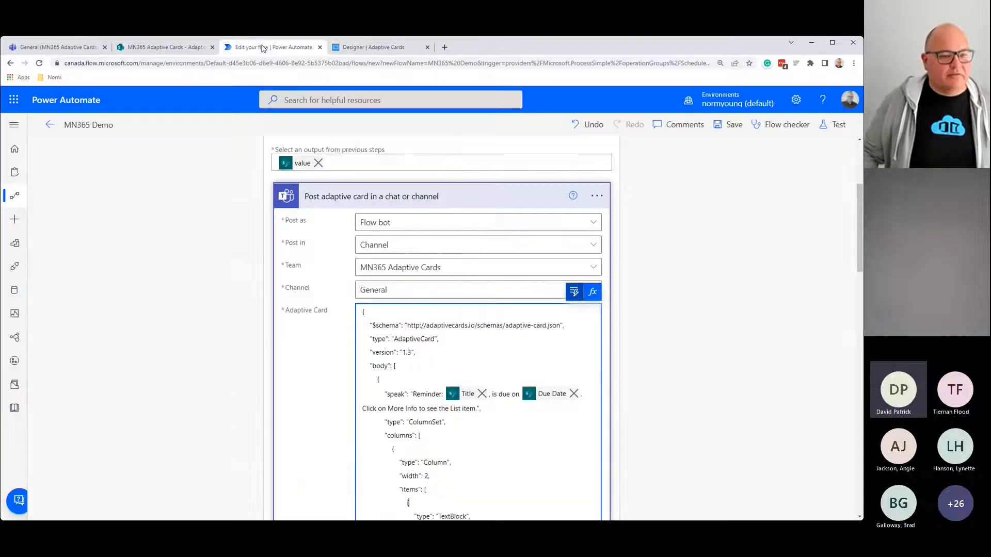
left_click(597, 196)
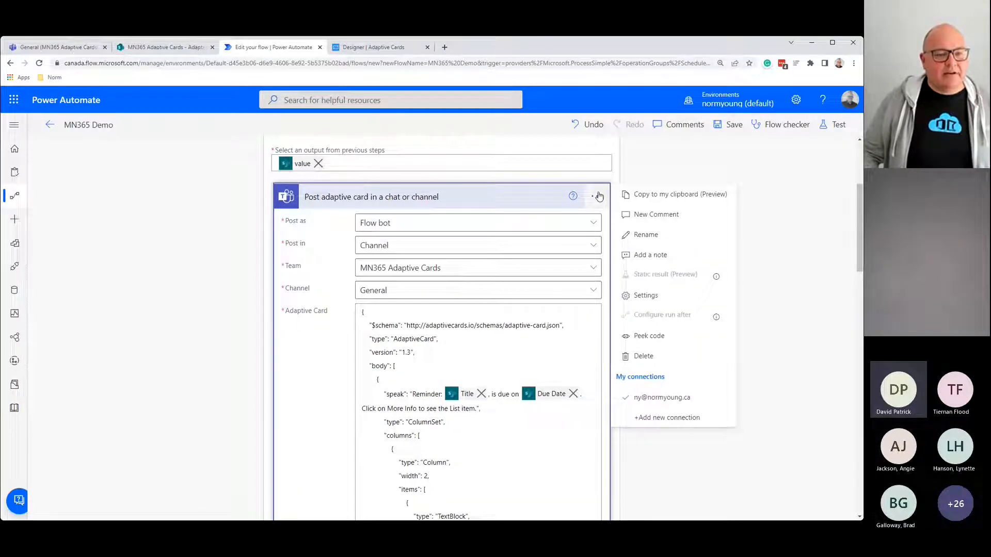
left_click(682, 353)
left_click(438, 329)
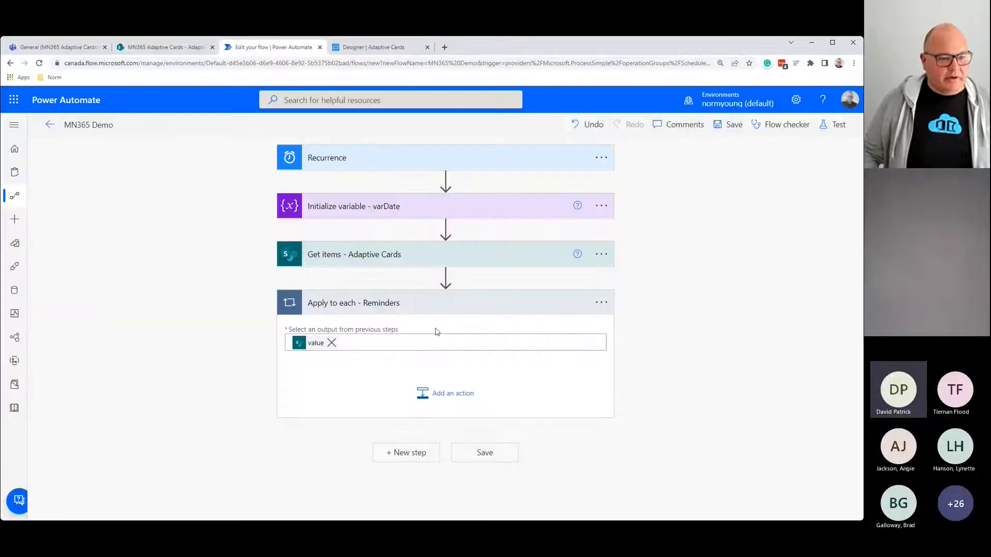
Step: Add 'Post adaptive card and wait for a response' in the loop and remove the trailing 2 from its name
left_click(448, 404)
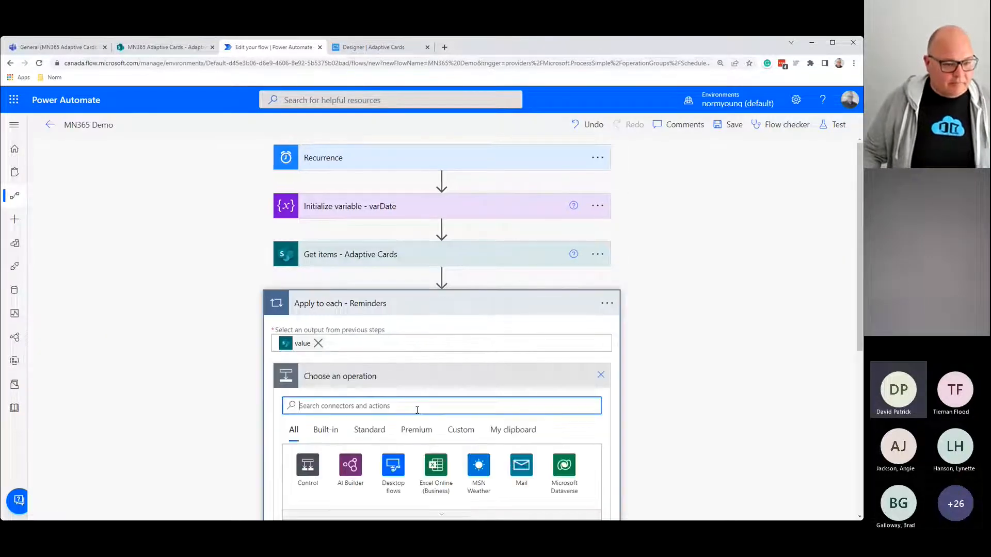
type("teams po")
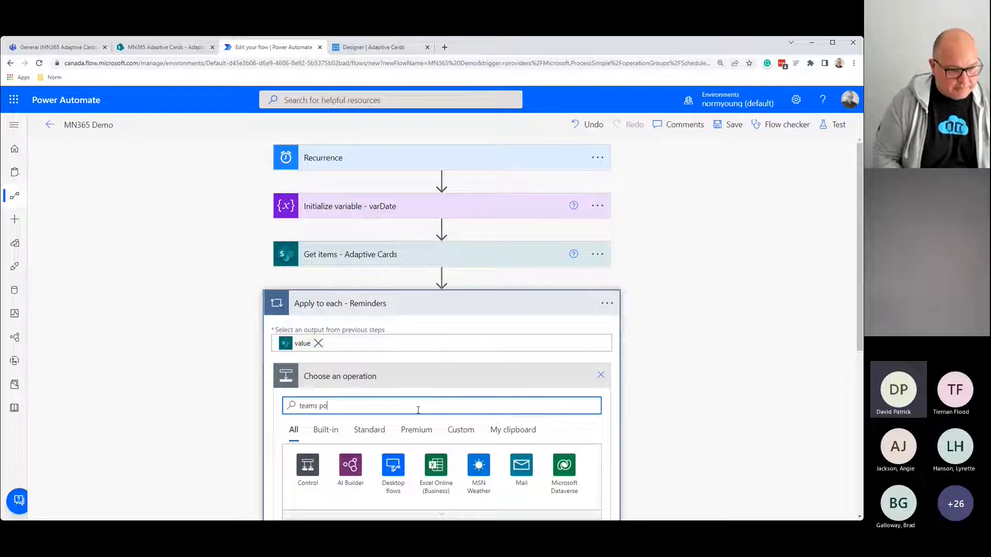
type("st adapt")
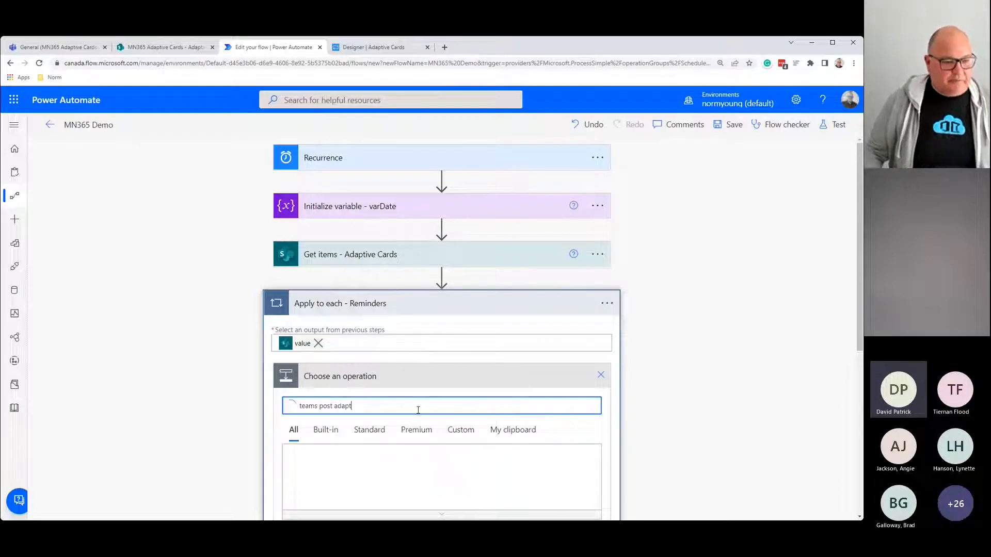
scroll(635, 391, "down", 4)
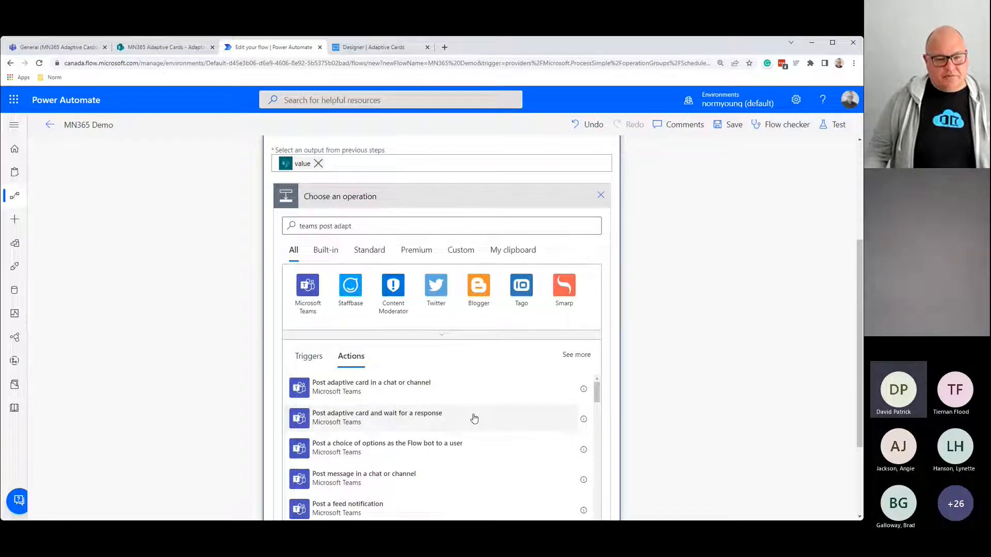
left_click(424, 417)
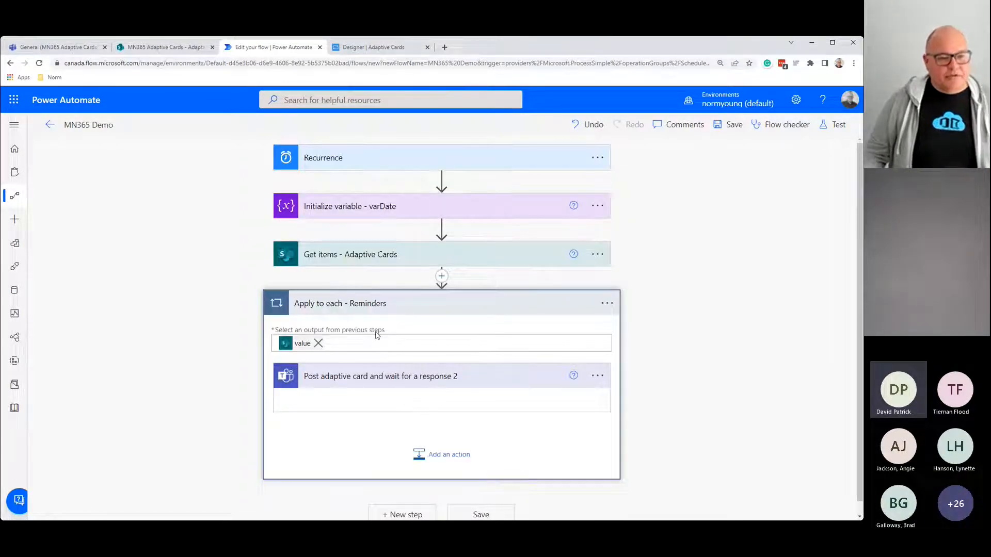
left_click(372, 381)
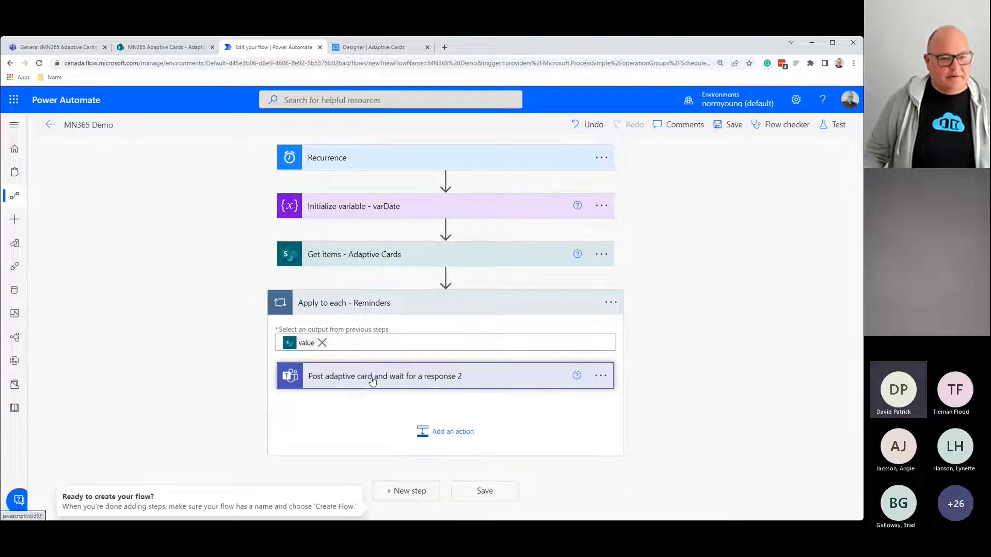
left_click(601, 374)
left_click(632, 326)
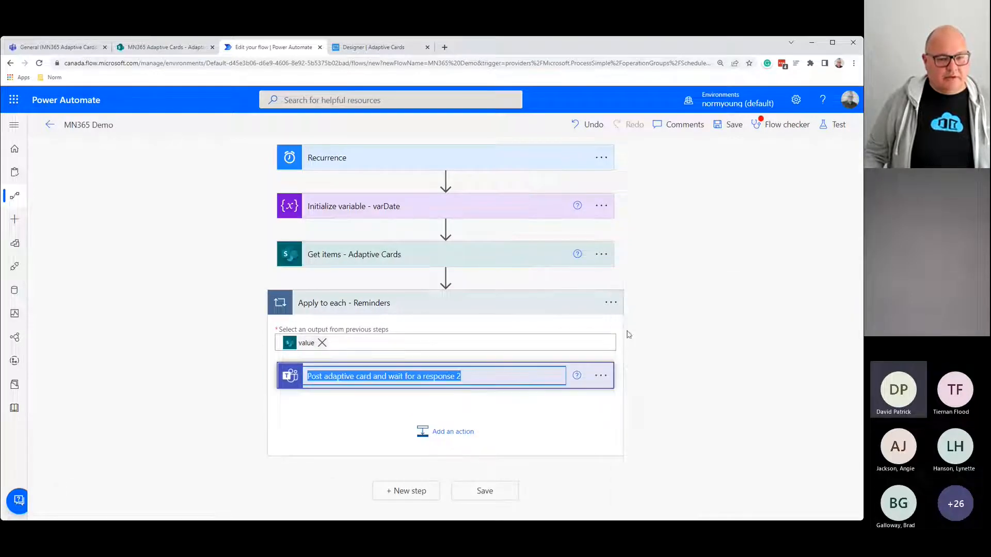
left_click(459, 376)
key("Return")
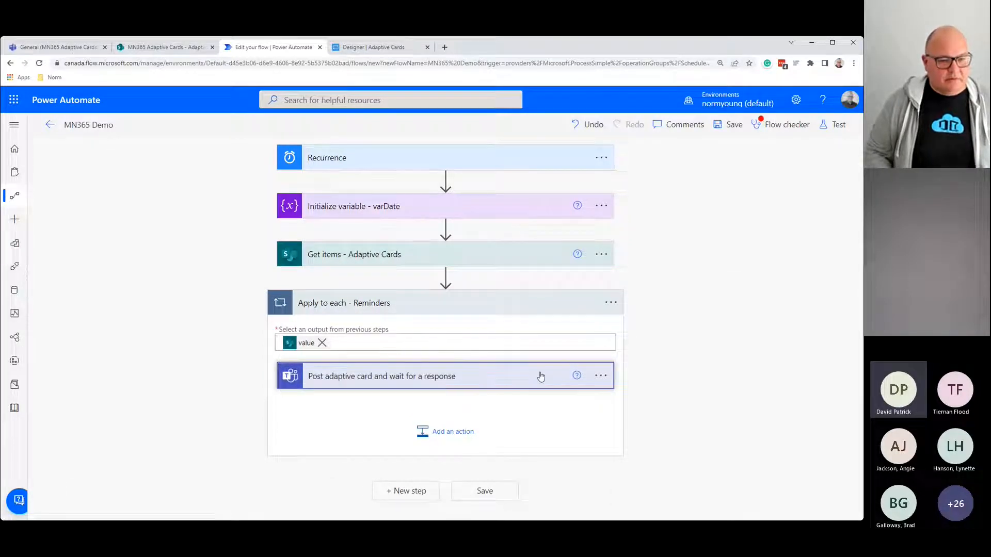
left_click(334, 379)
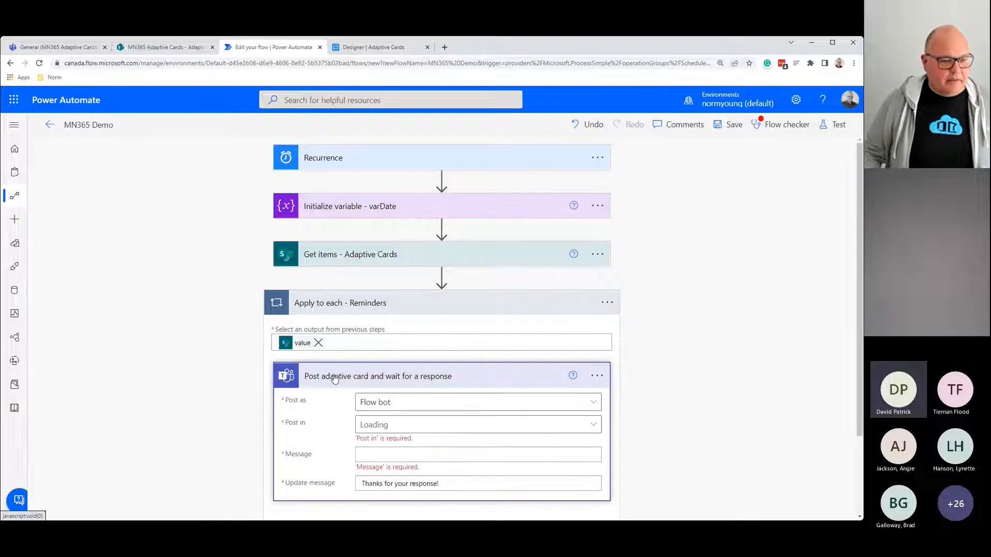
Step: Set Post in to Channel and paste the adaptive card JSON into Message
scroll(335, 384, "down", 2)
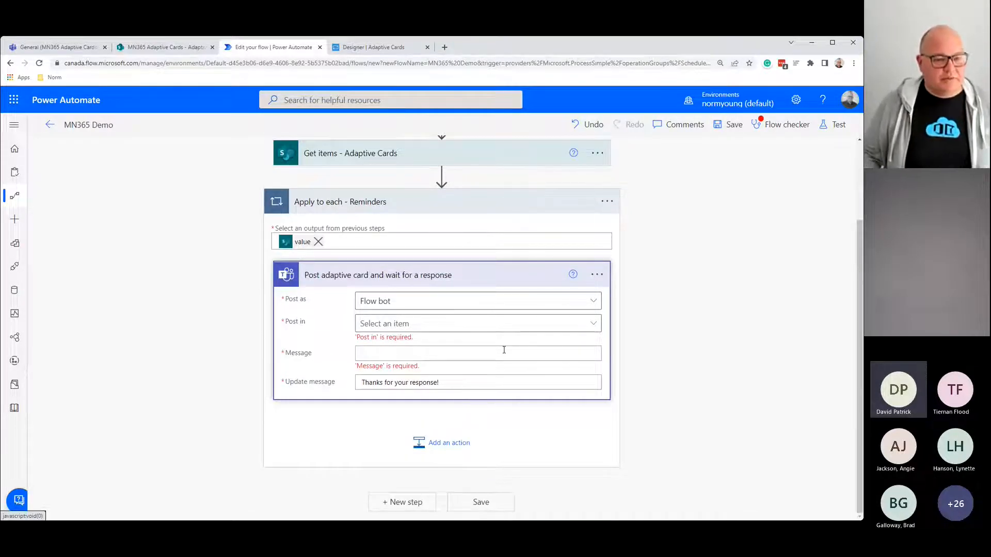
left_click(594, 326)
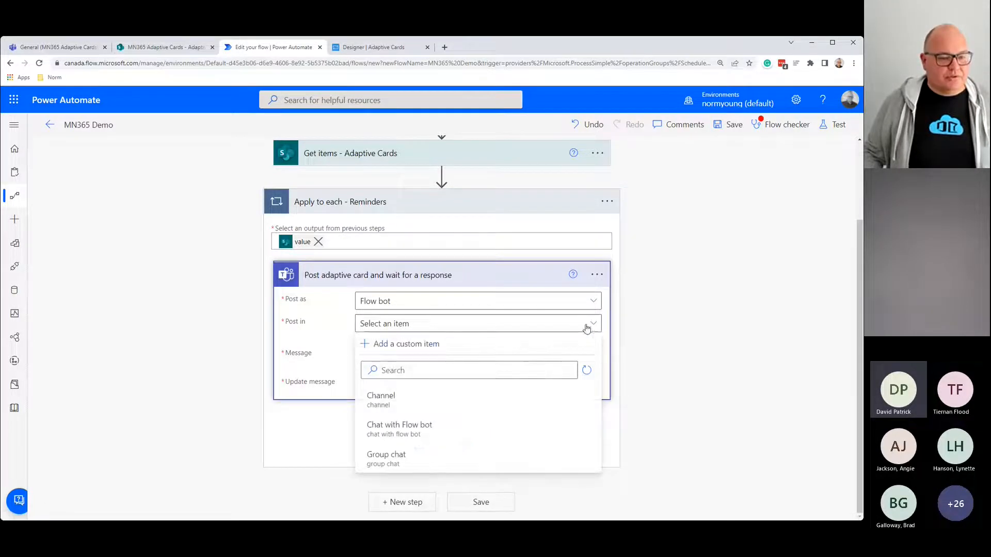
left_click(416, 401)
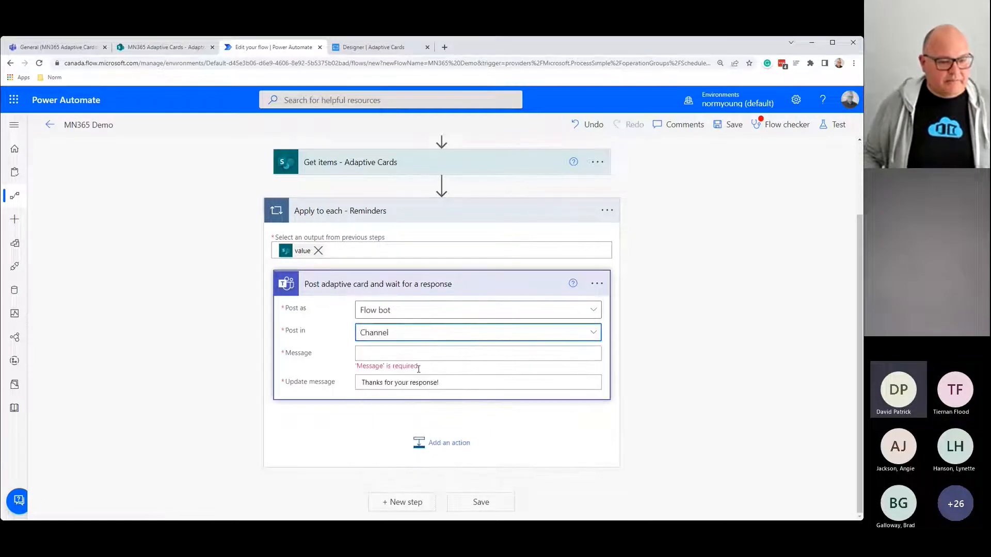
left_click(425, 345)
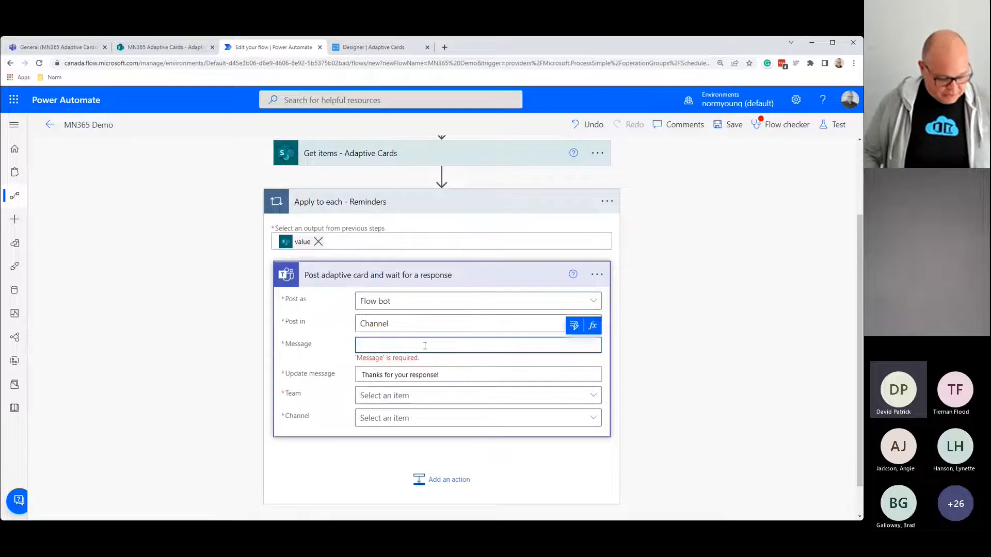
key("ctrl+v")
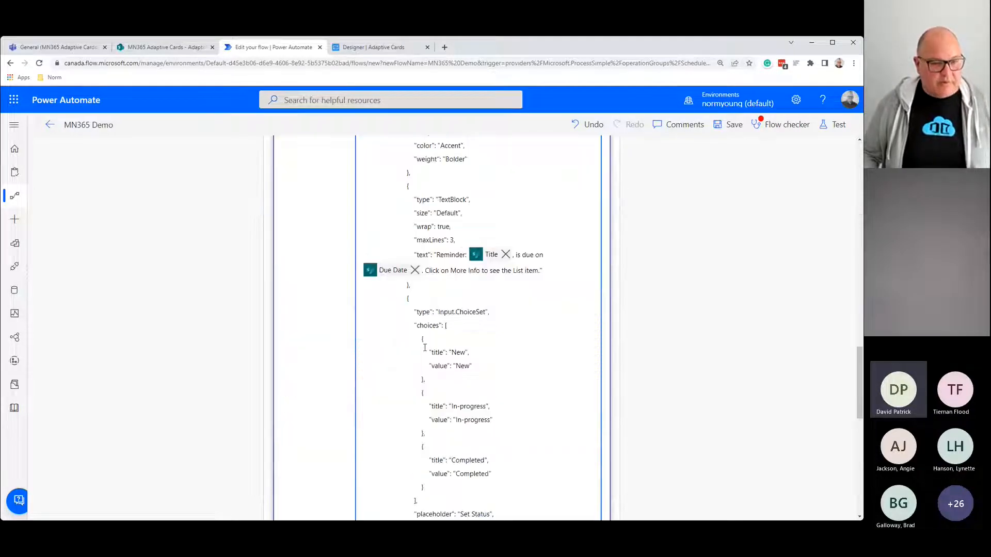
Step: Review the pasted JSON: Input.ChoiceSet, New/In-progress/Completed choices, UserChoice id and Update submit action
scroll(450, 364, "up", 5)
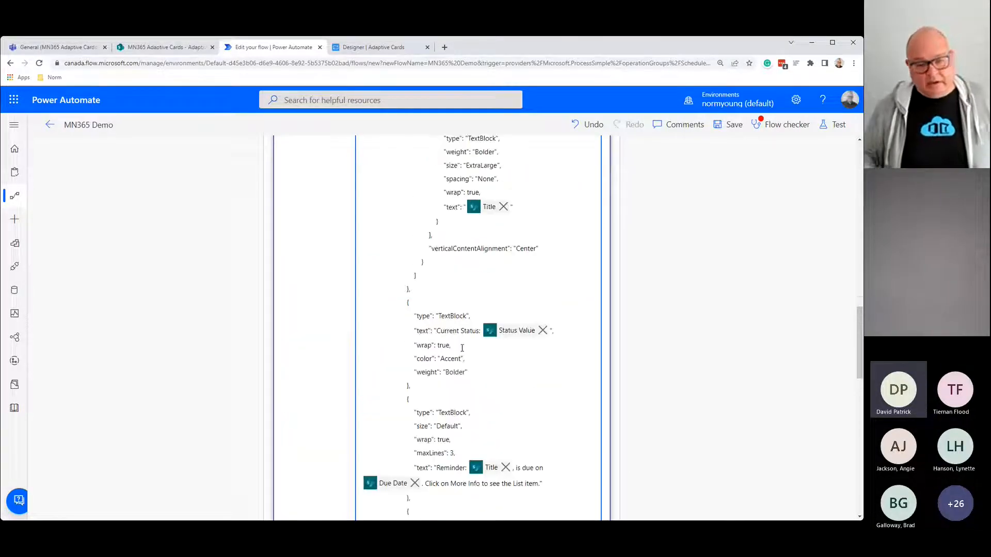
scroll(467, 344, "up", 1)
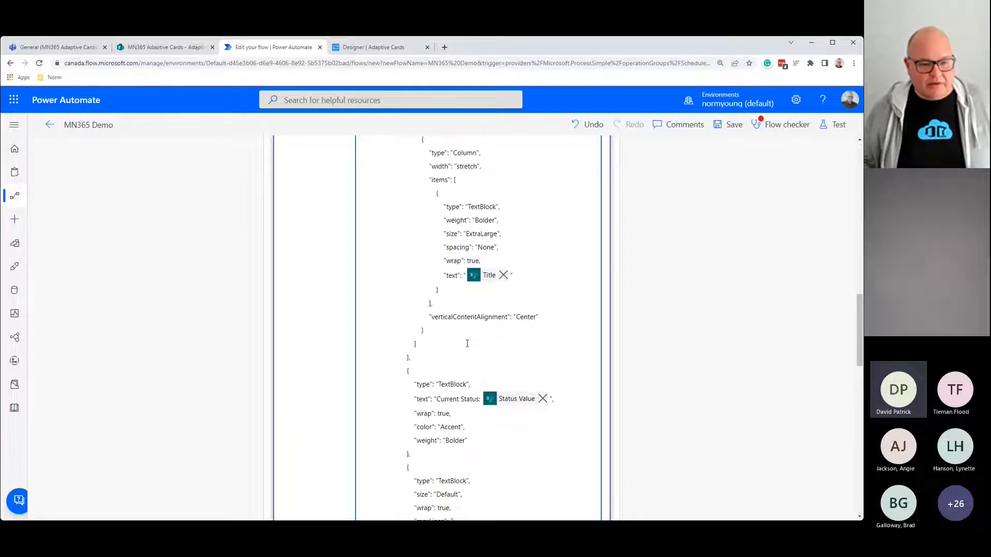
scroll(467, 343, "up", 2)
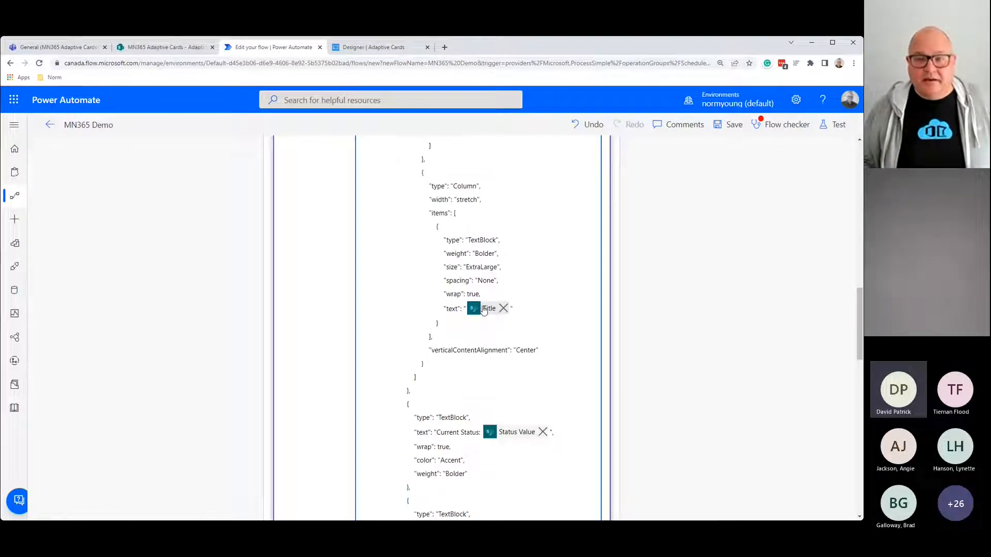
scroll(484, 309, "down", 12)
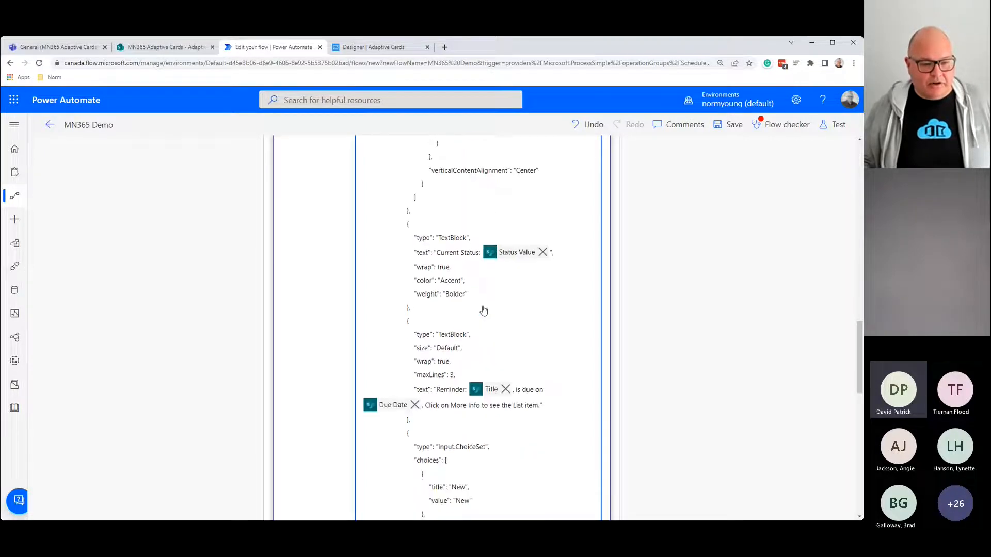
scroll(483, 310, "up", 8)
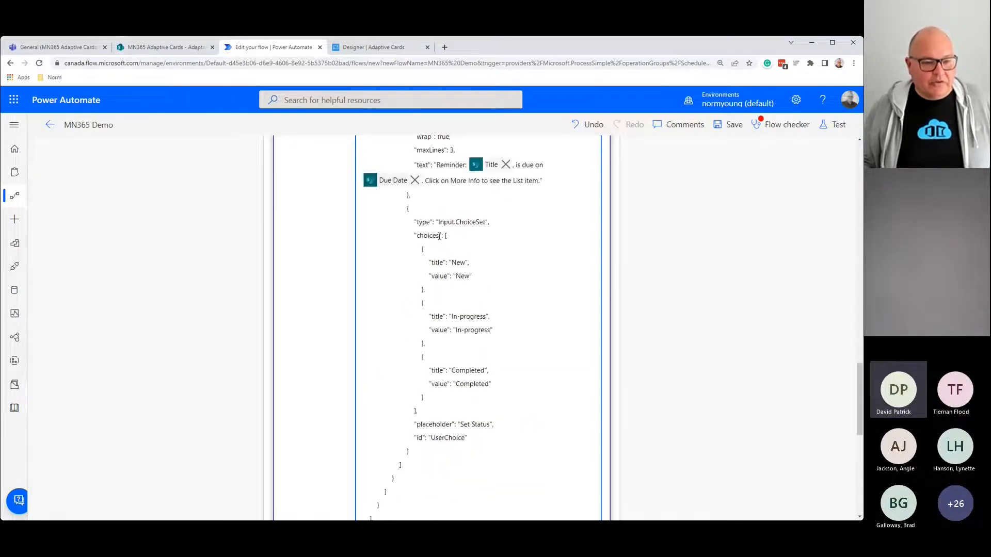
left_click_drag(437, 222, 486, 222)
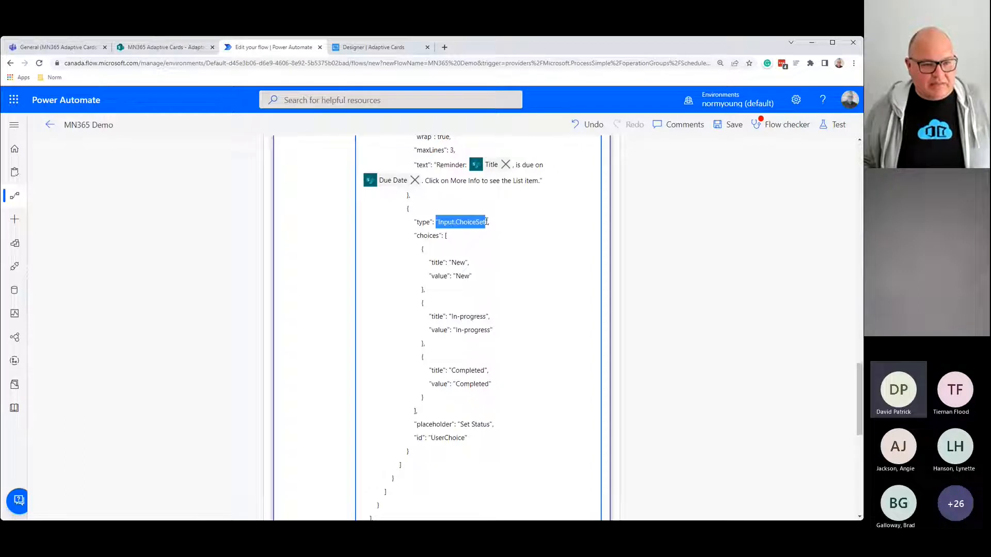
left_click_drag(452, 263, 467, 263)
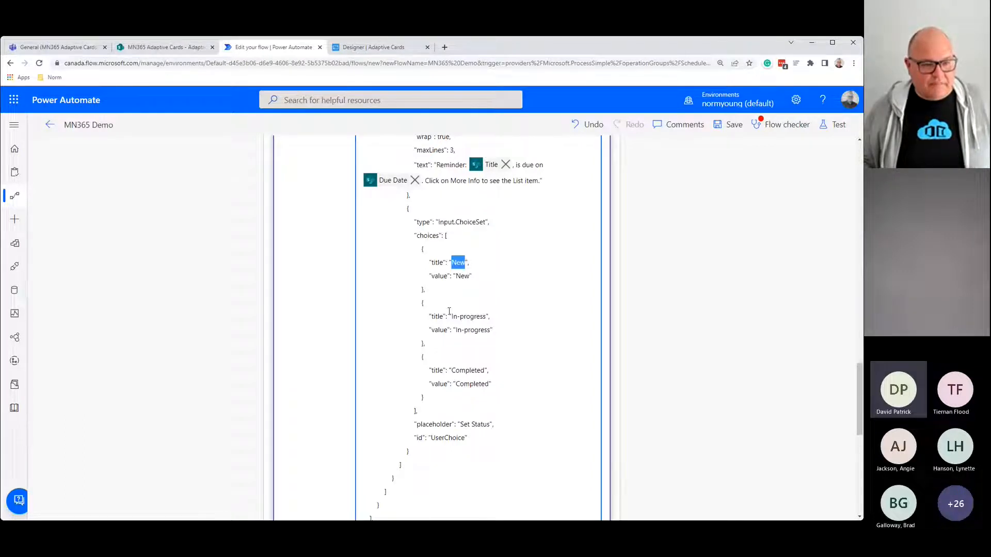
left_click_drag(450, 316, 490, 317)
left_click_drag(451, 371, 489, 371)
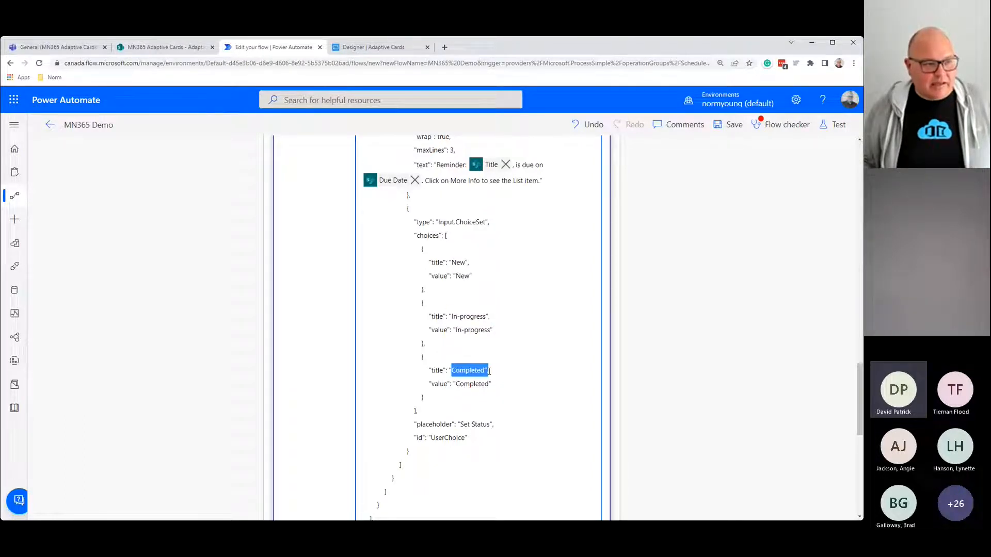
scroll(464, 352, "down", 5)
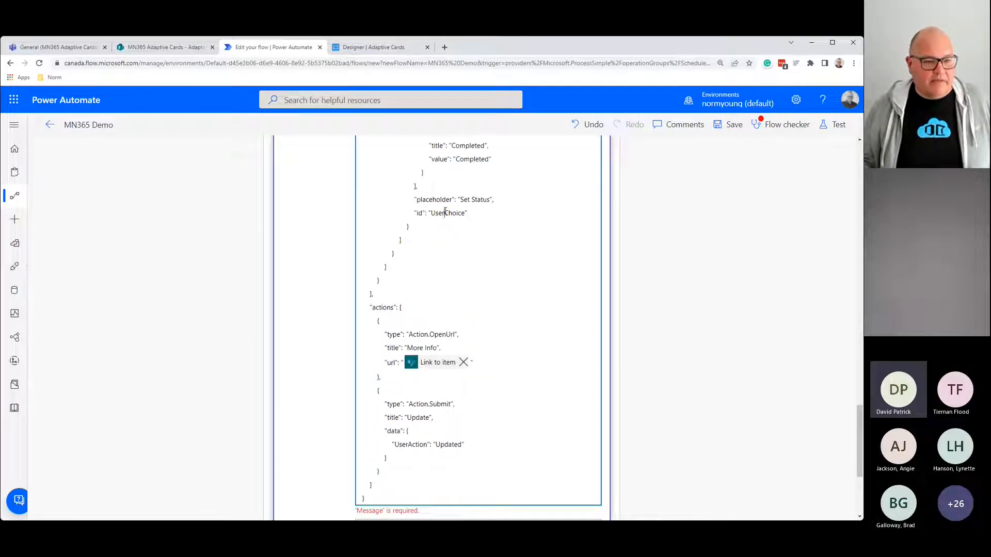
double_click(446, 213)
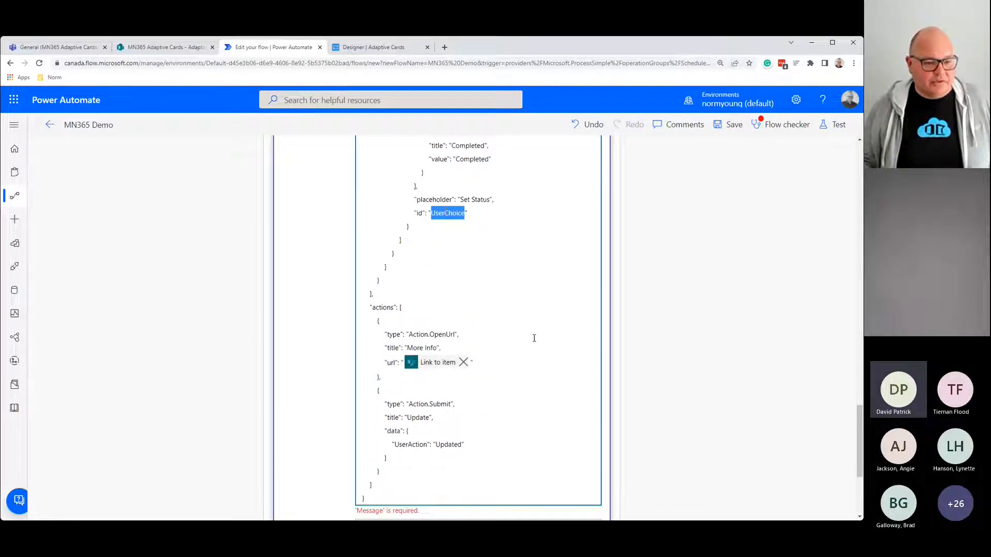
scroll(534, 338, "down", 1)
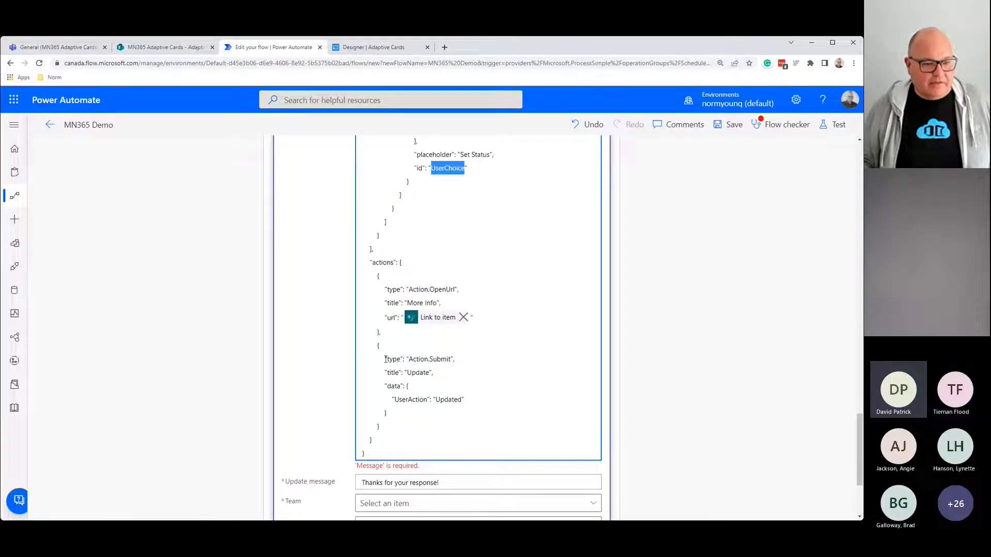
left_click_drag(386, 359, 506, 396)
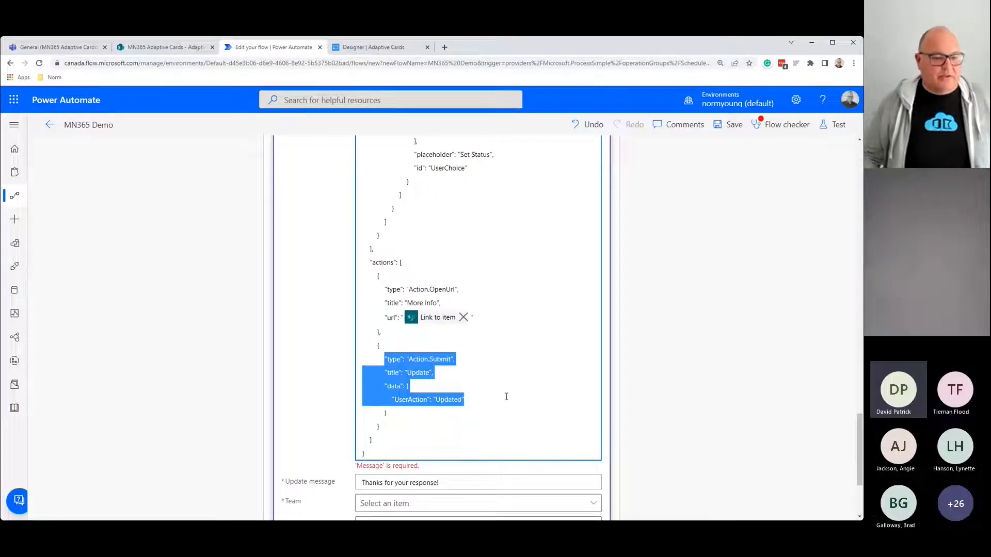
left_click(486, 441)
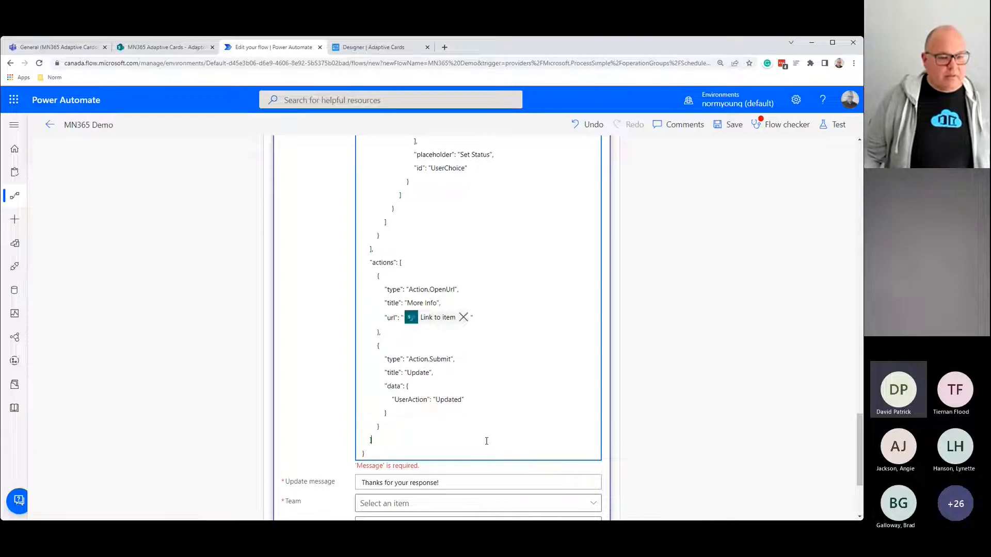
scroll(487, 441, "down", 2)
scroll(486, 441, "up", 15)
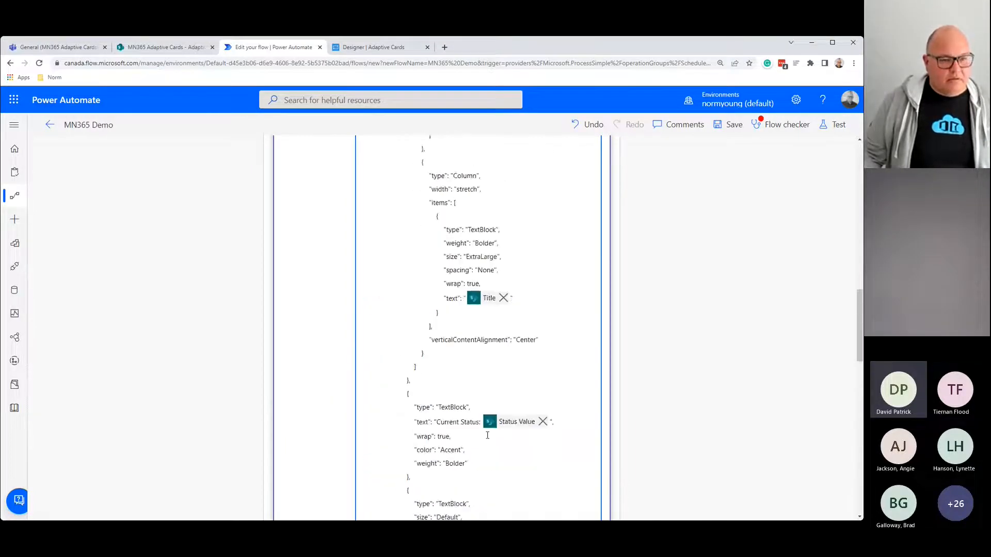
scroll(488, 435, "up", 8)
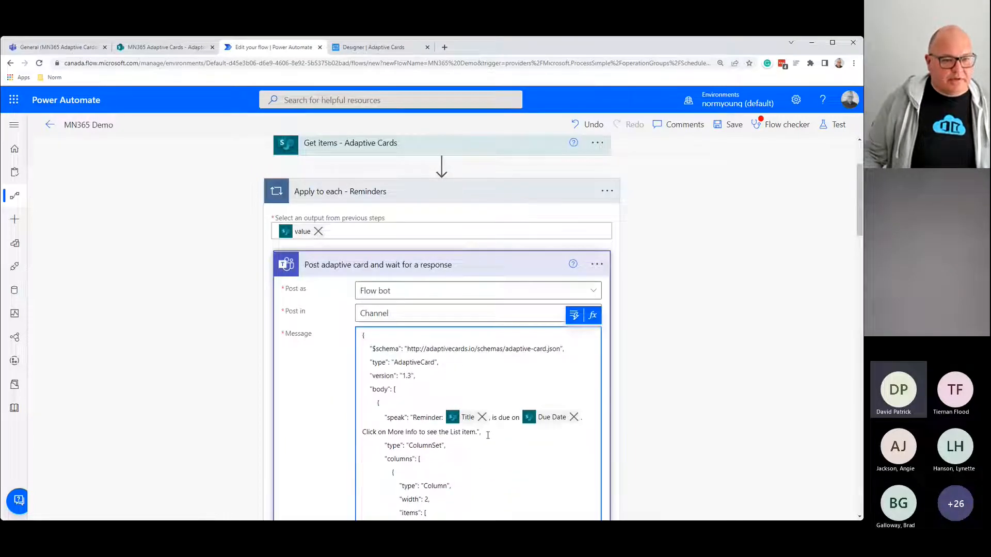
scroll(488, 435, "down", 1)
scroll(488, 435, "down", 15)
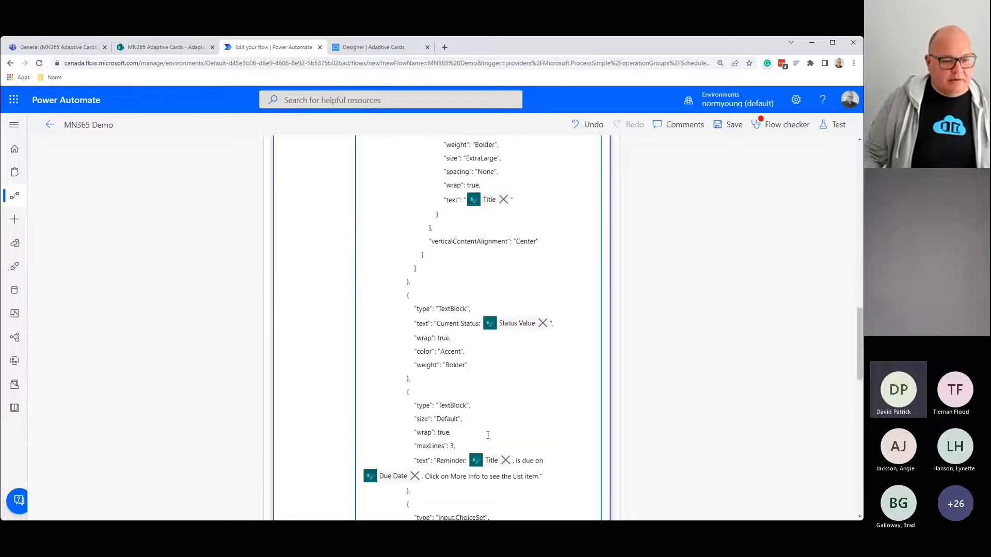
scroll(488, 435, "down", 6)
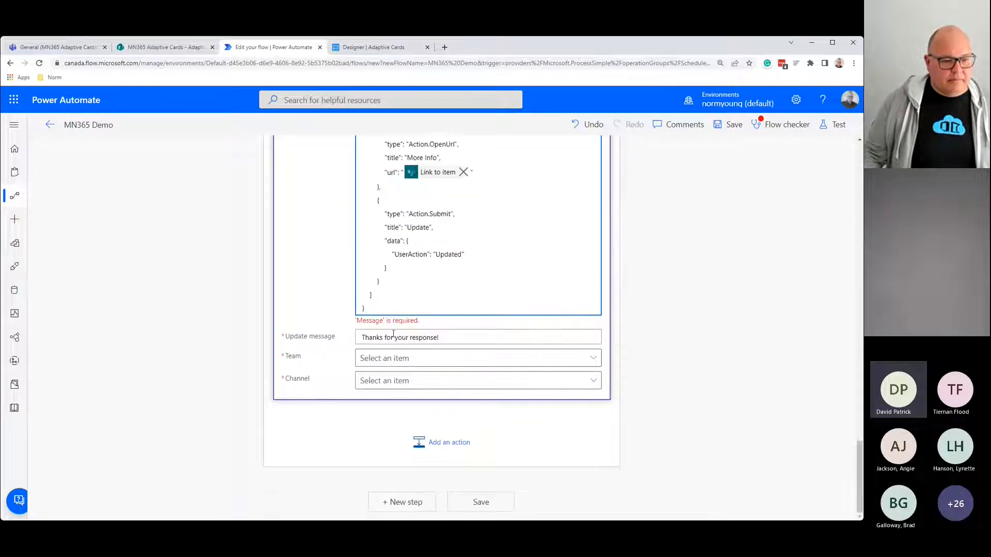
Step: Target the MN365 Adaptive Cards team and its General channel
left_click(395, 321)
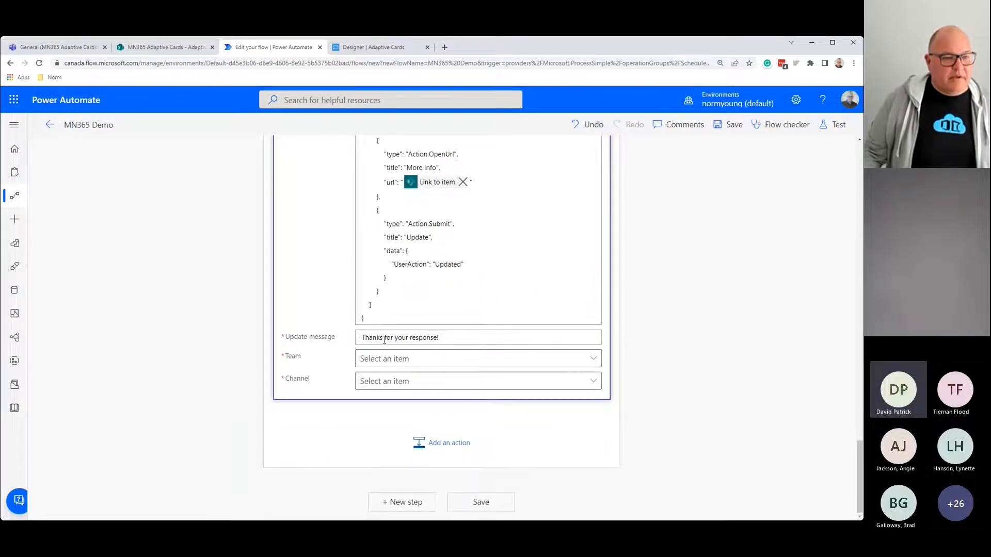
left_click(528, 339)
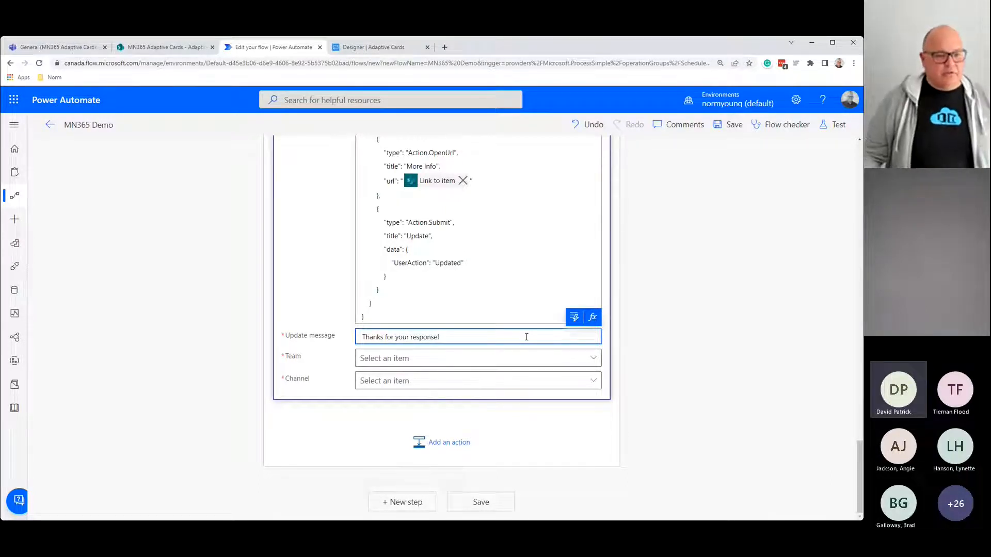
left_click(398, 359)
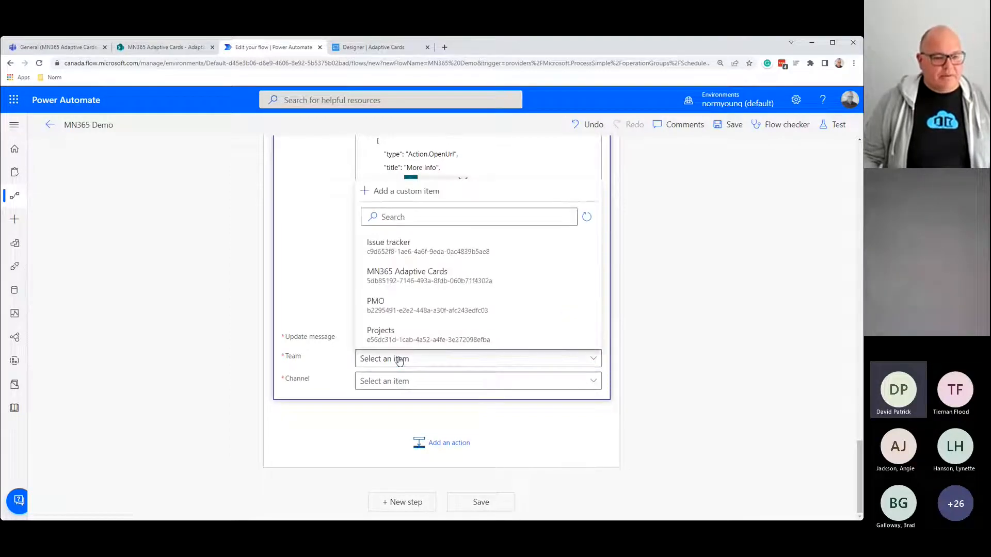
left_click(415, 276)
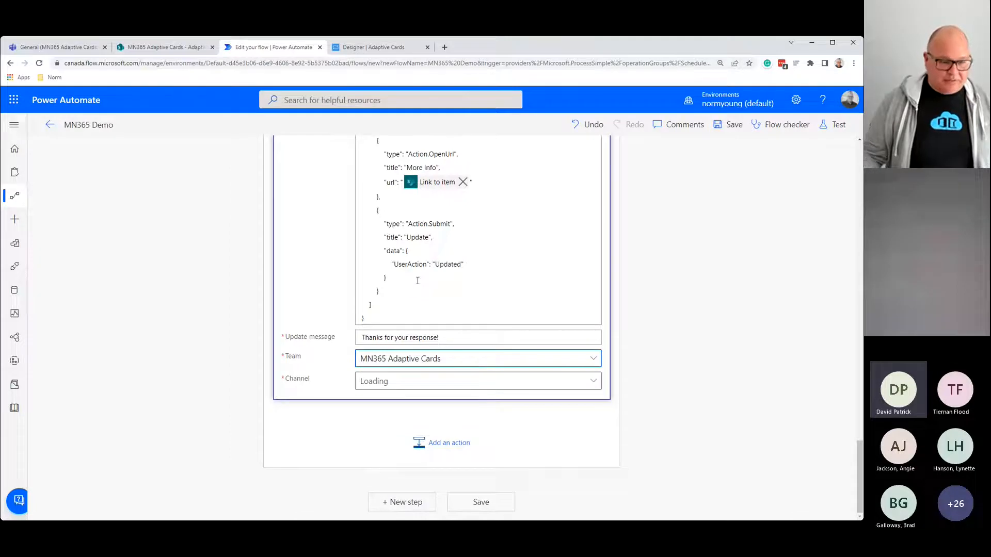
left_click(390, 383)
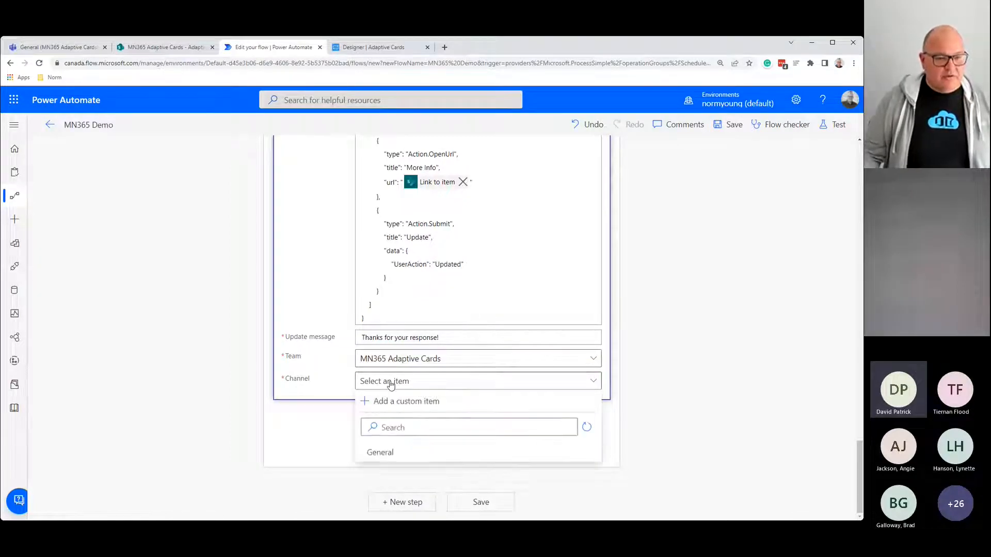
left_click(382, 453)
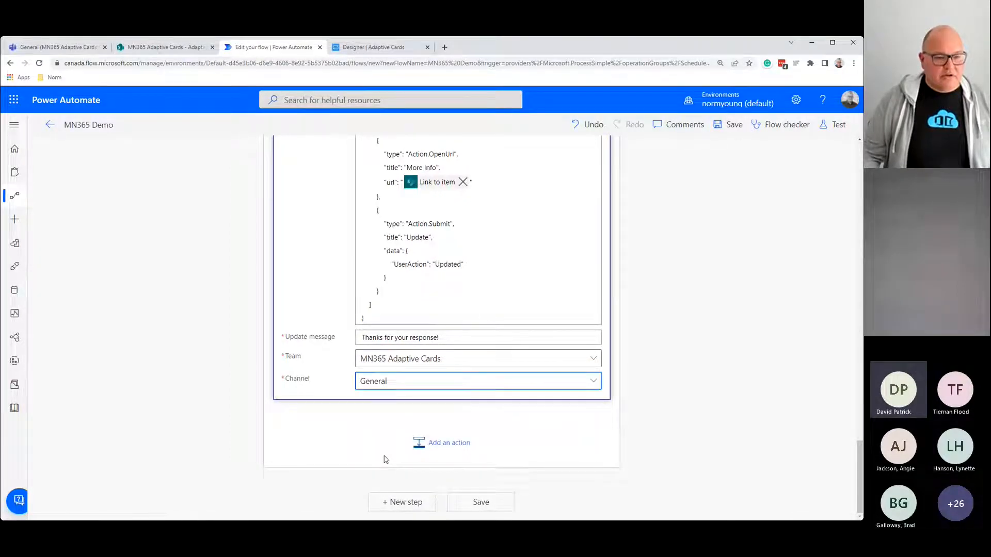
Step: Collapse the post-and-wait adaptive card step
scroll(385, 460, "up", 15)
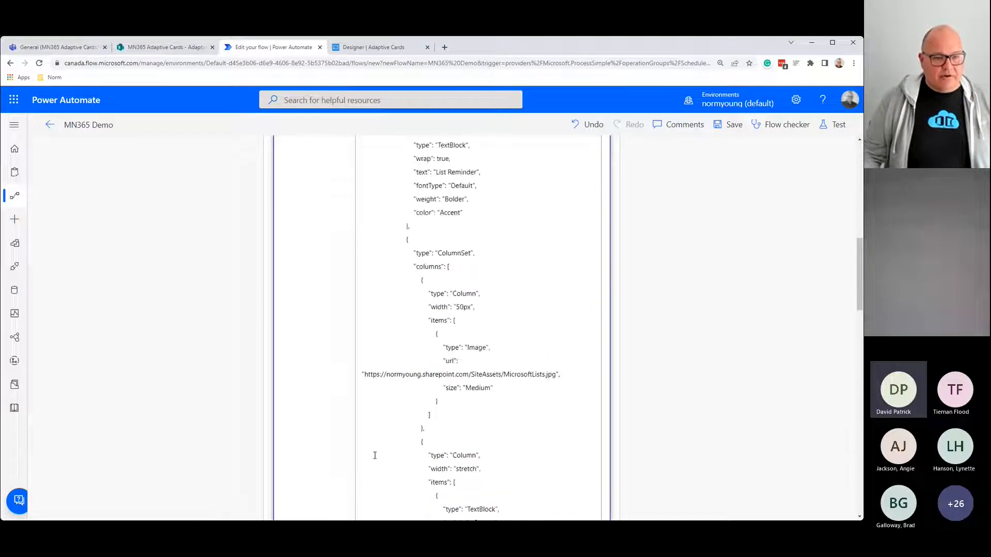
scroll(375, 456, "up", 6)
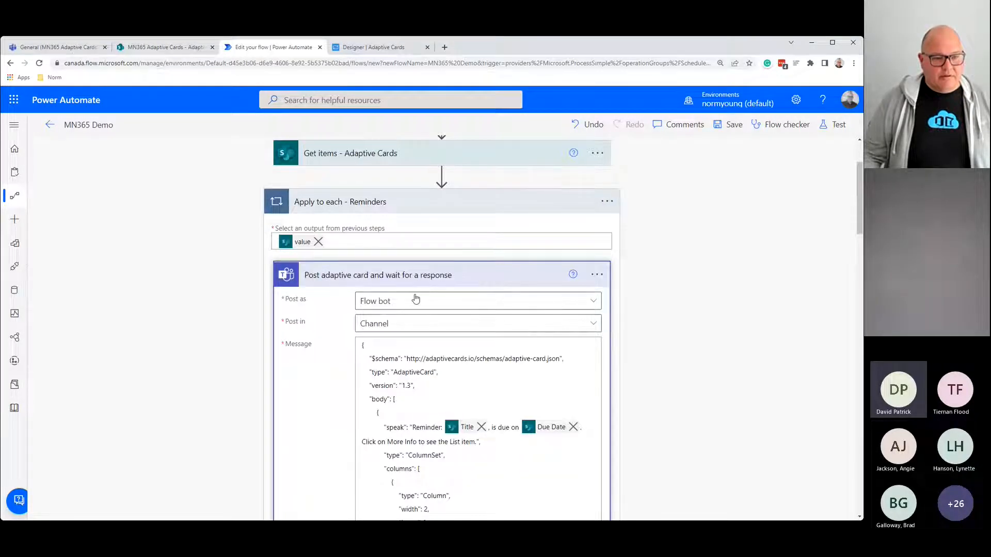
left_click(411, 275)
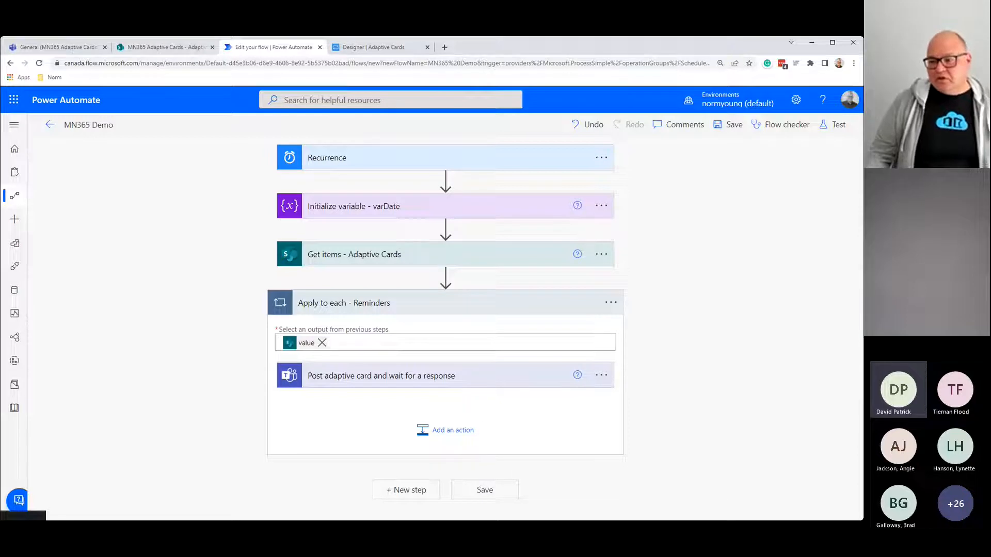
Step: Add a Switch action from the Control connector after the adaptive card step
left_click(446, 440)
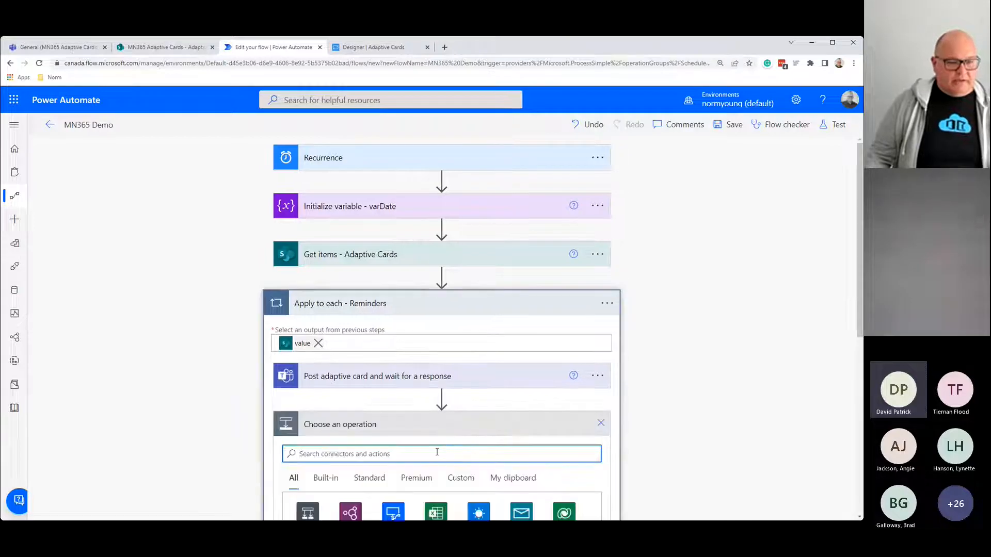
scroll(437, 453, "down", 2)
scroll(437, 452, "down", 1)
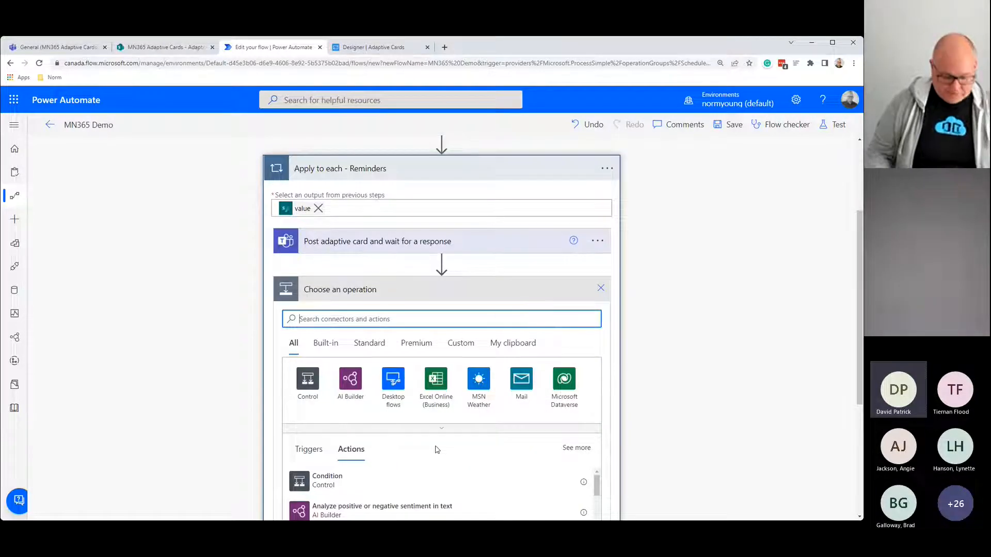
type("case")
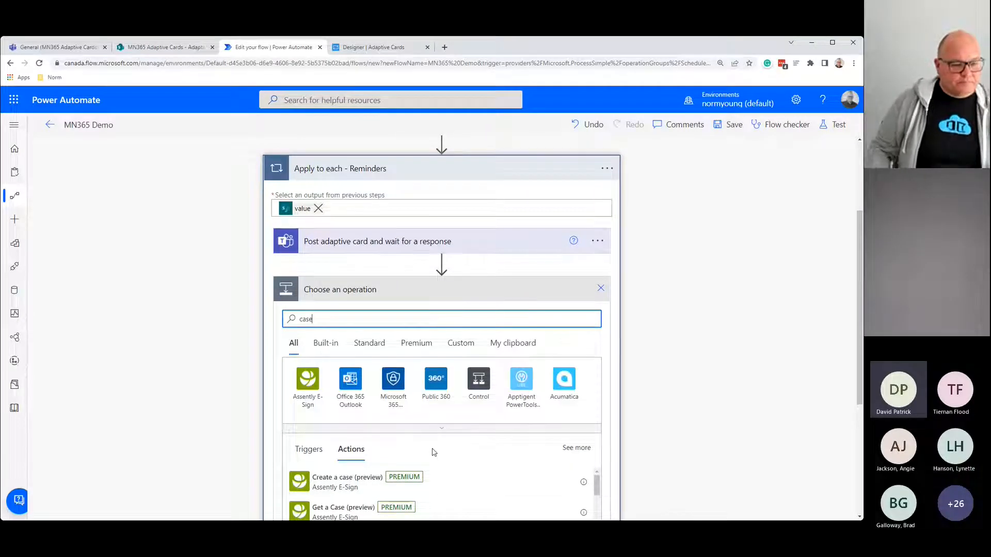
key("ctrl+a")
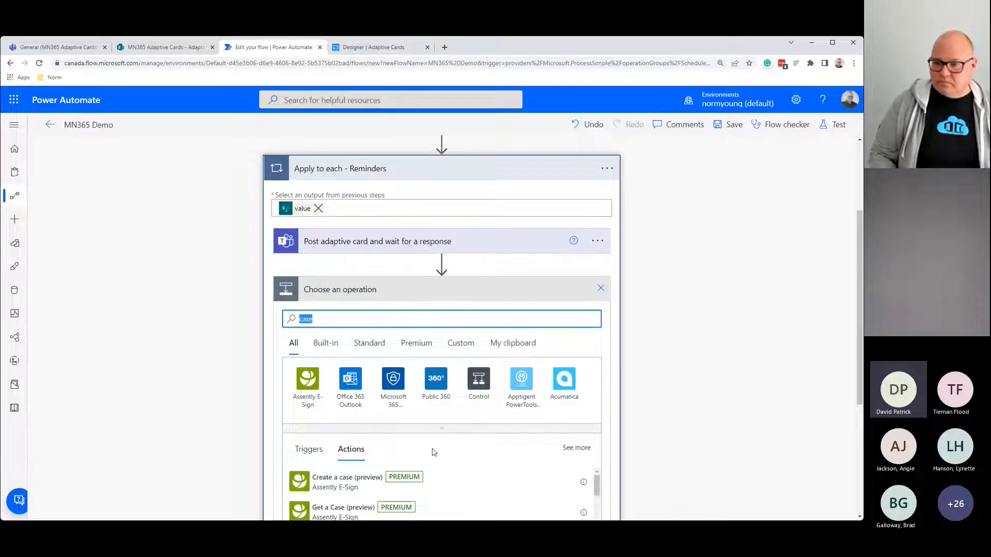
type("case")
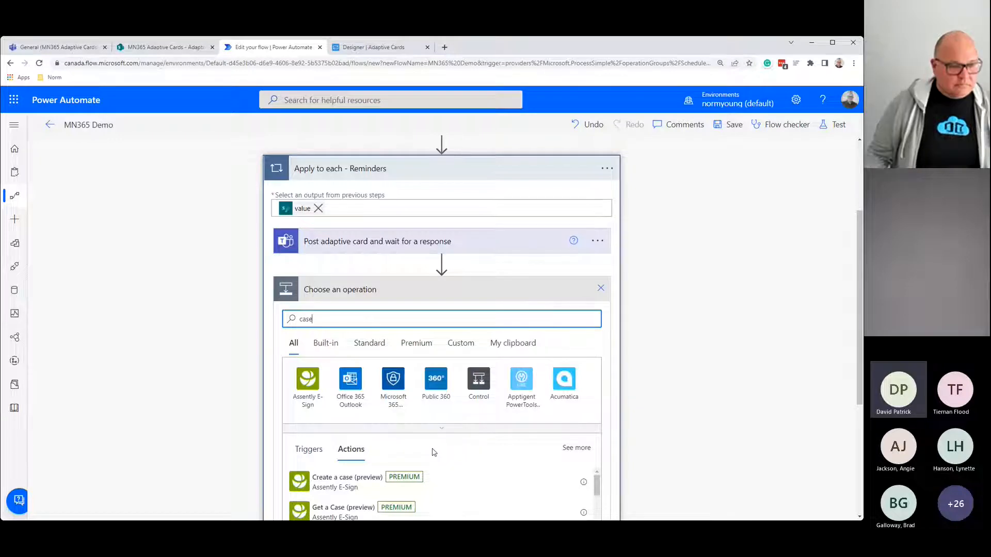
scroll(433, 452, "down", 5)
scroll(427, 453, "up", 7)
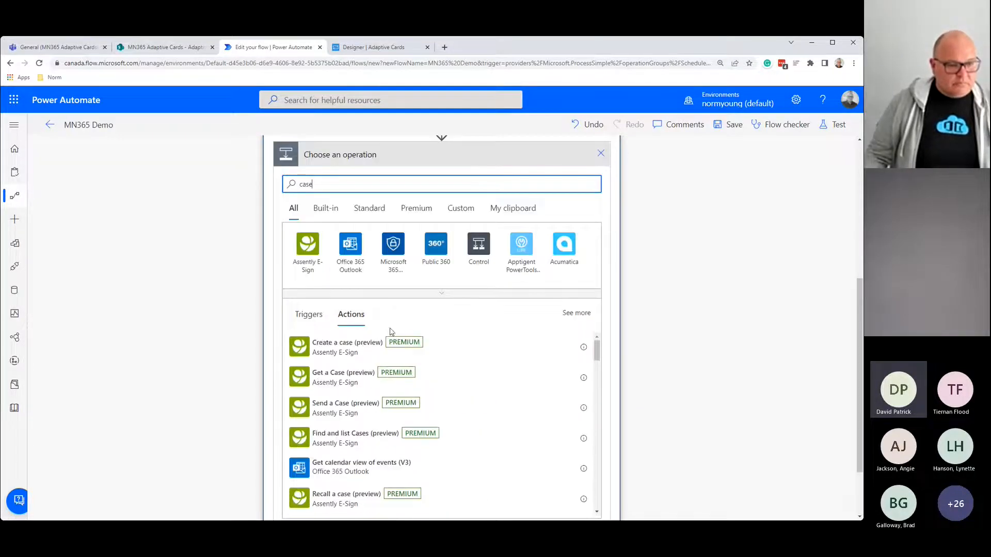
left_click_drag(329, 377, 262, 377)
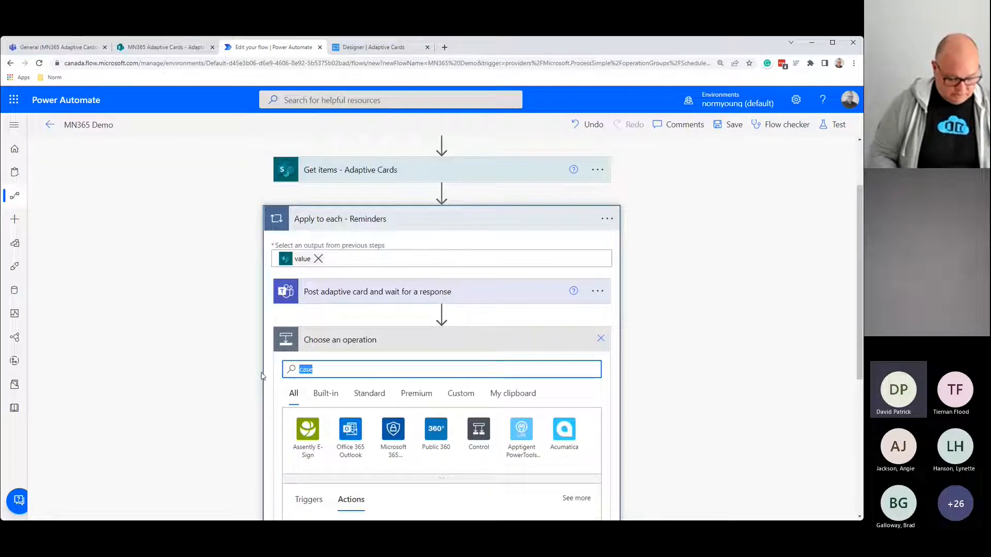
type("control")
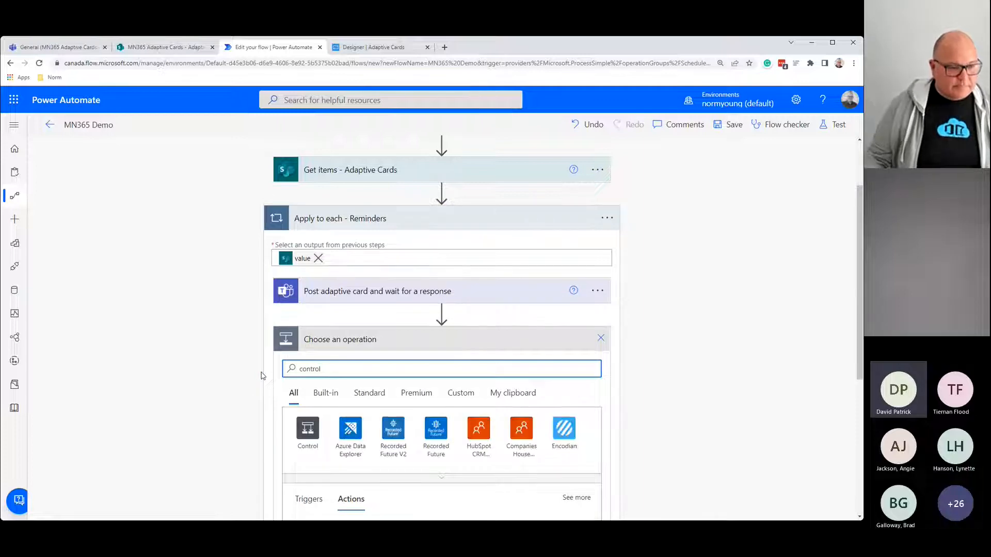
scroll(264, 376, "down", 2)
left_click(308, 341)
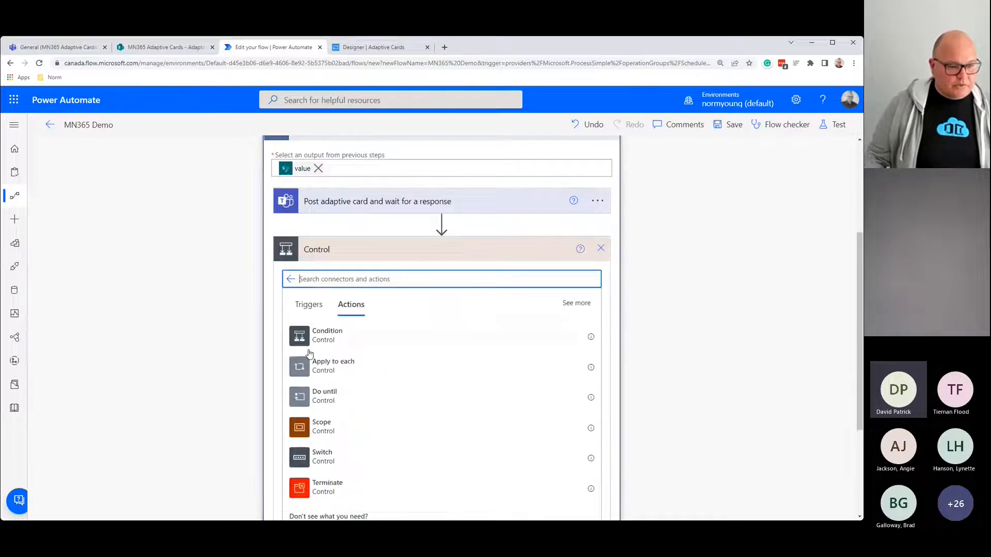
left_click(305, 454)
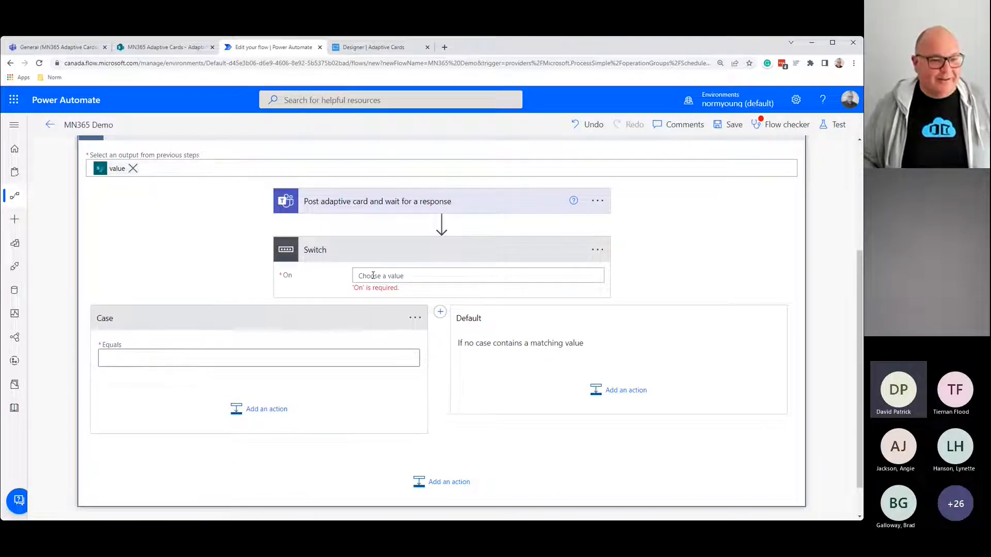
Step: Browse dynamic content for the Switch's On field, then open the expression editor instead
left_click(373, 276)
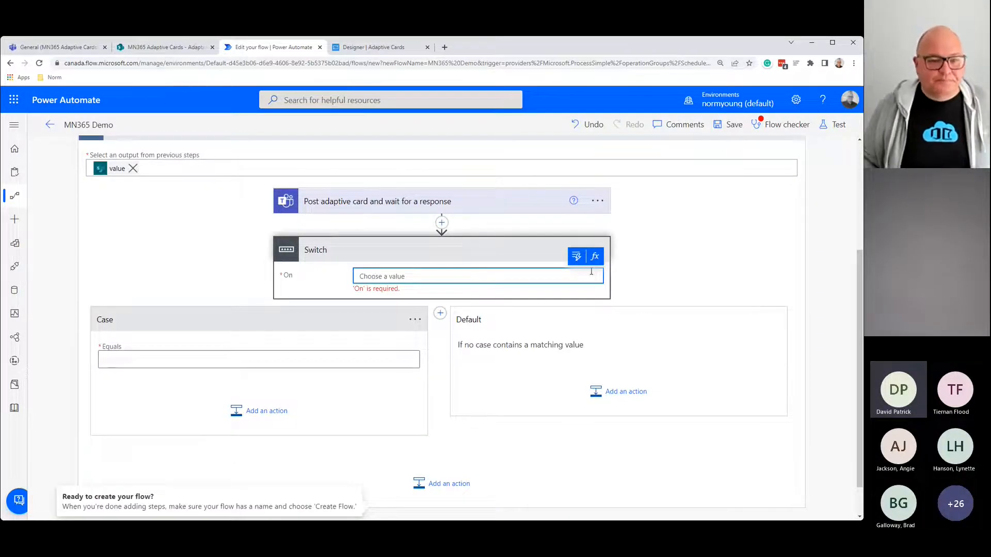
left_click(572, 263)
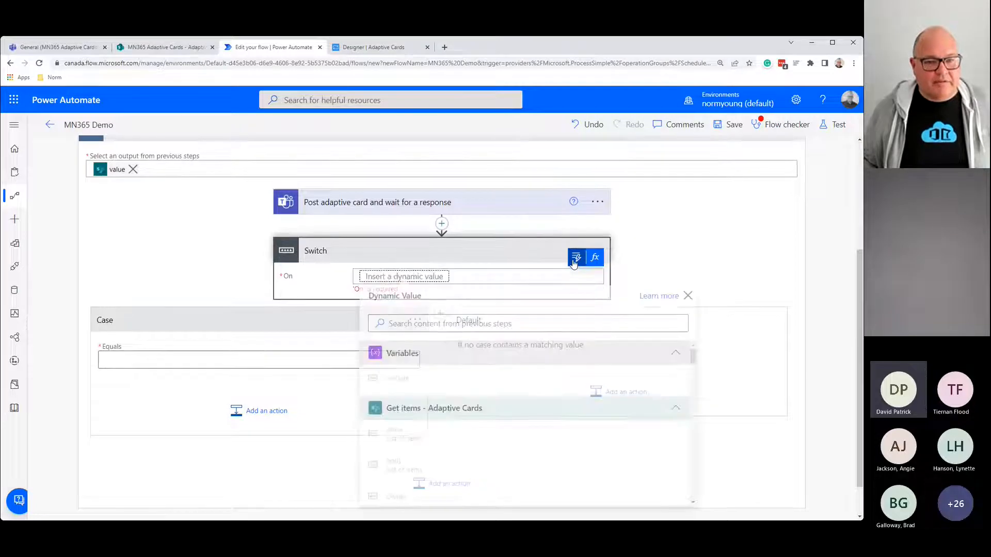
left_click(745, 305)
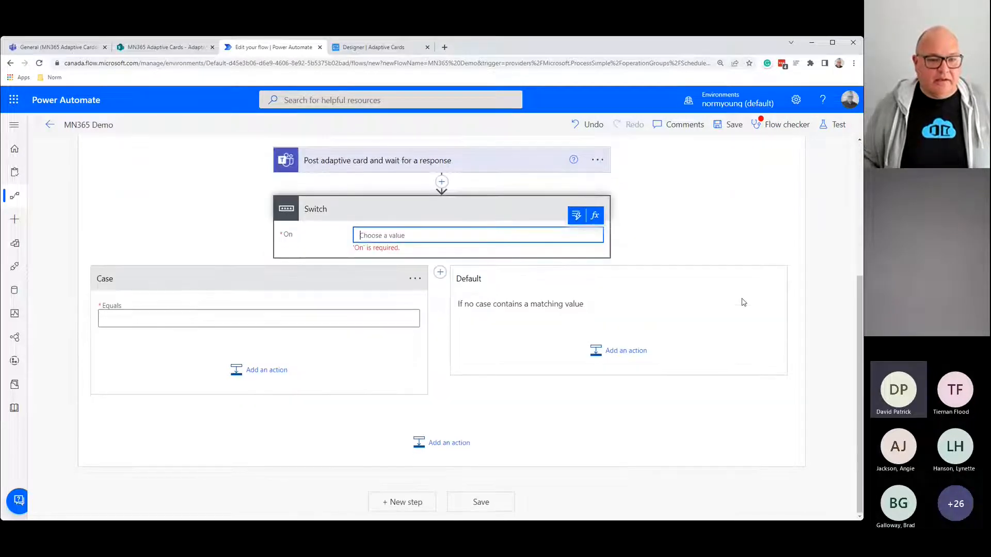
left_click(577, 215)
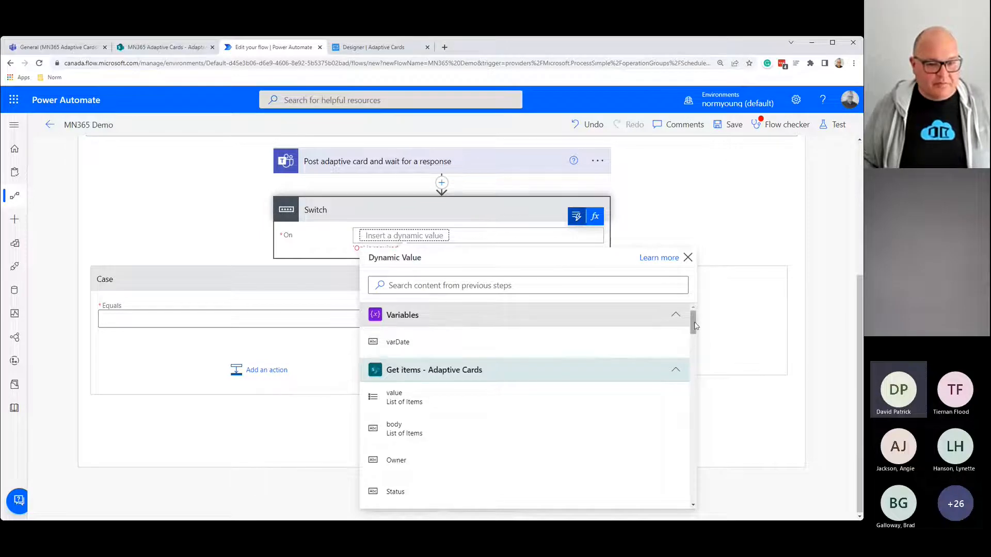
left_click_drag(692, 329, 678, 506)
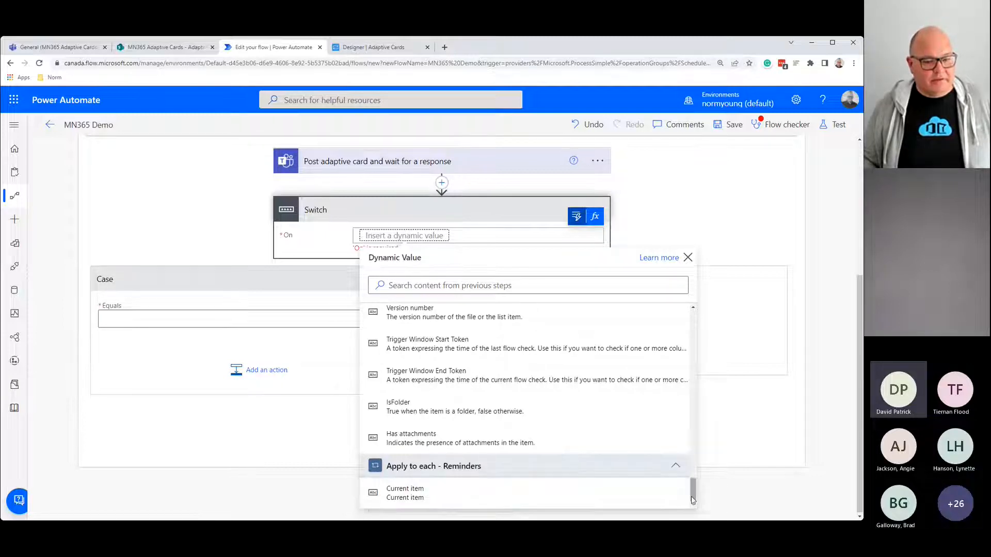
left_click_drag(678, 506, 682, 304)
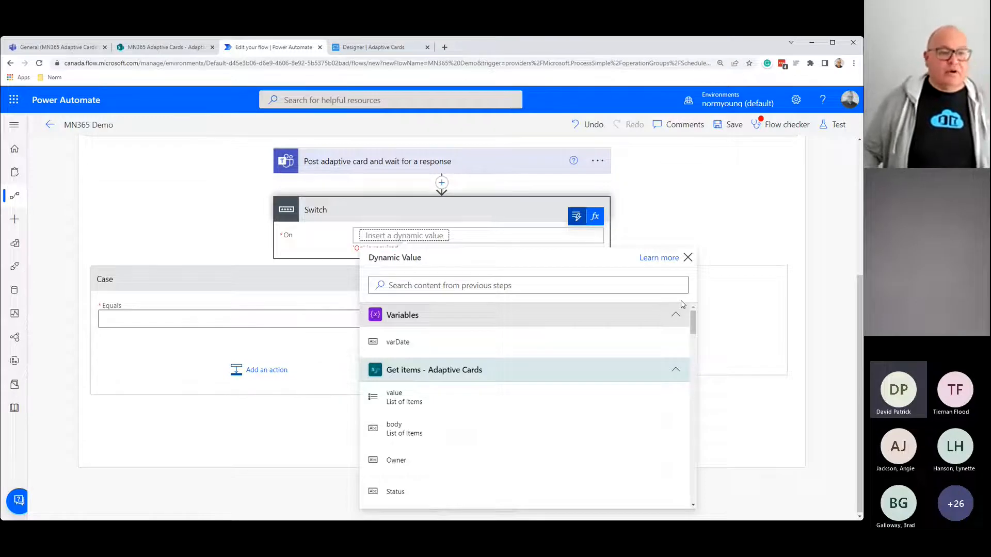
left_click(688, 258)
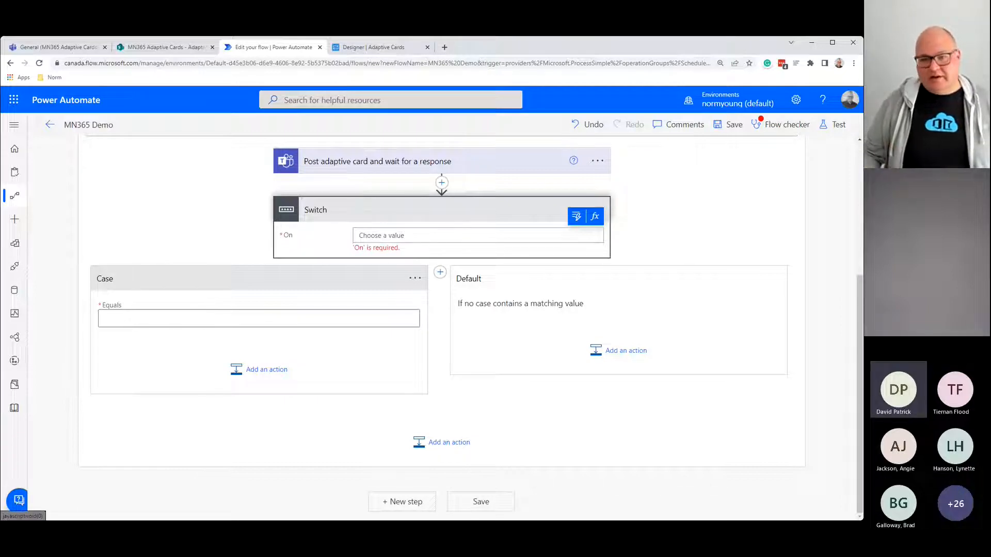
left_click(595, 217)
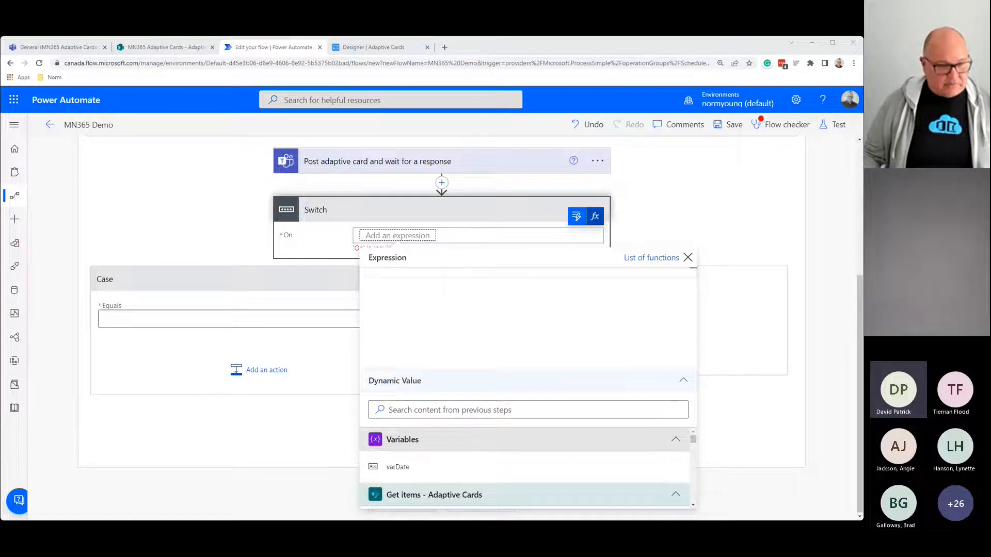
Step: Paste outputs('Post_adaptive_card_and_wait_for_a_response')?['body/data/UserChoice'] into the Switch expression box and review its parts
left_click(440, 272)
type("outputs('Post_adaptive_card_and_wait_for_a_response')?['body/data/UserChoice']")
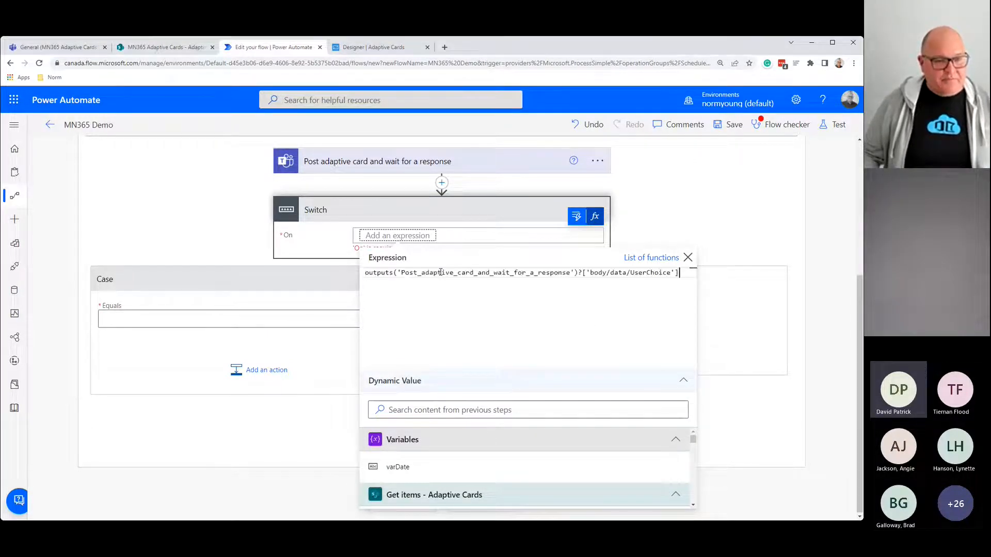
double_click(380, 272)
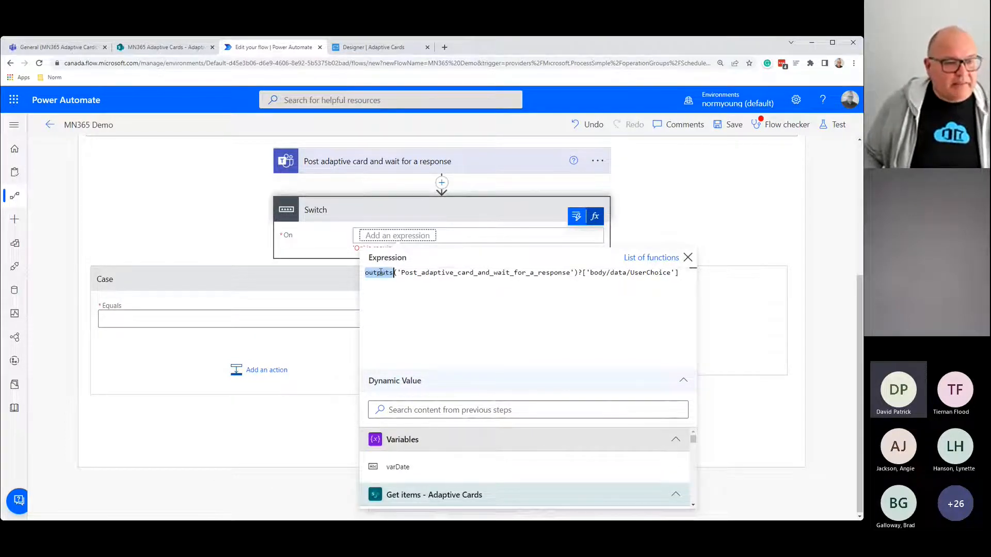
left_click_drag(402, 273, 571, 272)
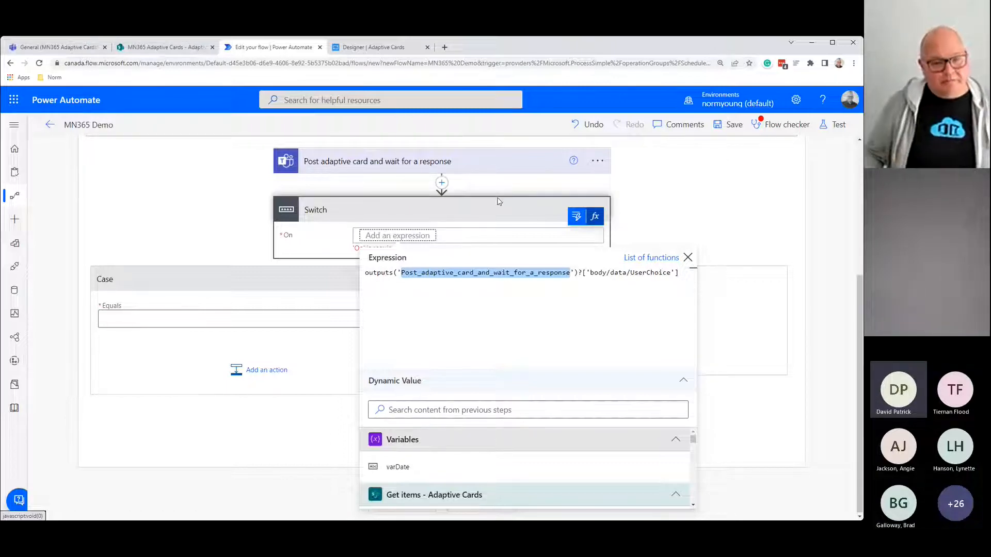
left_click_drag(590, 274, 670, 272)
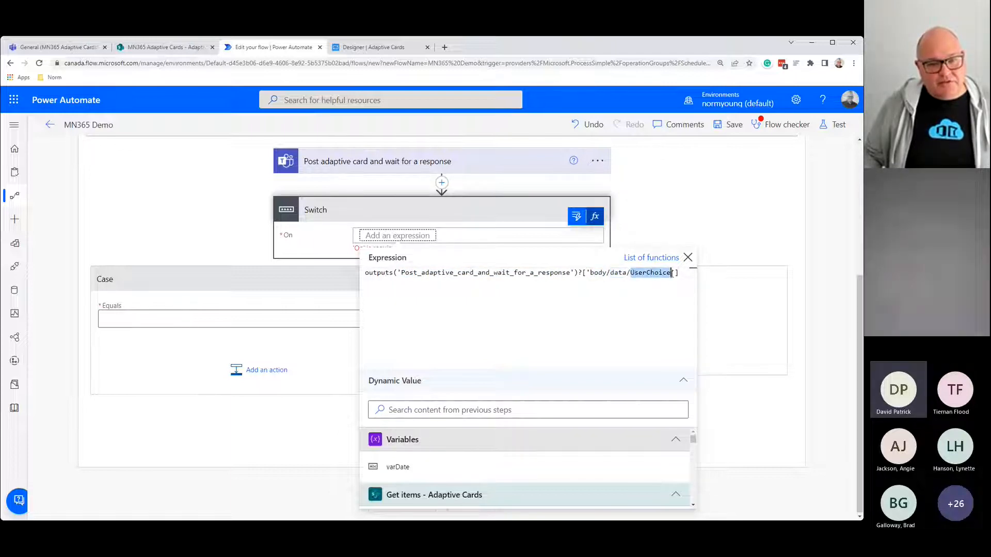
left_click(377, 48)
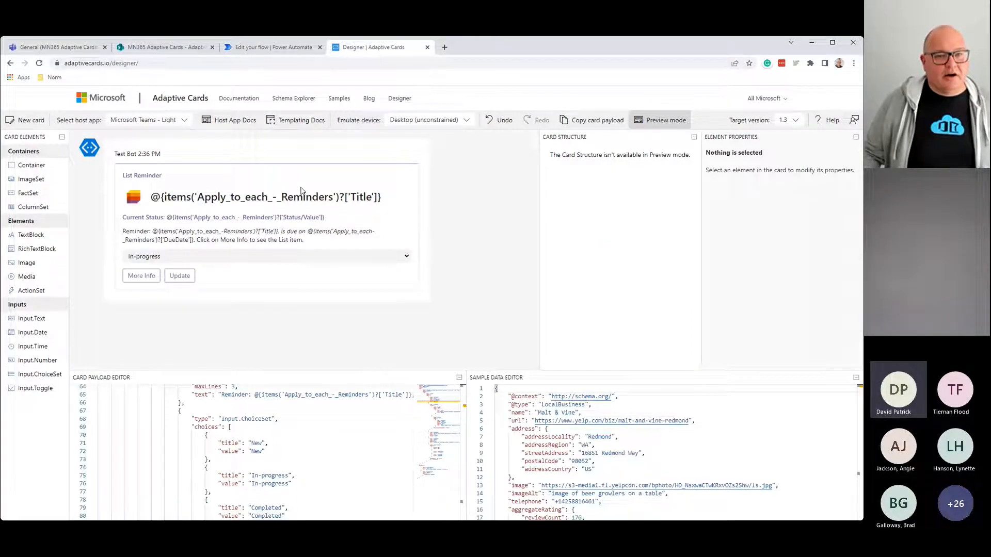
Step: Preview the card, choose In-progress and submit it to confirm the UserChoice data
left_click(669, 120)
left_click(669, 121)
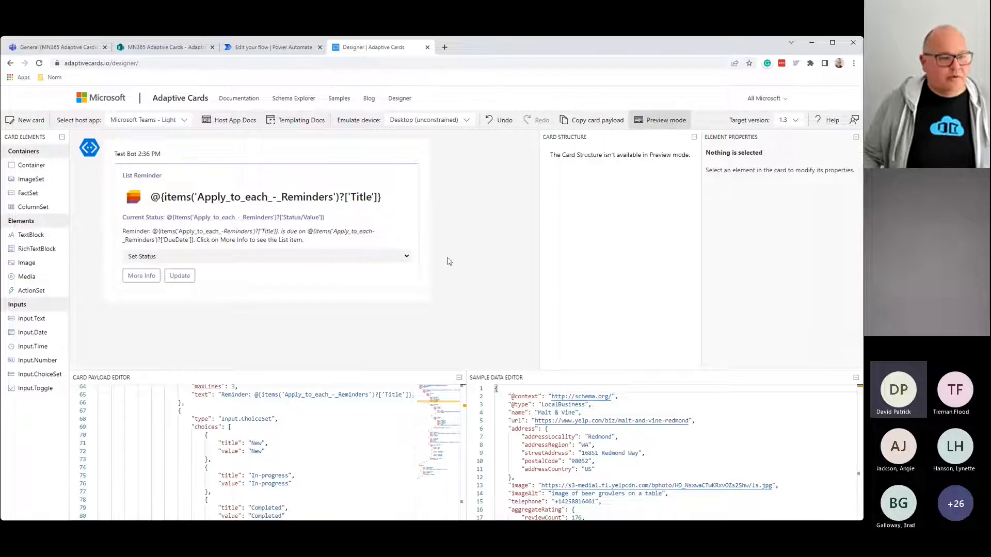
left_click(171, 282)
left_click(179, 278)
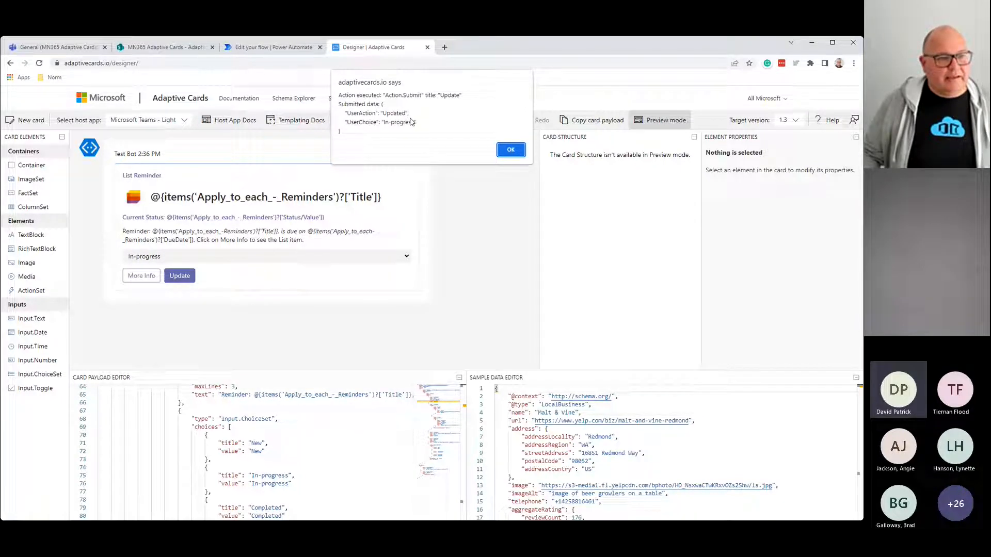
left_click(277, 50)
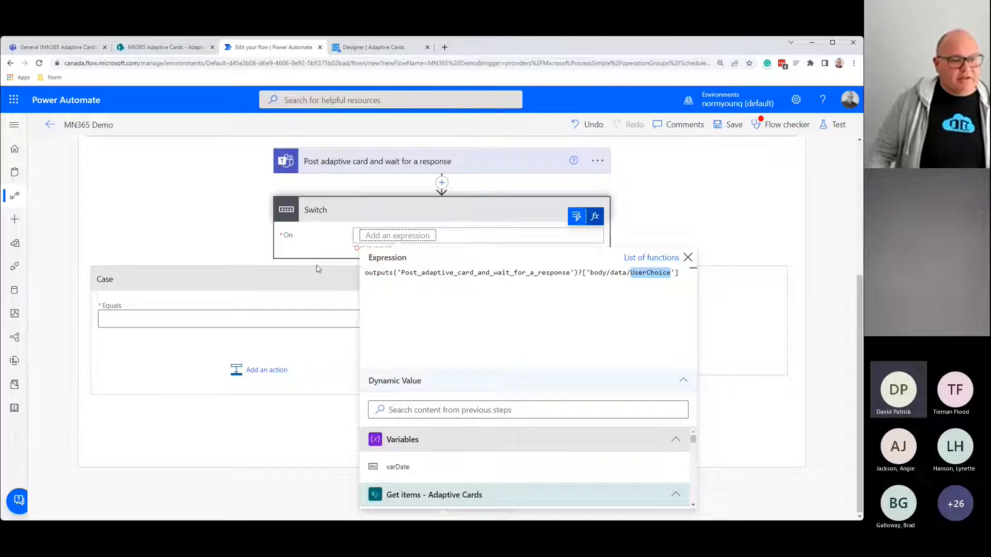
Step: Apply the expression to the Switch, rename the first case 'Case - New' and match New
left_click(315, 303)
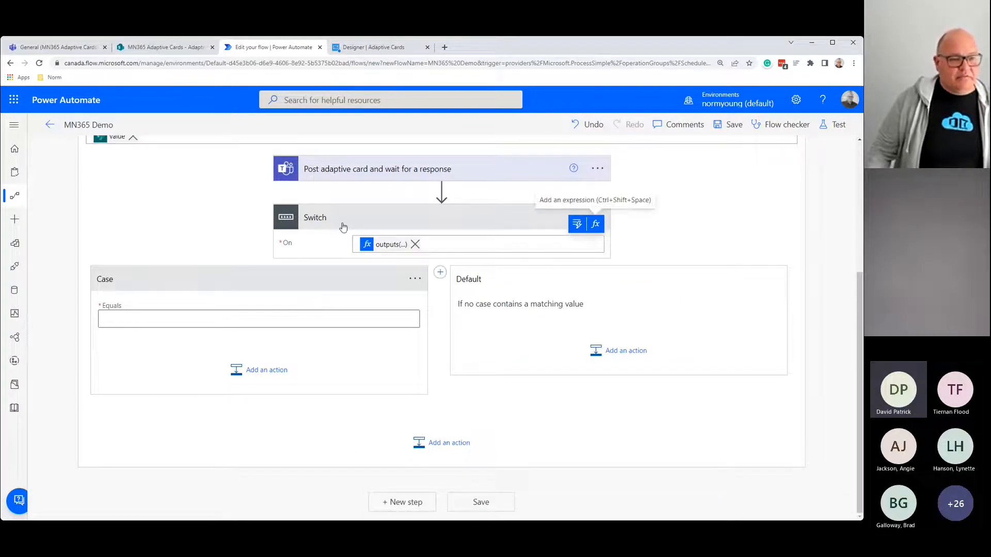
left_click(415, 279)
left_click(449, 282)
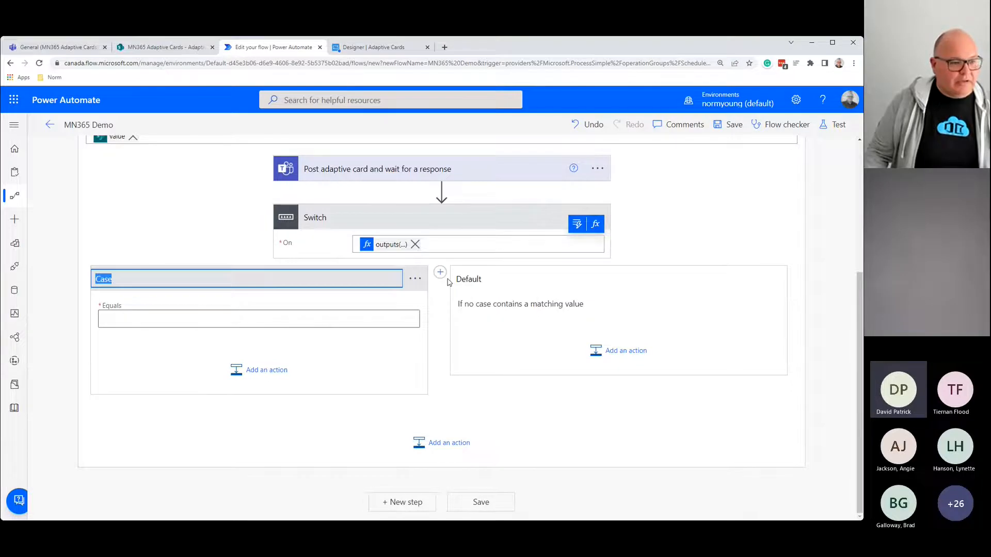
left_click(155, 277)
type("- New")
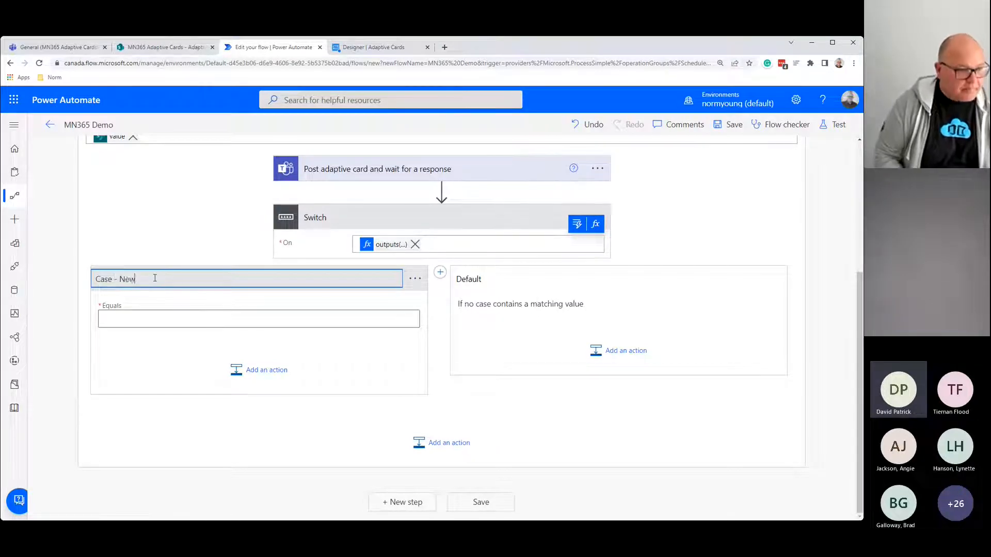
key("Return")
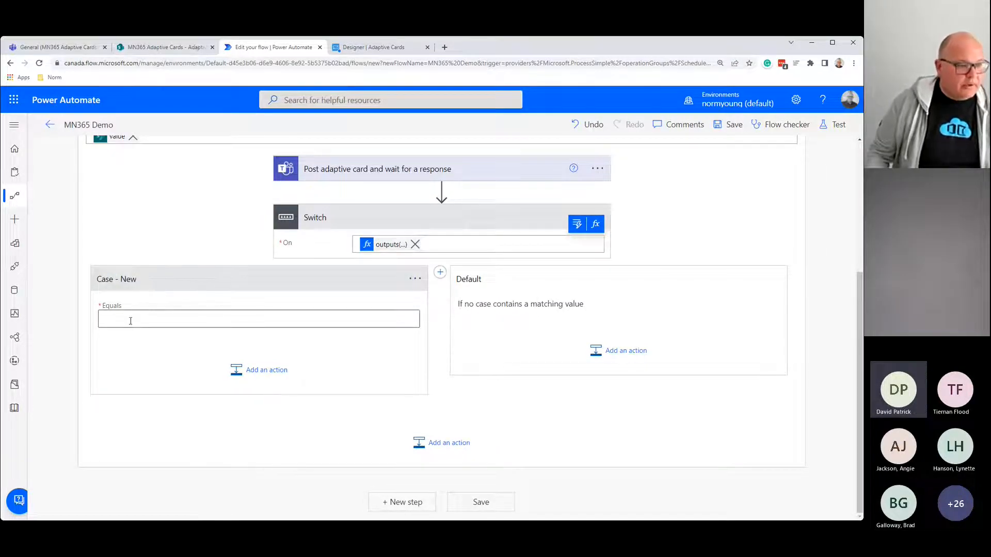
left_click(130, 320)
type("New")
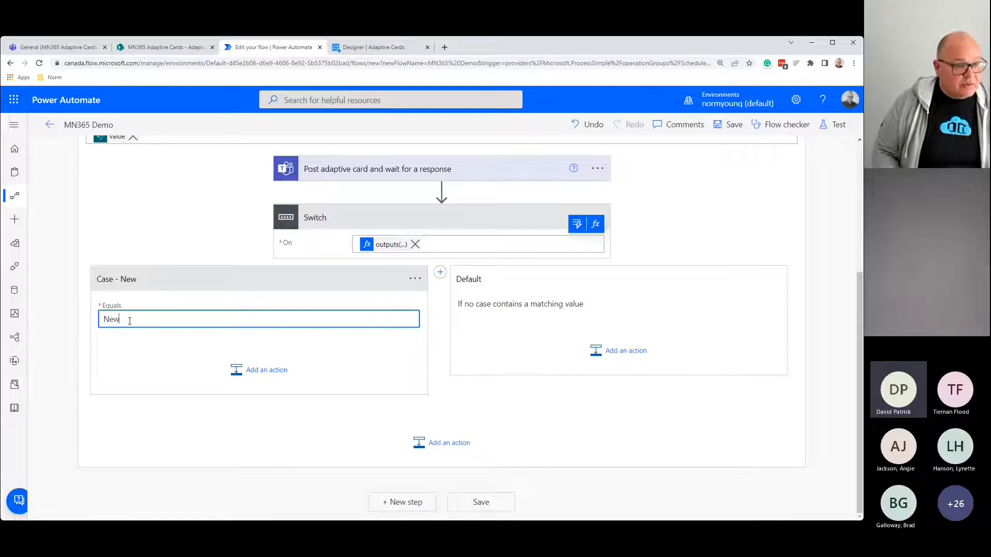
Step: Search for a 'sharepoint update item' action inside Case - New
left_click(265, 370)
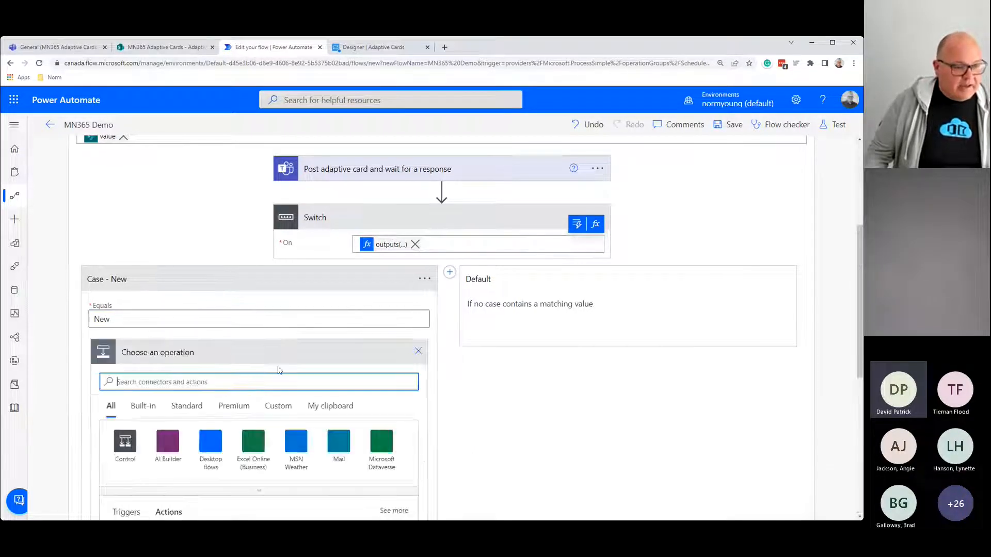
type("shar")
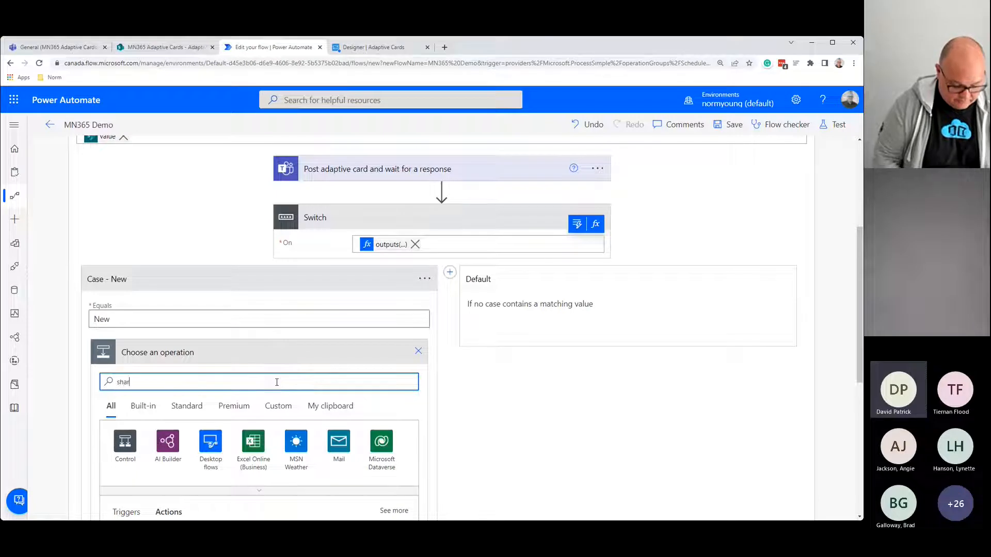
type("epoint update")
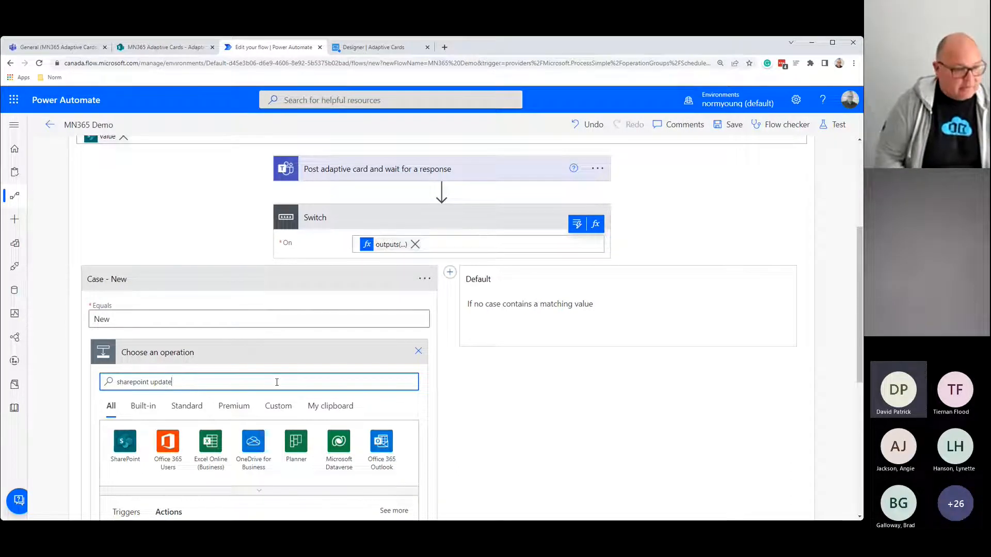
type("item")
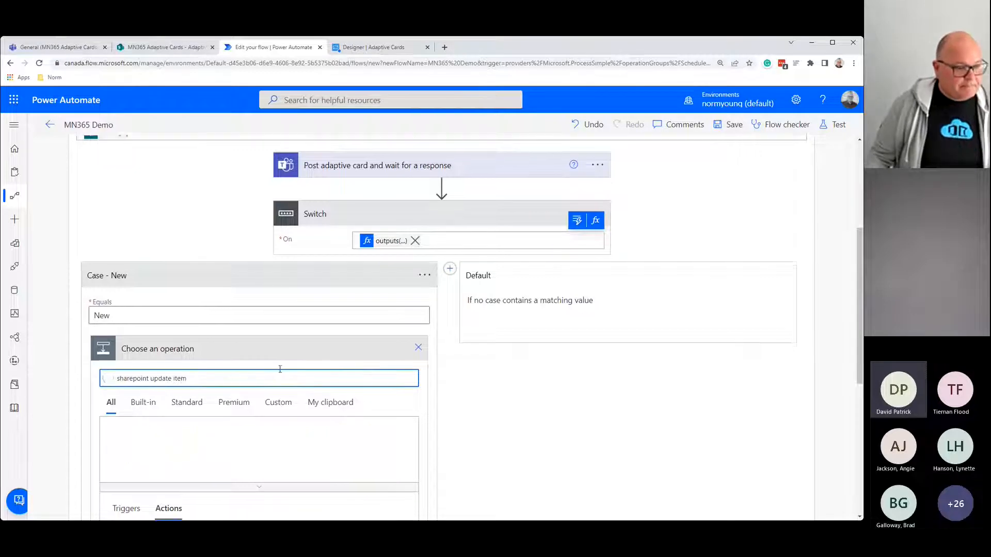
scroll(279, 370, "down", 3)
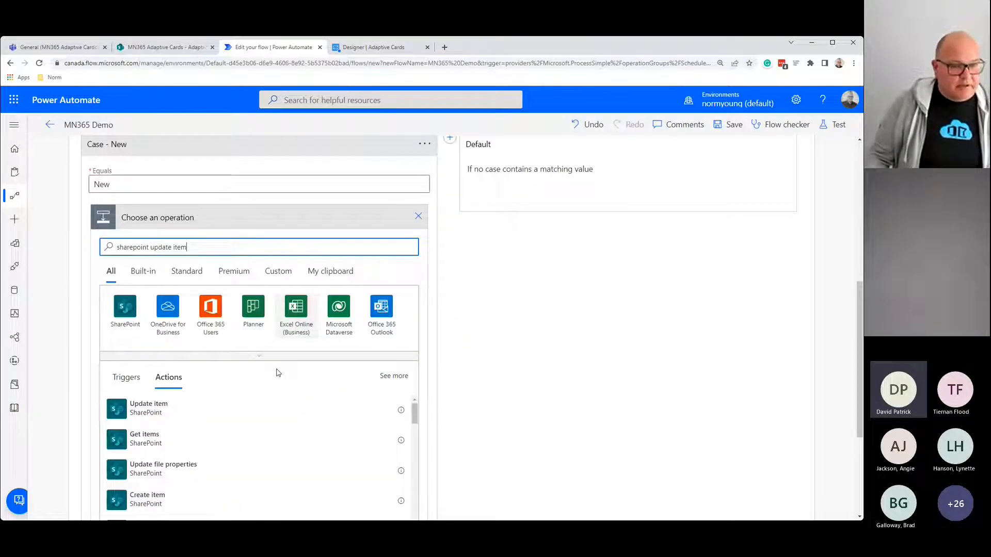
Step: Add the SharePoint Update item action and rename it 'Update item - New'
left_click(148, 408)
left_click(198, 217)
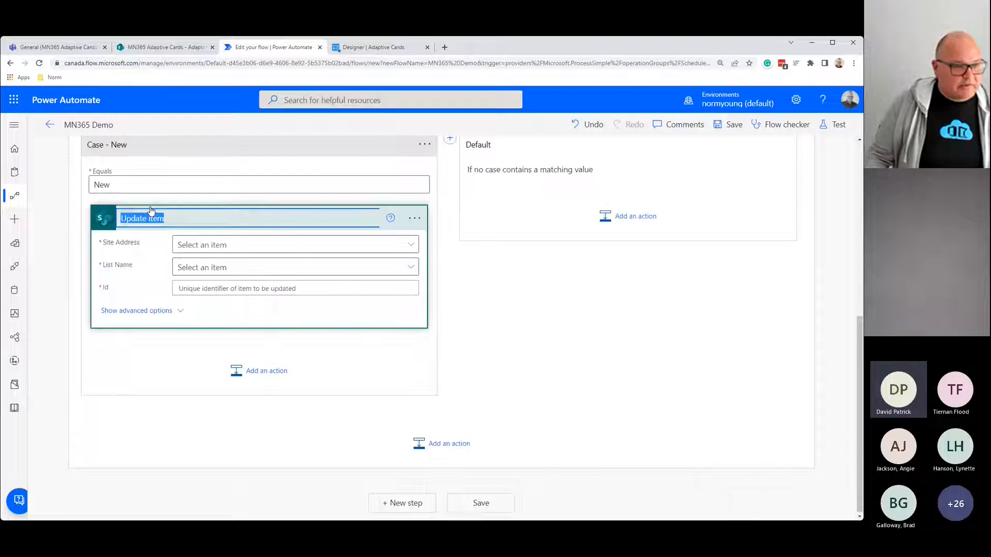
left_click(198, 217)
type("- New")
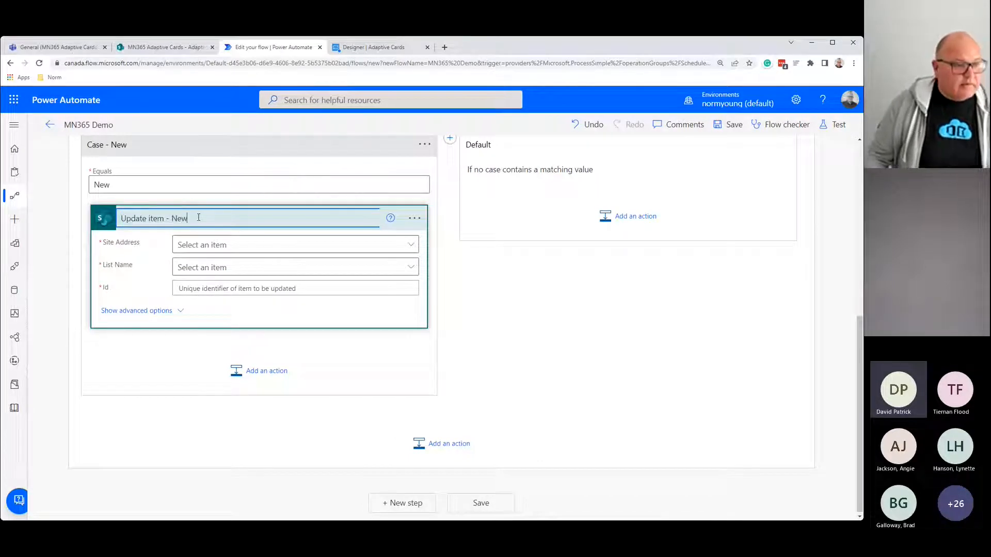
key("Return")
Step: Set the site address to the copied SharePoint site URL and choose the Adaptive Cards list
left_click(411, 245)
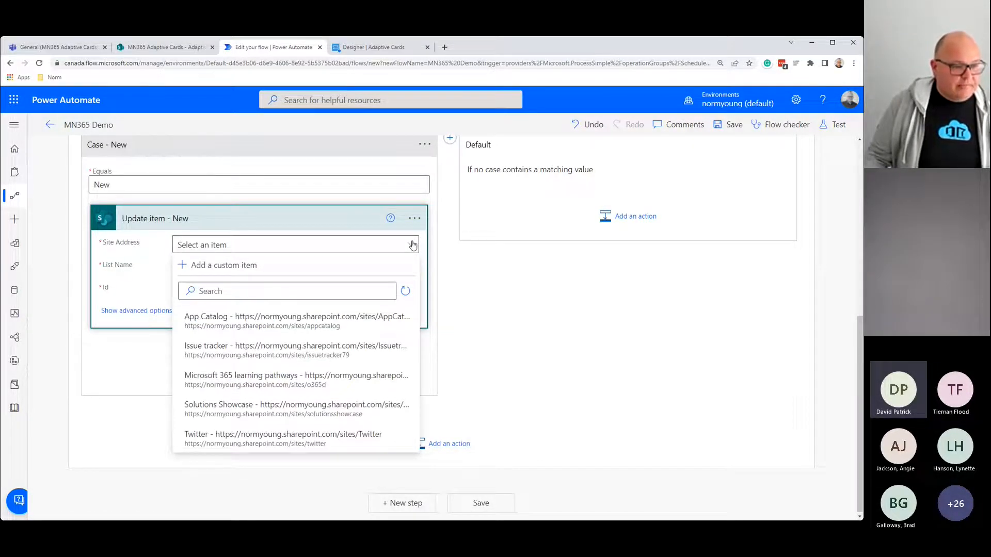
left_click(213, 265)
left_click(173, 47)
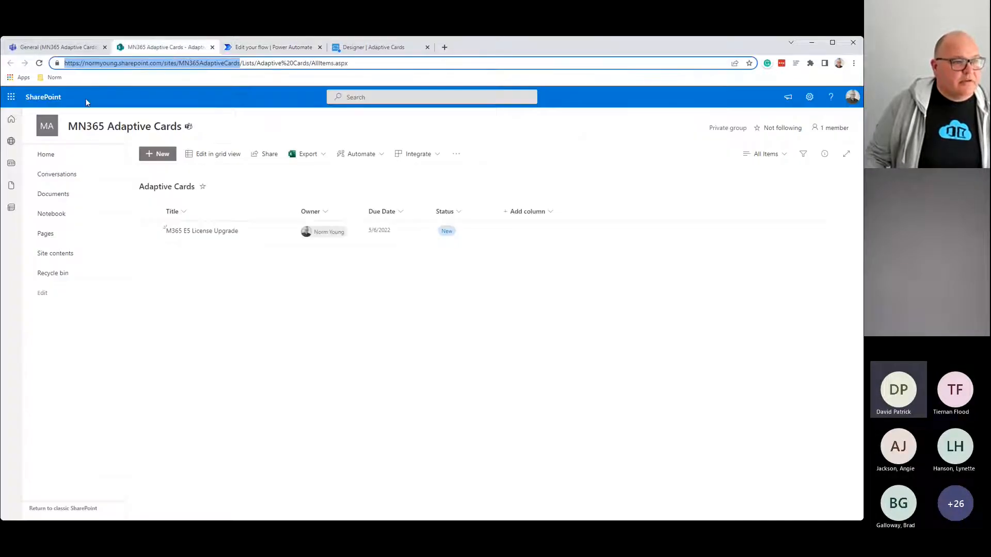
right_click(177, 64)
left_click(204, 130)
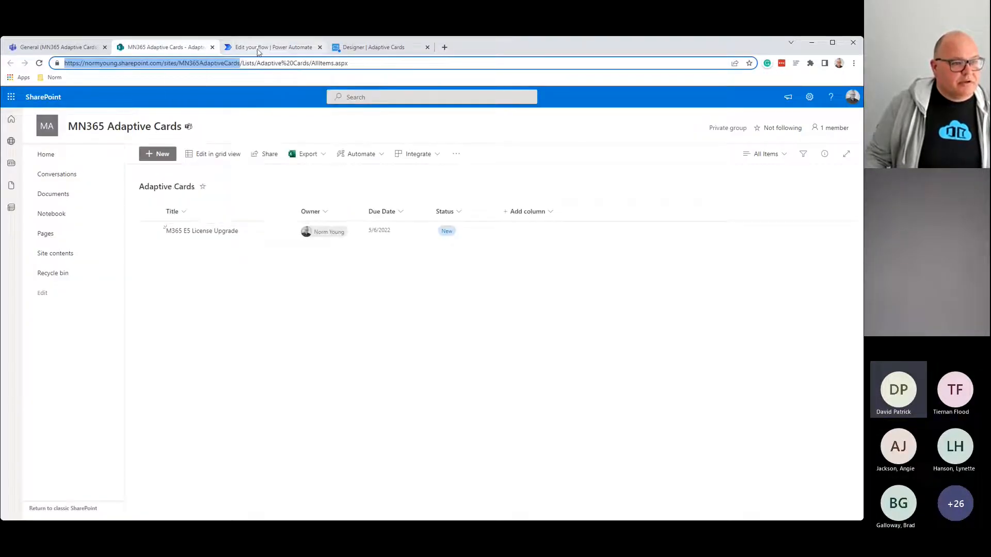
left_click(259, 47)
left_click(364, 309)
type("https://normyoung.sharepoint.com/sites/MN365AdaptiveCards")
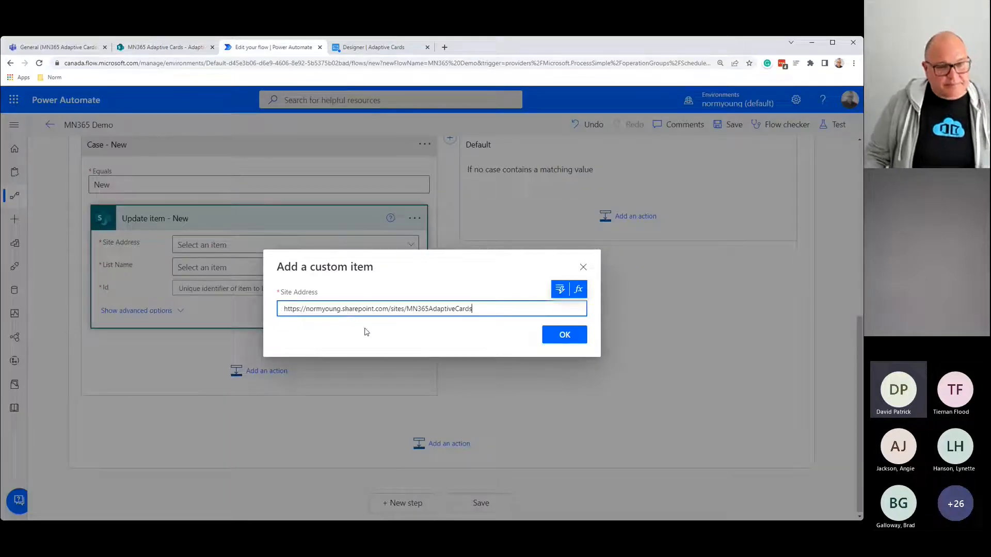
left_click(551, 335)
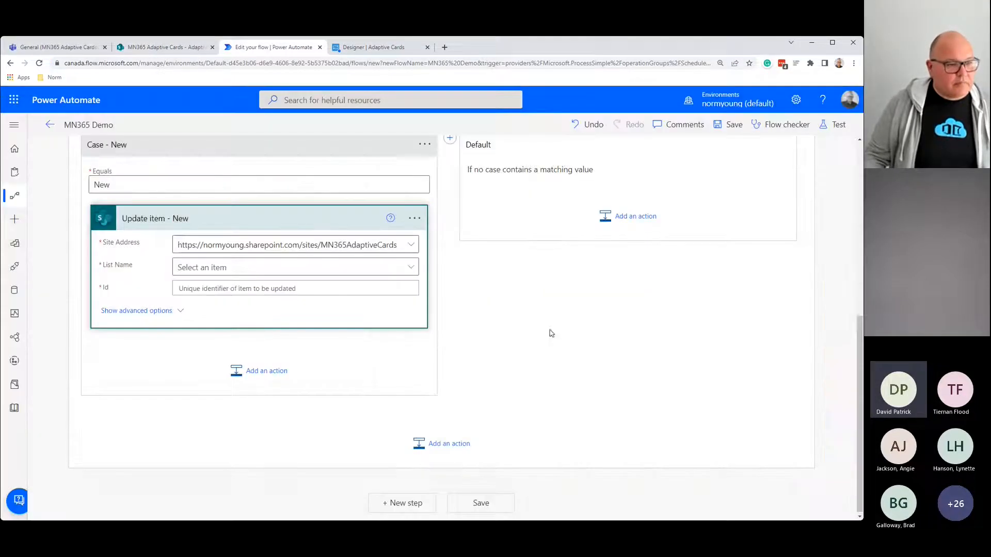
left_click(371, 274)
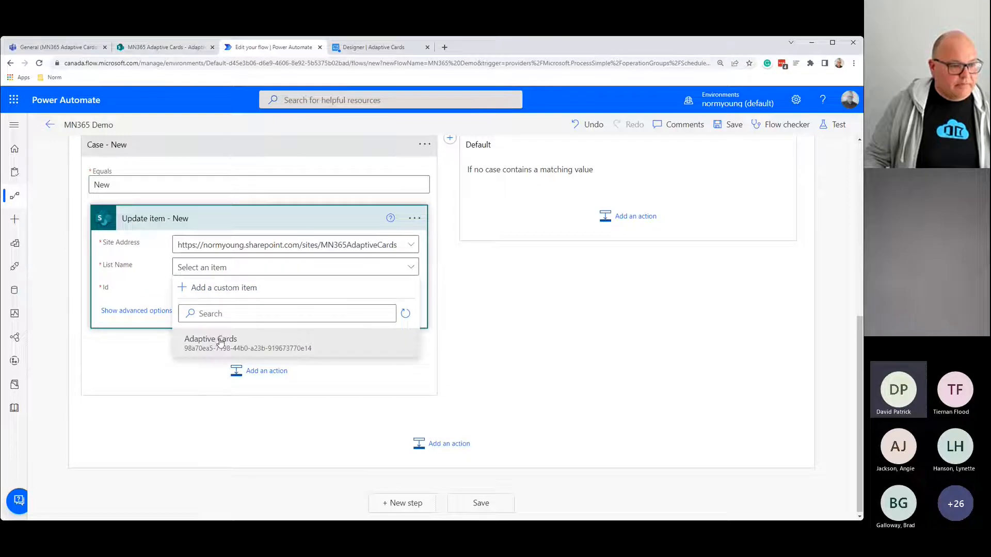
left_click(220, 341)
Step: Fill Id with the list item ID, Title with the item's Title, and Status Value New
left_click(213, 287)
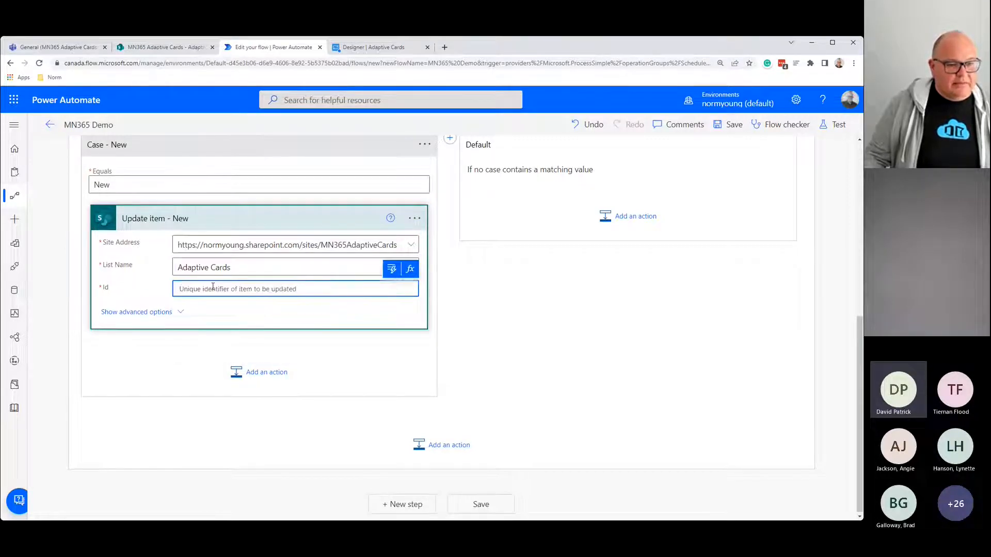
left_click(391, 269)
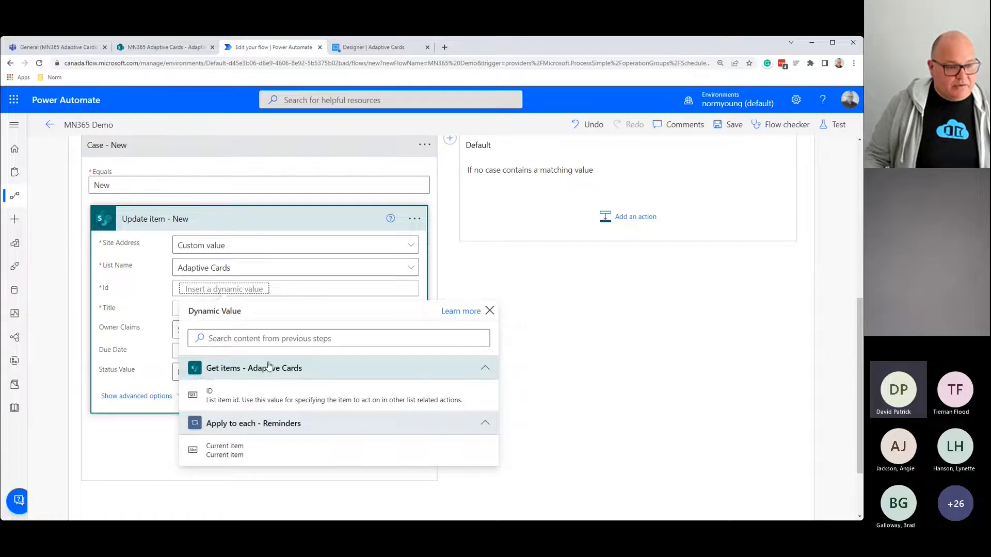
left_click(223, 399)
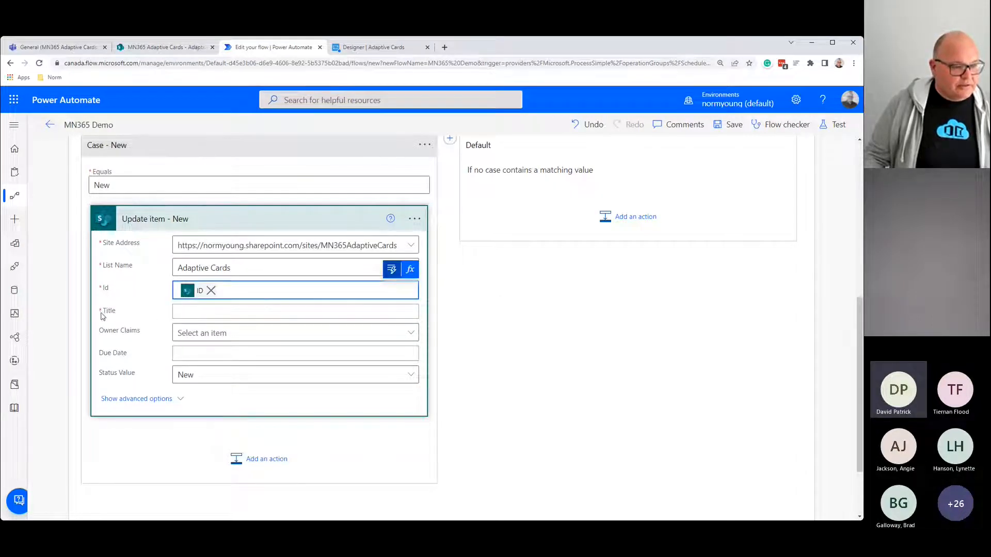
left_click(183, 309)
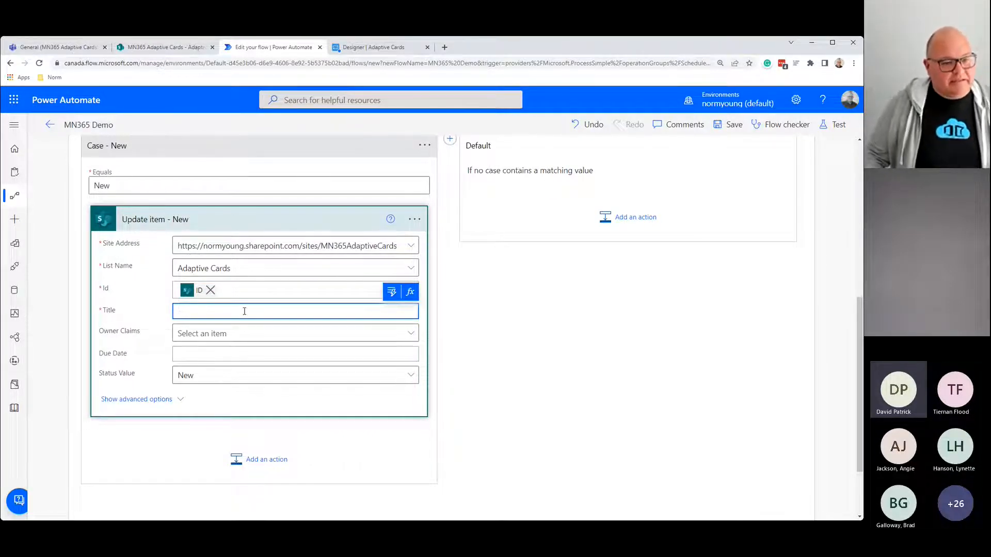
left_click(392, 292)
left_click(256, 500)
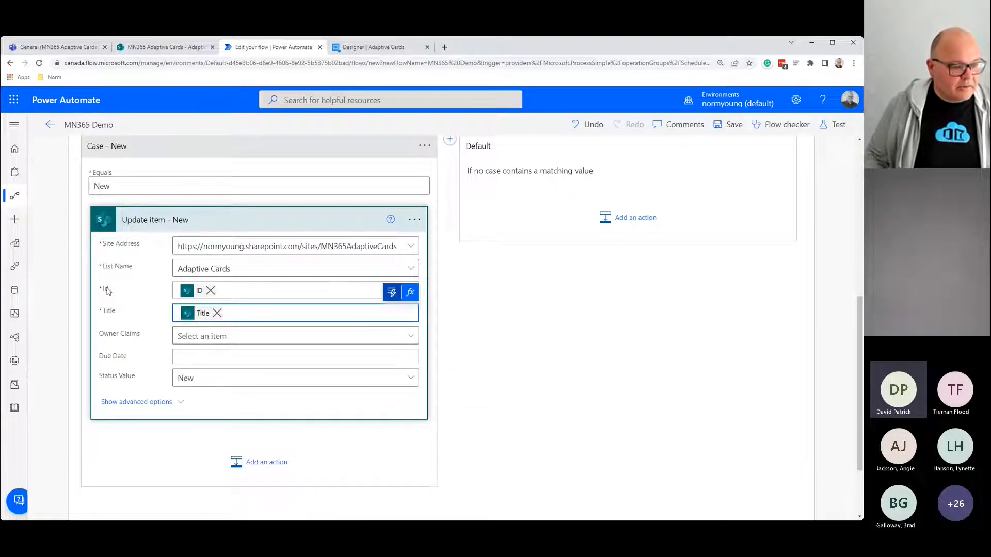
left_click(411, 378)
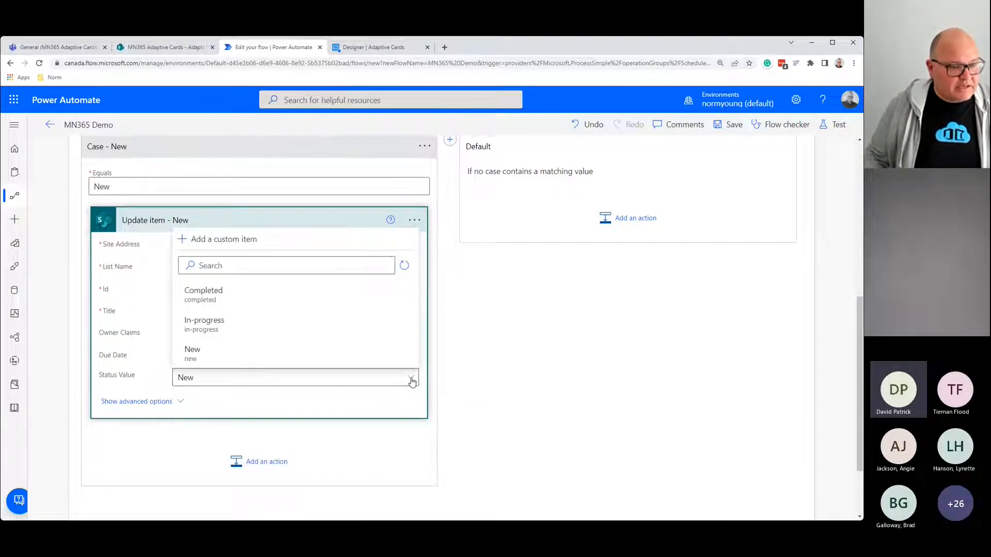
left_click(203, 352)
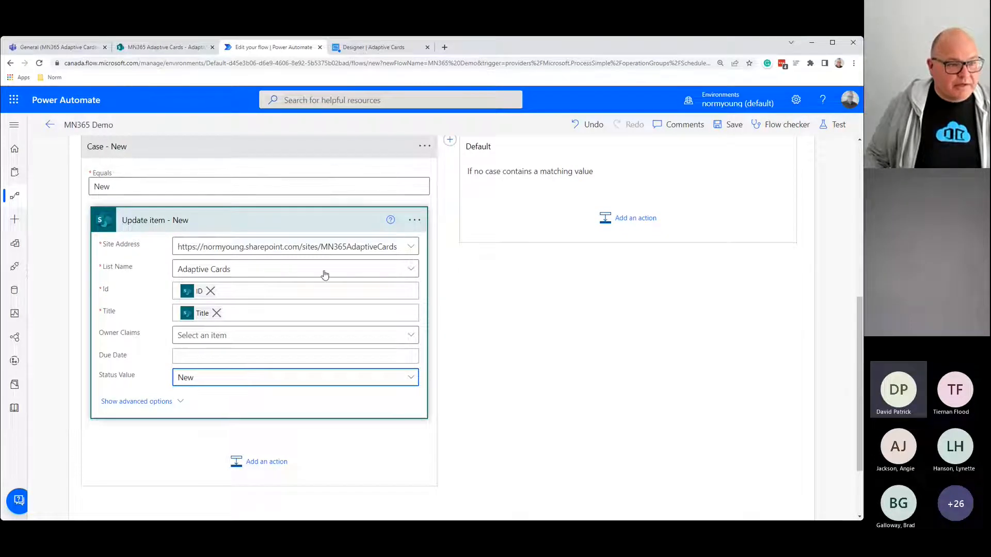
scroll(577, 493, "up", 2)
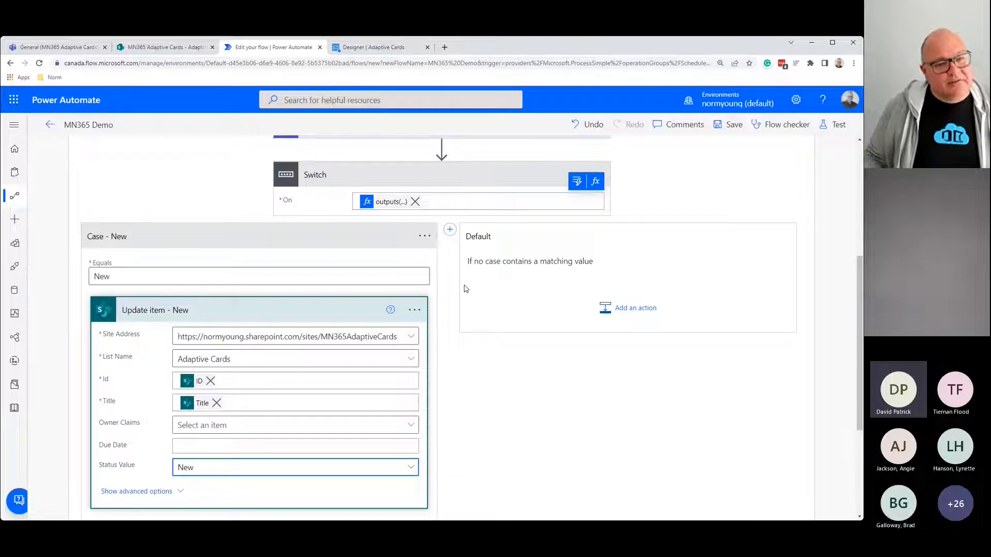
left_click(420, 236)
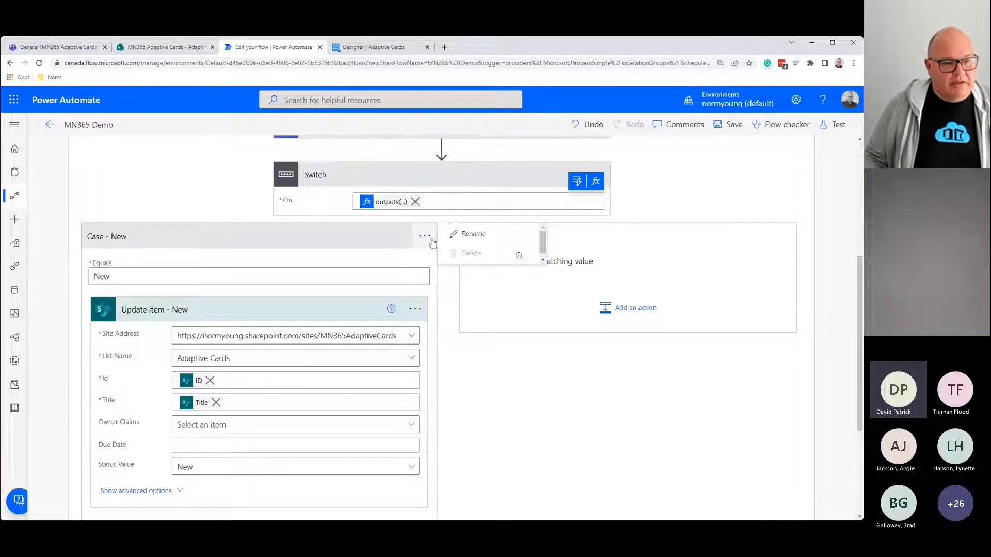
left_click(425, 238)
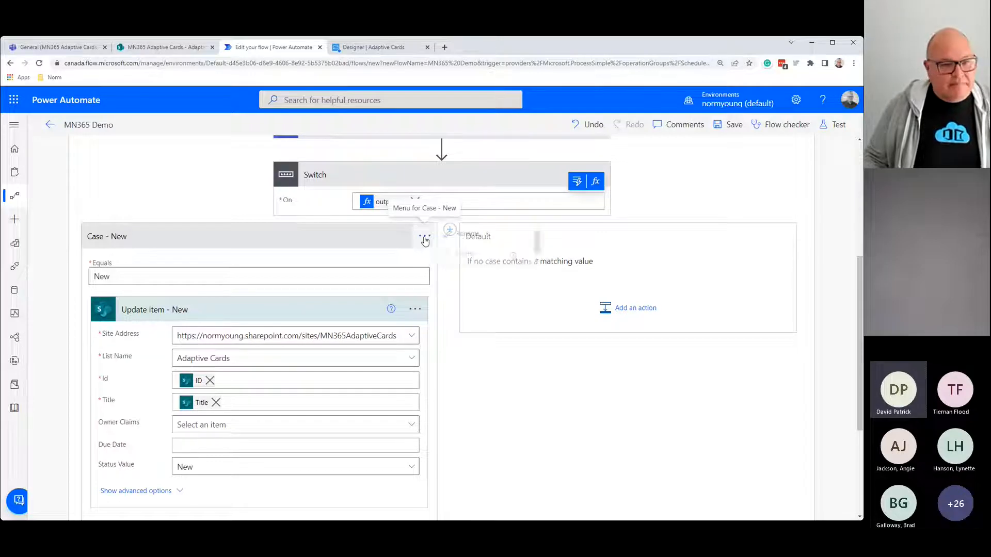
left_click(424, 238)
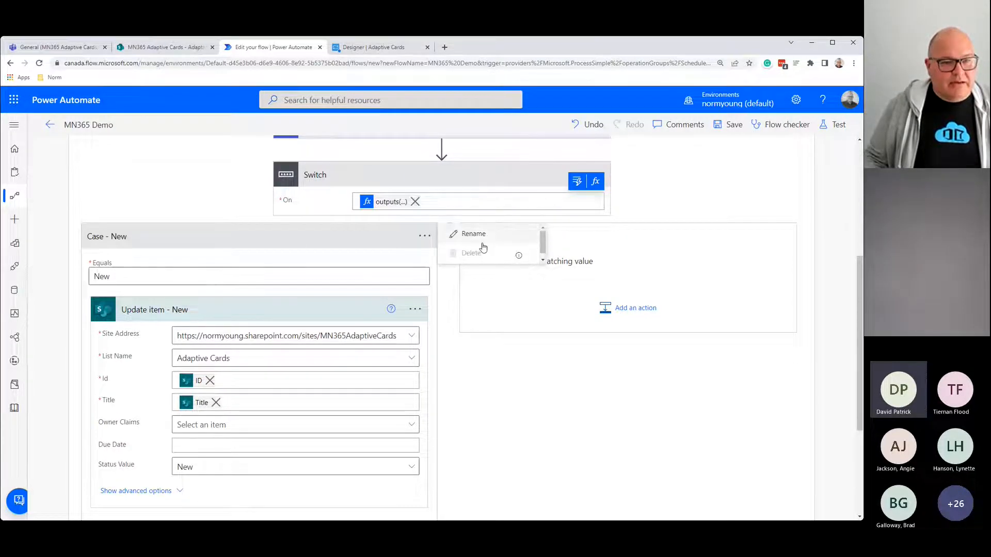
left_click(387, 242)
left_click(387, 242)
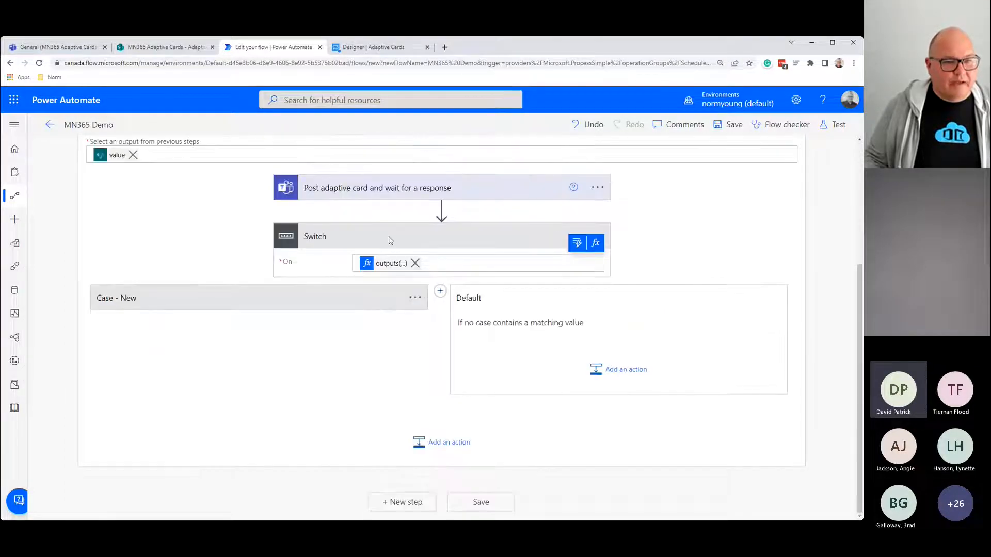
left_click(423, 303)
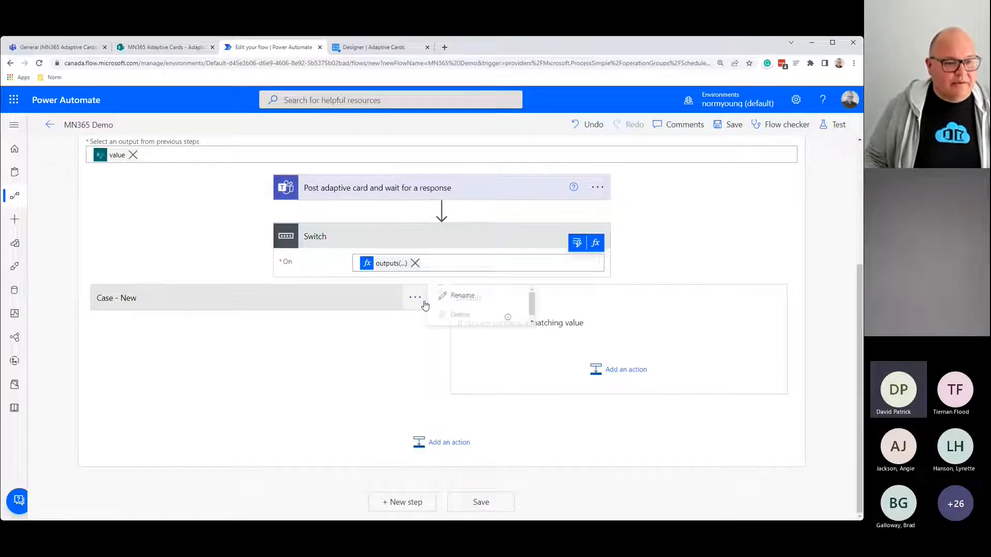
left_click(325, 303)
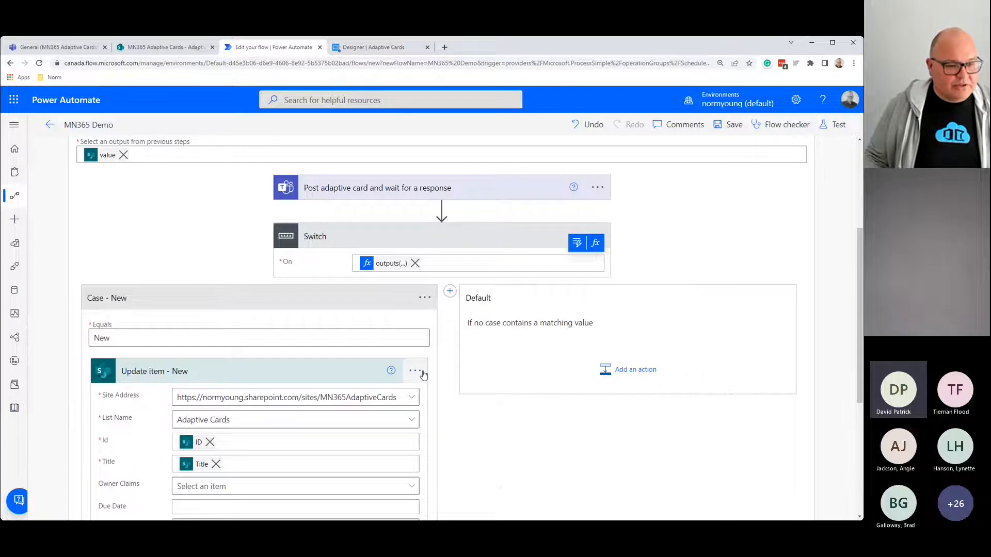
left_click(415, 372)
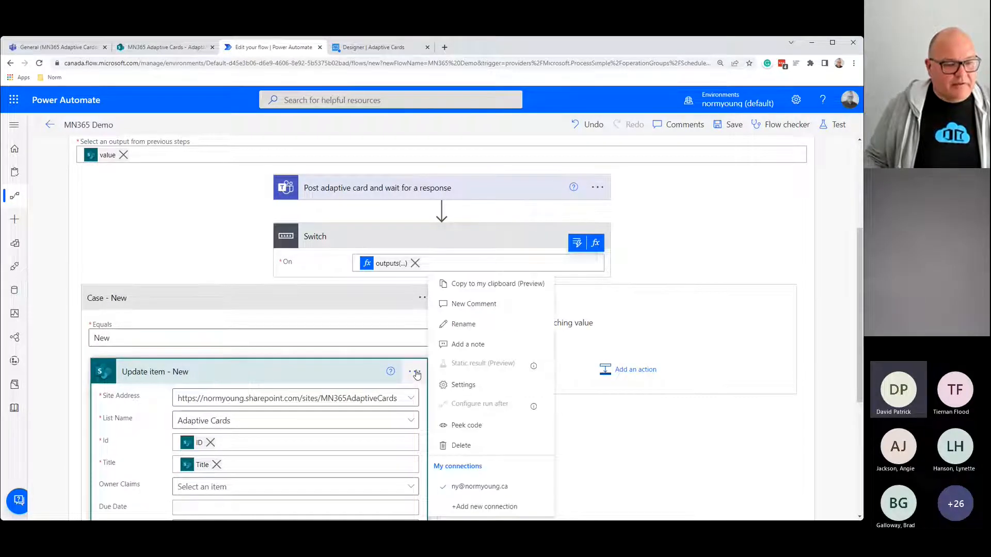
left_click(486, 284)
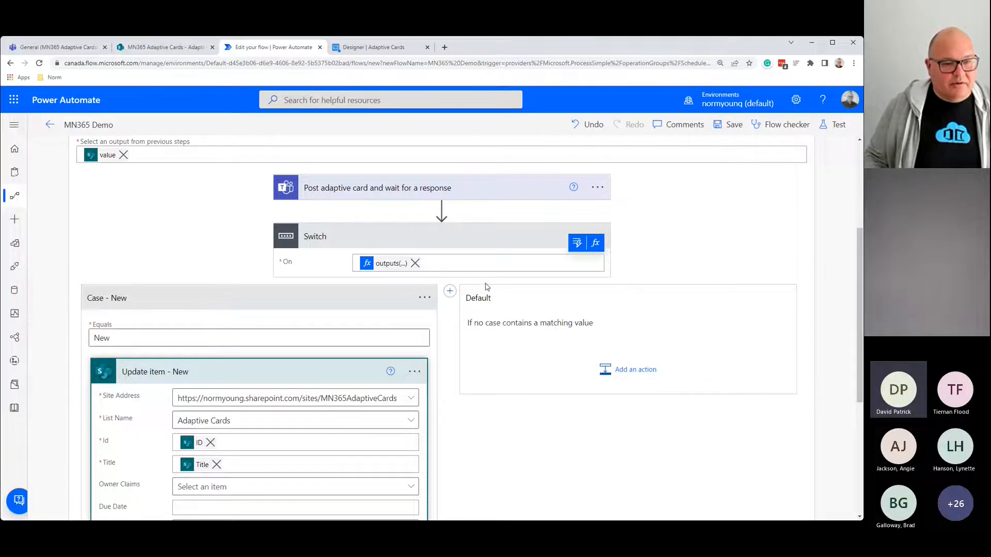
Step: Add a second case named 'Case - In-progress' with Equals value In-progress
left_click(450, 292)
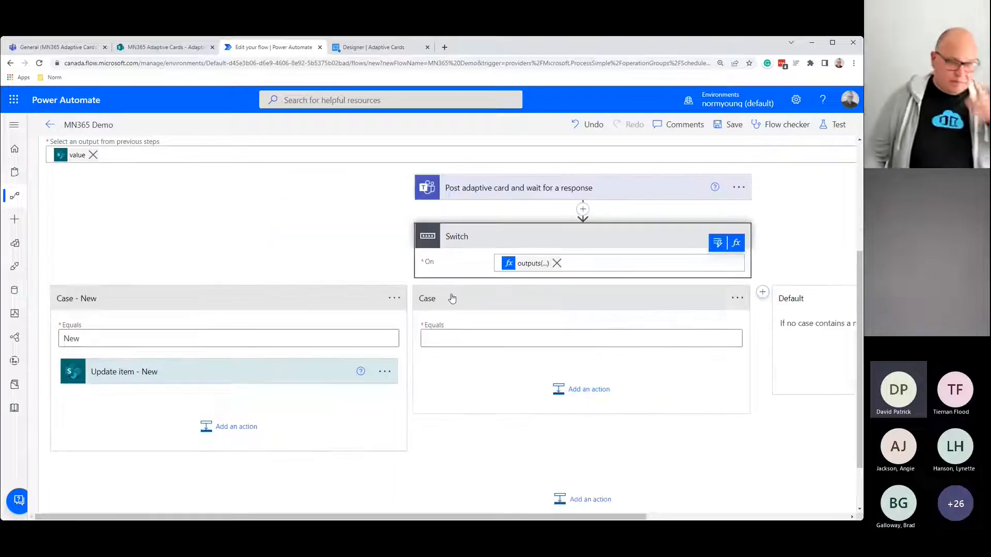
left_click(737, 298)
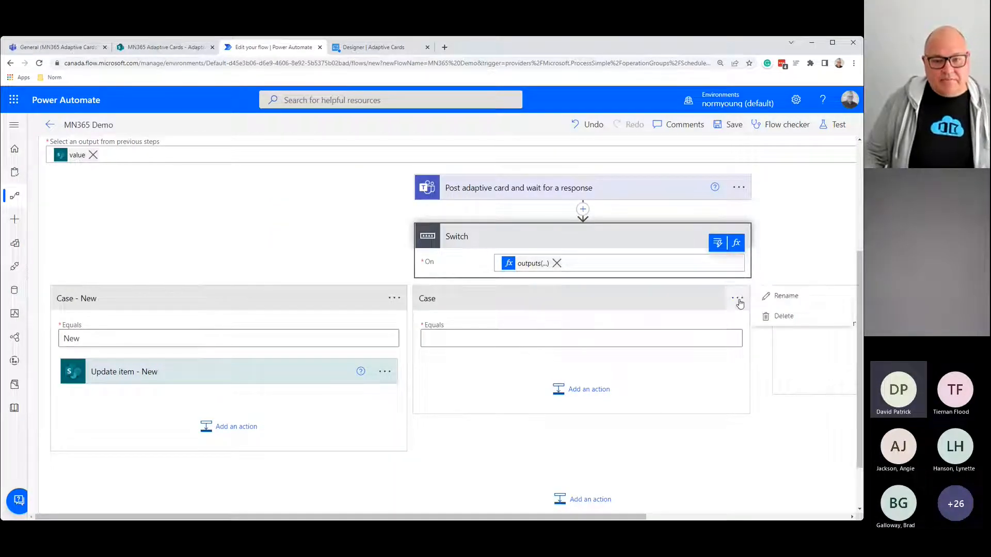
left_click(768, 294)
left_click(461, 293)
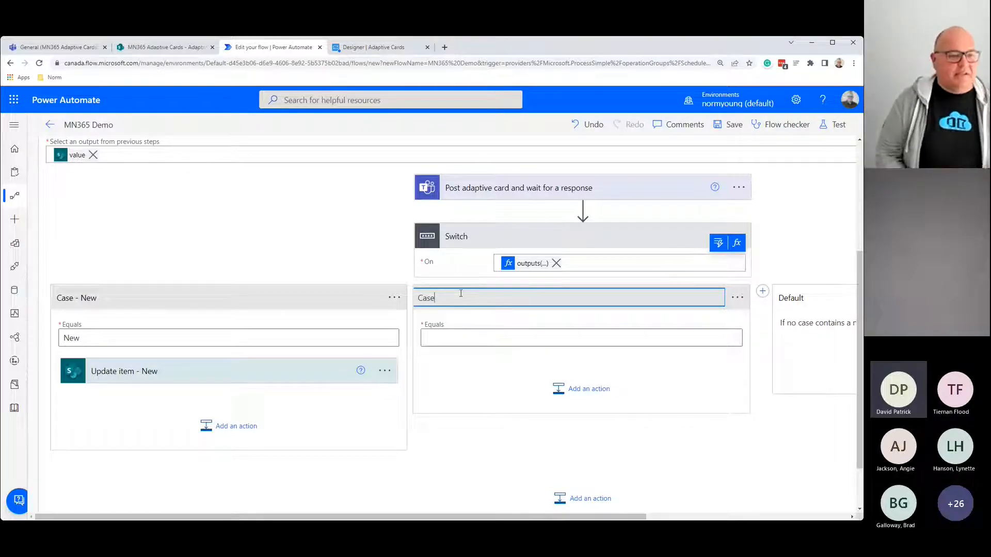
type("- ")
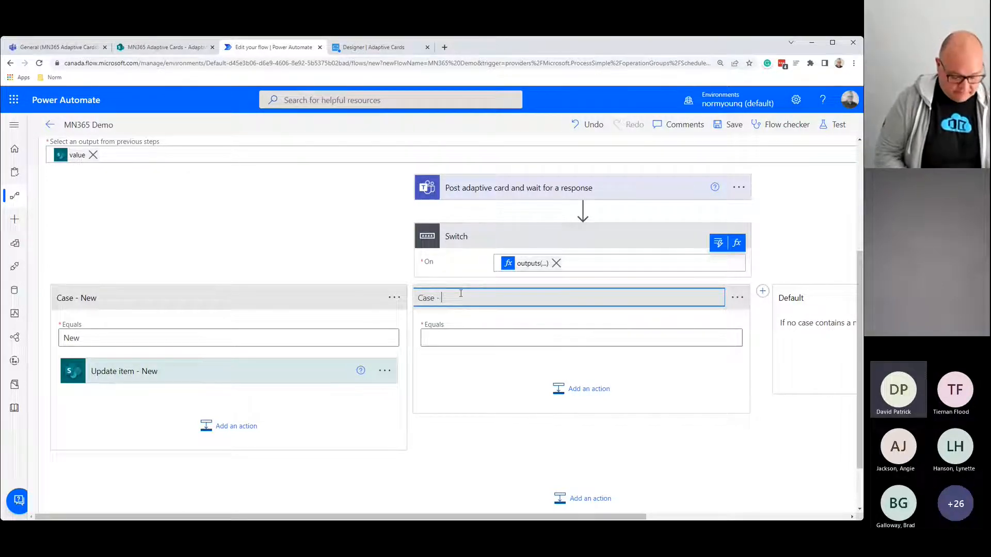
type("In-pro")
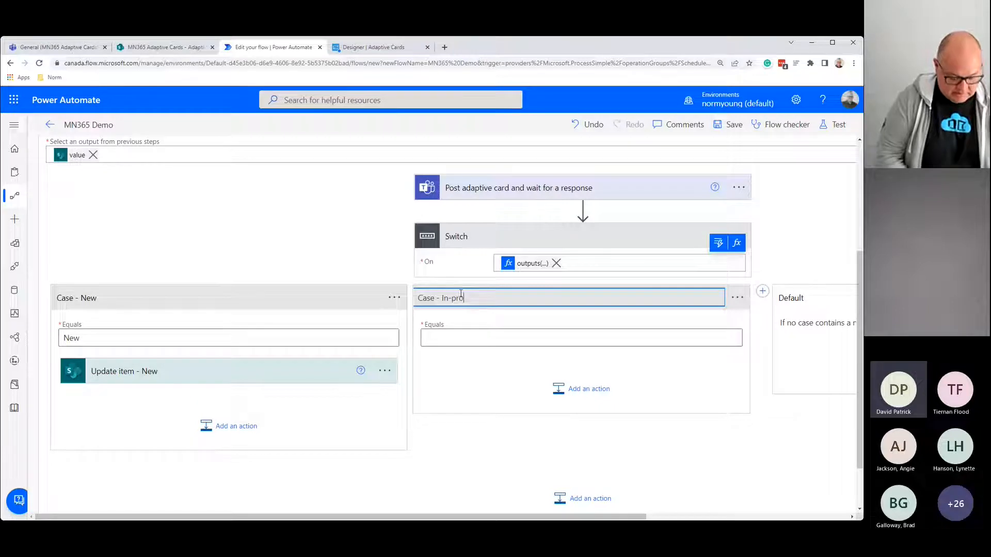
type("gress")
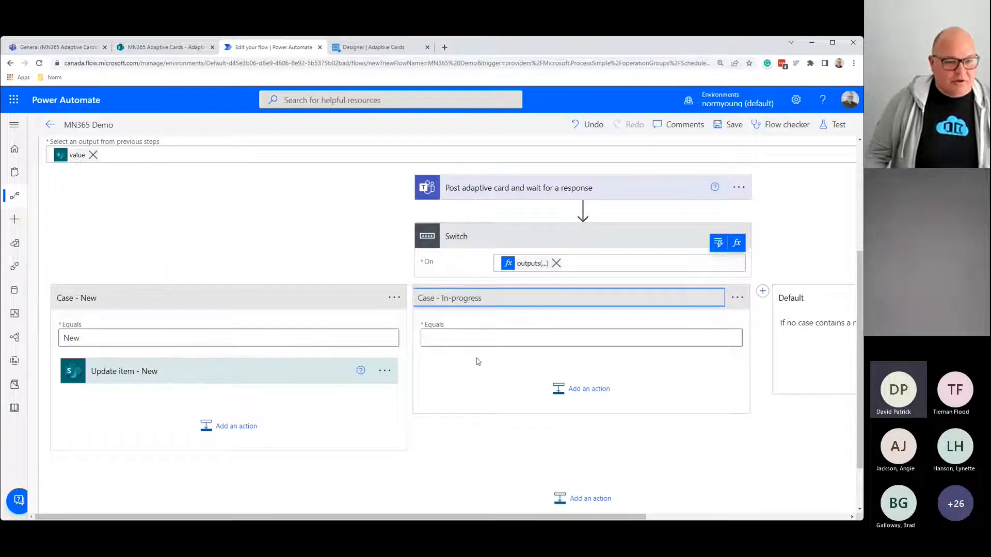
left_click(474, 334)
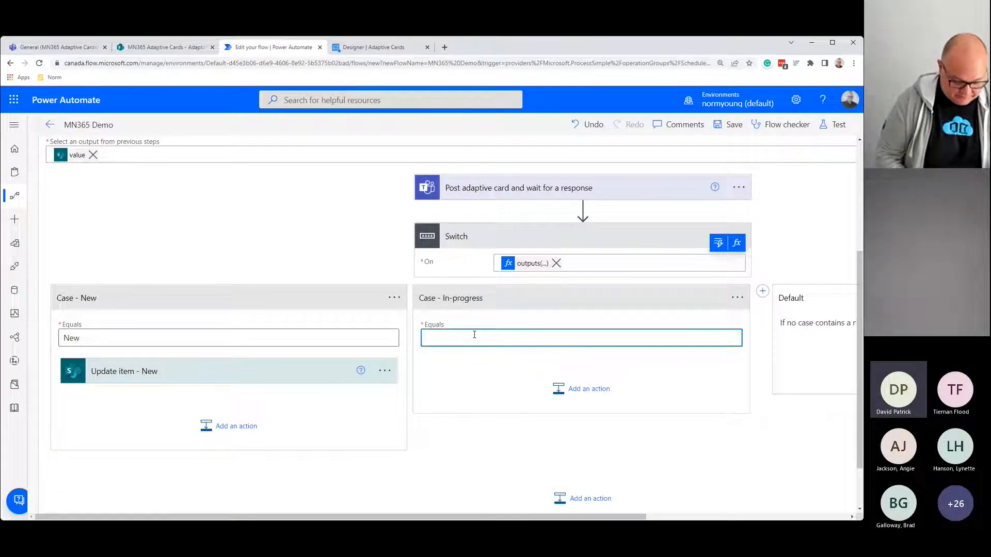
type("In-progress")
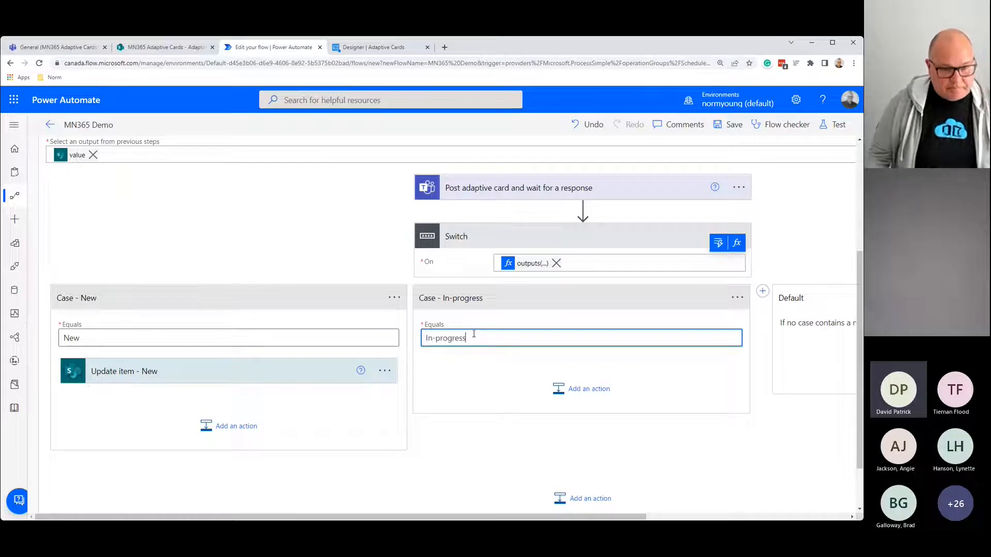
left_click(579, 388)
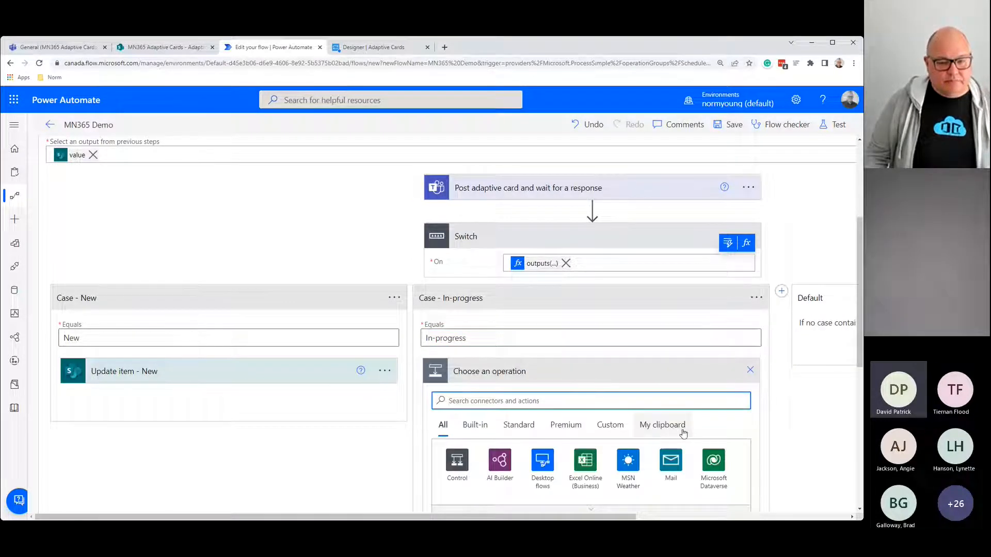
Step: Add the SharePoint Update item action to Case - In-progress
left_click(677, 420)
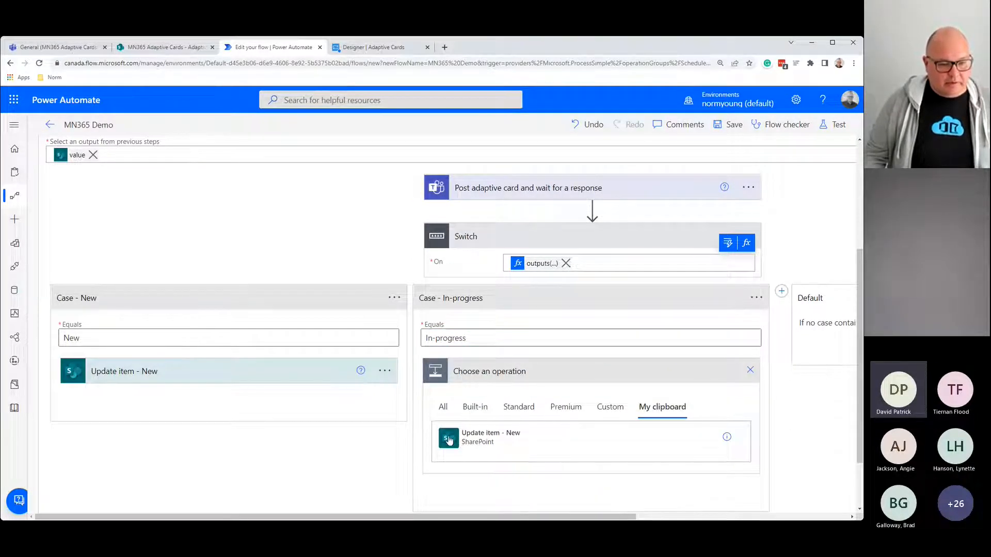
left_click(442, 407)
type("shar")
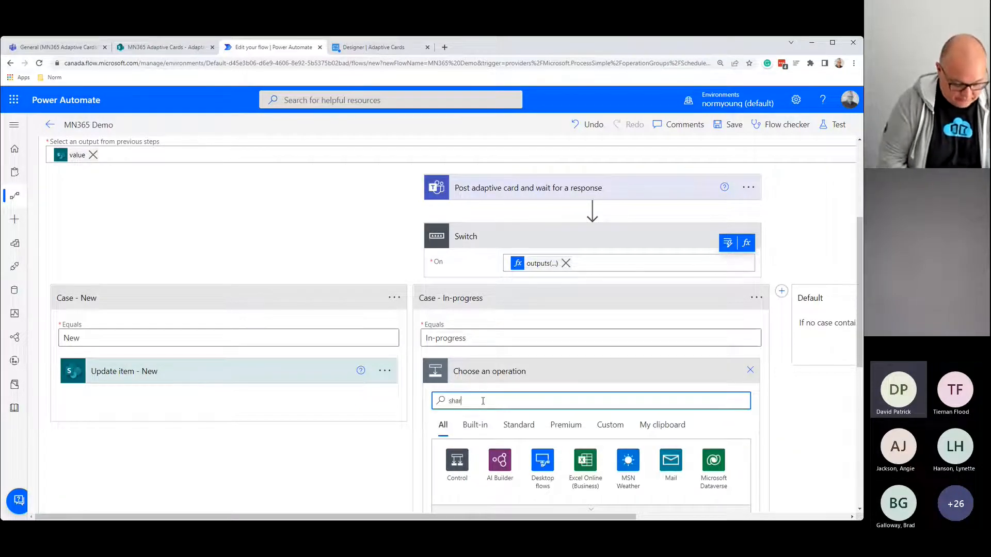
type("epoint")
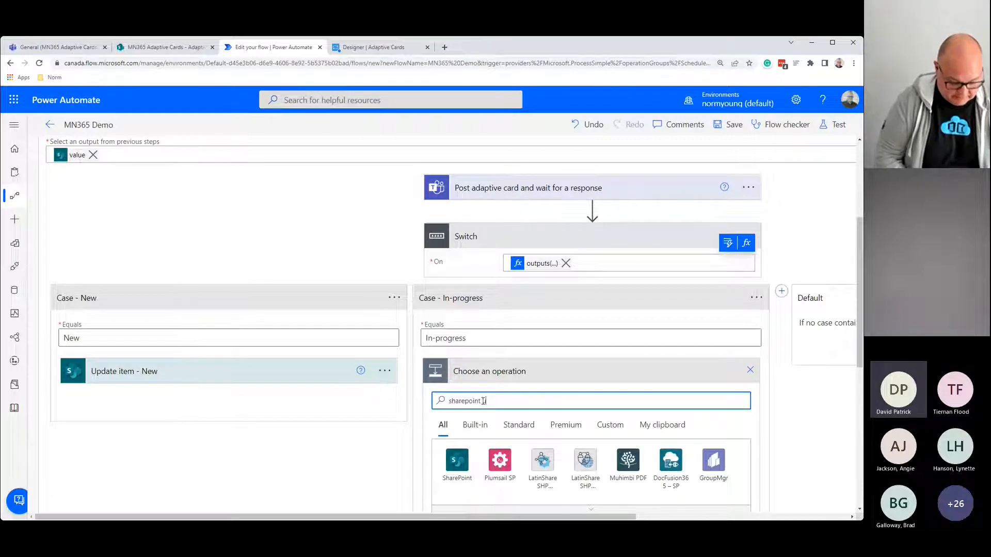
type(" update item")
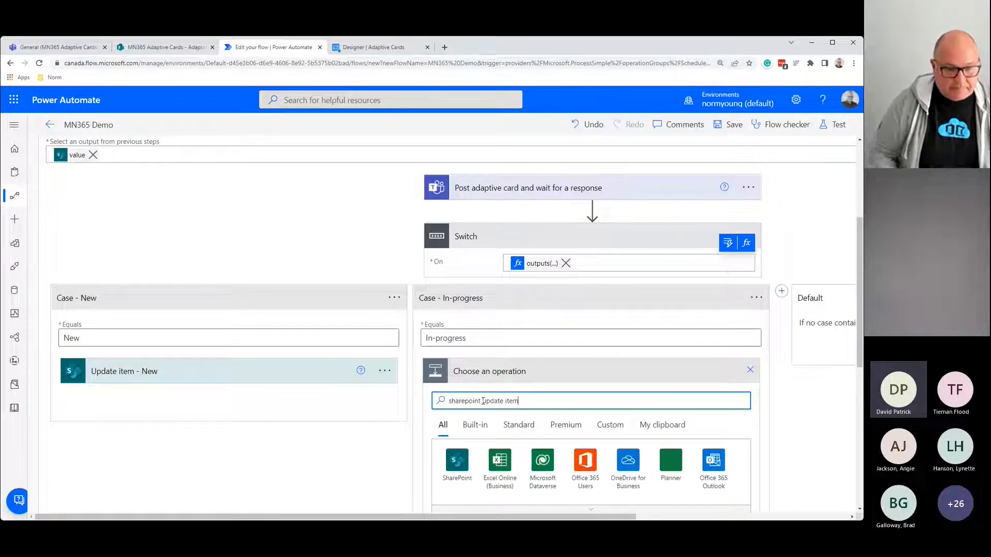
scroll(543, 414, "down", 2)
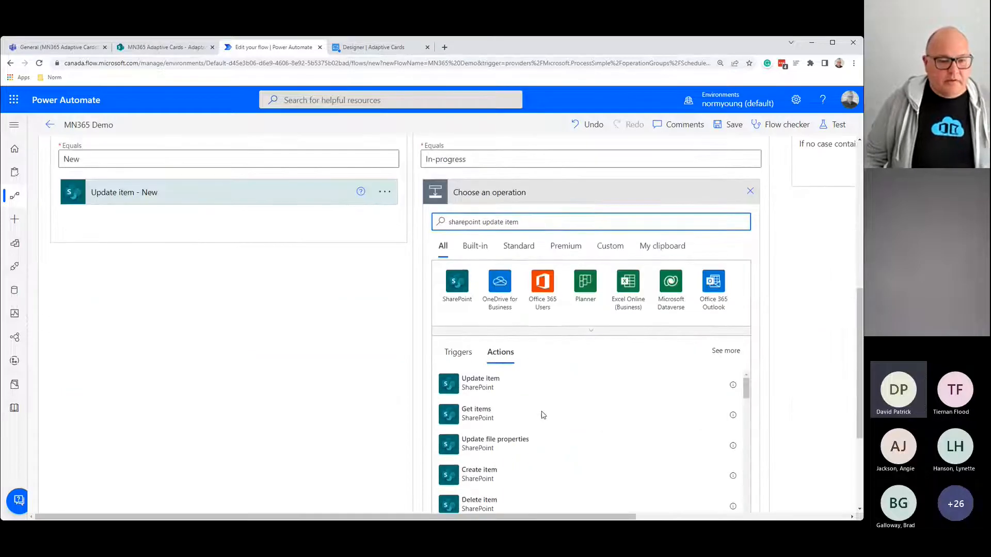
left_click(548, 388)
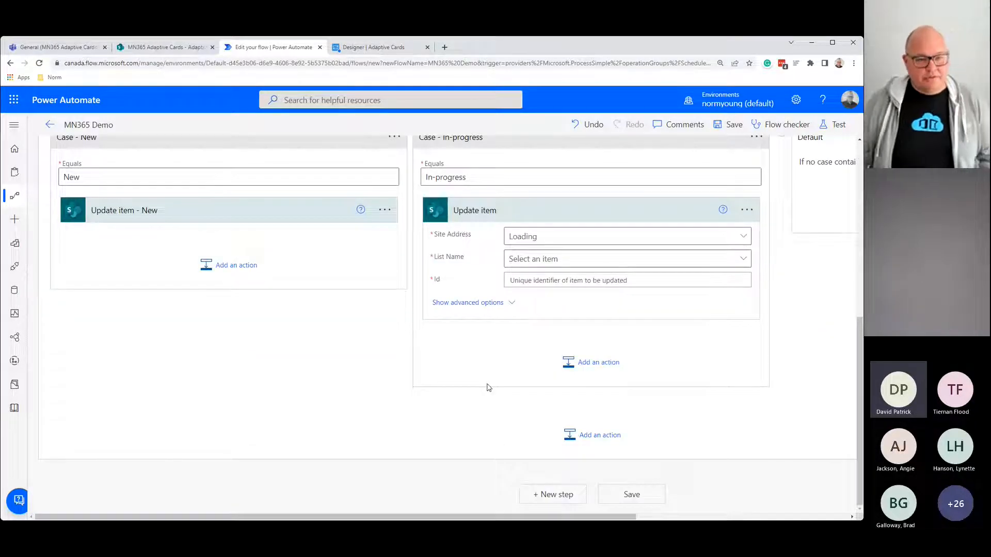
Step: Rename the action to 'Update item - In-progress'
left_click(749, 212)
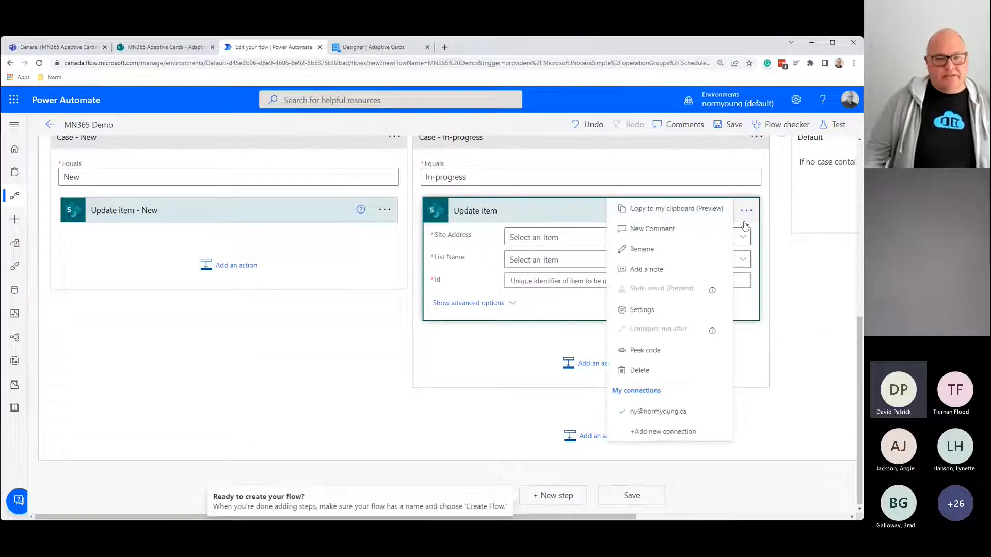
left_click(706, 249)
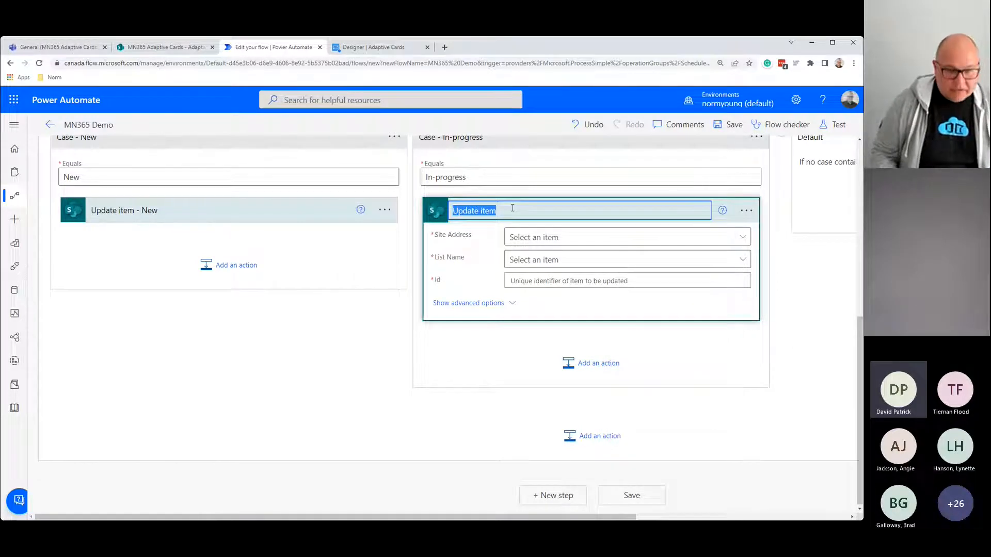
left_click(512, 208)
type("- I")
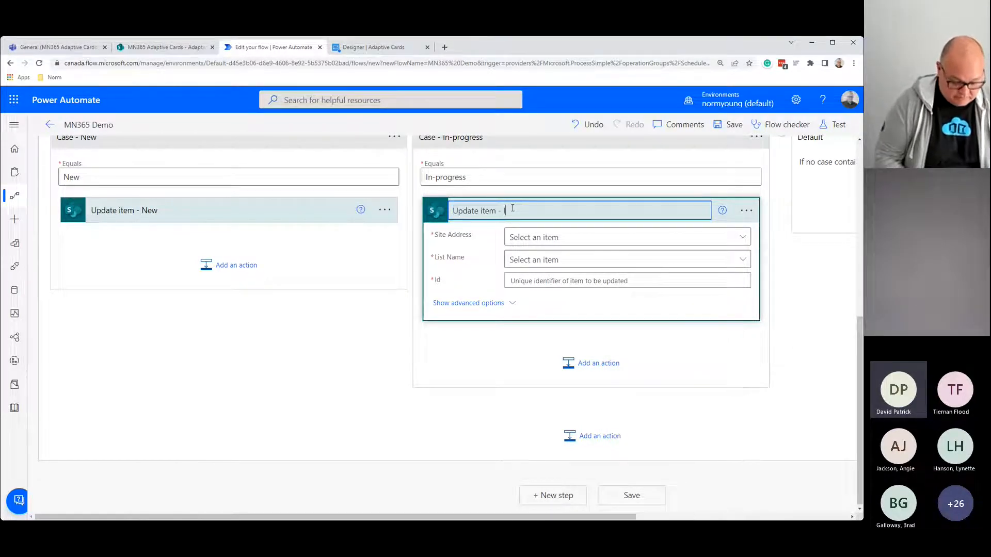
type("n-p")
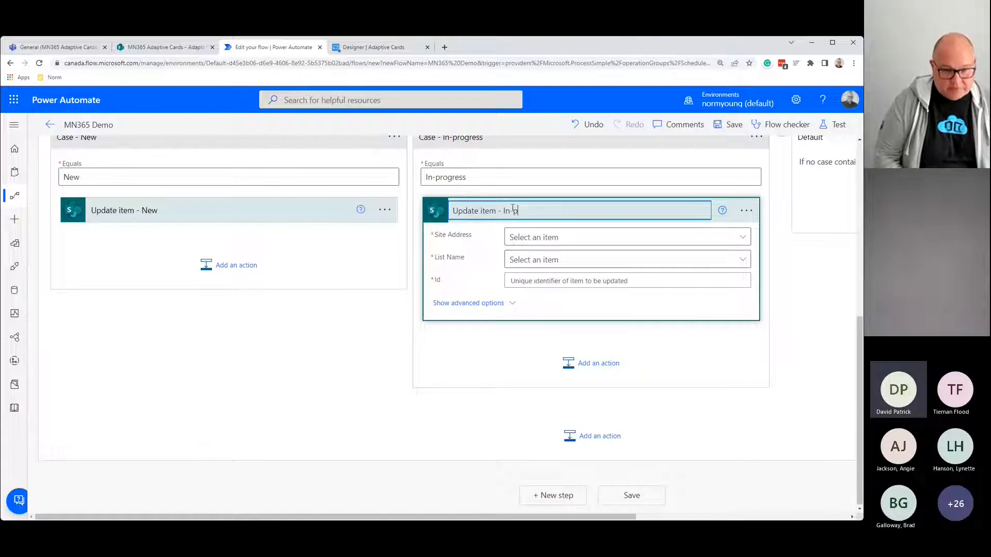
type("rogress")
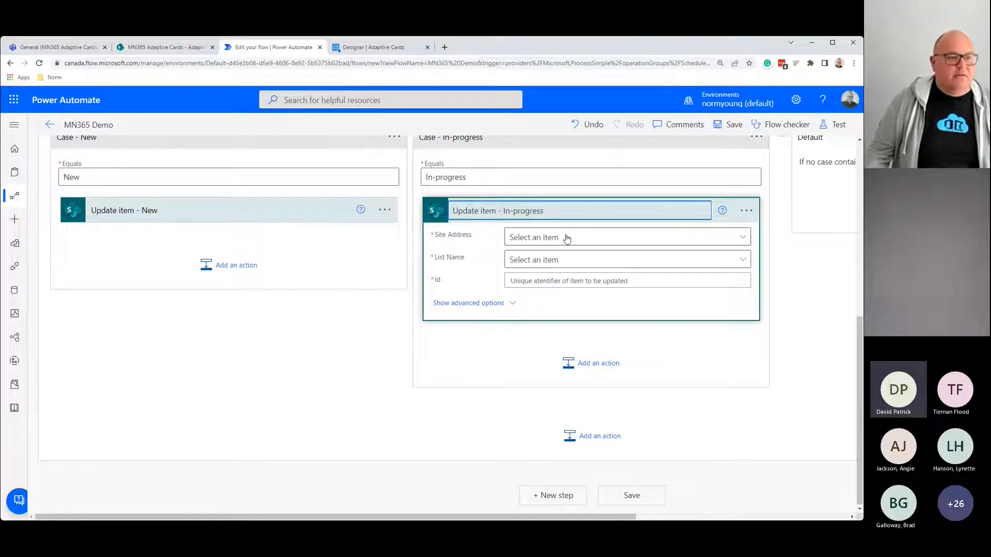
Step: Copy the MN365 Adaptive Cards site URL and enter it as a custom Site Address
left_click(160, 50)
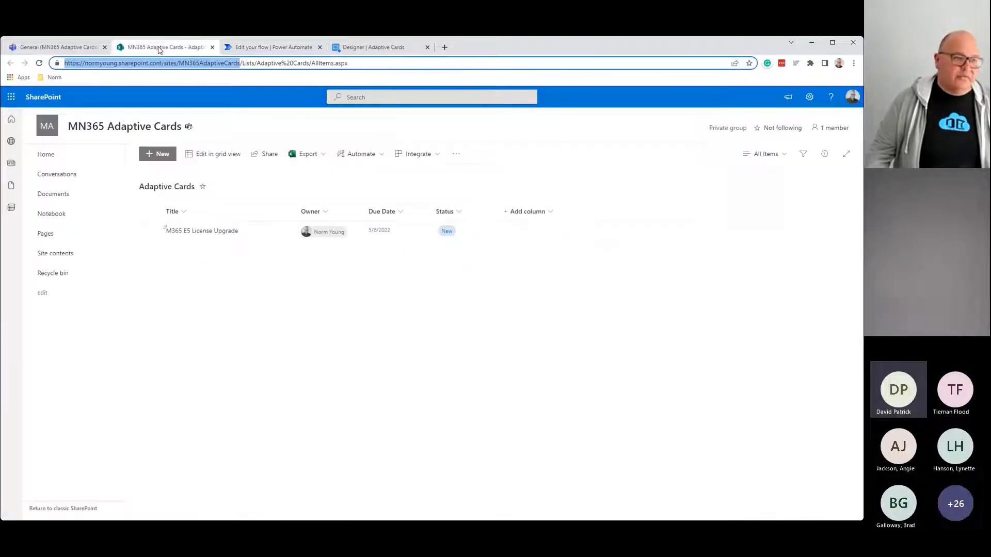
right_click(199, 66)
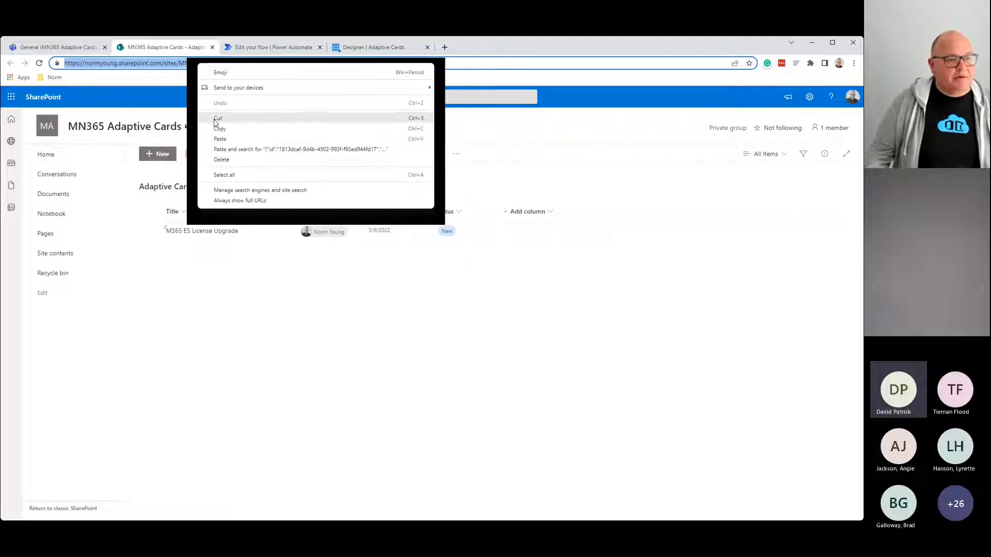
left_click(219, 127)
left_click(261, 50)
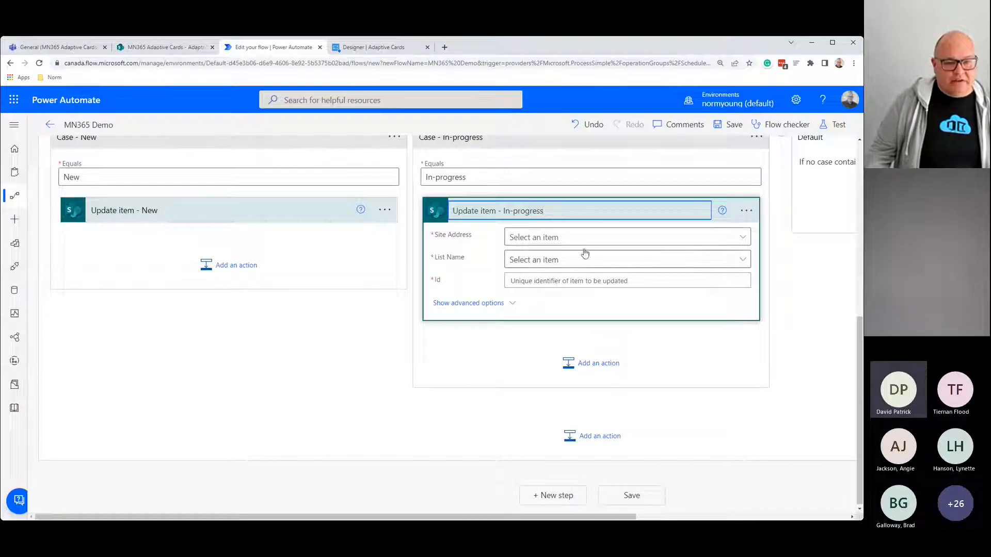
left_click(738, 239)
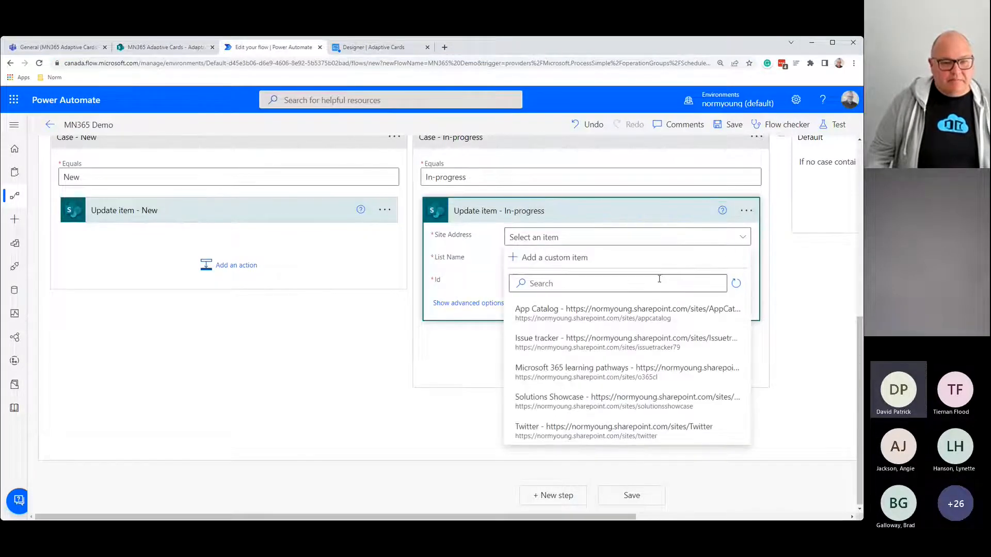
left_click(569, 259)
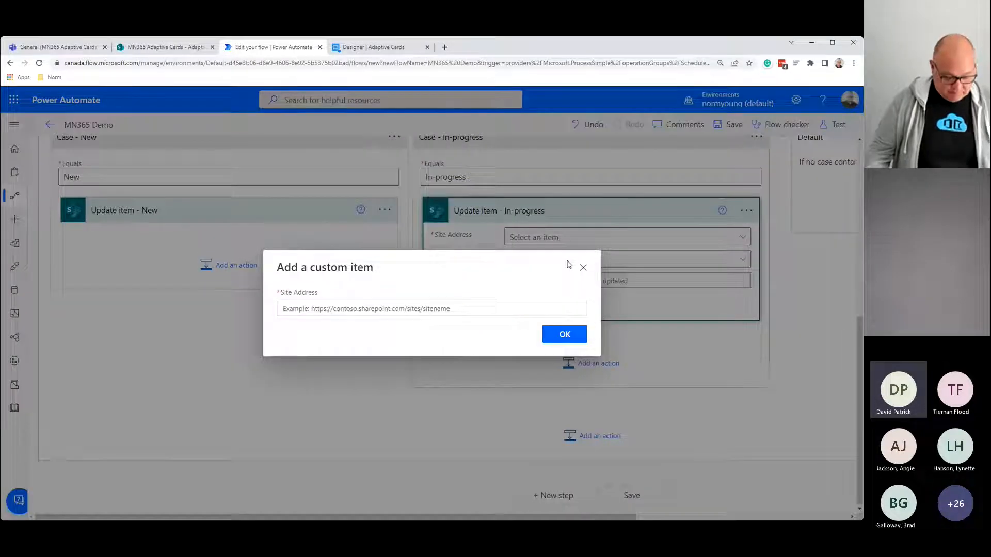
left_click(385, 308)
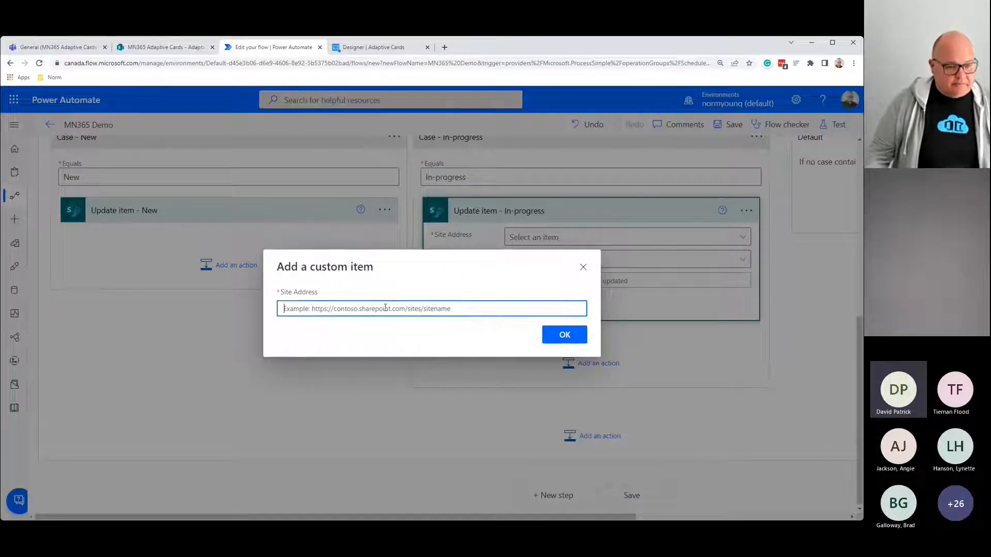
key("ctrl+v")
left_click(563, 341)
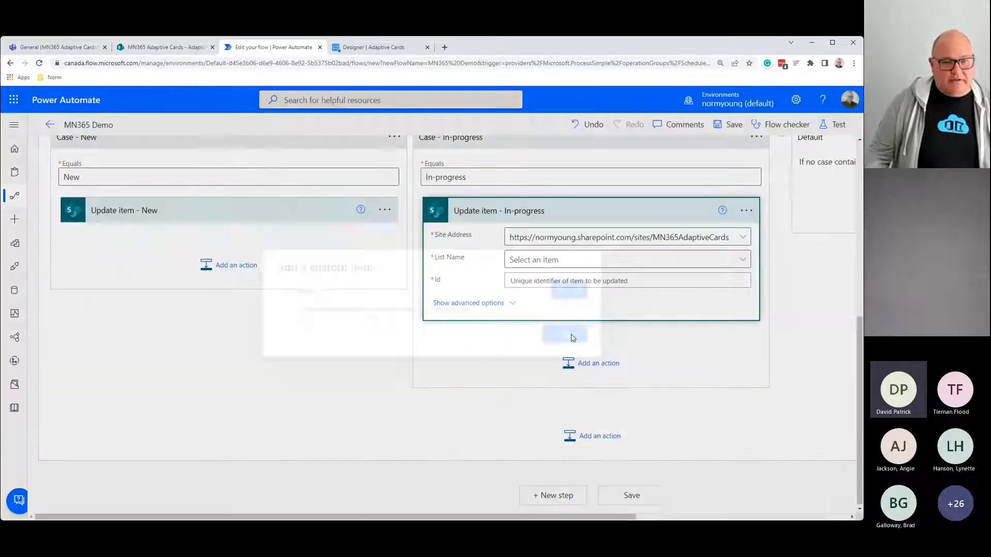
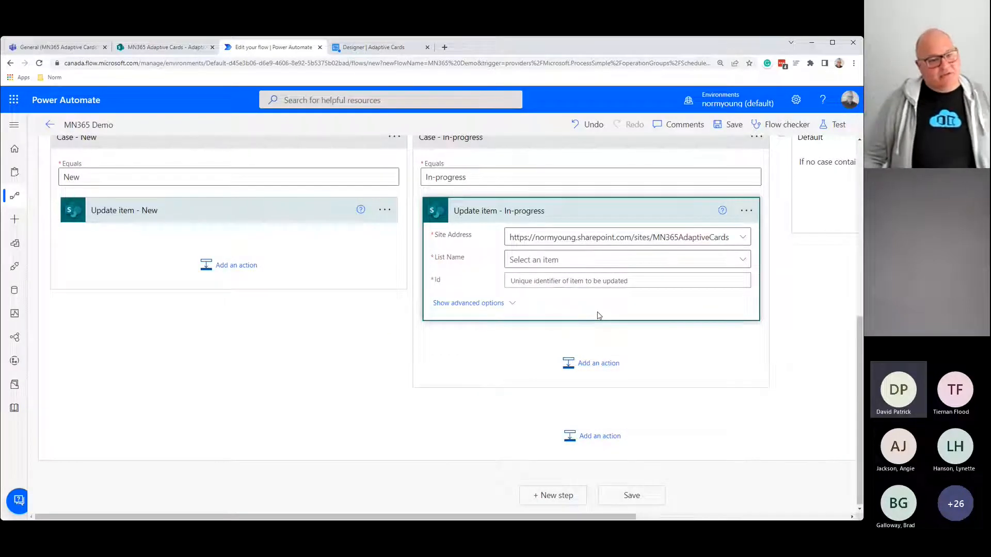
Step: Point Update item - In-progress at the Adaptive Cards list, using the Get items ID and Title, with Status Value In-progress
left_click(742, 261)
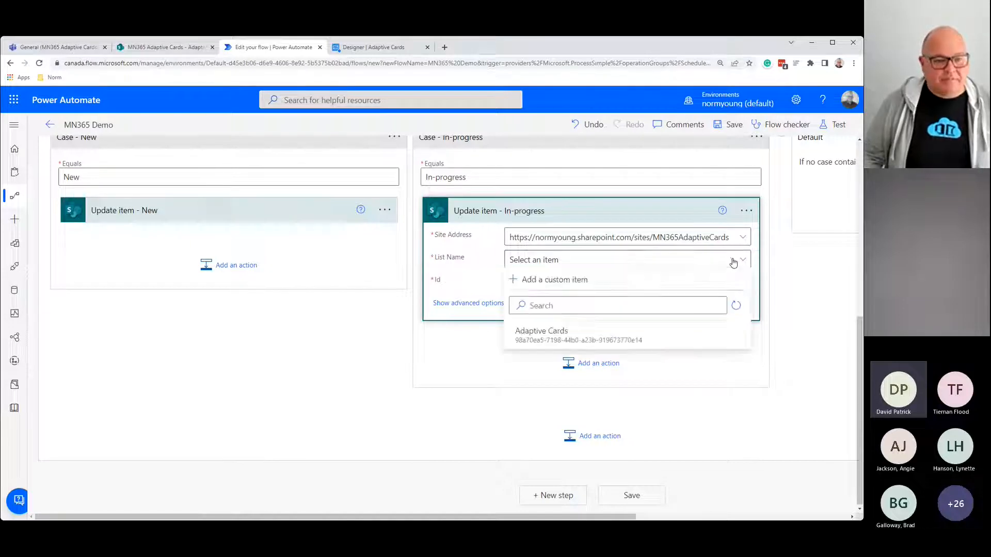
left_click(563, 335)
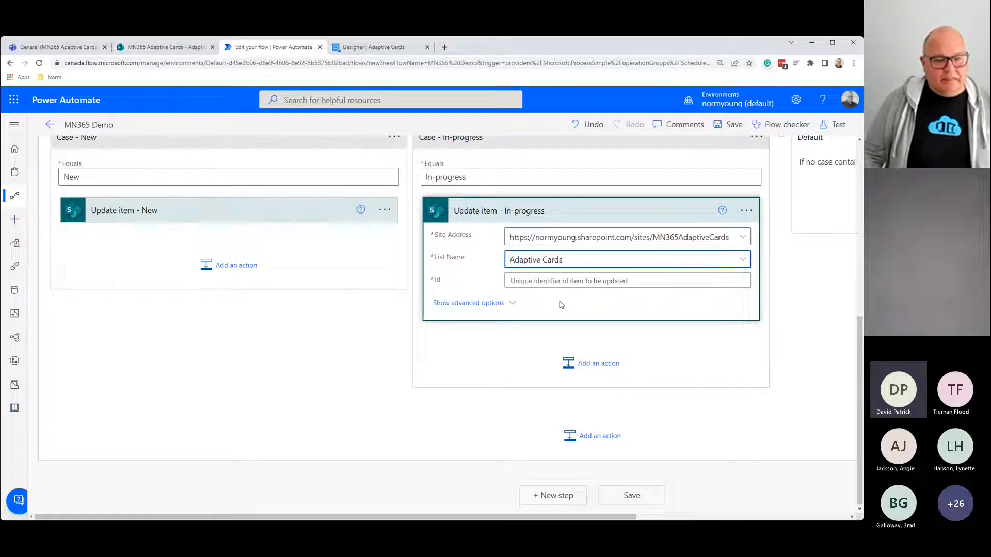
left_click(556, 281)
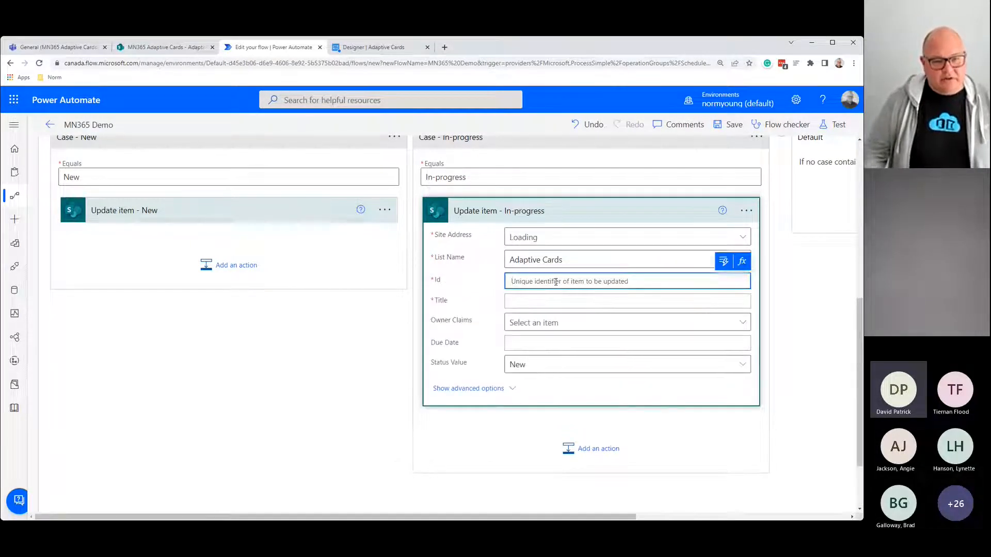
left_click(724, 261)
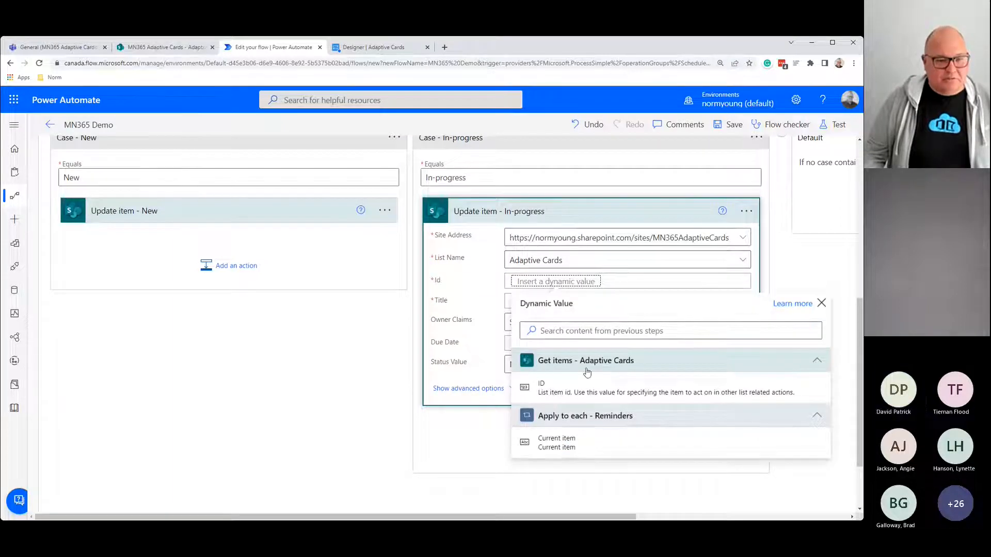
left_click(567, 388)
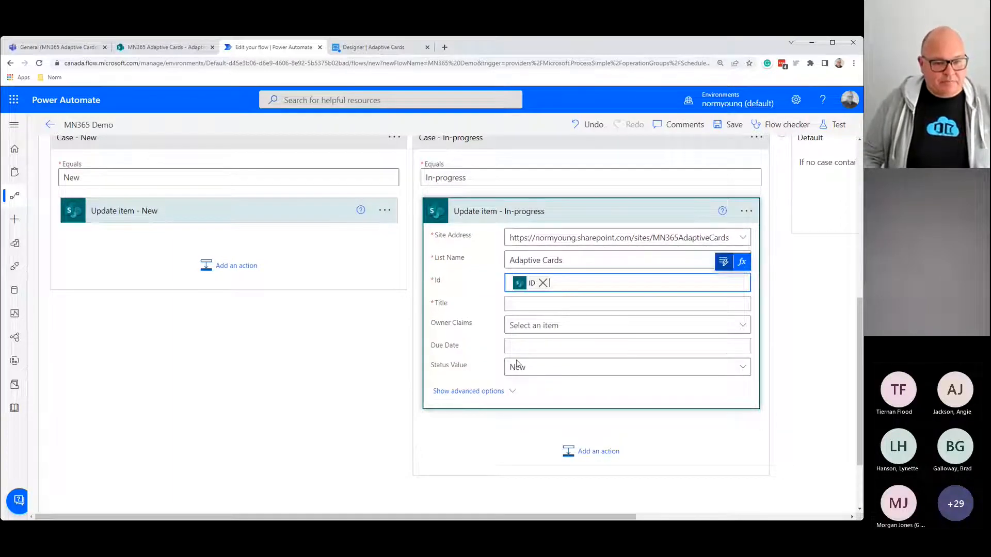
left_click(534, 301)
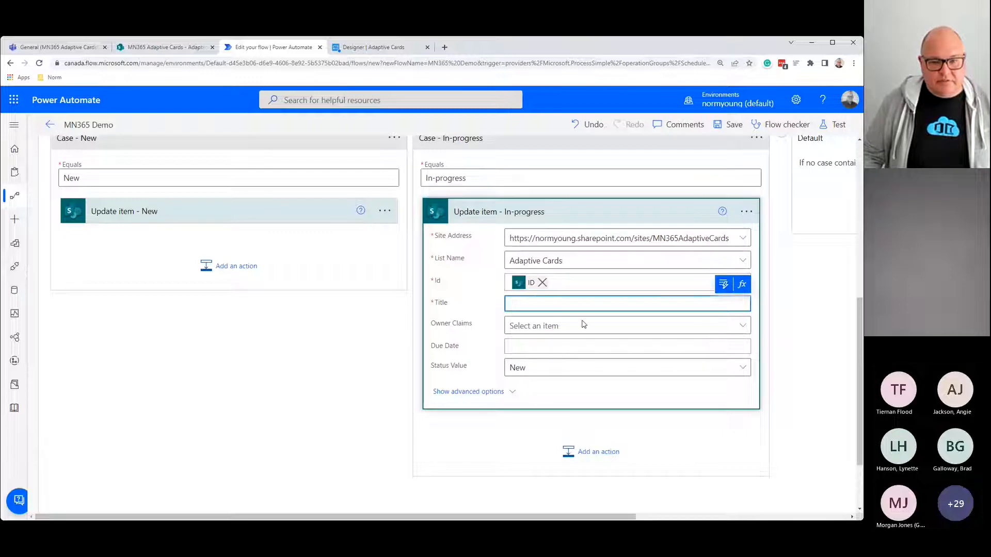
left_click(724, 303)
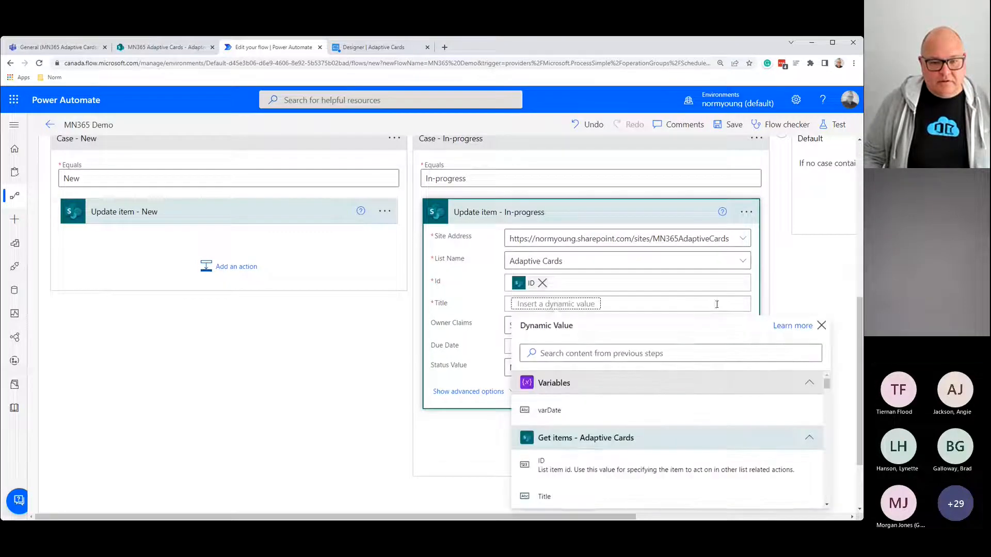
left_click(544, 497)
left_click(742, 371)
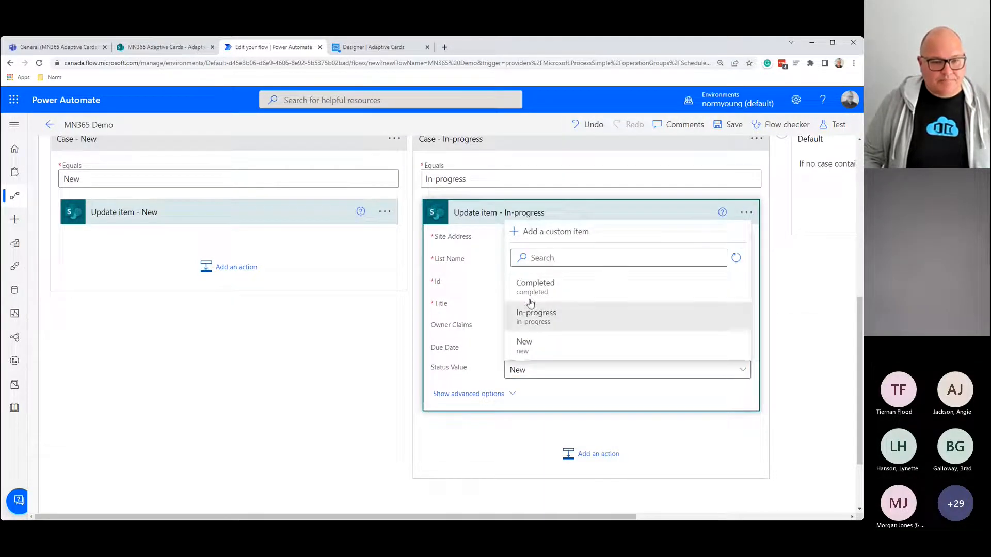
left_click(527, 319)
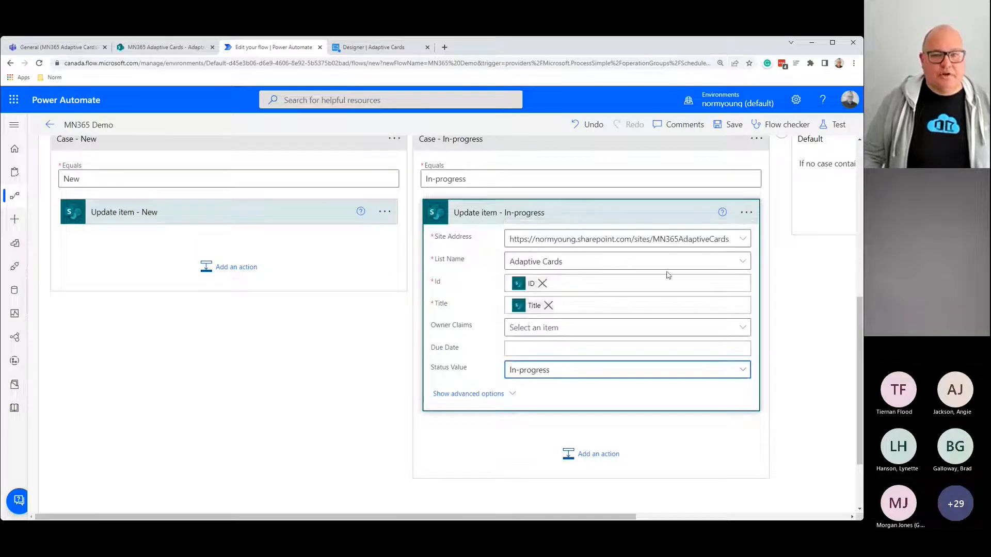
scroll(776, 222, "up", 2)
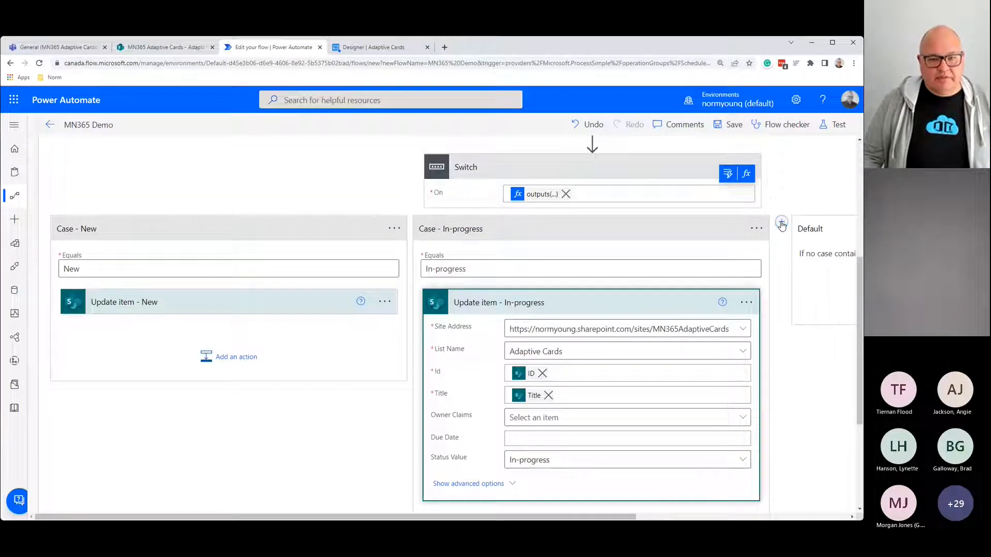
Step: Add a new Switch case named 'Case - Completed' that equals Completed
left_click(779, 222)
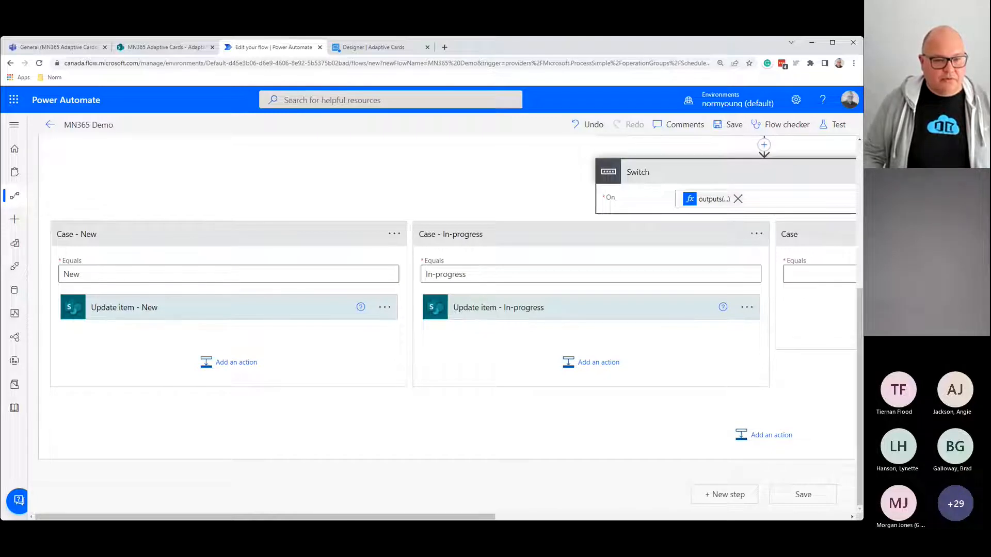
scroll(620, 309, "right", 10)
left_click(599, 233)
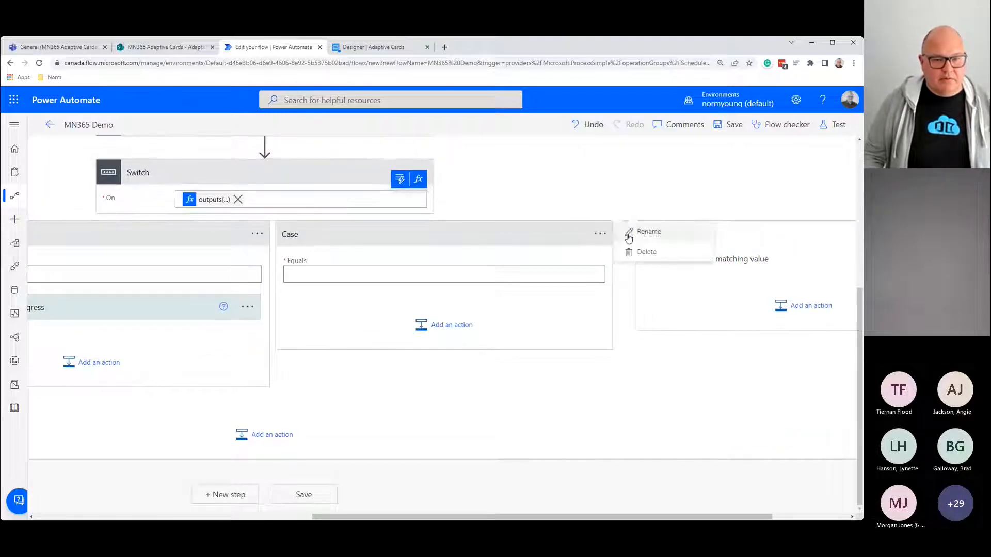
left_click(638, 232)
left_click(319, 232)
type("-")
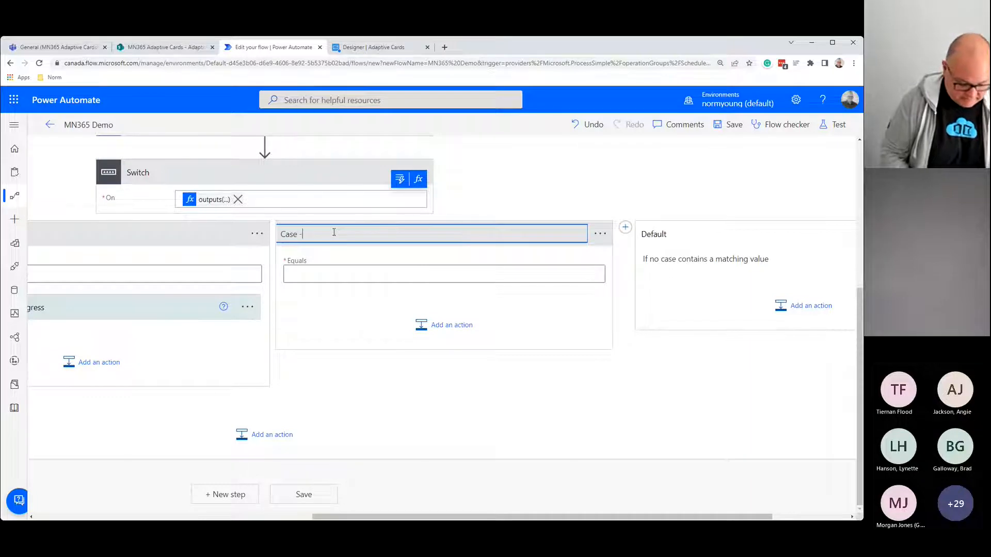
type(" Completed")
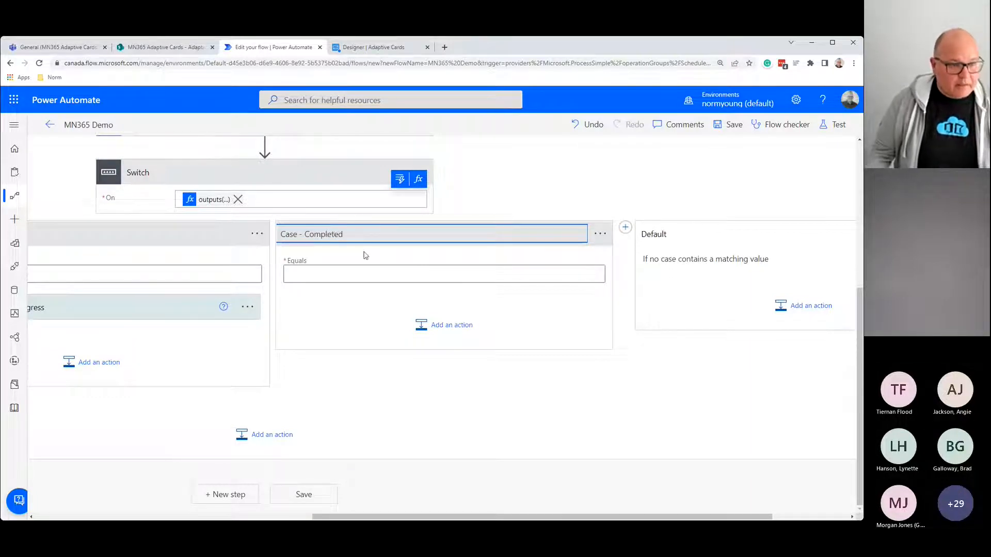
left_click(334, 275)
type("Completed")
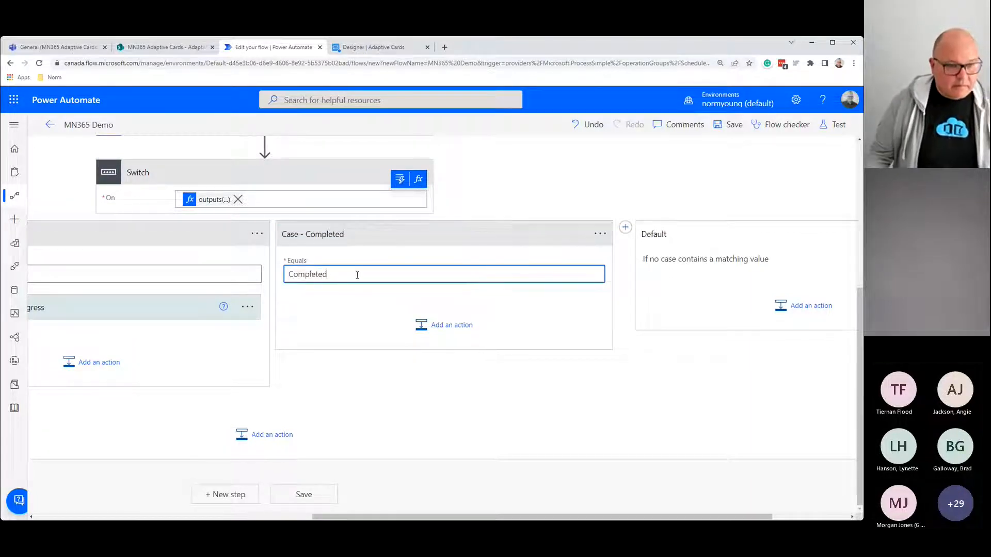
Step: Add a SharePoint Update item action inside Case - Completed
left_click(449, 325)
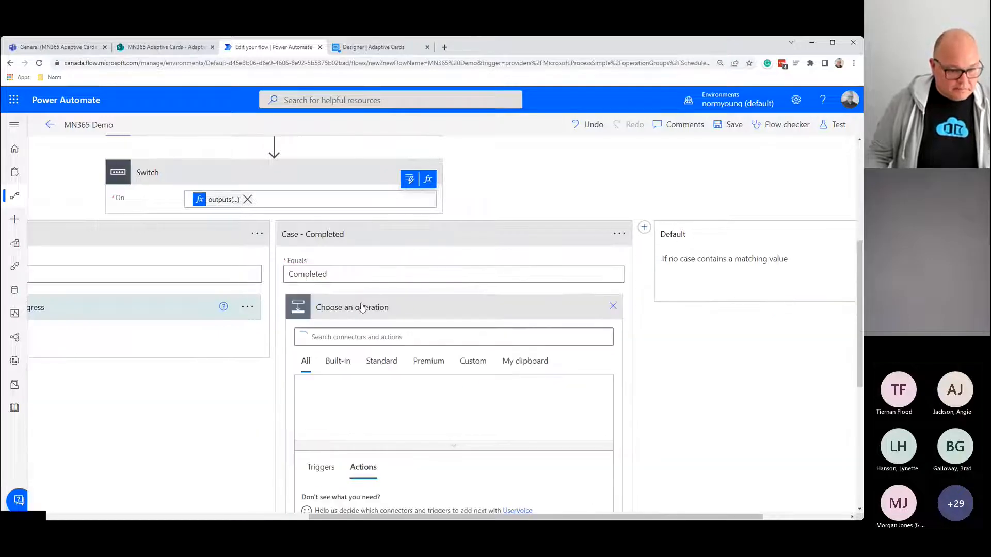
type("share")
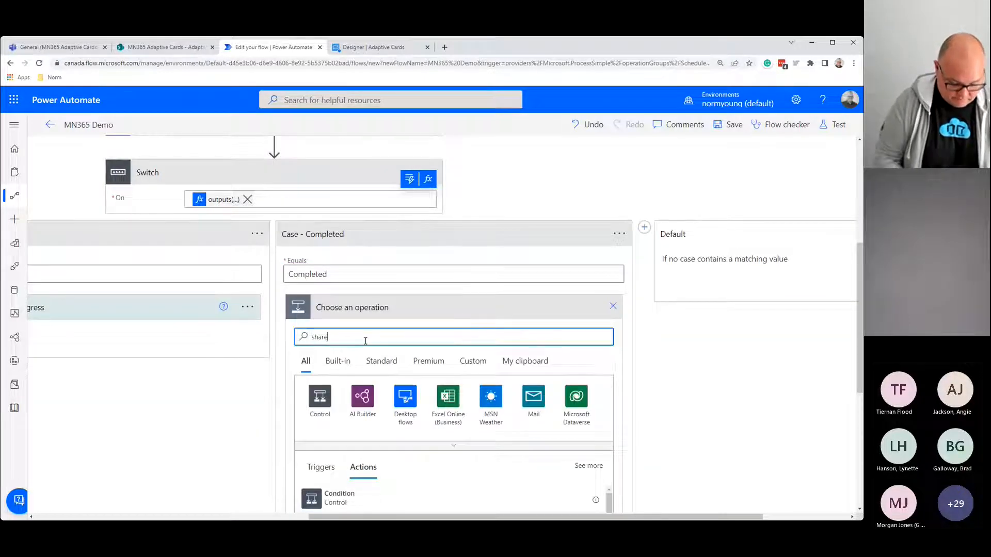
type("point update item")
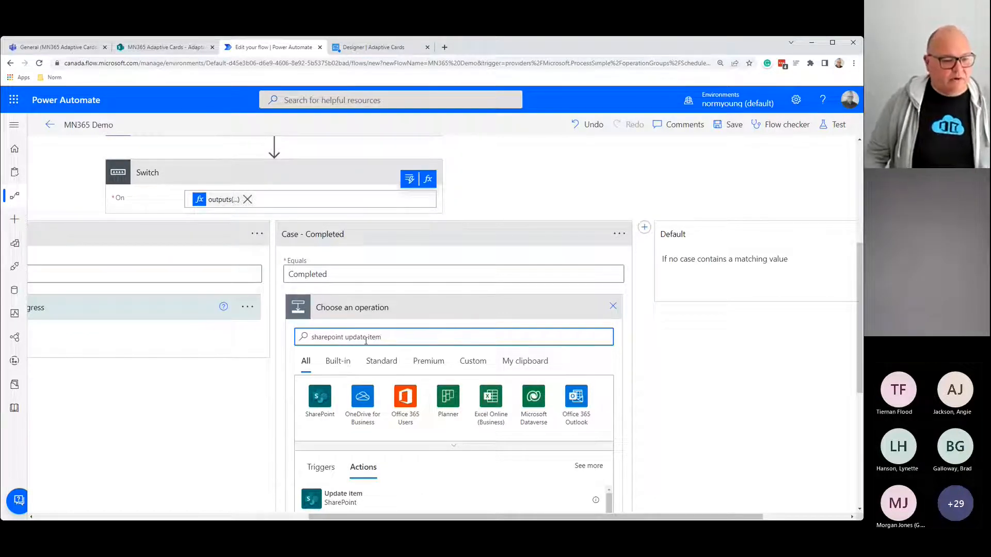
scroll(366, 340, "down", 3)
left_click(348, 405)
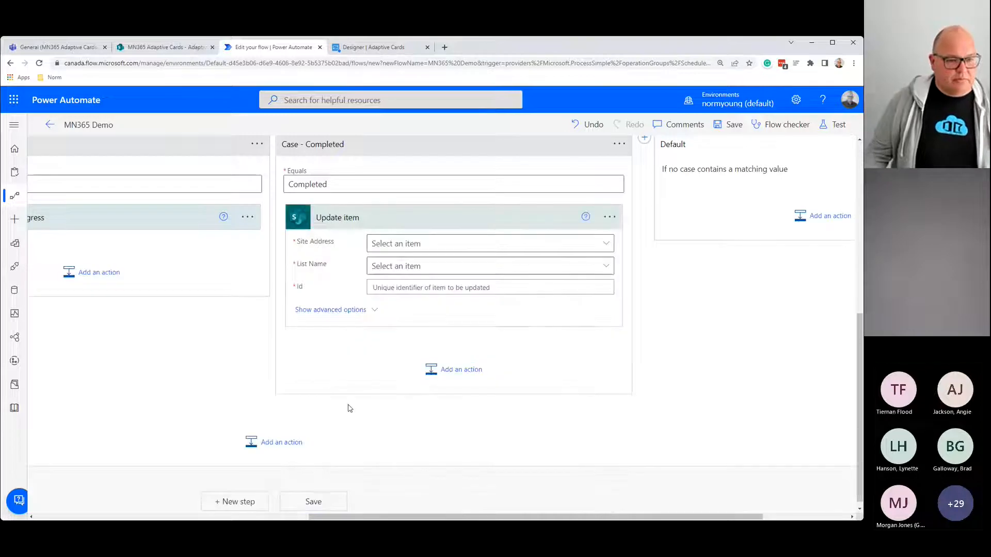
Step: Rename the action 'Update item - Completed' and paste the site URL as a custom Site Address
left_click(609, 218)
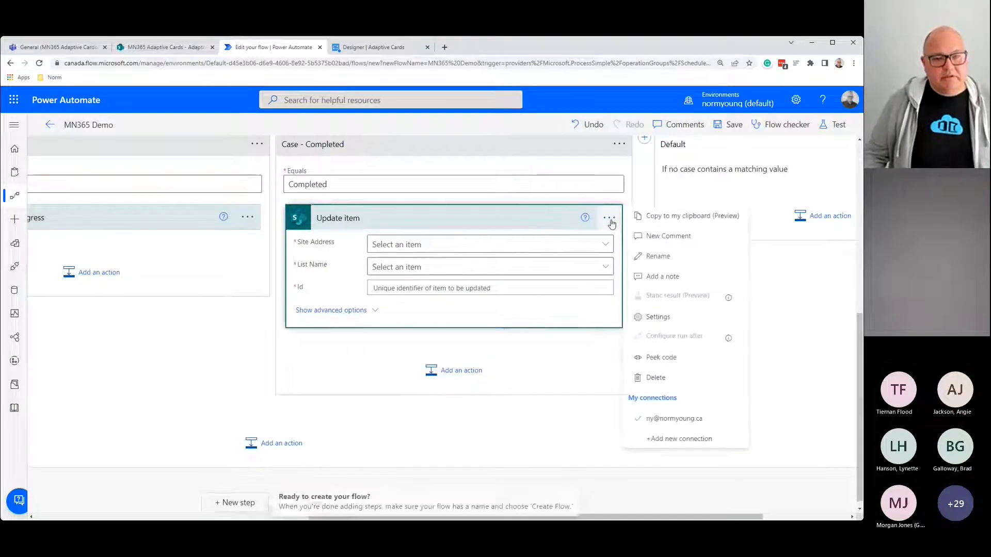
left_click(658, 256)
left_click(387, 213)
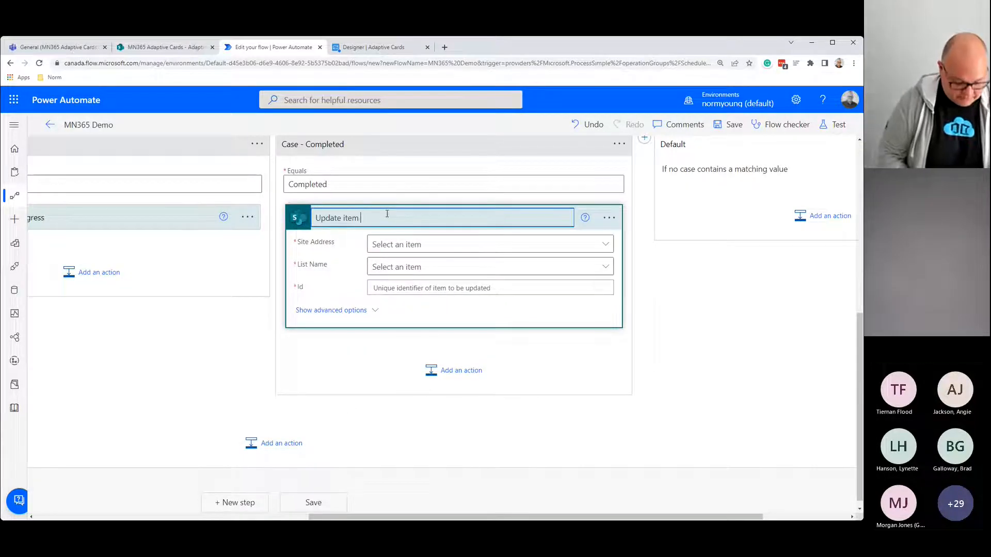
left_click(599, 245)
left_click(407, 260)
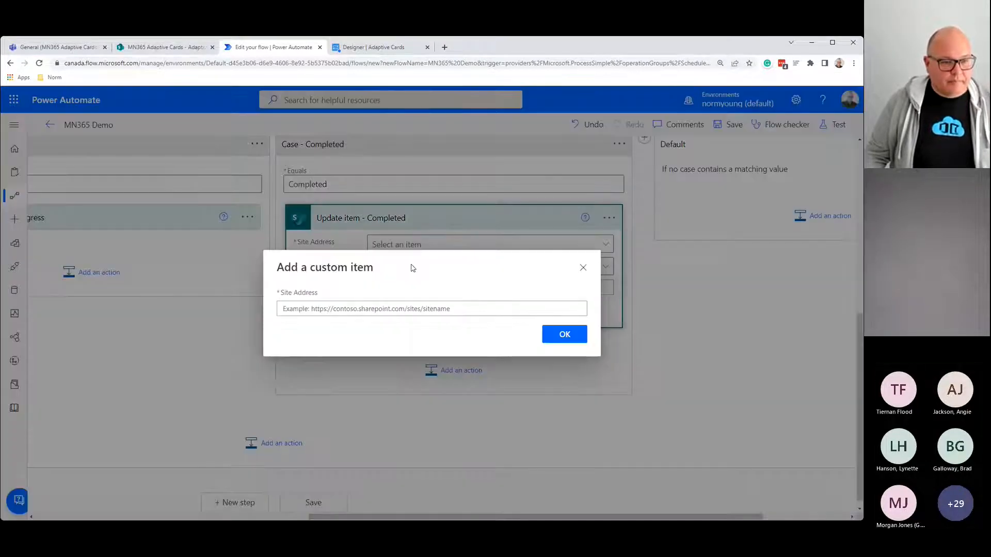
left_click(410, 307)
type("https://normyoung.sharepoint.com/sites/MN365AdaptiveCards")
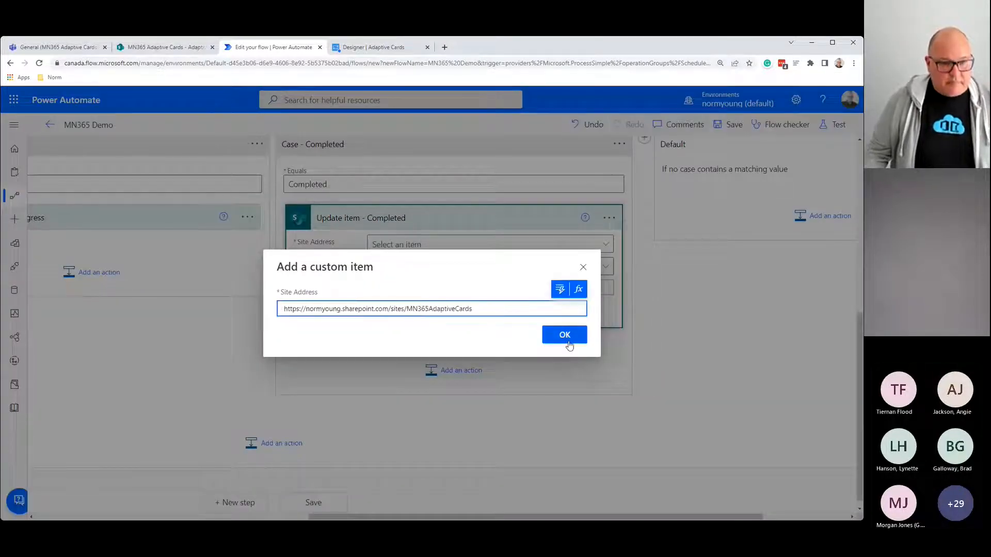
left_click(566, 340)
Step: Target the Adaptive Cards list using the Get items ID and Title, with Status Value Completed
left_click(606, 268)
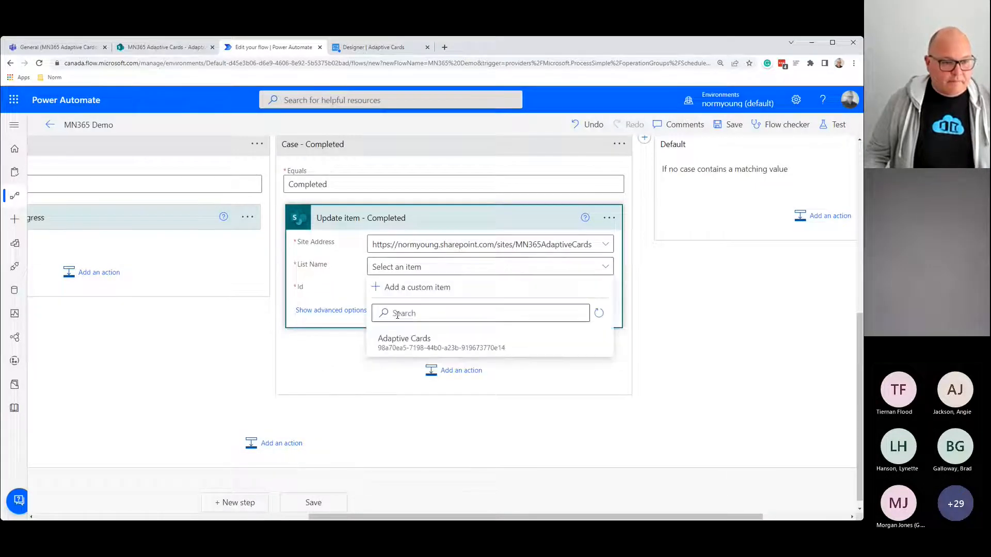
left_click(407, 372)
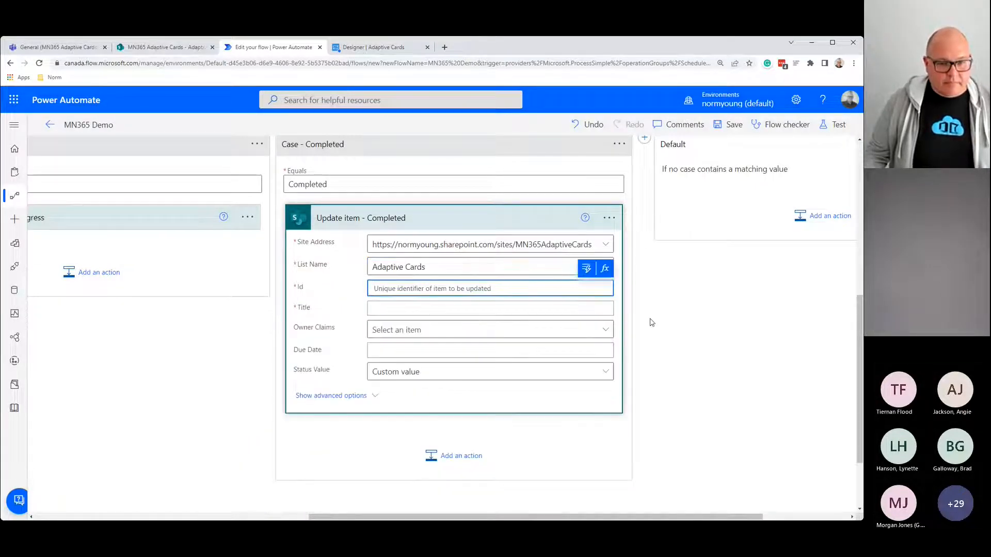
left_click(588, 288)
left_click(495, 395)
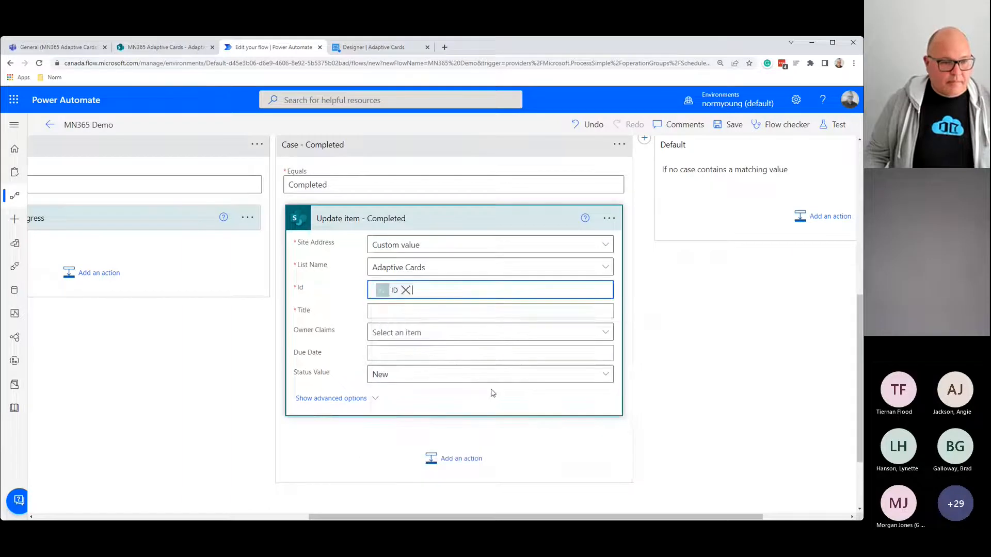
left_click(382, 312)
left_click(586, 291)
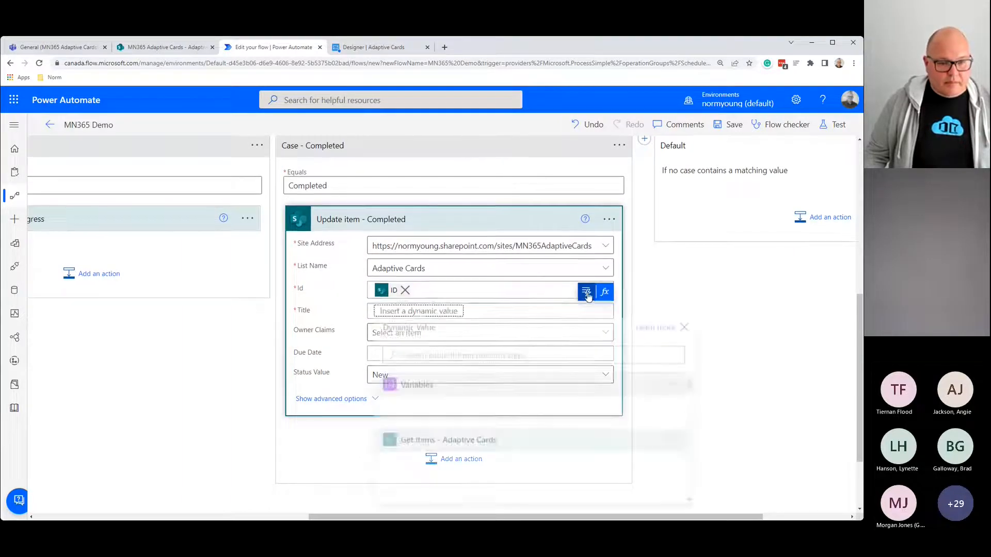
scroll(531, 418, "down", 2)
left_click(437, 457)
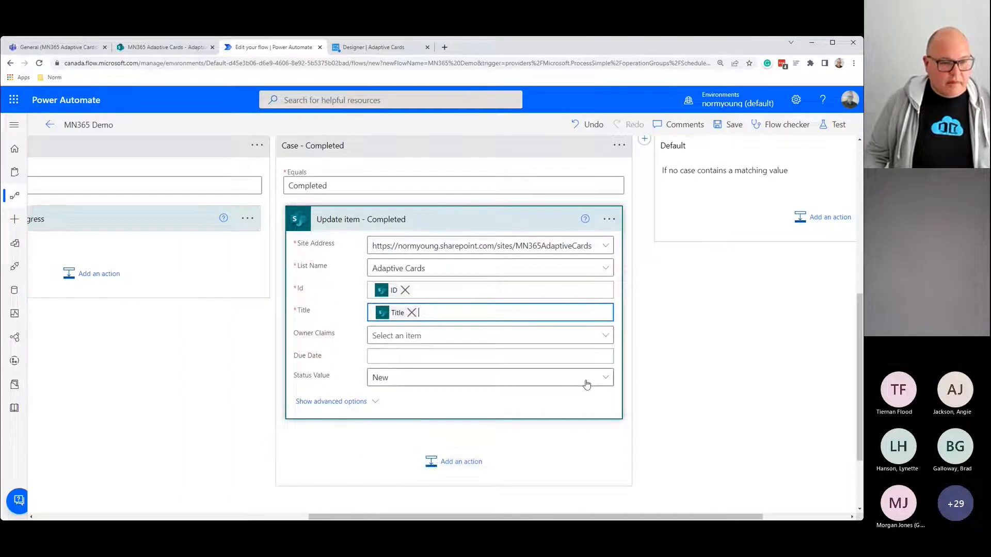
left_click(603, 378)
left_click(414, 299)
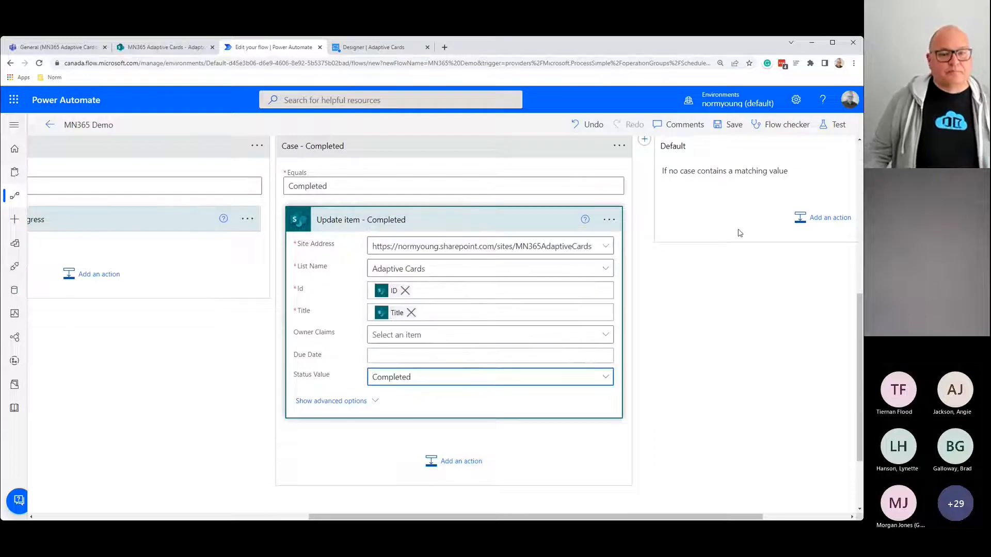
key("ctrl+minus")
key("ctrl+minus")
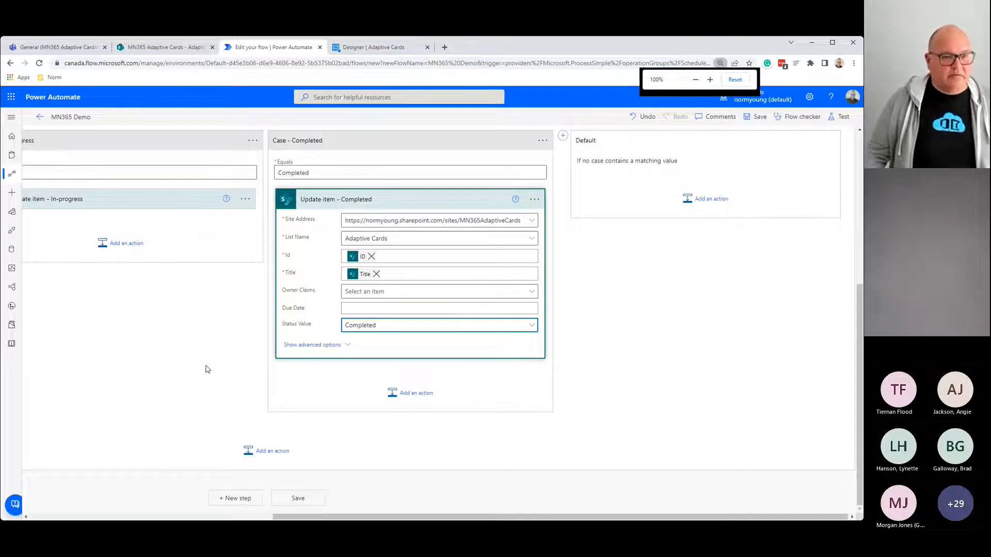
Step: Scroll through the flow and briefly expand the Post adaptive card step's parameters
scroll(207, 369, "up", 3)
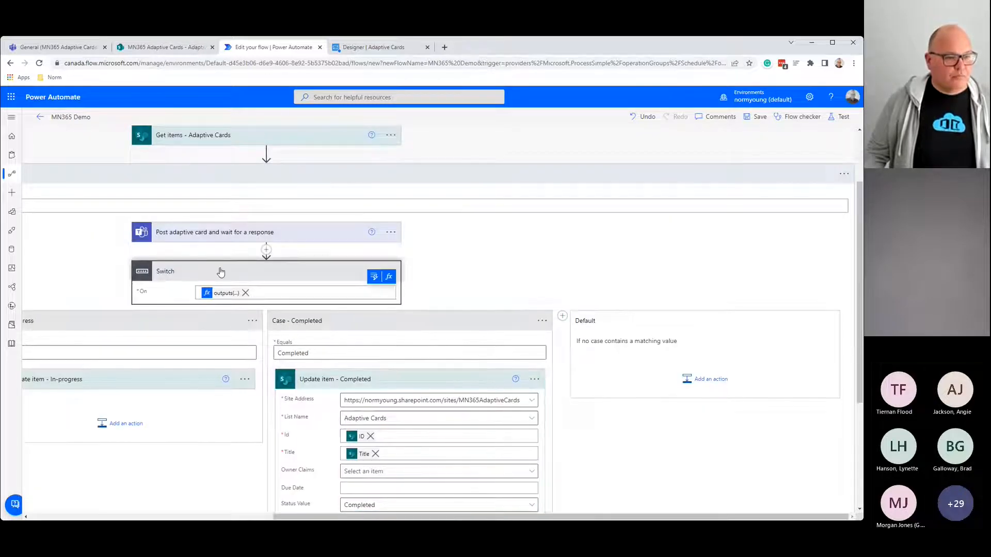
left_click_drag(344, 517, 83, 517)
scroll(597, 190, "up", 2)
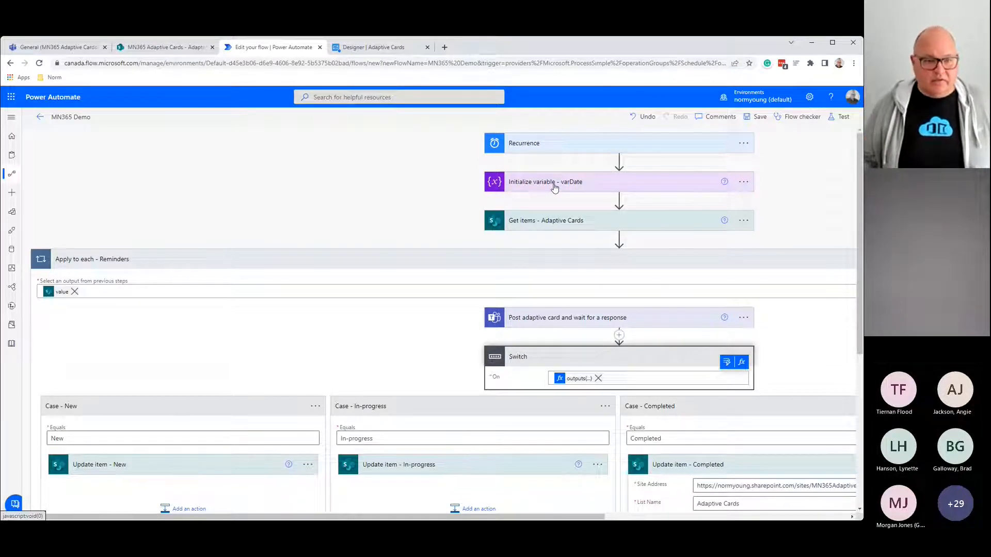
scroll(554, 193, "right", 1)
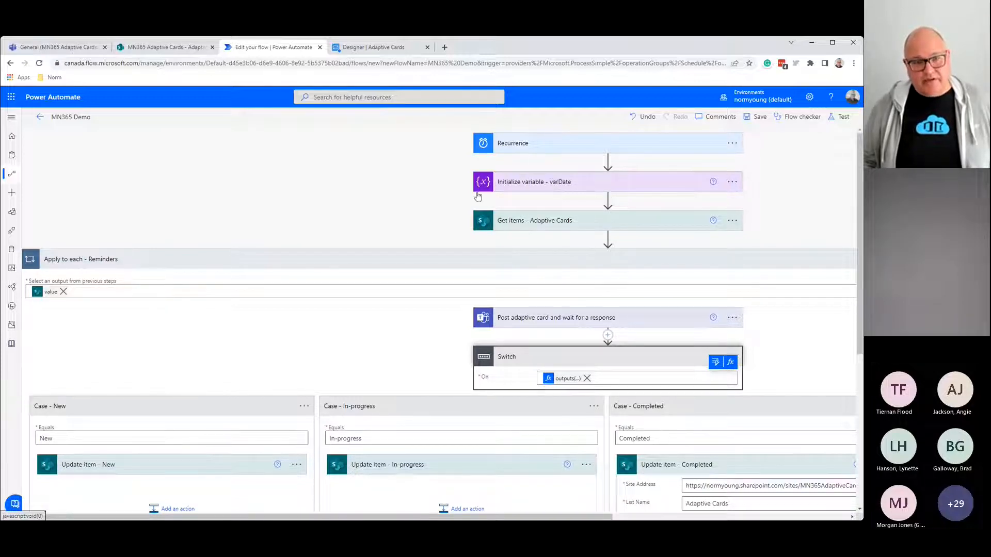
left_click(552, 319)
left_click(552, 319)
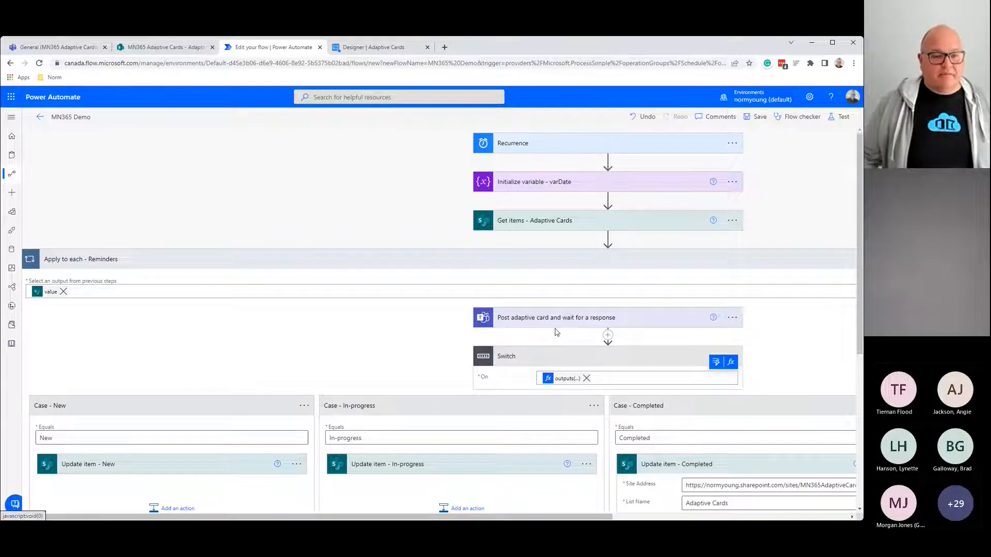
Step: Inspect the Switch expression, highlighting UserChoice, then view the Adaptive Cards Designer
scroll(540, 357, "down", 2)
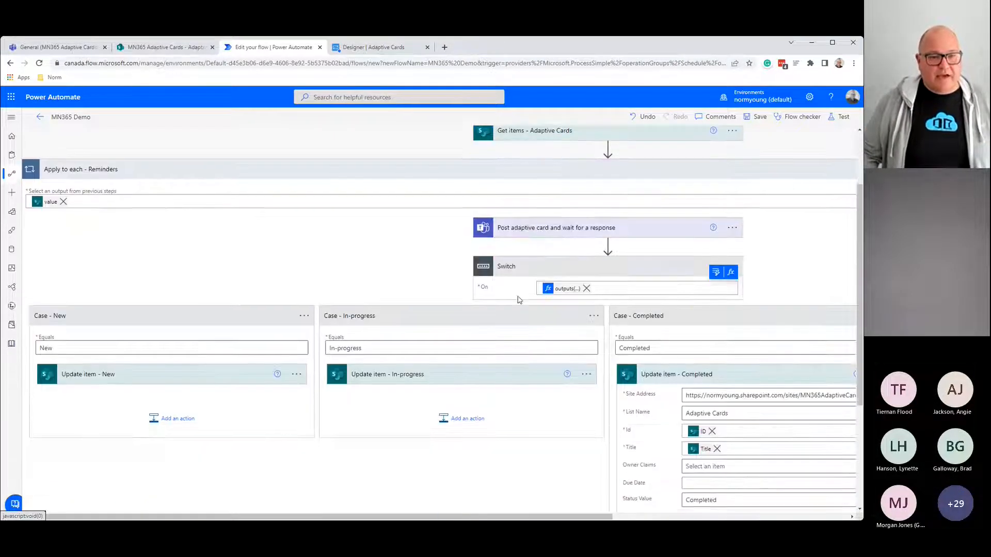
left_click(558, 289)
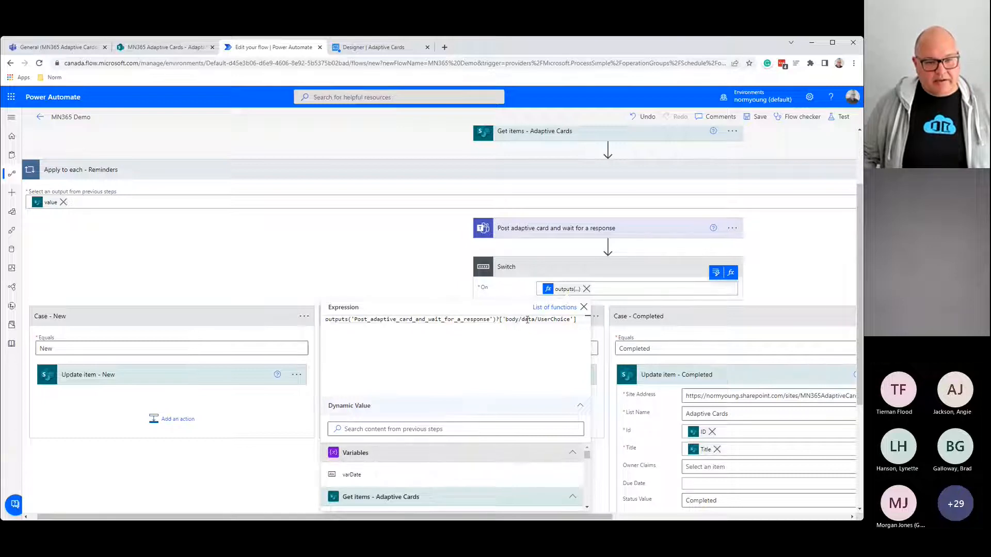
left_click_drag(538, 321, 571, 320)
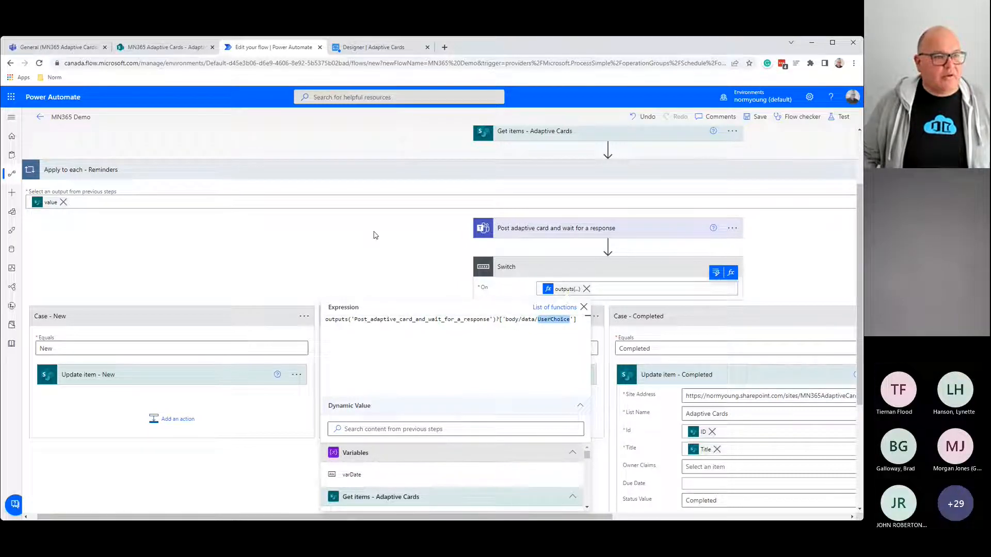
left_click(396, 47)
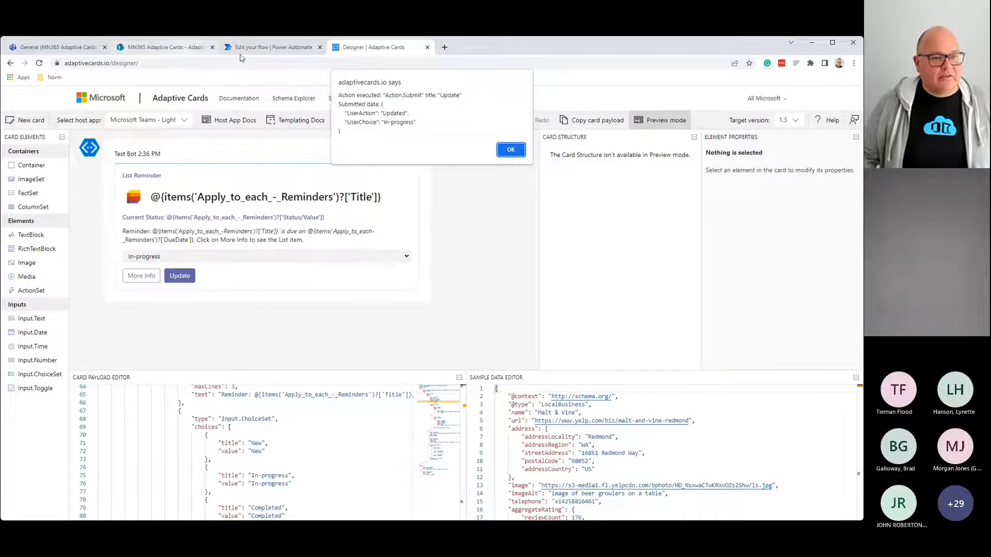
Step: Return to the flow editor and close the Expression editor
left_click(274, 47)
left_click(370, 277)
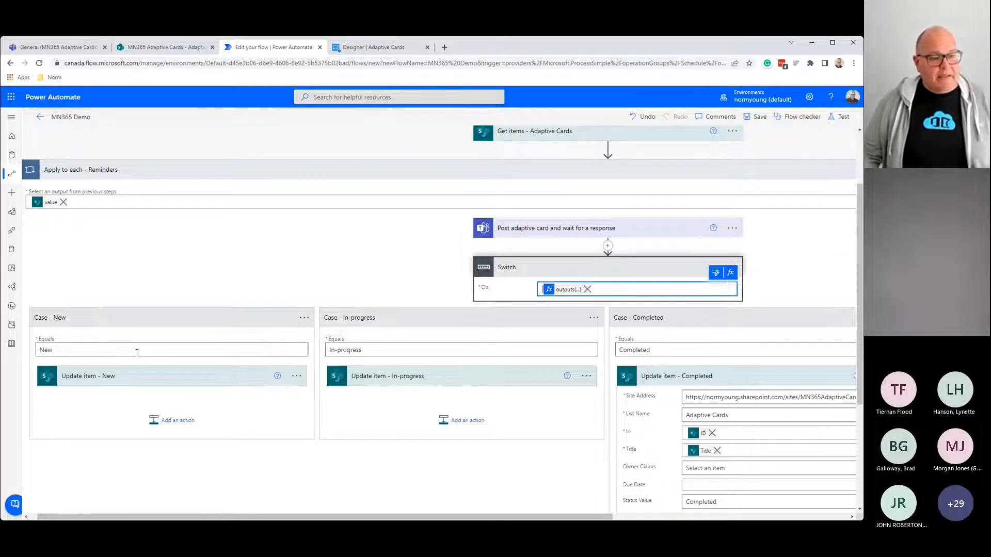
Step: Expand the Update item - New and In-progress actions and run Flow checker to confirm no errors
left_click(151, 379)
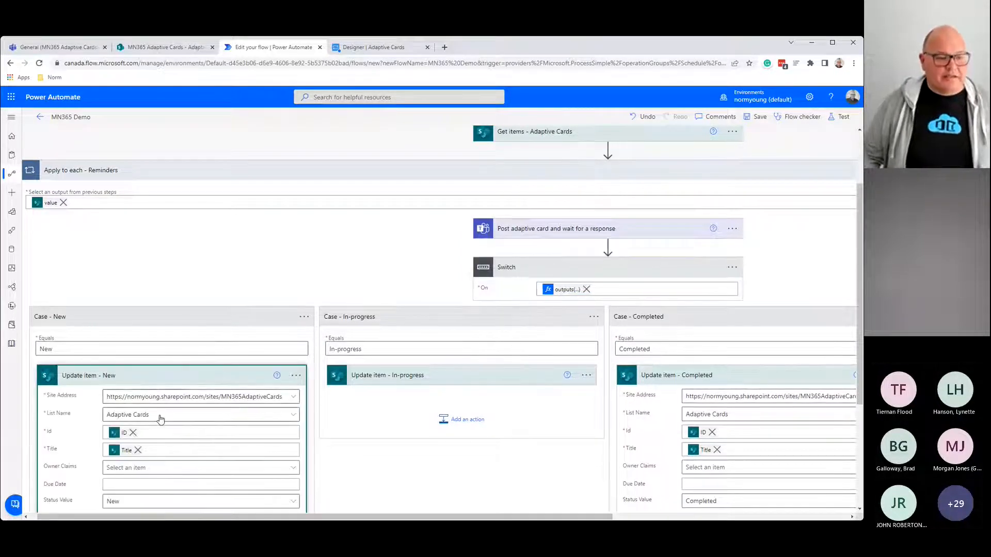
scroll(161, 419, "down", 3)
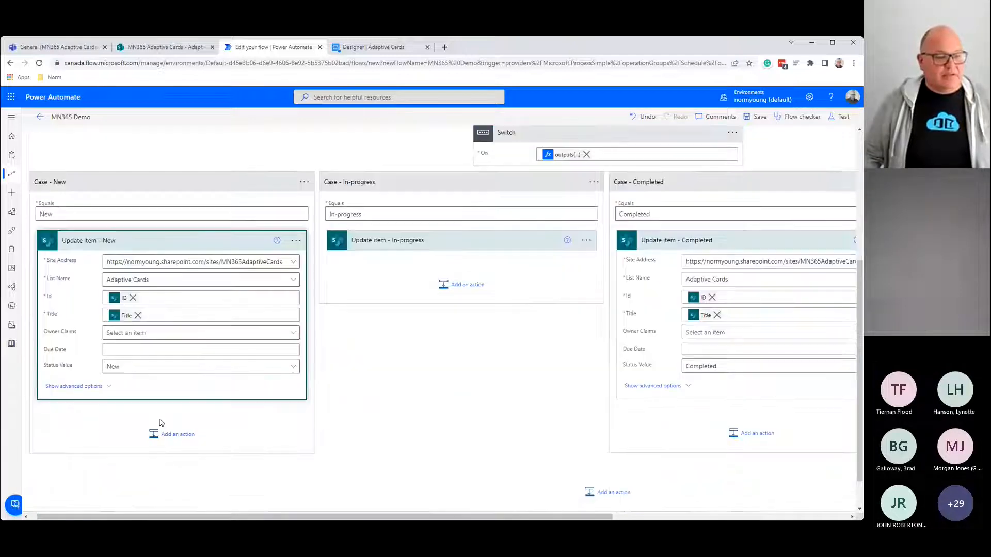
left_click(441, 243)
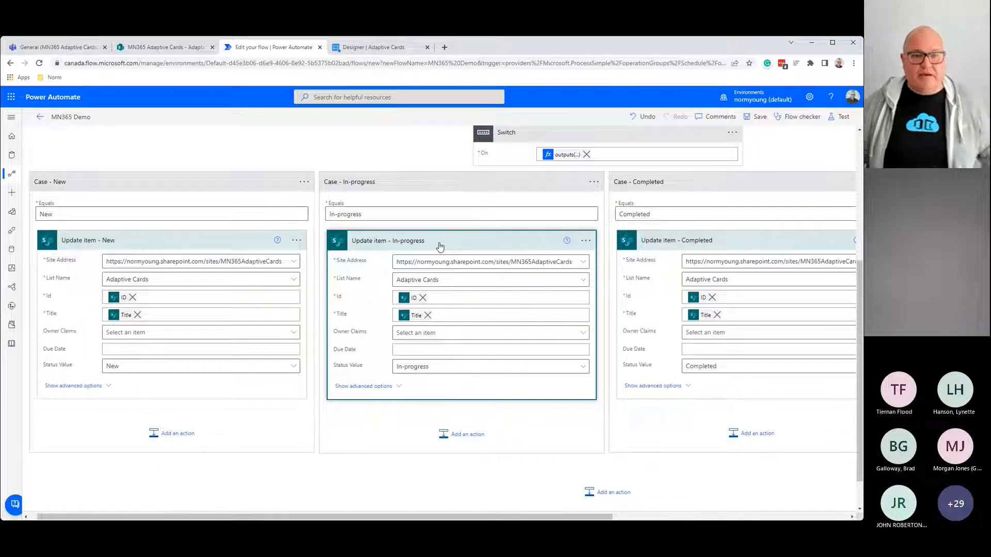
left_click(799, 119)
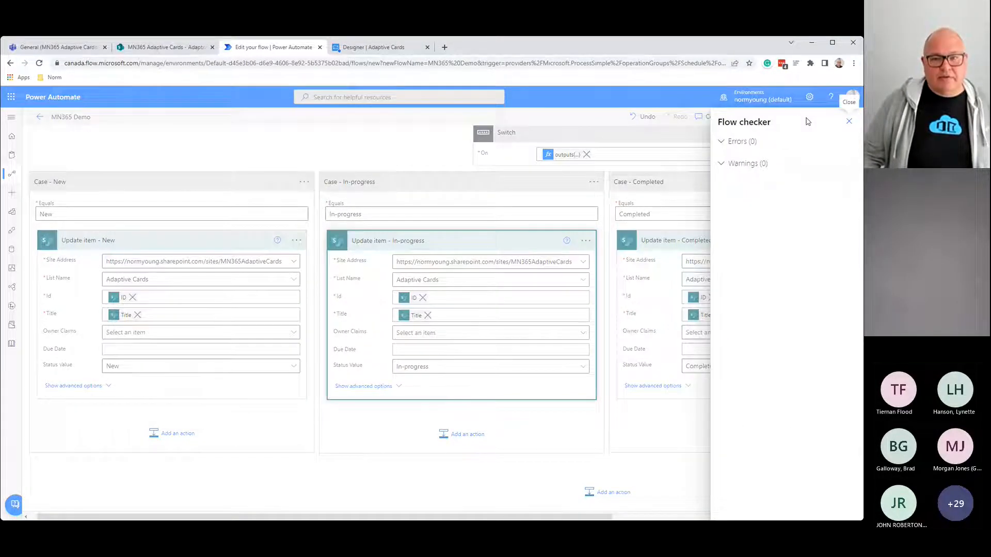
left_click(848, 122)
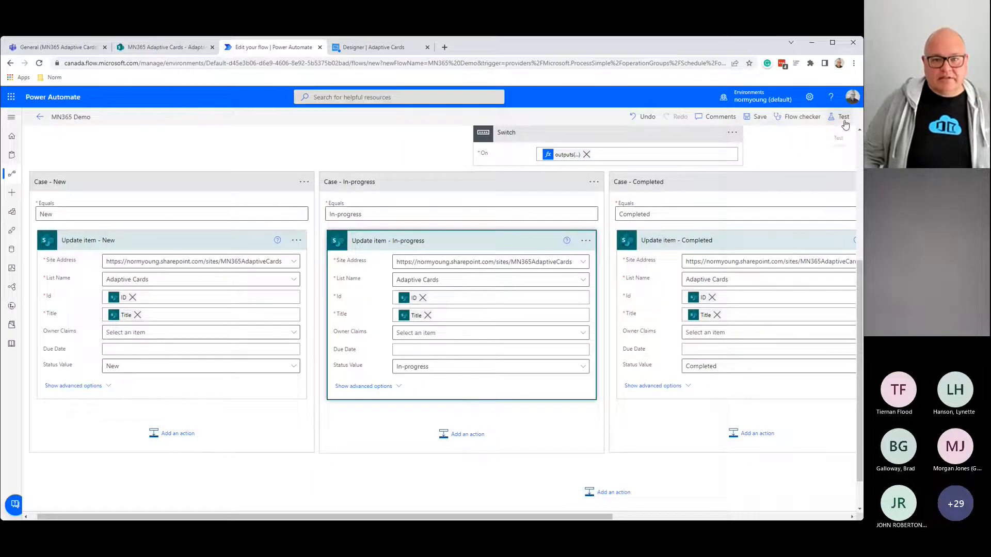
Step: Save and test-run the flow, then check the Apply to each - Reminders run details
left_click(831, 117)
left_click(735, 505)
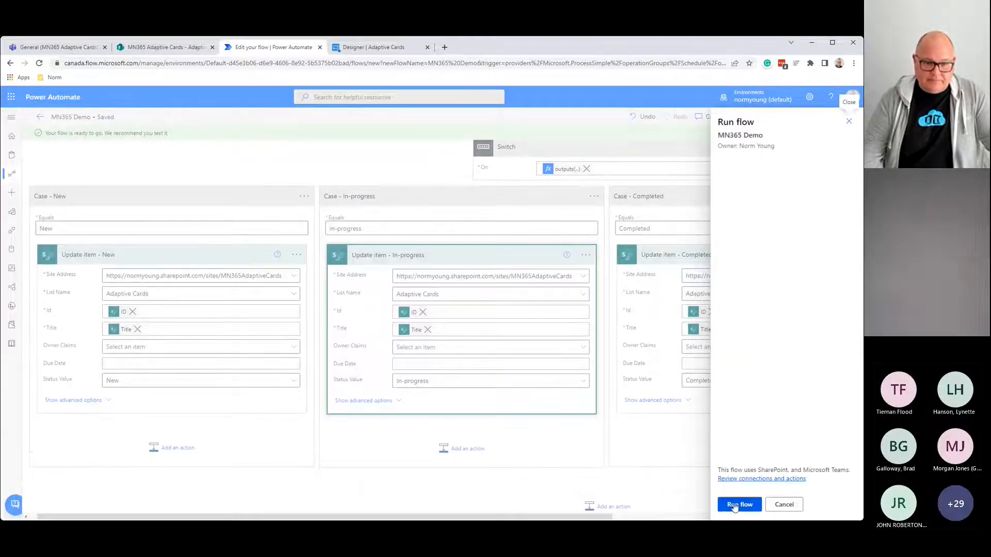
left_click(734, 505)
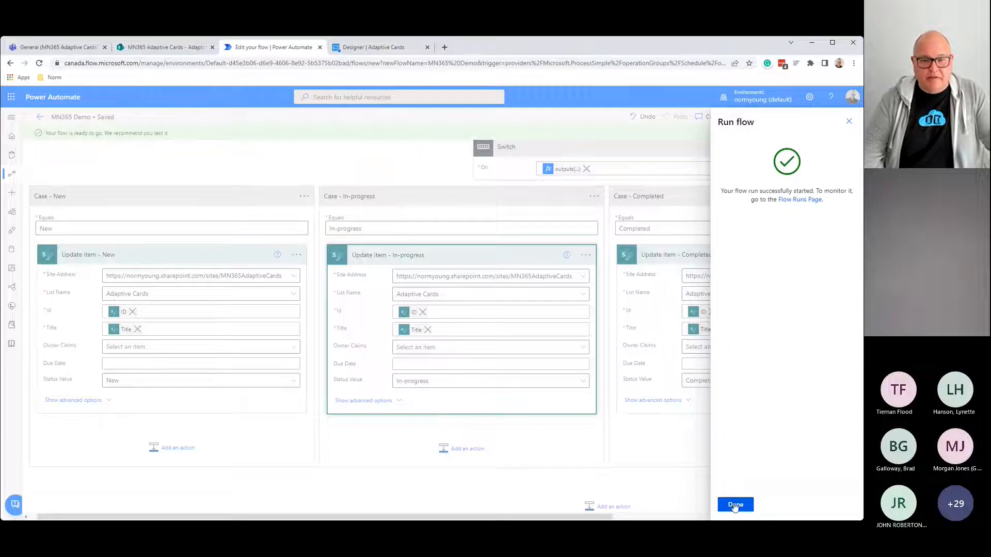
left_click(735, 506)
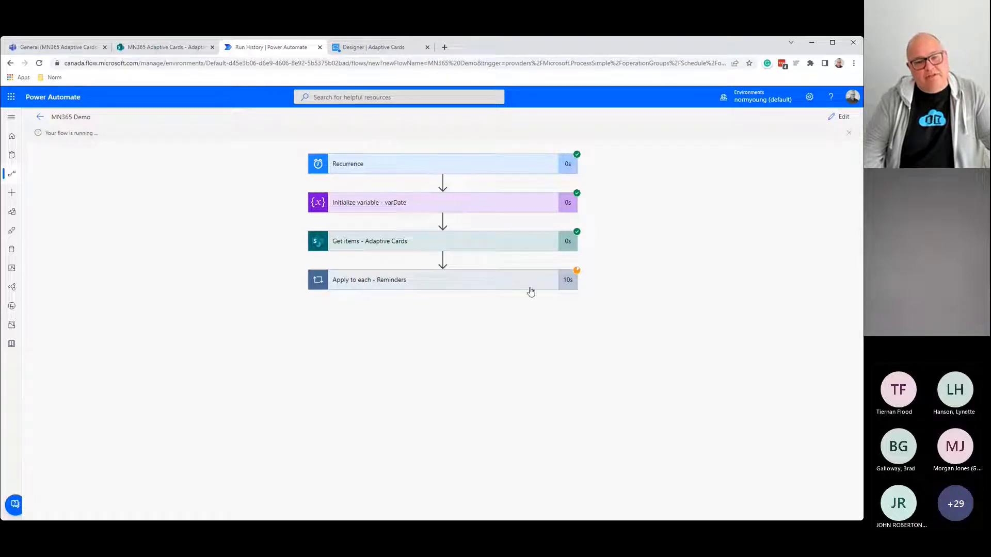
left_click(494, 287)
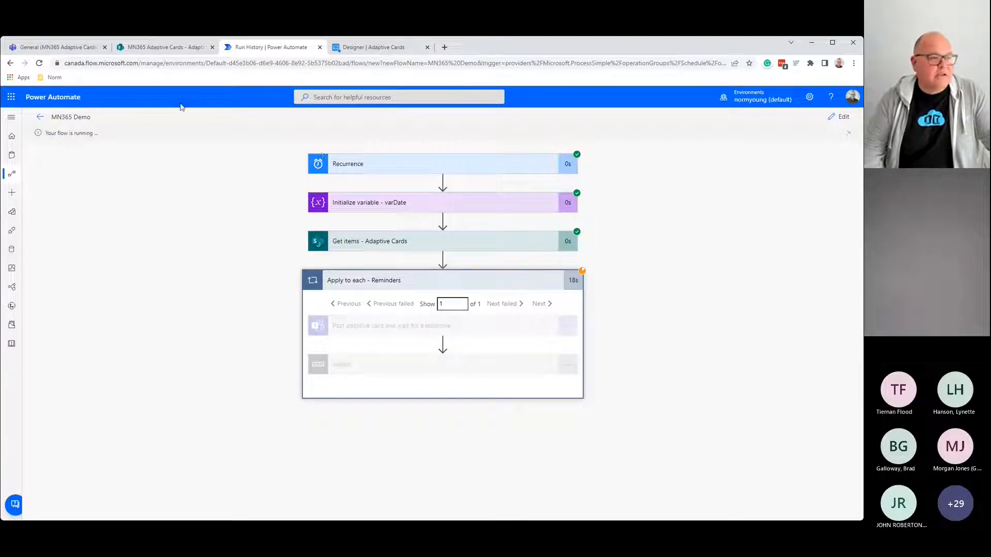
left_click(51, 50)
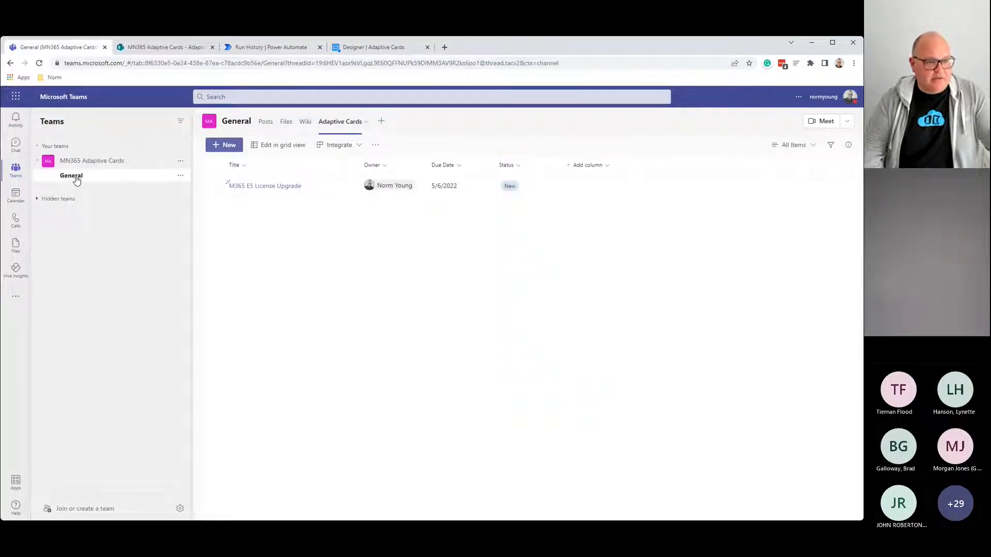
Step: Set the reminder card's status to Completed in the channel posts and submit the update
left_click(266, 126)
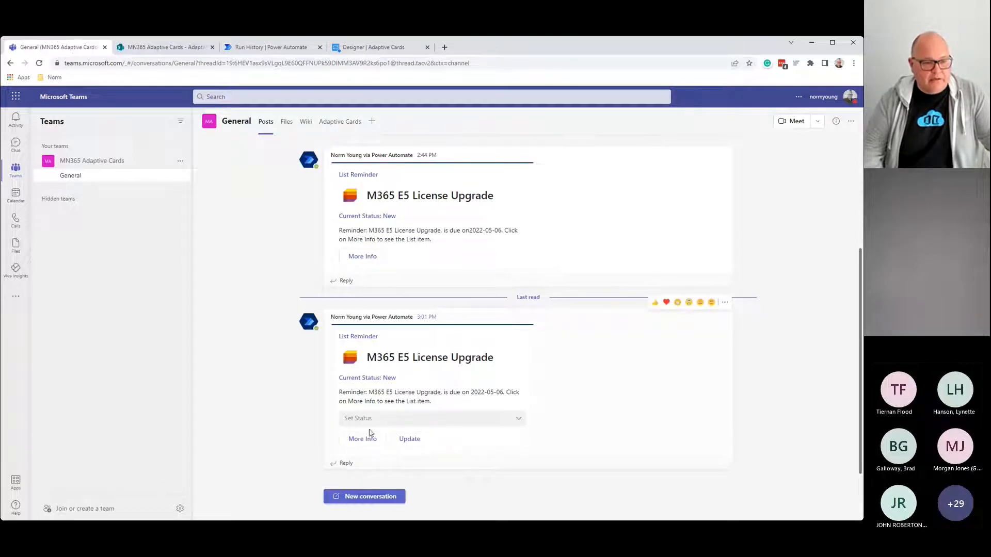
left_click(351, 419)
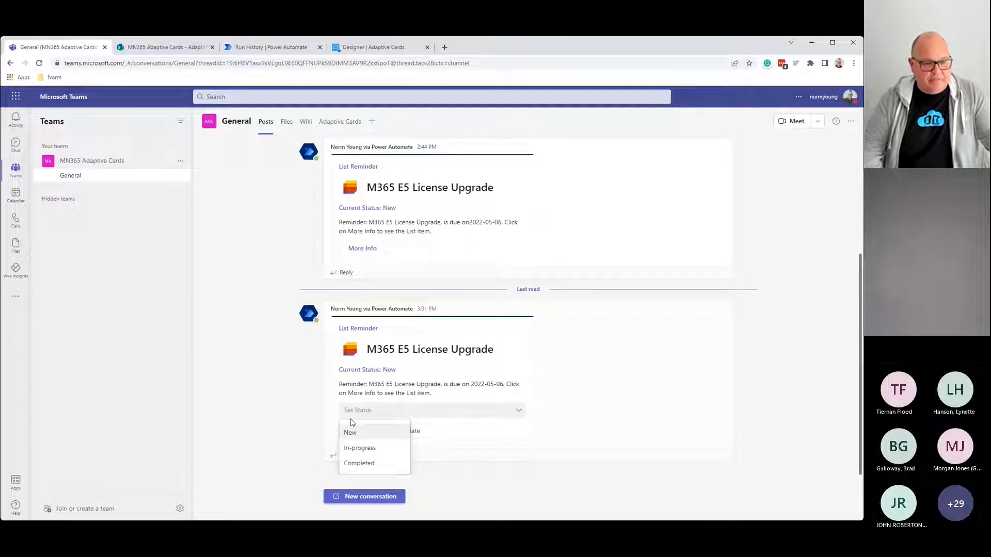
left_click(373, 464)
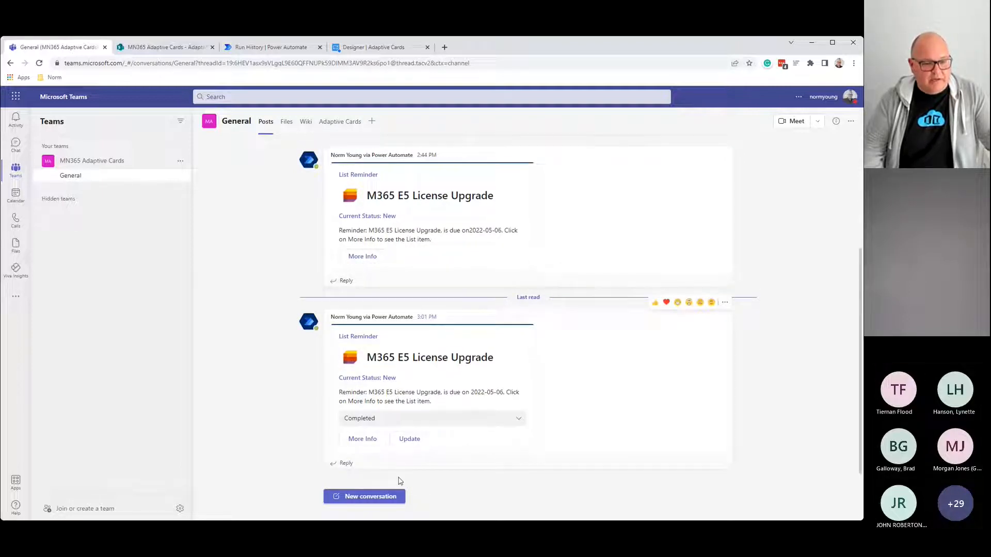
left_click(409, 439)
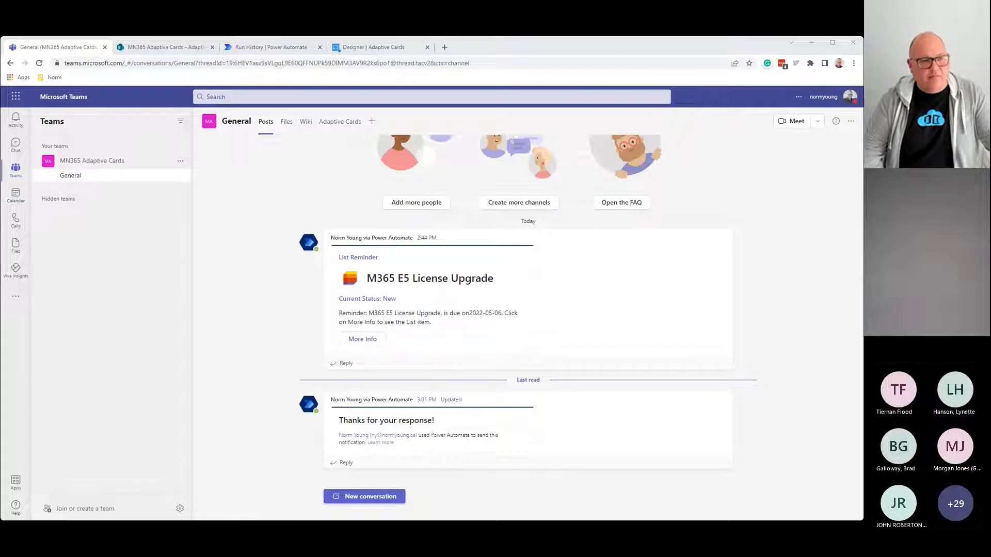
Step: Confirm the card now reads 'Thanks for your response!' and return to the run history
left_click(618, 47)
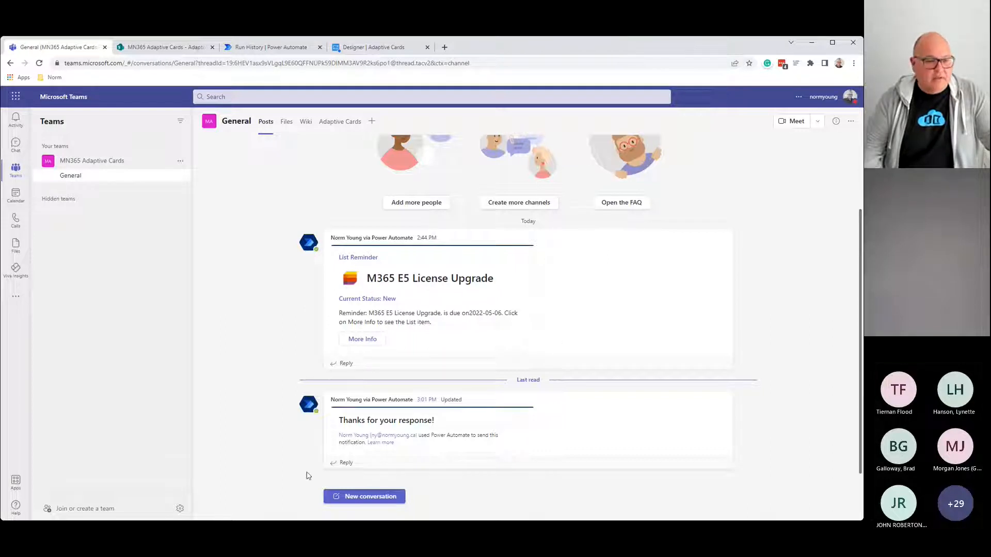
left_click_drag(341, 422, 444, 424)
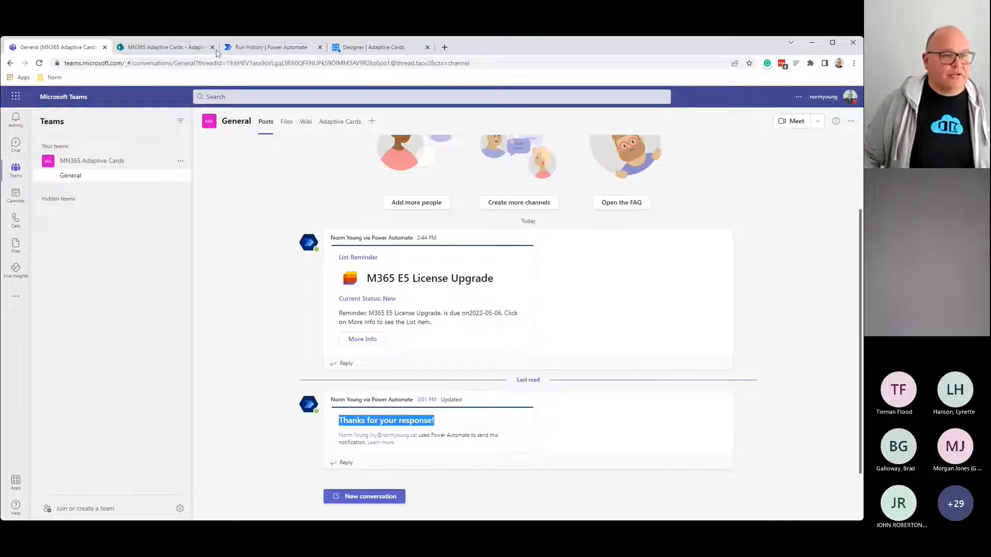
left_click(256, 48)
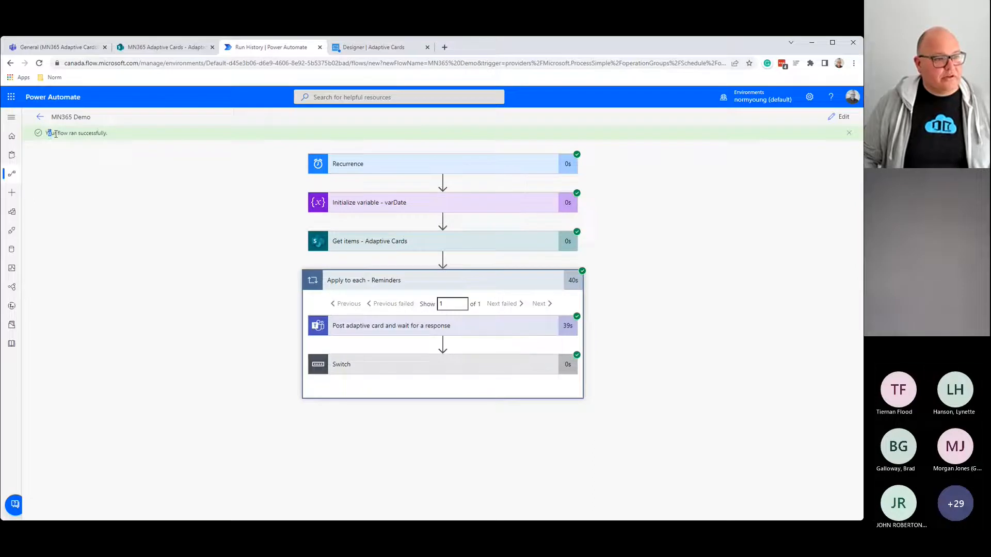
Step: Check the Post adaptive card outputs for submitActionId Update and UserChoice Completed
left_click_drag(48, 133, 118, 138)
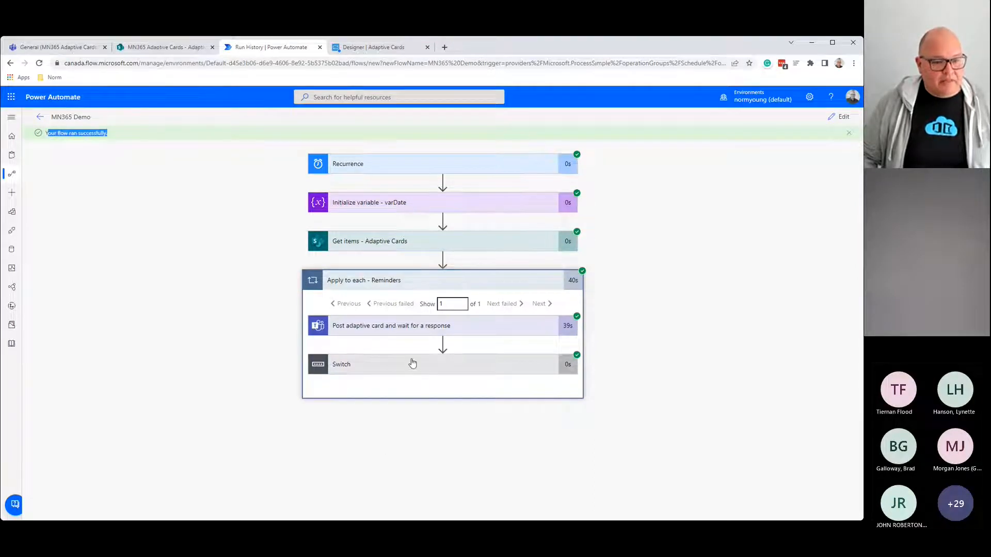
left_click(412, 364)
left_click(525, 326)
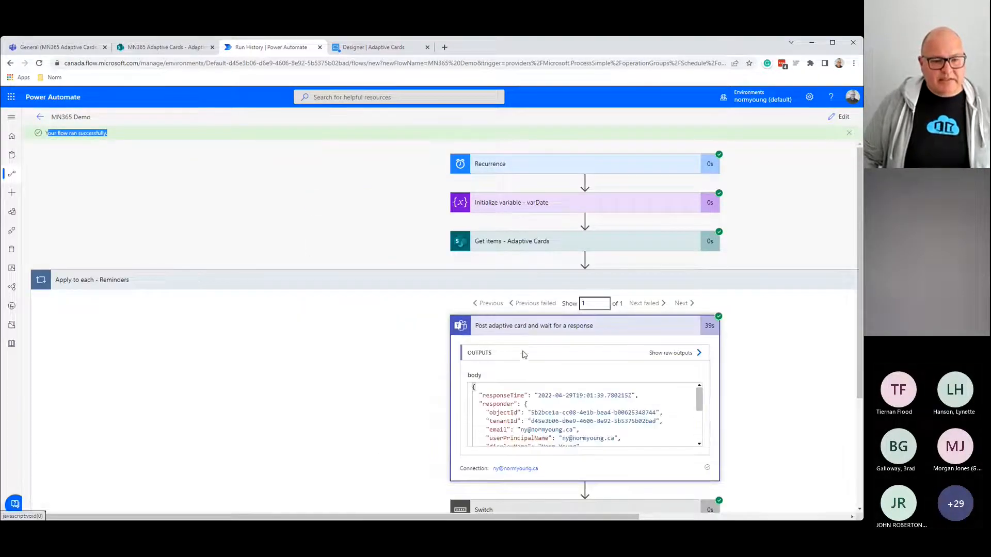
scroll(512, 378, "down", 2)
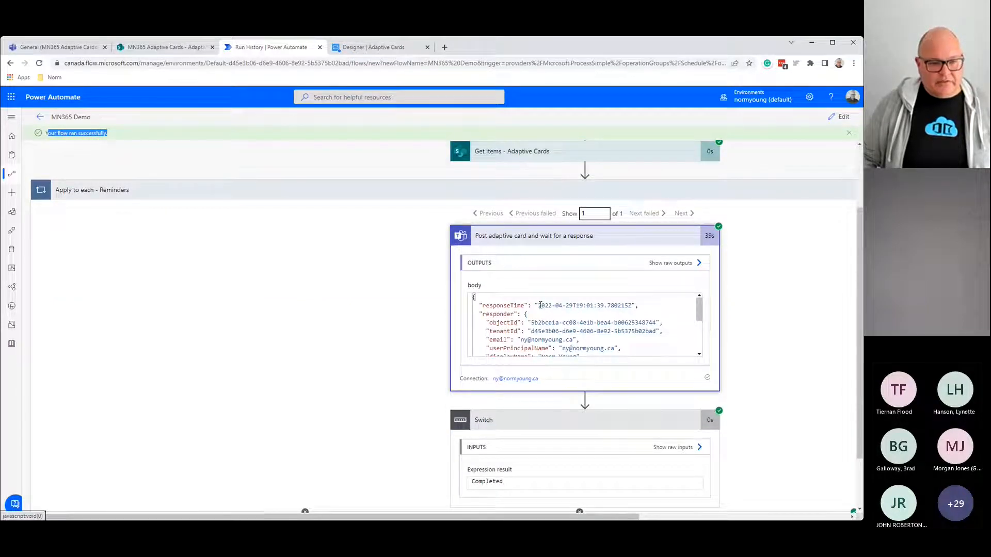
scroll(537, 330, "down", 1)
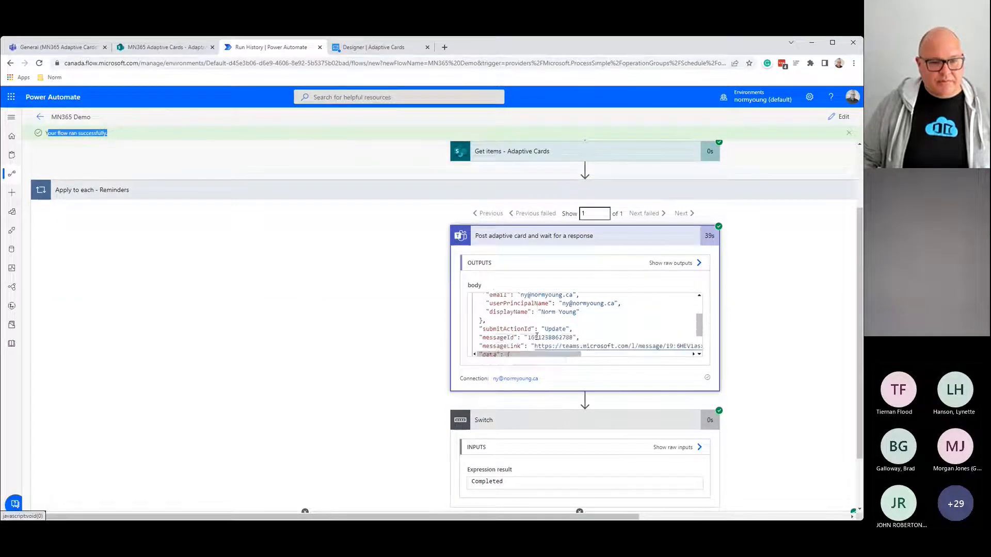
scroll(537, 333, "down", 1)
left_click_drag(486, 327, 577, 329)
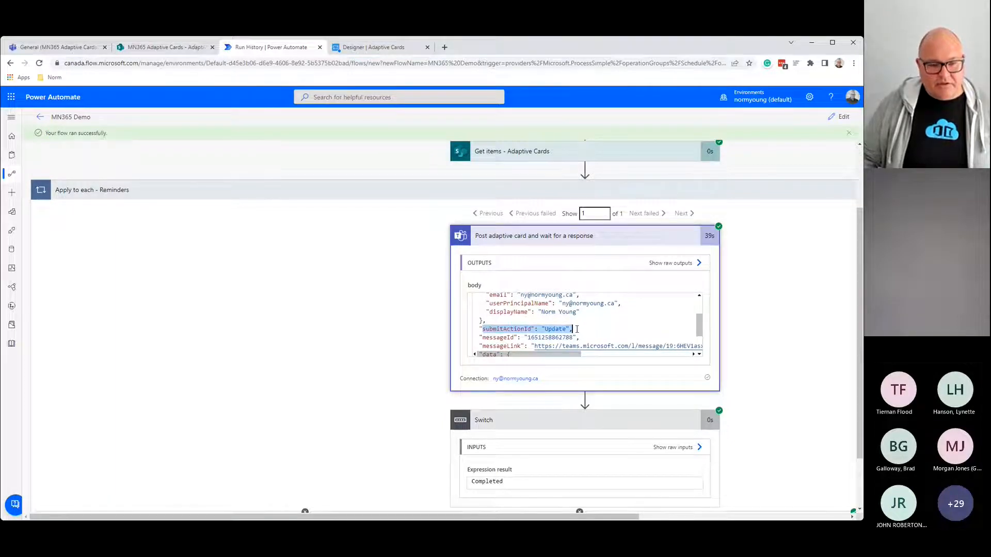
scroll(573, 330, "down", 2)
scroll(542, 328, "up", 2)
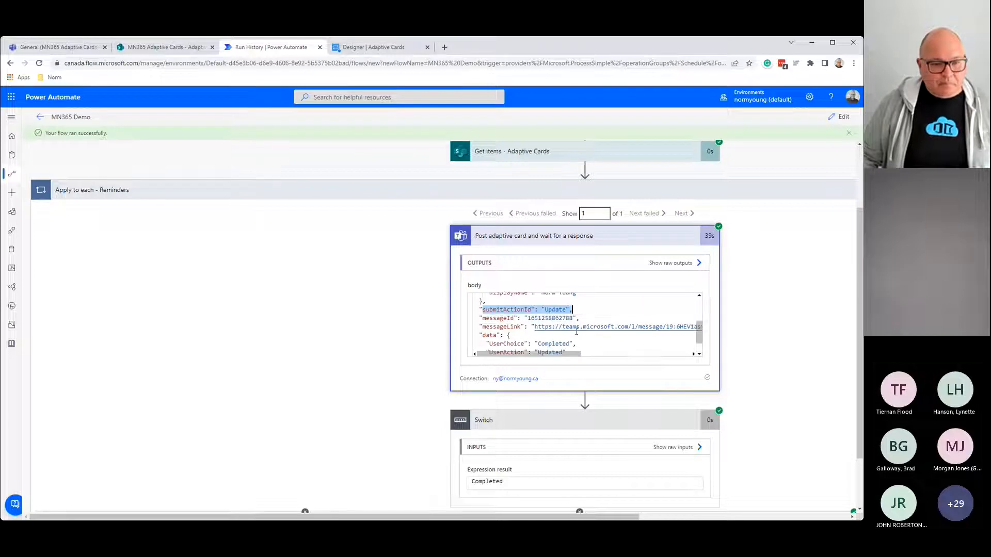
scroll(511, 325, "down", 2)
left_click_drag(490, 322, 577, 322)
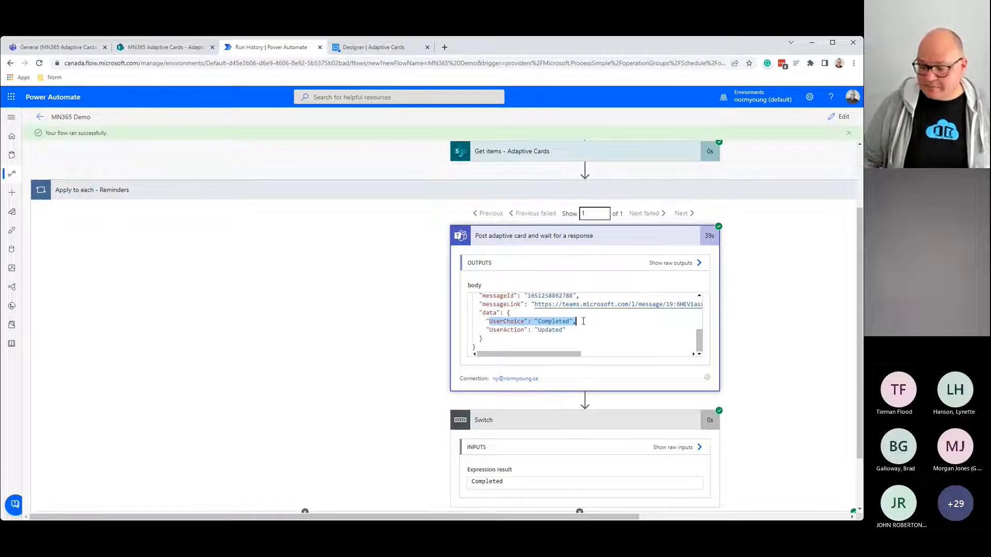
scroll(564, 395, "down", 2)
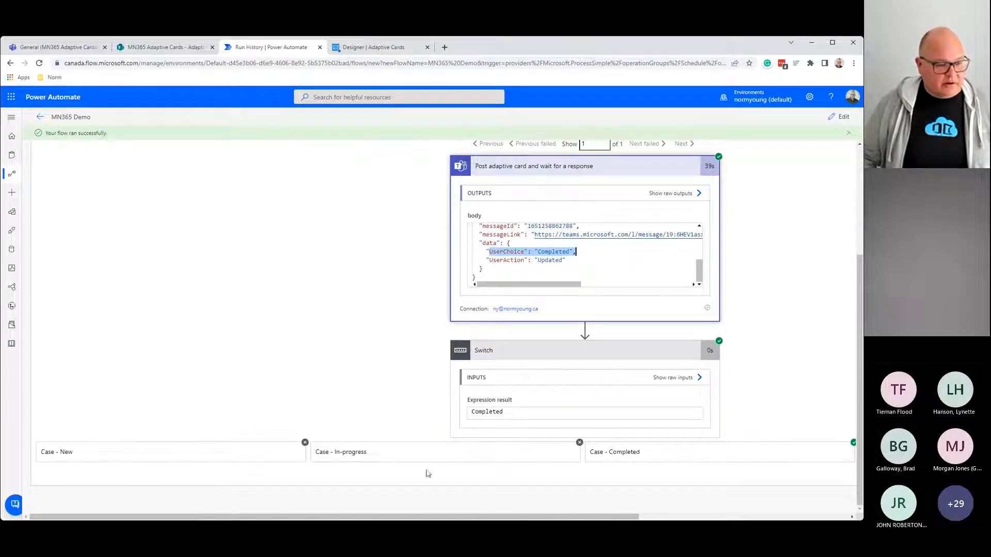
left_click_drag(422, 518, 631, 517)
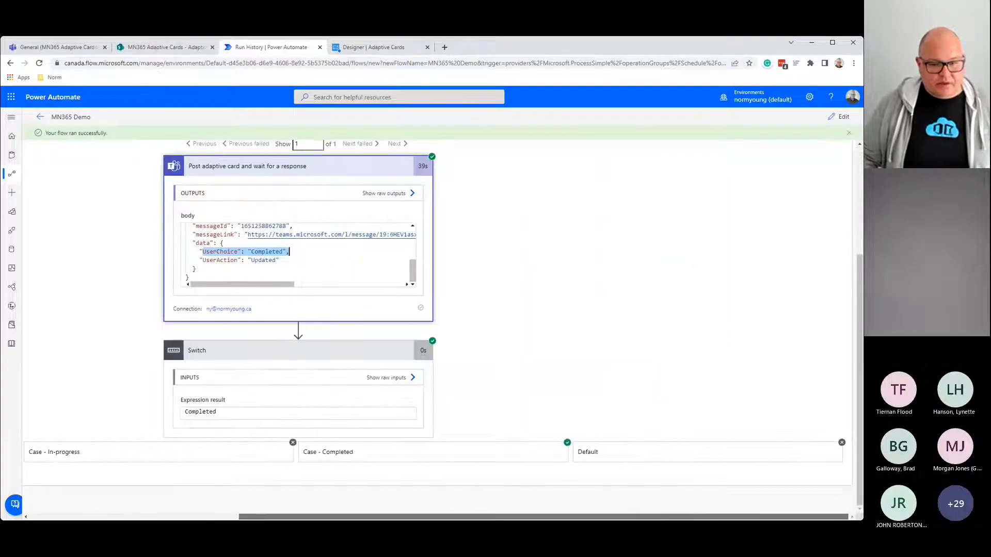
Step: Verify Update item - Completed sent Status Value Completed, then view the SharePoint Adaptive Cards list
left_click(348, 454)
scroll(349, 456, "down", 1)
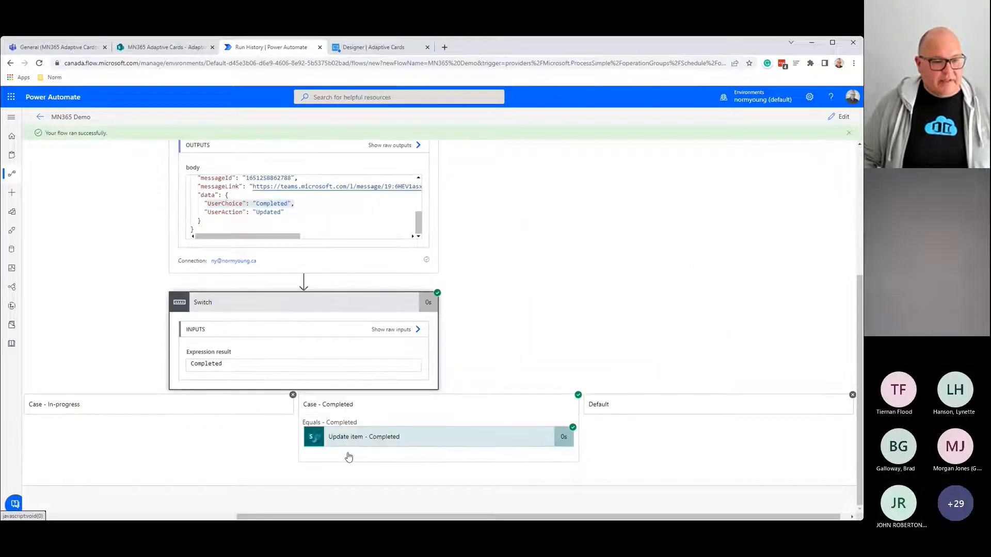
left_click(413, 440)
scroll(398, 463, "down", 5)
scroll(397, 461, "down", 3)
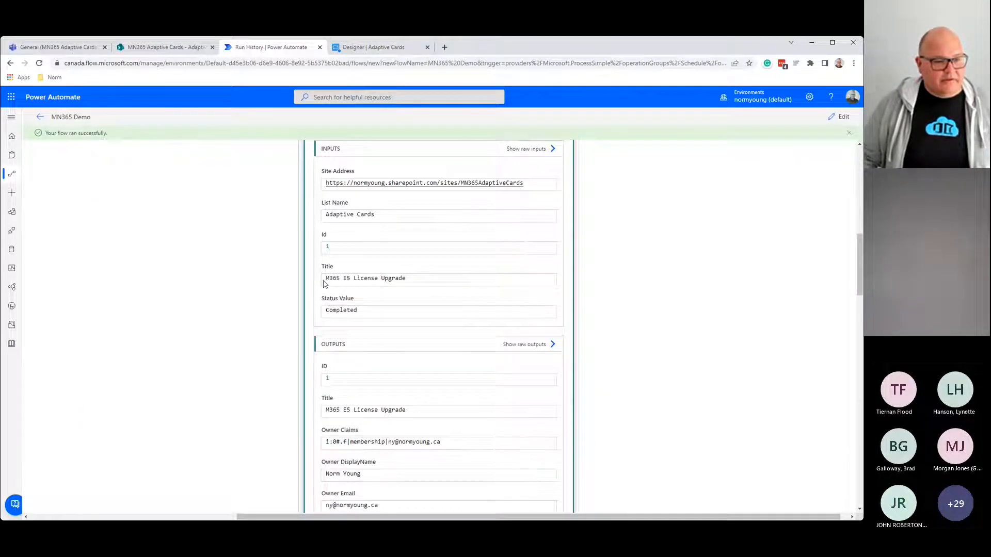
left_click_drag(376, 316, 317, 319)
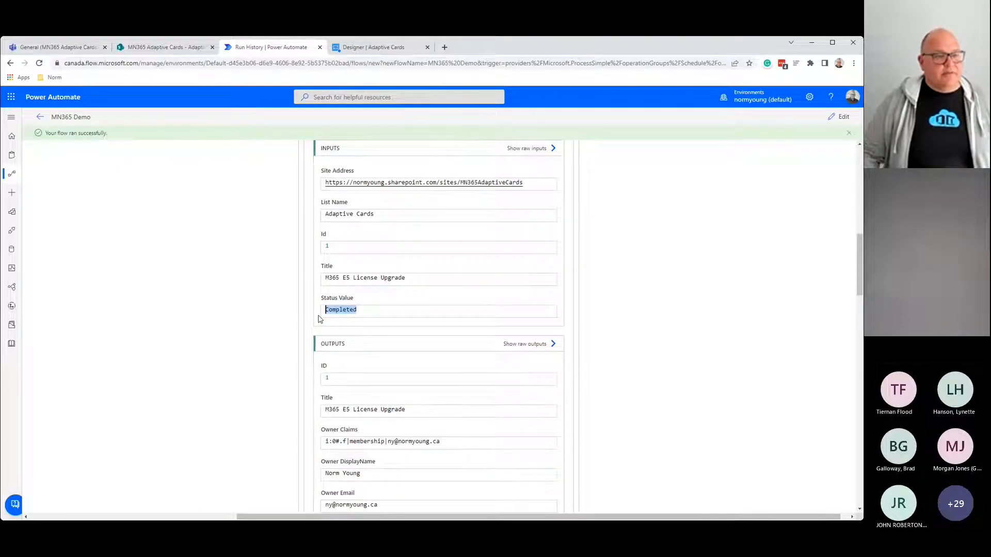
left_click(158, 47)
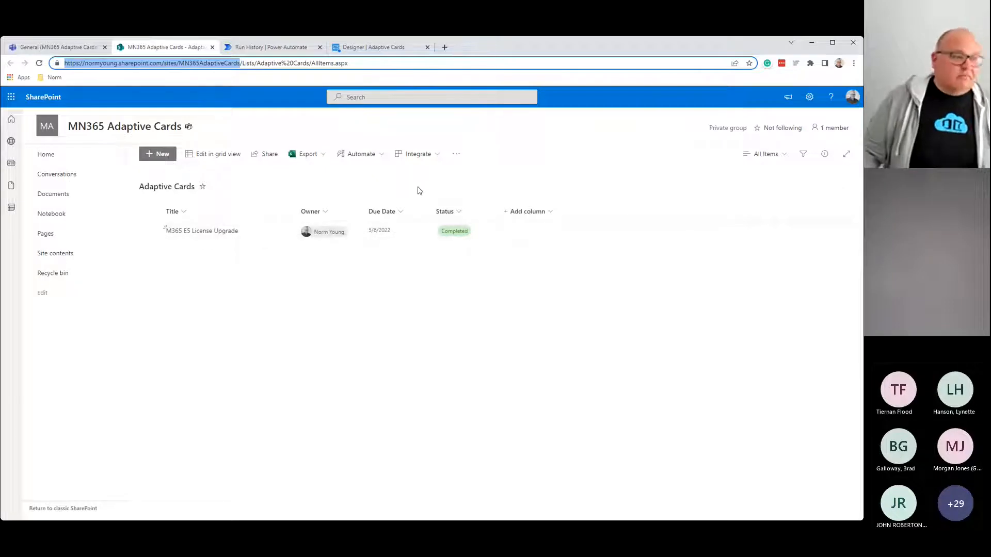
Step: Return briefly to the flow run details, then to the Adaptive Cards Designer
left_click(287, 51)
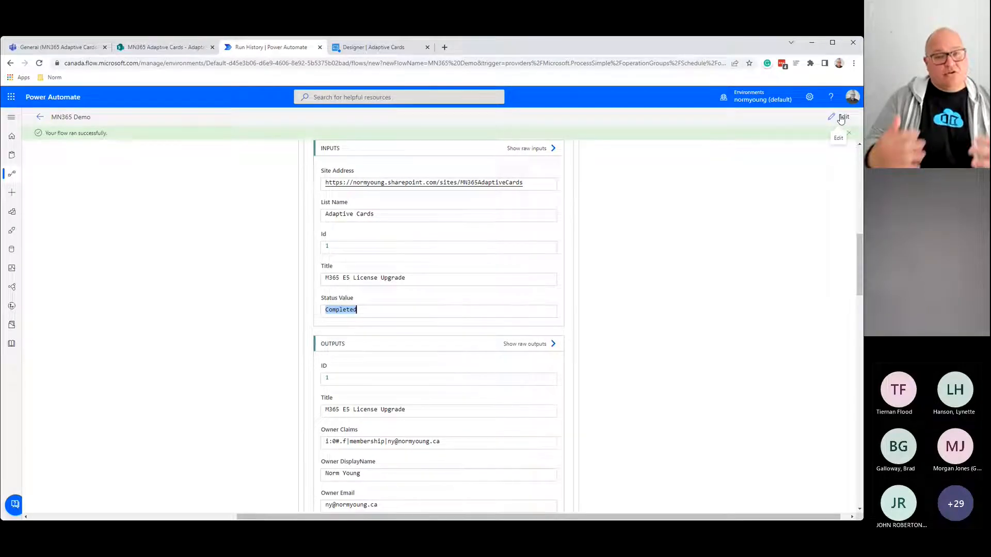
left_click(421, 48)
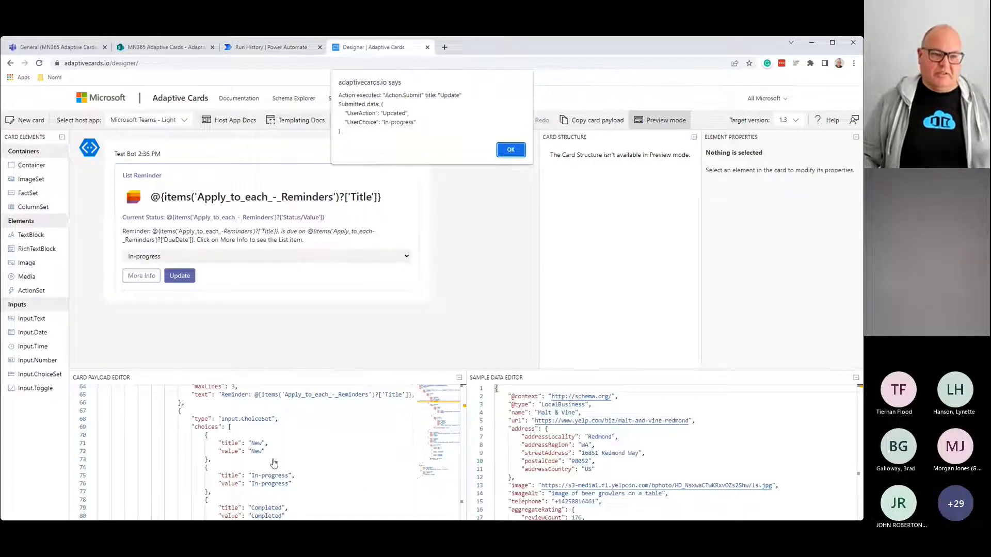
Step: Dismiss the submitted-data alert, scroll the card payload, and go back to the run details
key("Return")
scroll(295, 456, "down", 3)
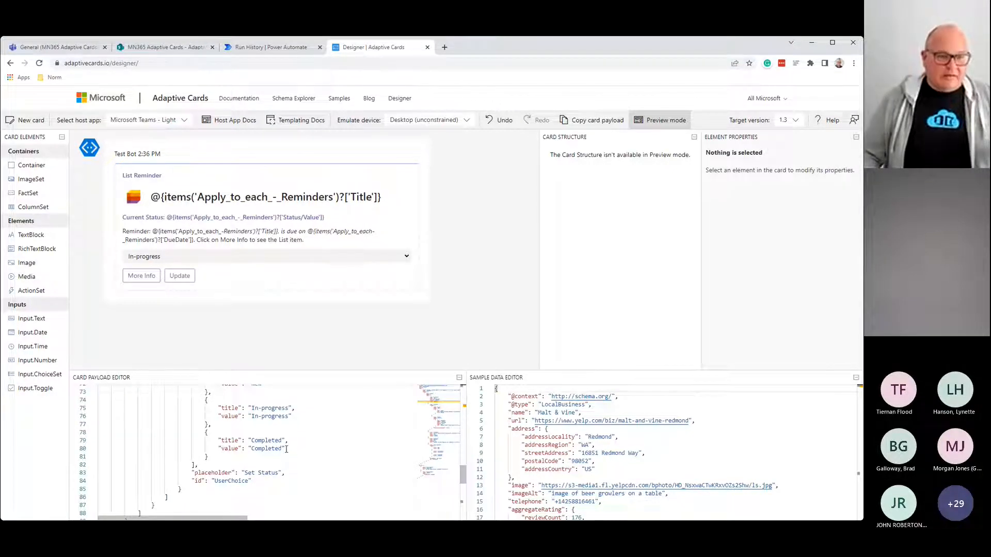
left_click(249, 48)
Step: Collapse the Post adaptive card and Switch step details in the test run view
scroll(294, 356, "up", 4)
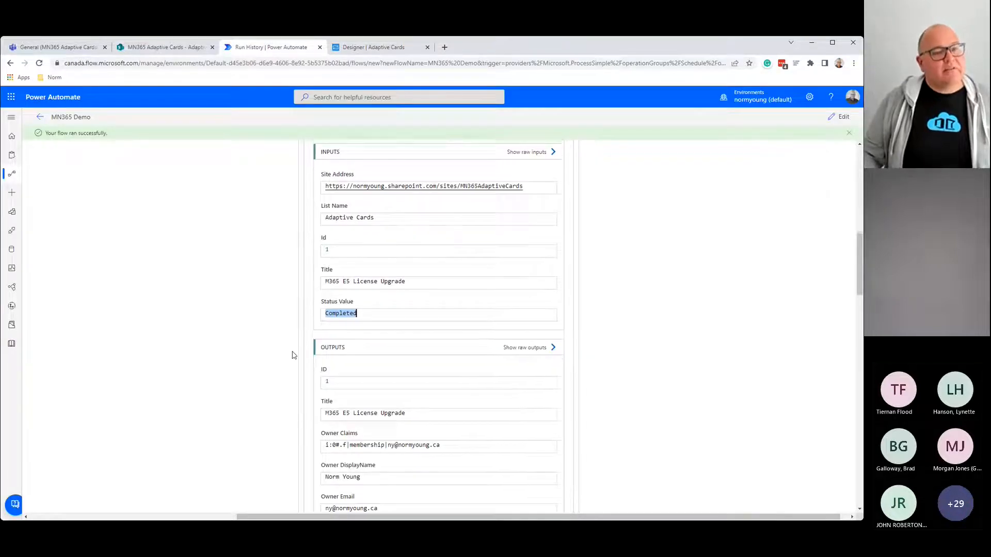
scroll(294, 364, "up", 2)
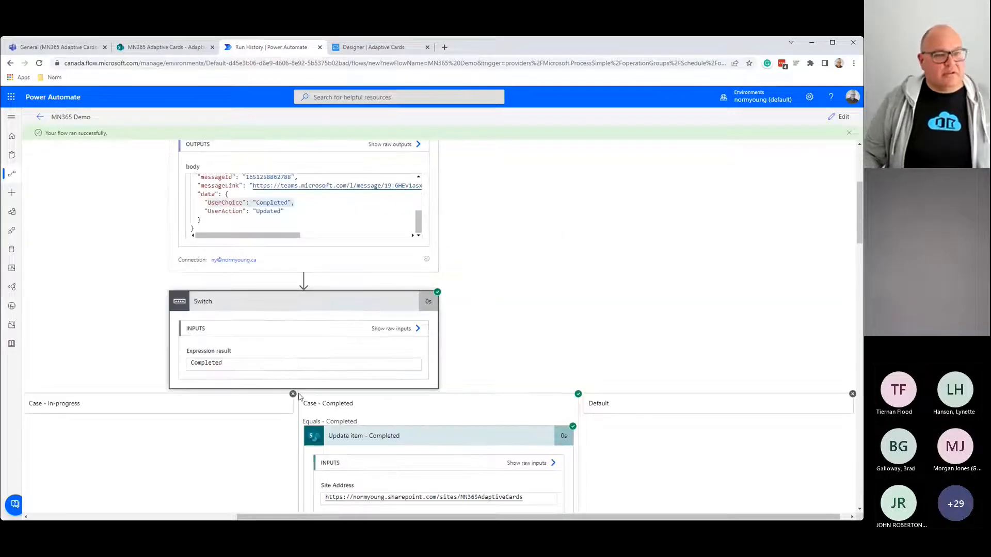
scroll(300, 397, "up", 3)
left_click(327, 254)
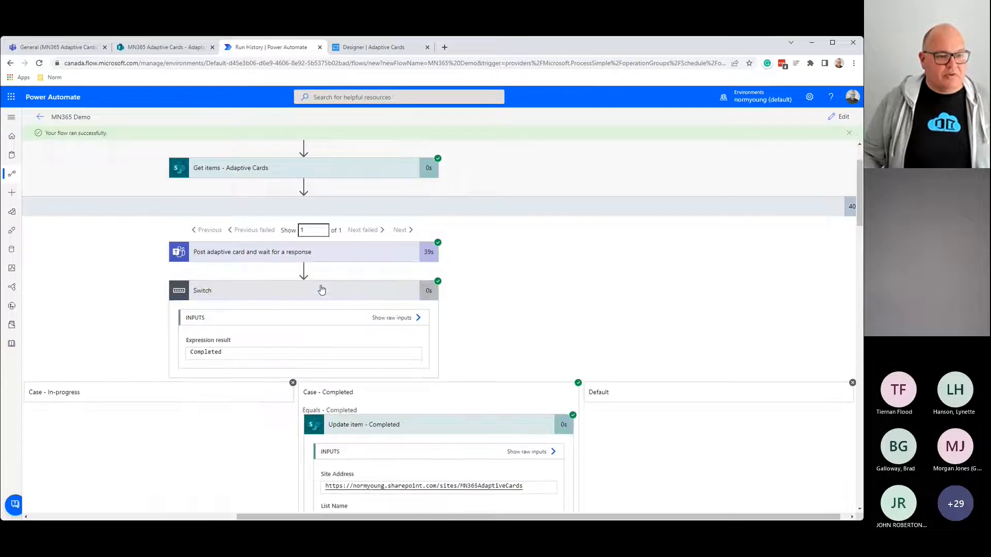
left_click(321, 289)
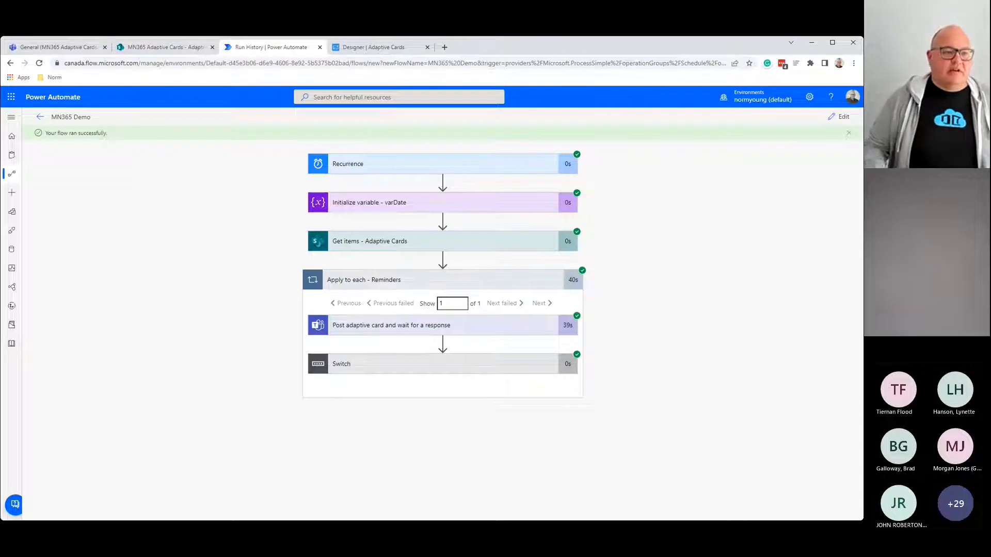
Step: In edit mode, insert an Initialize variable action after Initialize variable - varDate
left_click(843, 117)
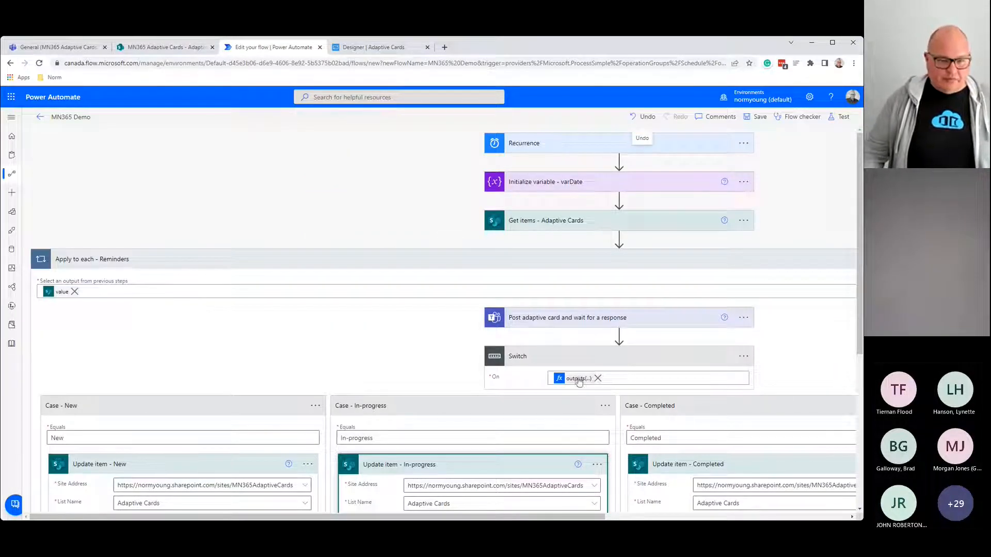
left_click(699, 264)
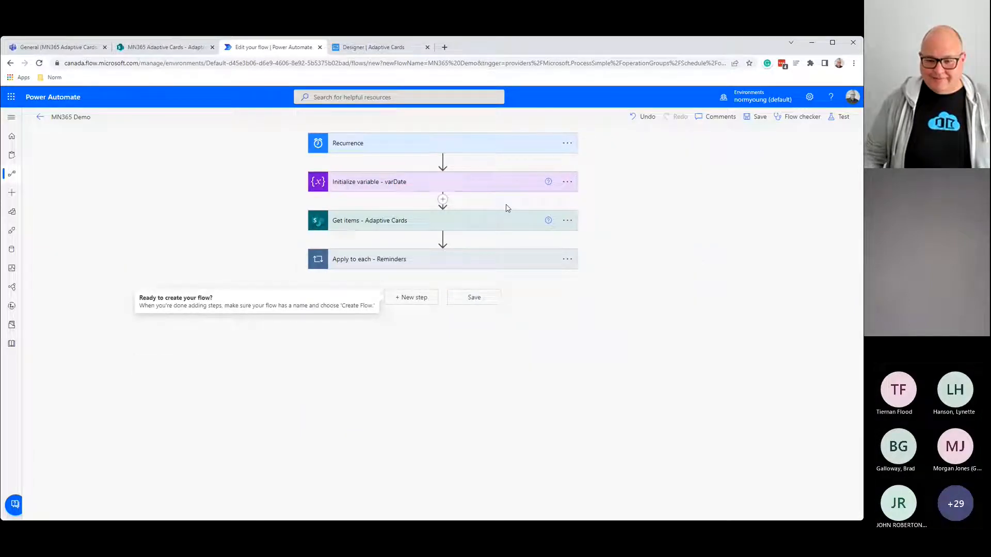
left_click(443, 199)
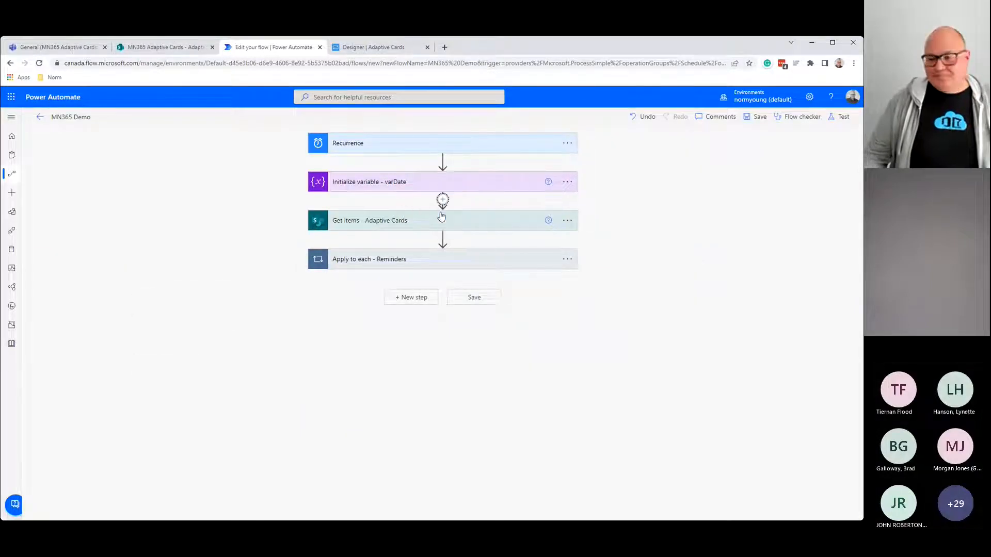
type("va")
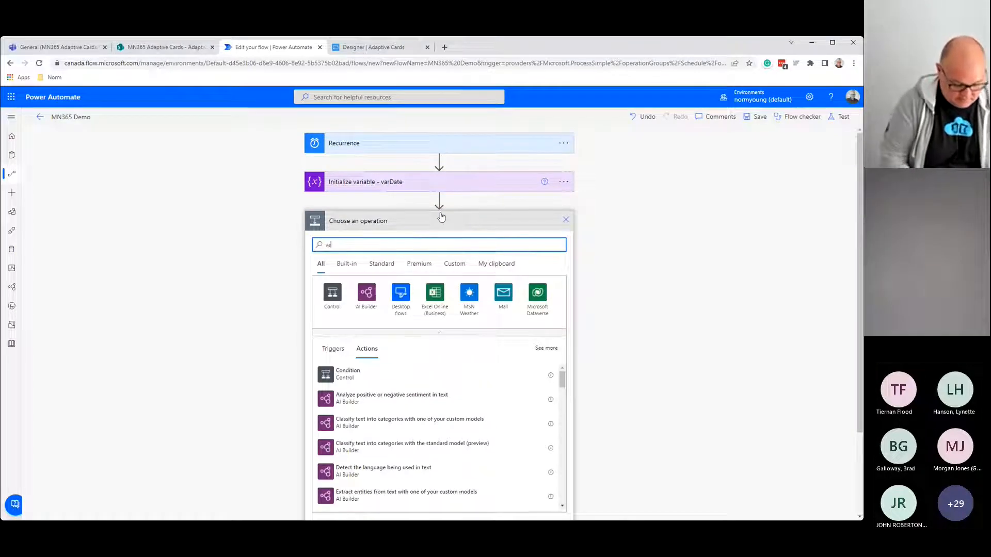
type("riable")
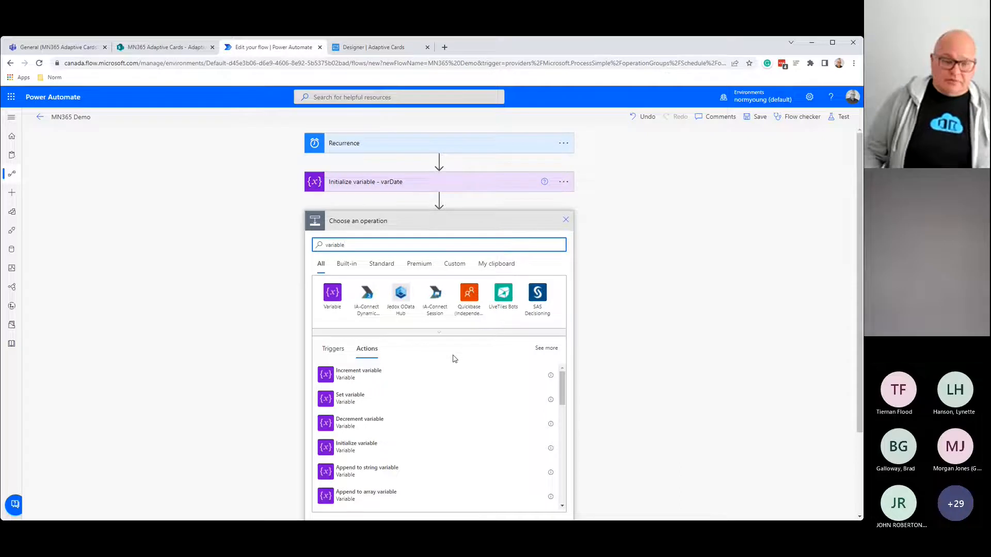
left_click(367, 447)
left_click(567, 220)
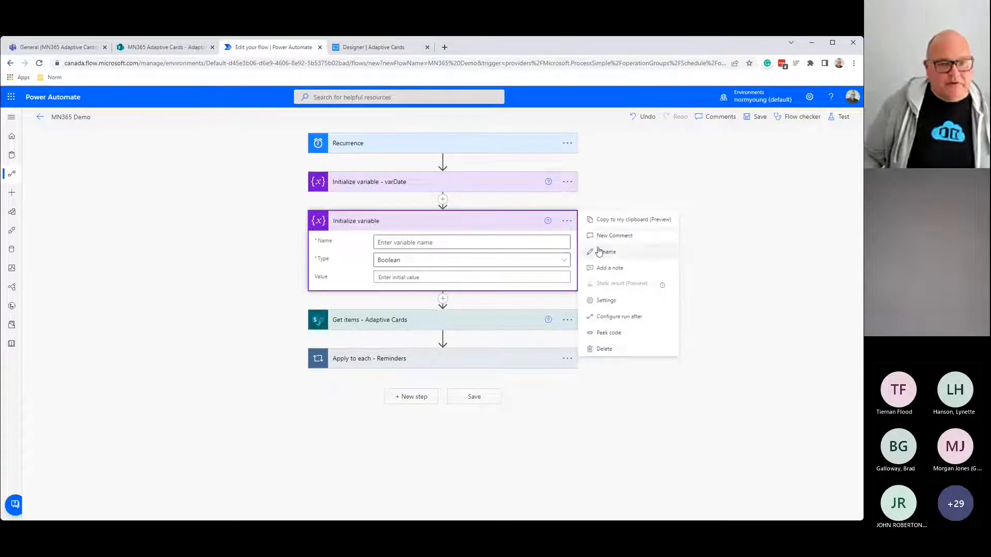
left_click(601, 250)
Step: Title the action 'Initialize variable - varDebug' and make it a String variable
left_click(437, 220)
type("-")
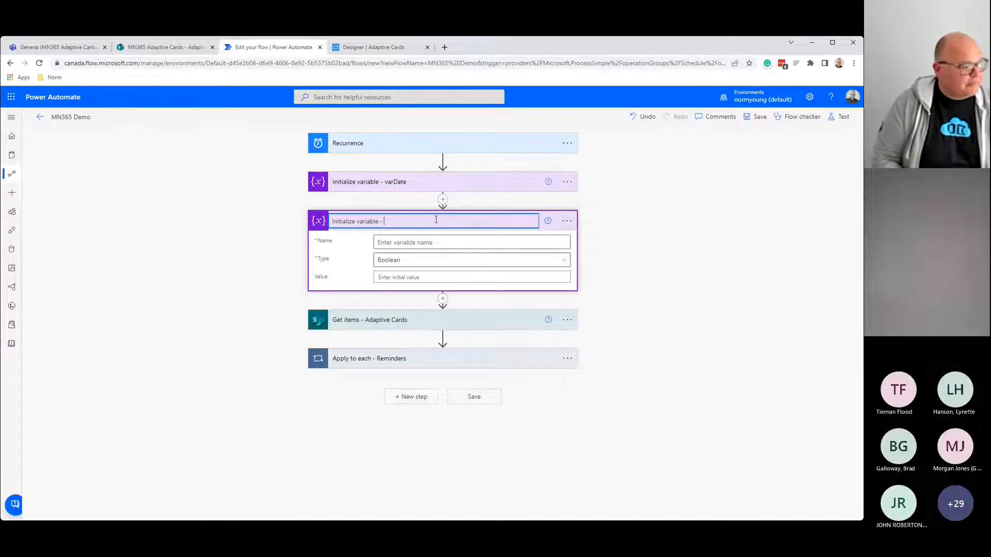
type("var")
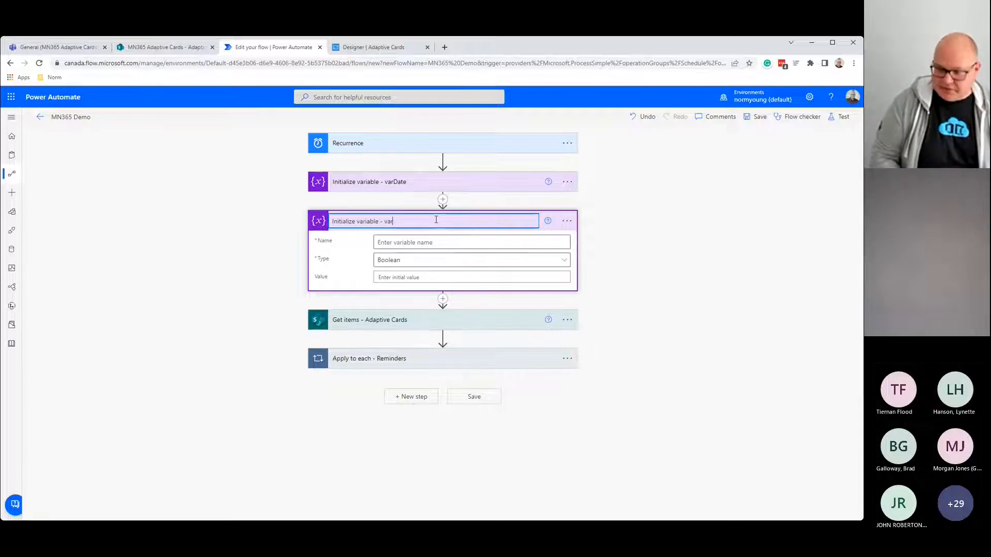
type("Debug")
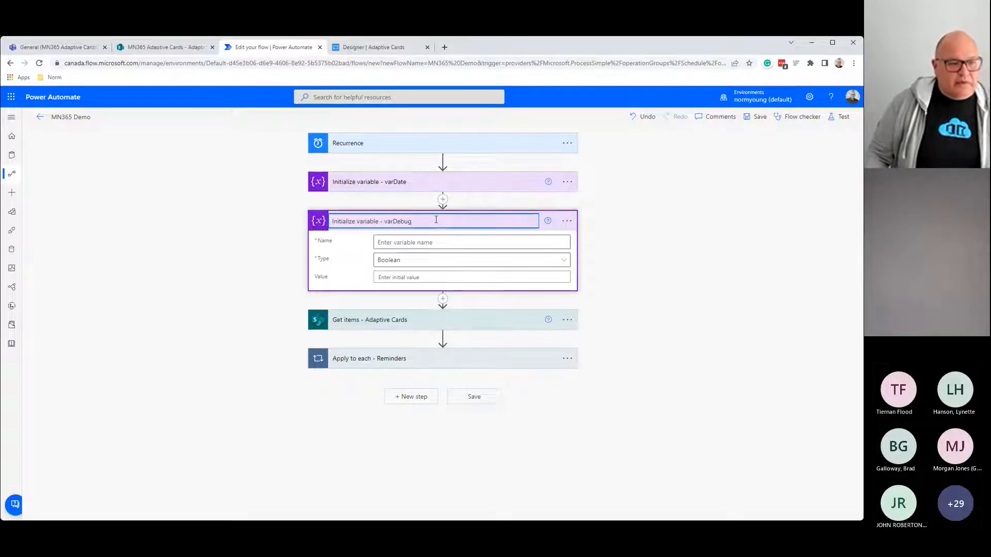
left_click(425, 241)
type("varDebug")
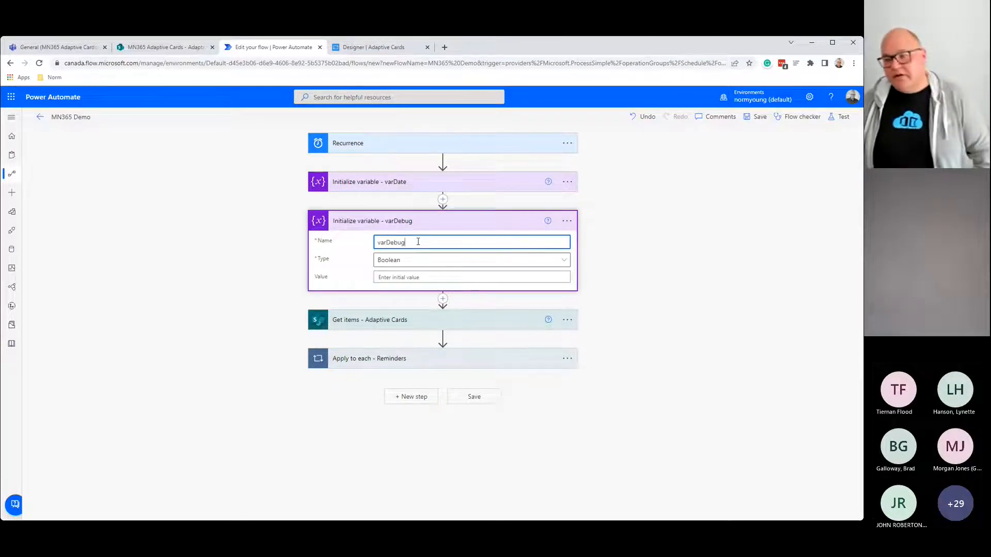
left_click(442, 260)
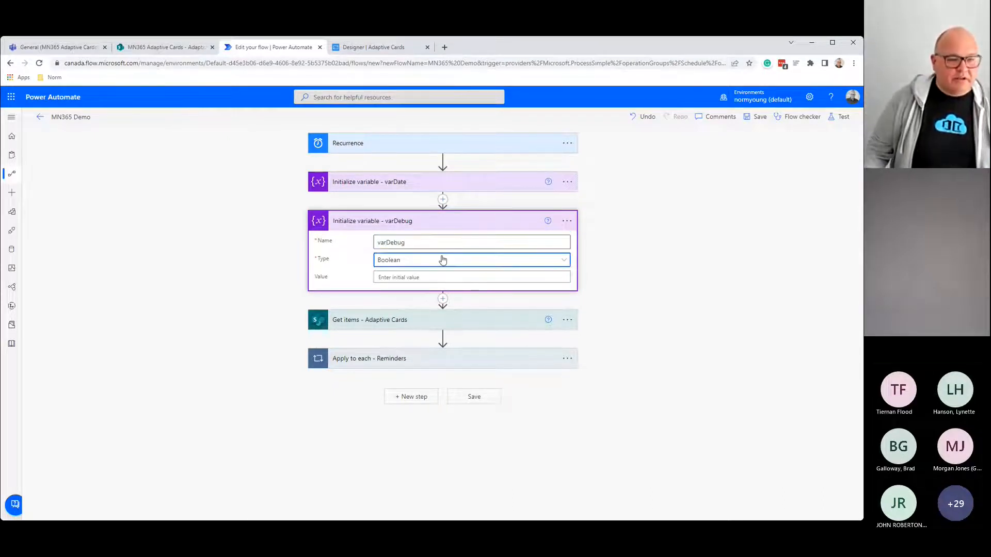
left_click(420, 388)
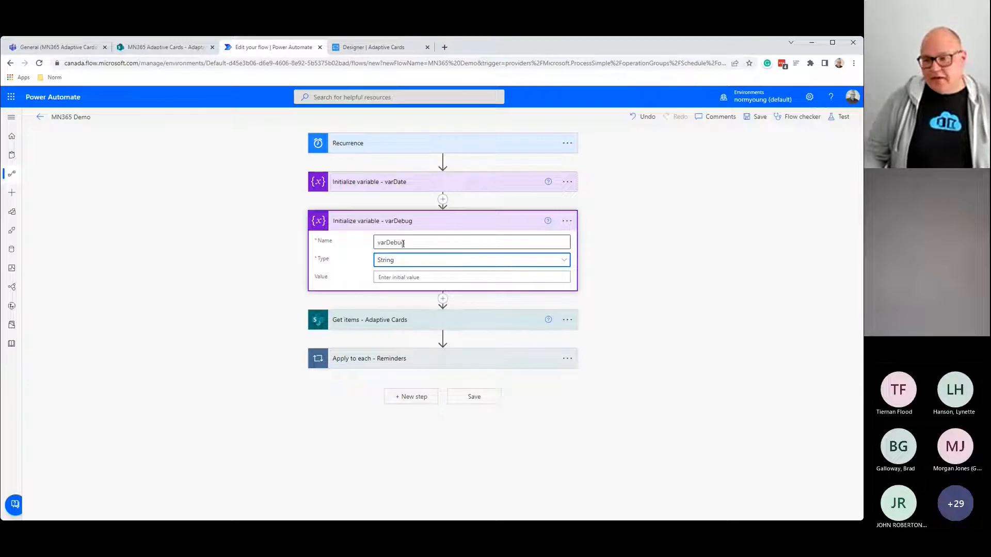
Step: Enter 'List of action names and statues:' plus blank lines as the initial value, then collapse the card
left_click(411, 277)
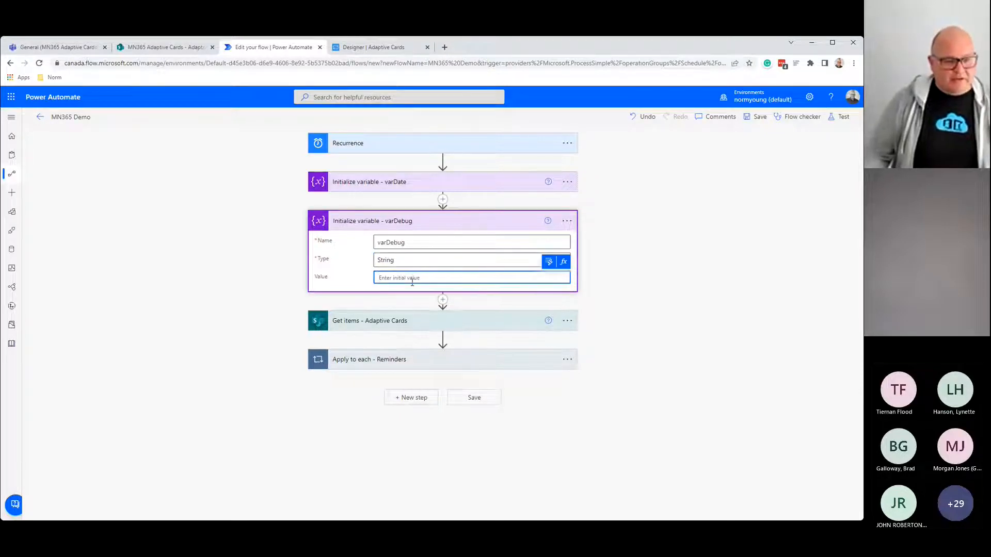
key("ctrl+plus")
key("ctrl+plus")
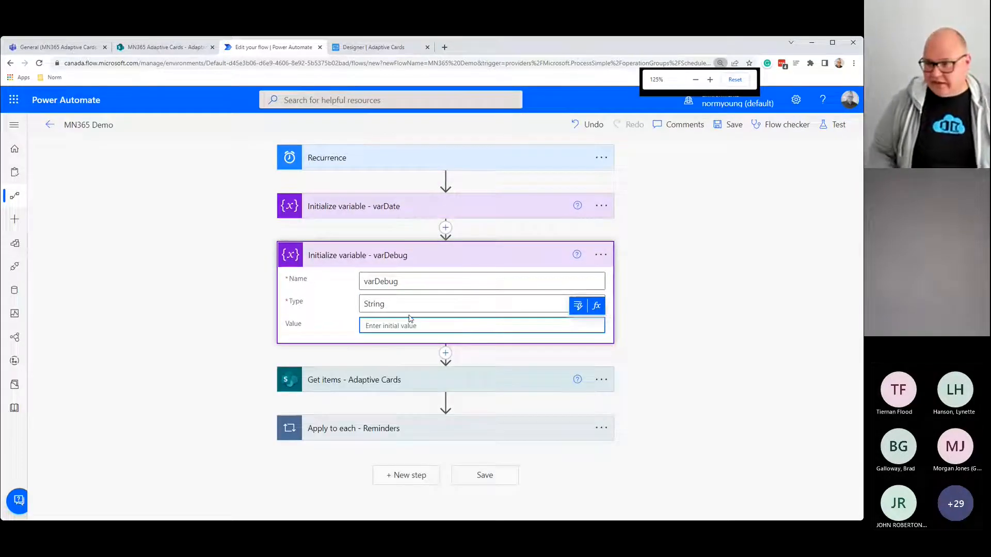
type("List")
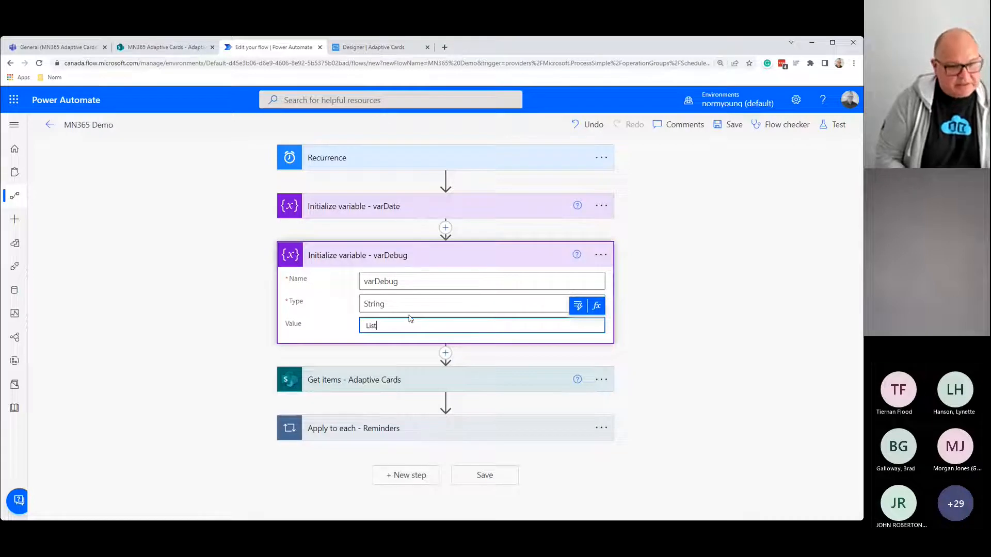
type(" of action n")
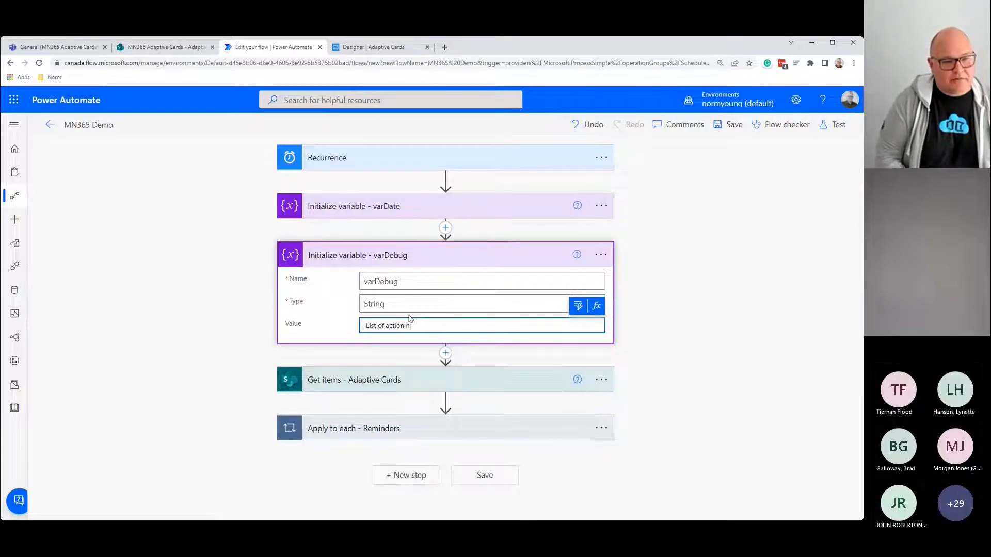
type("ames and sta")
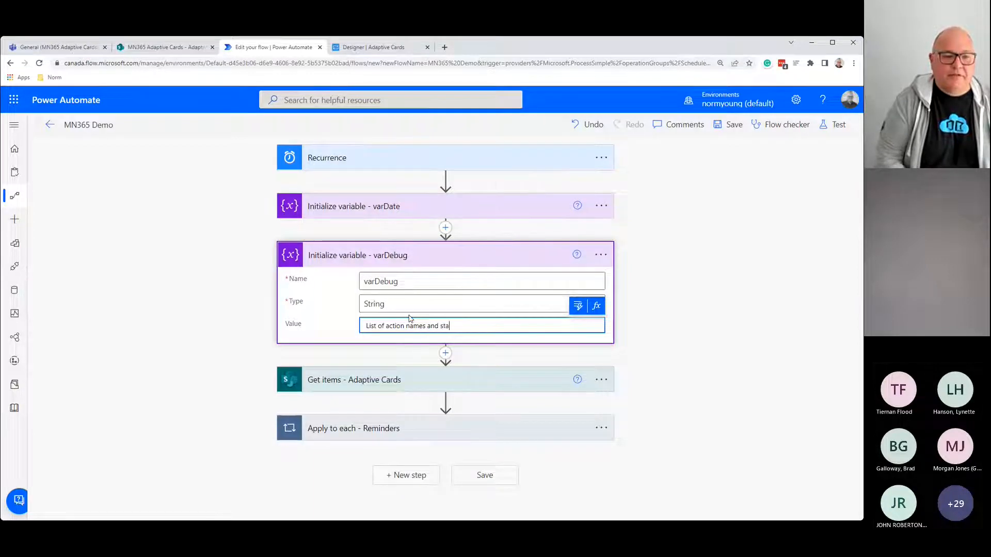
type("tues")
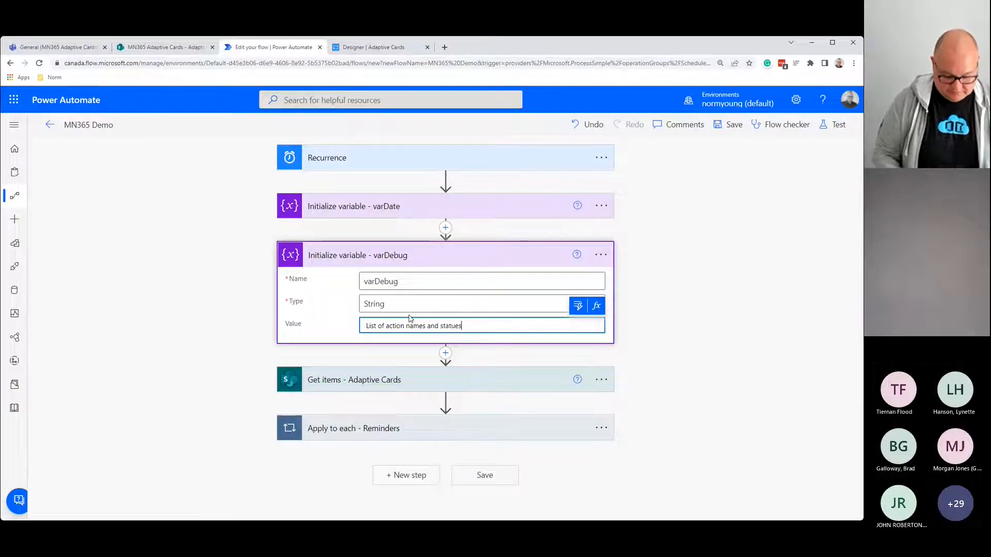
type(":")
key("Return")
key("Return")
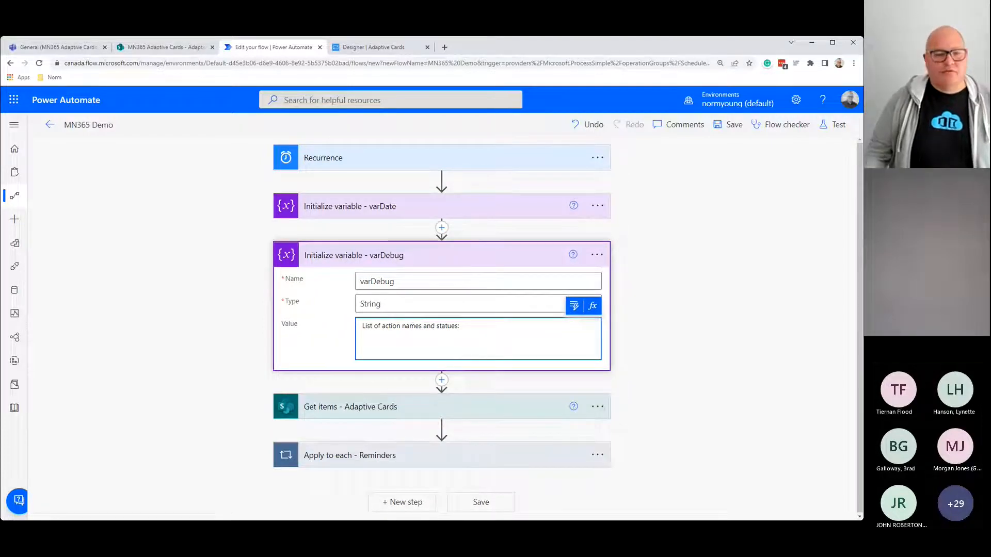
left_click(448, 258)
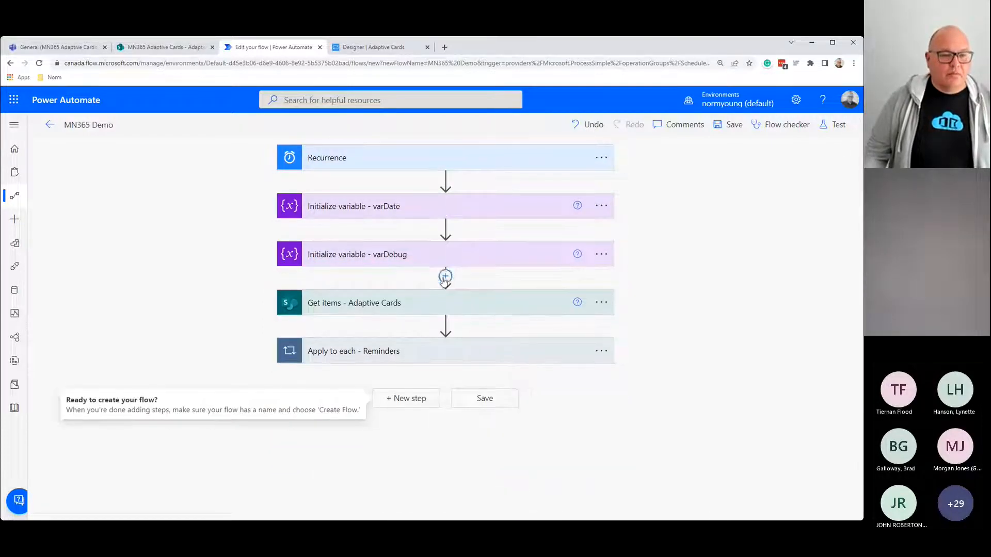
left_click(445, 277)
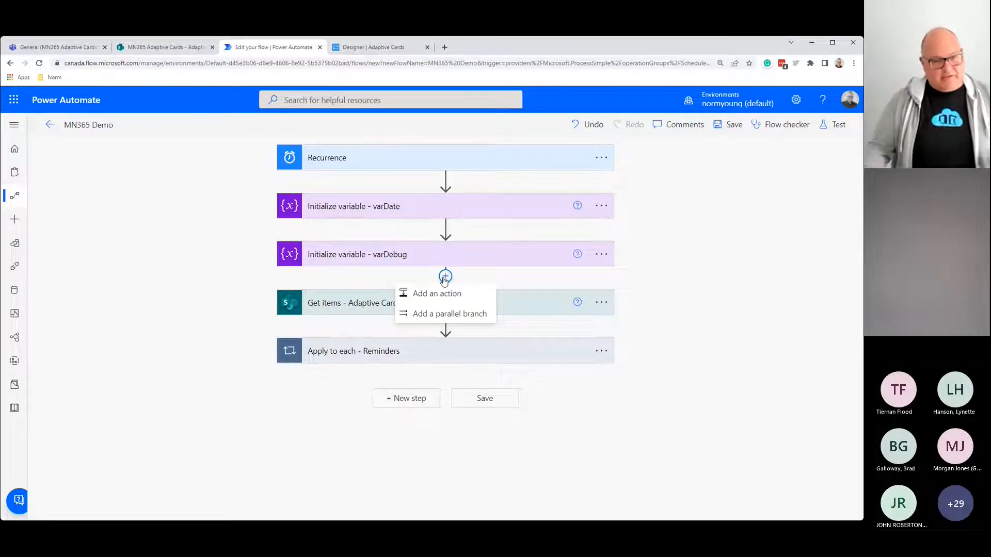
Step: Add a Scope action after varDebug and rename it 'Scope - Try'
left_click(428, 292)
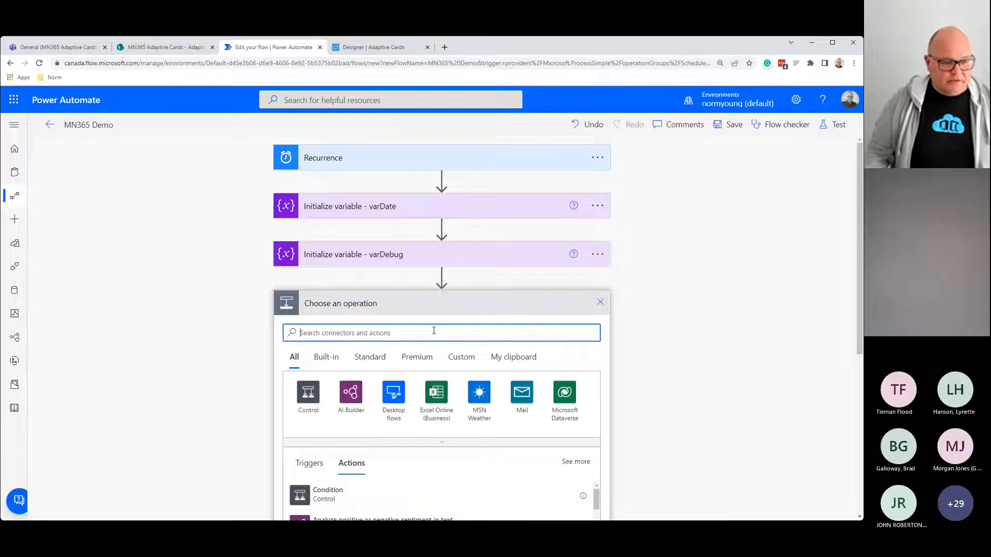
type("scope")
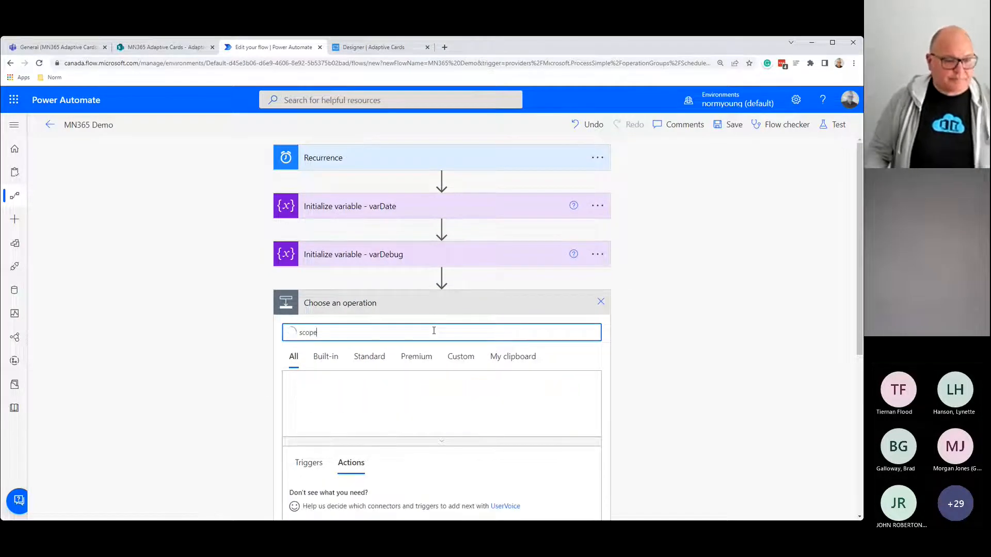
left_click(333, 496)
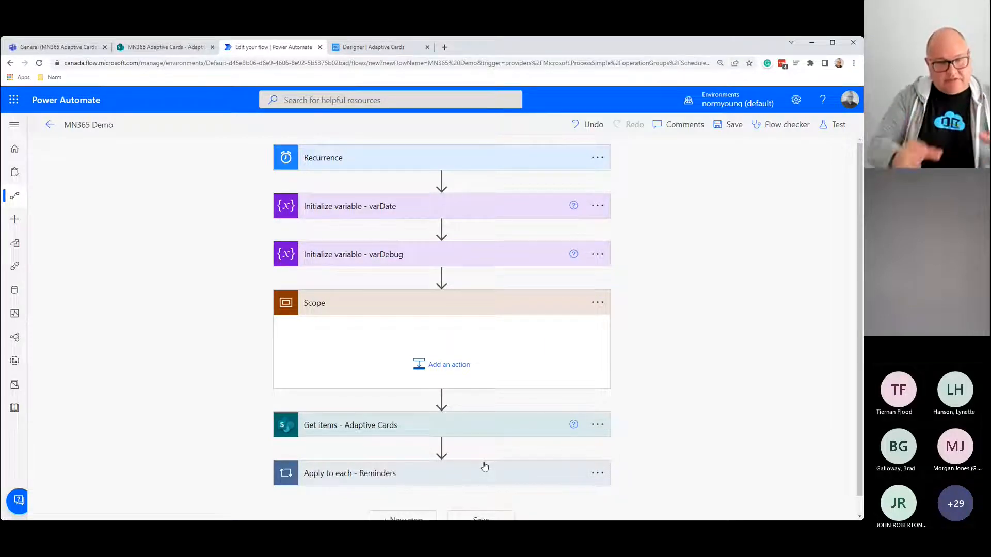
left_click(591, 304)
left_click(635, 341)
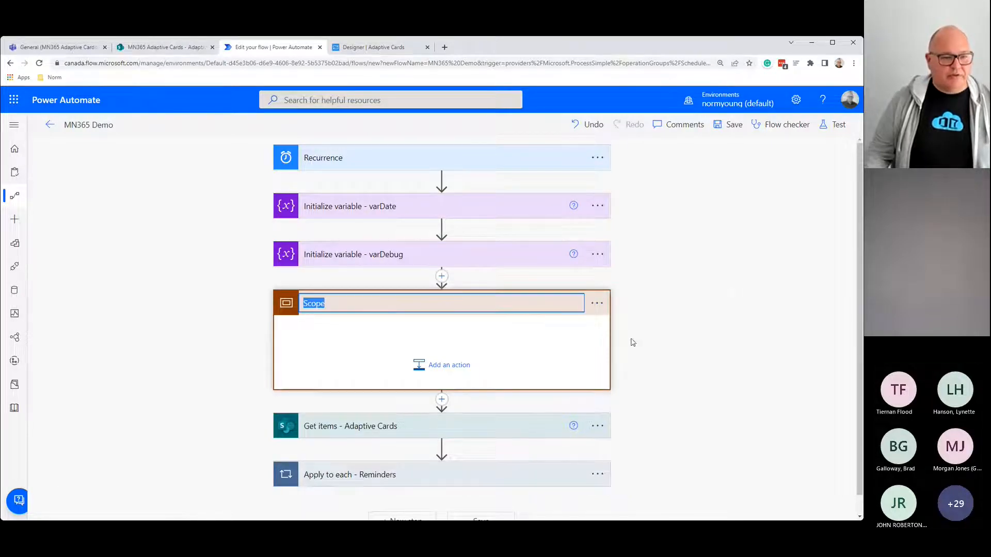
left_click(388, 303)
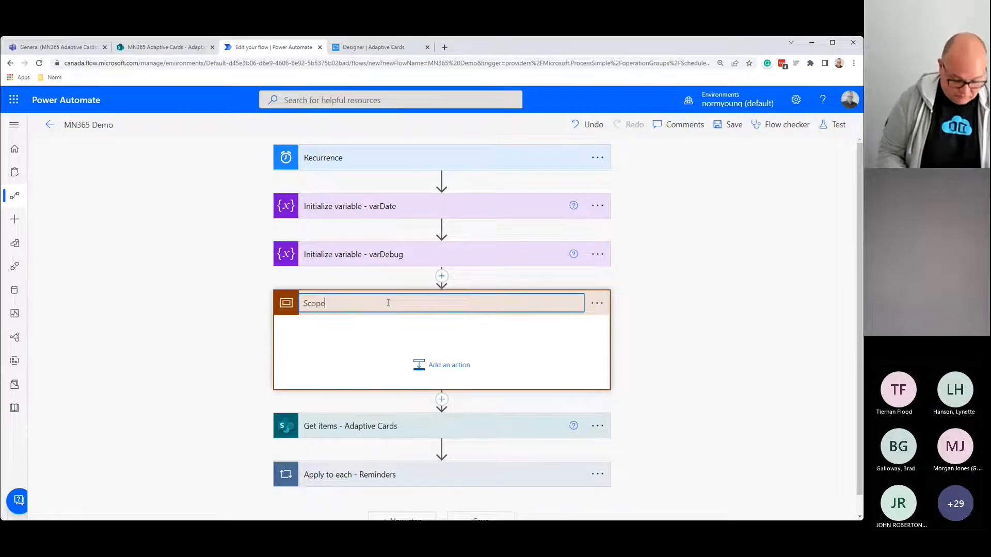
type("- Try")
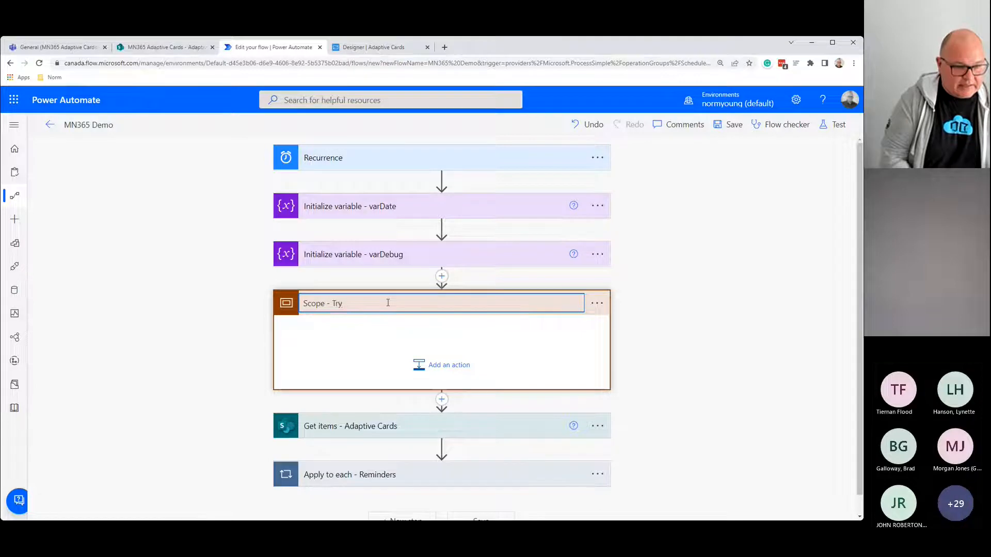
key("Return")
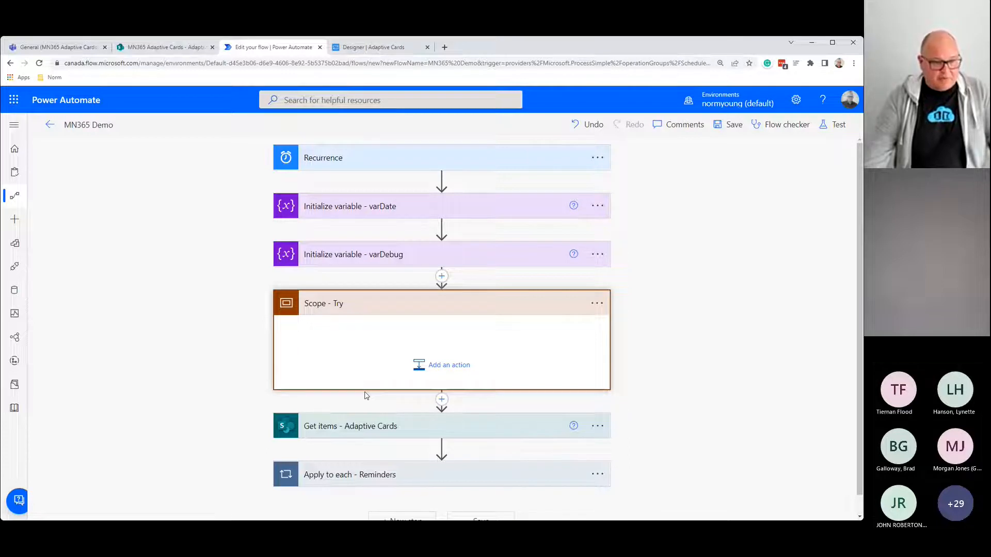
Step: Drag Get items - Adaptive Cards and Apply to each - Reminders into Scope - Try
left_click_drag(364, 425, 387, 338)
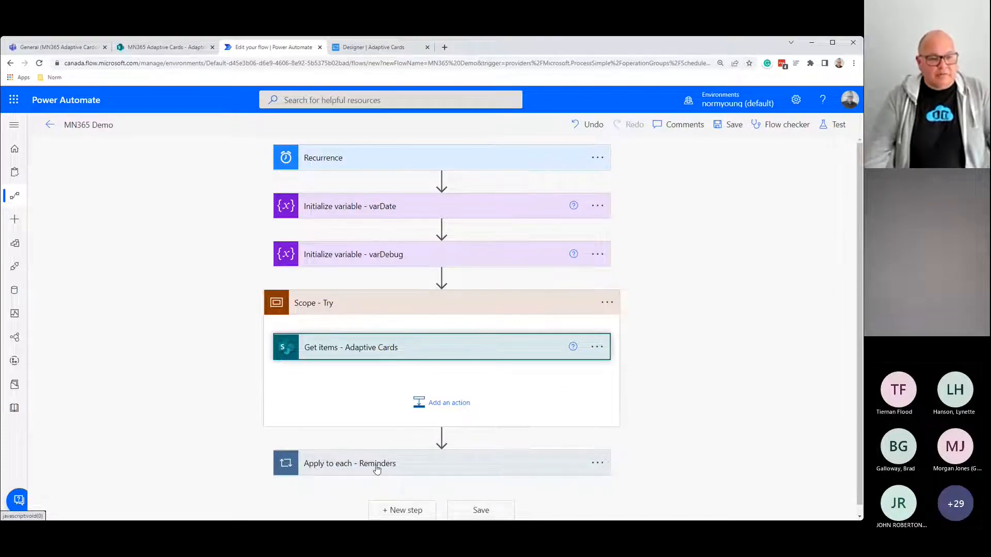
left_click_drag(377, 468, 388, 376)
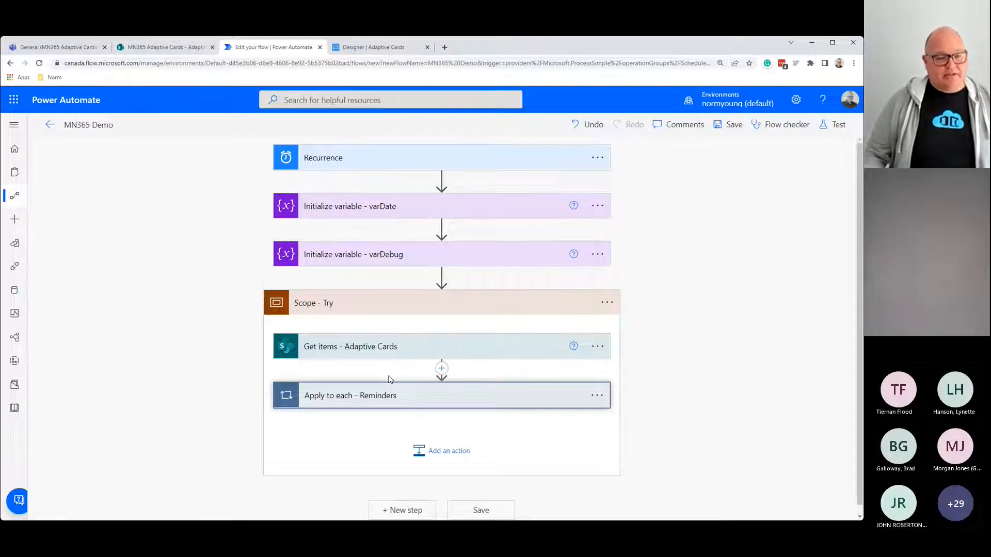
scroll(391, 380, "down", 1)
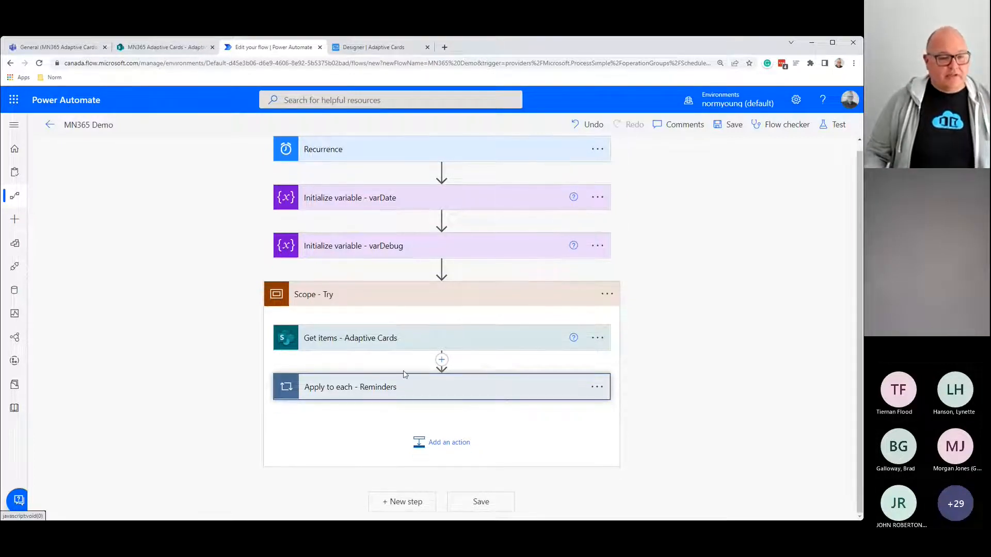
Step: Add a new Scope below Scope - Try and rename it 'Scope - Catch'
left_click(422, 504)
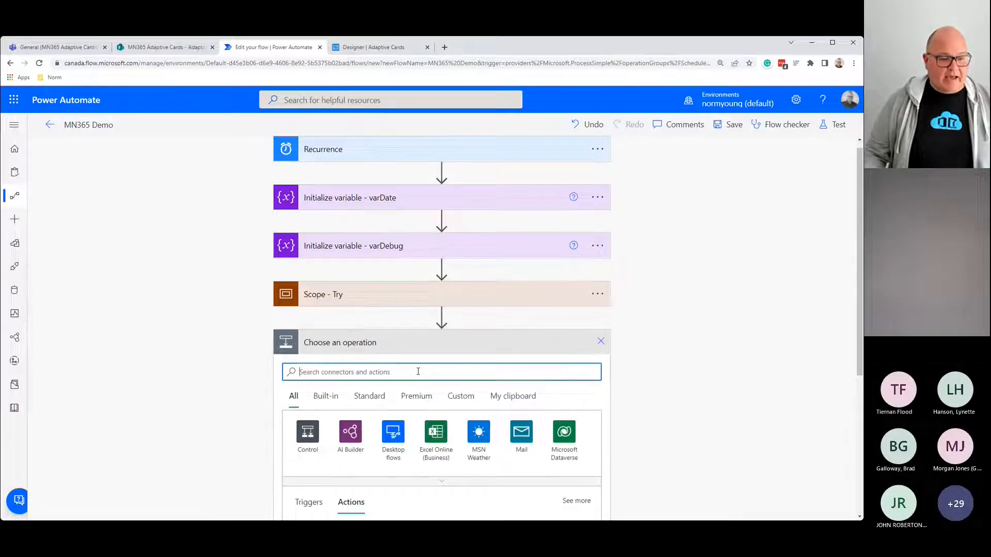
type("scope")
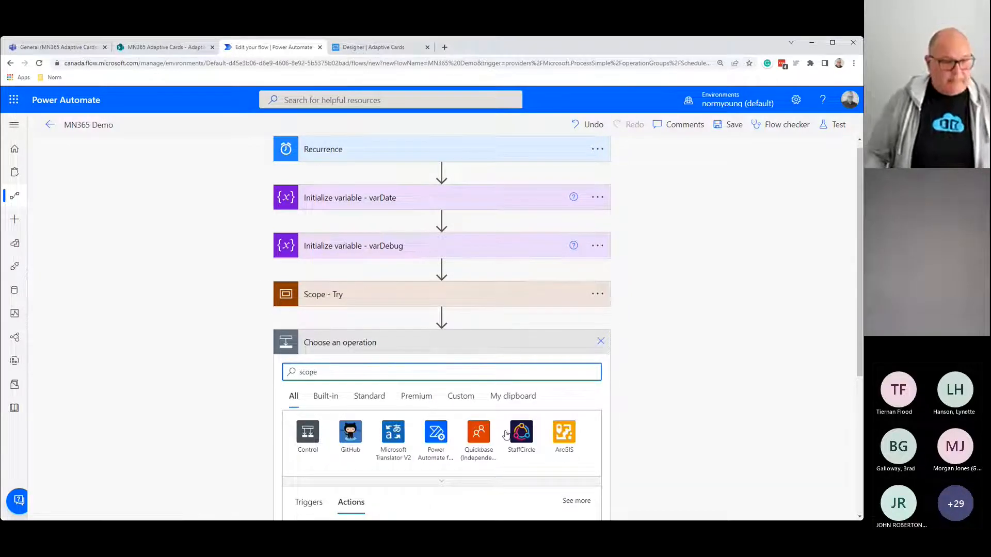
scroll(456, 449, "down", 1)
left_click(319, 490)
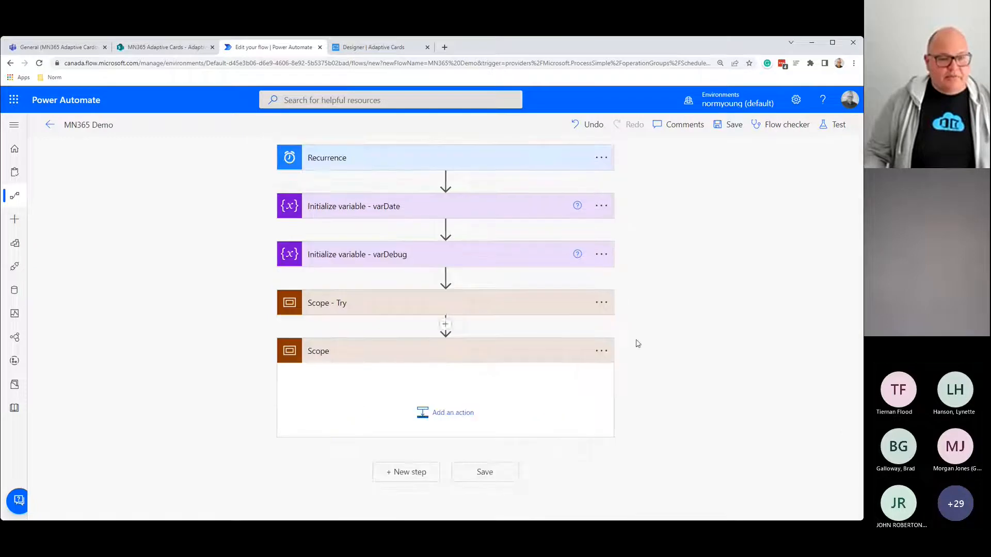
left_click(600, 352)
left_click(648, 386)
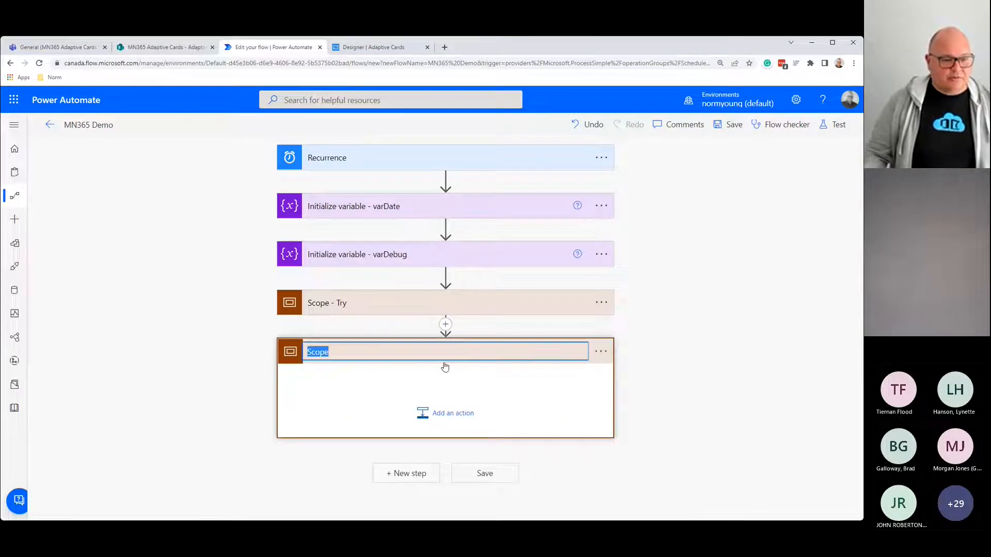
left_click(380, 353)
type("- Catch")
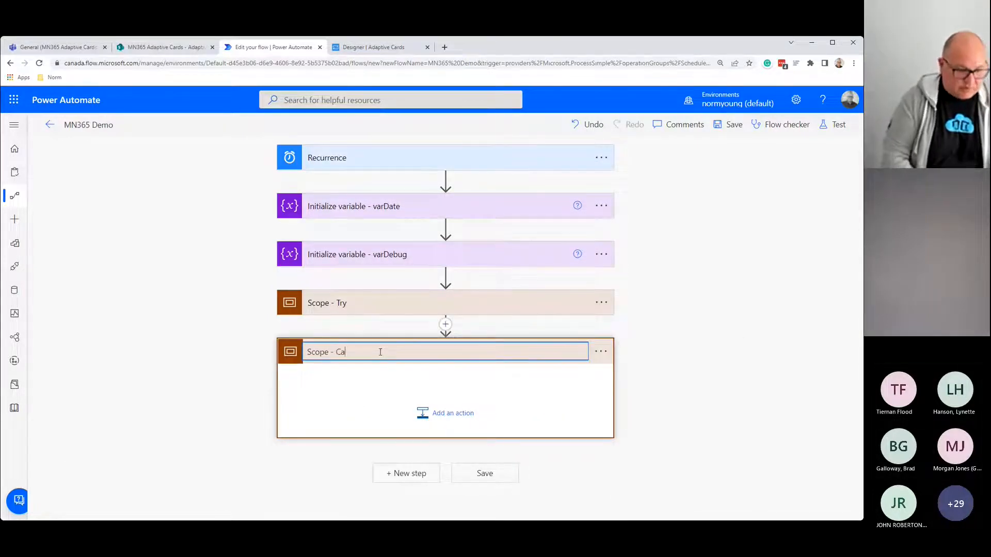
key("BackSpace")
key("BackSpace")
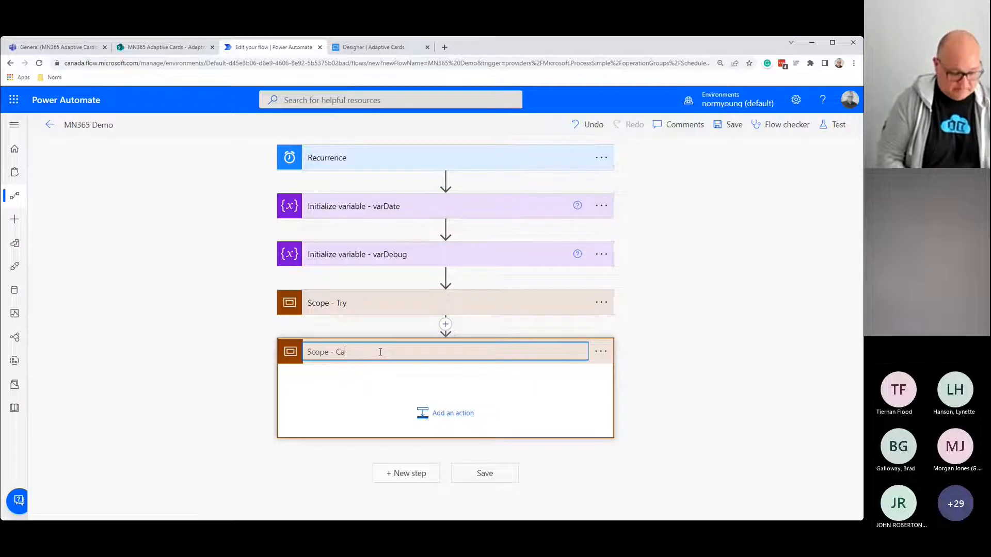
type("tch")
key("Return")
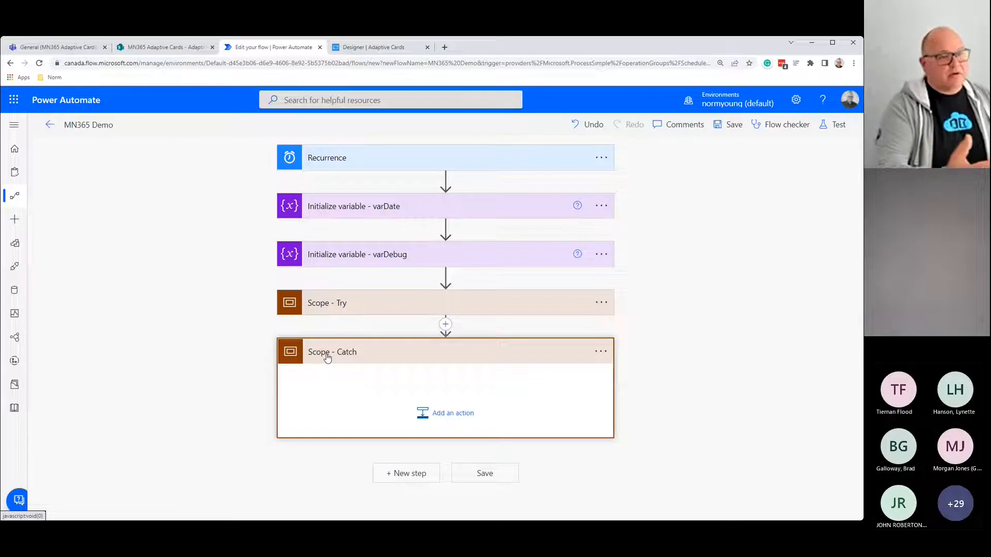
left_click(602, 353)
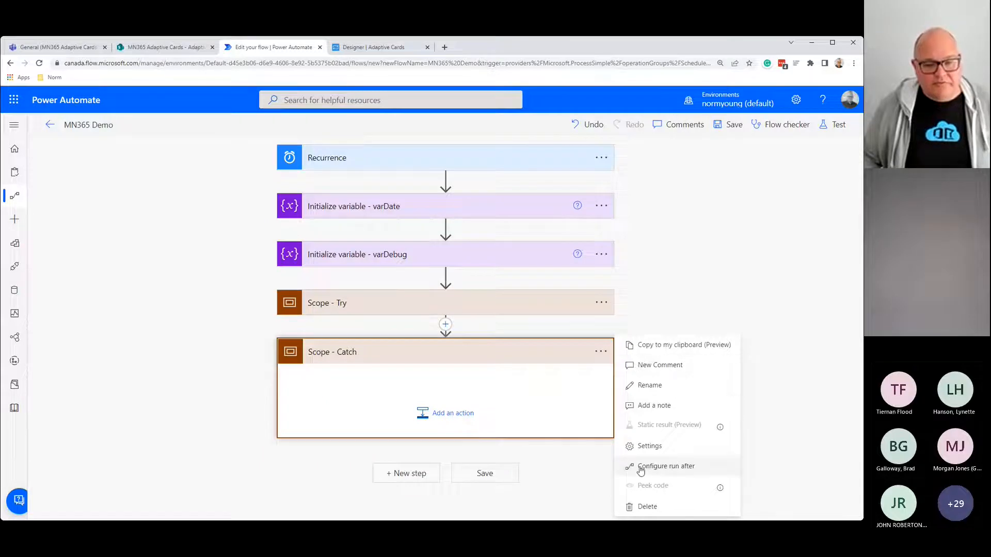
left_click(693, 467)
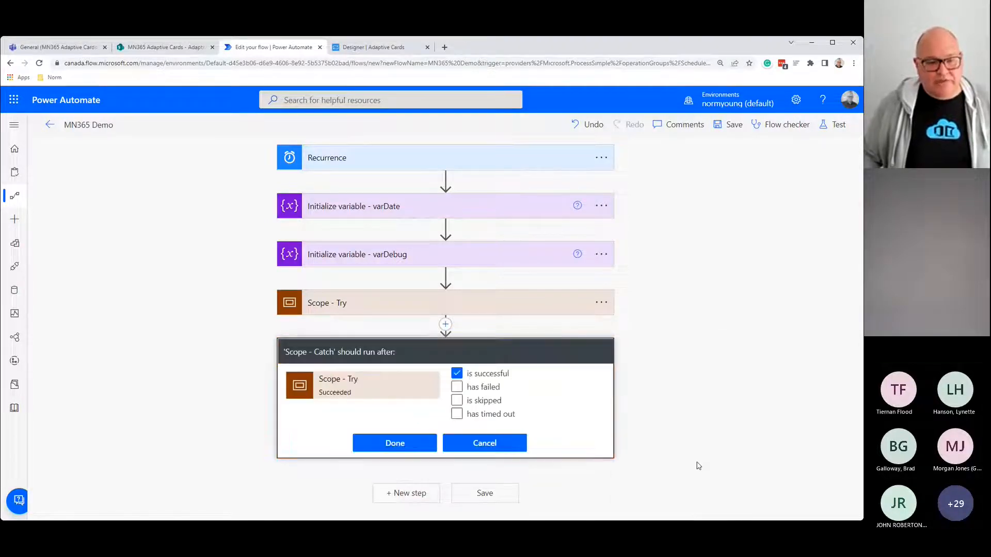
left_click(456, 387)
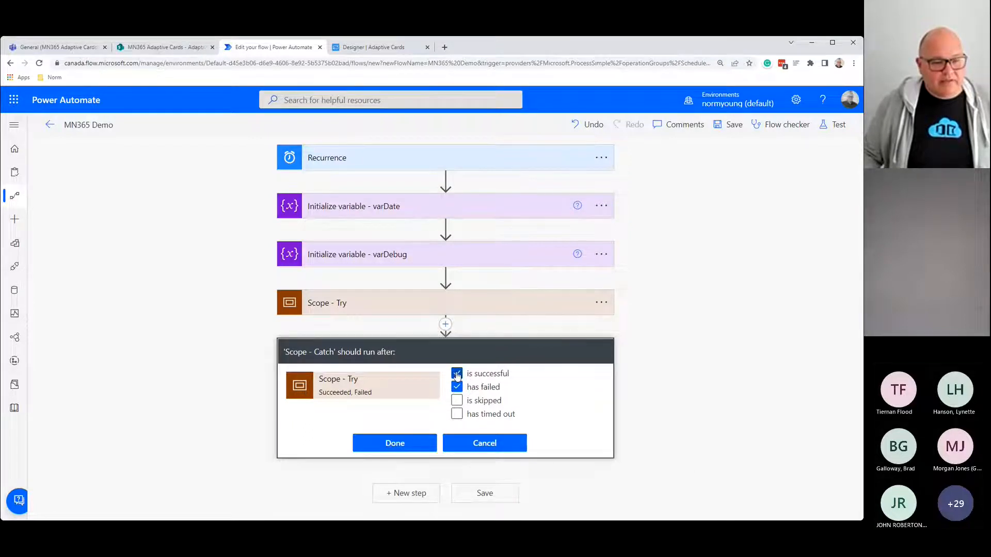
left_click(456, 374)
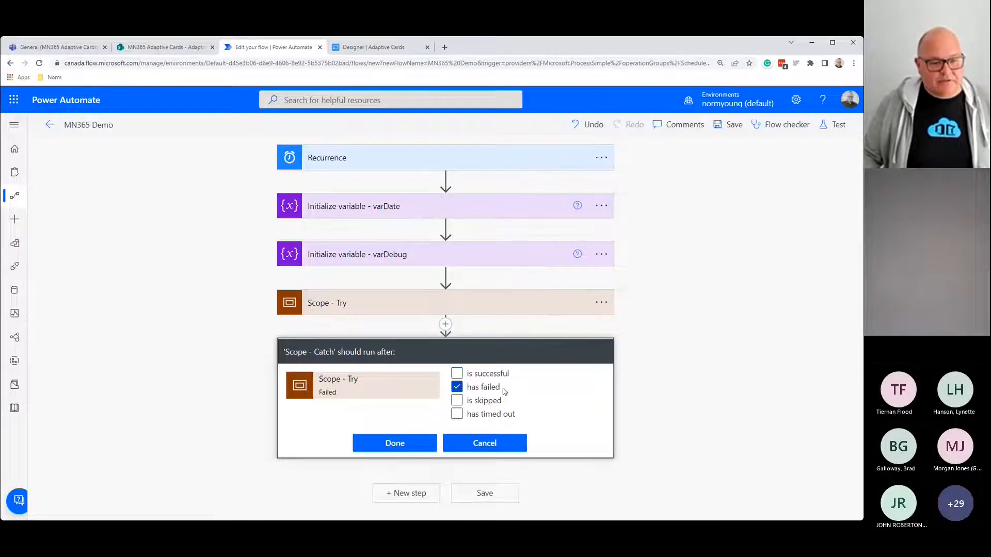
left_click(423, 442)
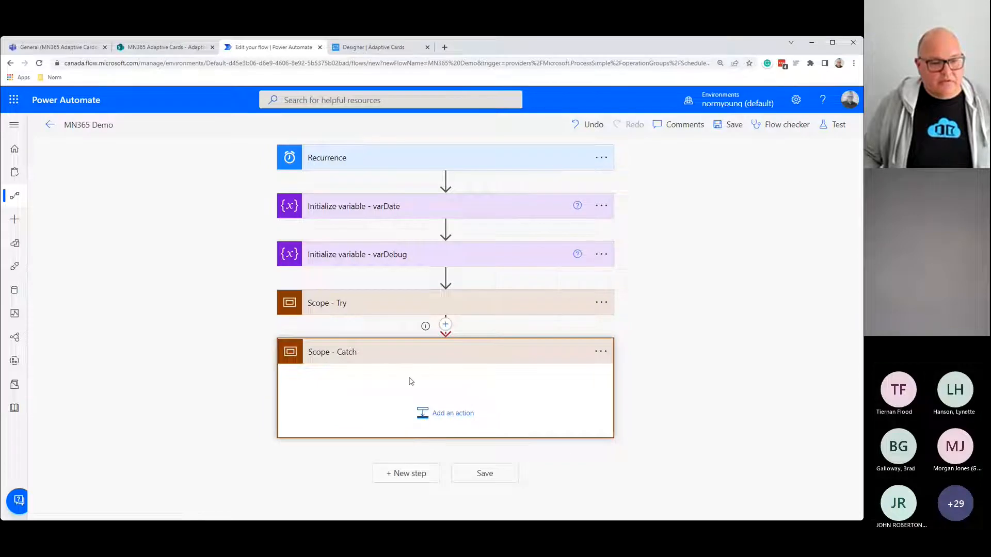
left_click(601, 353)
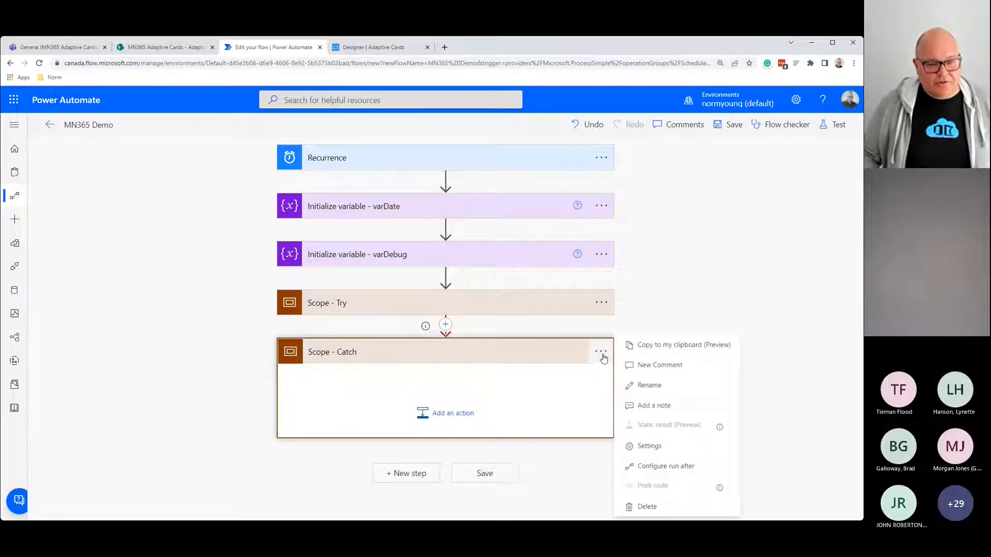
left_click(673, 467)
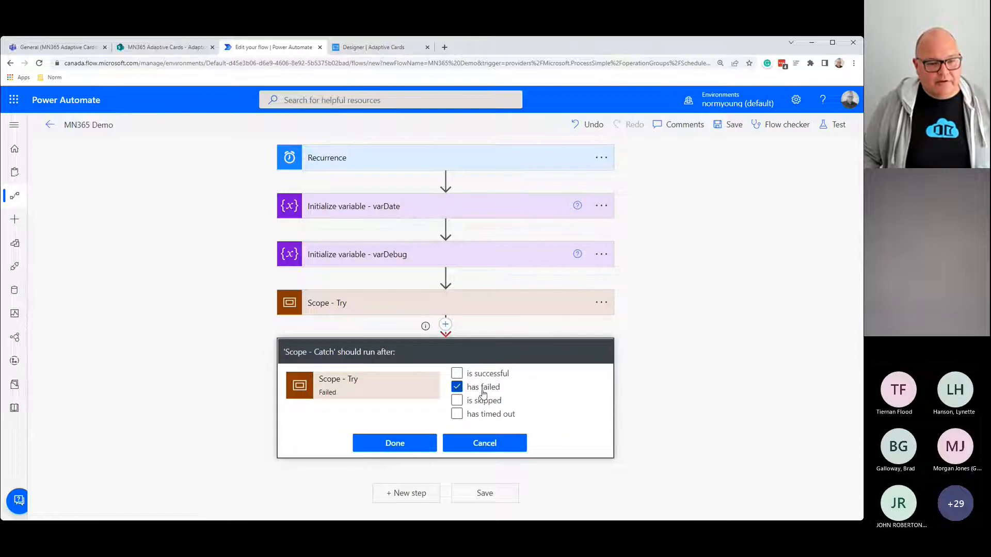
left_click(485, 444)
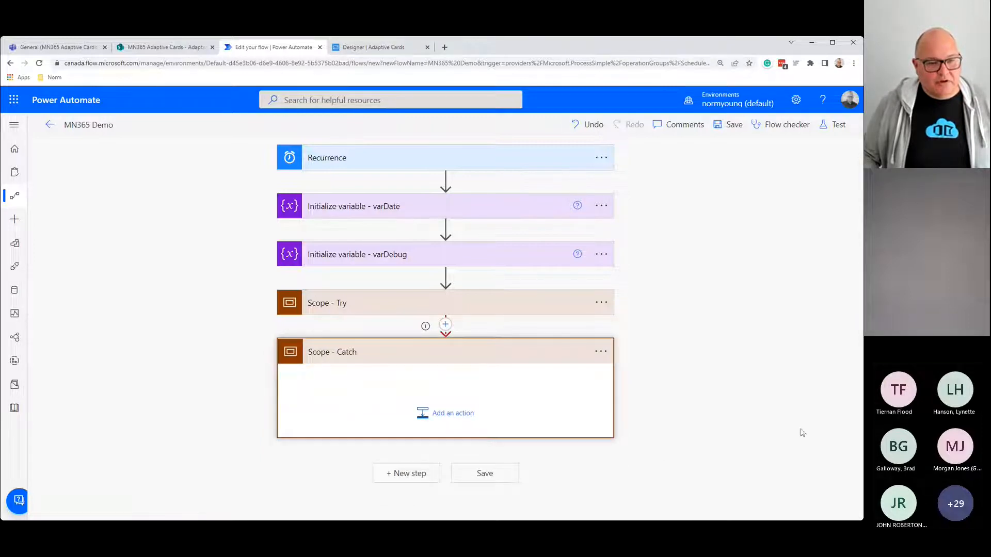
left_click(504, 255)
left_click(495, 257)
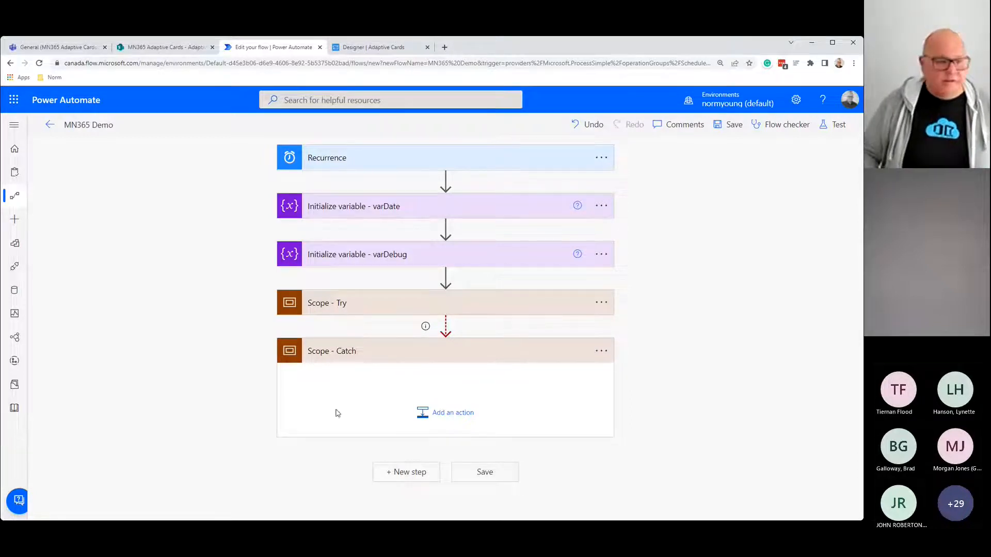
Step: Add an Apply to each loop inside Scope - Catch, renamed 'Apply to each - varDebug'
left_click(436, 419)
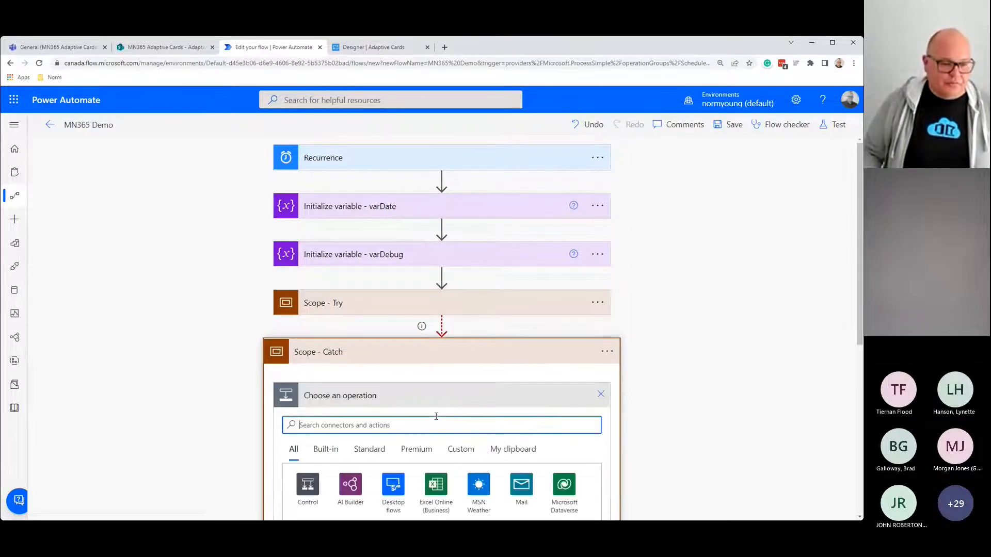
type("a")
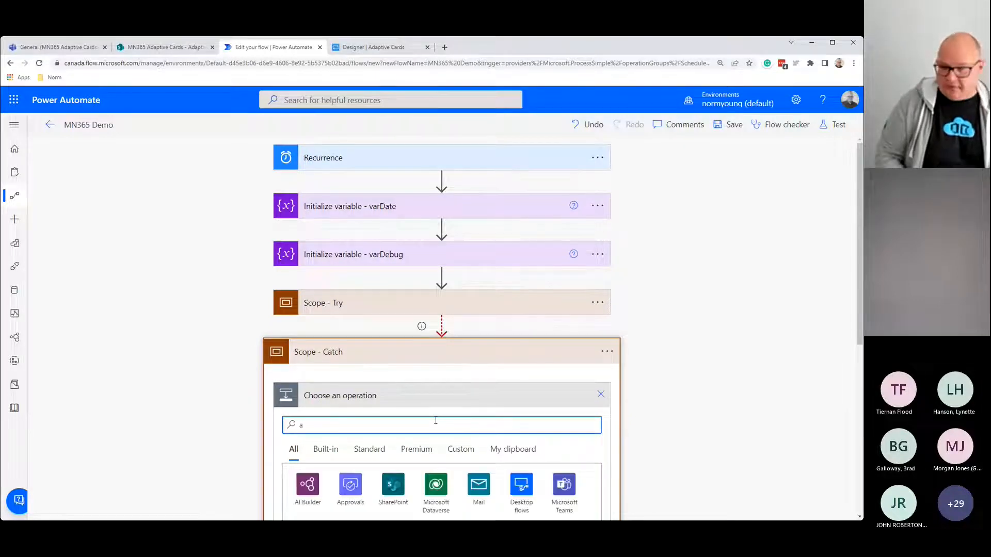
type("pply to each")
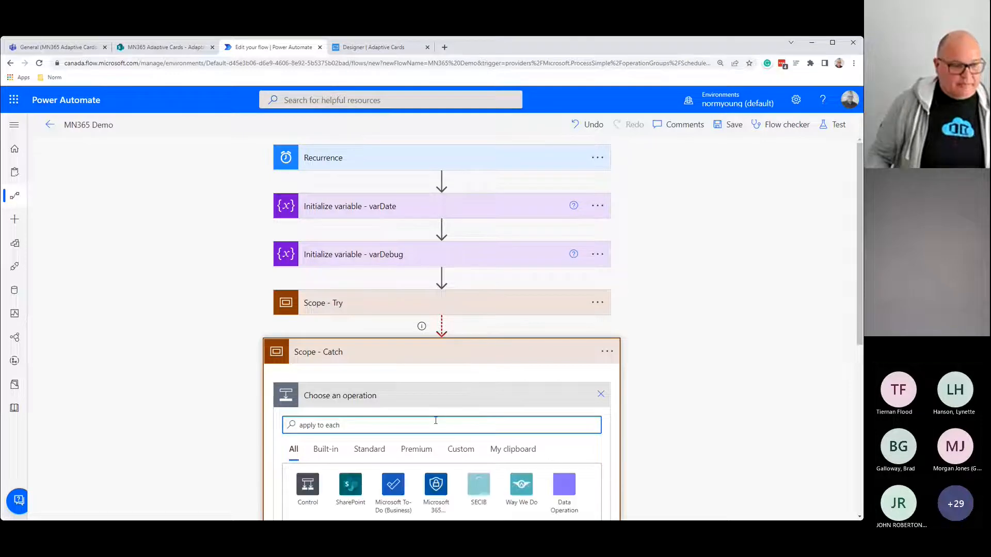
scroll(435, 425, "down", 2)
left_click(345, 492)
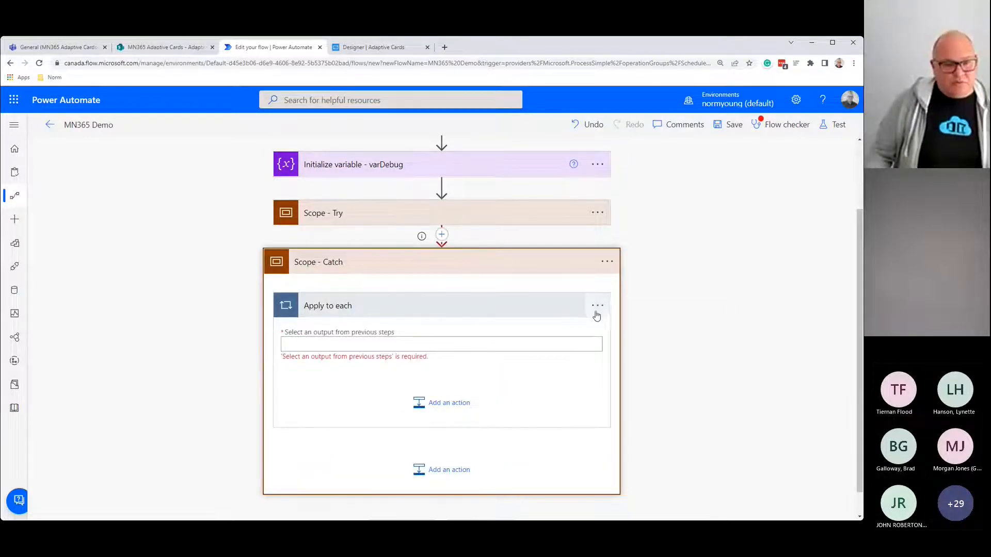
left_click(597, 305)
left_click(629, 343)
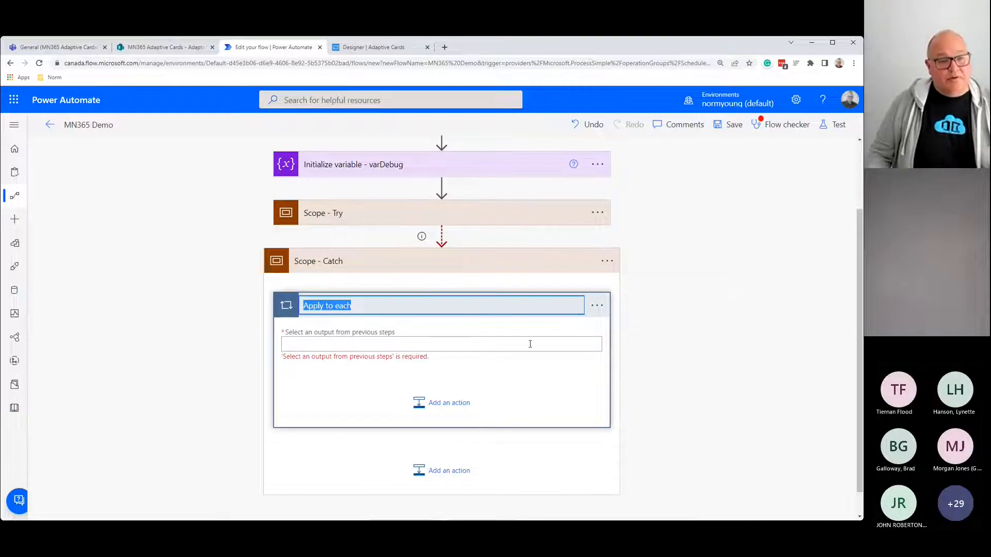
left_click(388, 306)
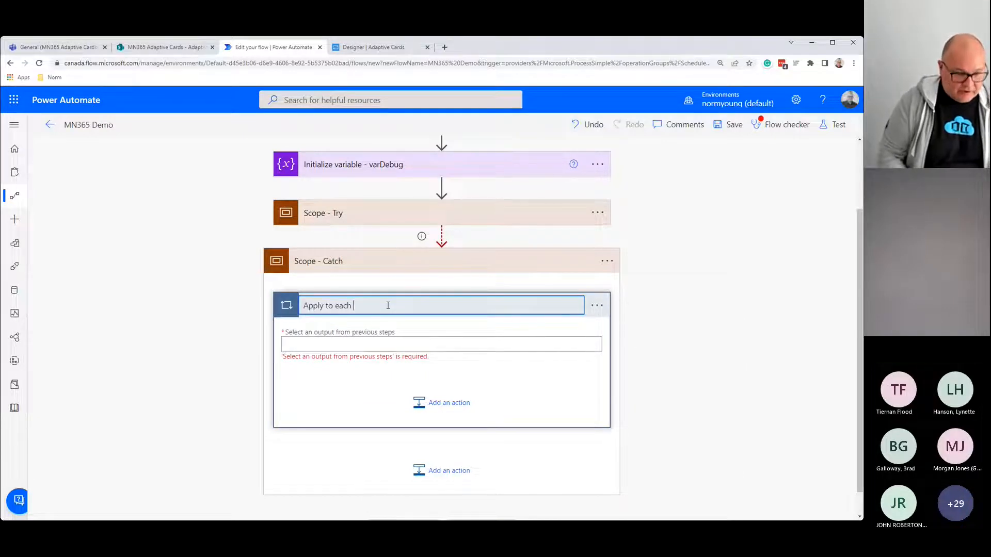
type("- var")
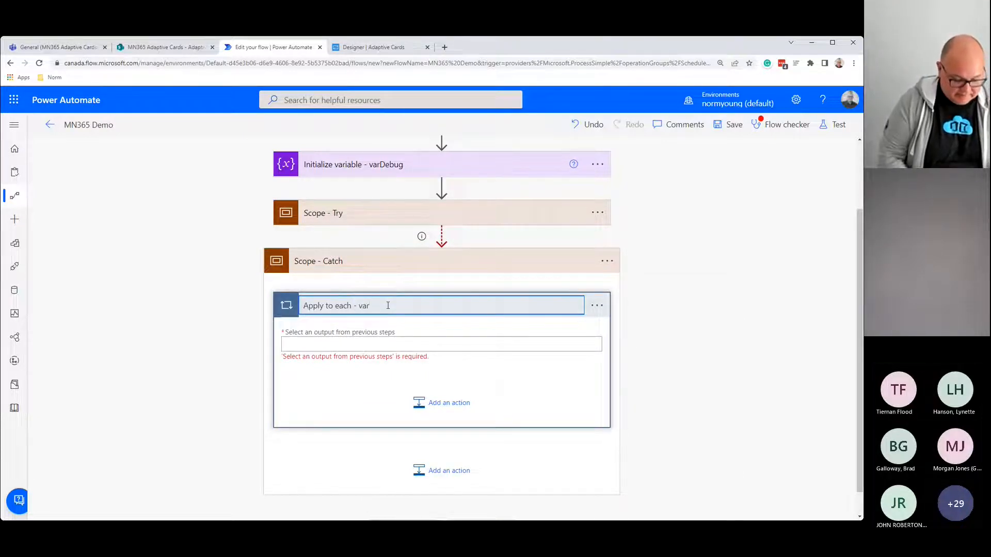
type("D")
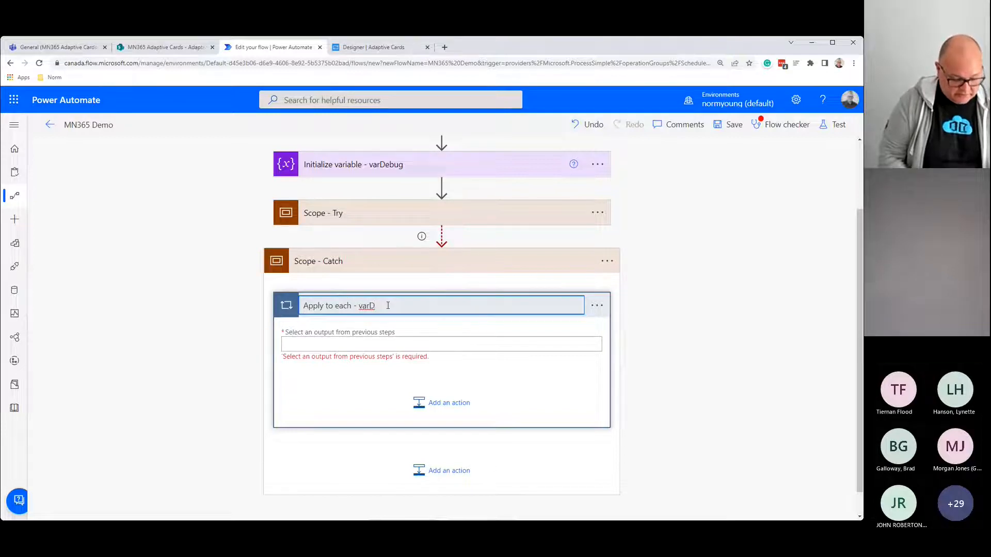
type("ebug")
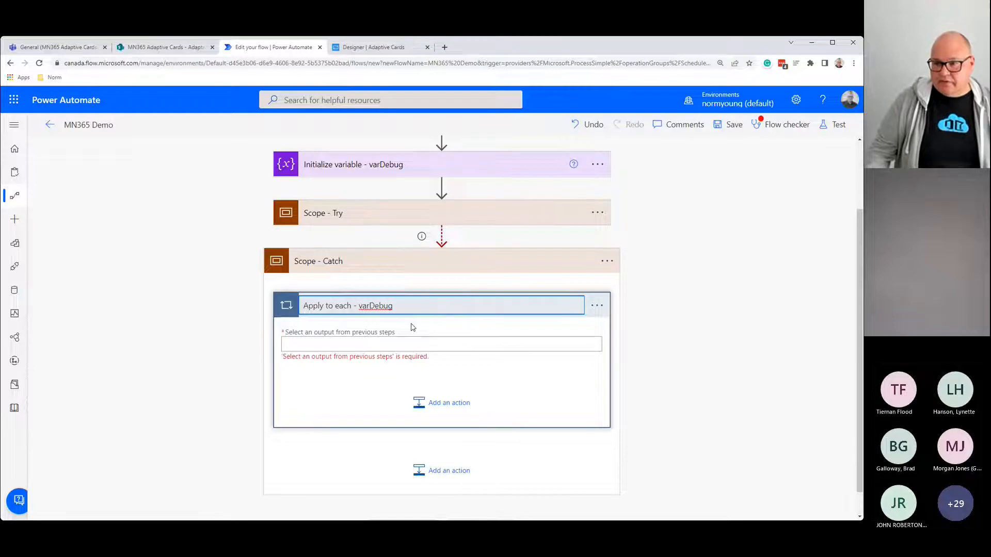
left_click(444, 345)
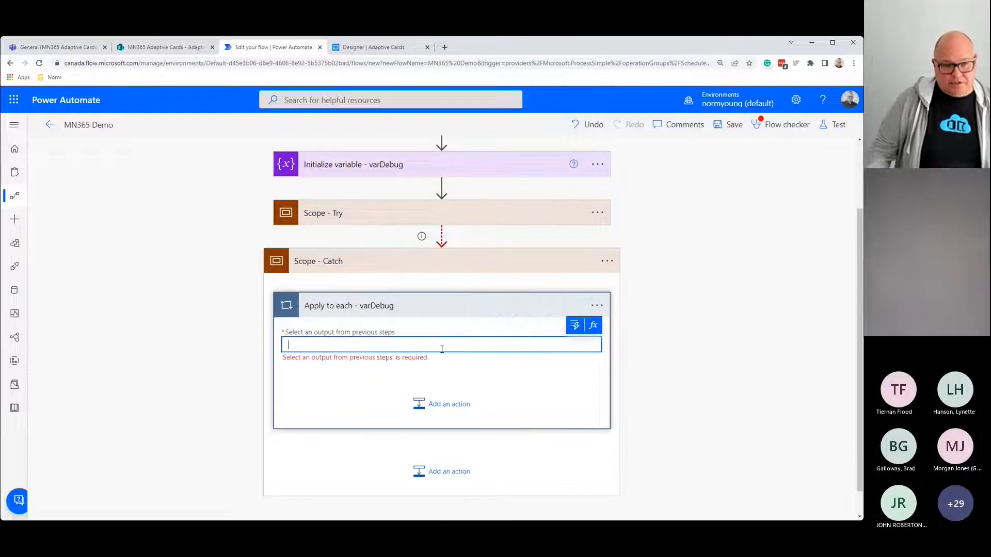
Step: Set the loop's input to the expression result('Scope_-_Try')
left_click(593, 325)
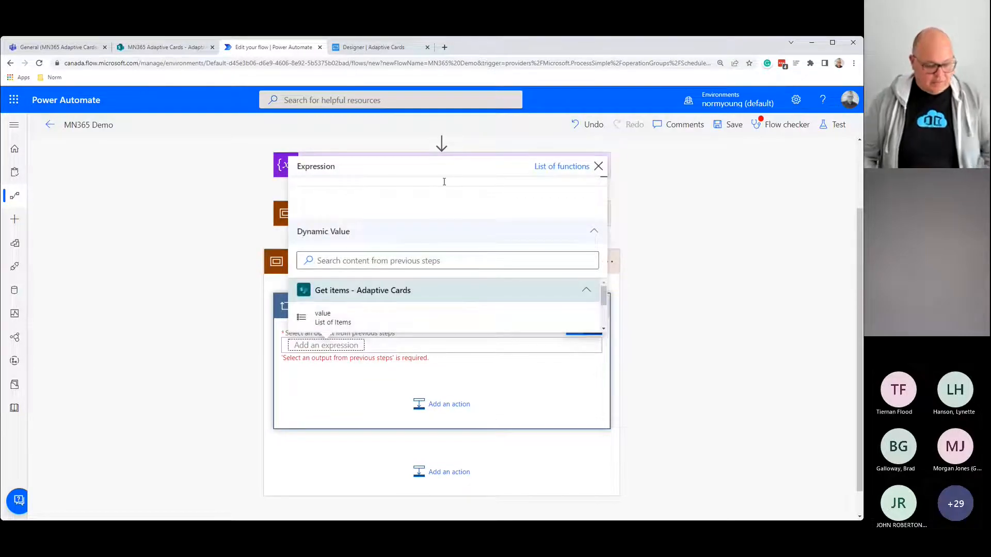
type("re")
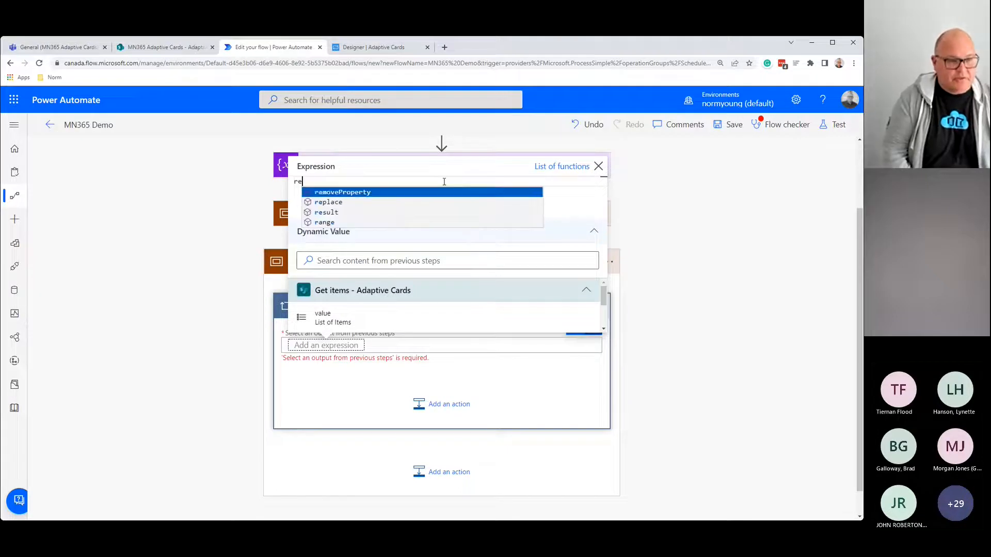
key("Down")
key("Down")
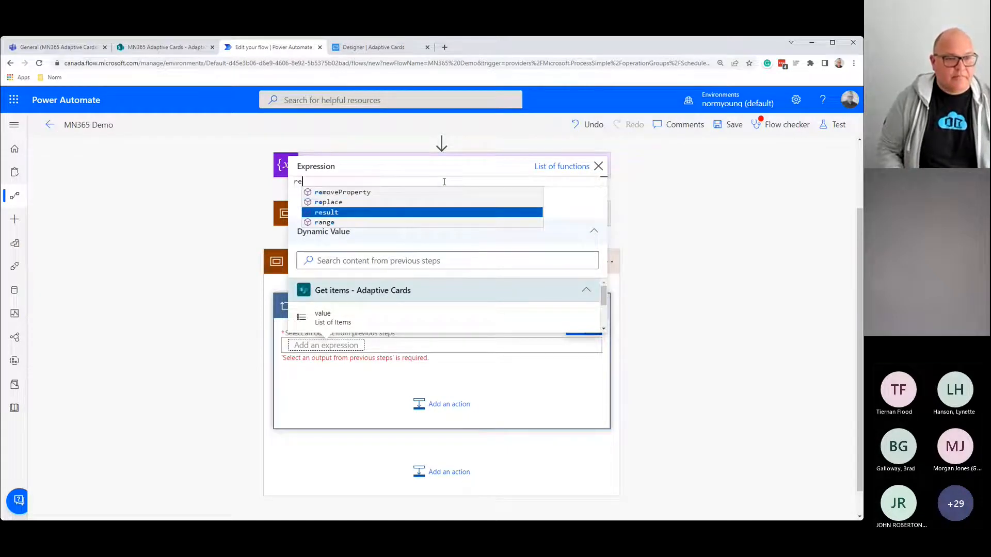
key("Return")
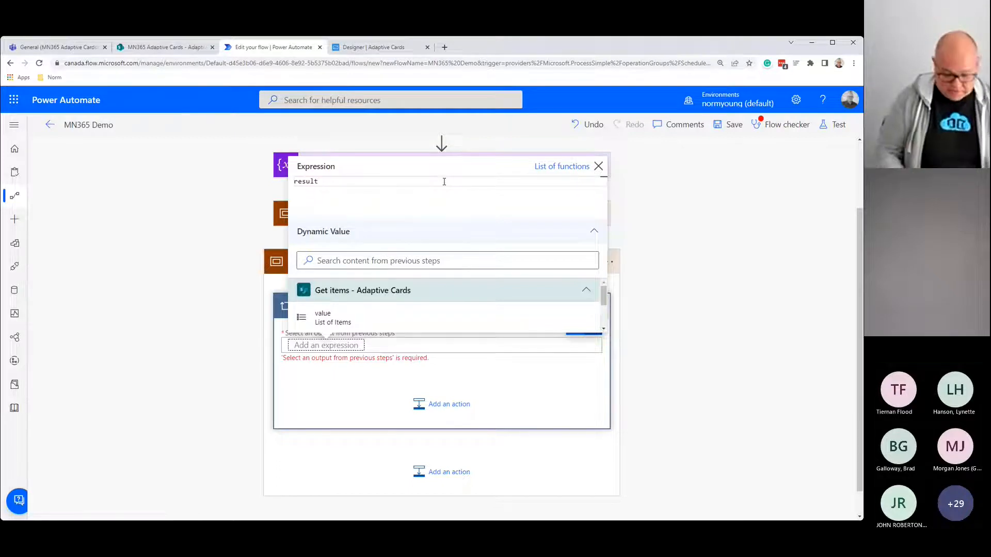
type("(")
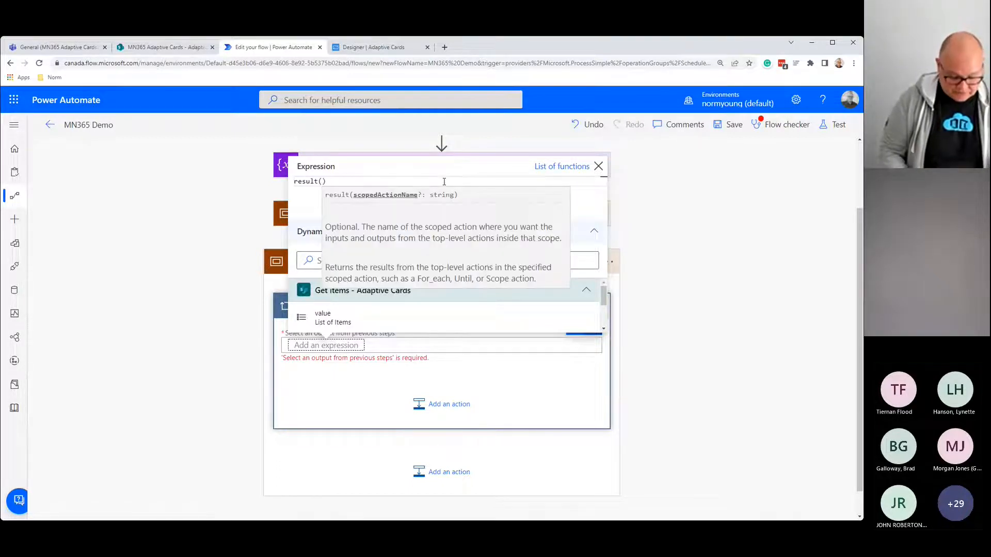
type("'Scope'")
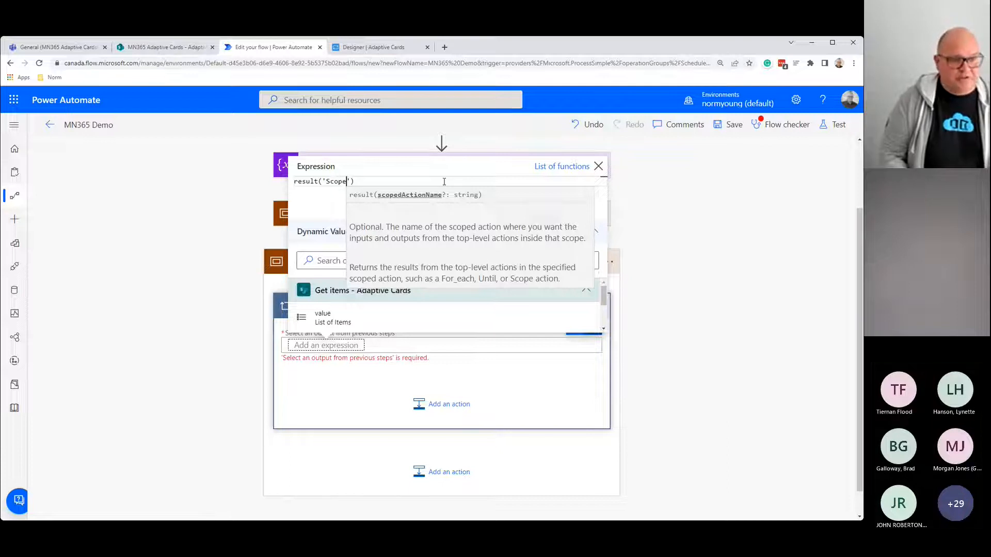
type("_-_")
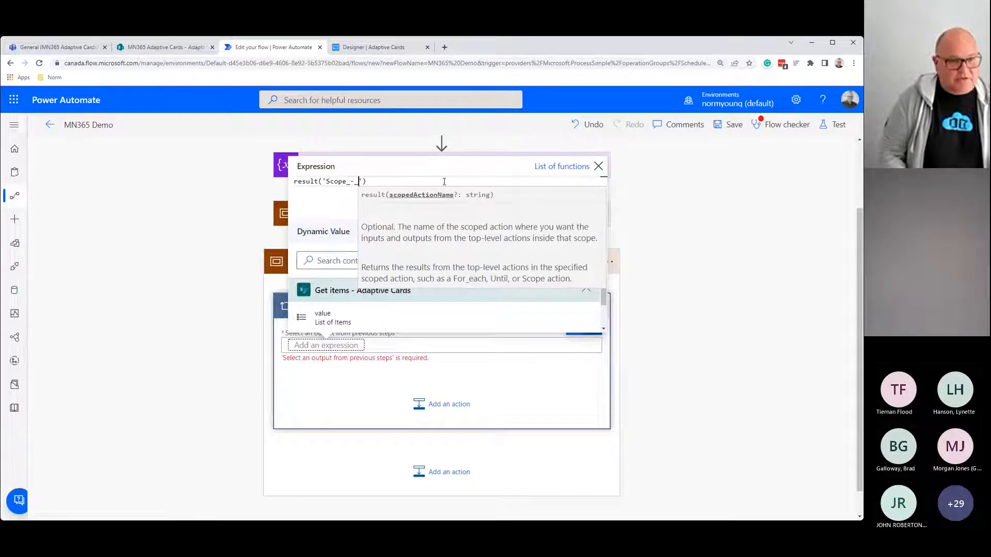
type("Try")
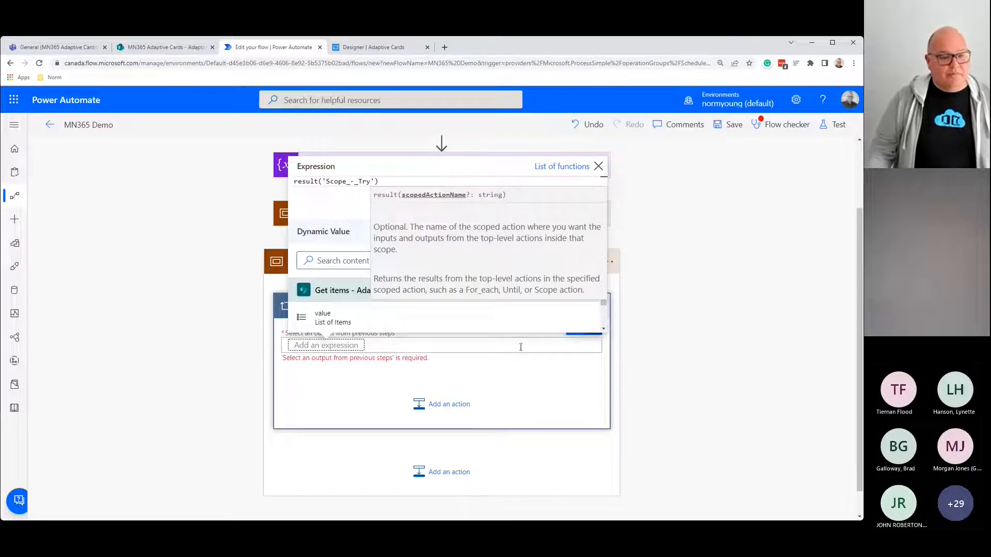
key("Return")
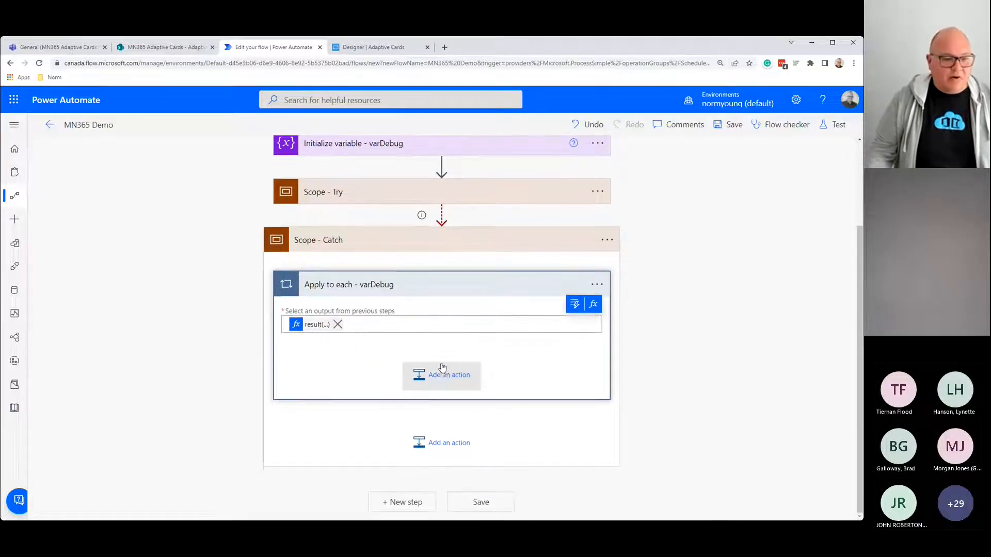
Step: Add an Append to string variable step in the loop, titled 'Append to string variable - varDebug'
left_click(444, 375)
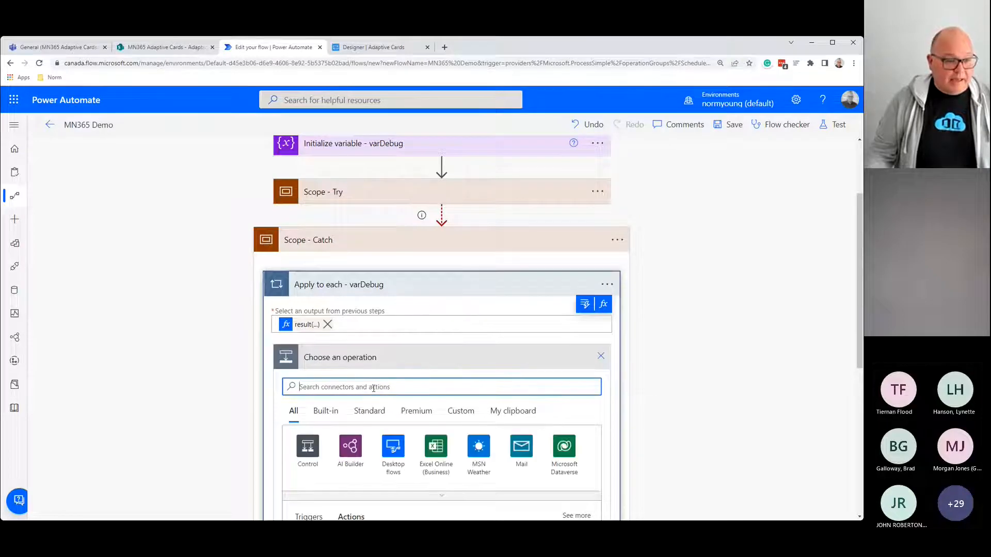
type("append to")
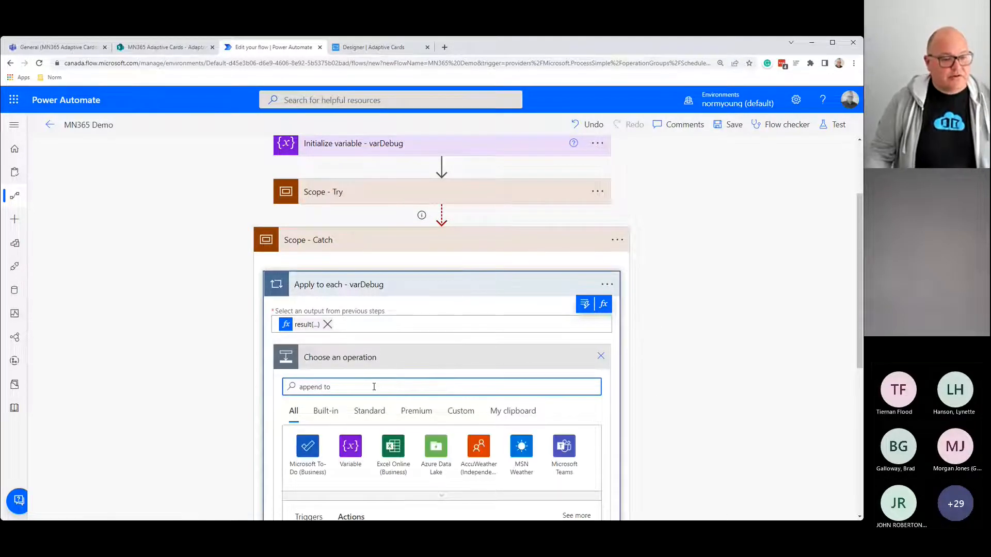
scroll(374, 387, "down", 2)
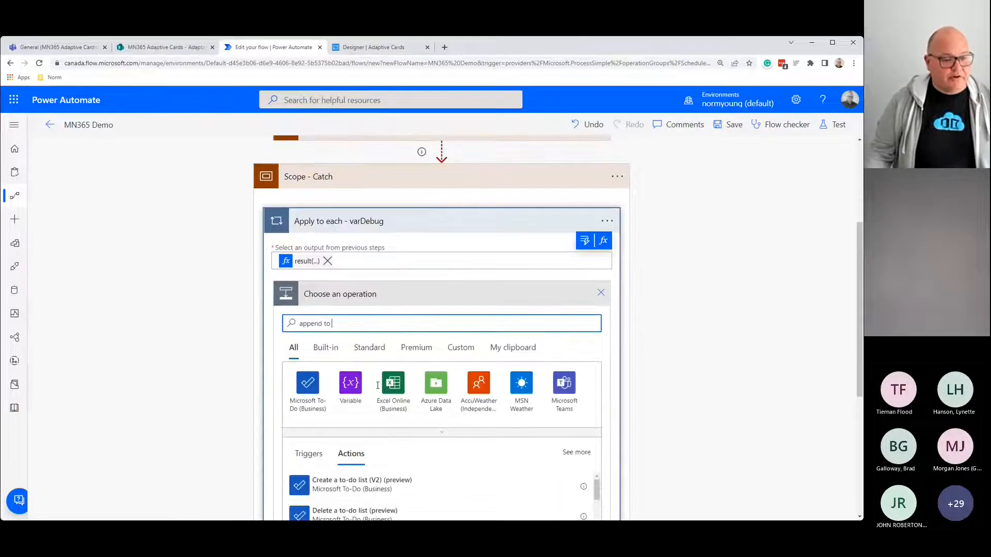
left_click(348, 362)
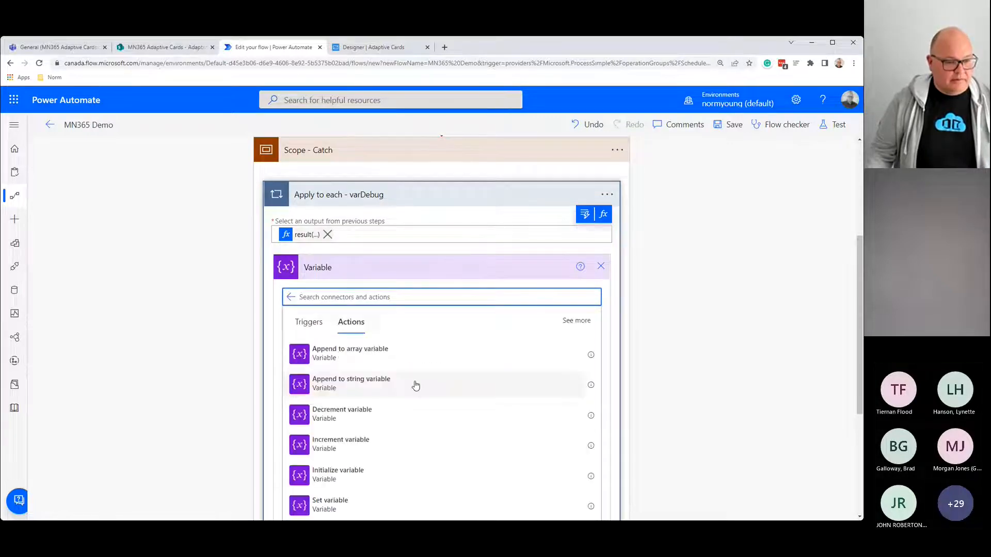
left_click(420, 388)
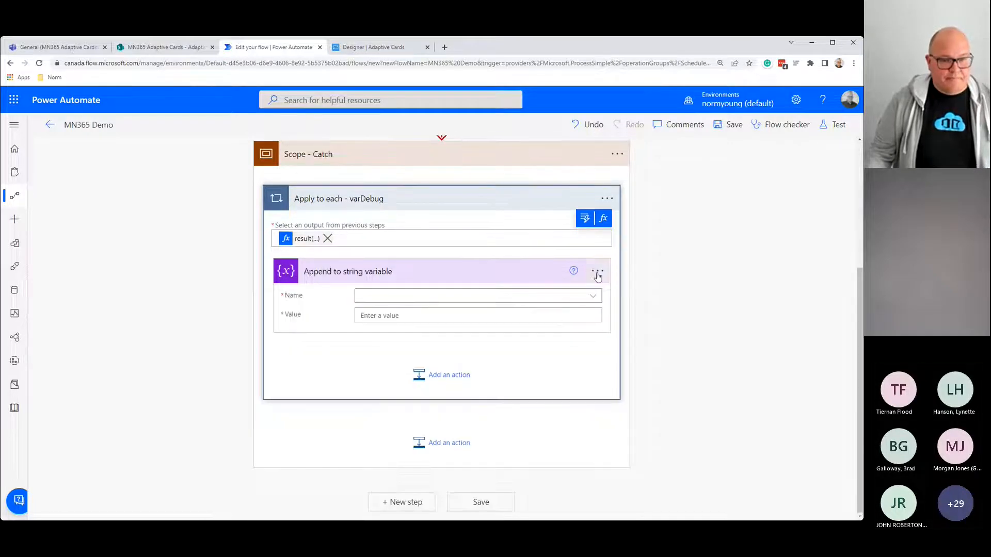
left_click(597, 271)
left_click(645, 308)
left_click(438, 269)
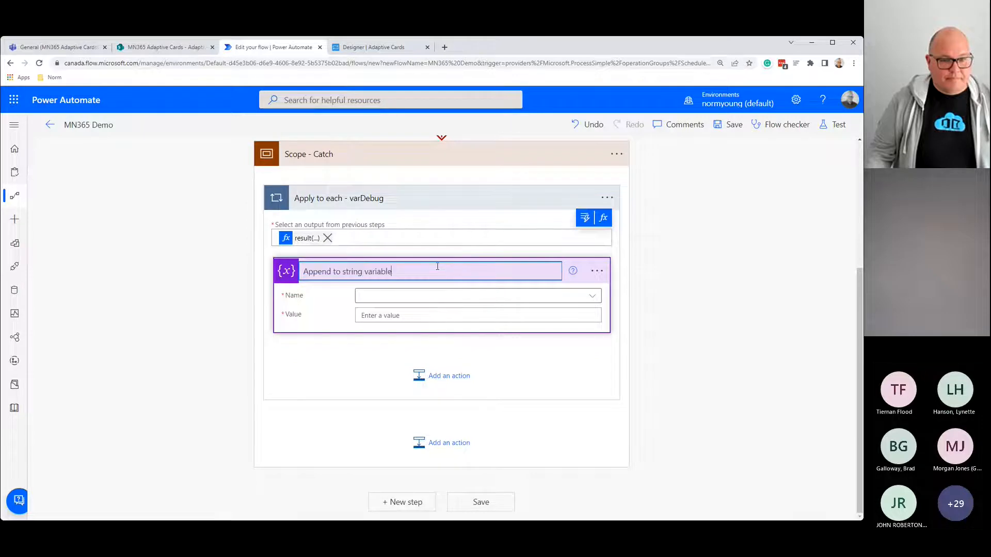
type("- varDeg")
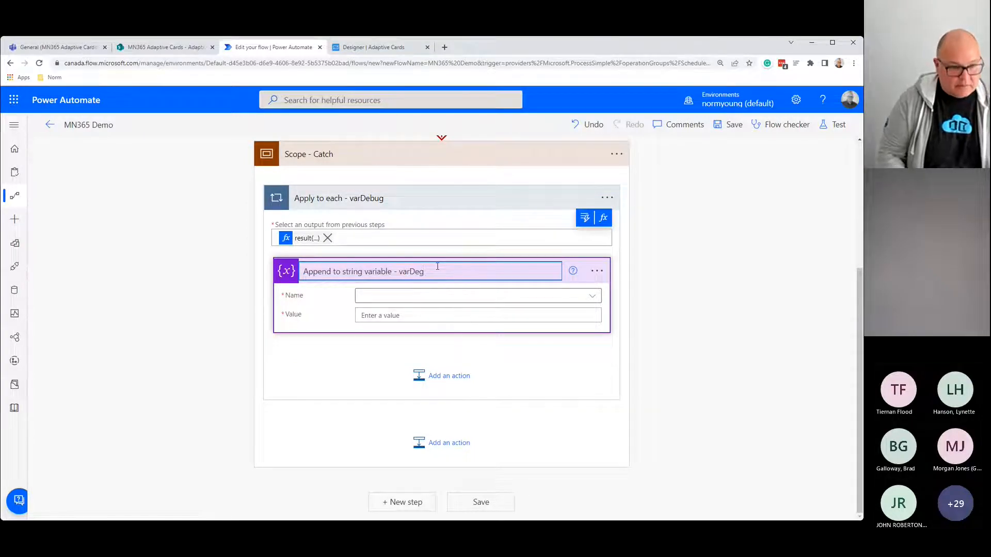
key("BackSpace")
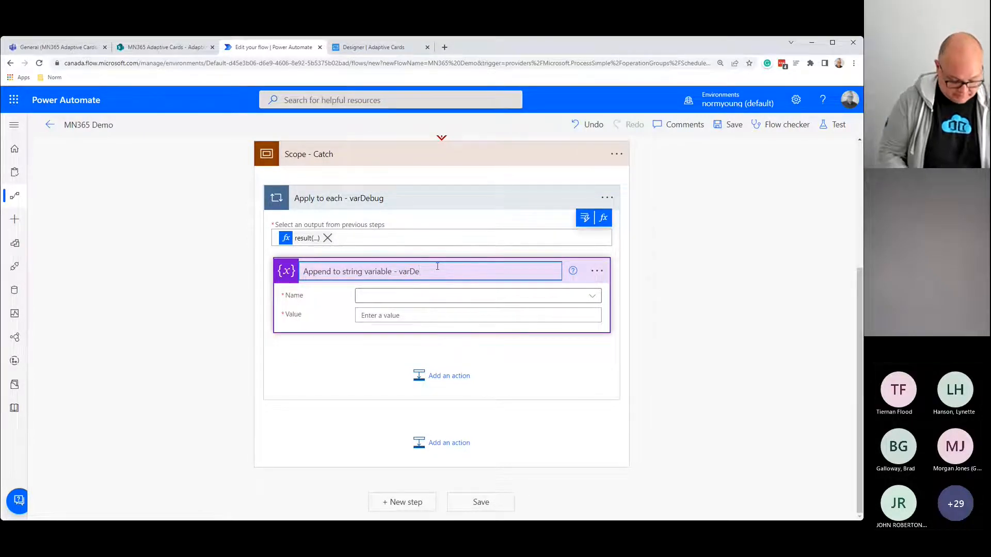
type("bug")
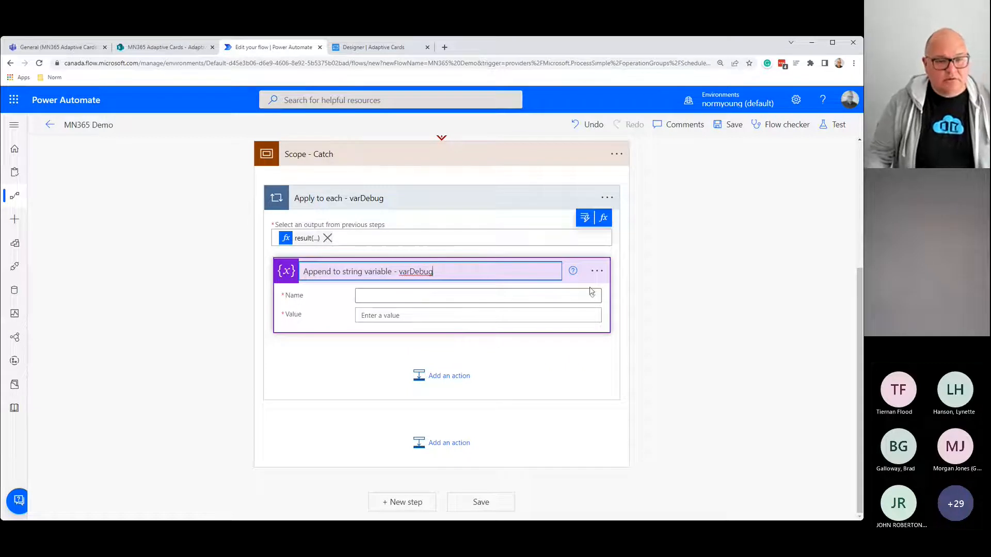
left_click(592, 296)
Step: Choose varDebug as the target variable and type '- Action name:' into the Value
left_click(374, 334)
left_click(387, 316)
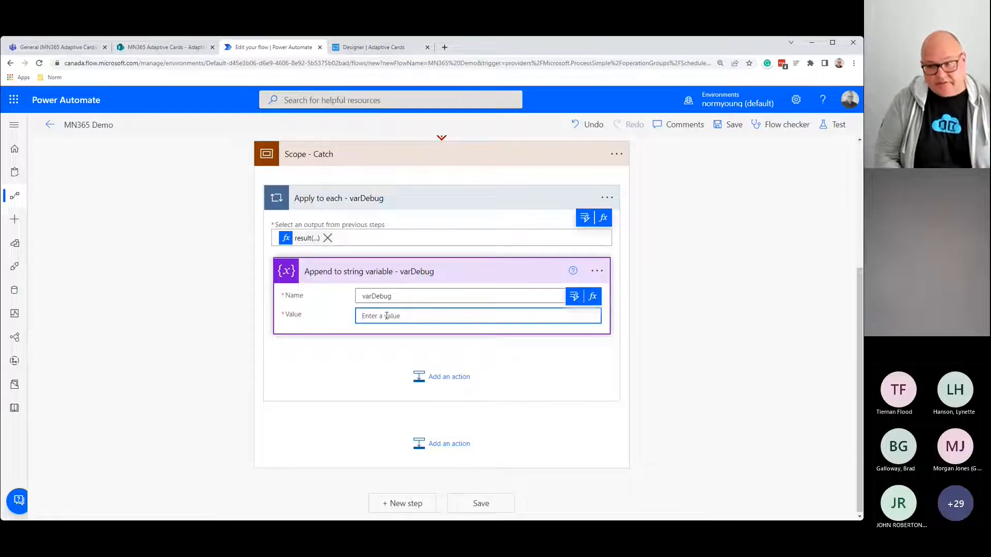
type("-")
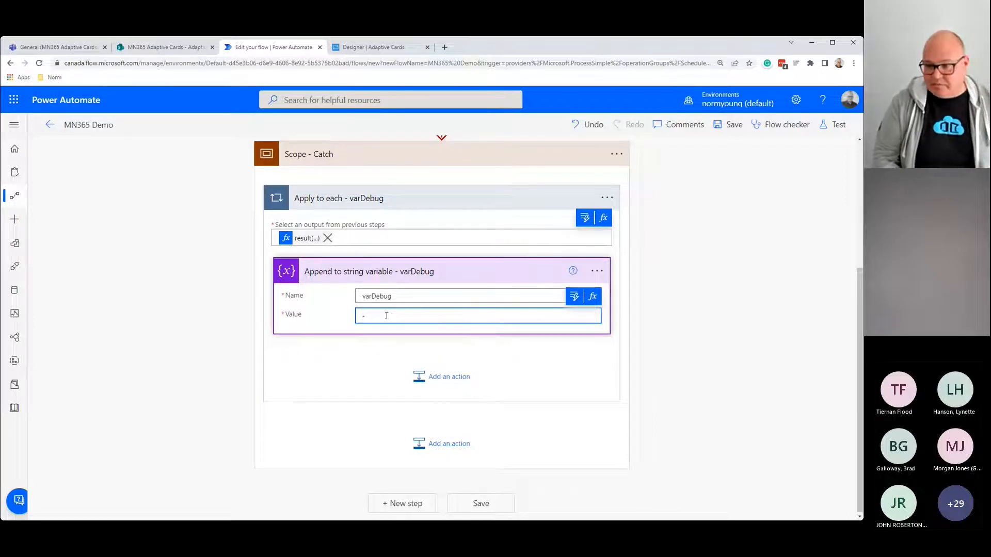
type(" Actr")
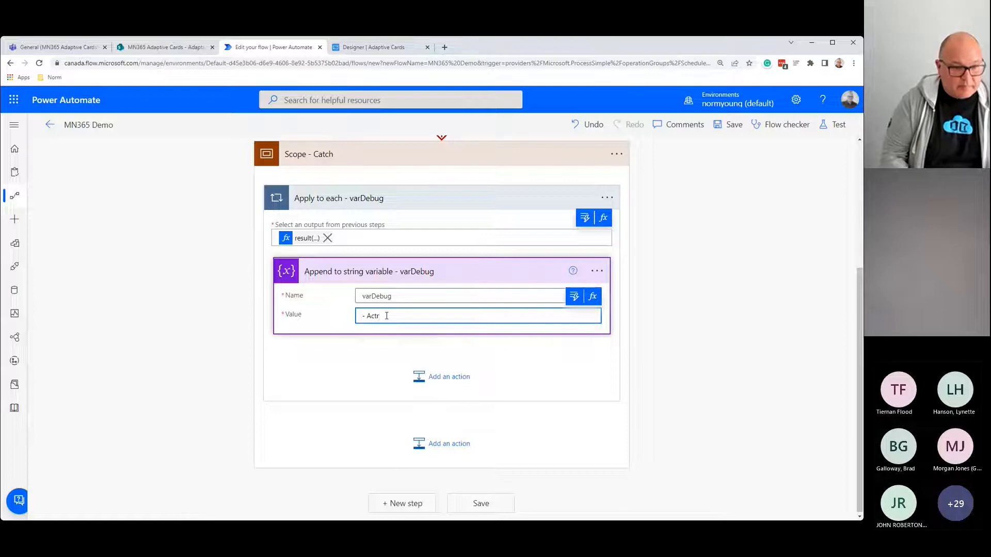
key("BackSpace")
type("ion n")
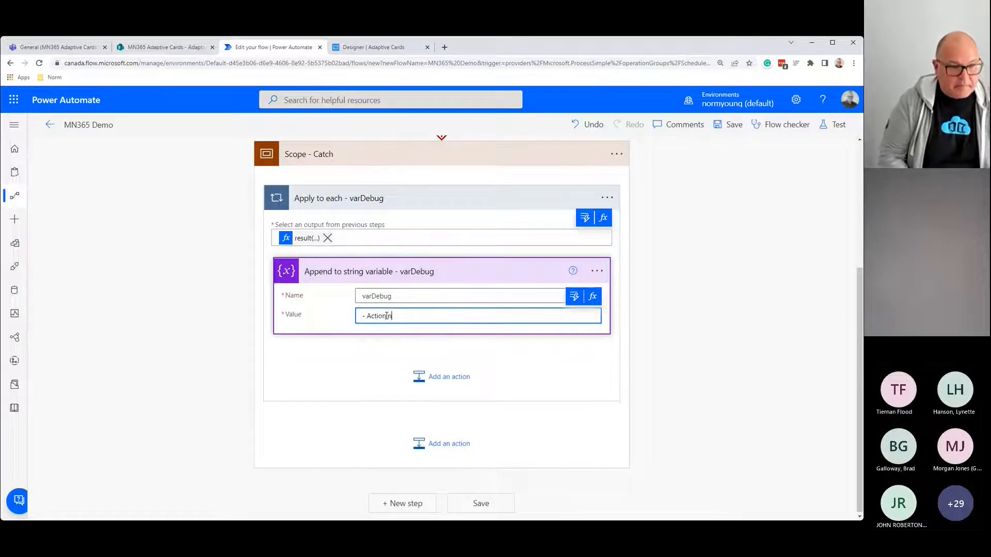
type("ame:")
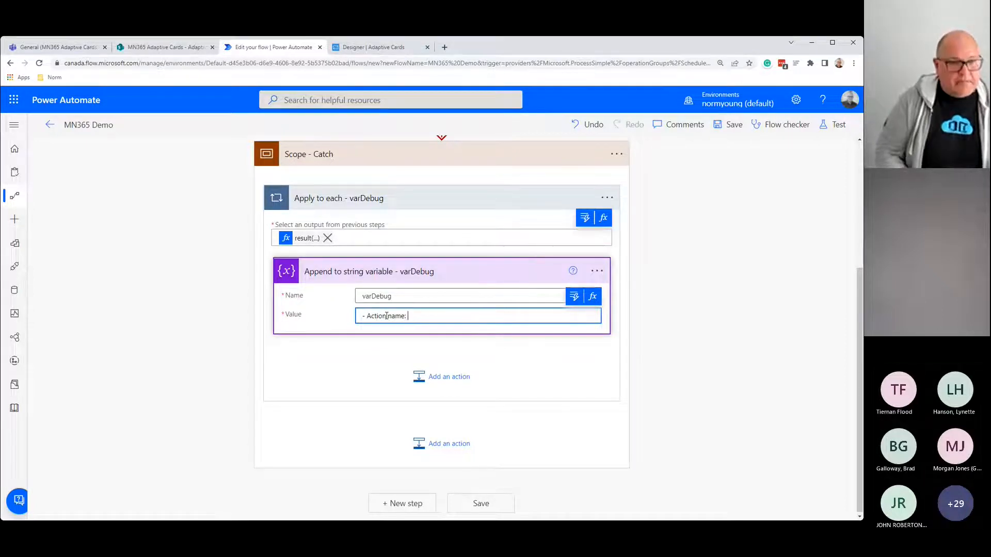
left_click(594, 302)
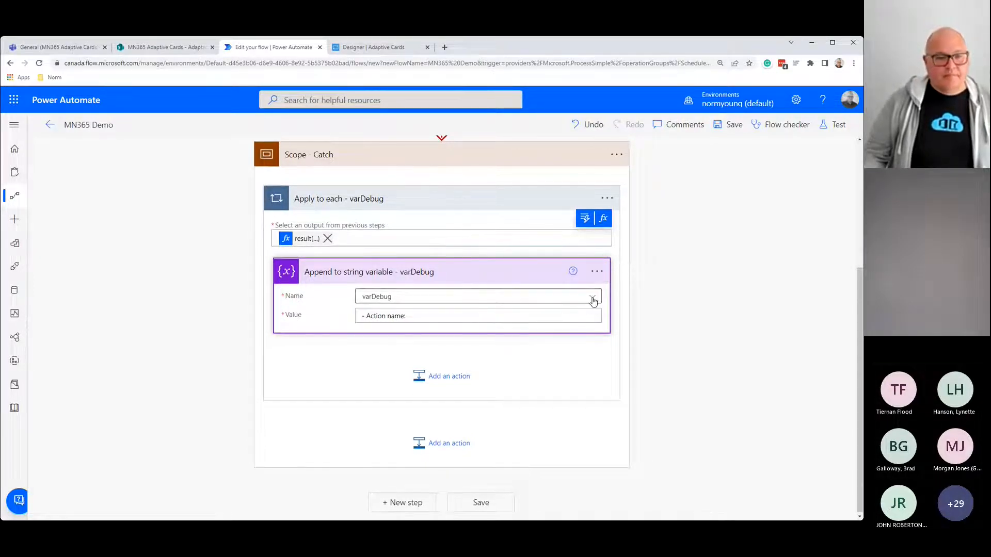
left_click(541, 277)
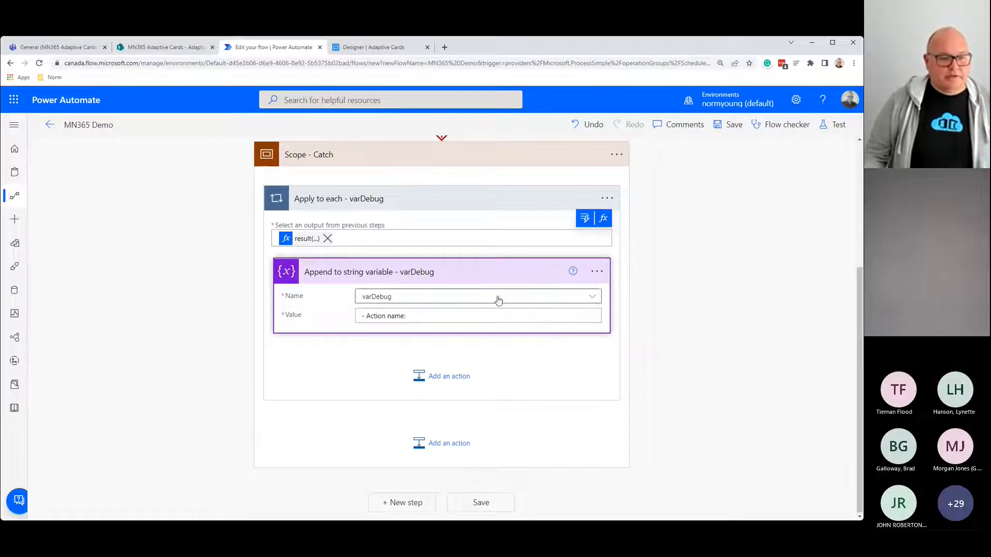
left_click(466, 323)
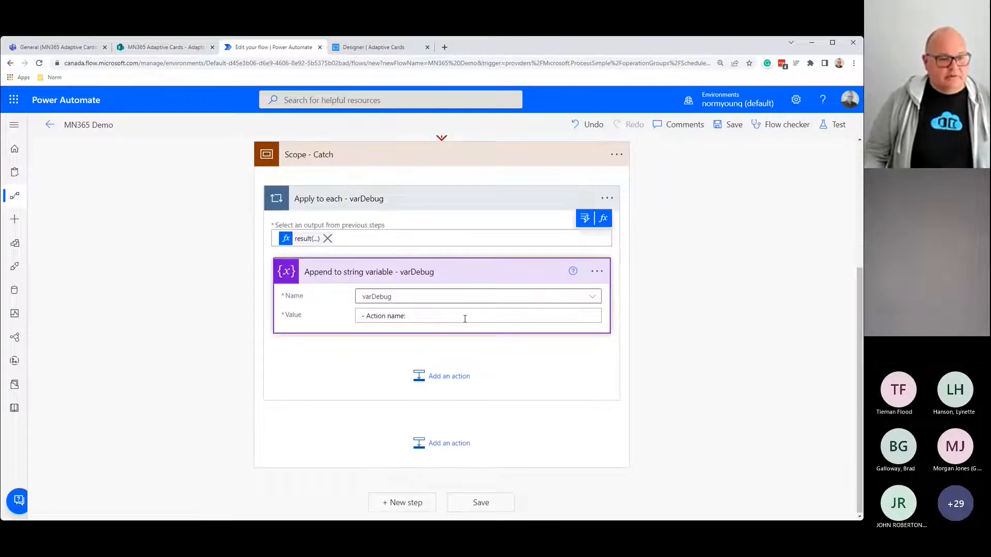
left_click(464, 317)
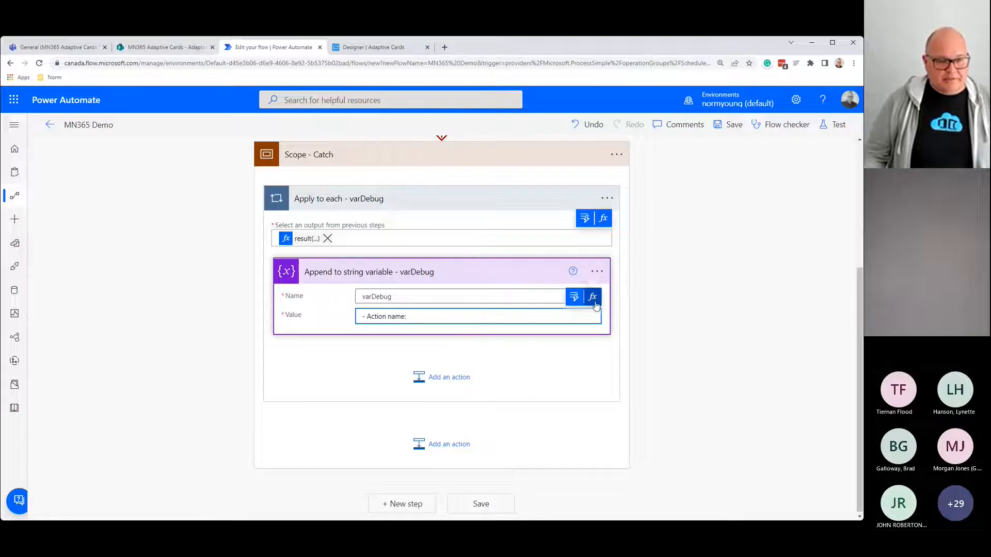
Step: Insert the expression items('Apply_to_each_-_varDebug')?['name'] after the Action name text
left_click(592, 296)
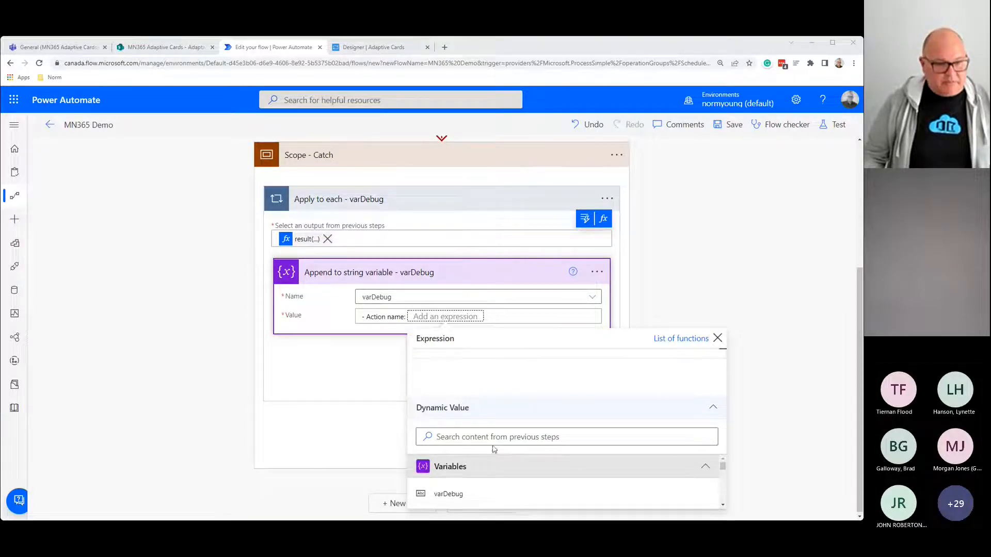
left_click(500, 357)
type("items('Apply_to_each_-_varDebug')?['name']")
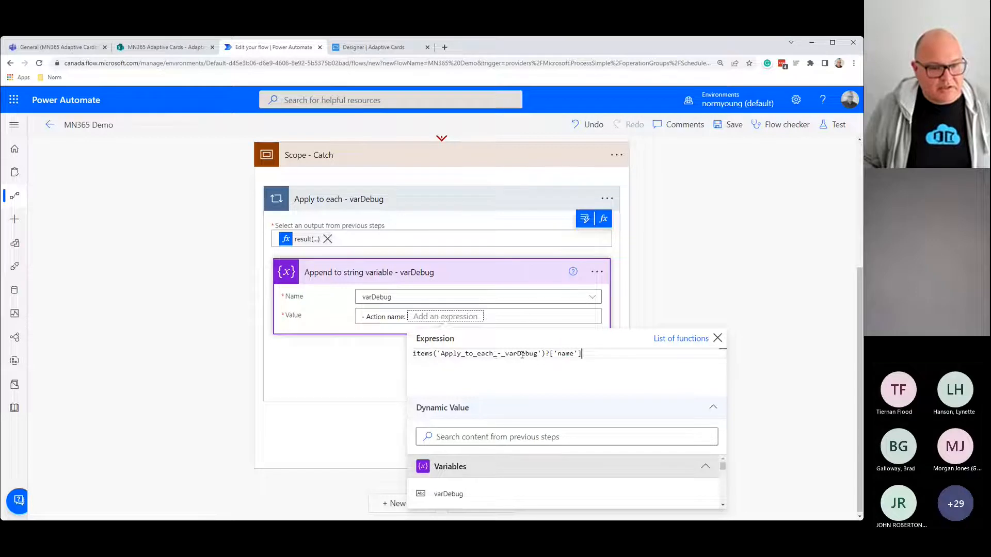
left_click_drag(559, 355, 404, 359)
key("ctrl+c")
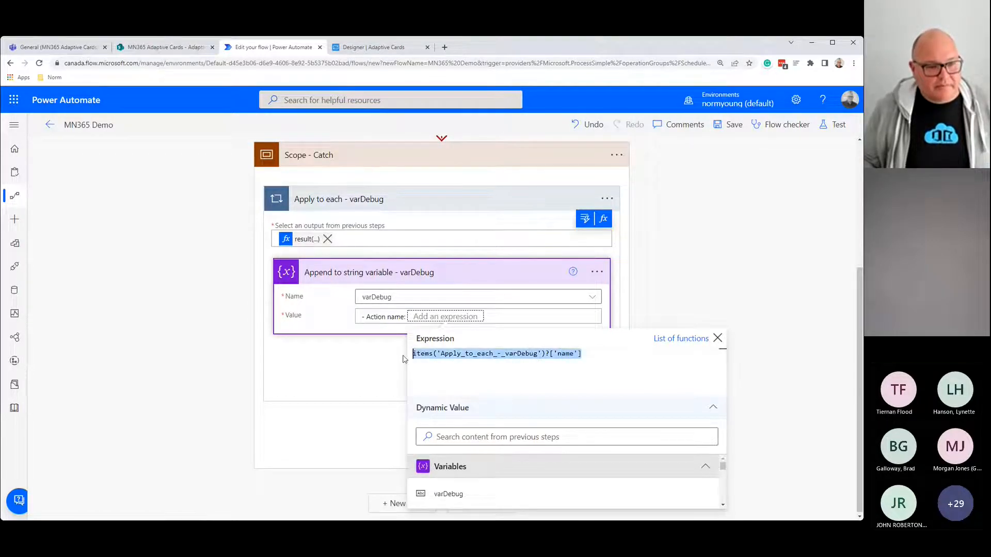
left_click(522, 316)
left_click(521, 316)
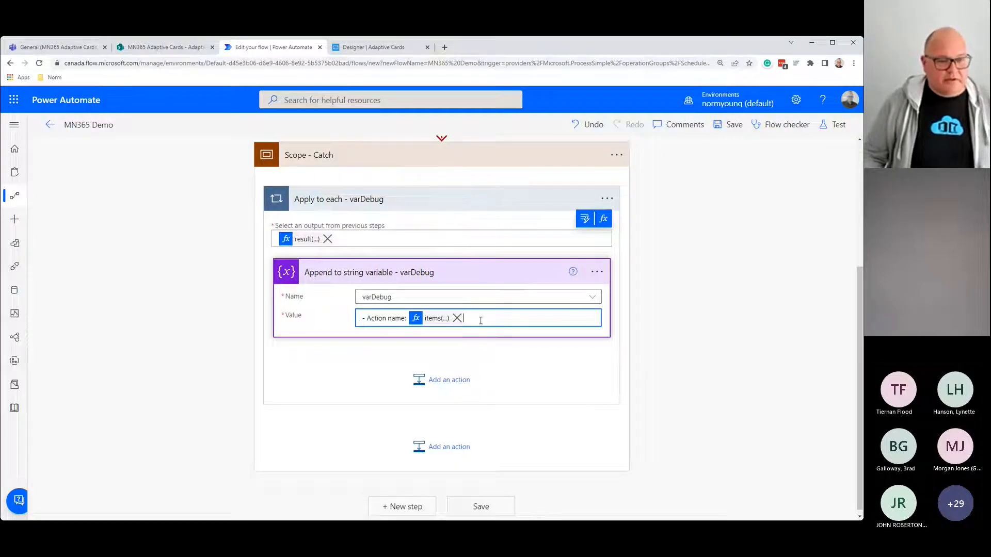
Step: Start a new '- Action status:' line and build an items(...)?['status'] expression
key("Return")
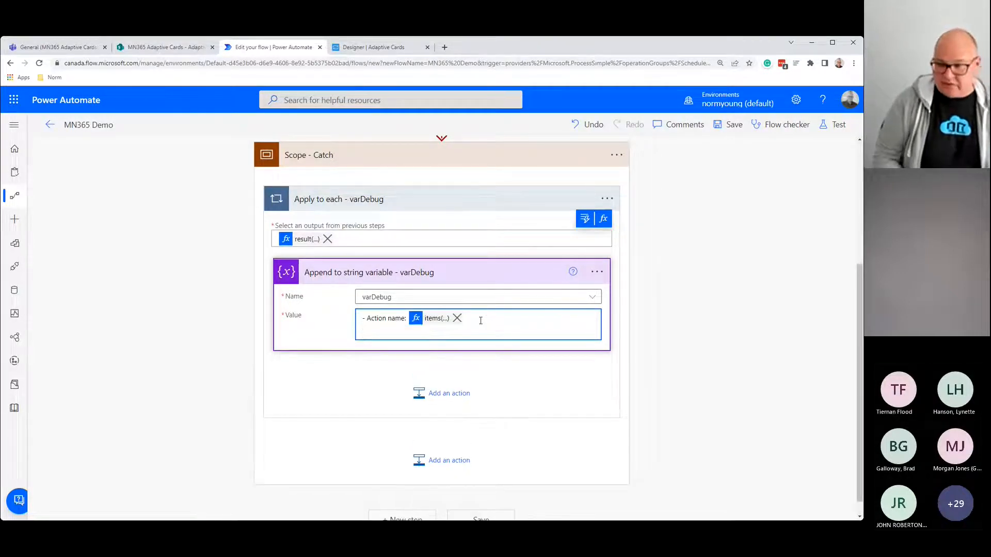
type("- Act")
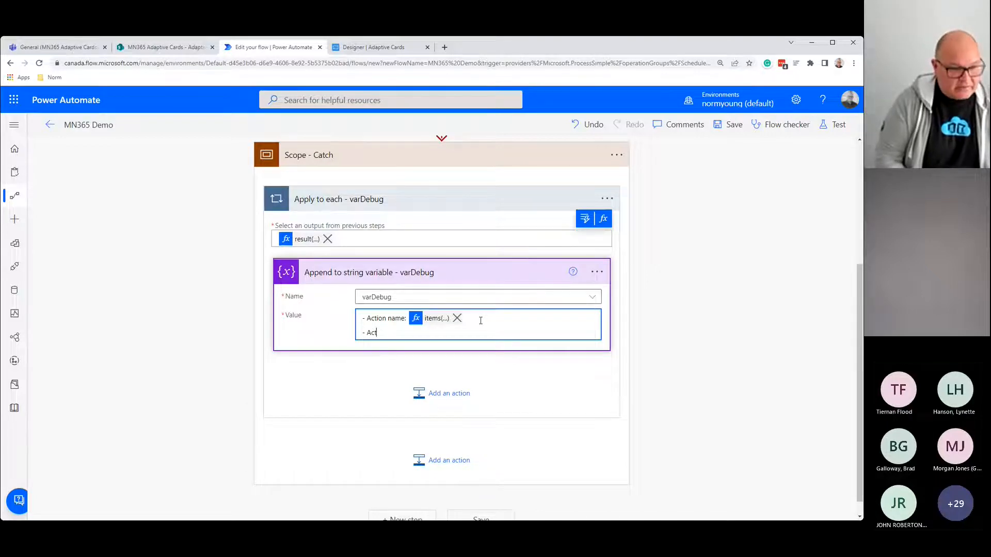
type("ion ")
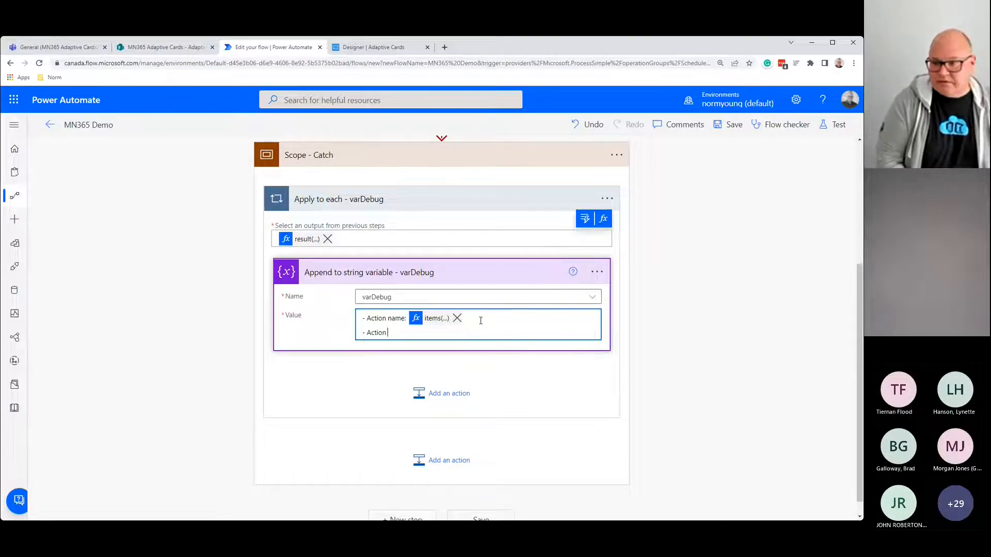
type("stat")
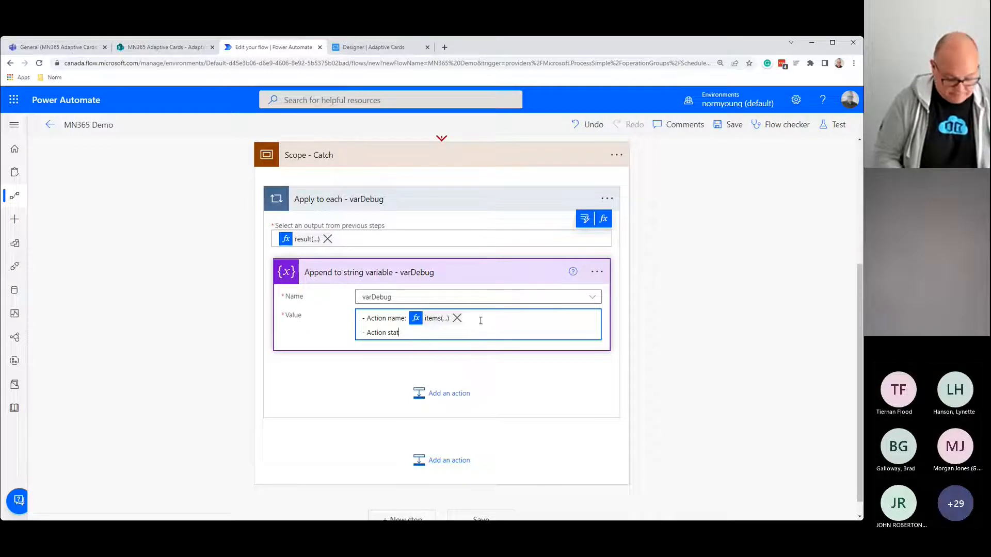
type("us:")
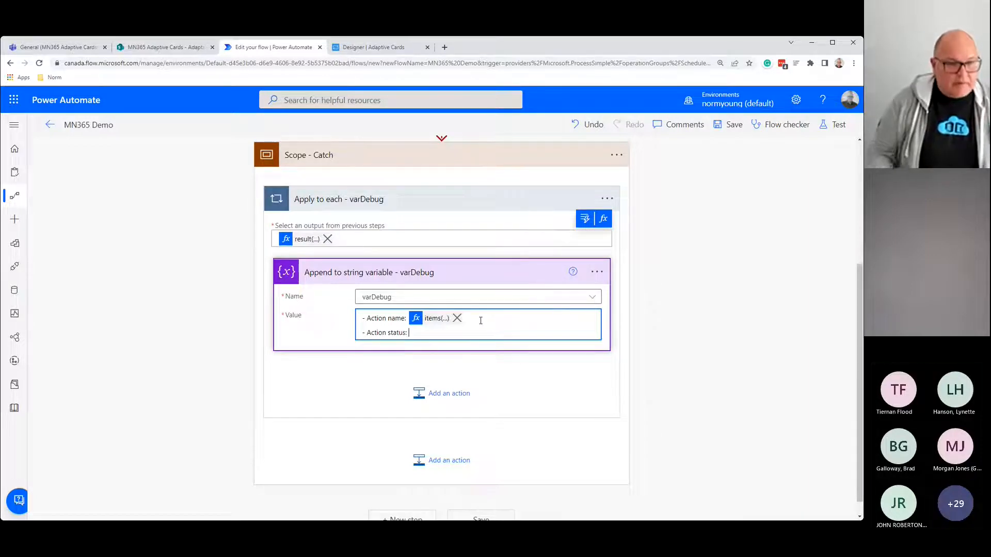
left_click(602, 219)
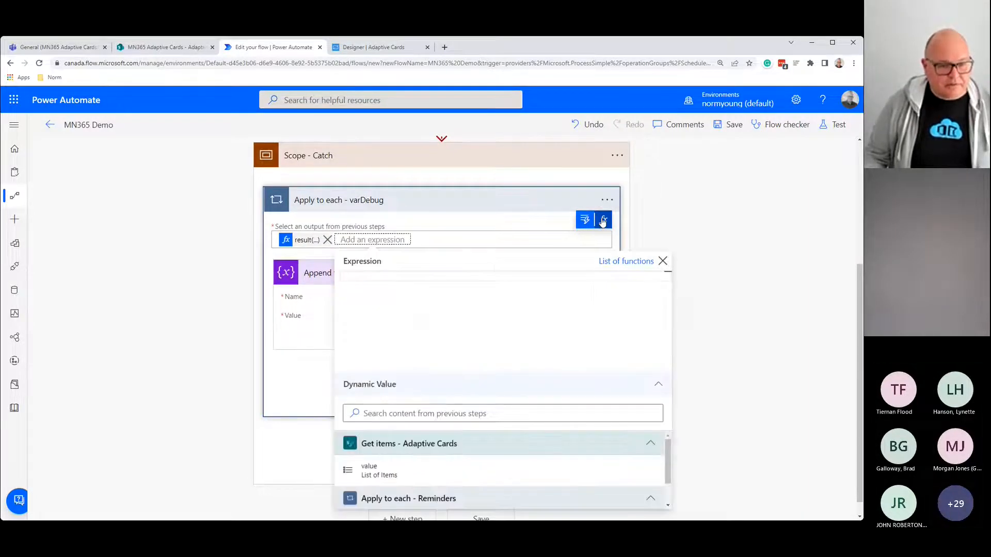
key("ctrl+v")
double_click(493, 277)
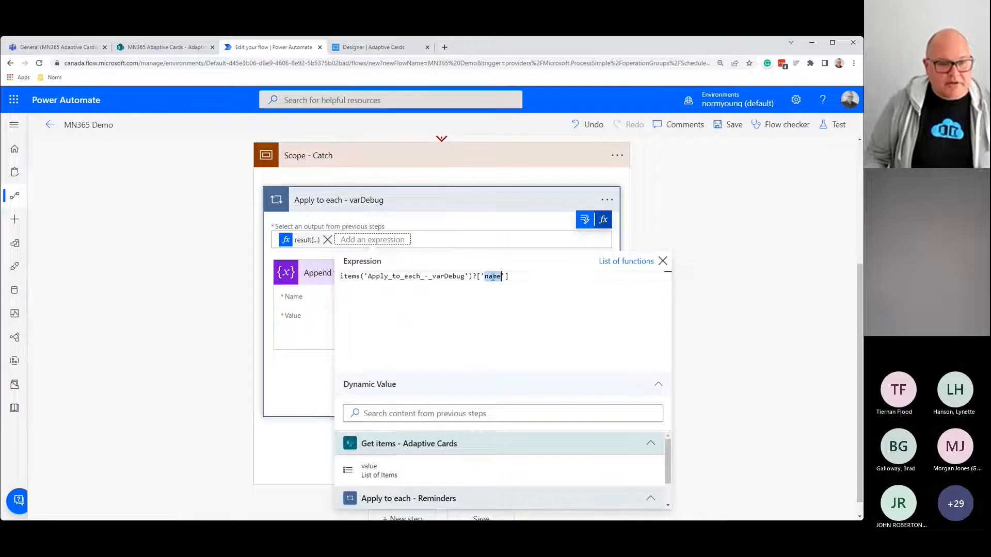
type("status")
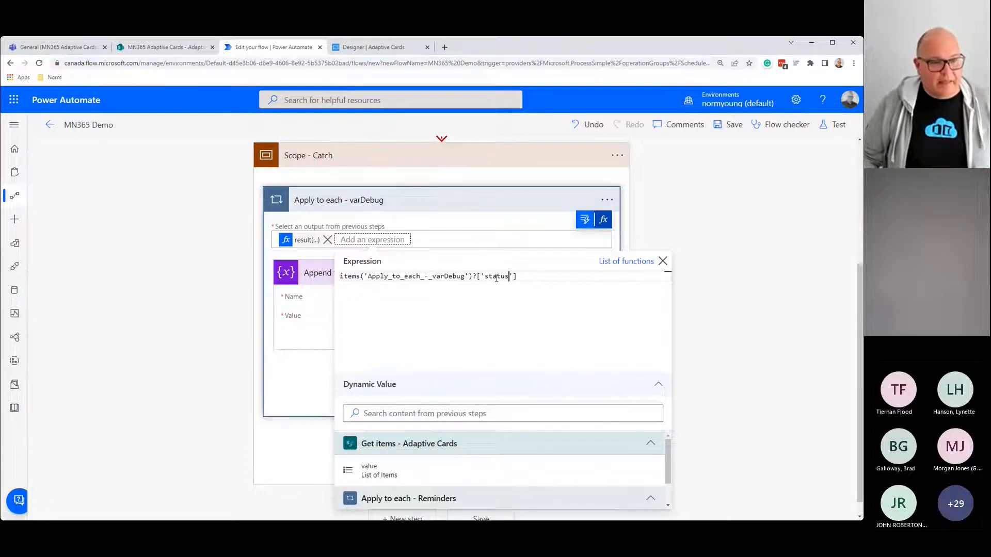
left_click(309, 383)
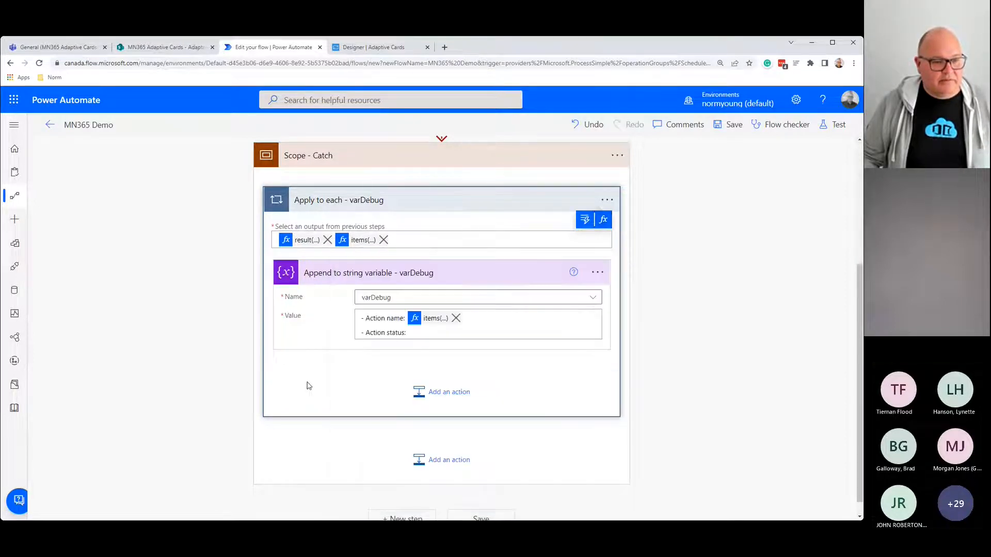
left_click(416, 332)
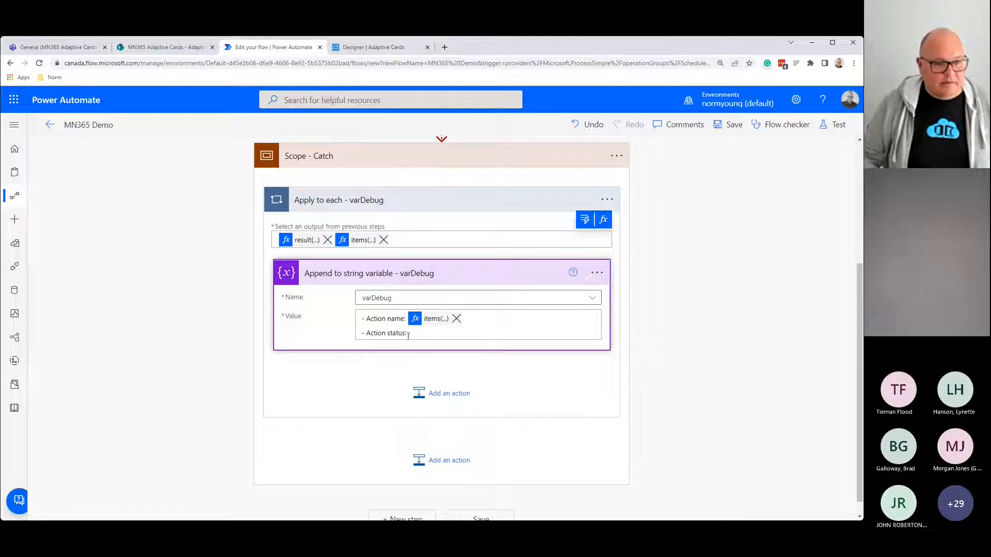
Step: Insert the items(...)?['status'] expression after '- Action status:' in the Value
left_click(589, 304)
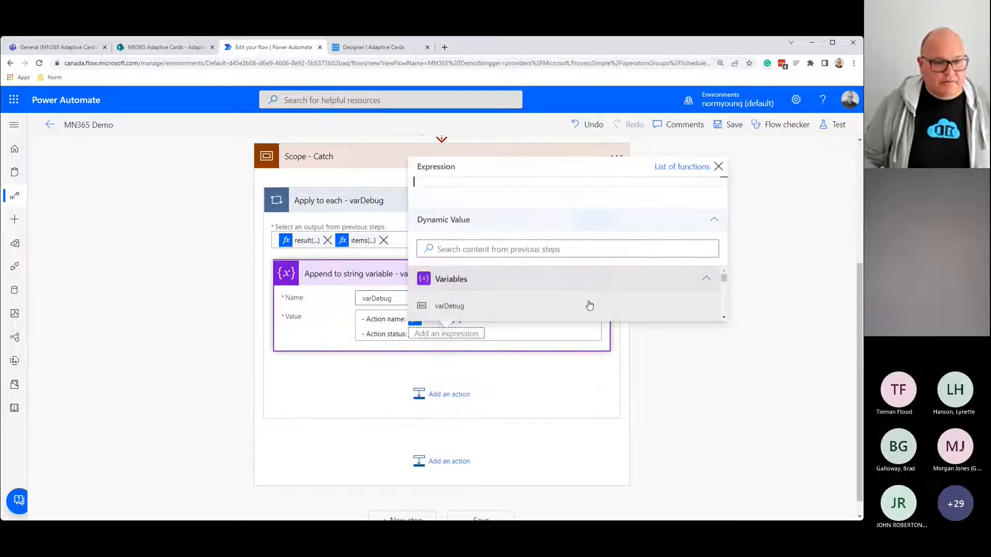
left_click(475, 184)
key("ctrl+v")
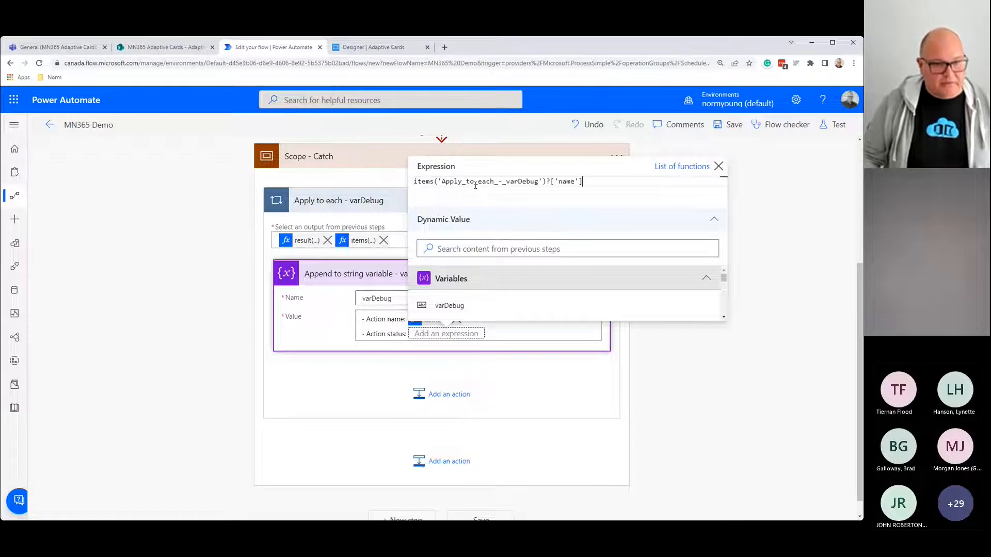
double_click(567, 182)
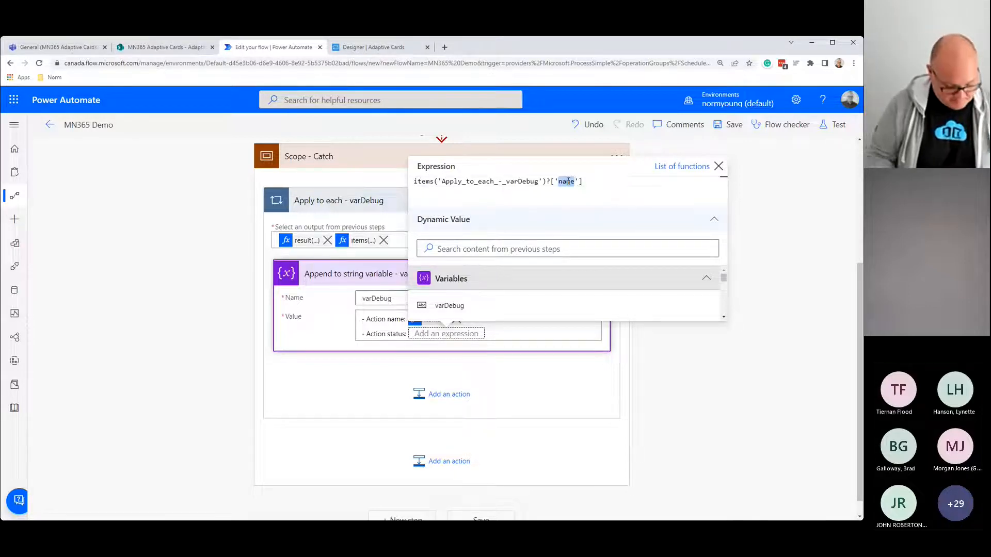
type("status")
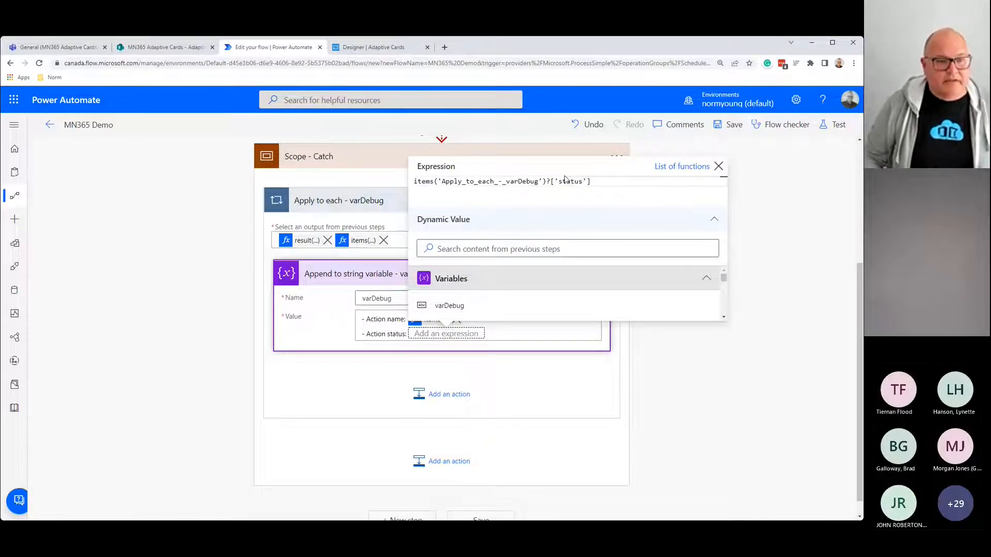
left_click(376, 334)
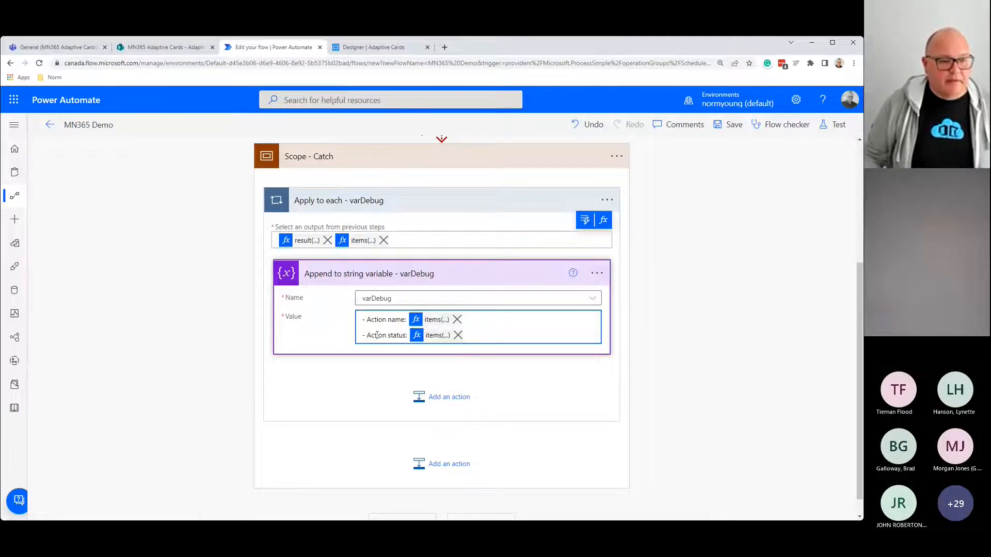
Step: Add two blank lines after the Action status entry
left_click(492, 338)
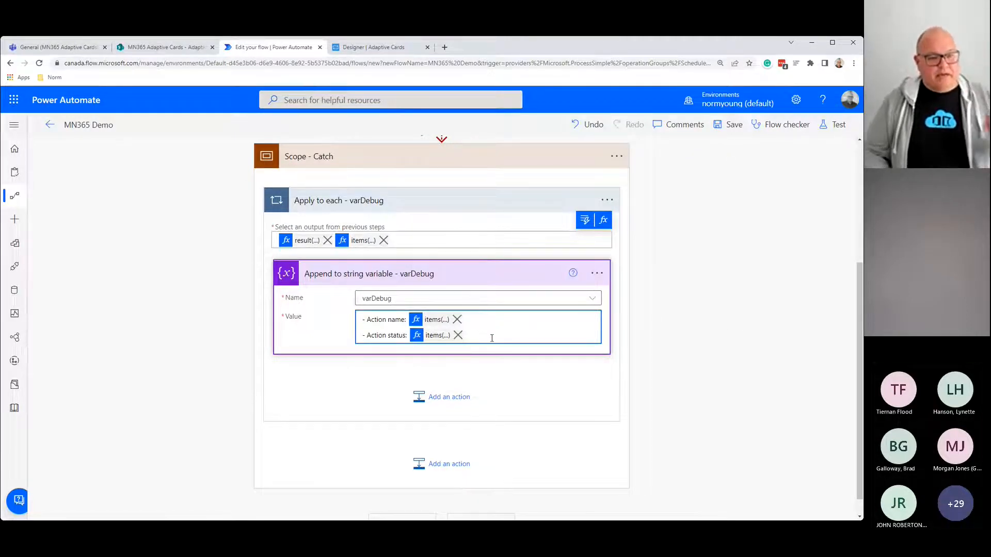
key("Return")
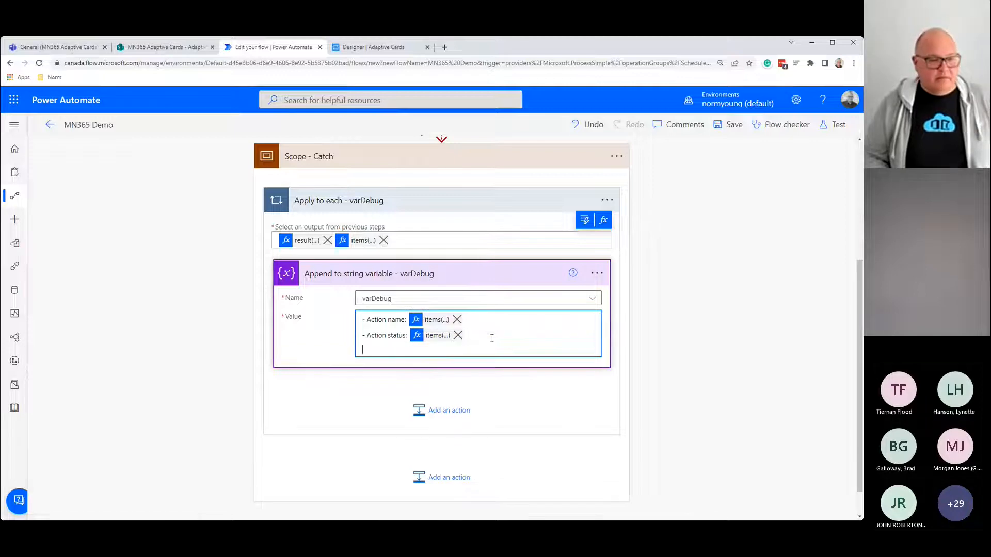
key("Return")
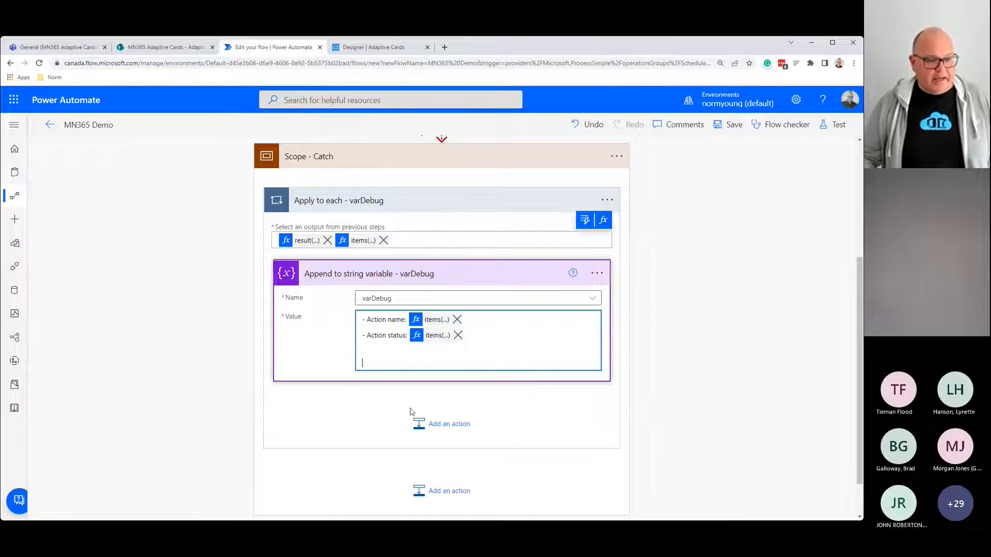
scroll(423, 423, "down", 1)
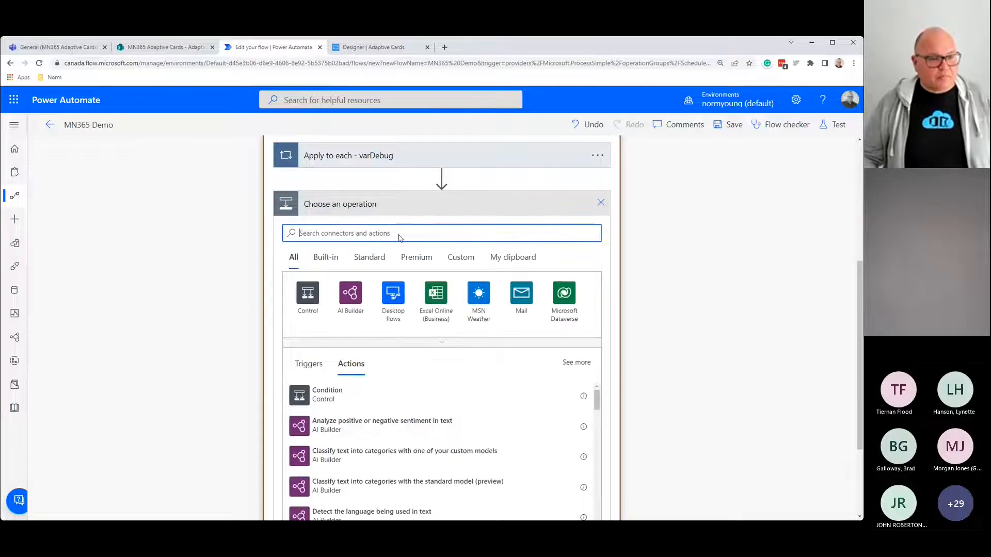
Step: Add a Compose action in Scope - Catch with the varDebug variable as its Inputs
type("compose")
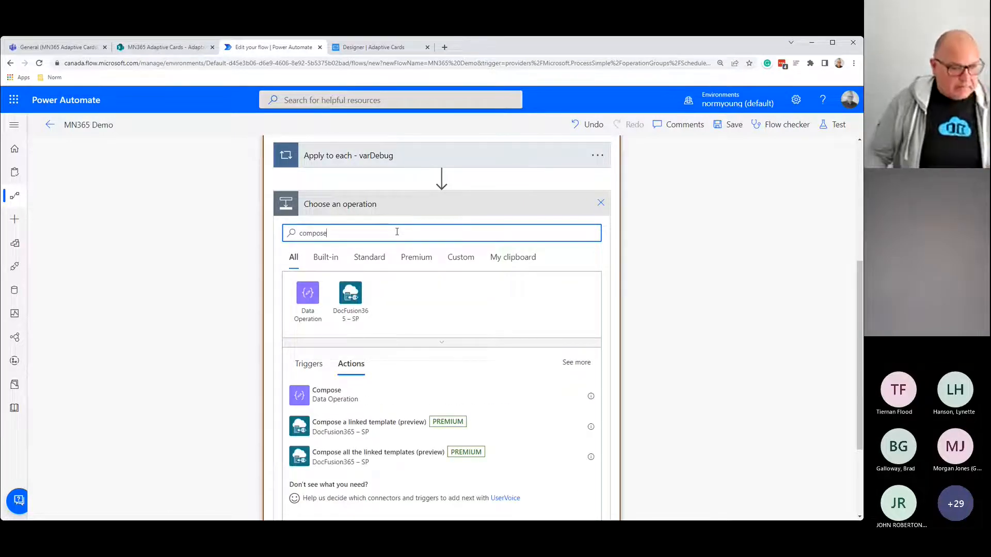
left_click(319, 394)
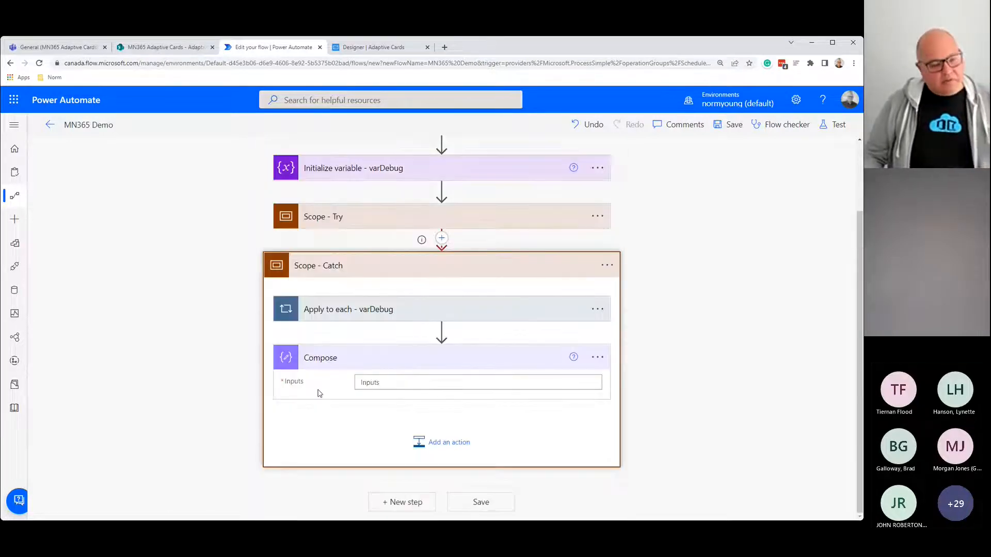
left_click(369, 383)
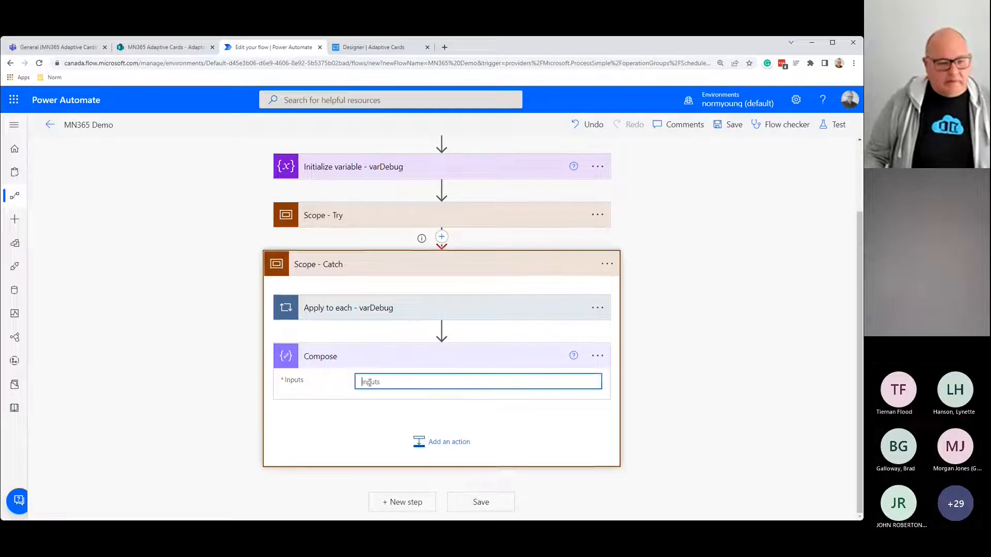
left_click(571, 363)
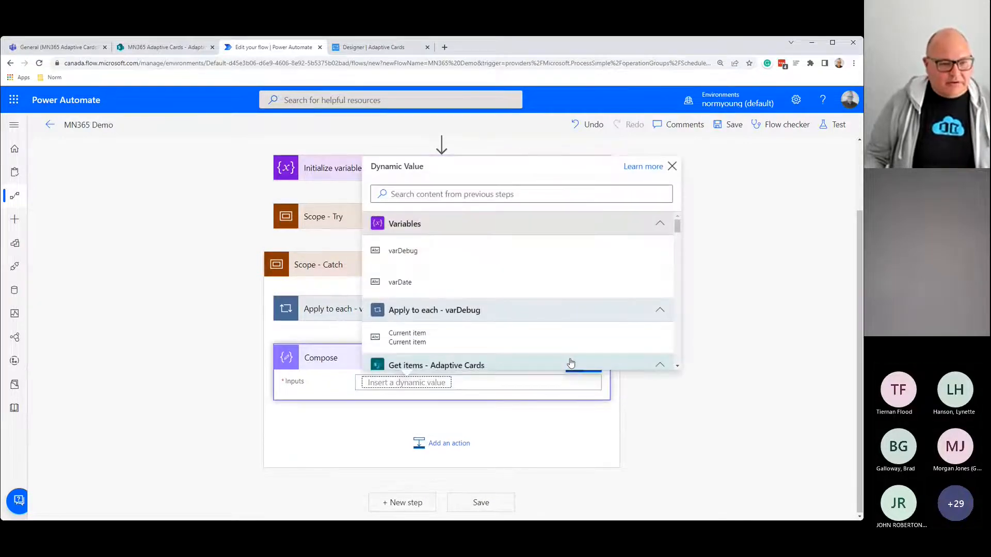
left_click(445, 253)
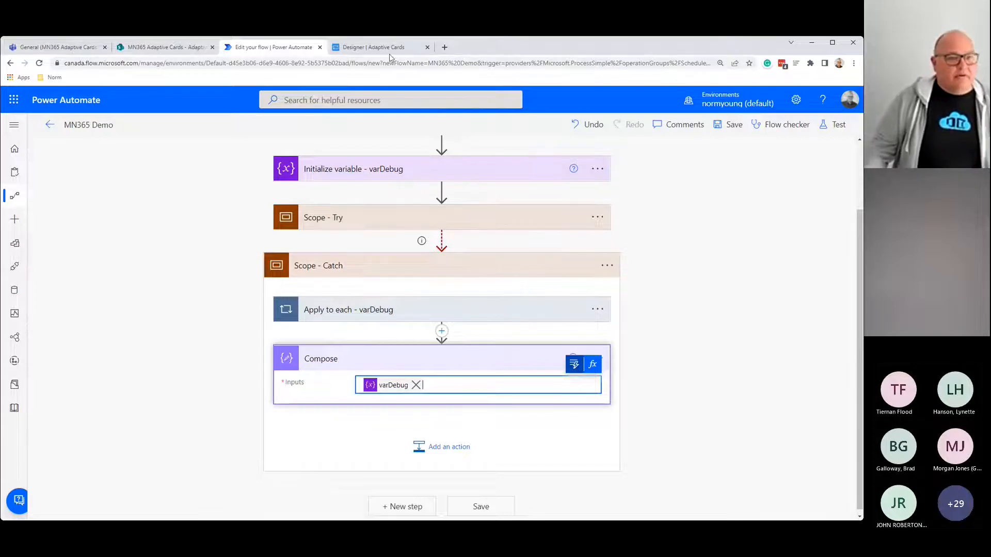
Step: In the designer, leave Preview mode and set the List Reminder heading colour to Attention
left_click(365, 47)
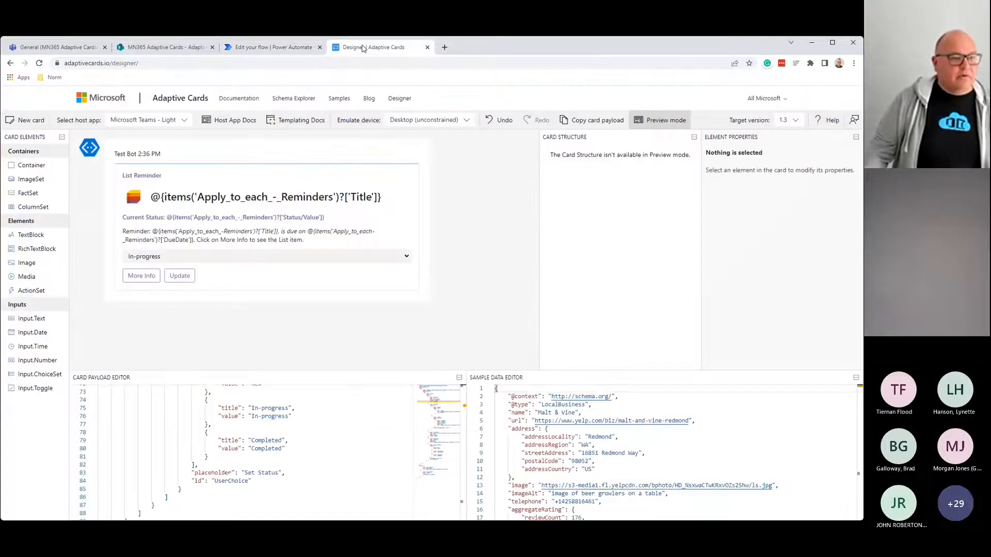
left_click(666, 120)
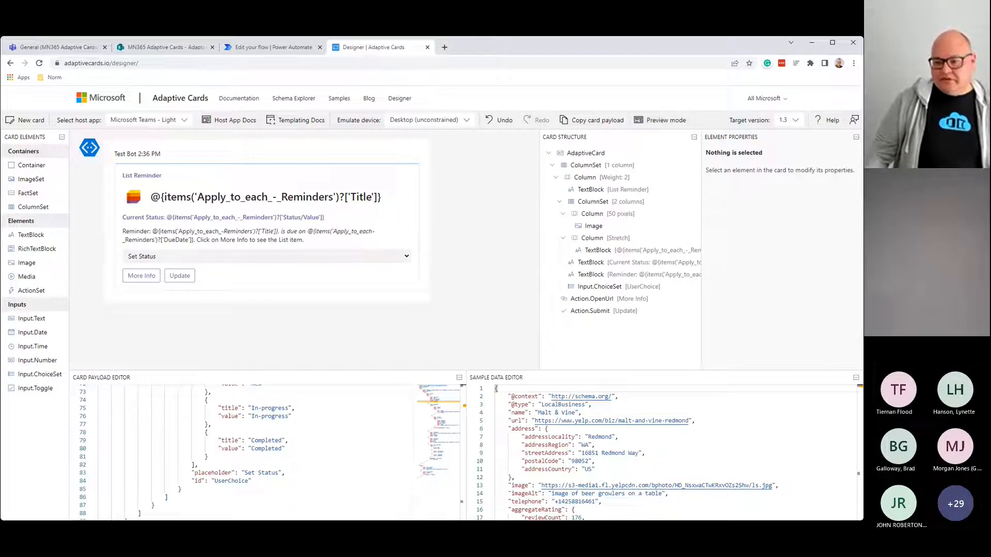
left_click(158, 177)
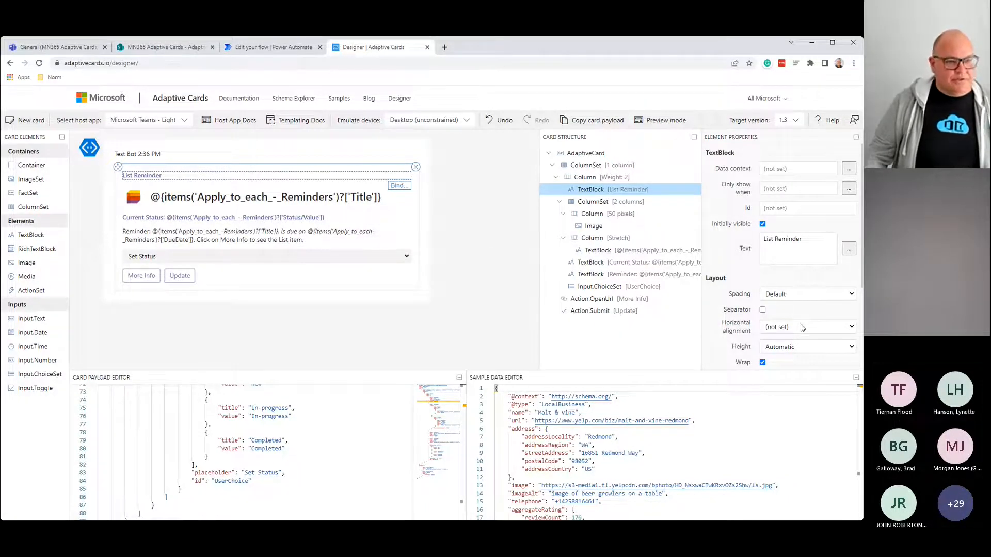
scroll(802, 328, "down", 3)
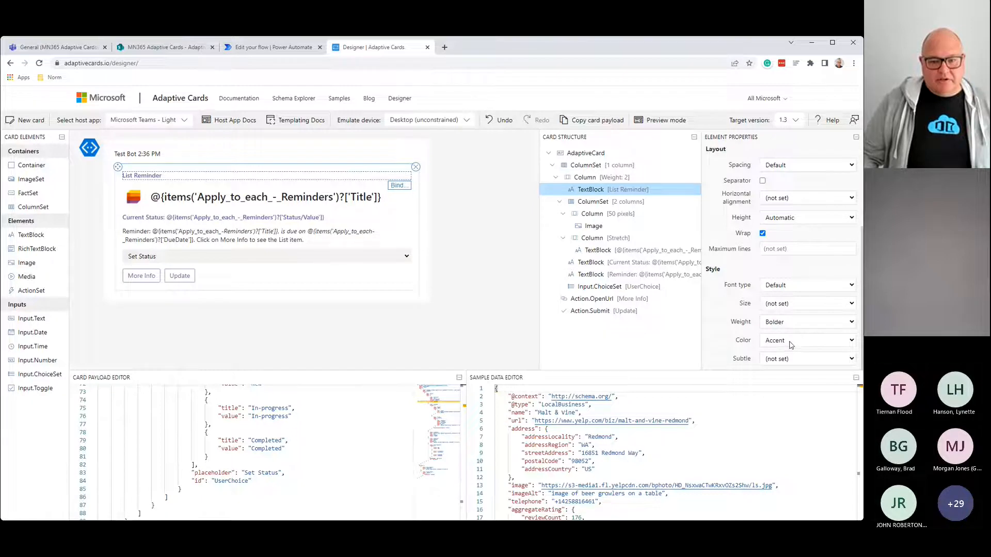
left_click(791, 342)
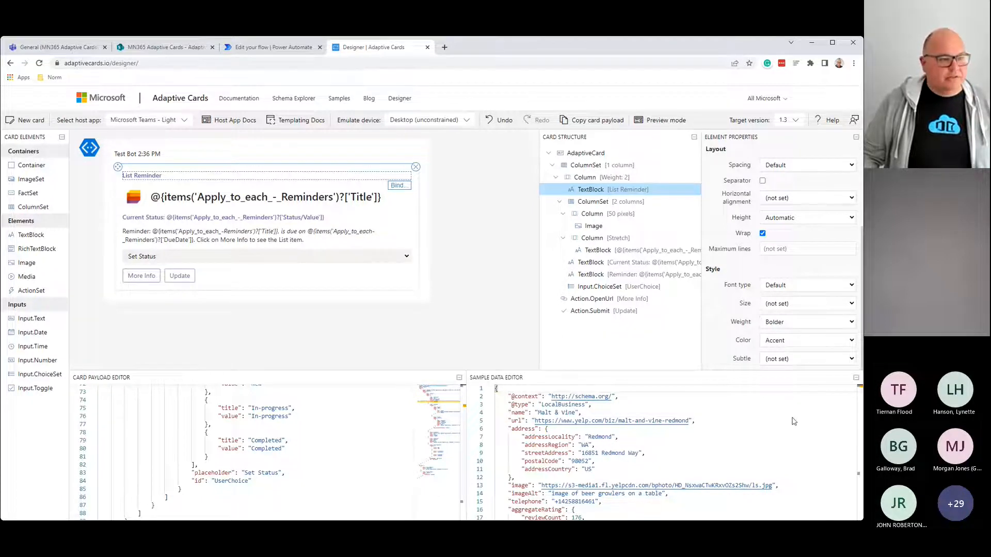
left_click(792, 417)
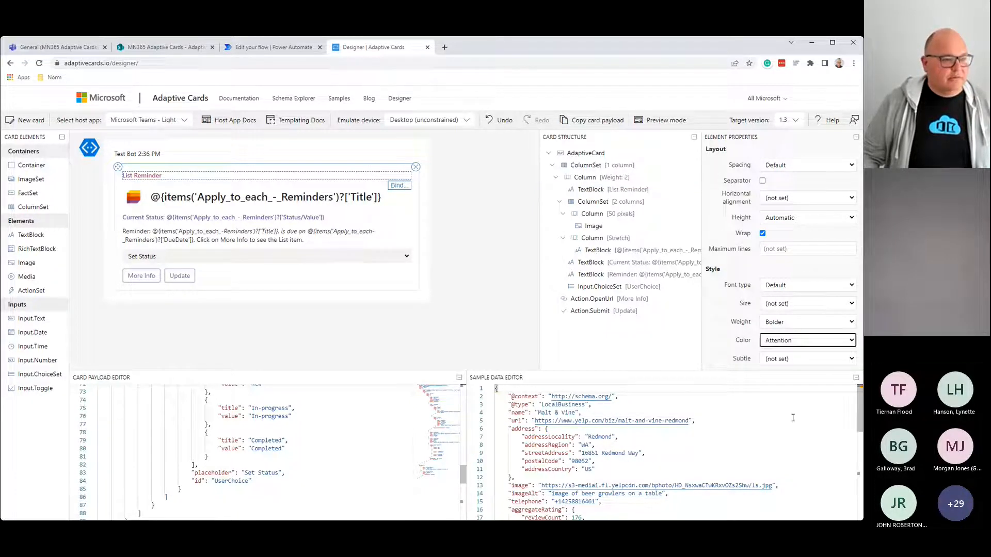
Step: Replace the title TextBlock's text expression with 'Adaptive Cards Demo'
left_click(207, 201)
scroll(785, 247, "up", 2)
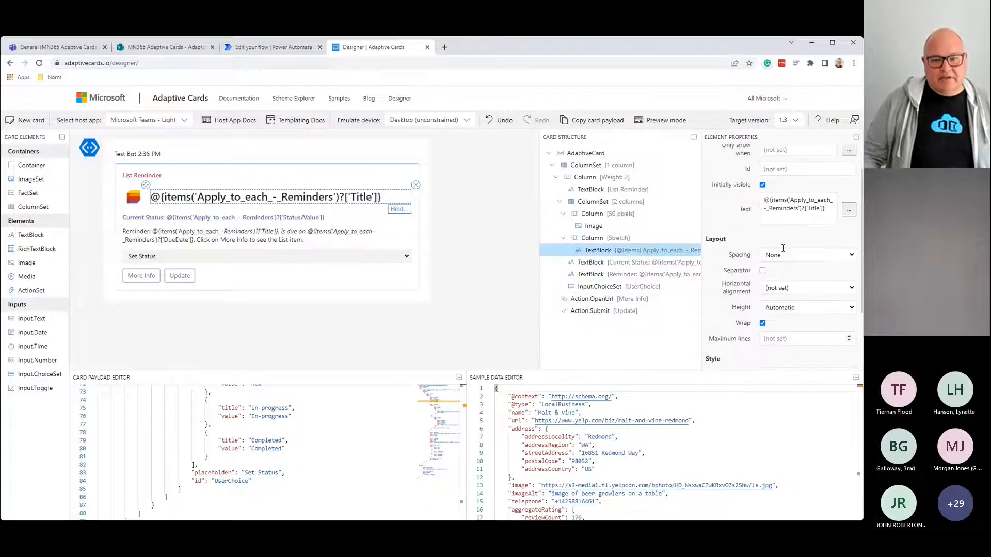
left_click(805, 214)
key("ctrl+a")
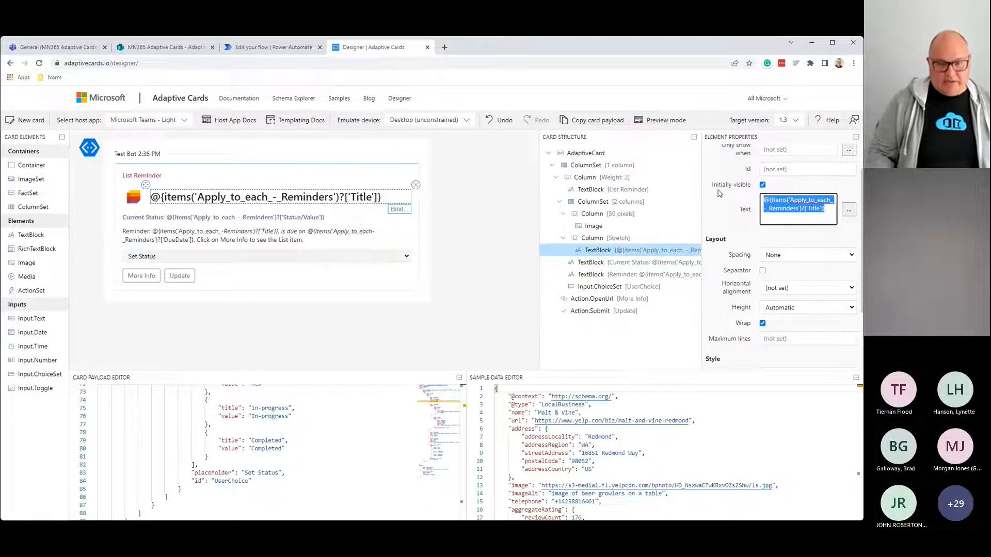
key("Delete")
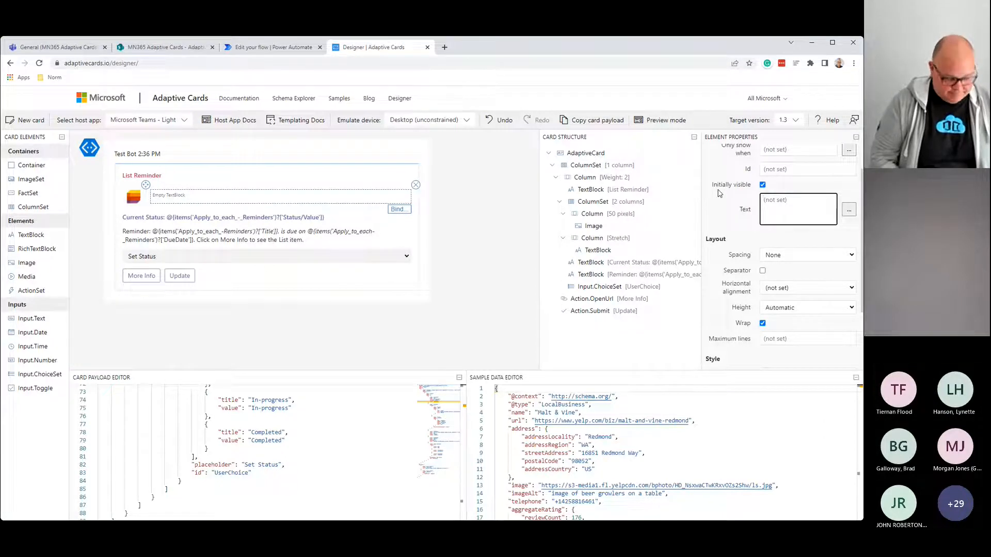
type("A")
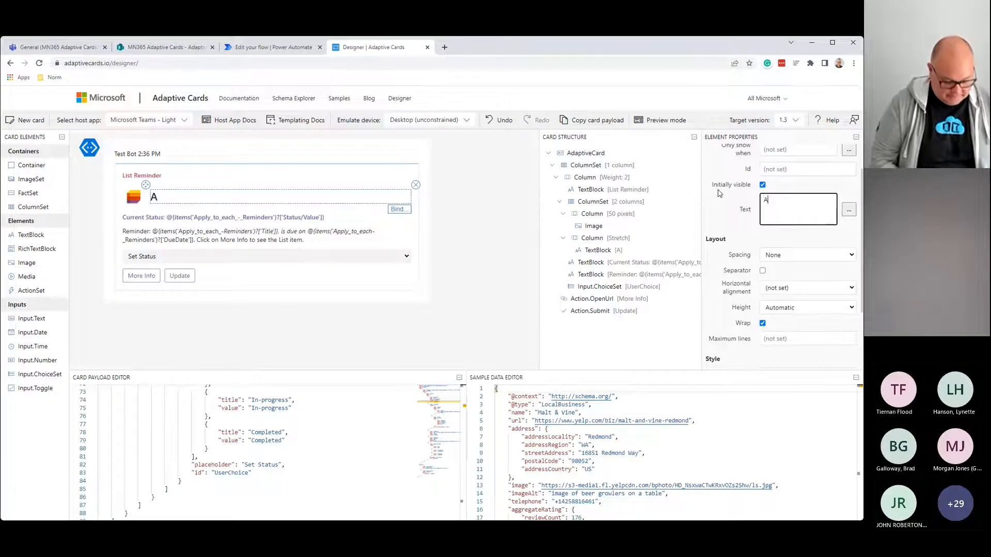
type("daptive Car")
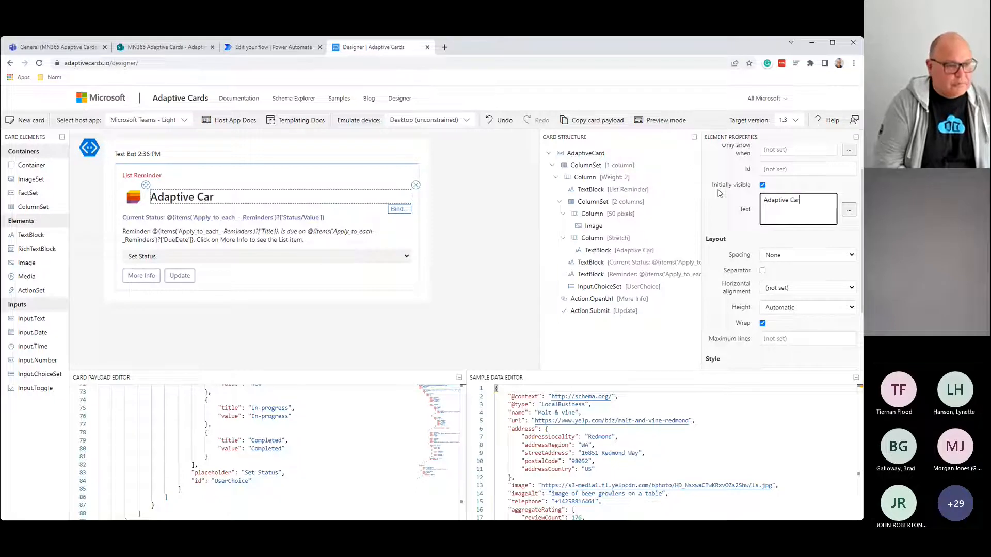
type("ds Demo")
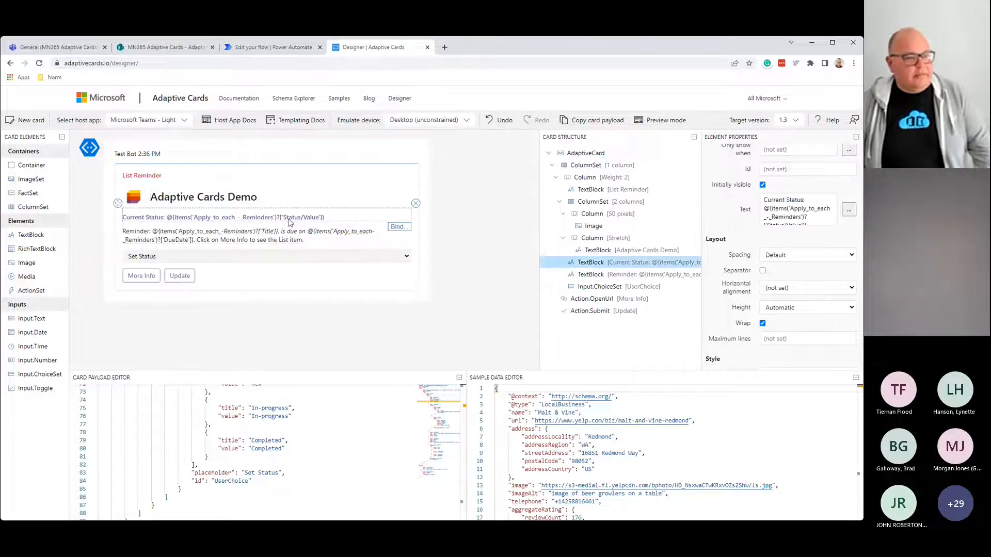
Step: Replace the Current Status text with 'Flow error please investigate.'
left_click(291, 221)
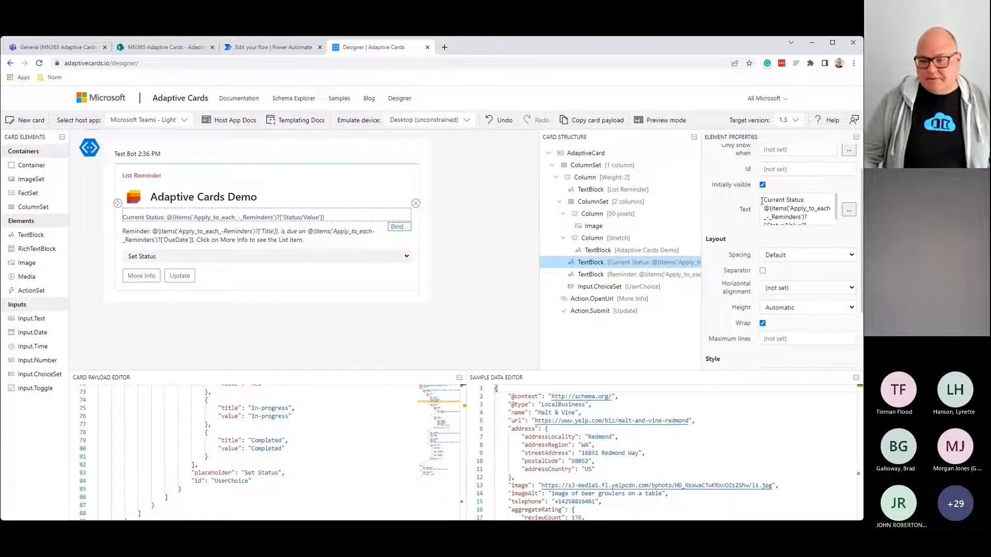
left_click_drag(770, 199, 825, 258)
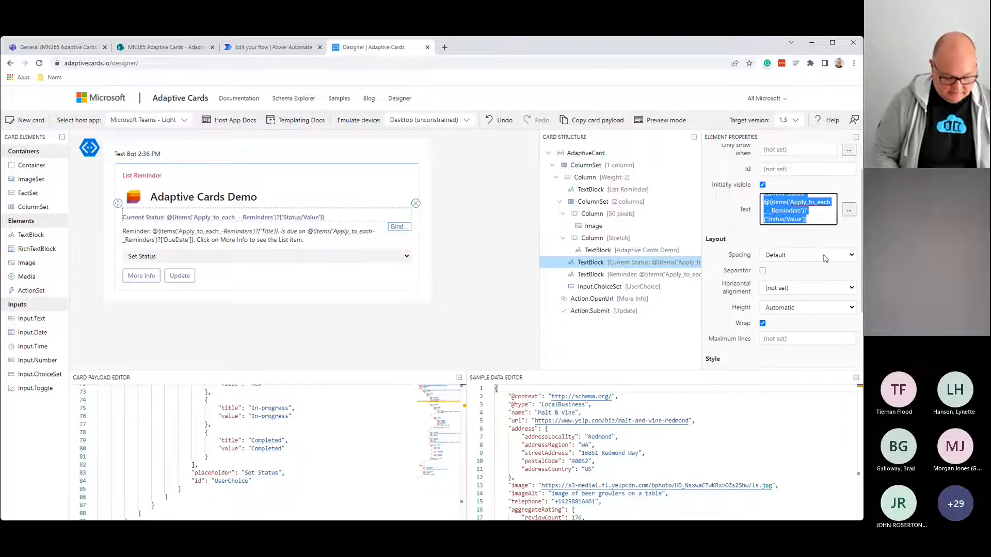
type("Flow error")
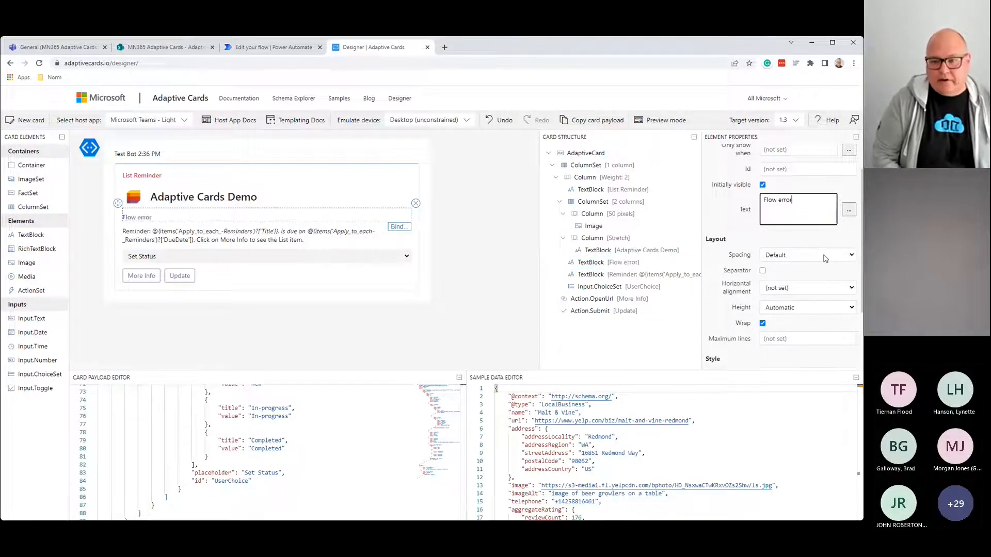
type(" please inb")
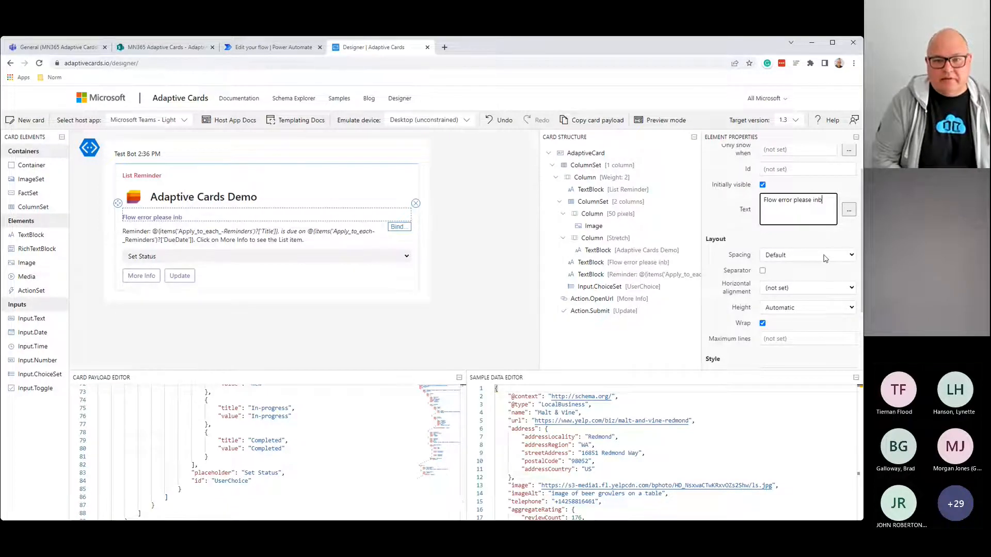
key("BackSpace")
type("vestig")
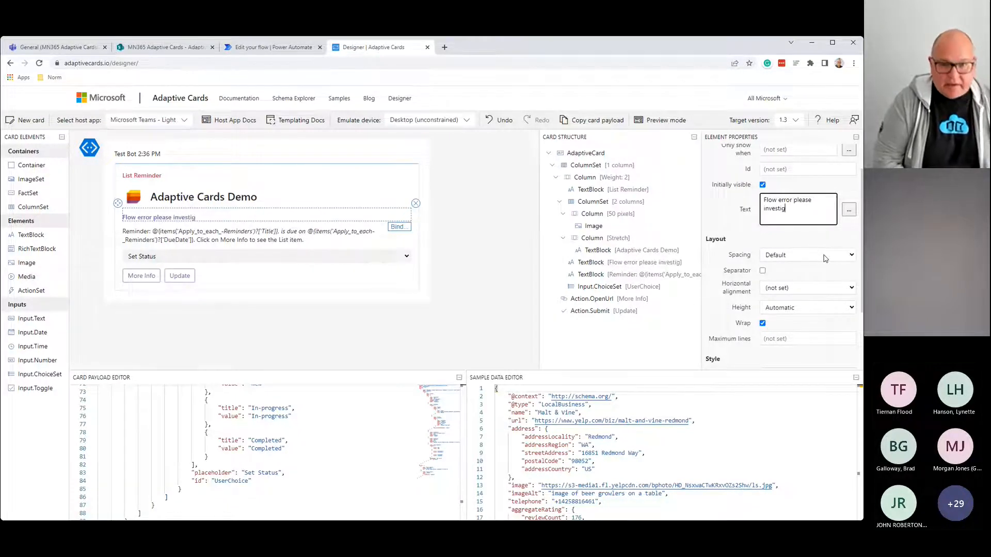
type("ate")
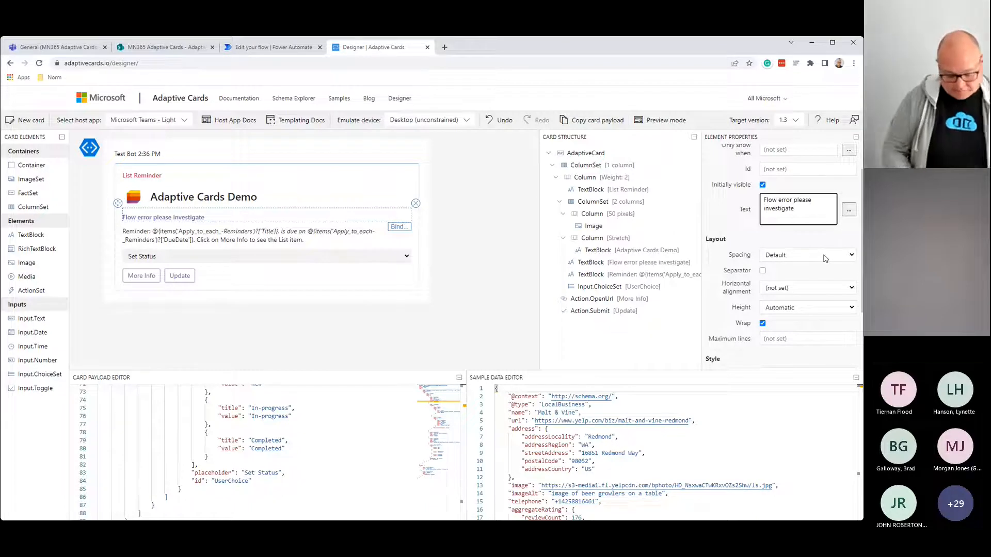
type(".")
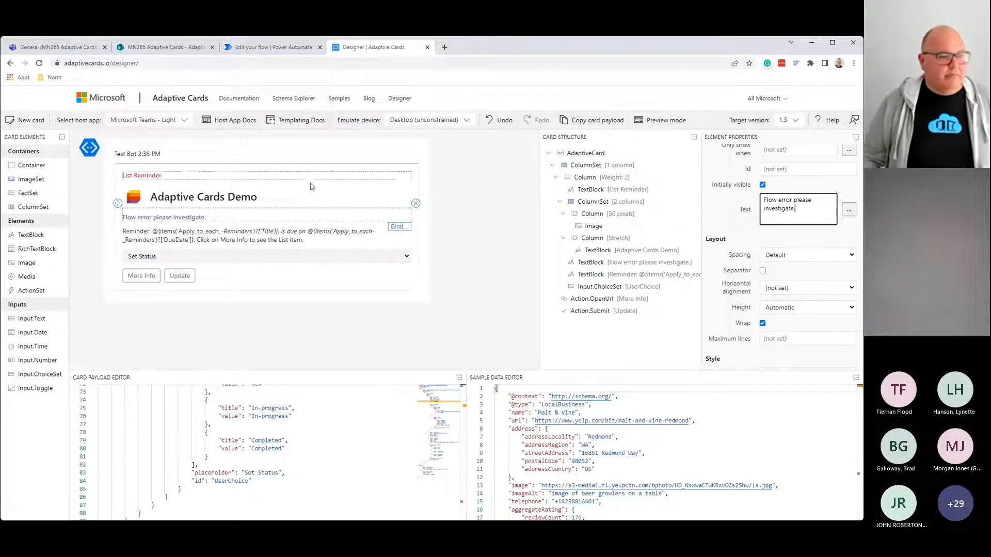
Step: Give the new status line the Attention (red) colour
scroll(719, 318, "down", 2)
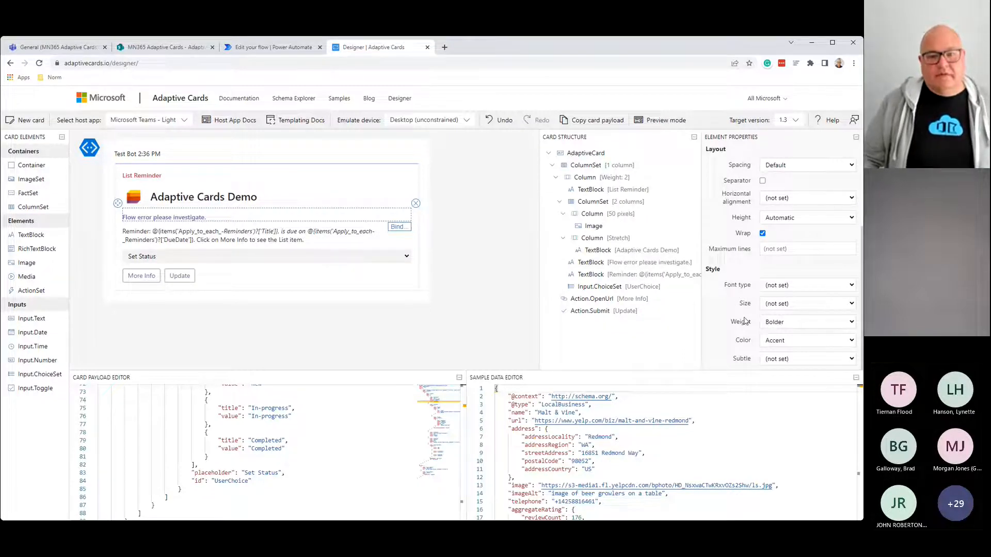
left_click(783, 342)
left_click(785, 420)
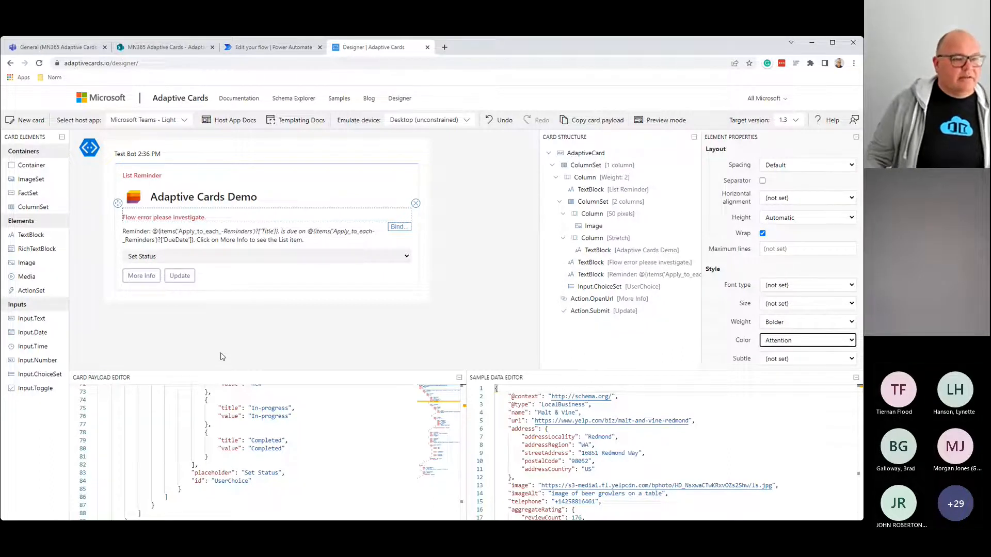
left_click(177, 235)
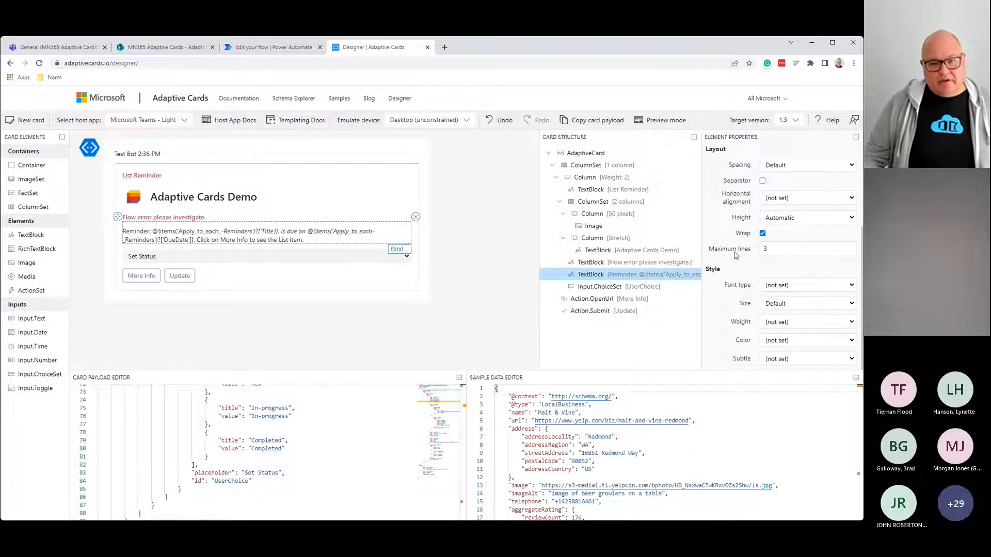
left_click(771, 248)
key("BackSpace")
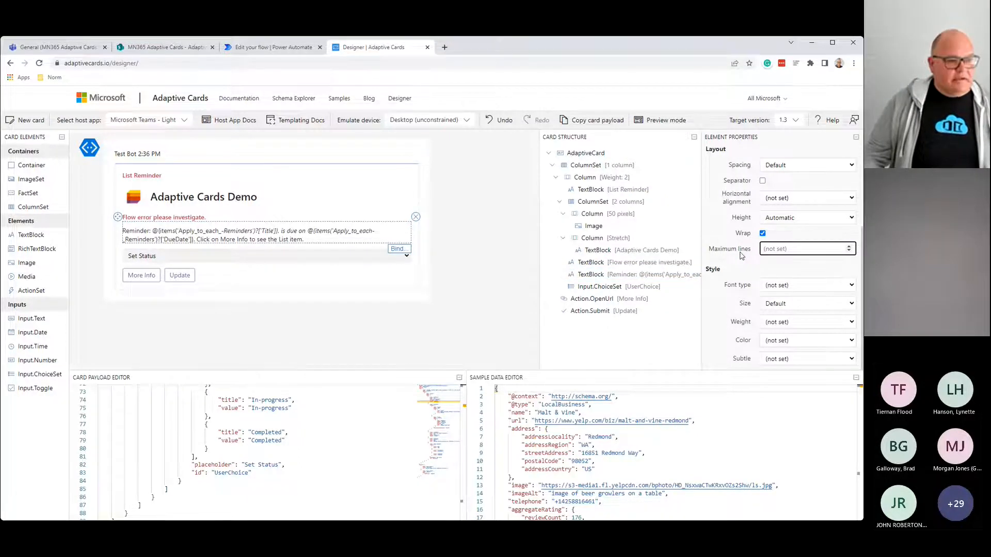
scroll(769, 281, "up", 3)
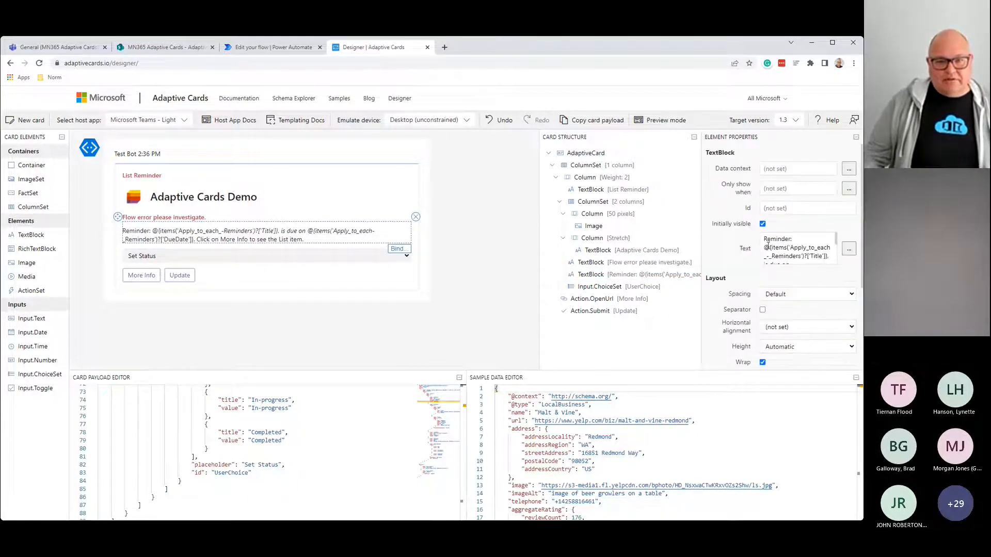
left_click_drag(765, 241, 837, 289)
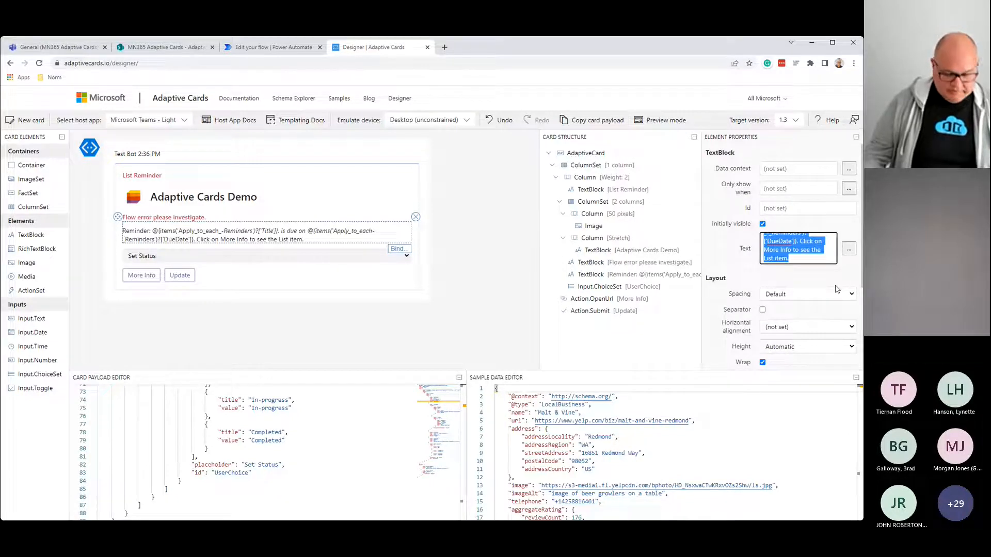
type("@")
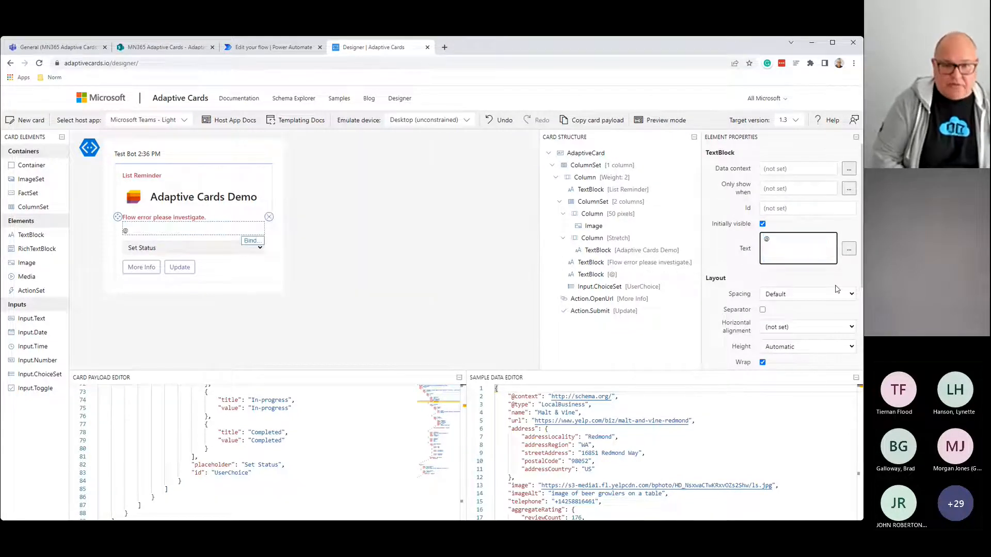
type("varDebug")
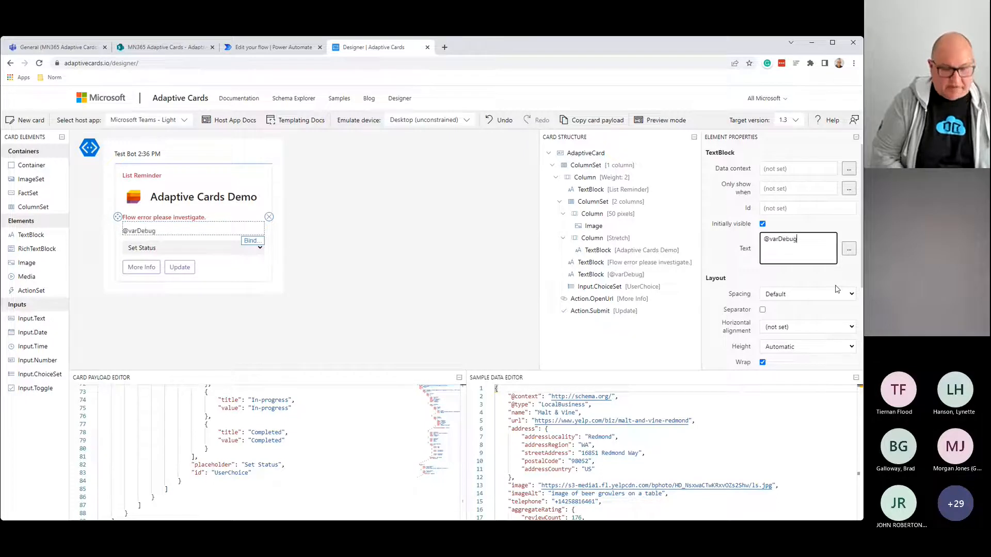
Step: Delete the Set Status choice input and the Update and More Info actions
left_click(190, 247)
left_click(269, 232)
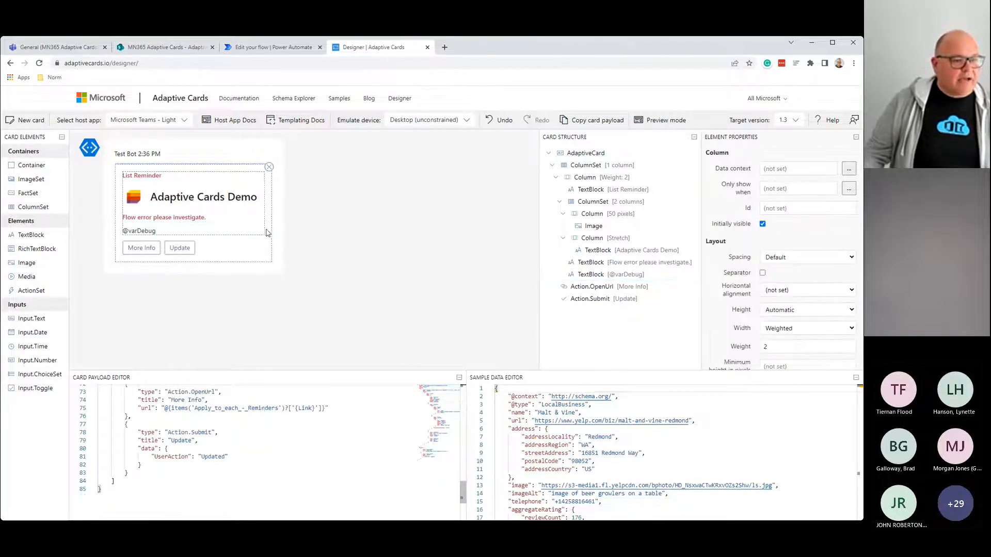
left_click(182, 248)
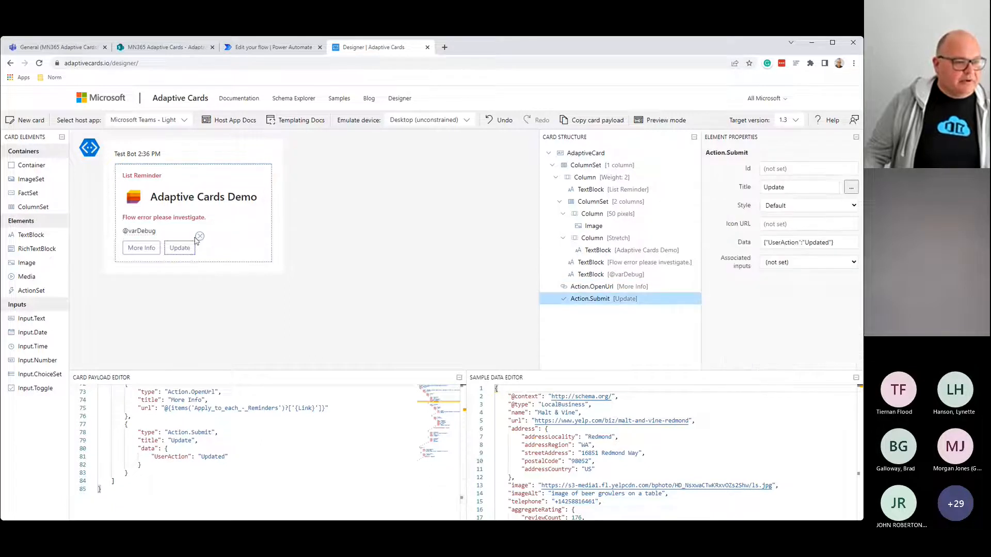
left_click(197, 241)
left_click(153, 250)
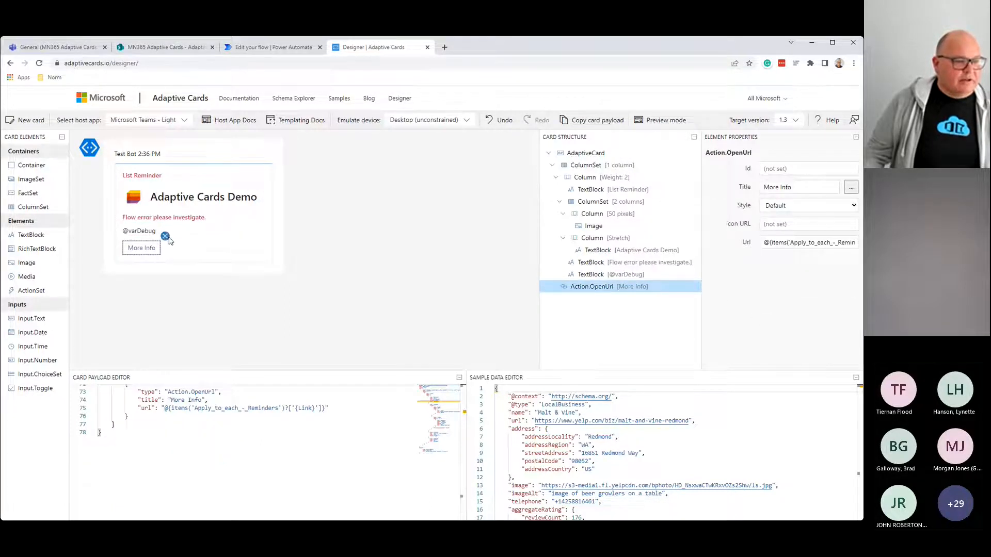
left_click(165, 236)
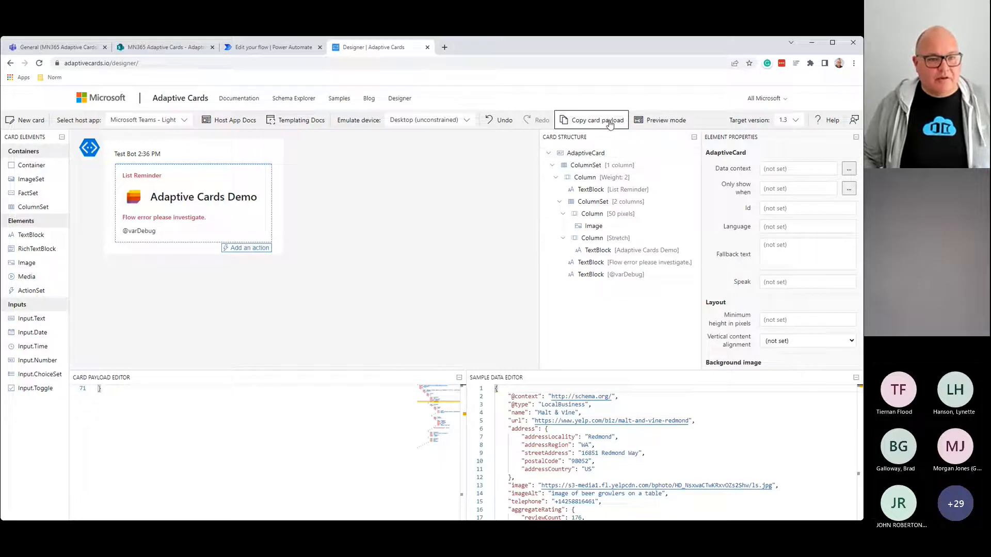
Step: Change the payload's speak text to 'Flow error please ivestigate', copy the card JSON, and return to the flow
left_click(301, 47)
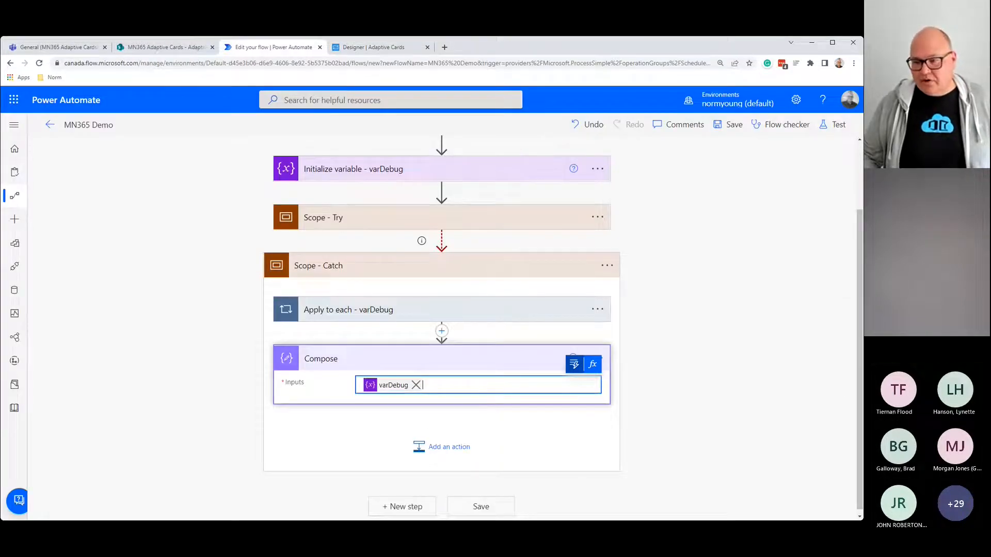
left_click(376, 47)
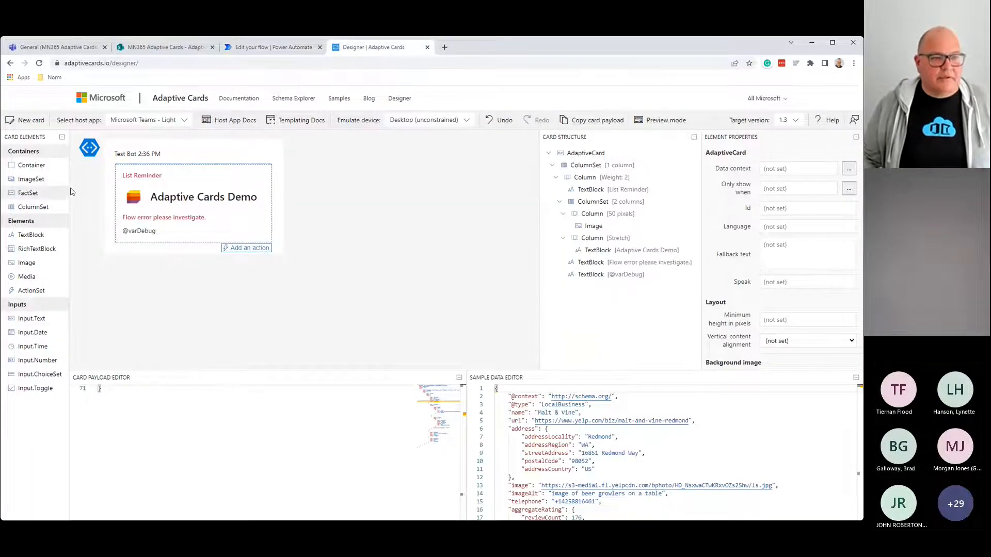
scroll(194, 469, "up", 12)
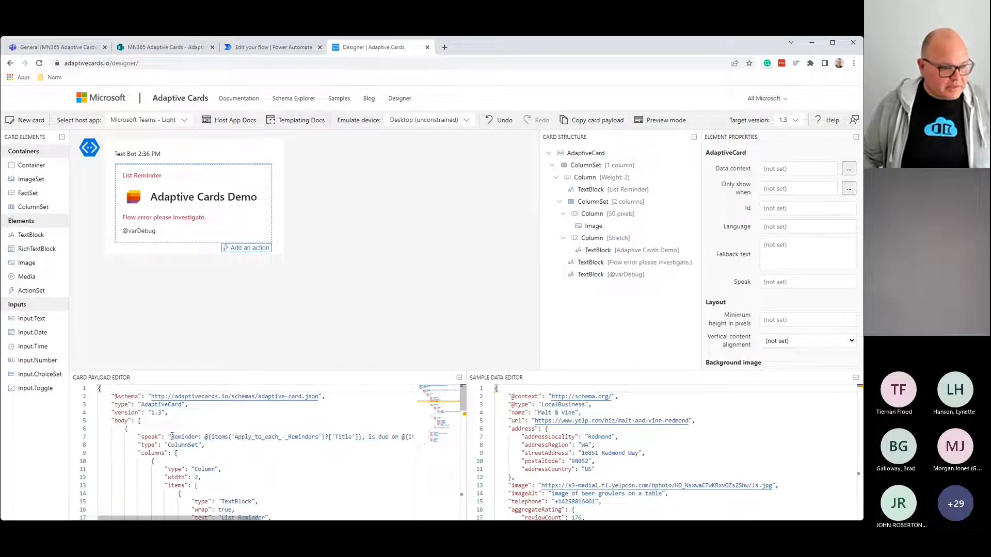
left_click(170, 437)
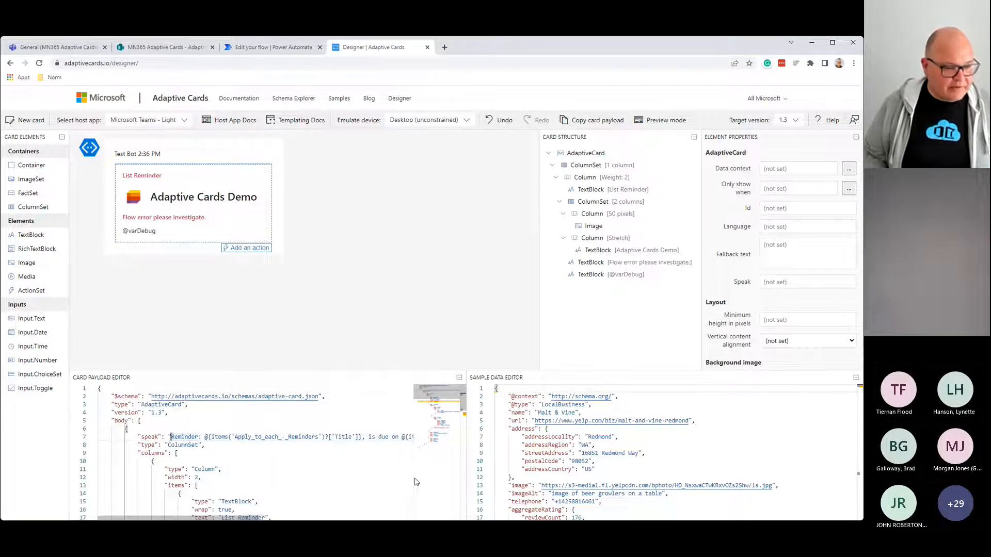
key("shift+End")
key("shift+Left")
key("shift+Left")
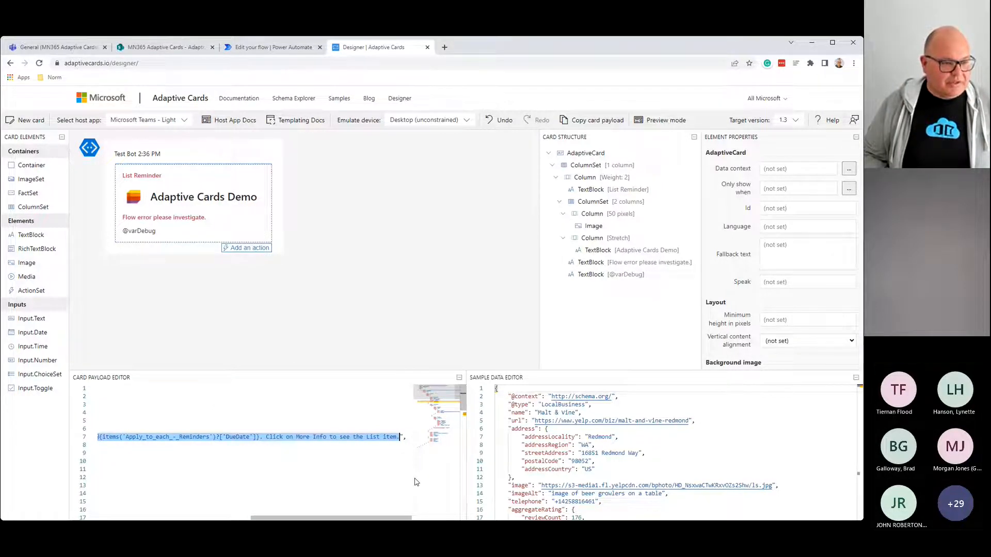
key("BackSpace")
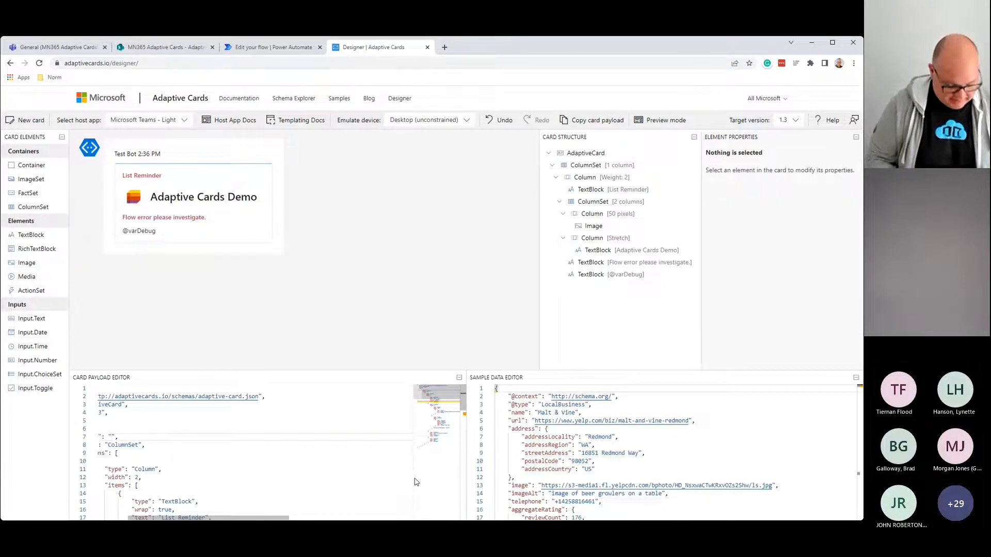
type("Flow error p")
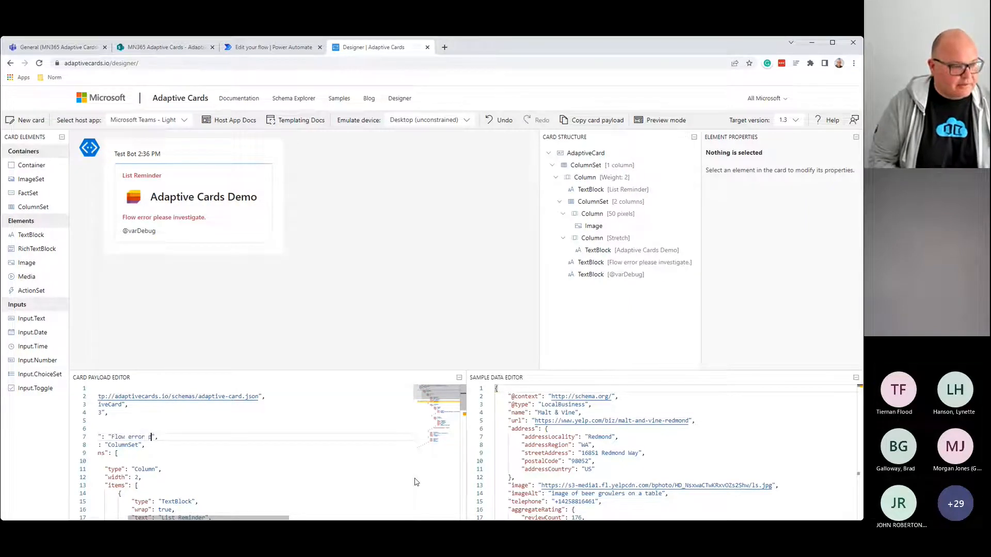
type("lease i")
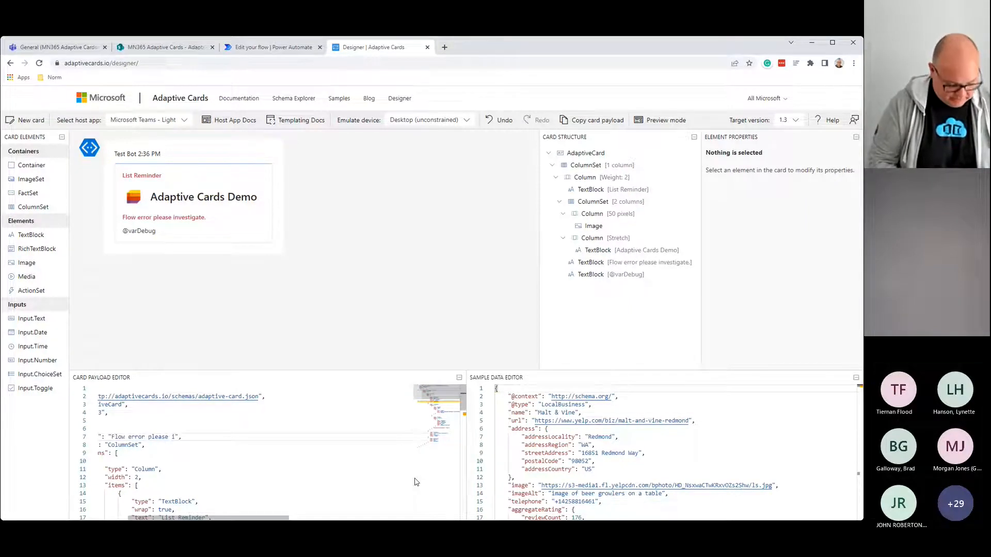
type("vest")
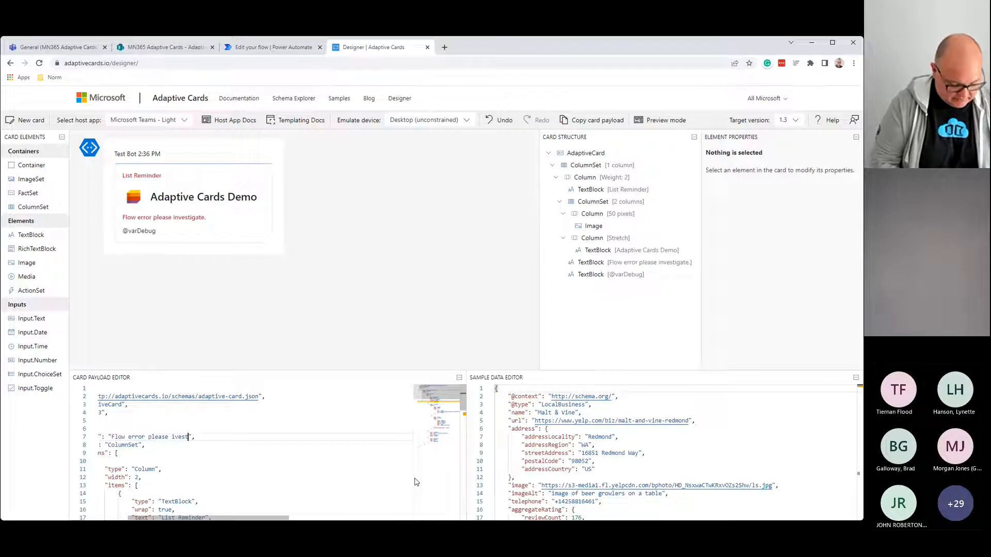
type("igate")
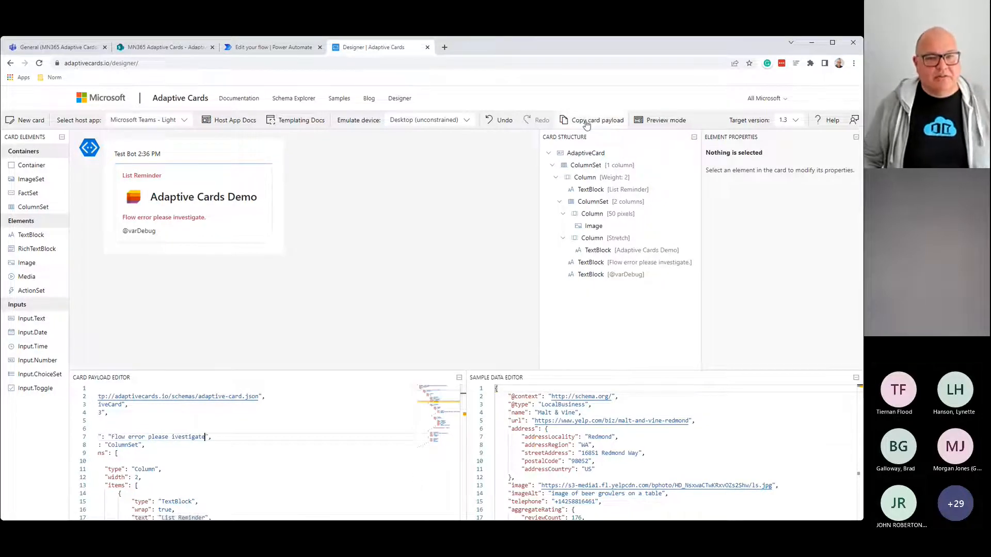
left_click(586, 120)
left_click(274, 47)
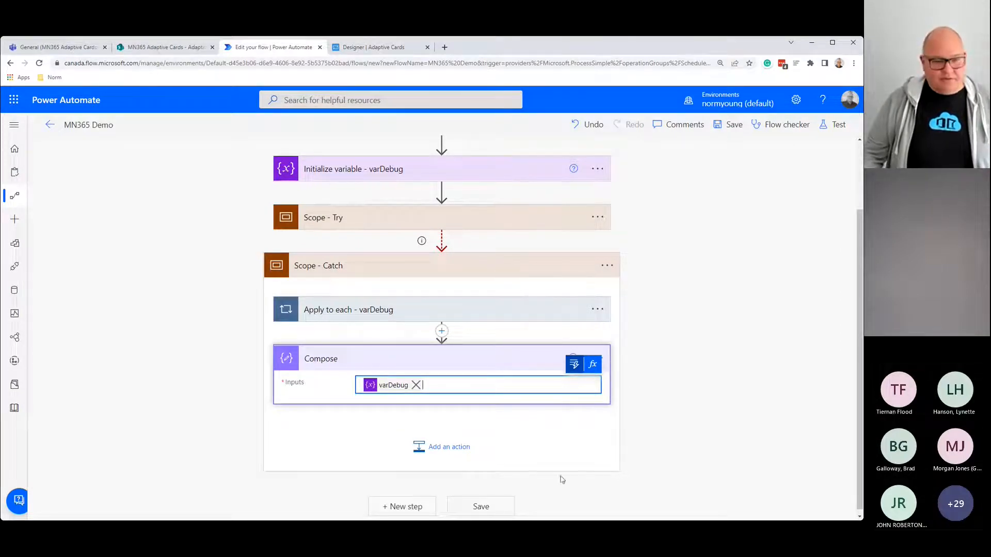
Step: Add a Microsoft Teams 'Post adaptive card in a chat or channel' action after Compose
left_click(454, 448)
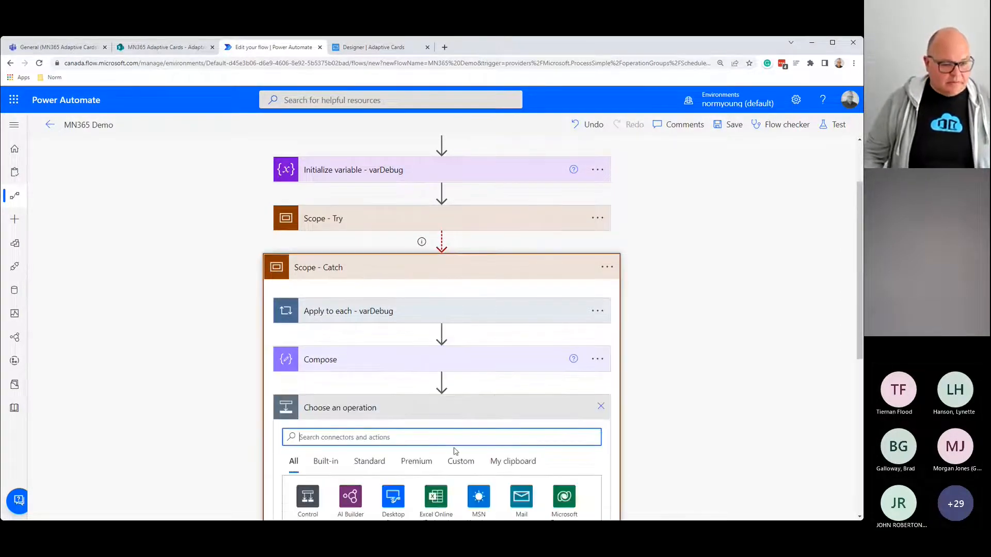
type("teams adap")
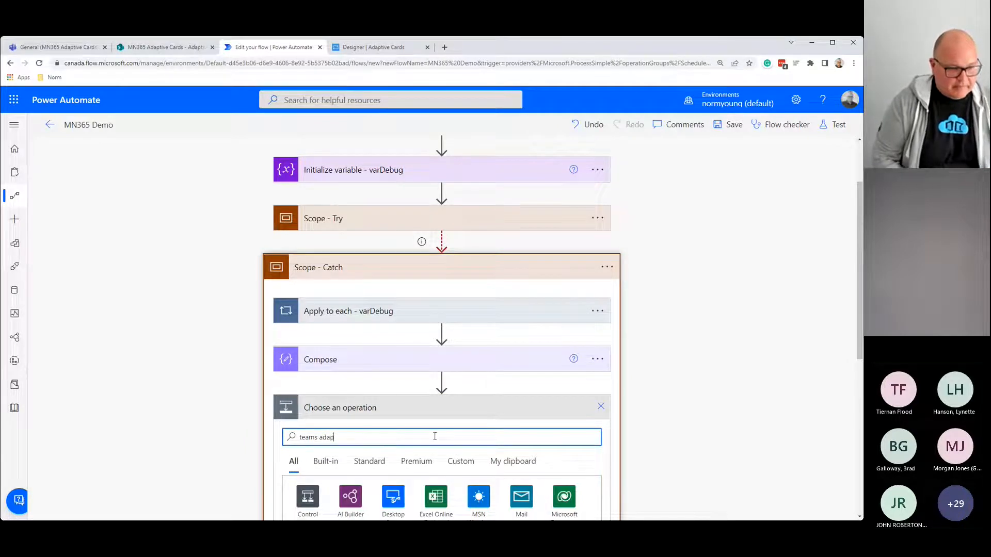
type("t")
type("ive card")
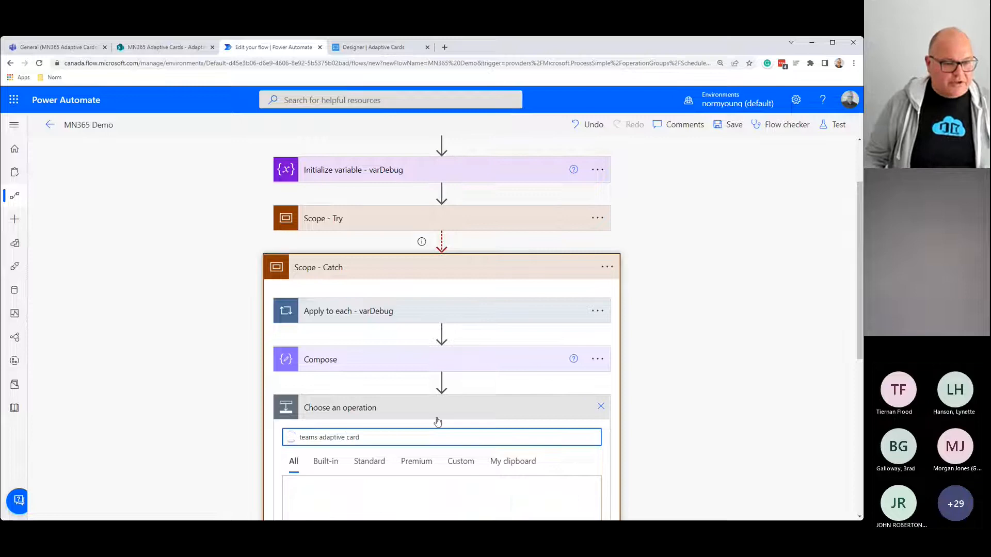
scroll(437, 422, "down", 3)
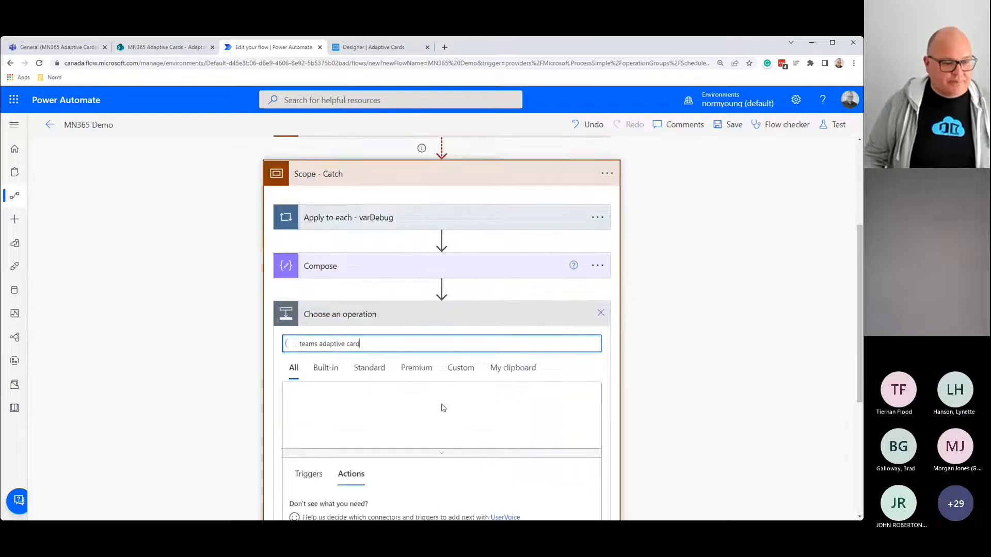
scroll(447, 403, "down", 1)
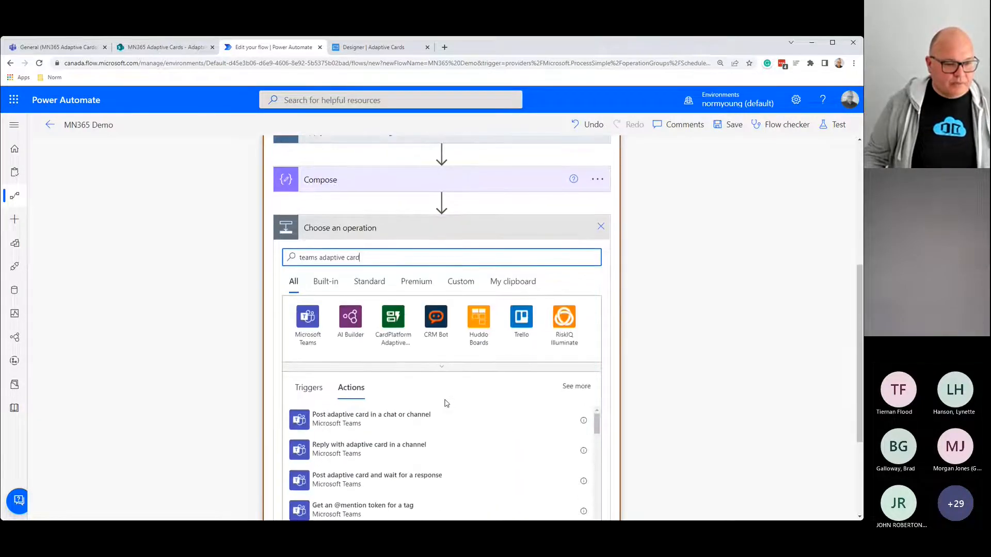
left_click(332, 425)
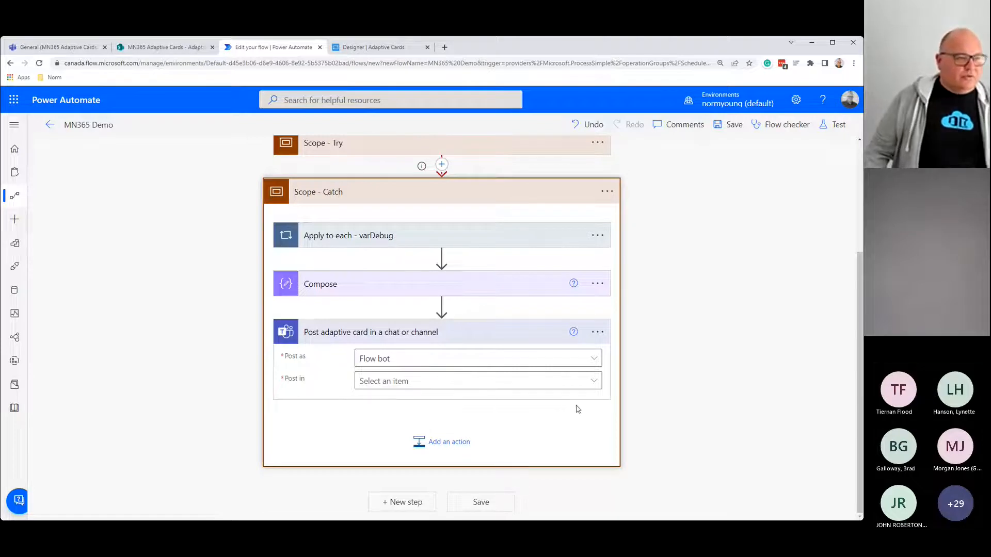
Step: Post to a Channel, choosing team MN365 Adaptive Cards and channel General
left_click(594, 380)
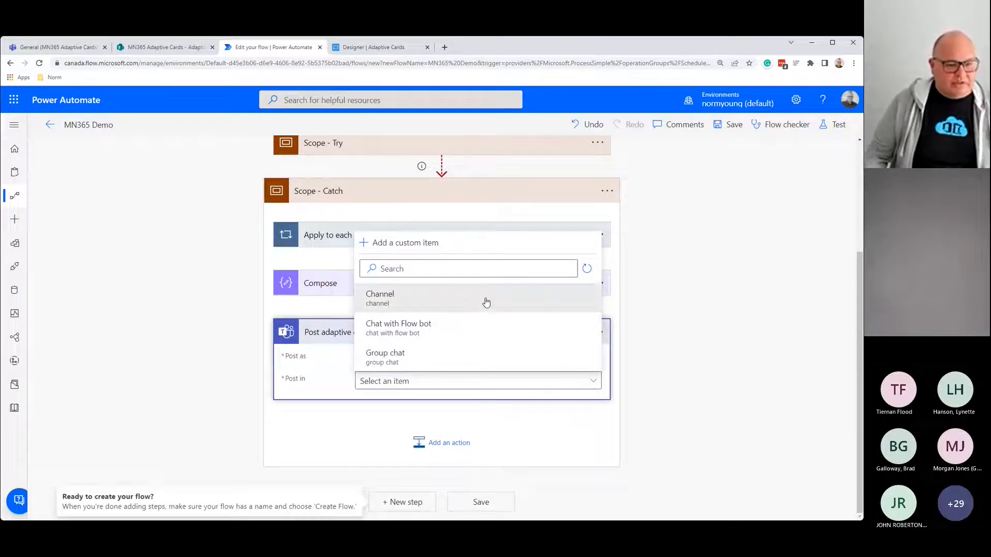
left_click(463, 296)
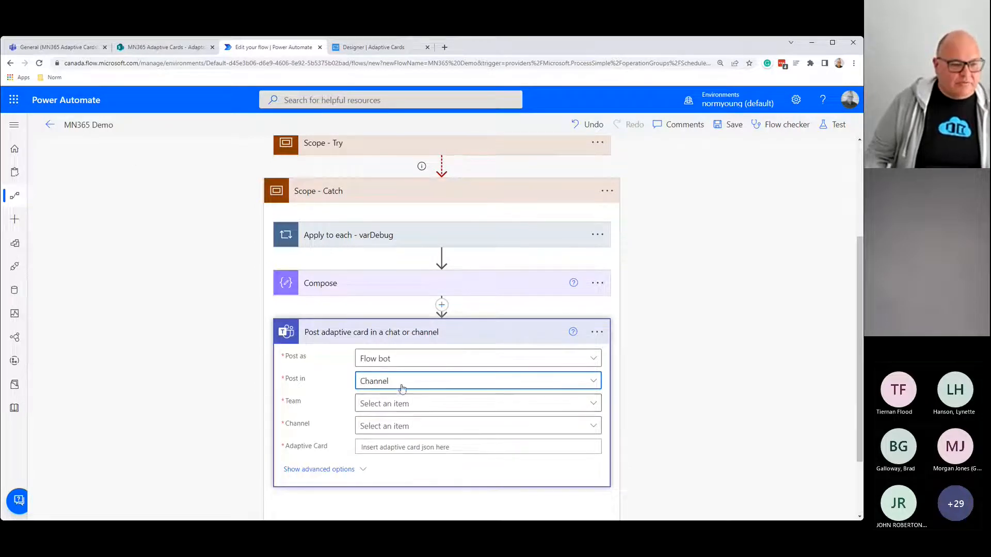
left_click(386, 408)
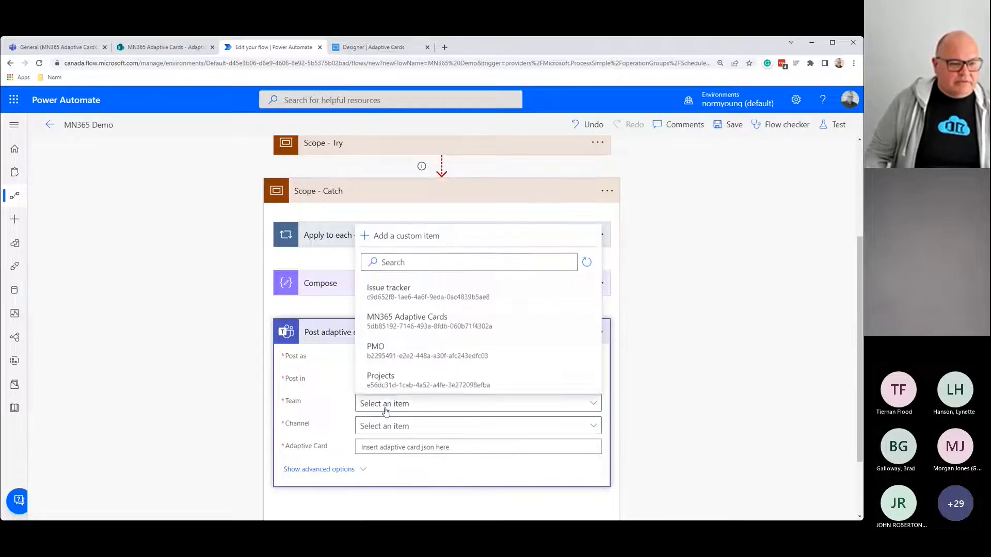
left_click(414, 324)
left_click(414, 429)
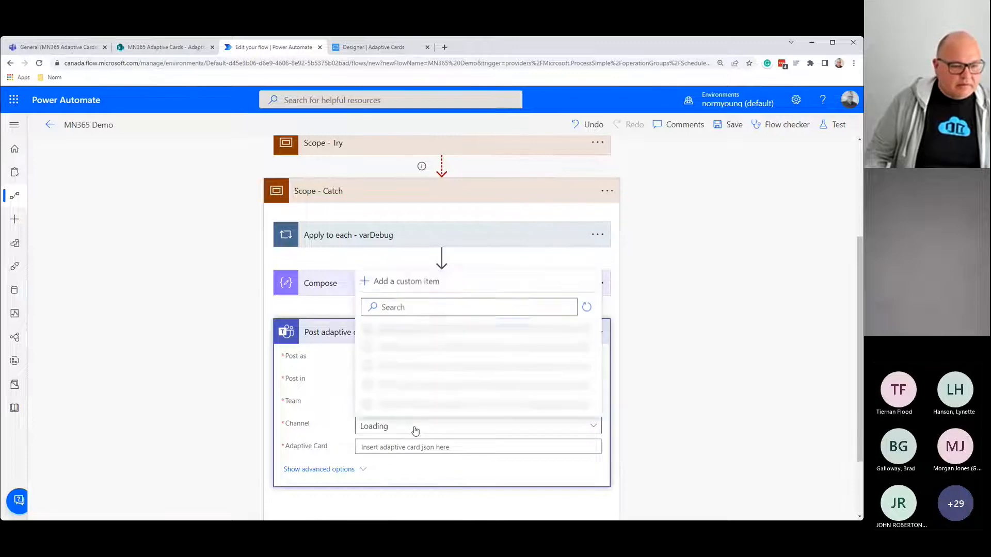
left_click(383, 407)
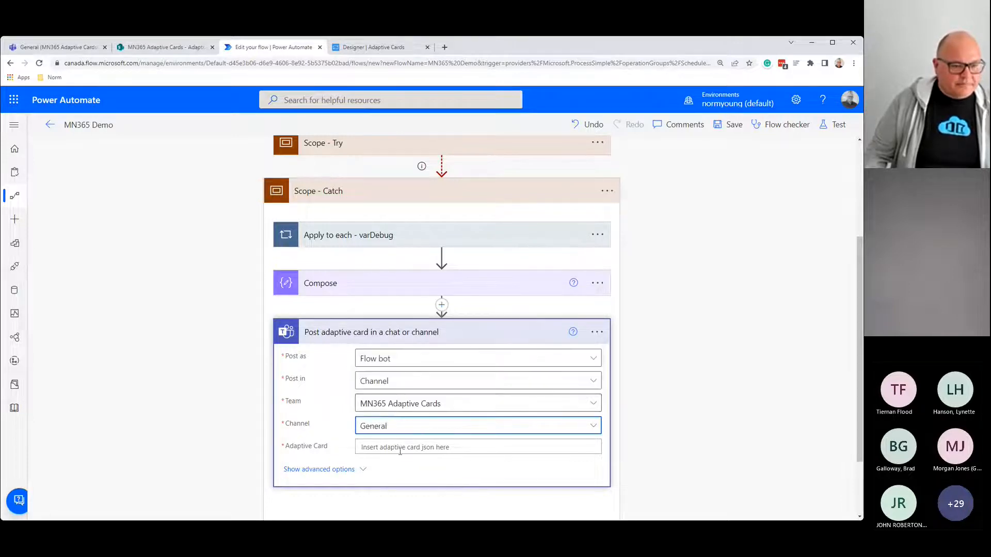
left_click(397, 447)
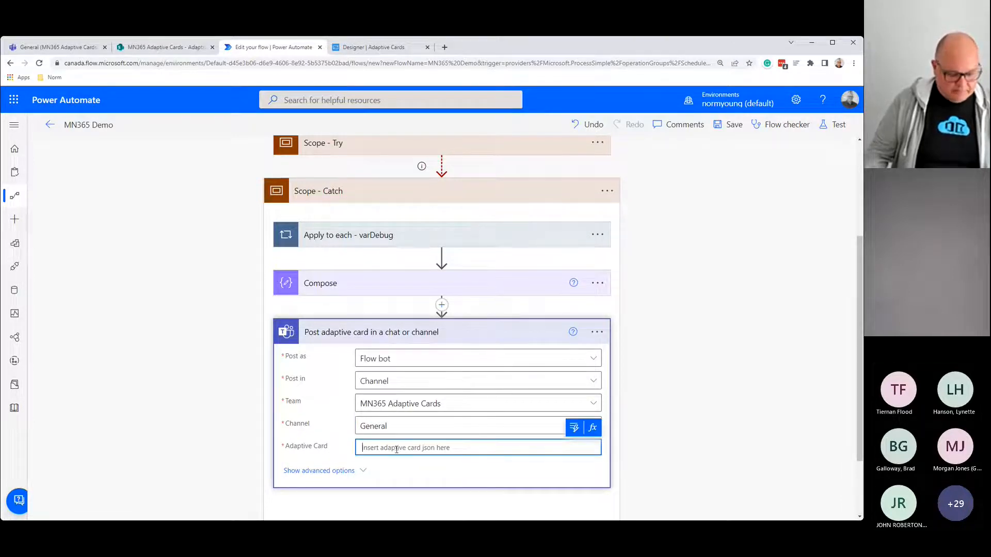
key("ctrl+v")
scroll(523, 485, "down", 5)
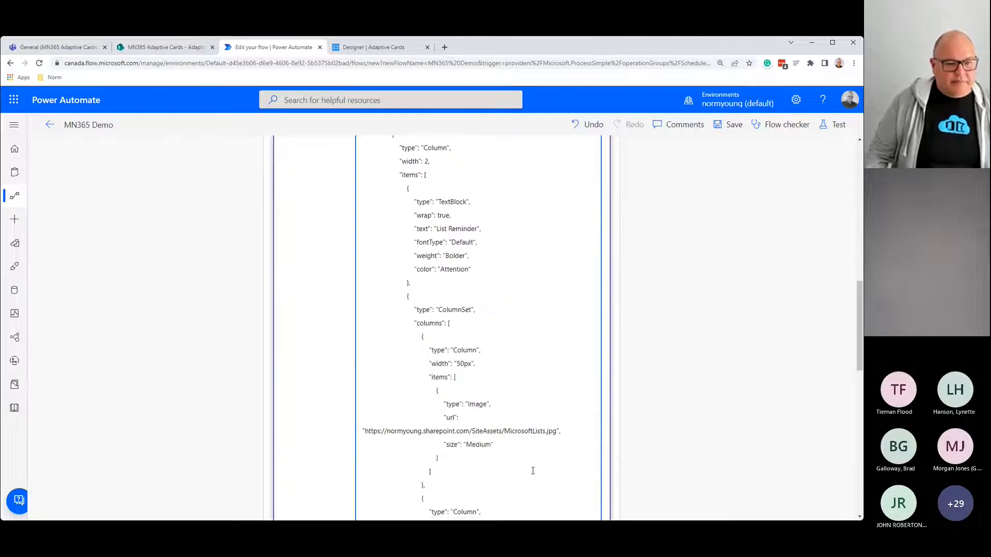
scroll(527, 467, "down", 4)
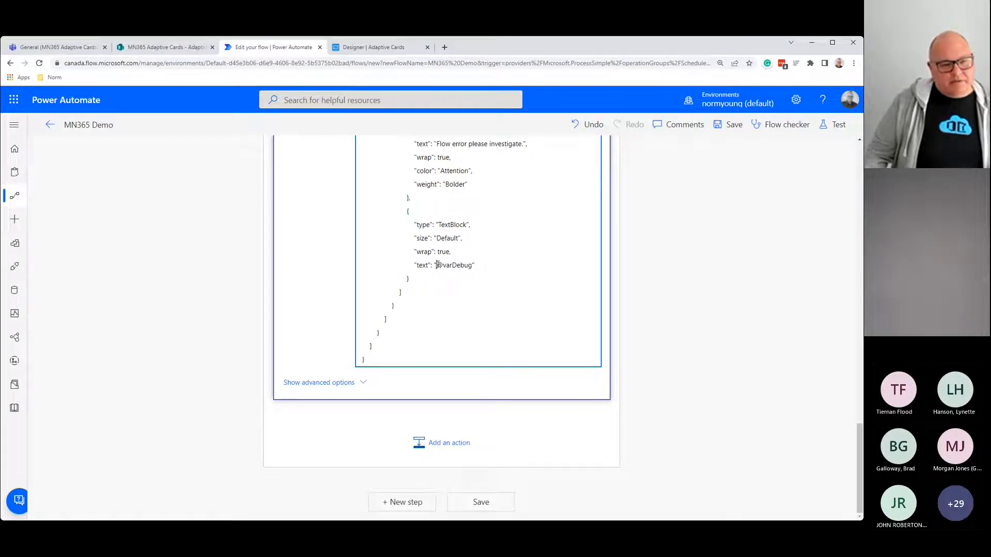
left_click_drag(436, 265, 472, 264)
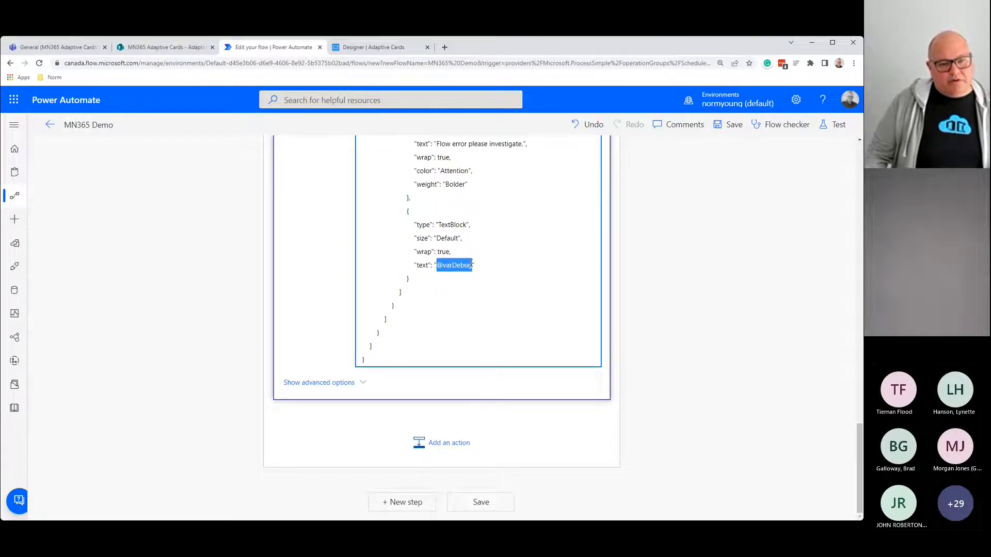
scroll(532, 309, "up", 15)
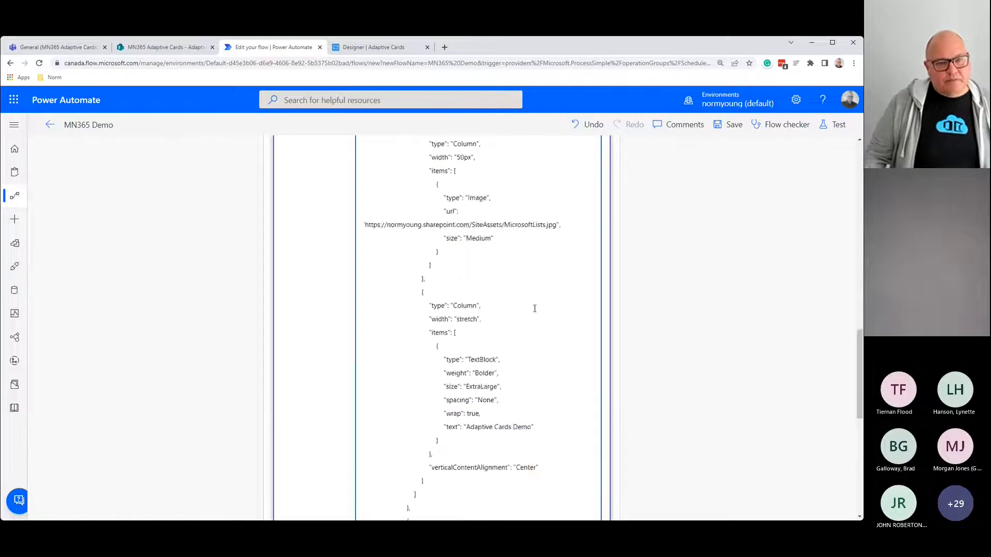
scroll(547, 312, "up", 1)
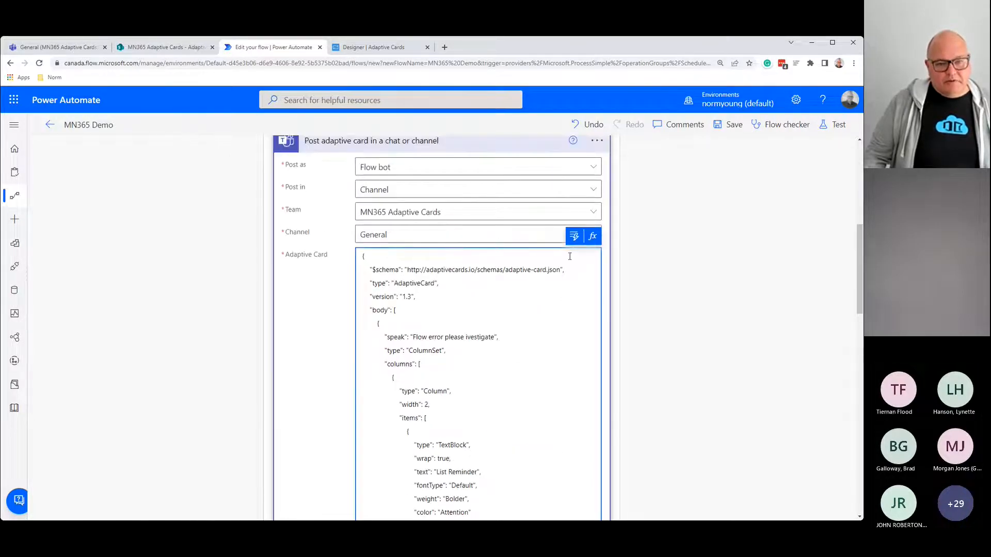
left_click(576, 240)
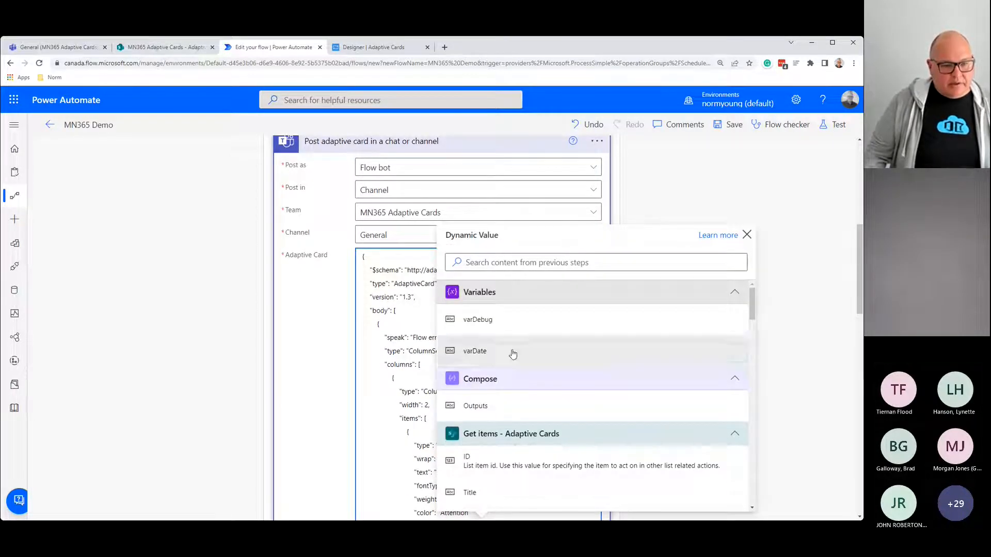
left_click(467, 408)
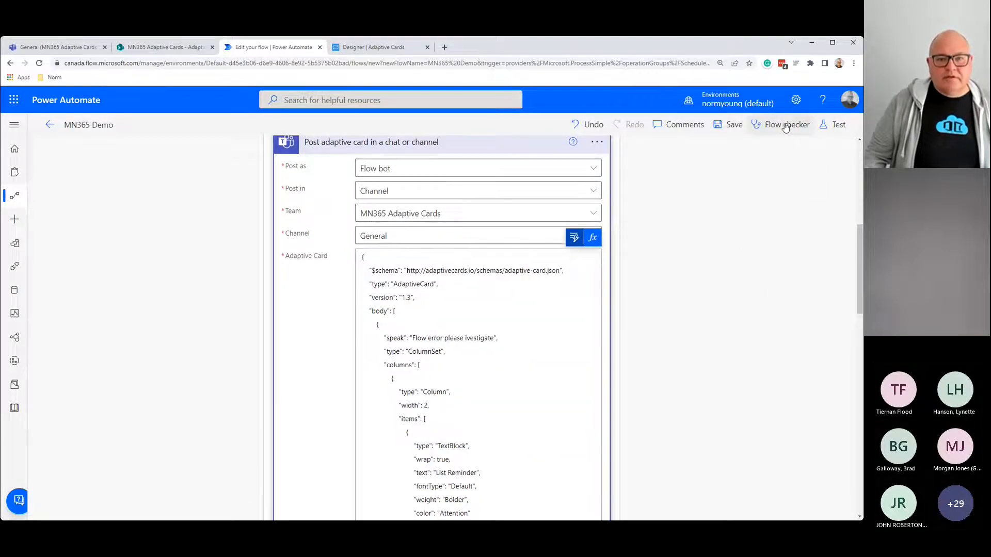
Step: Run Flow checker, then open Test and cancel it
left_click(786, 124)
left_click(846, 133)
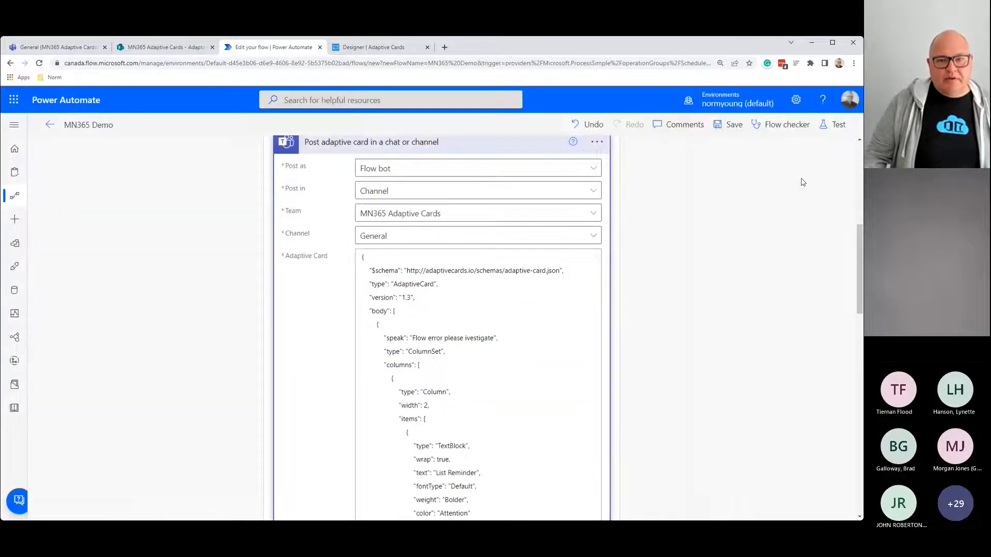
left_click(839, 127)
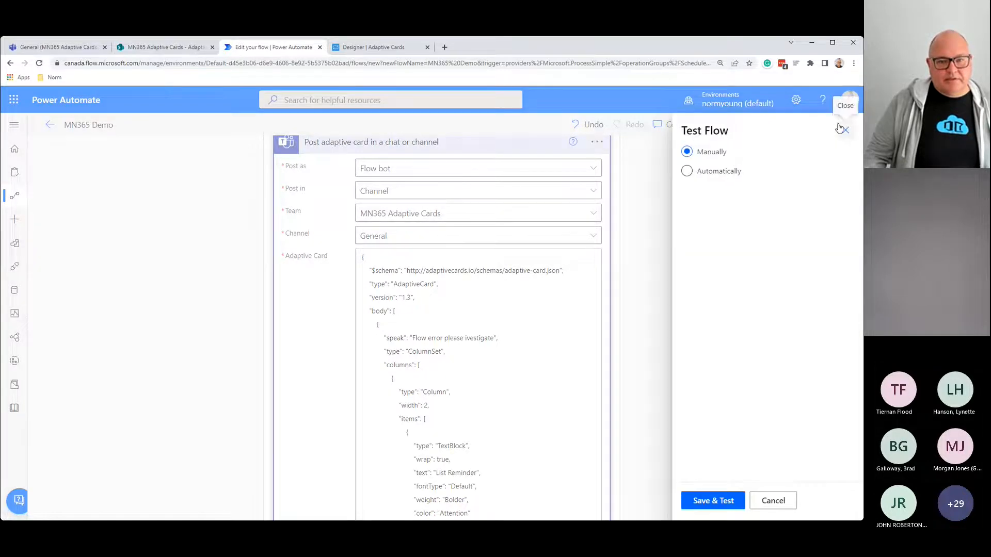
left_click(773, 500)
scroll(445, 330, "up", 3)
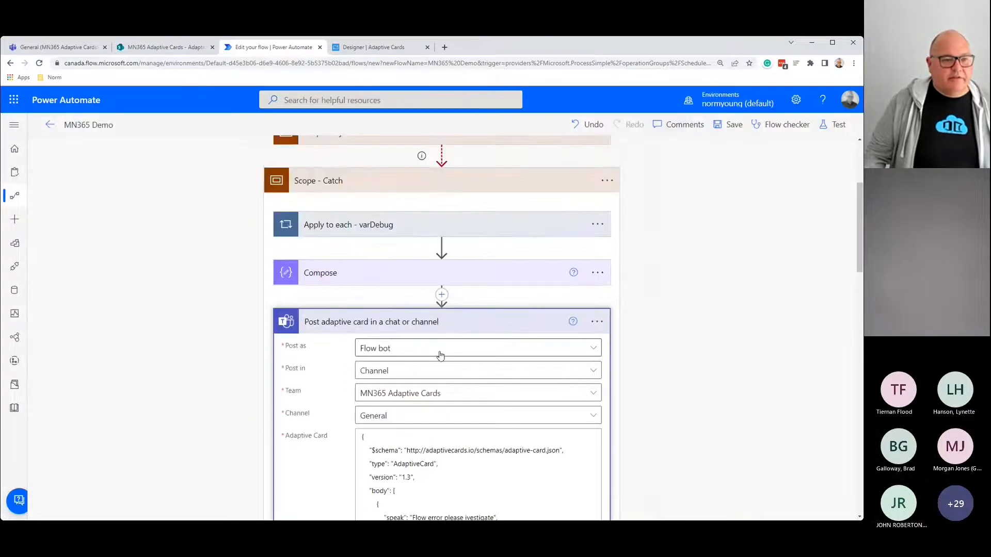
Step: Collapse Scope - Catch and add a new Scope action after it
left_click(444, 330)
scroll(441, 377, "up", 3)
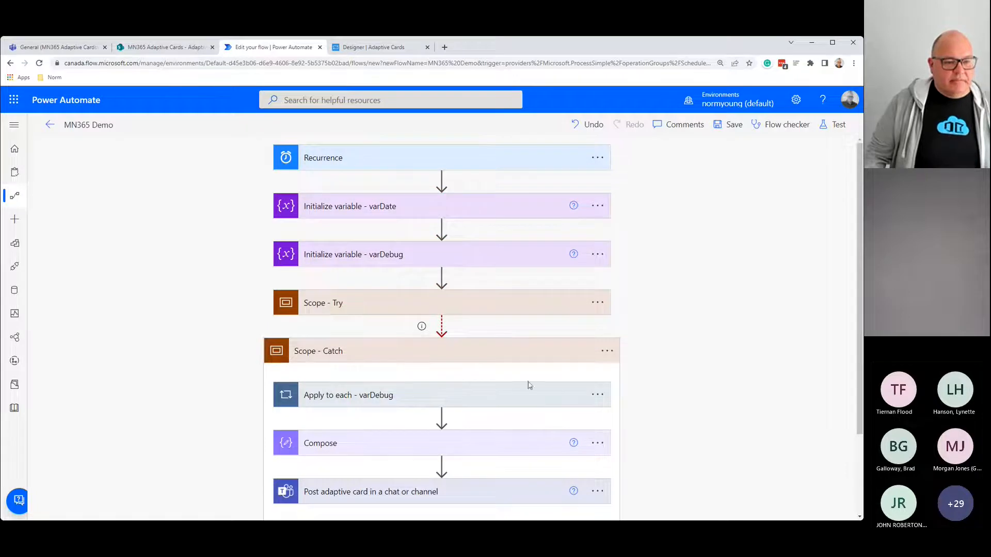
left_click(496, 359)
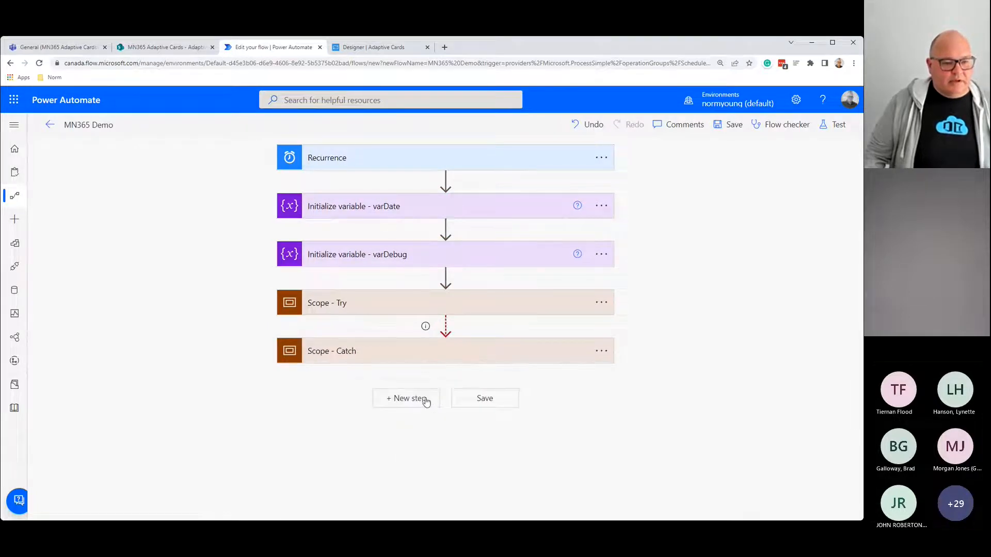
left_click(426, 401)
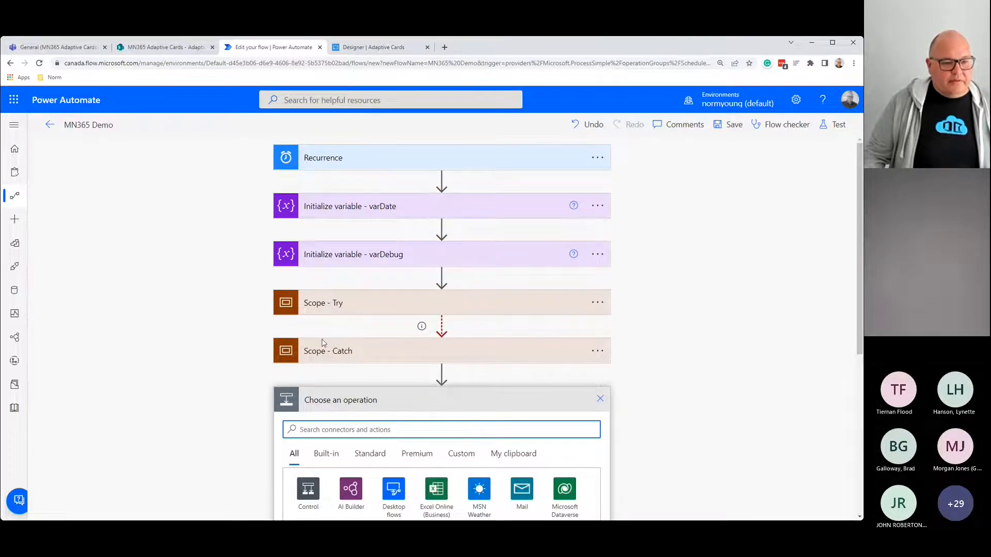
type("s")
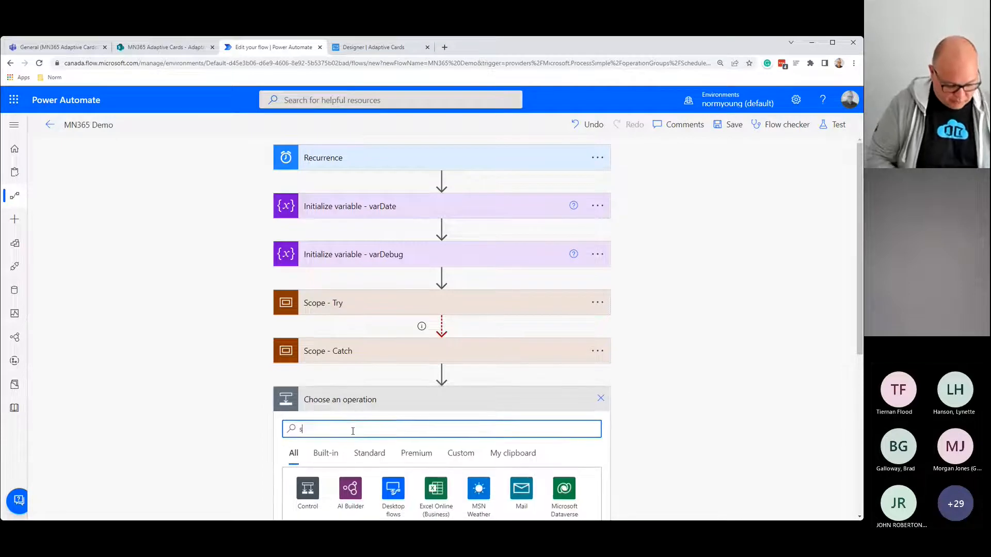
type("cope")
scroll(343, 452, "down", 3)
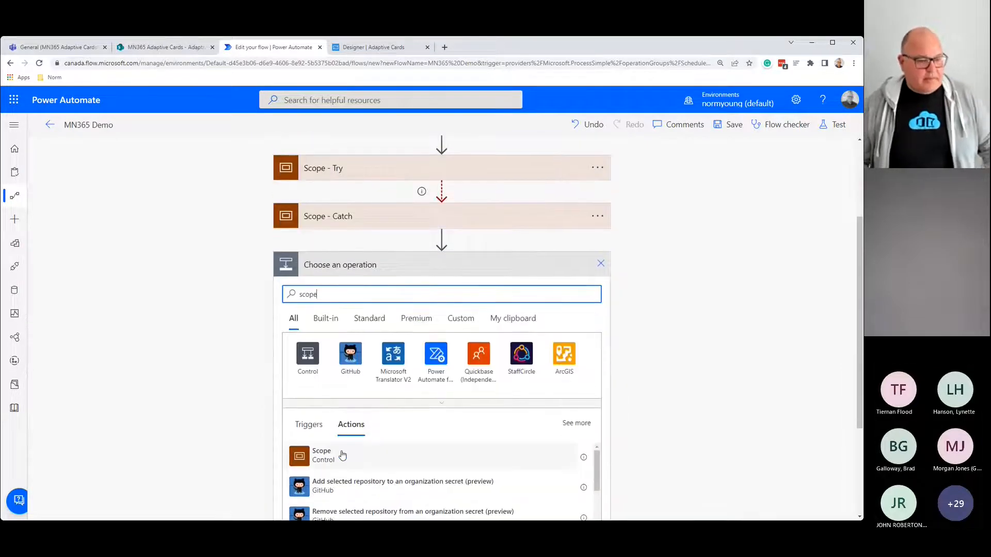
left_click(333, 454)
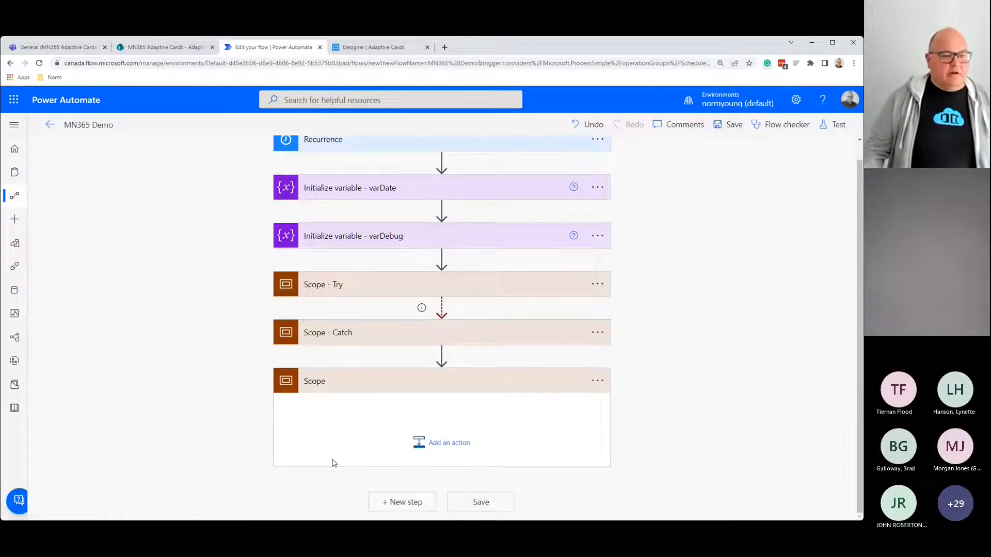
Step: Rename the new scope to 'Scope - Finally'
left_click(597, 381)
left_click(634, 385)
left_click(344, 379)
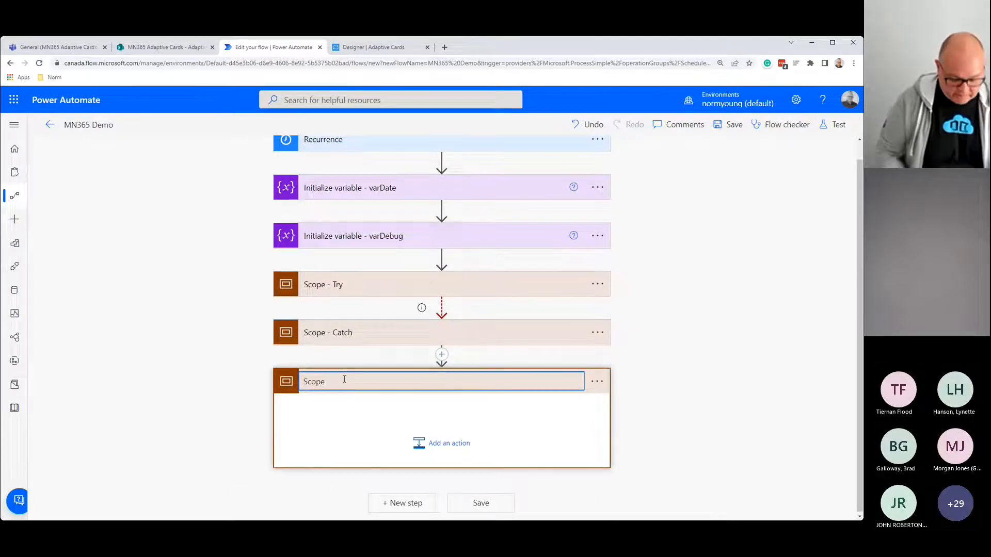
type("- Finally")
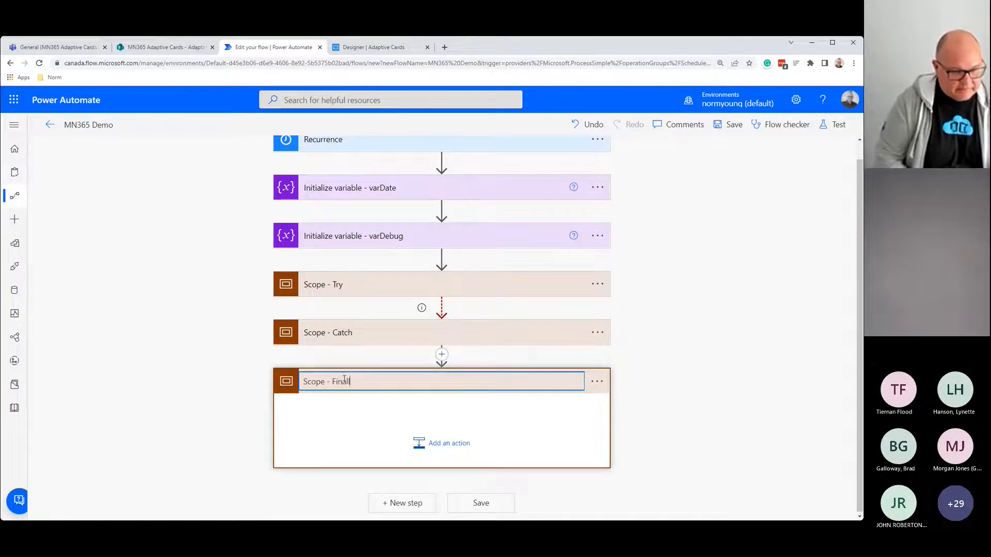
Step: Add has failed, is skipped and has timed out to Scope - Finally's run-after conditions on Scope - Catch
left_click(597, 384)
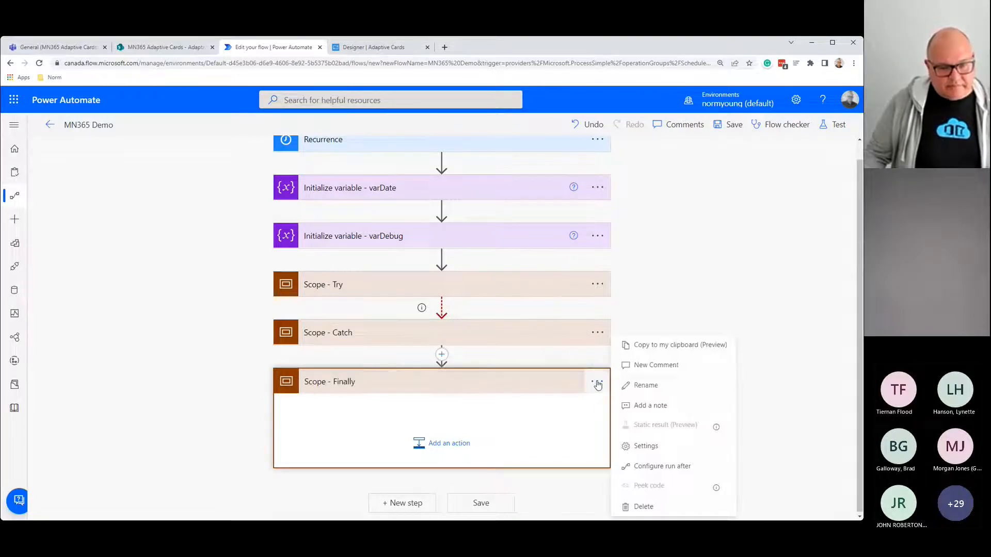
left_click(649, 462)
left_click(453, 417)
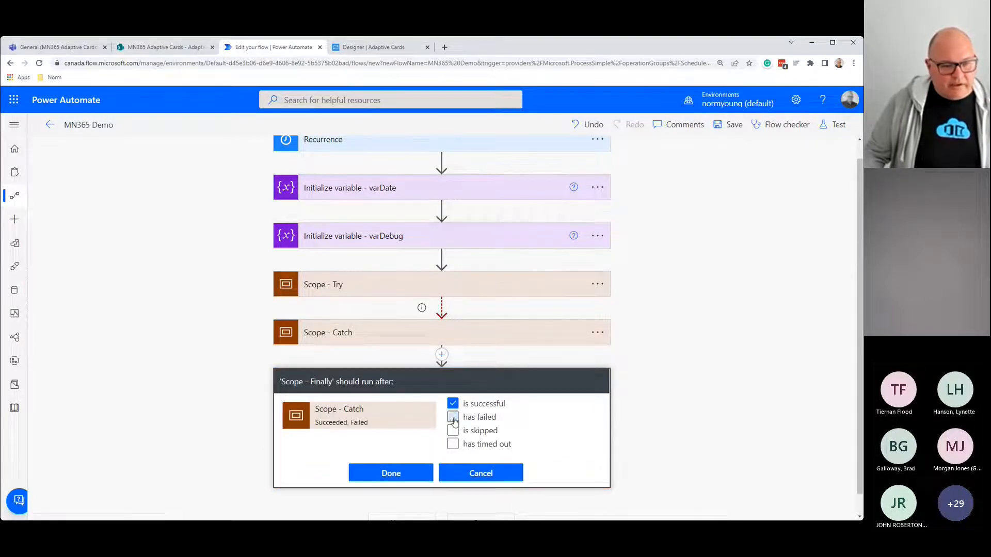
left_click(453, 430)
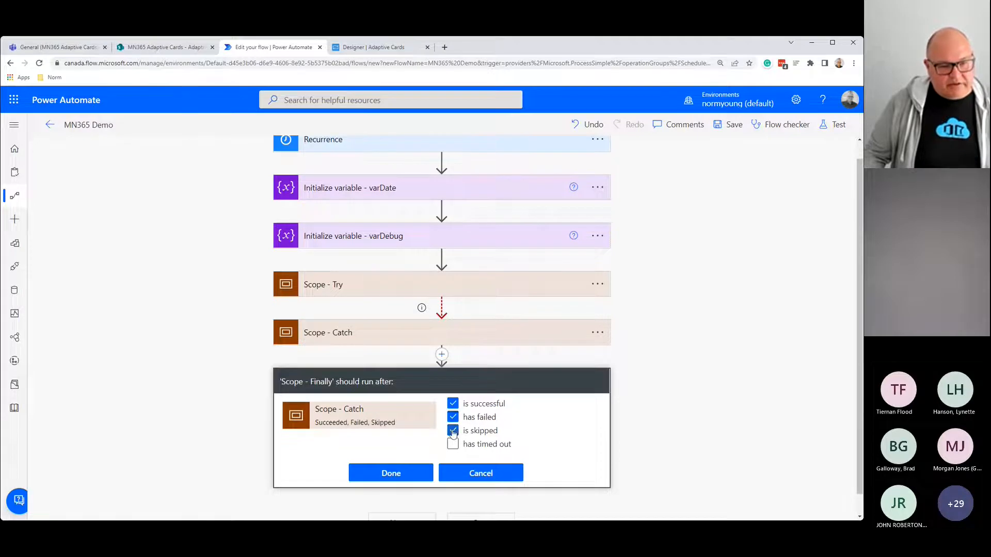
left_click(453, 445)
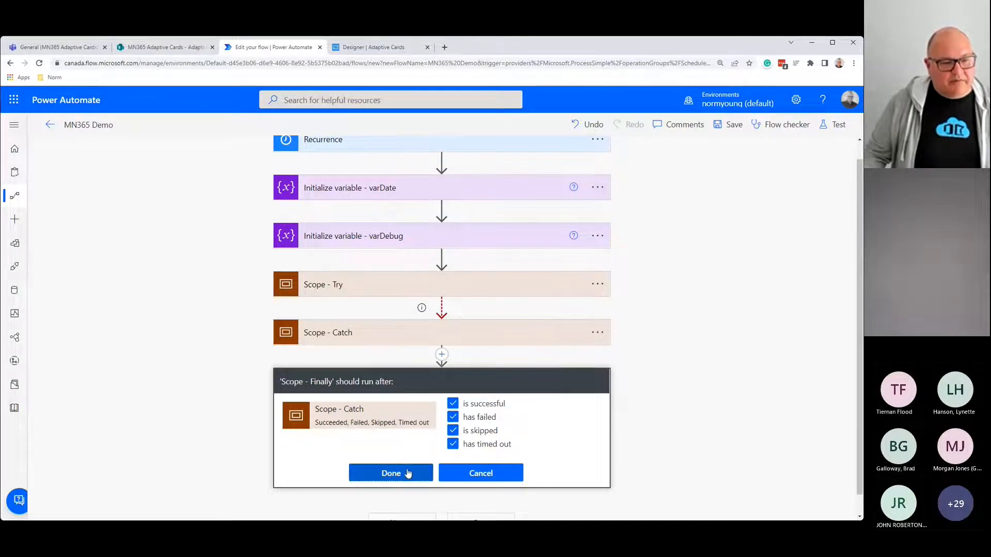
left_click(411, 472)
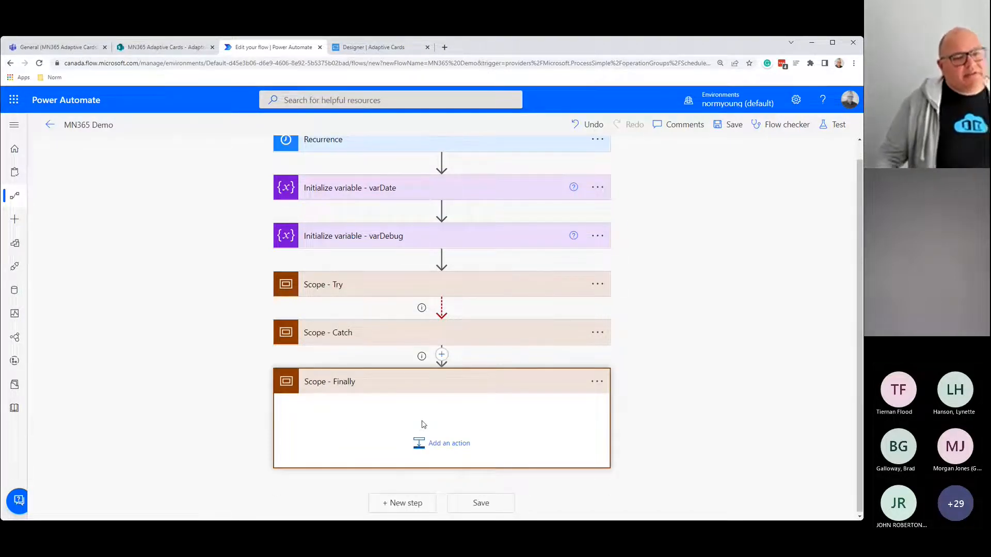
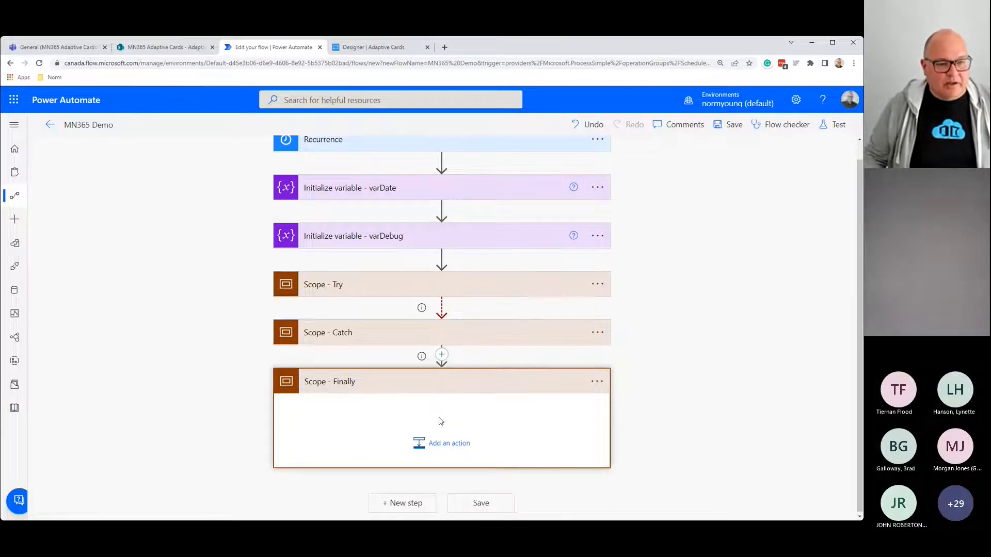
Step: Collapse Scope - Finally so the flow shows only Recurrence, varDate, varDebug and the Try/Catch/Finally scopes
left_click(398, 381)
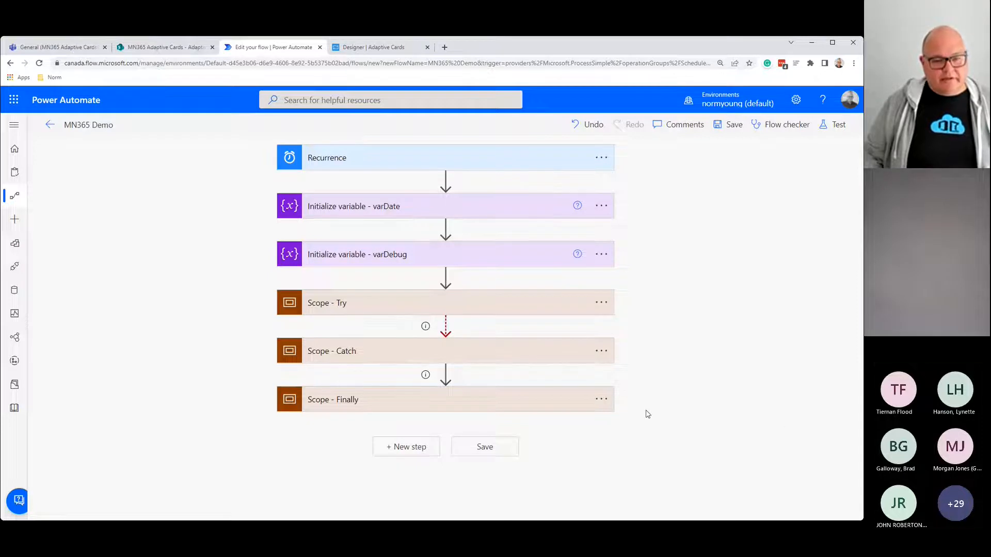
Step: Inspect Scope - Finally's run-after settings and close them unchanged
left_click(601, 400)
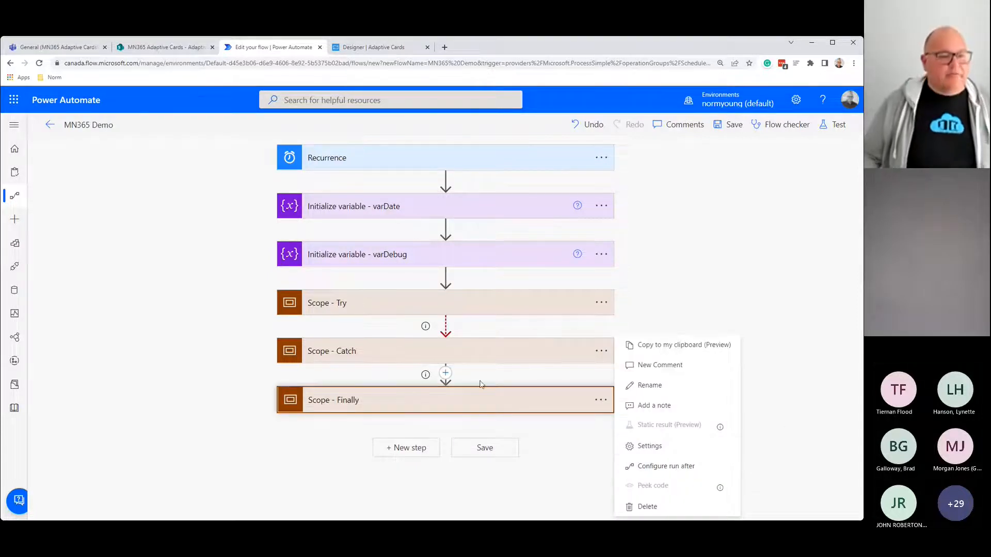
mouse_move(427, 376)
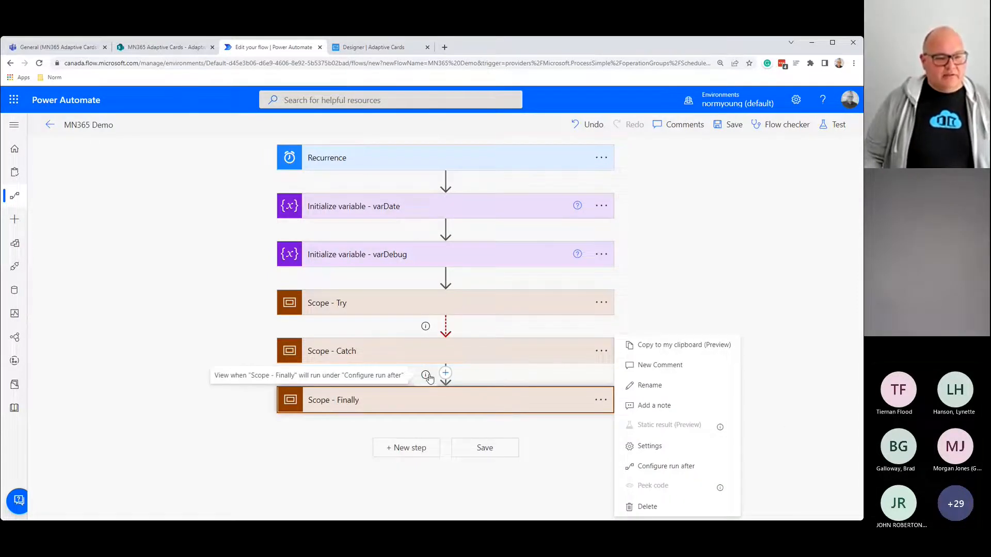
left_click(643, 467)
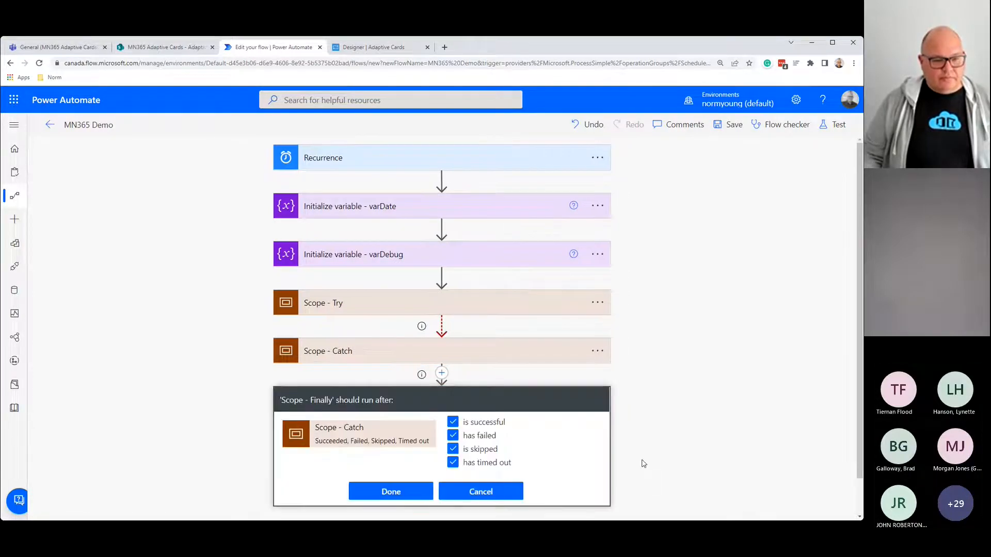
left_click(481, 491)
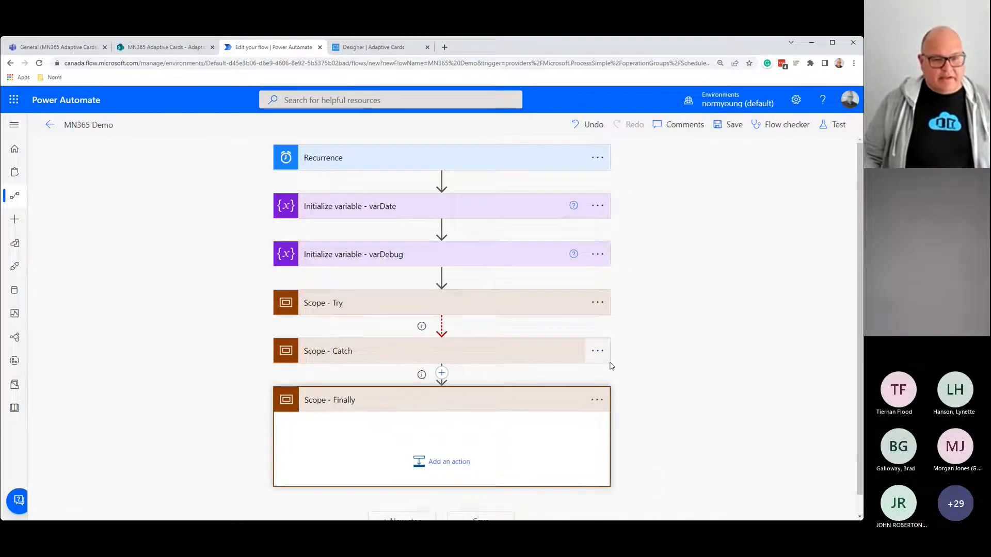
Step: Check that Scope - Catch runs only when Try fails, collapse Catch and expand Scope - Try
left_click(597, 351)
left_click(670, 466)
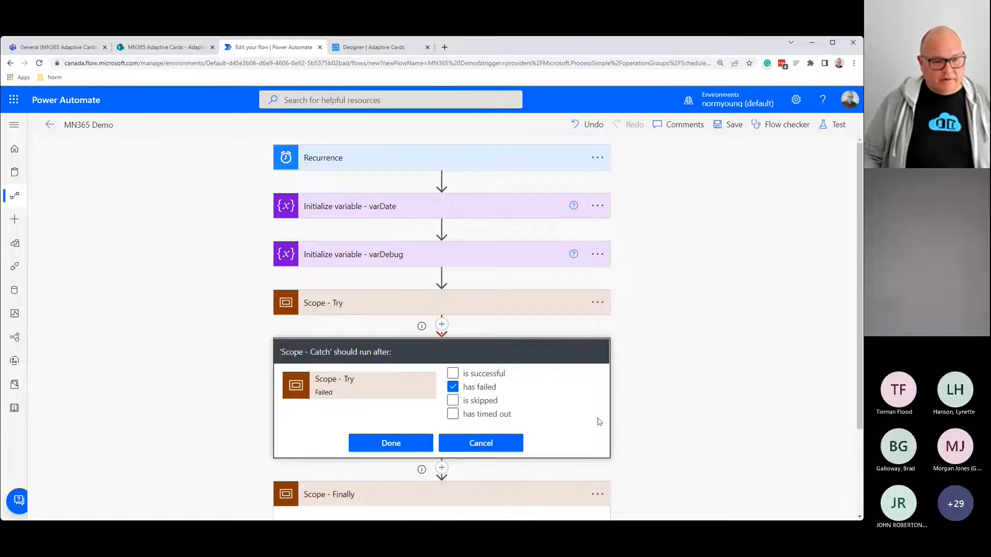
left_click(507, 444)
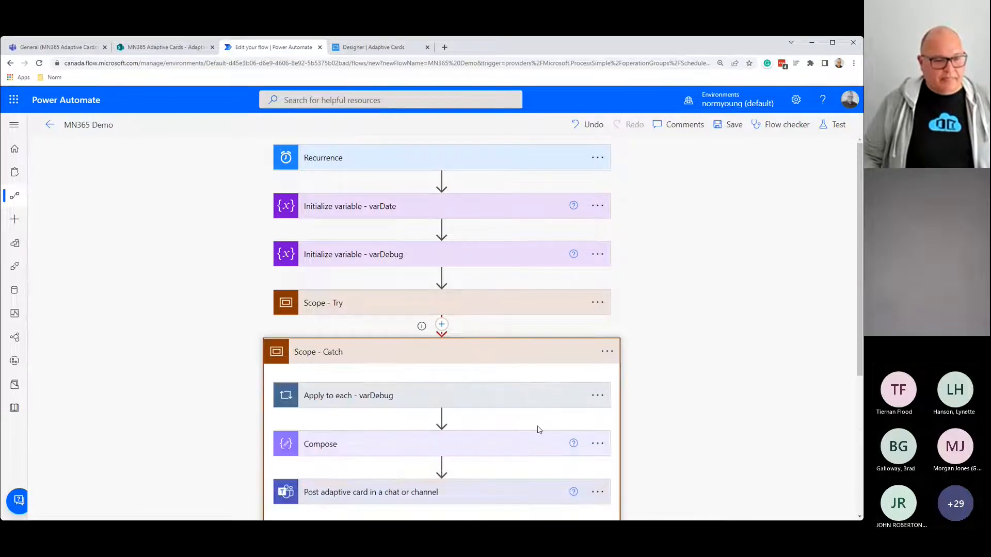
left_click(478, 350)
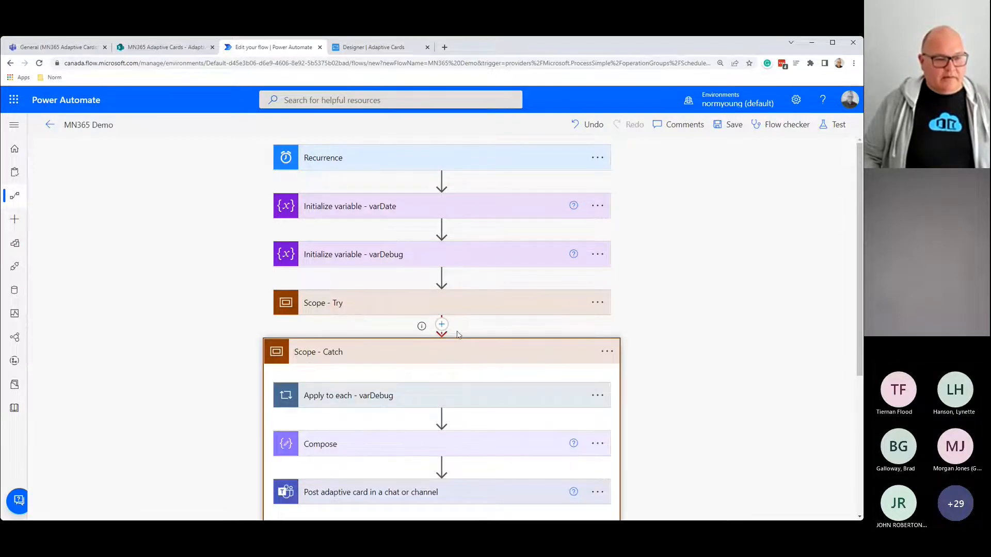
left_click(396, 303)
Step: Insert abc123 at the start of the Post adaptive card step's Message JSON in Apply to each - Reminders
left_click(376, 397)
scroll(372, 361, "down", 4)
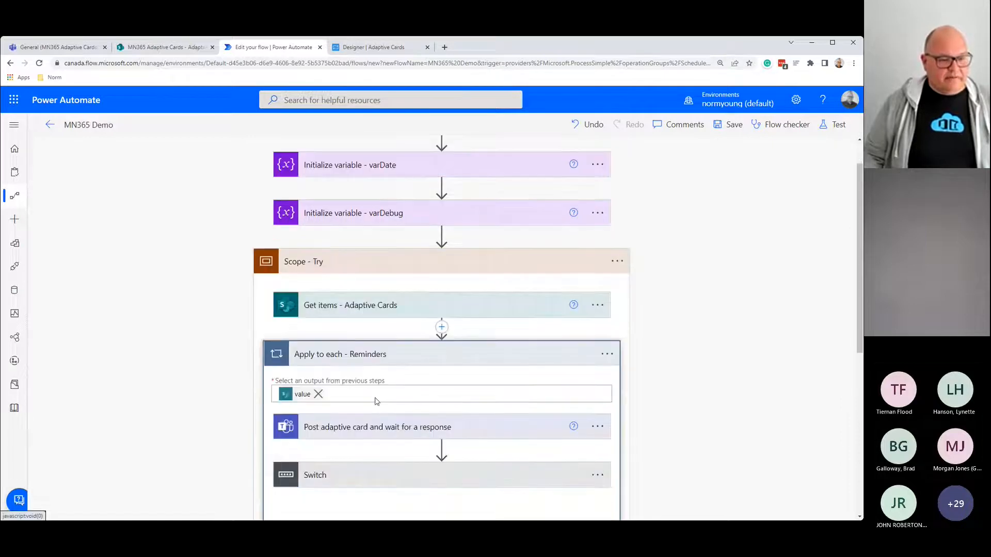
left_click(379, 289)
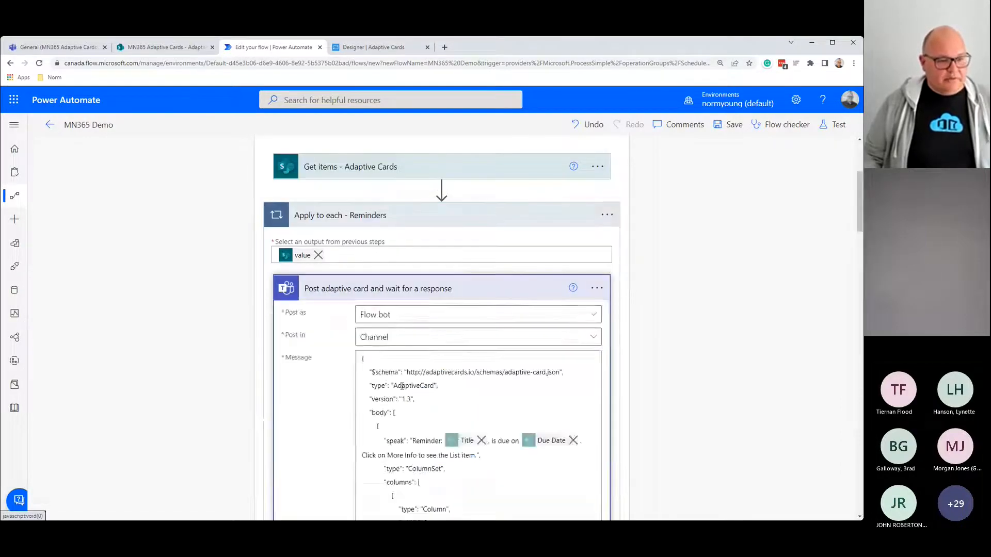
left_click(381, 356)
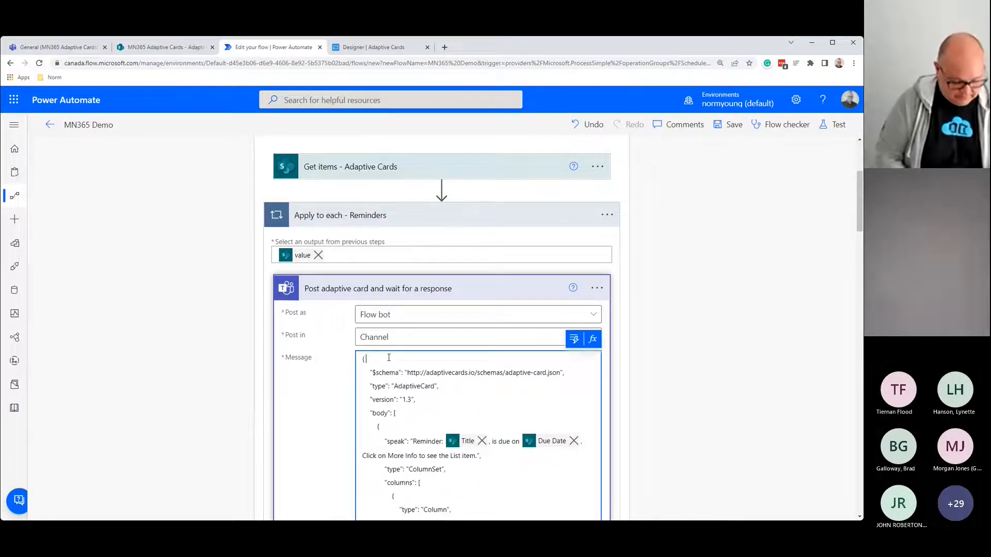
type("abc123")
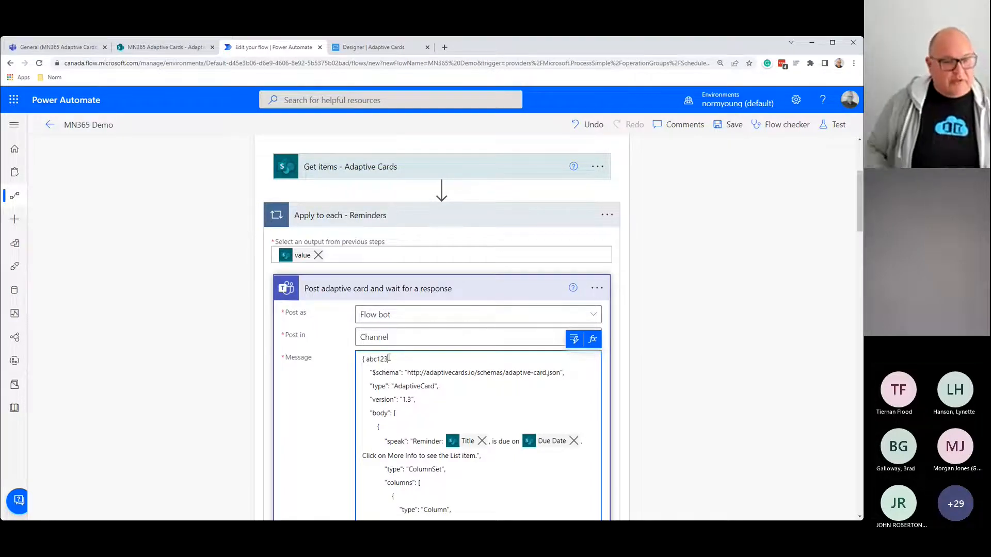
left_click(405, 289)
scroll(450, 398, "up", 3)
left_click(387, 310)
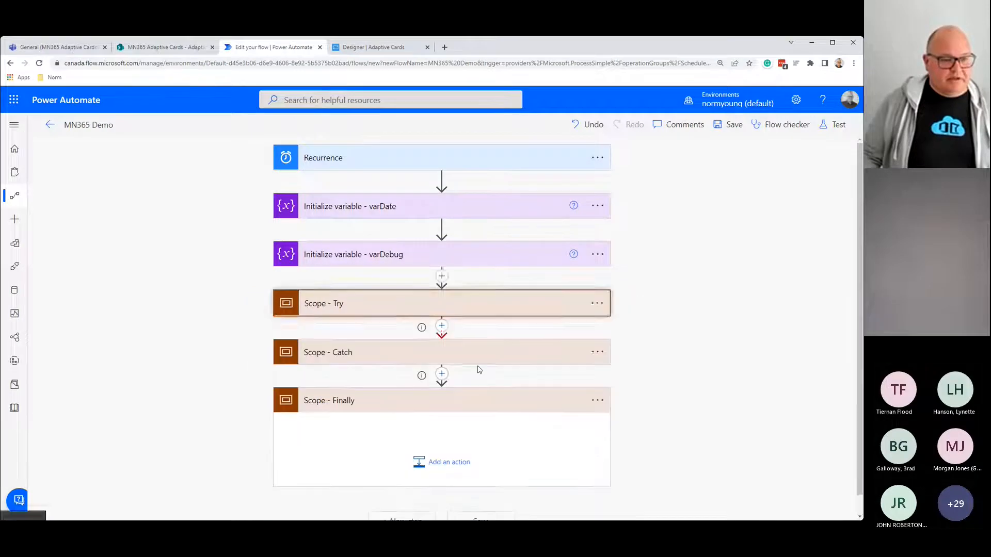
Step: Collapse Scope - Finally and run the Flow checker
left_click(448, 406)
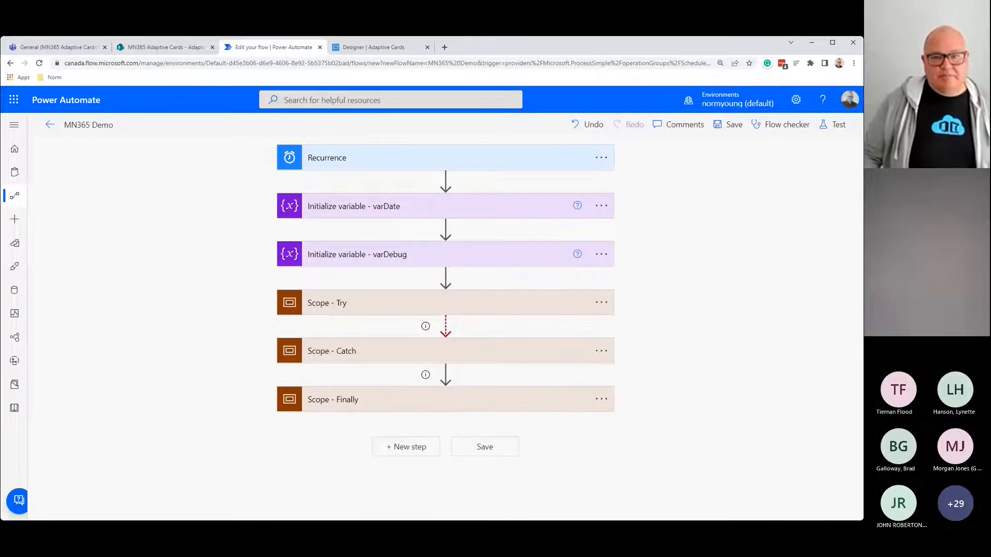
left_click(779, 133)
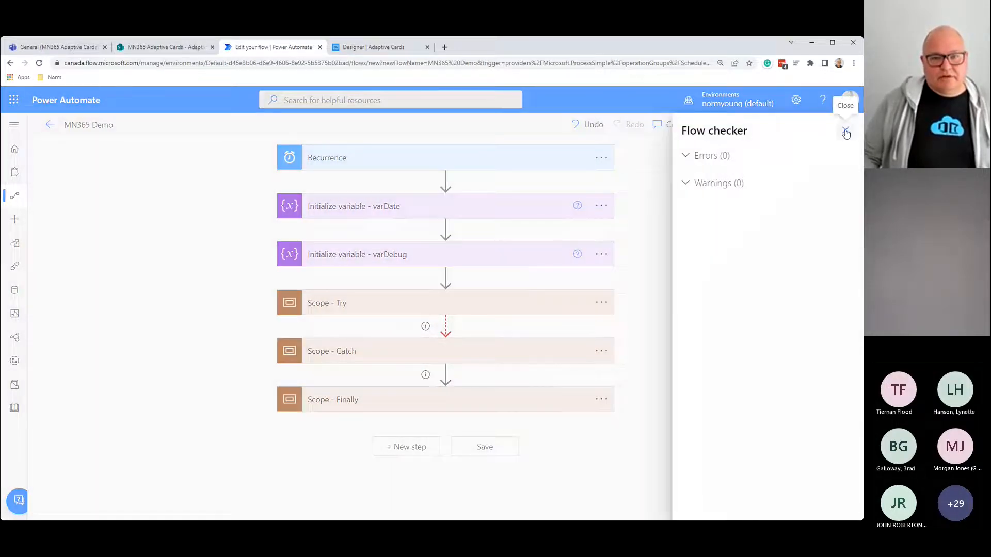
left_click(841, 129)
Step: Save and test the flow manually, then dismiss the InvalidTemplate error about Apply_to_each_-_varDebug
left_click(832, 126)
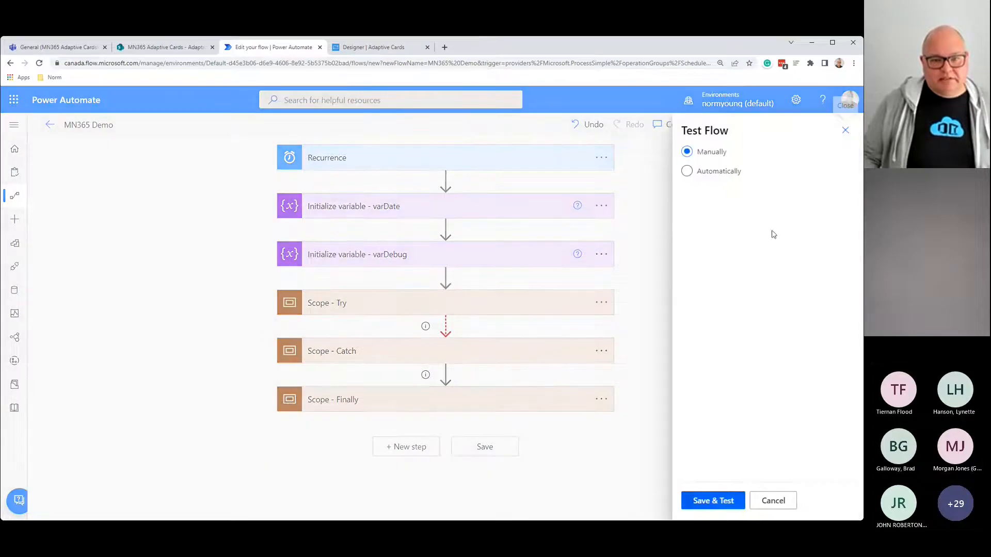
left_click(719, 499)
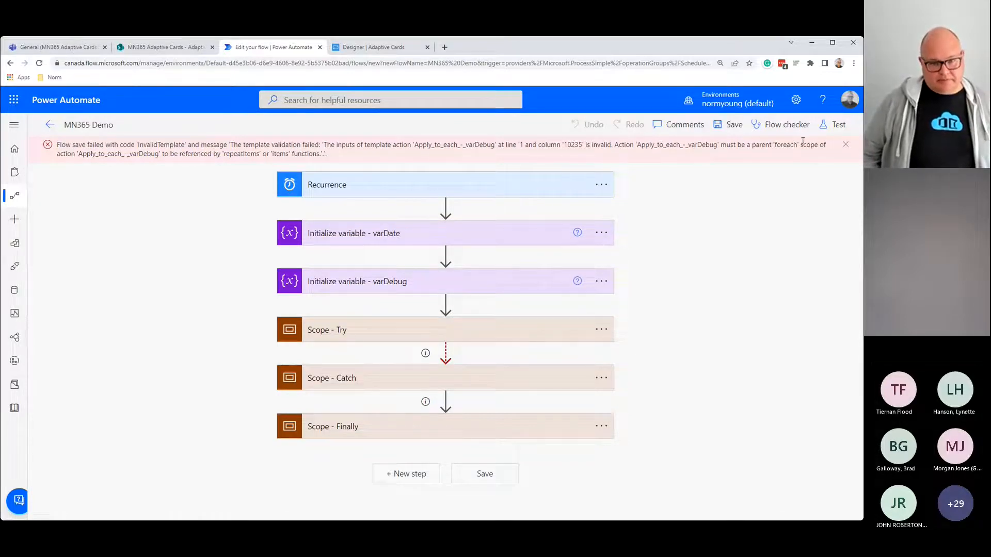
left_click(845, 145)
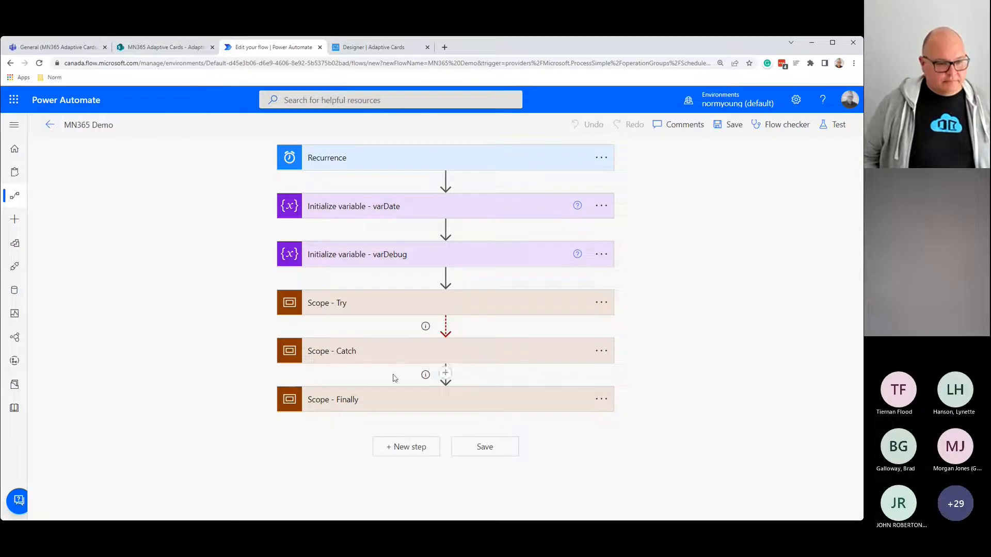
left_click(395, 358)
scroll(416, 439, "down", 2)
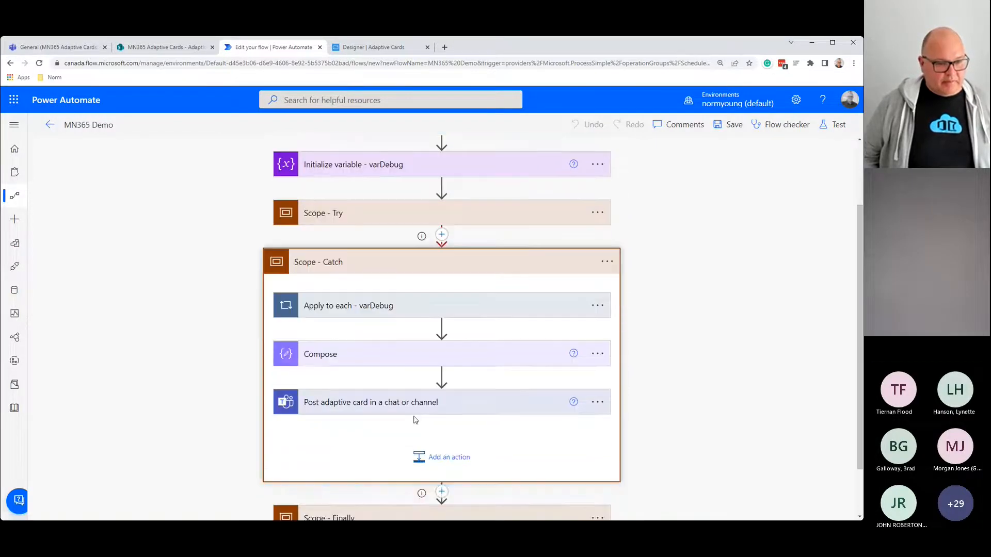
left_click(414, 411)
scroll(413, 411, "down", 4)
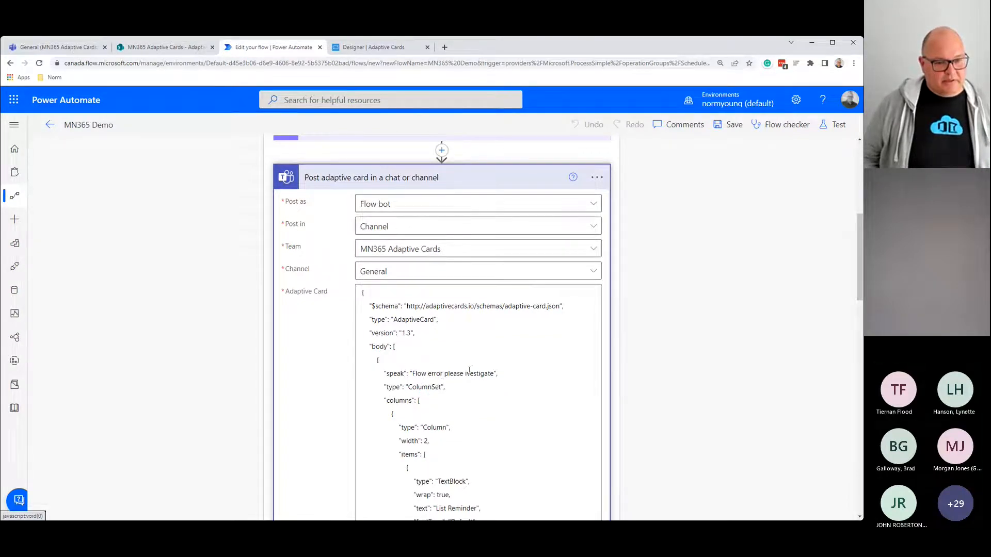
scroll(424, 377, "down", 3)
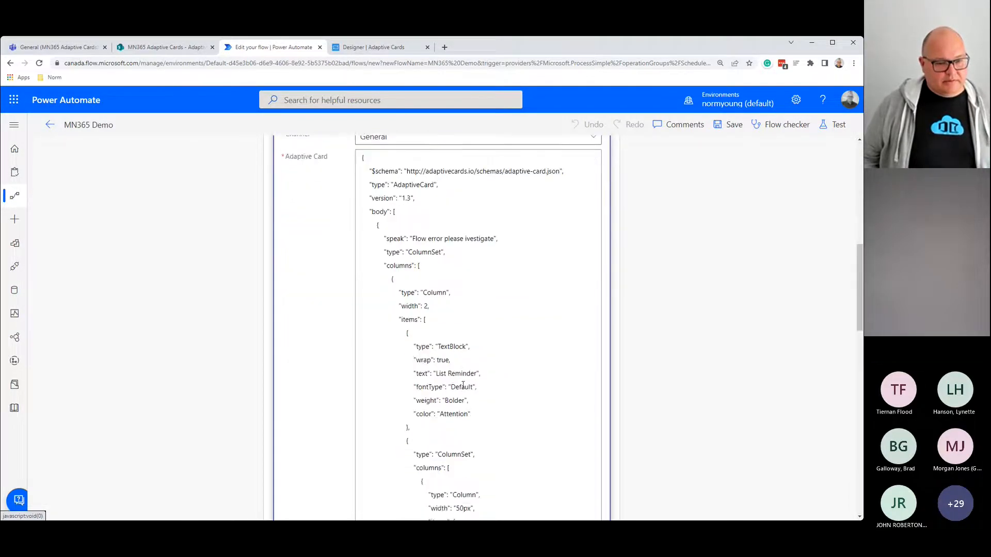
scroll(462, 388, "down", 5)
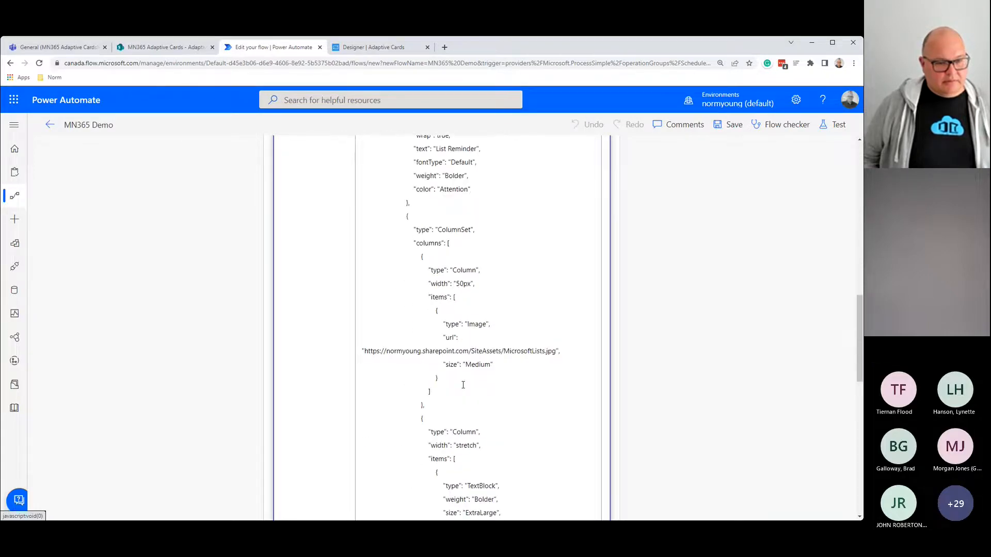
scroll(463, 384, "down", 4)
scroll(463, 385, "down", 5)
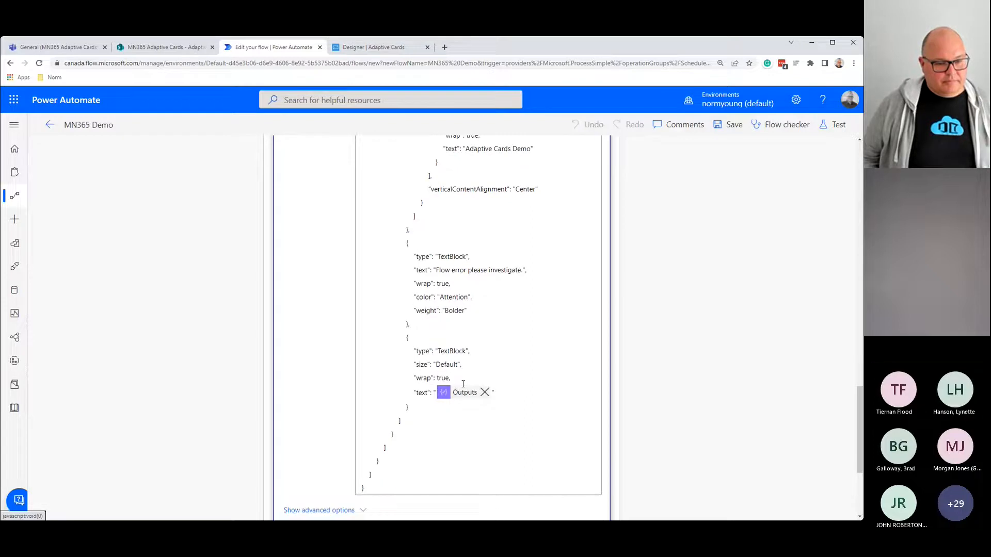
left_click(460, 395)
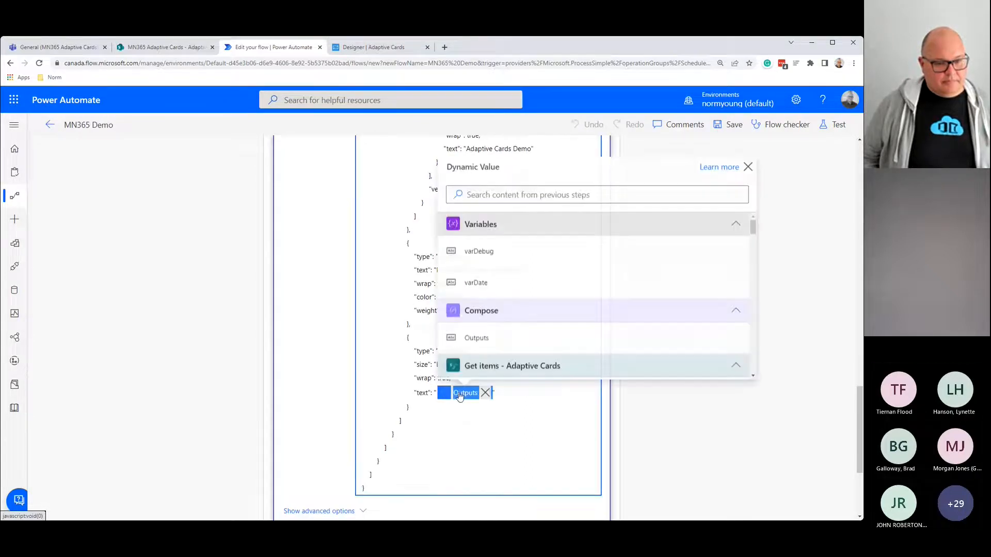
scroll(511, 343, "down", 2)
scroll(511, 344, "down", 5)
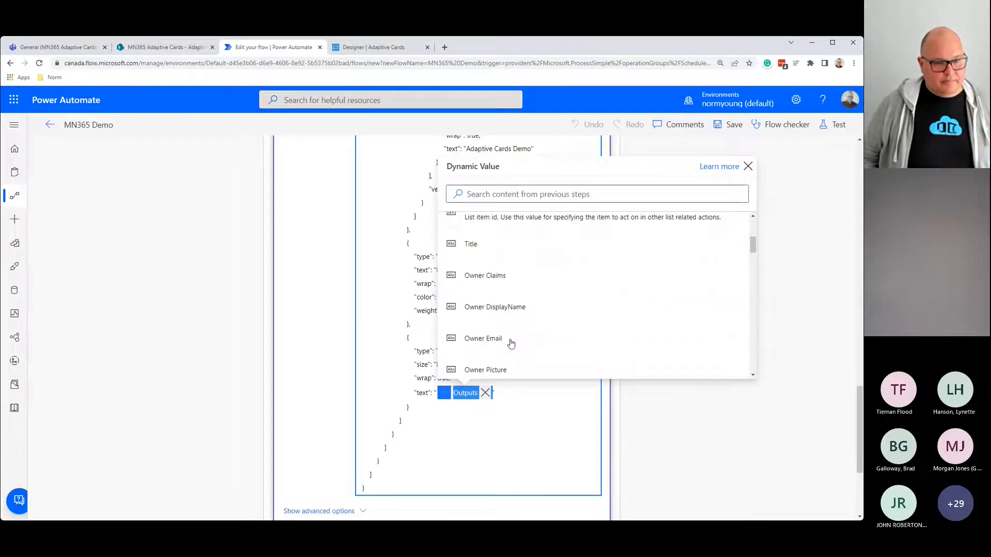
scroll(511, 343, "down", 5)
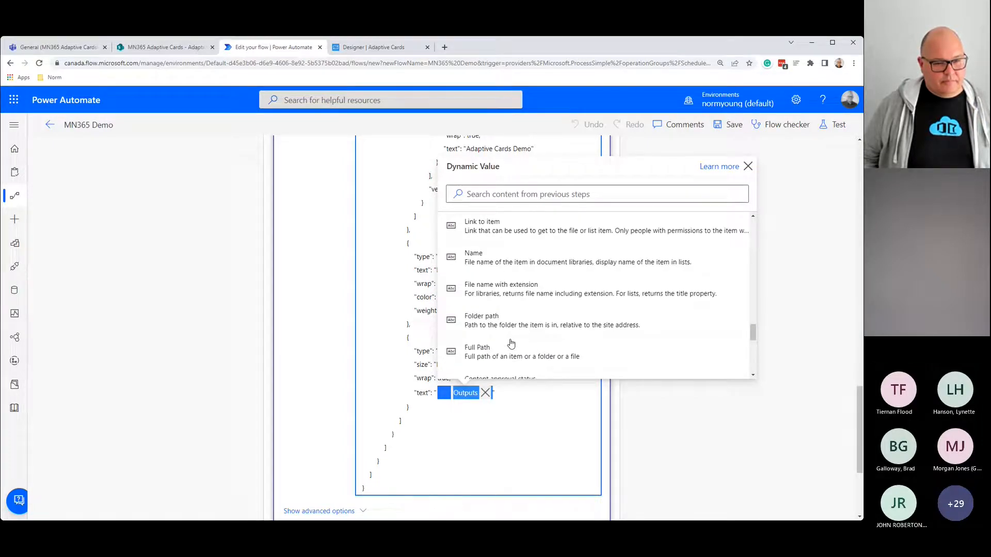
scroll(510, 343, "down", 3)
left_click(479, 433)
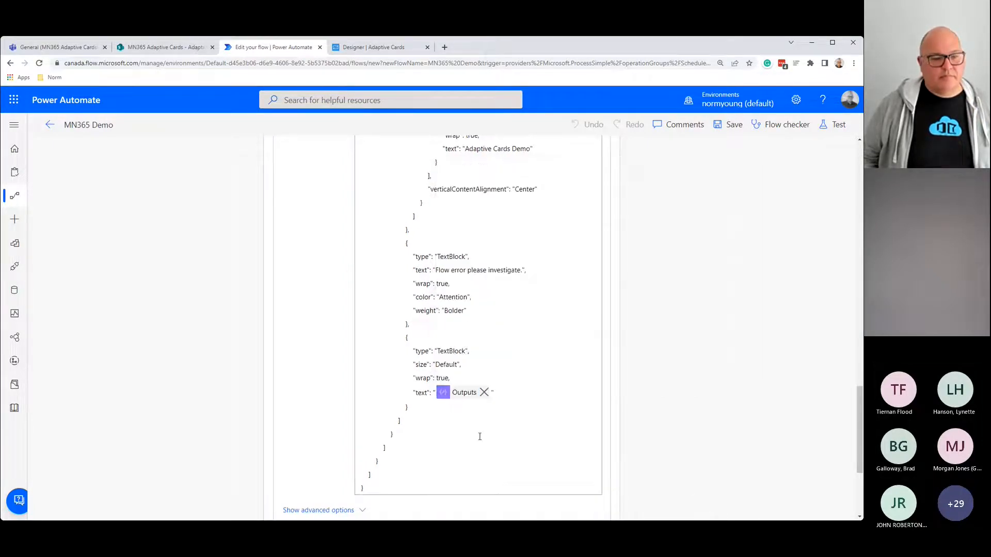
scroll(474, 428, "up", 15)
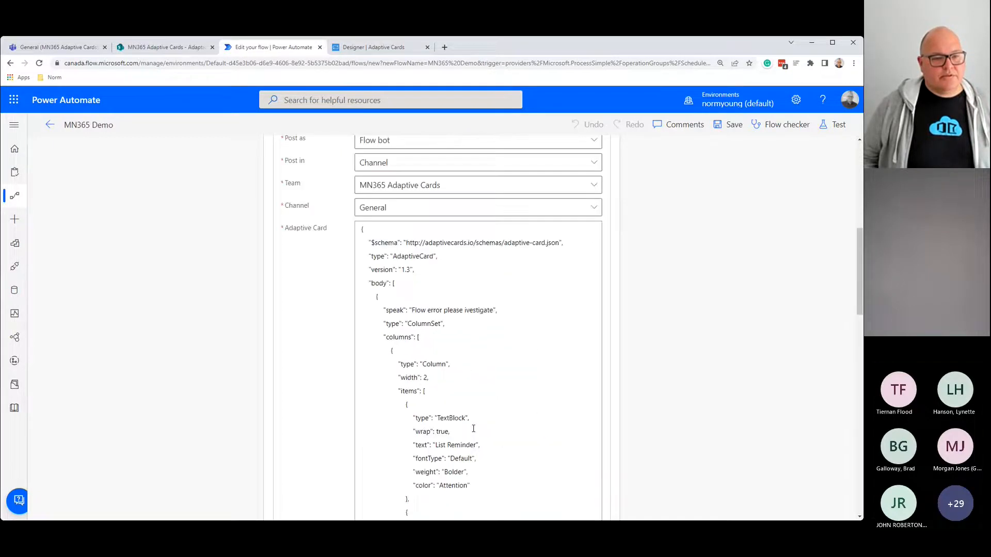
scroll(409, 330, "up", 5)
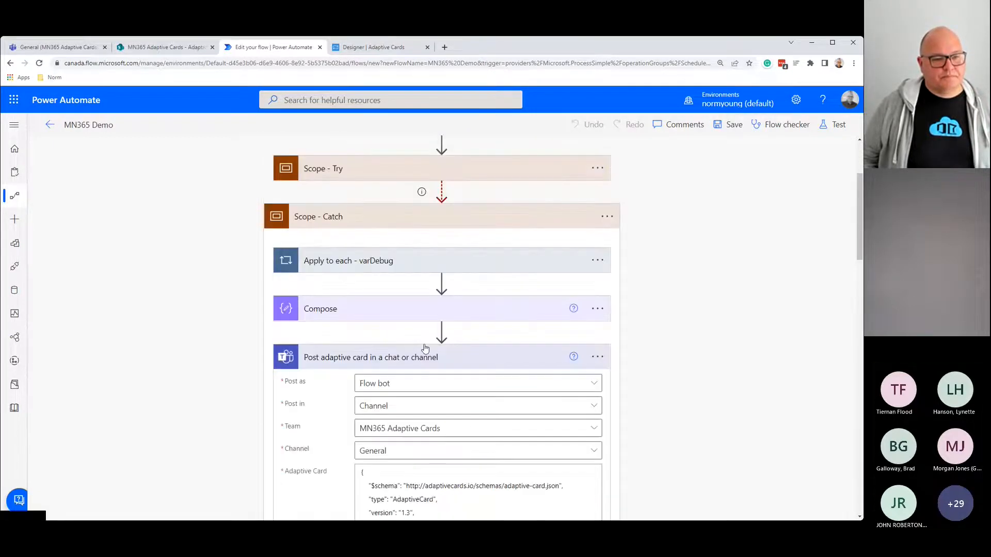
Step: Remove the items(...) token so Apply to each - varDebug loops over result(...), then save and test manually
left_click(408, 359)
left_click(379, 262)
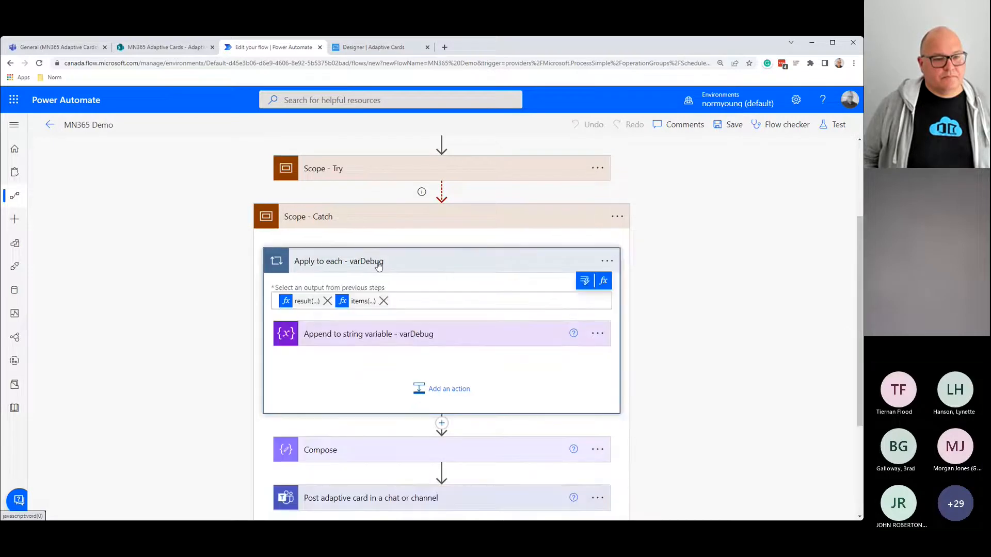
left_click(369, 339)
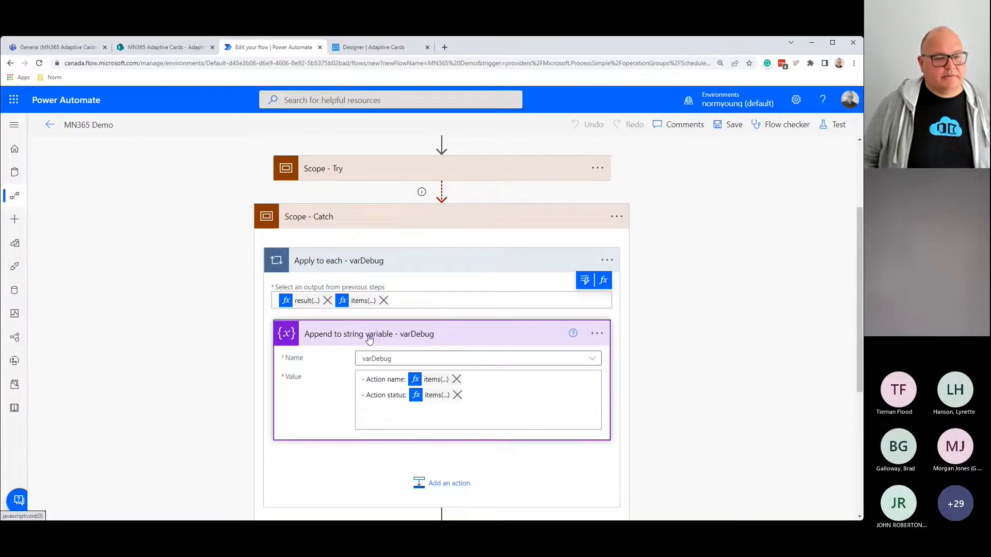
left_click(384, 301)
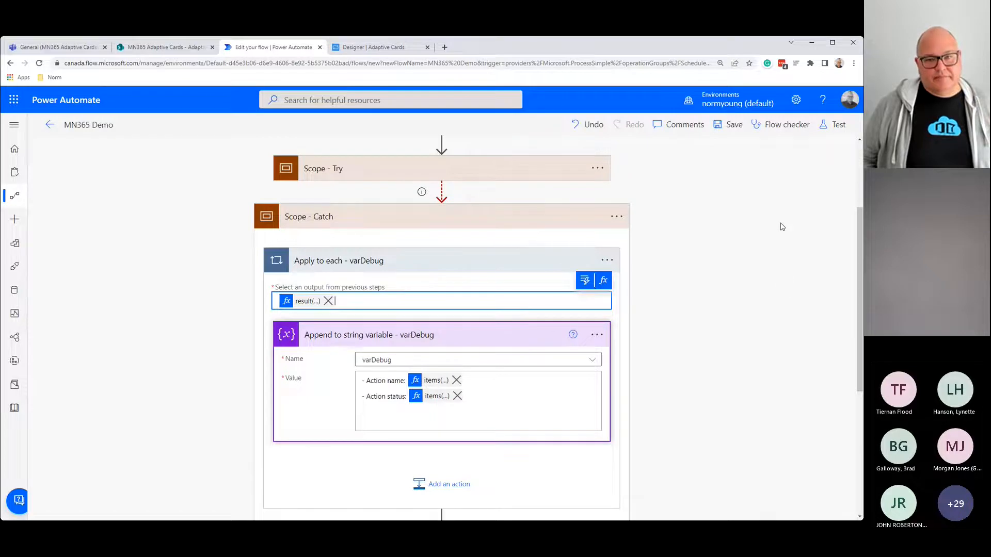
left_click(832, 124)
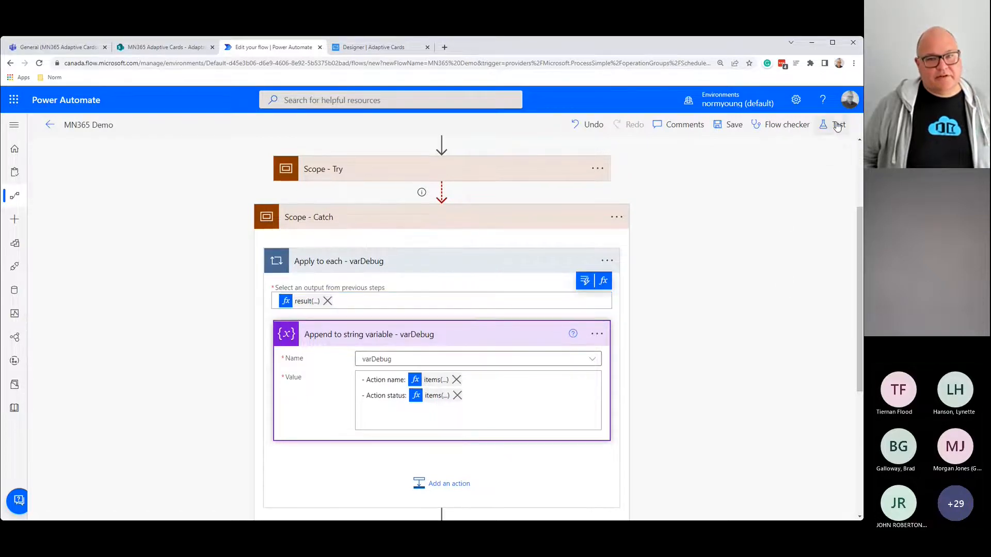
left_click(714, 500)
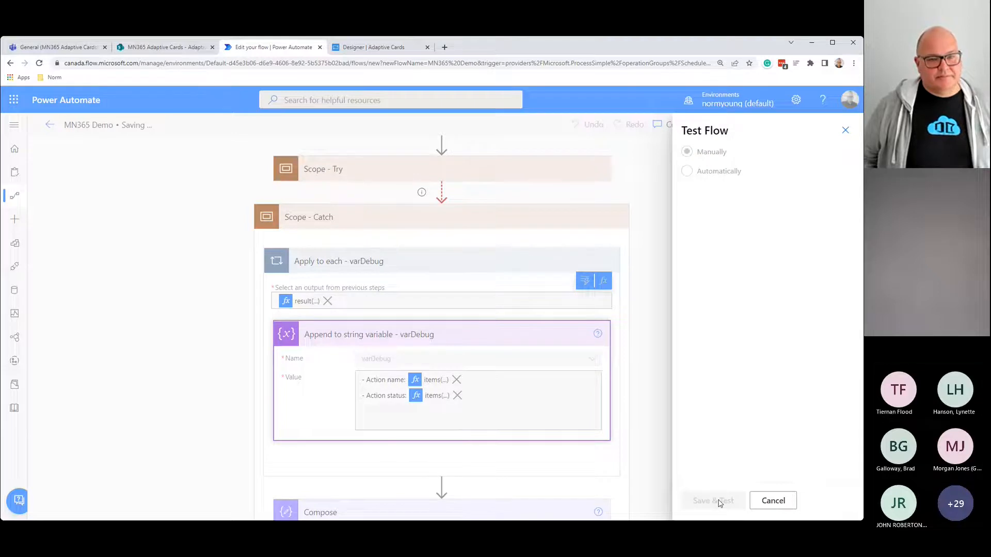
Step: Run the flow from the test panel and open its run history
left_click(719, 502)
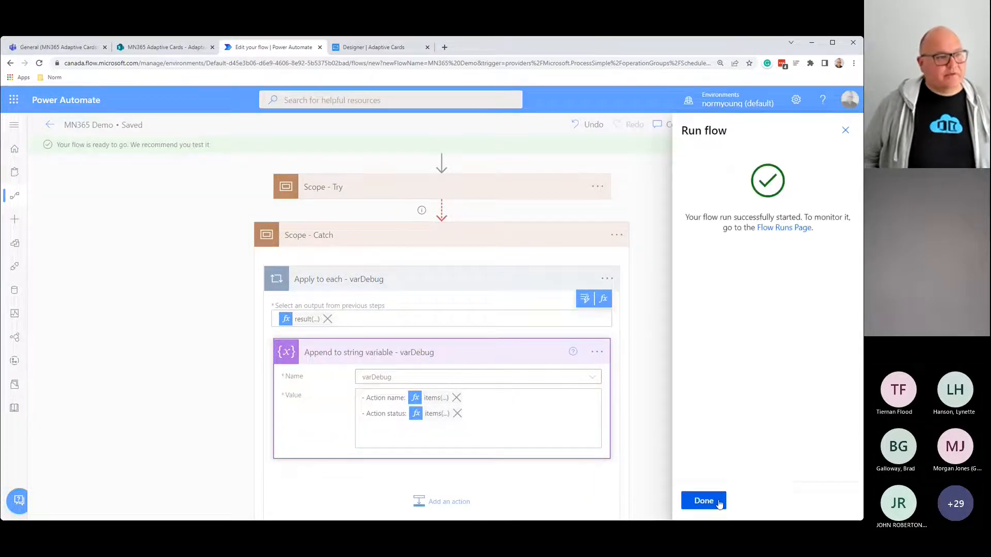
left_click(719, 502)
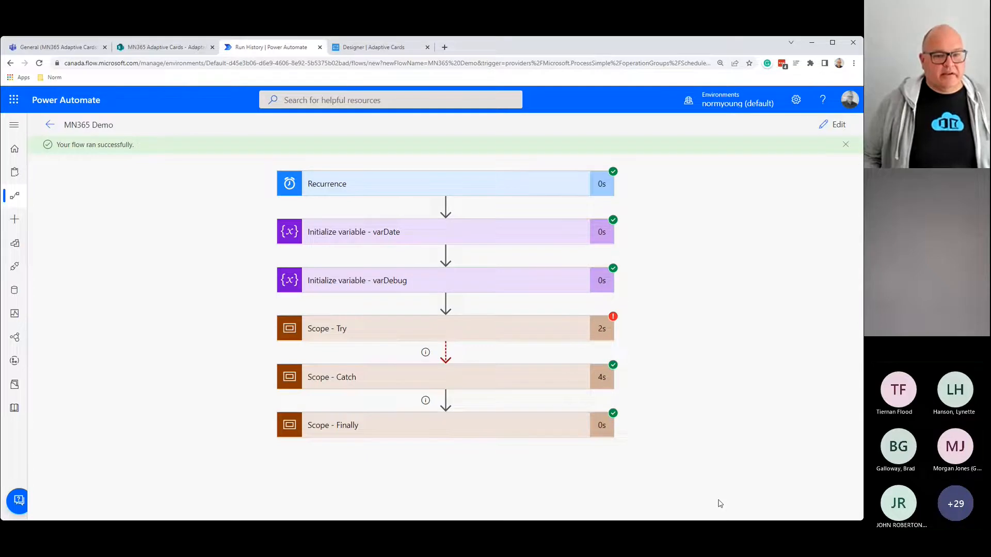
Step: Inspect the failed adaptive card post inside Scope - Try's Reminders loop
left_click(342, 329)
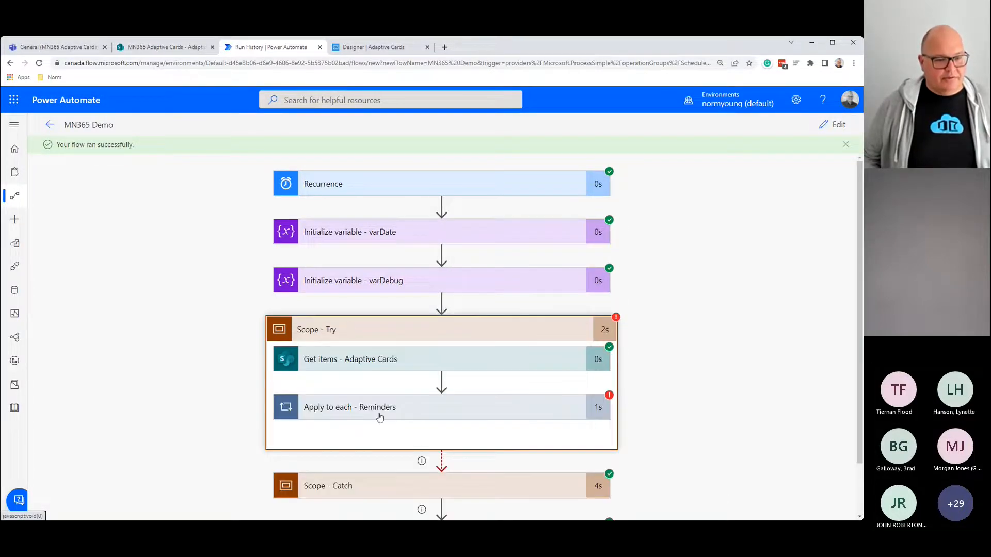
left_click(376, 408)
scroll(375, 408, "down", 4)
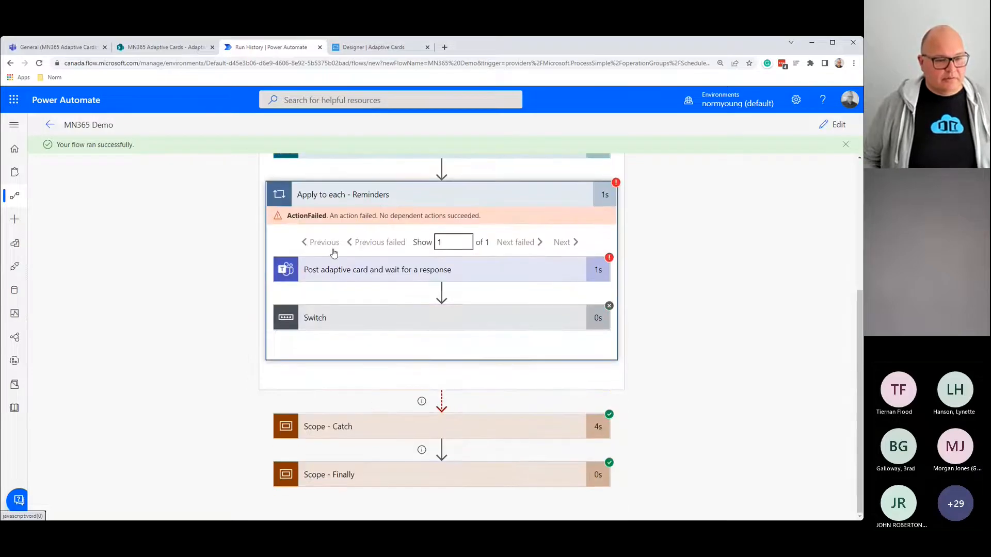
left_click(327, 269)
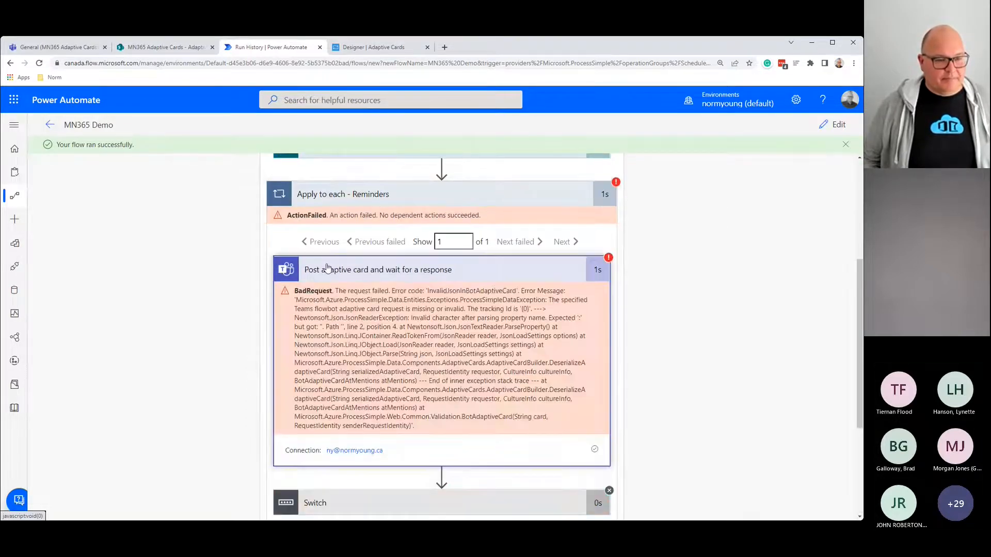
left_click(343, 195)
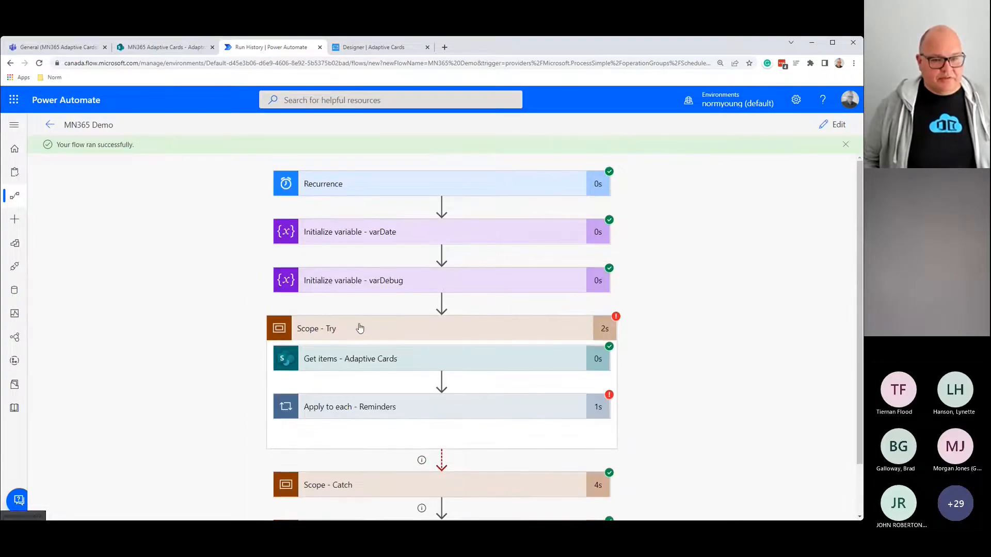
left_click(359, 327)
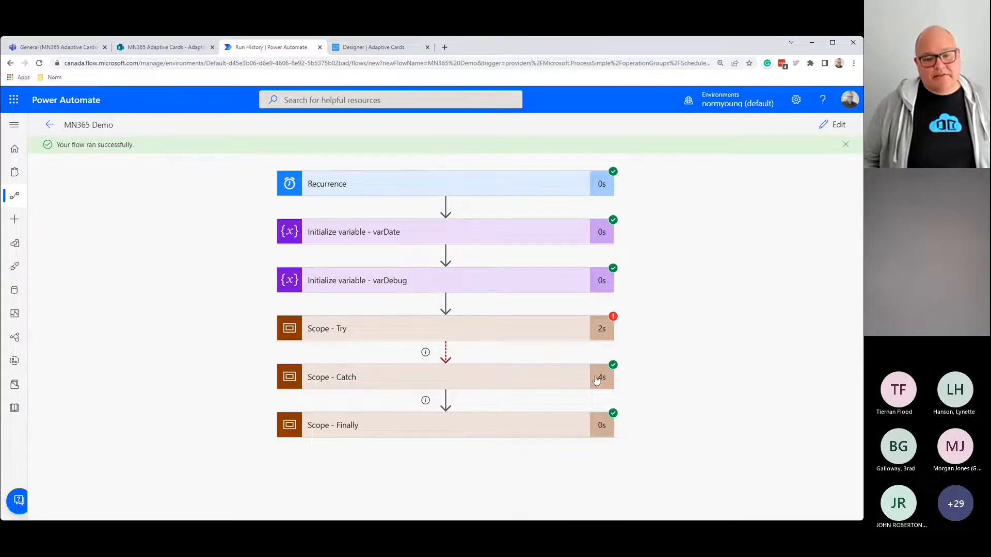
Step: Review both varDebug loop iterations: Get_items_-_Adaptive_Cards Succeeded and Apply_to_each_-_Reminders
left_click(377, 379)
scroll(368, 382, "down", 2)
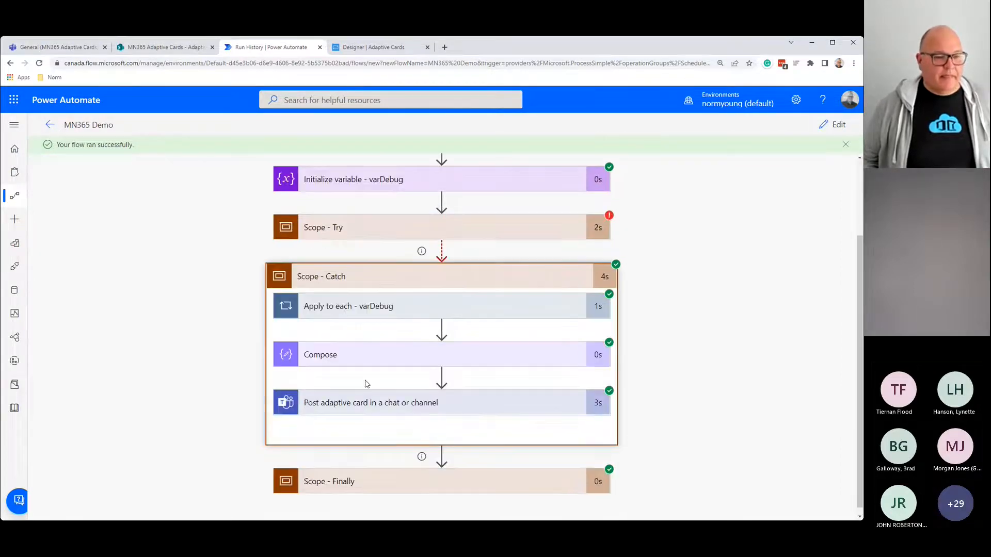
left_click(387, 302)
scroll(382, 304, "down", 1)
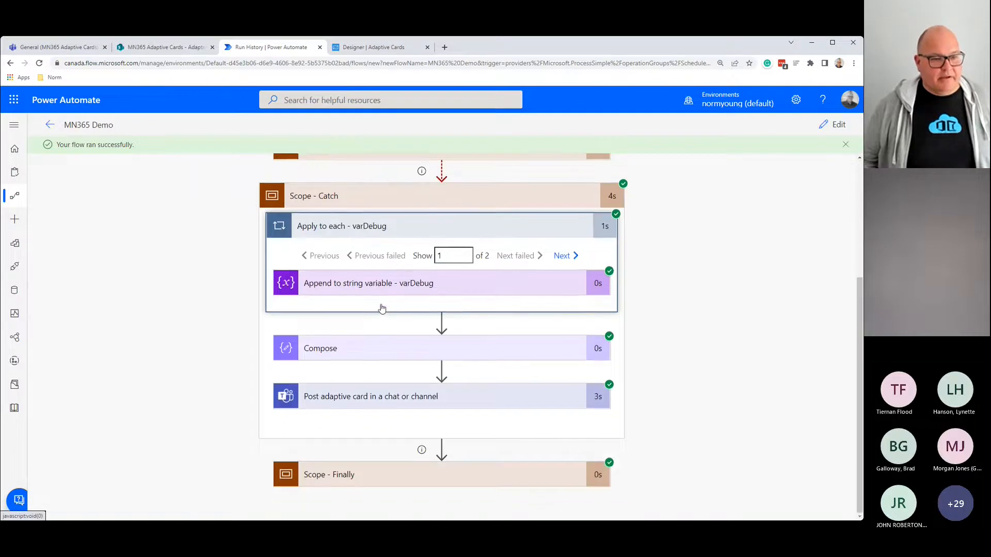
left_click(331, 284)
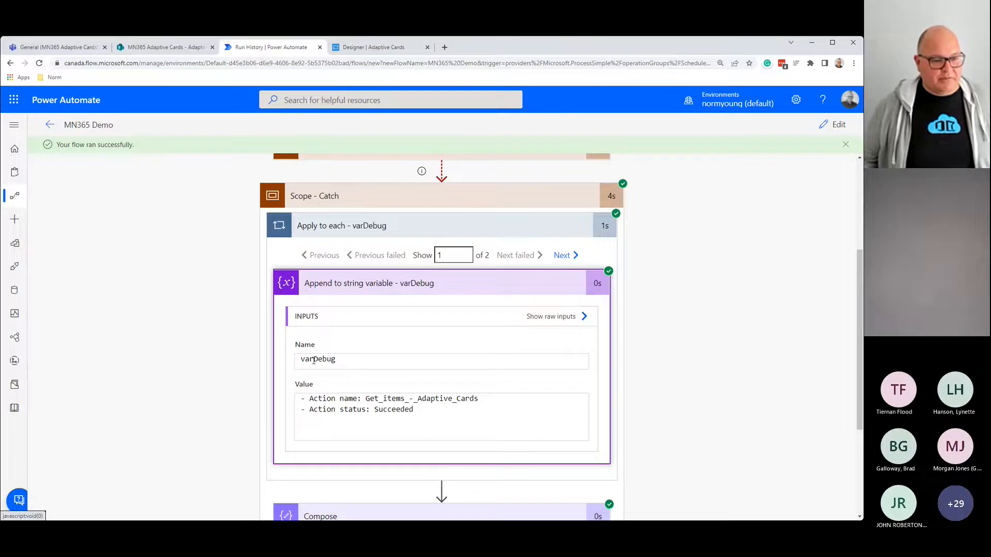
left_click_drag(313, 361, 337, 366)
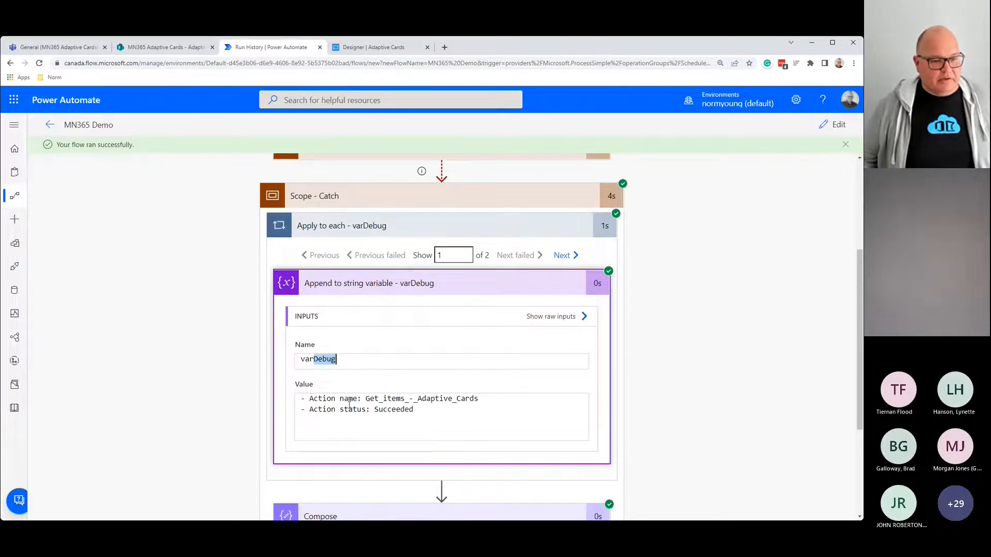
left_click_drag(366, 399, 495, 396)
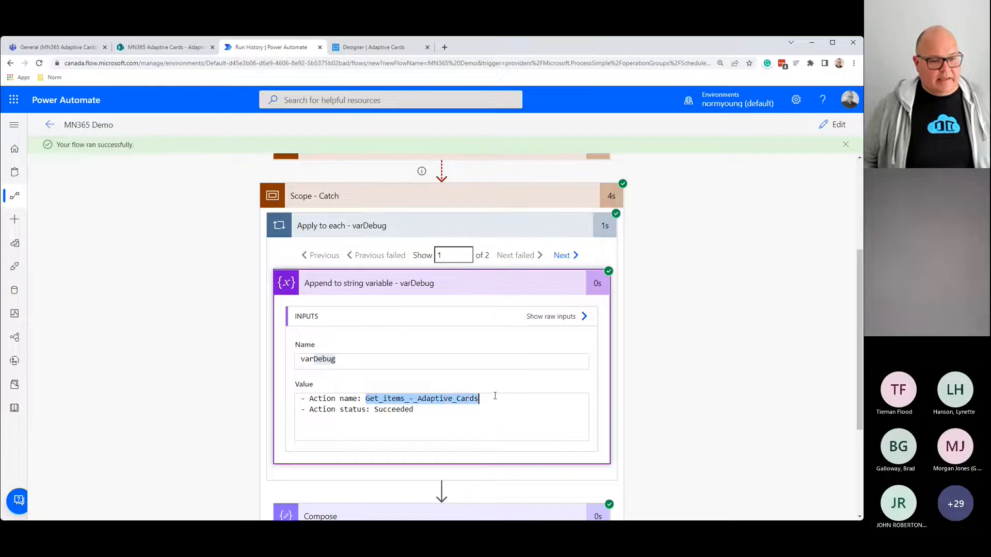
double_click(398, 409)
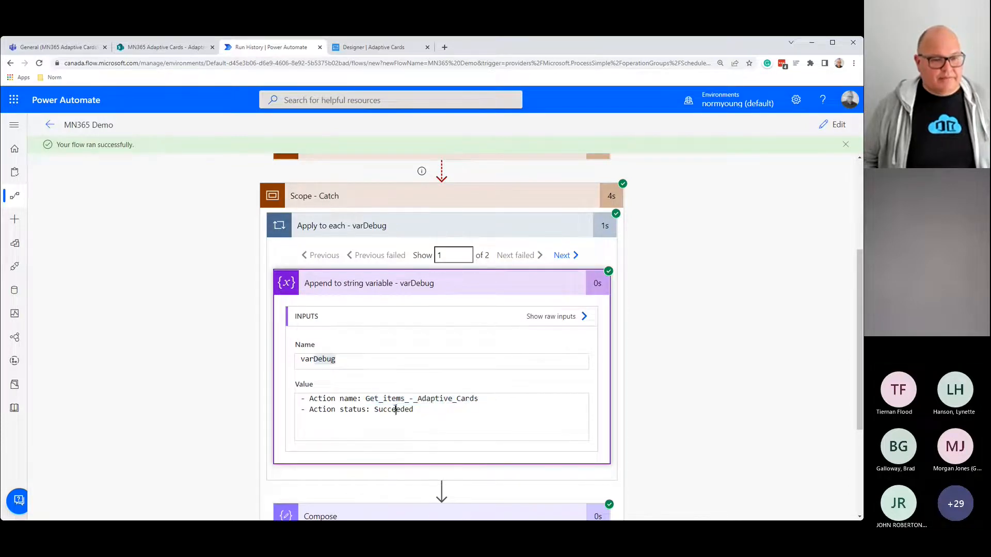
left_click(561, 256)
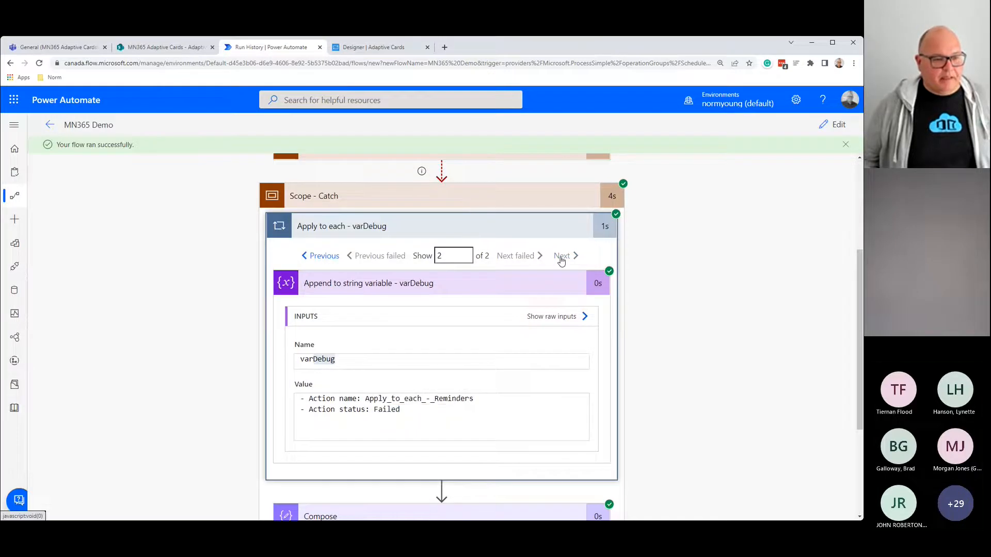
left_click_drag(365, 399, 491, 399)
left_click(387, 410)
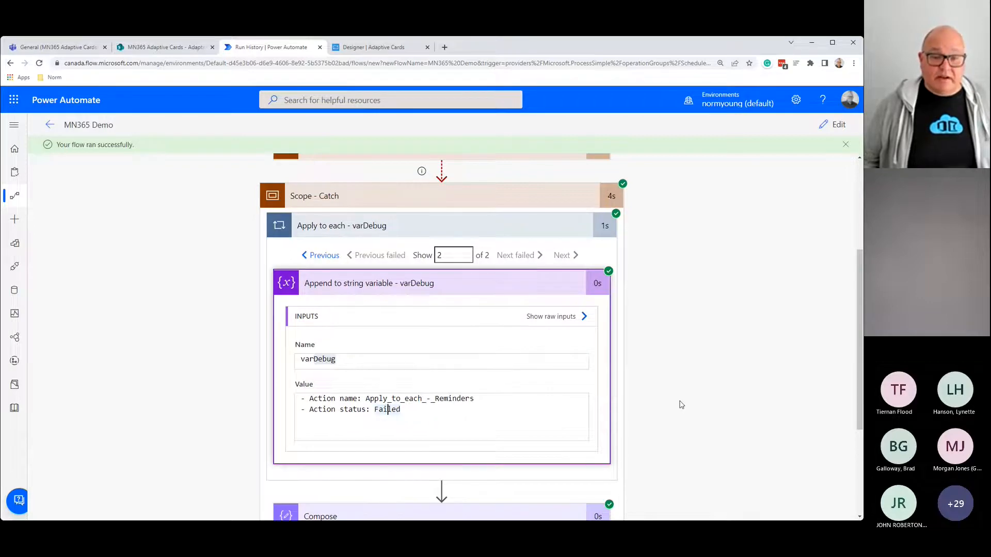
Step: Expand the Compose step and review its composed list of action names and statuses
scroll(681, 404, "down", 3)
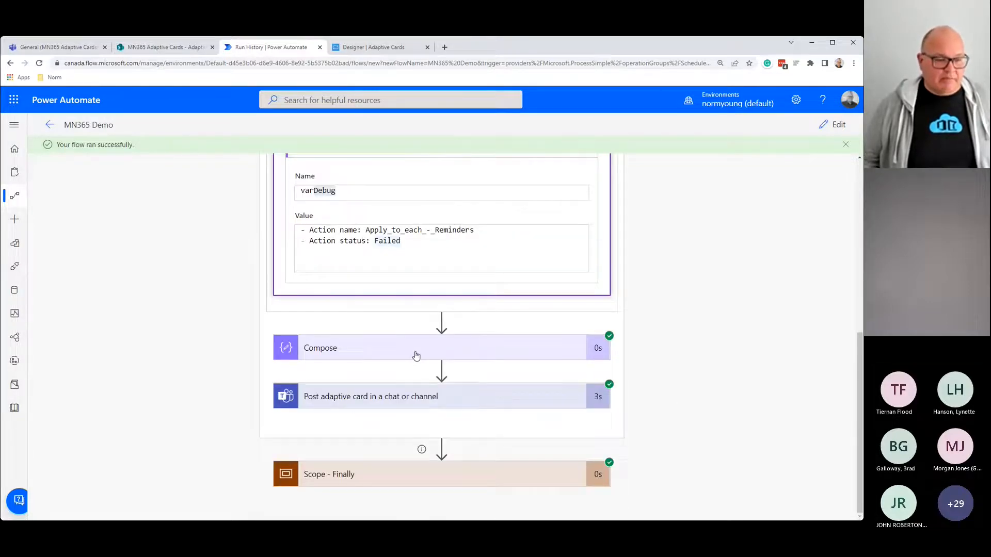
left_click(414, 354)
scroll(418, 392, "down", 1)
scroll(419, 402, "down", 1)
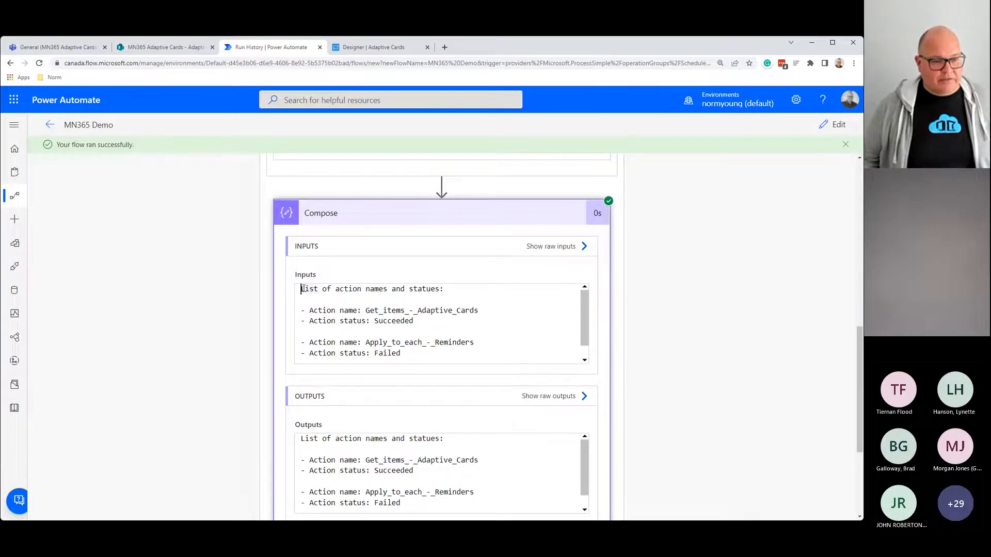
left_click_drag(301, 288, 413, 357)
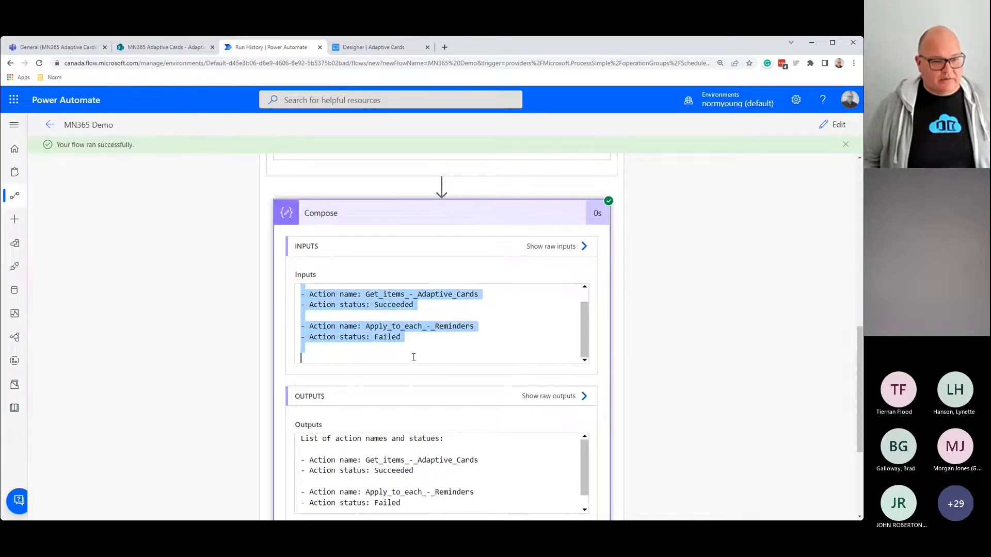
Step: Expand the Catch scope's Post adaptive card step and scroll through its Adaptive Card JSON
scroll(464, 435, "down", 3)
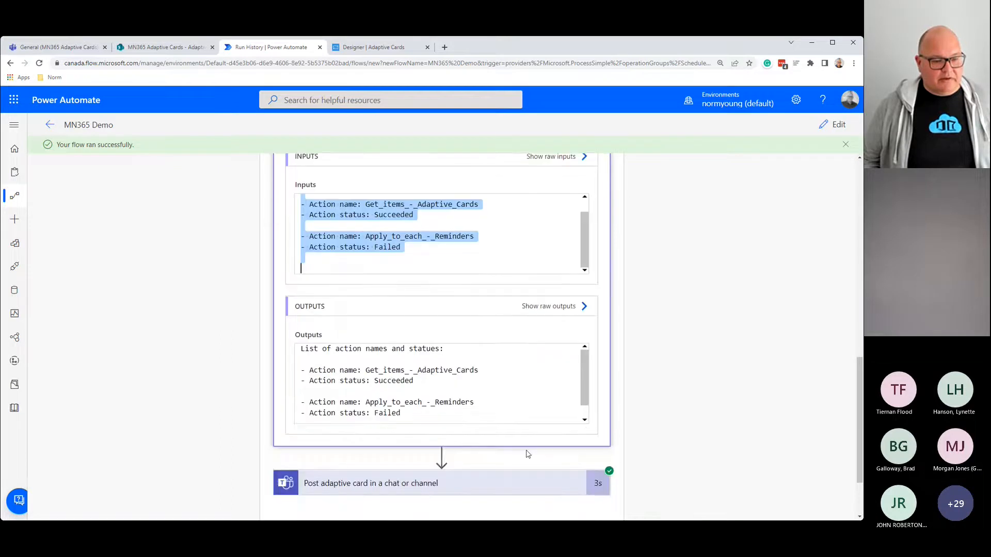
left_click(442, 400)
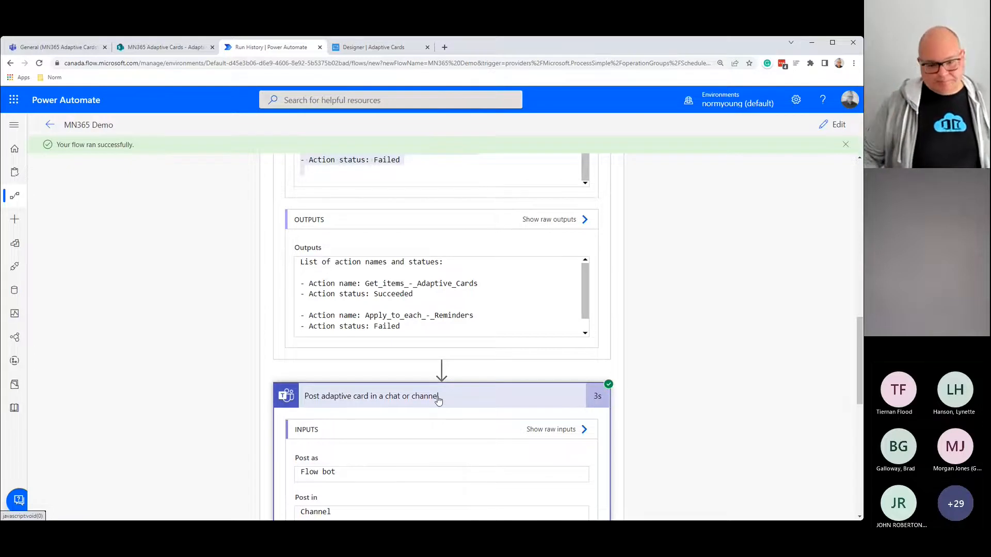
scroll(438, 401, "down", 2)
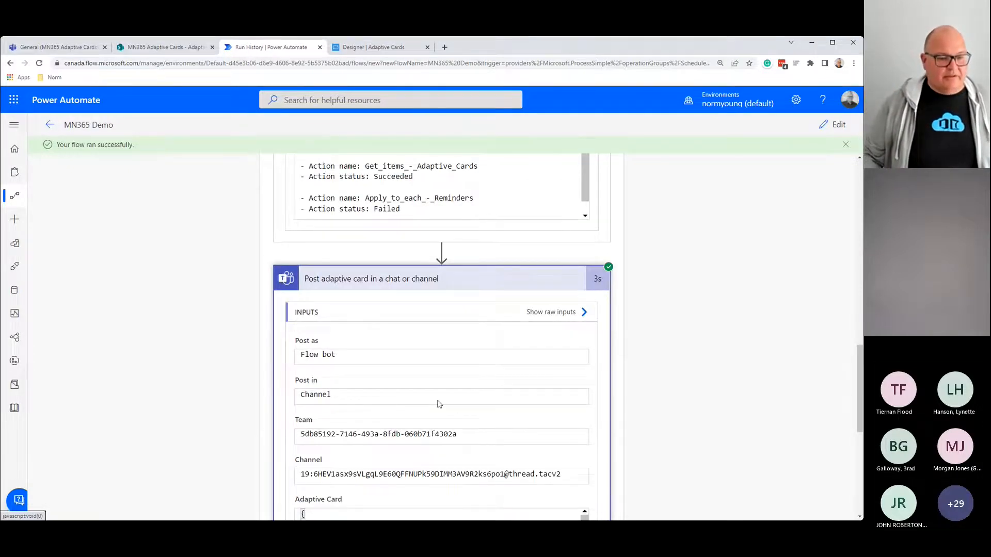
scroll(438, 404, "down", 3)
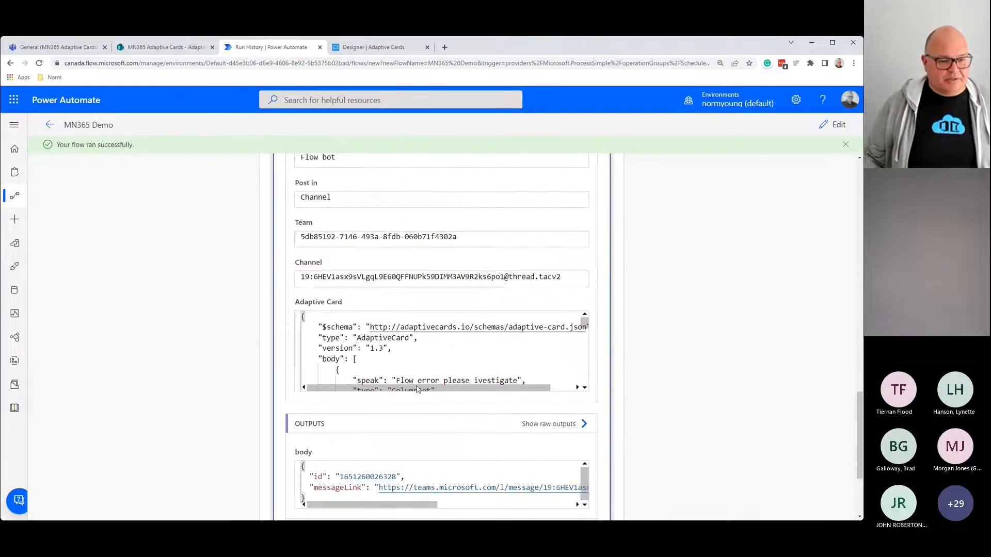
scroll(415, 380, "down", 1)
scroll(474, 359, "down", 3)
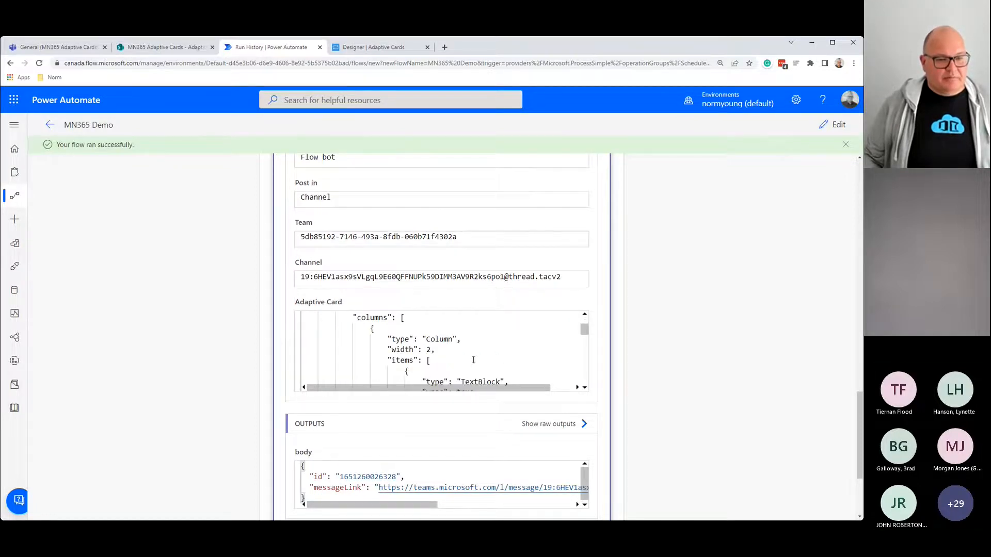
Step: In Teams, highlight the 3:20 PM card's 'Flow error please investigate' and 'Action status: Failed' lines
left_click(58, 49)
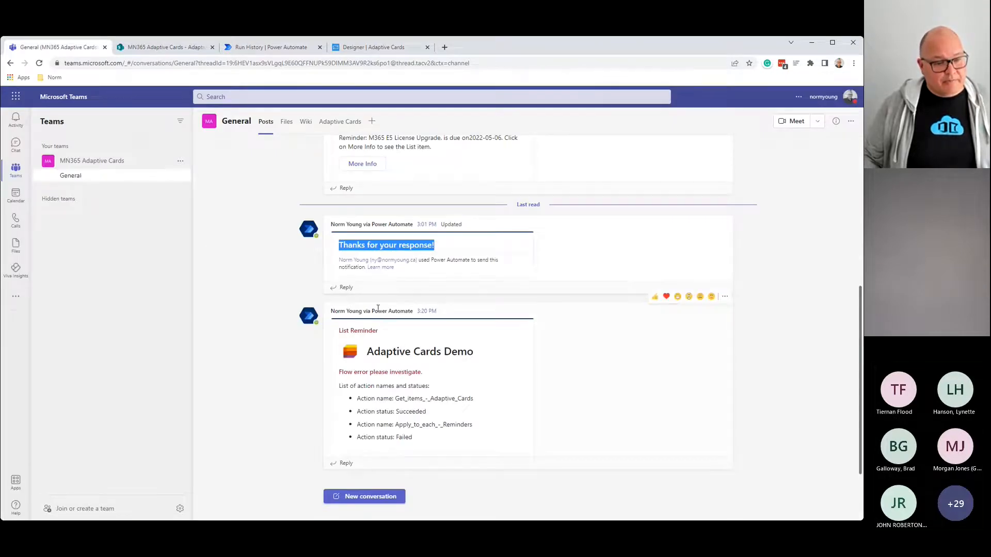
left_click_drag(331, 313, 425, 335)
left_click(425, 335)
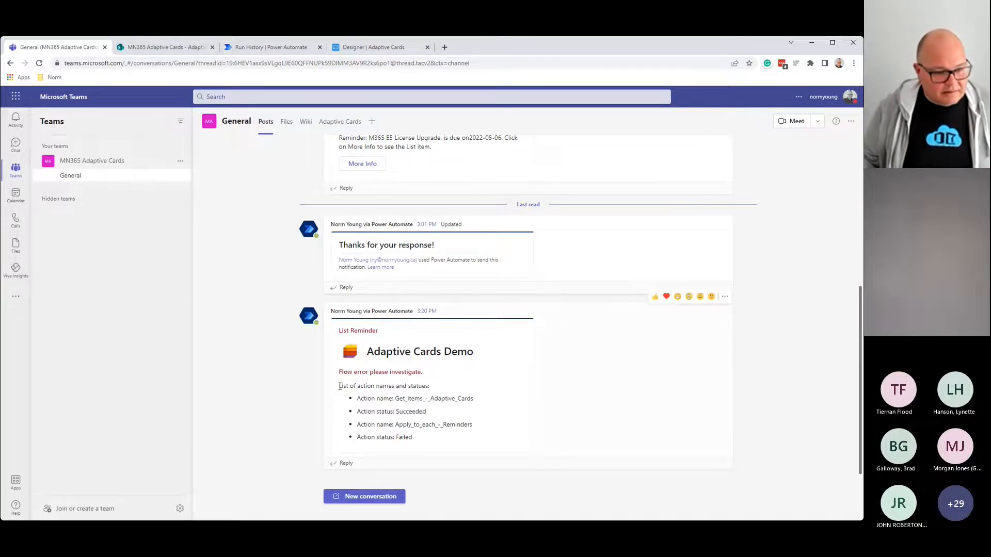
left_click_drag(341, 373, 445, 373)
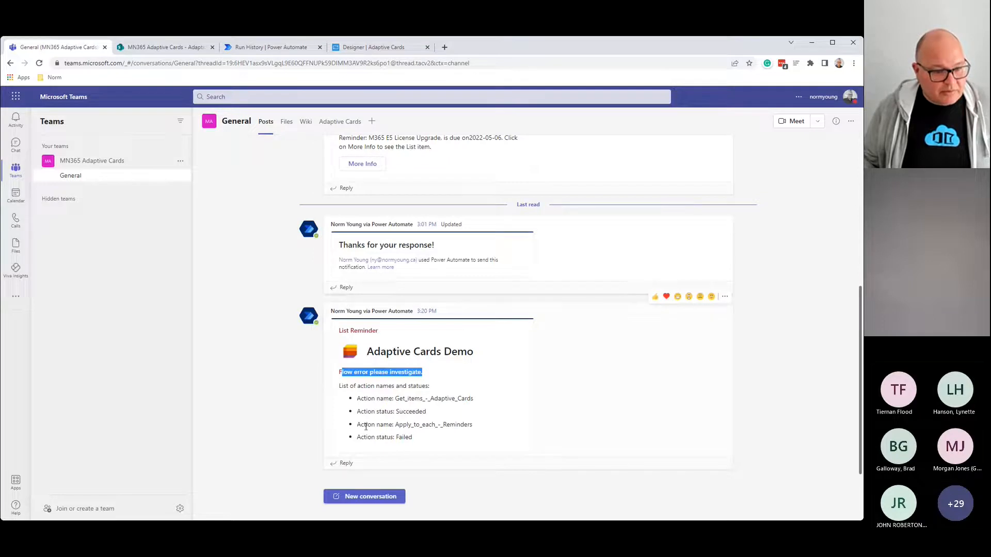
left_click_drag(356, 437, 426, 439)
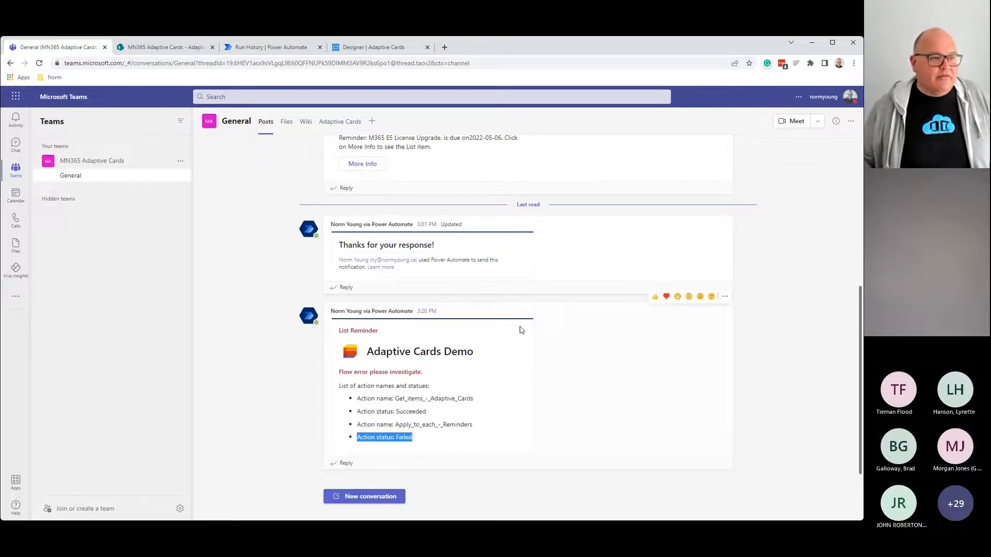
left_click(266, 47)
Step: Reset the zoom, collapse Scope - Catch, then advance the slideshow to the Questions? slide
scroll(320, 312, "up", 5)
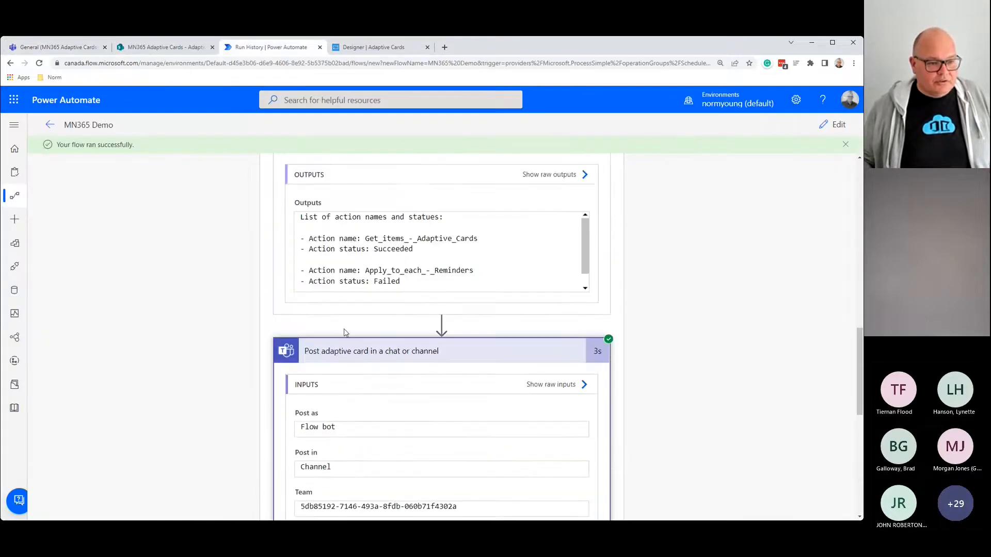
key("ctrl+minus")
key("ctrl+minus")
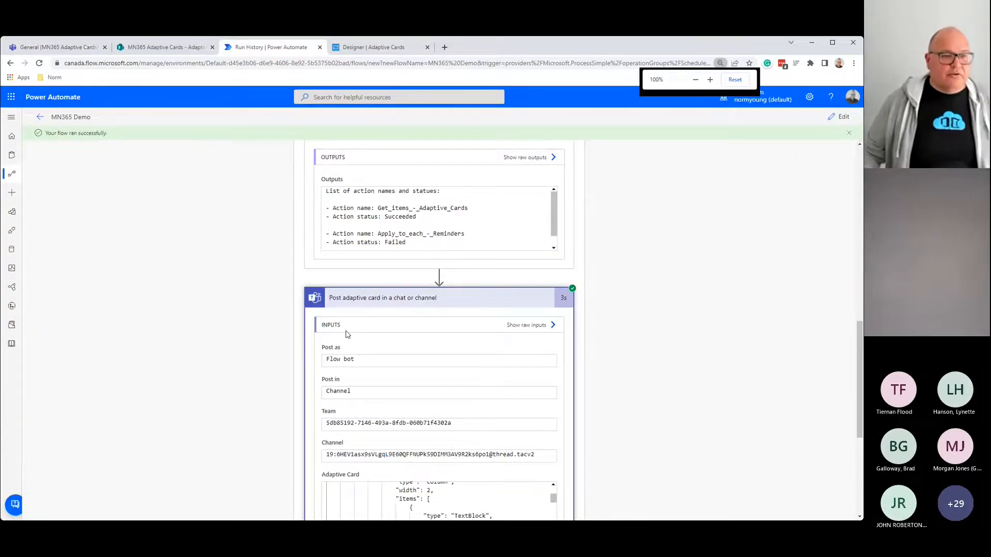
scroll(346, 335, "up", 10)
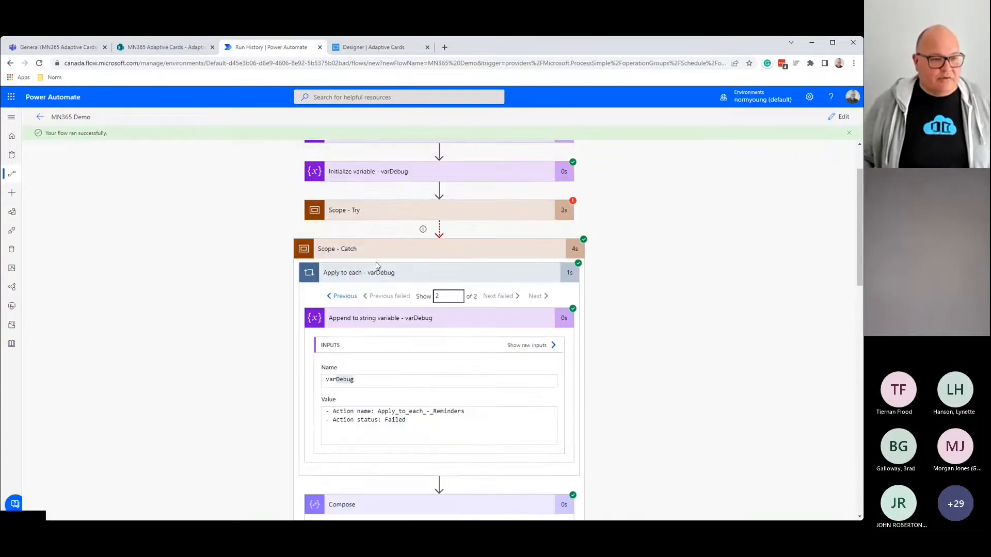
left_click(374, 249)
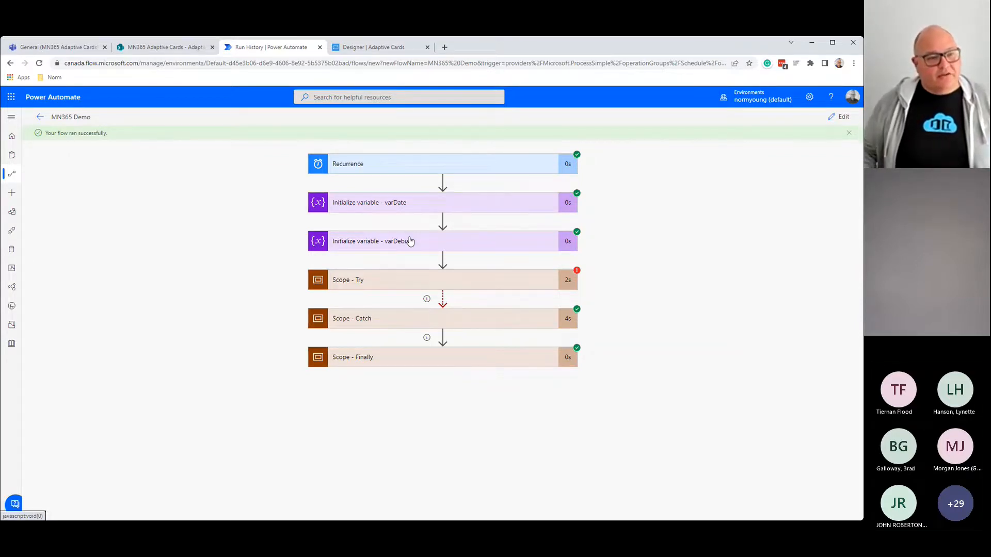
left_click(407, 51)
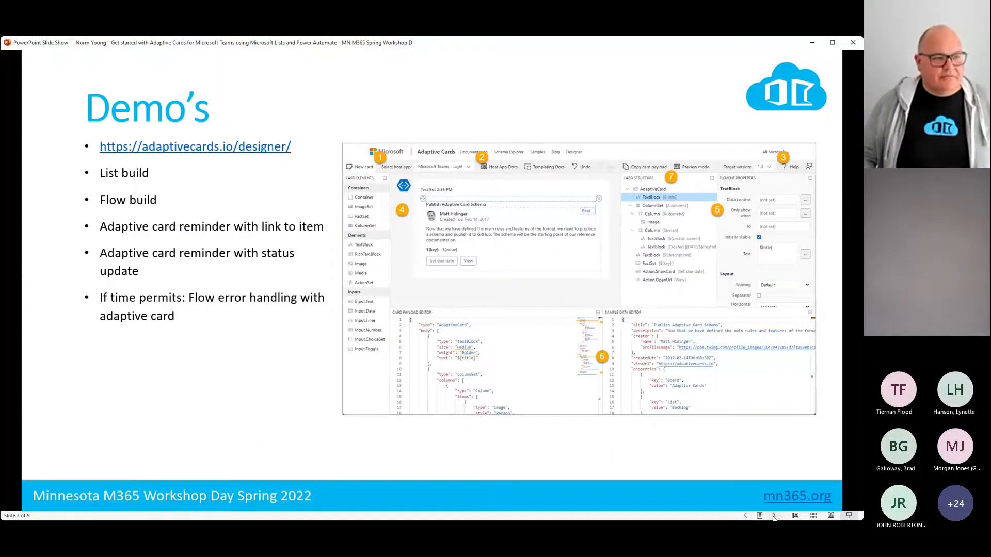
left_click(774, 515)
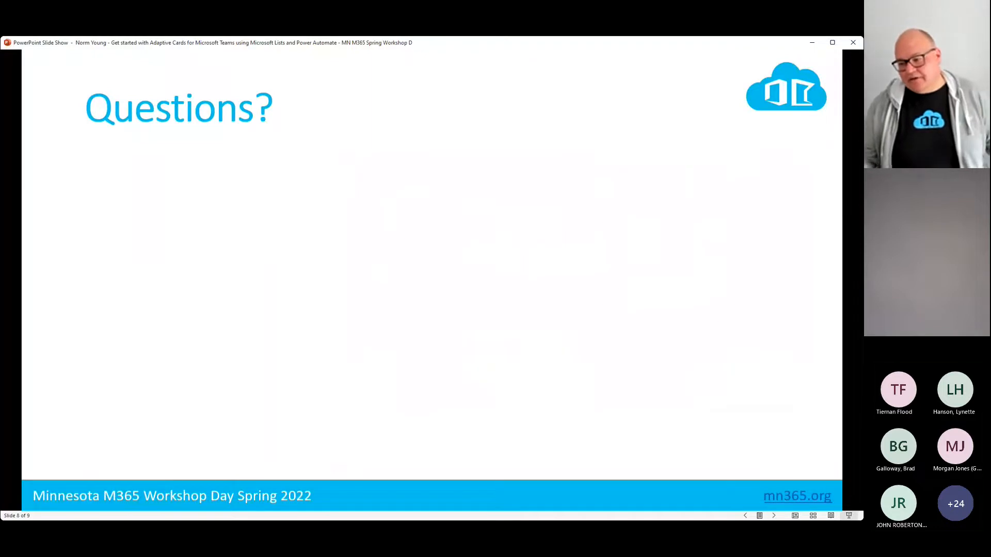